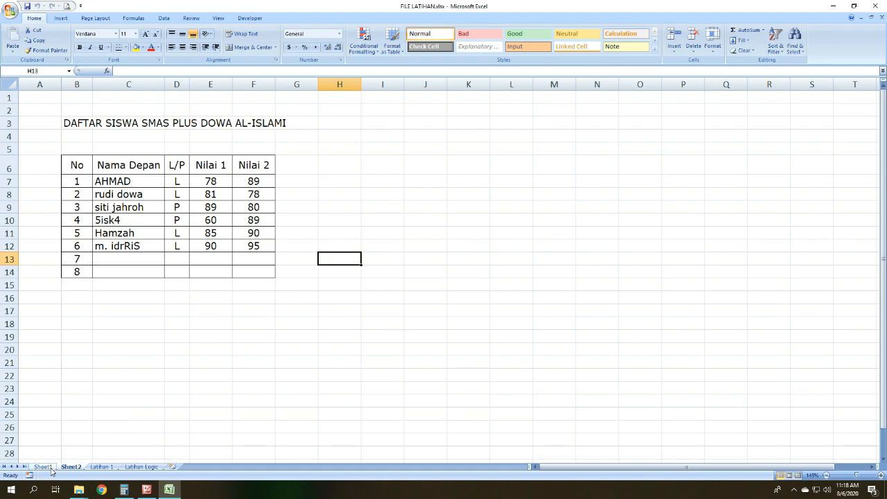
click(71, 468)
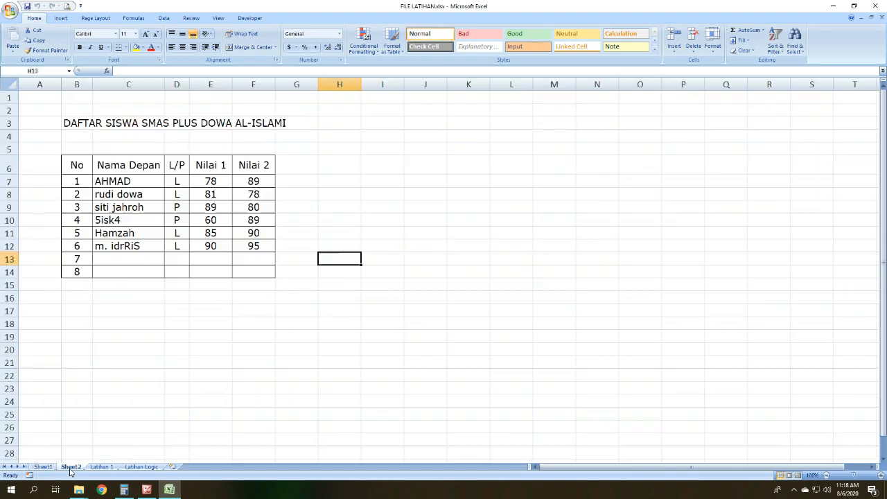
click(676, 221)
drag(73, 165, 257, 284)
click(409, 244)
Step: Multiply the first student's Nilai 1 by Nilai 2 in cell G7 with the formula =E7*F7
click(305, 171)
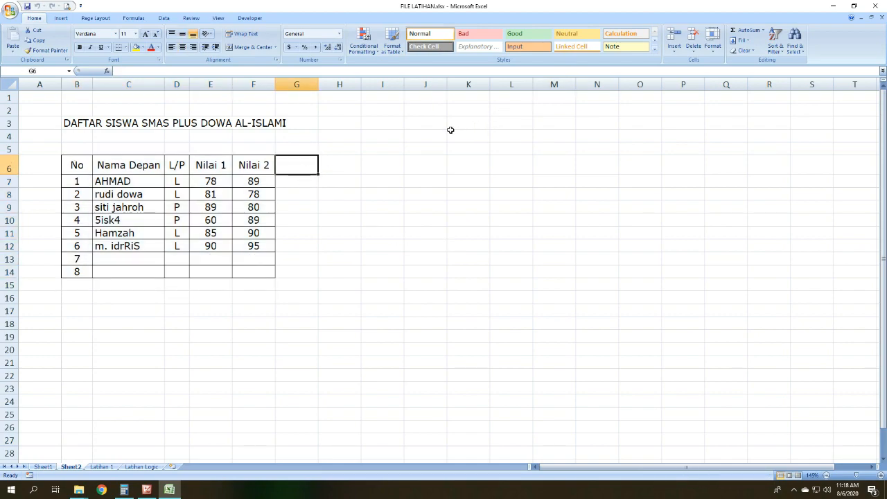
key(Down)
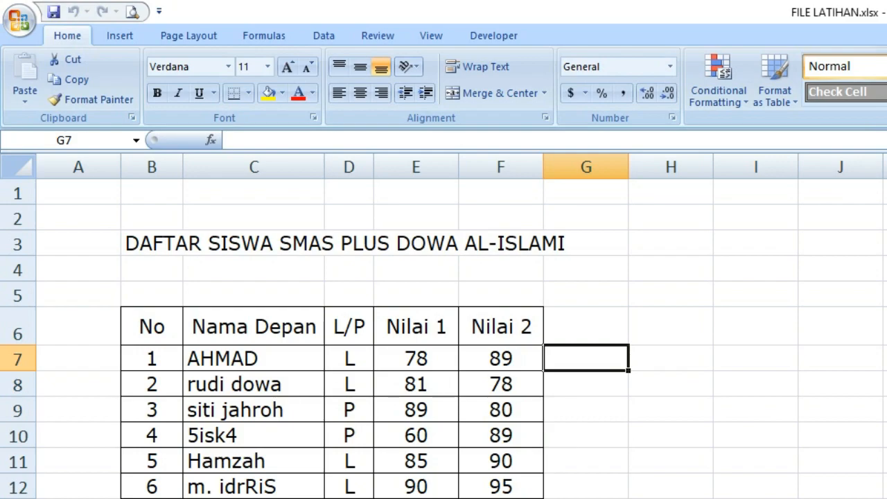
text(=)
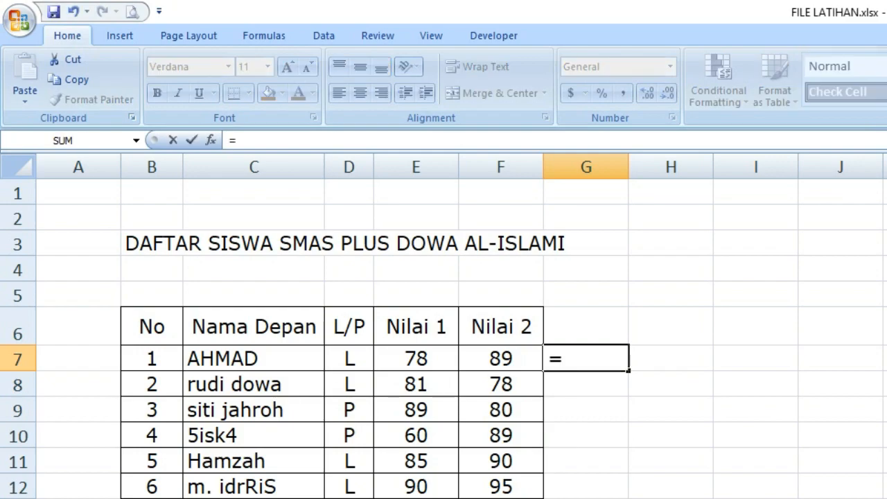
click(416, 356)
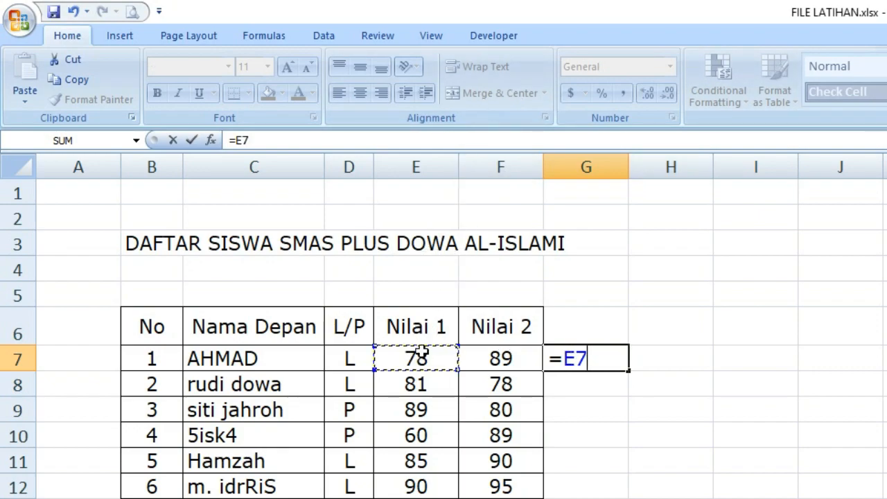
text(*)
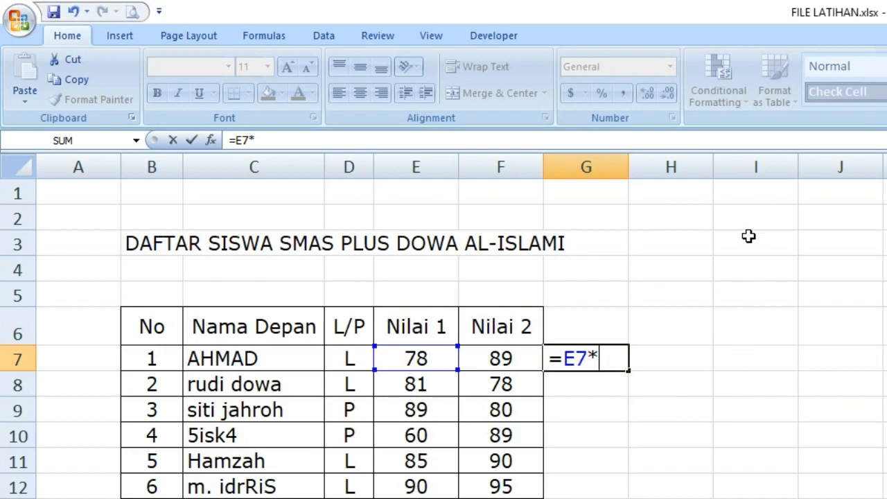
click(509, 353)
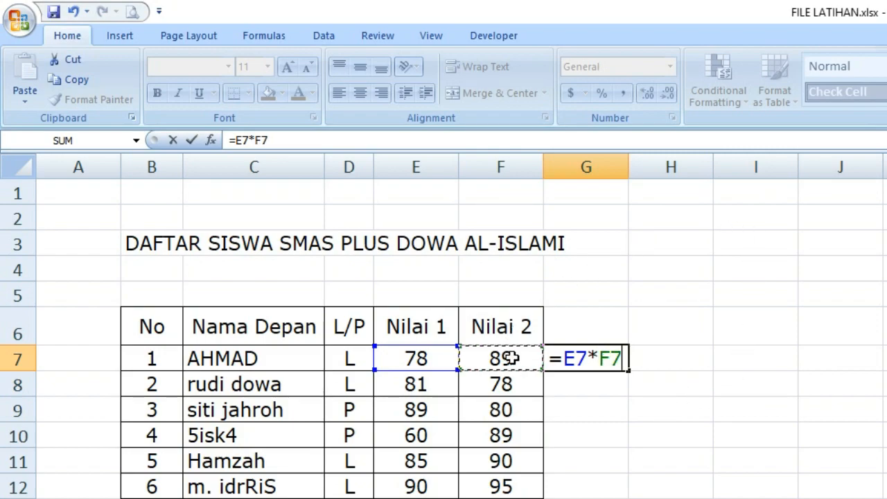
key(Return)
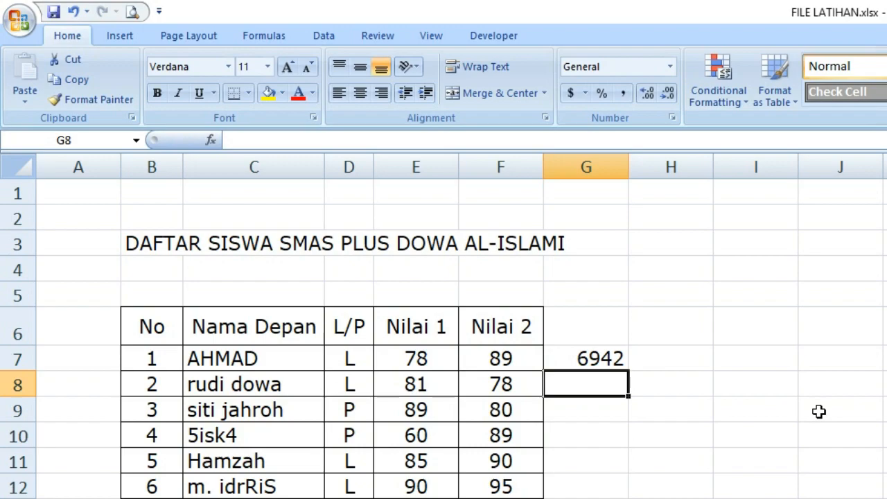
click(610, 349)
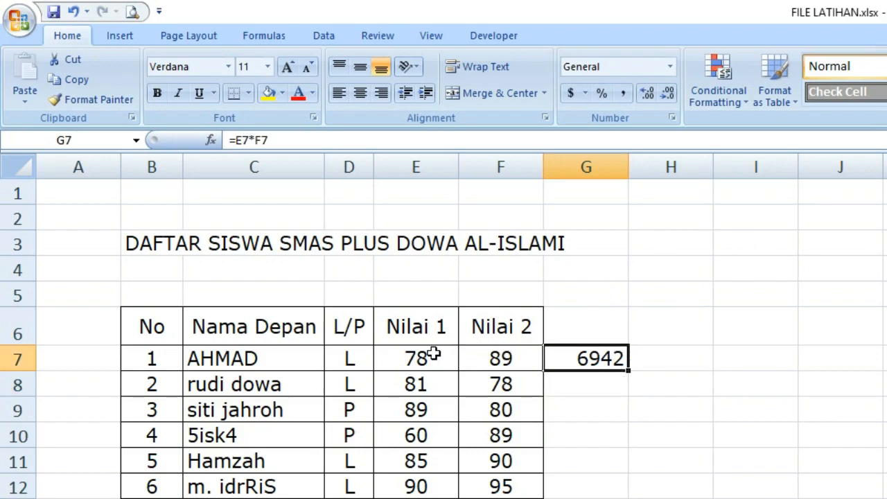
Step: Replace the six Nilai 1 scores in E7:E12 with 8, 7, 9, 8, 6 and 5
drag(430, 354, 425, 486)
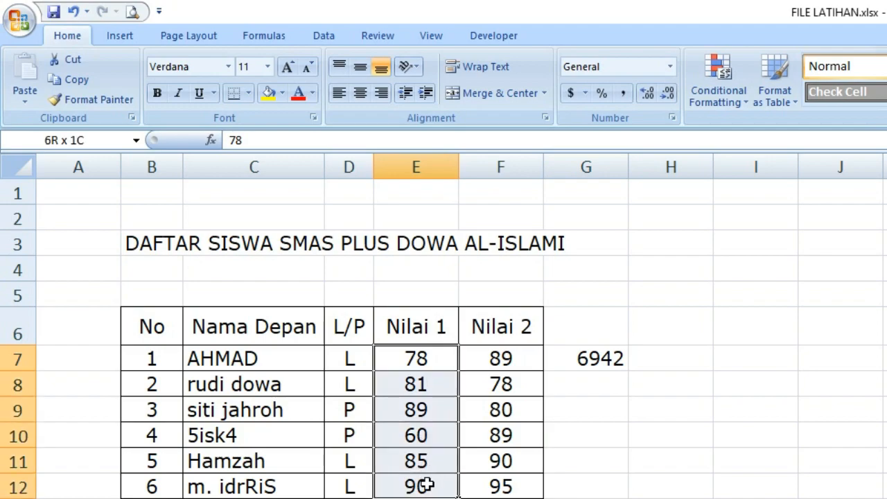
click(432, 353)
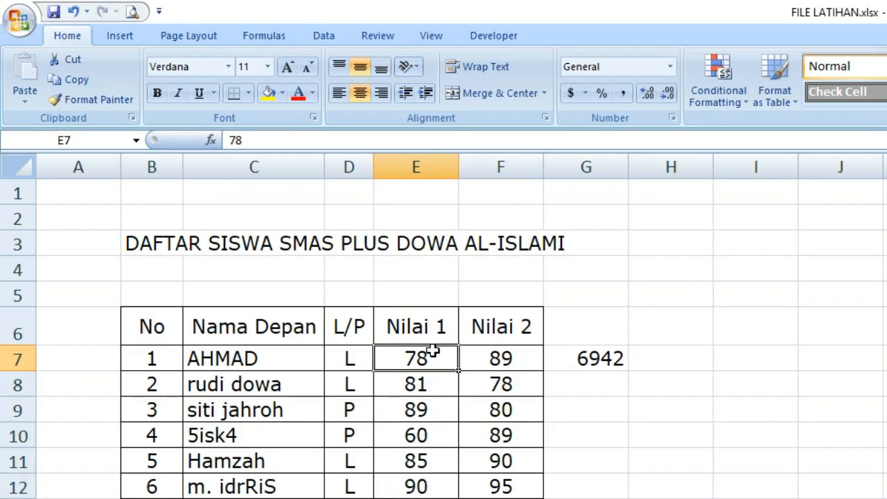
text(8 )
text(7 9 8 6 5)
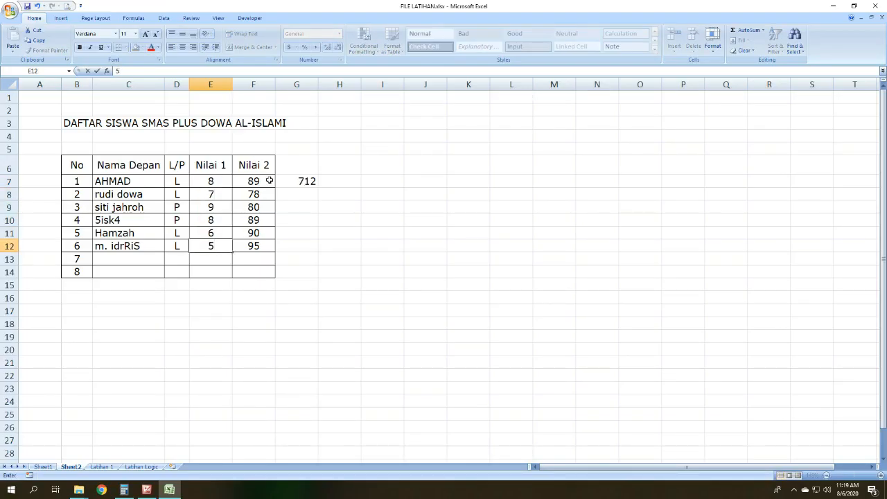
key(Return)
Step: Replace the six Nilai 2 scores in F7:F12 with 7, 5, 8, 9, 6 and 9
text(7 5 8 9 6 )
text(9)
click(390, 236)
click(310, 179)
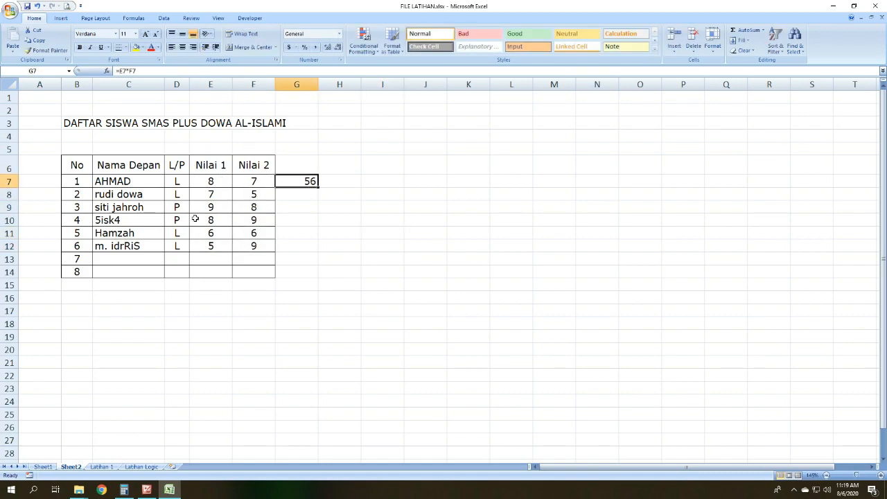
click(313, 197)
click(335, 176)
click(296, 168)
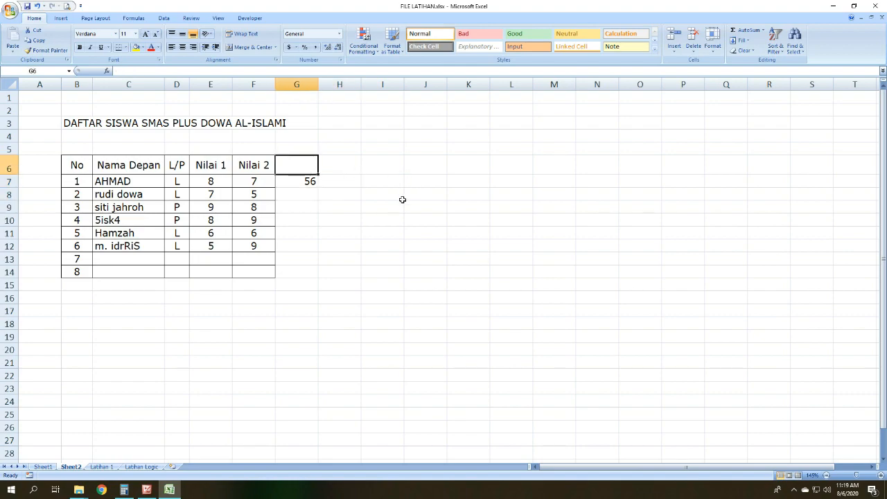
click(358, 195)
Step: Replace the formula in cell G7 with =E7/F7 to divide the first student's Nilai 1 by Nilai 2
click(318, 182)
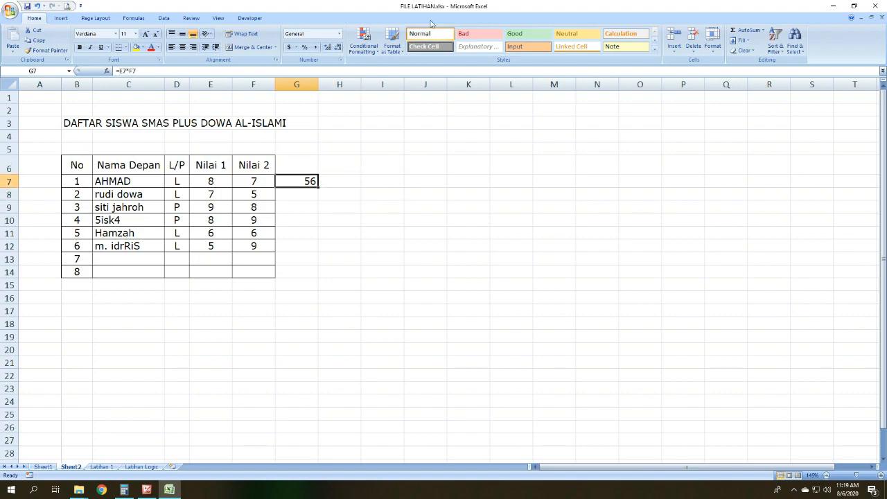
text(=)
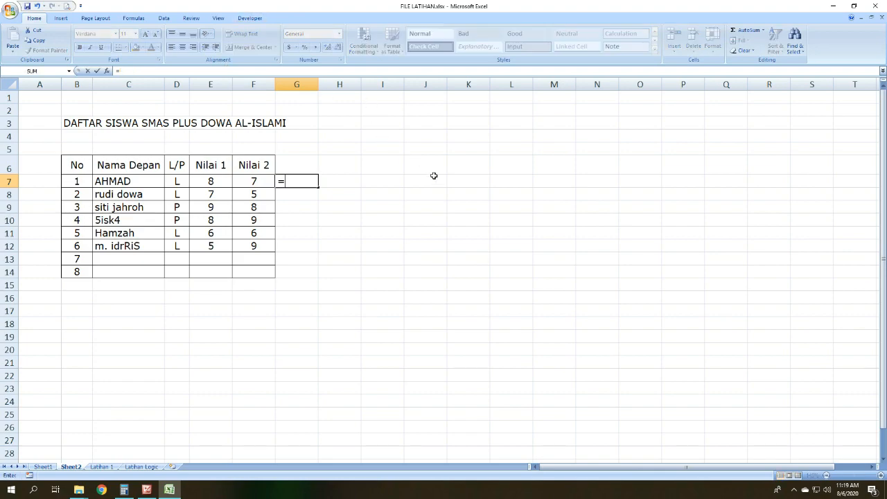
click(216, 175)
click(212, 181)
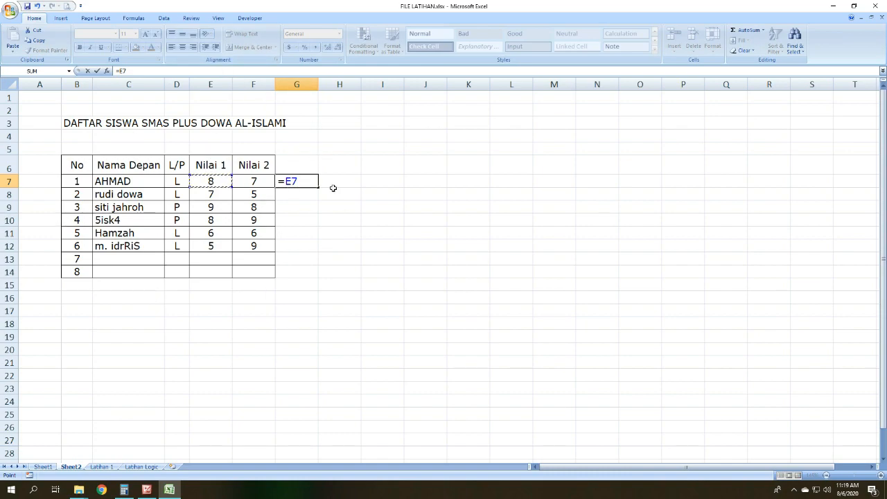
text(/)
click(255, 184)
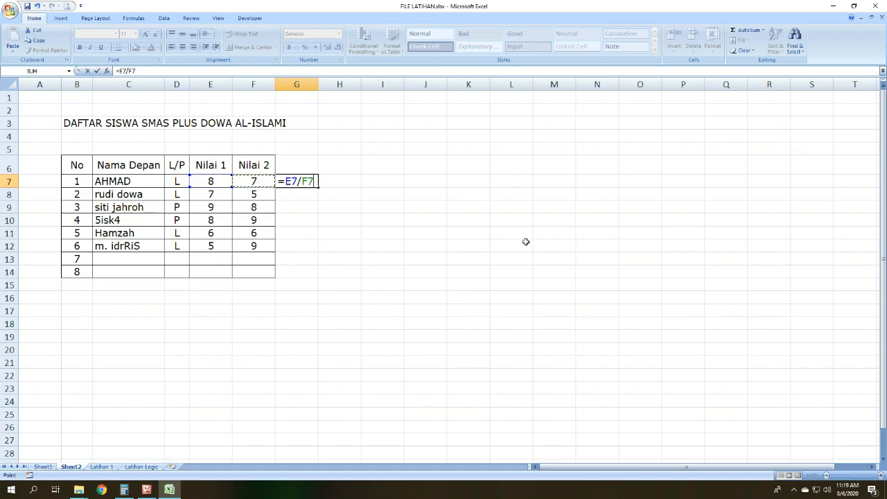
key(Return)
click(304, 184)
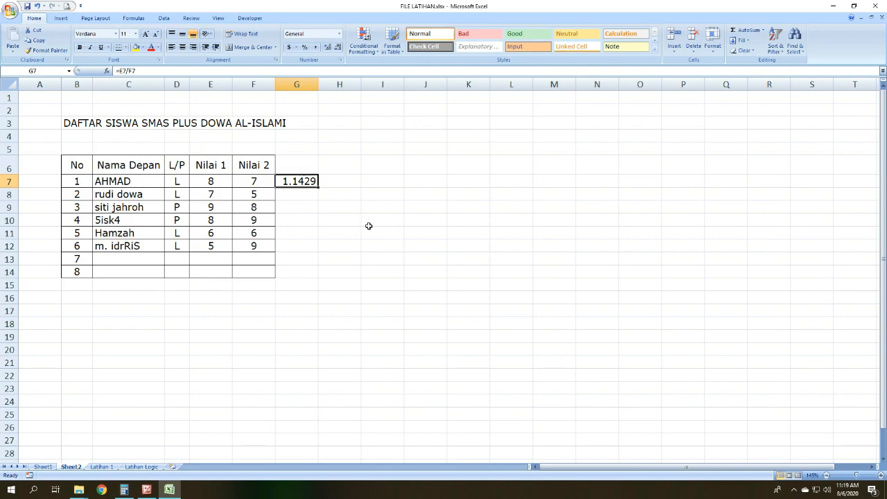
Step: Check the arithmetic operators picture in Picture Manager, and back in the Excel workbook replace the formula in cell G7 with =E7+F7
click(146, 489)
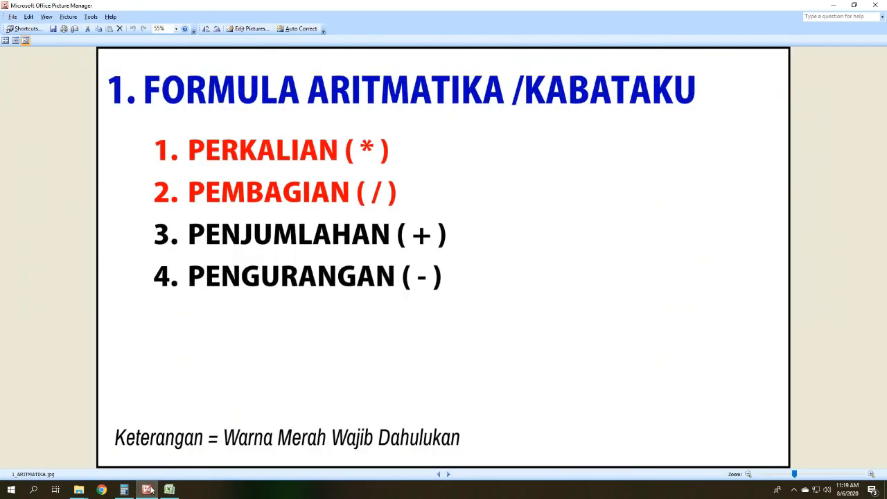
click(169, 489)
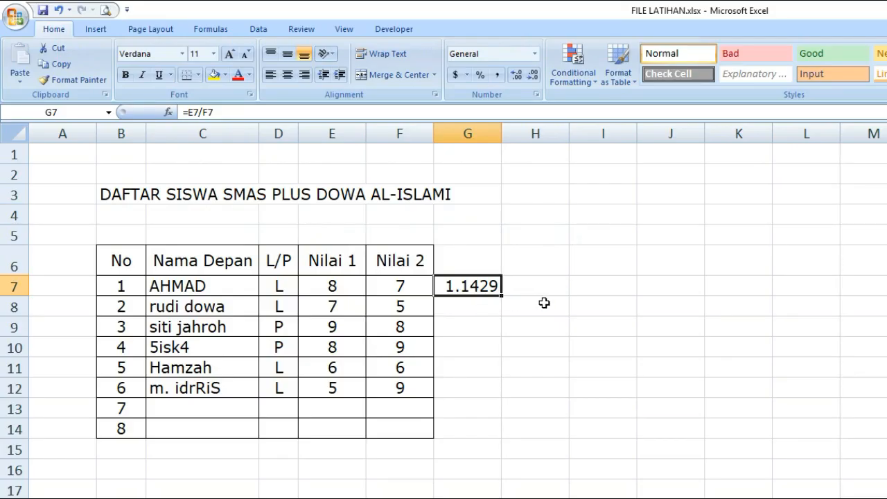
text(=)
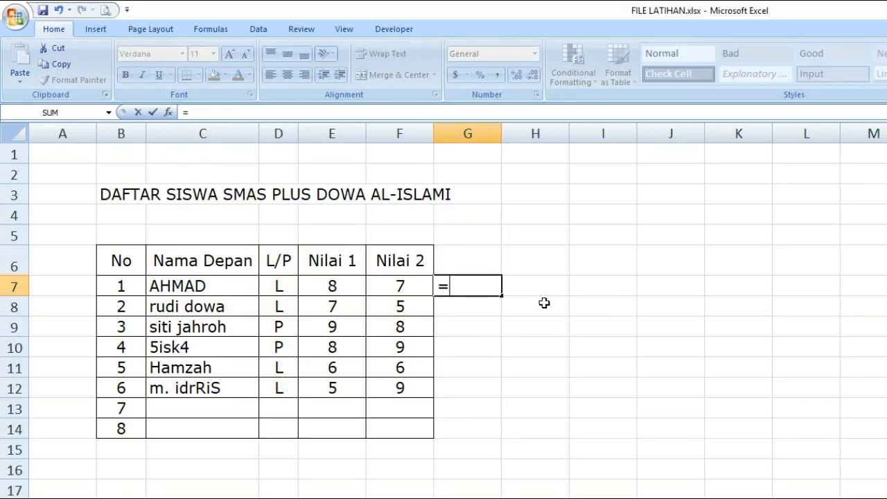
click(316, 284)
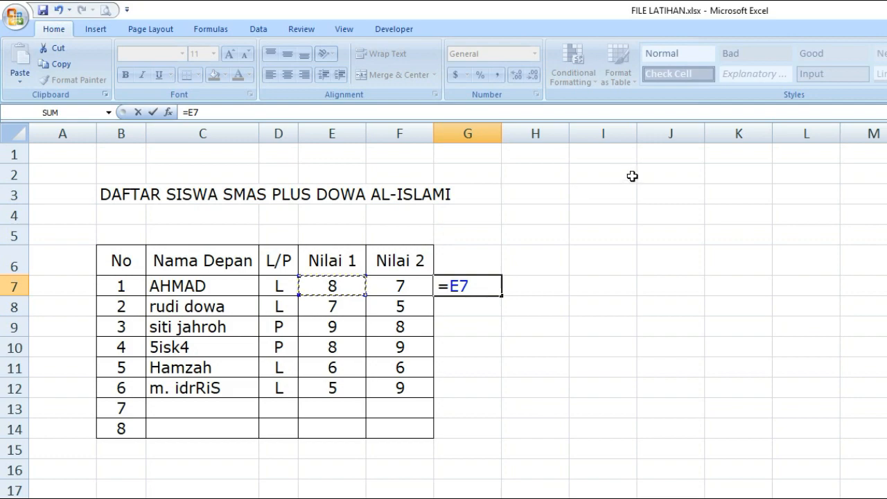
text(+)
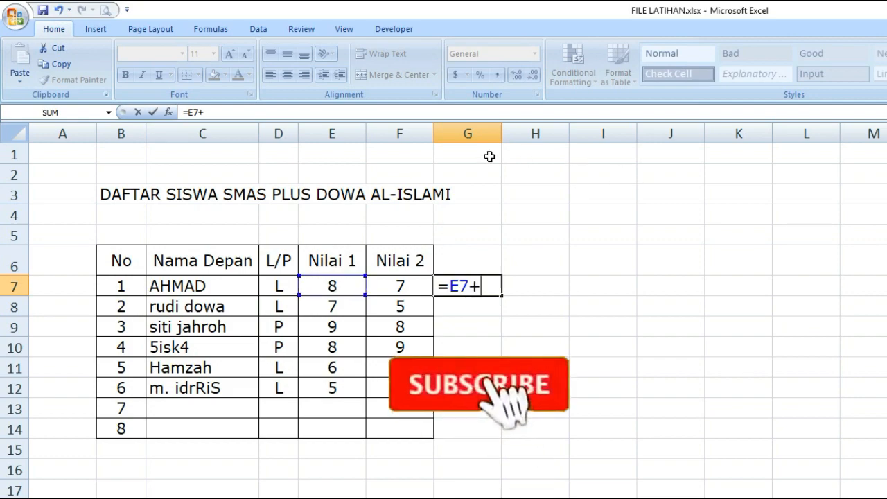
click(414, 282)
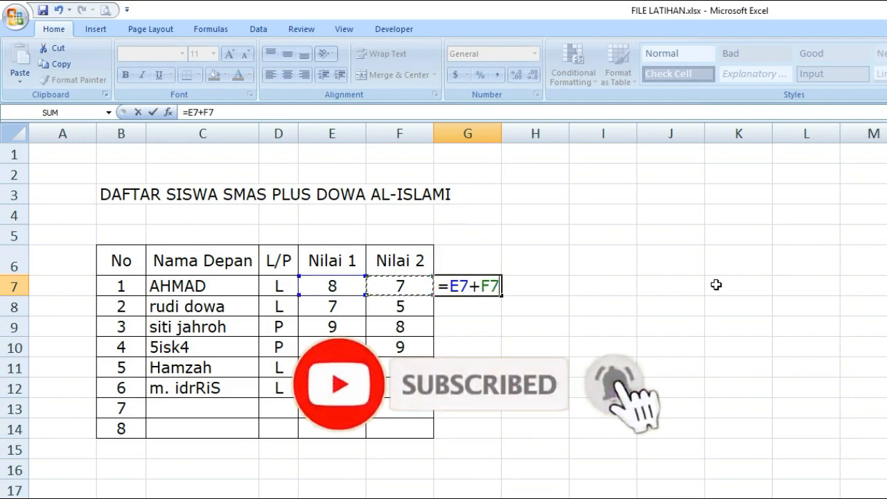
key(Return)
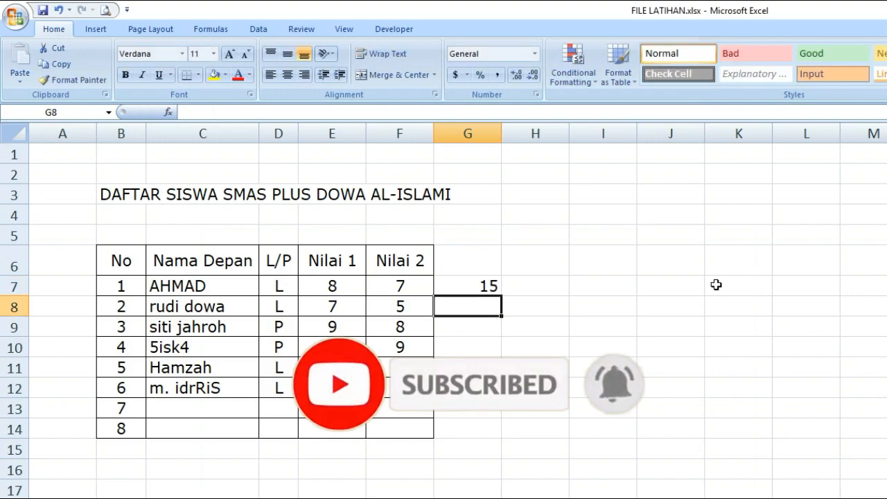
click(542, 446)
click(492, 290)
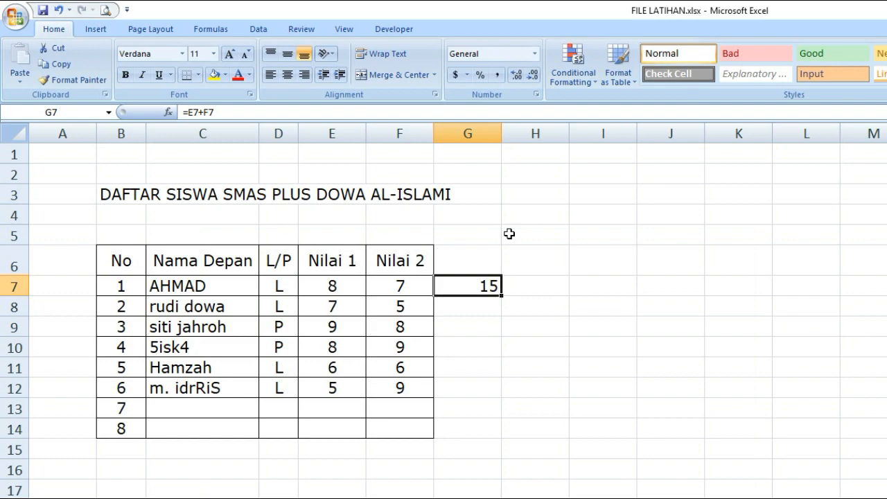
Step: Replace the formula in cell G7 with =E7-F7 to subtract the first student's Nilai 2 from Nilai 1
text(=)
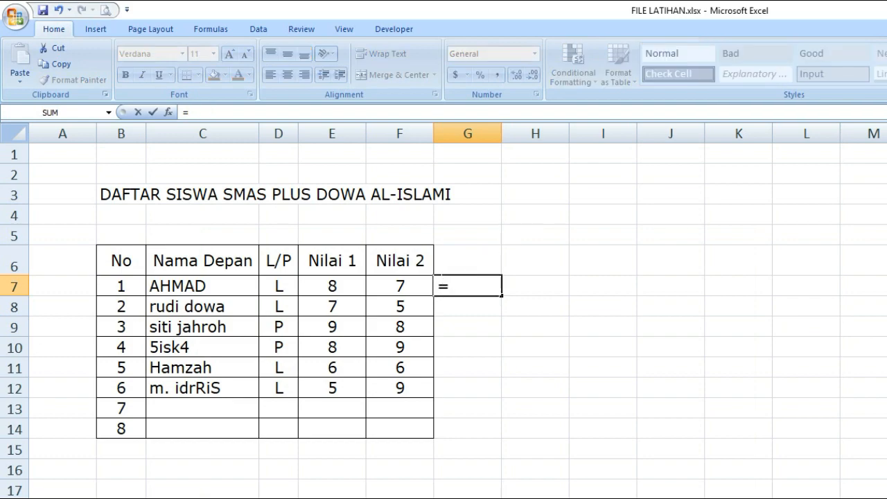
click(351, 280)
text(-)
click(408, 286)
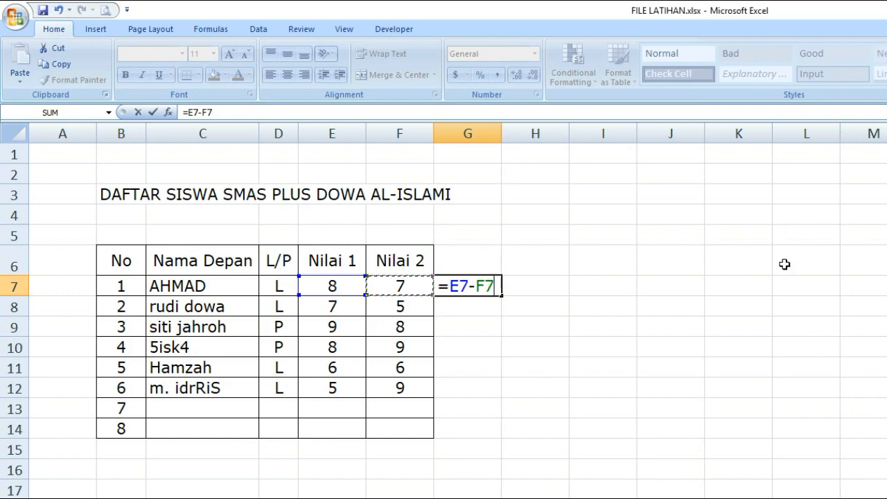
key(Return)
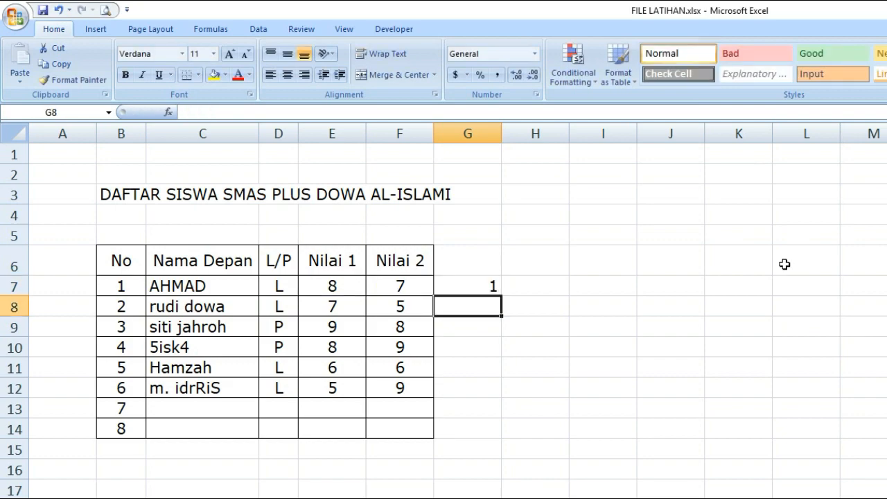
click(667, 404)
click(489, 284)
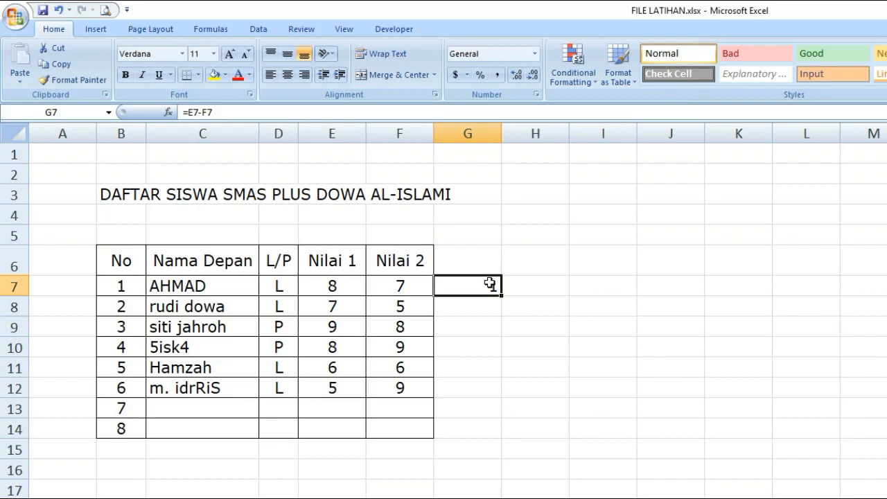
Step: Copy the whole Nilai 2 column F and paste it over column G to extend the table
key(Up)
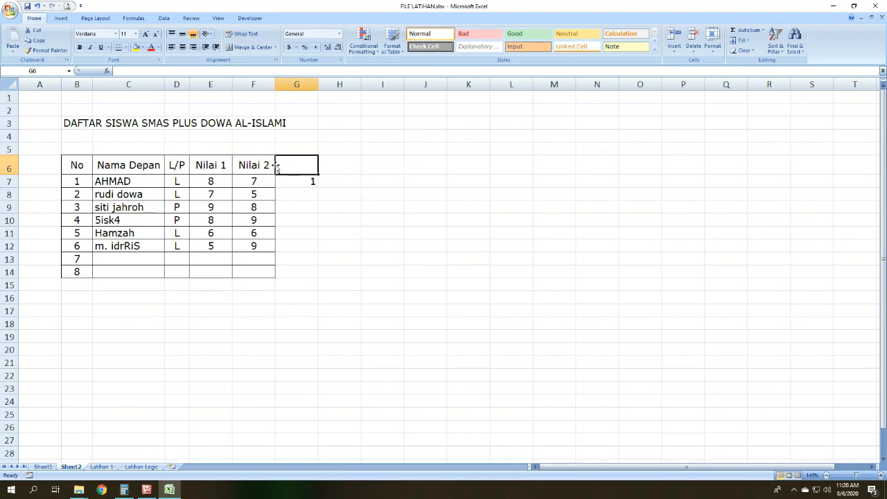
click(254, 84)
key(ctrl+c)
click(297, 84)
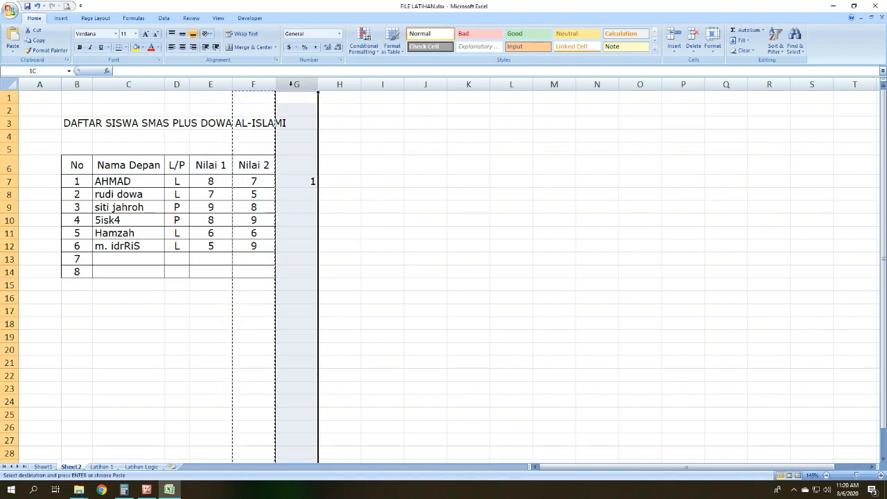
key(ctrl+v)
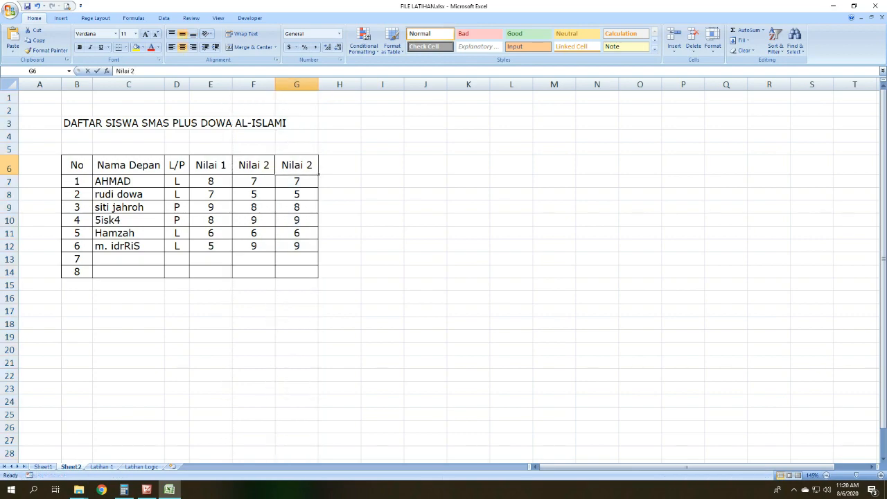
Step: Change the header in cell G6 of the pasted column to Nilai 3
double_click(307, 164)
key(Delete)
text(3)
key(Return)
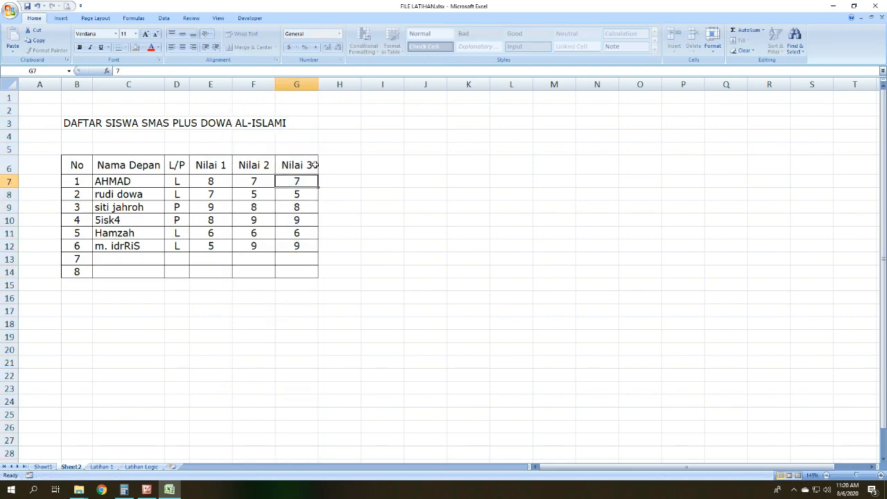
click(372, 237)
click(295, 180)
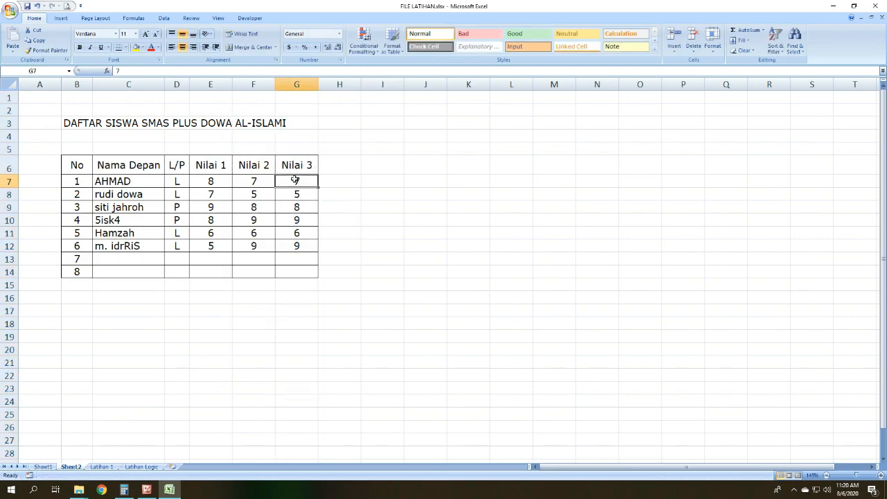
Step: Fill the Nilai 3 scores in cells G7 to G12 with 8, 6, 2, 5, 8 and 7
text(8)
key(Return)
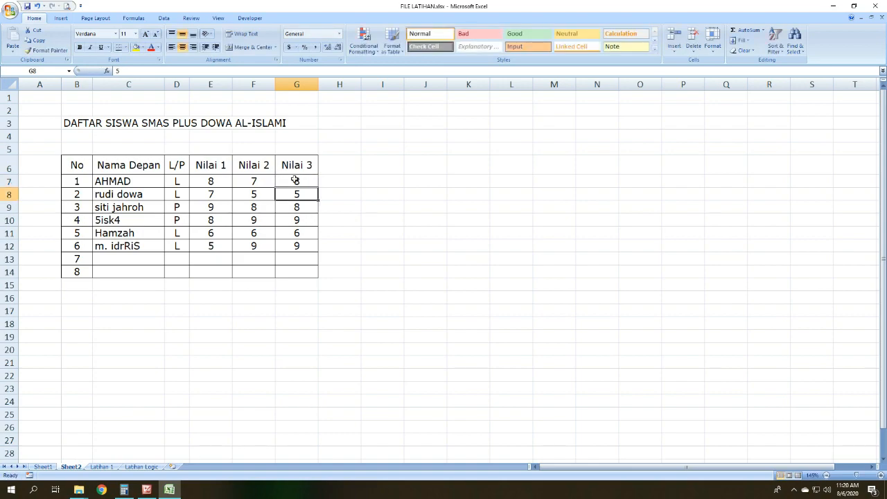
text(6)
key(Return)
text(2)
key(Return)
text(5)
key(Return)
text(8)
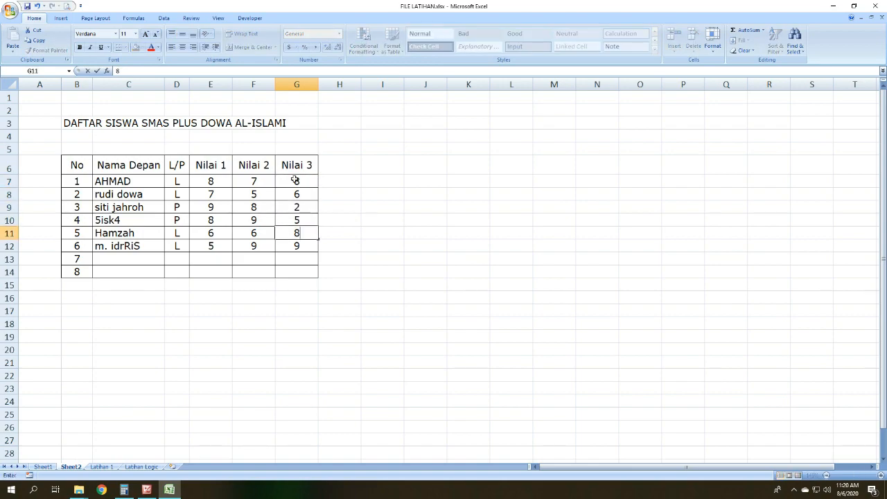
key(Return)
text(7)
key(Return)
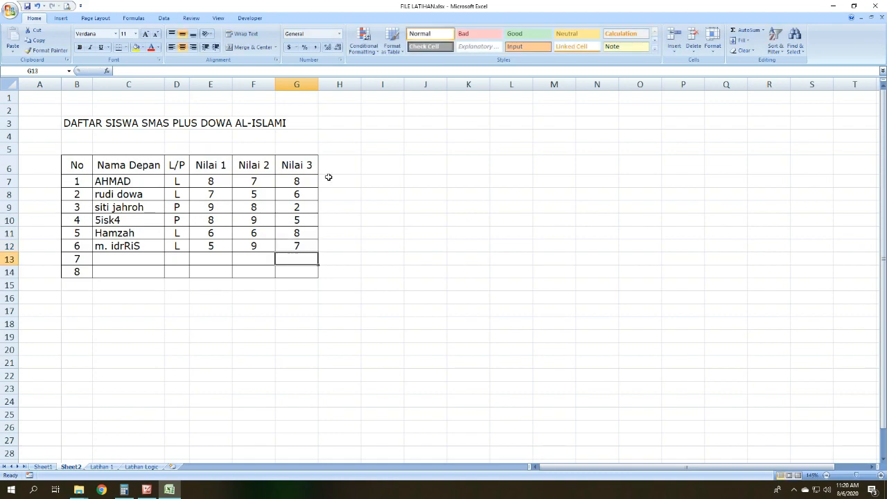
click(360, 179)
click(474, 183)
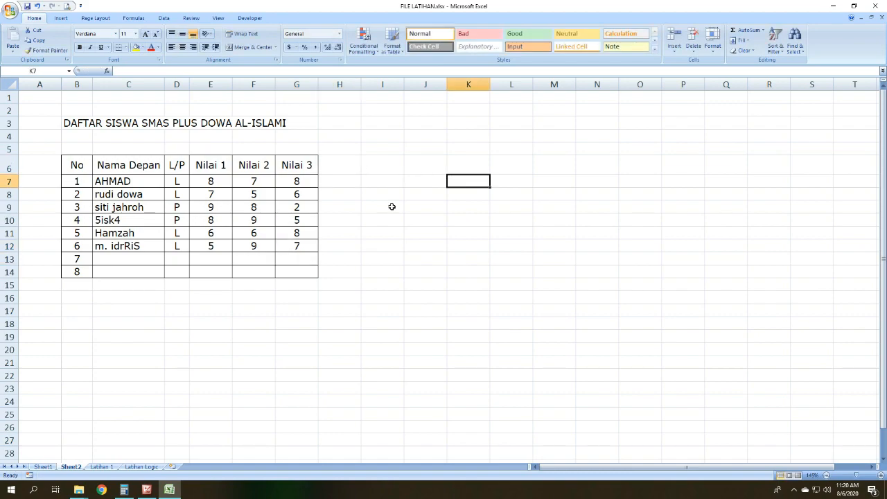
click(354, 179)
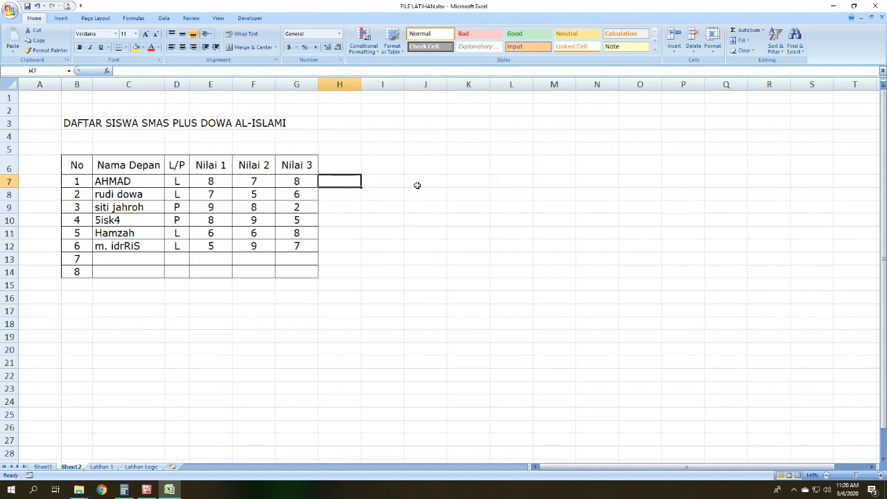
click(201, 159)
drag(205, 161, 254, 162)
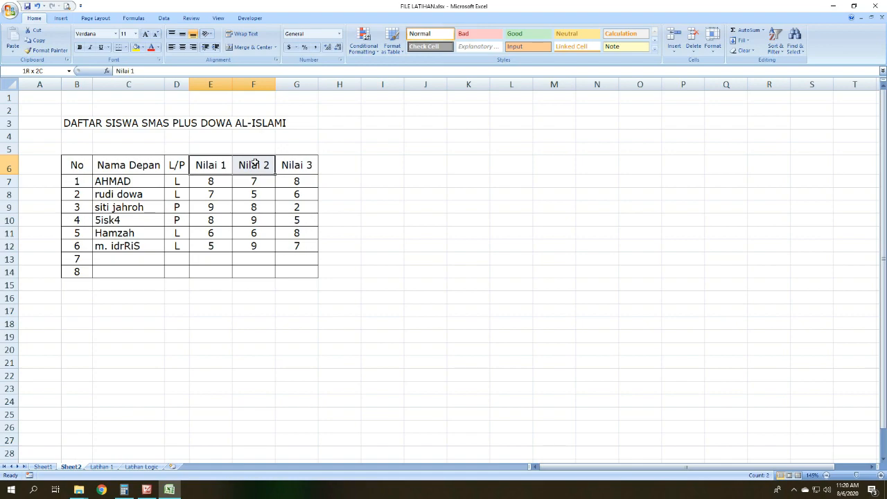
drag(254, 163, 294, 164)
click(215, 165)
Step: Enter the formula =E7*F7+G7 in cell H7 to multiply Nilai 1 by Nilai 2 and add Nilai 3
click(345, 182)
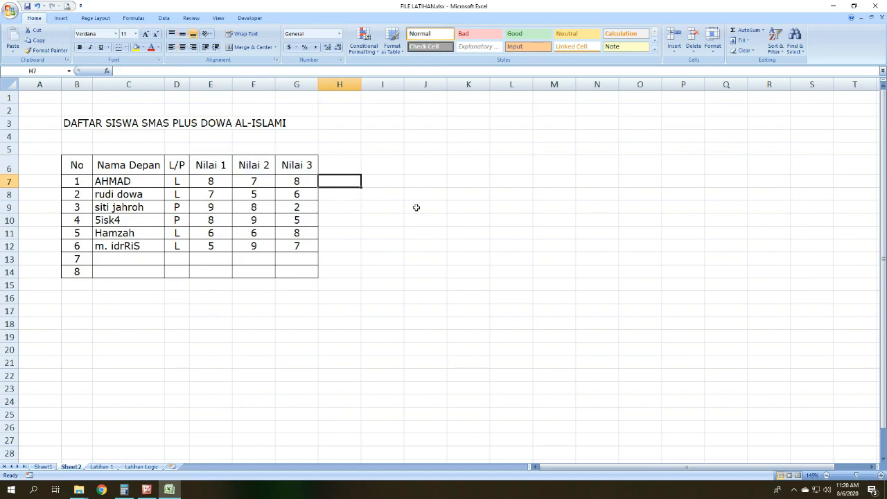
text(=)
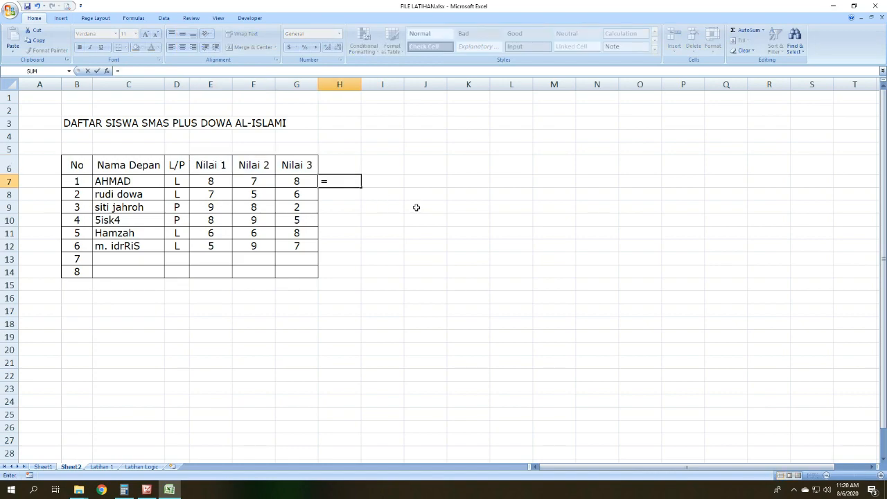
click(210, 181)
text(*)
click(257, 182)
text(+)
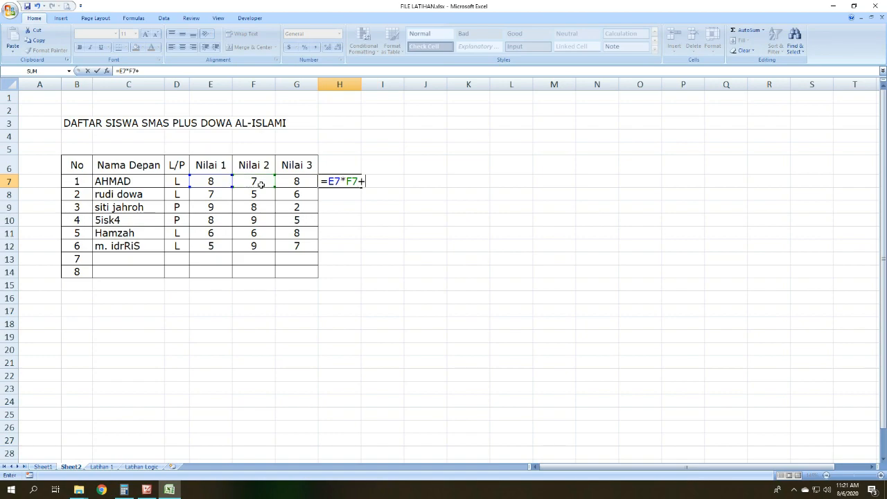
click(290, 182)
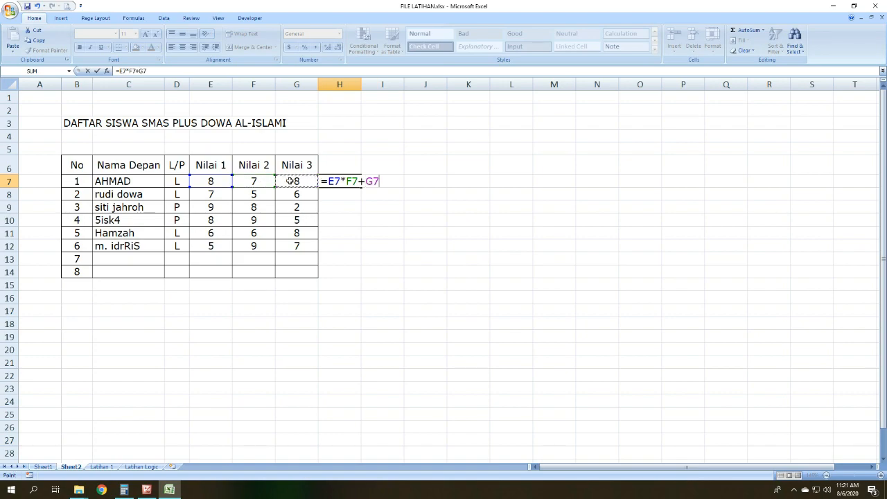
key(Return)
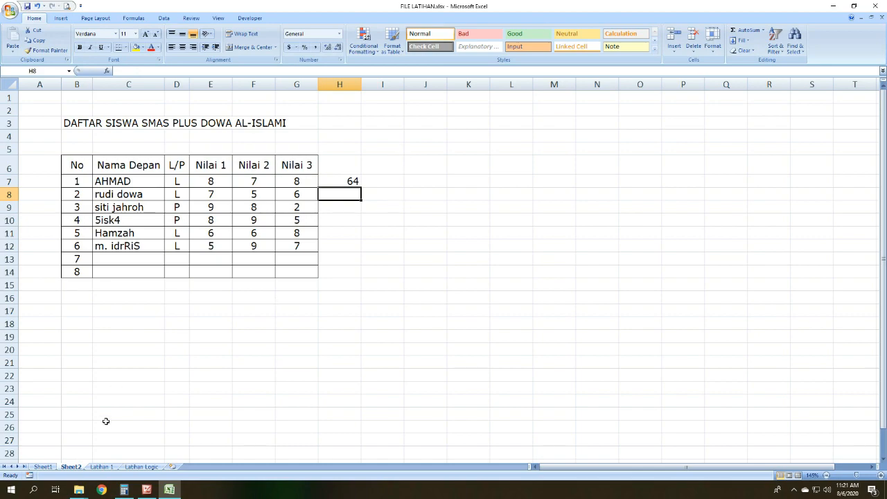
Step: Switch to Calculator, place its window beside the score table, and calculate 8 × 7 + 8 to check the H7 formula
click(124, 490)
drag(187, 67, 615, 81)
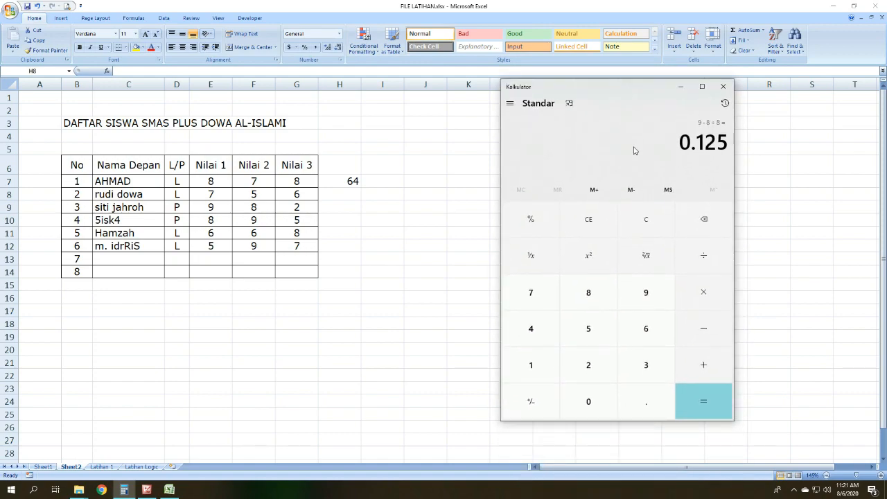
click(585, 229)
click(604, 293)
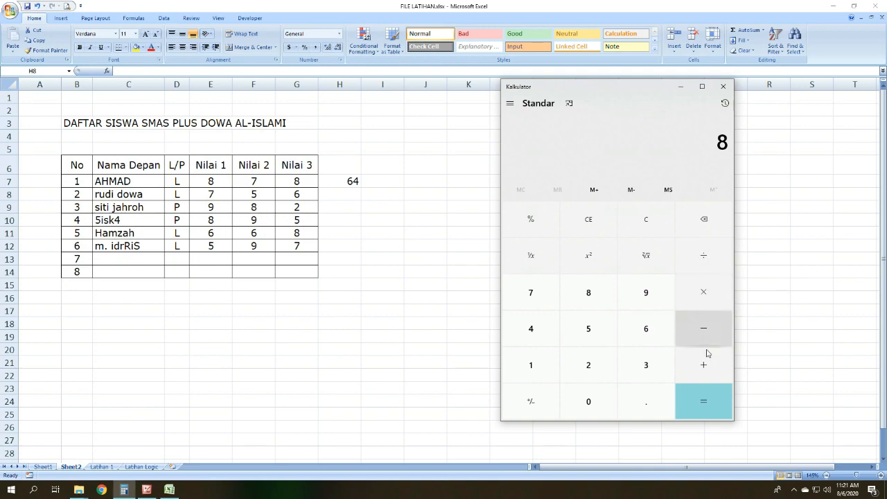
click(699, 294)
click(531, 296)
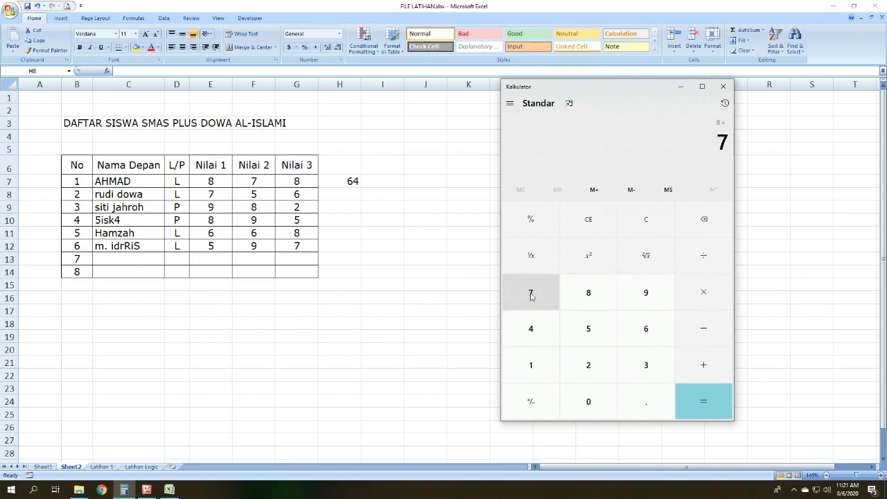
click(708, 359)
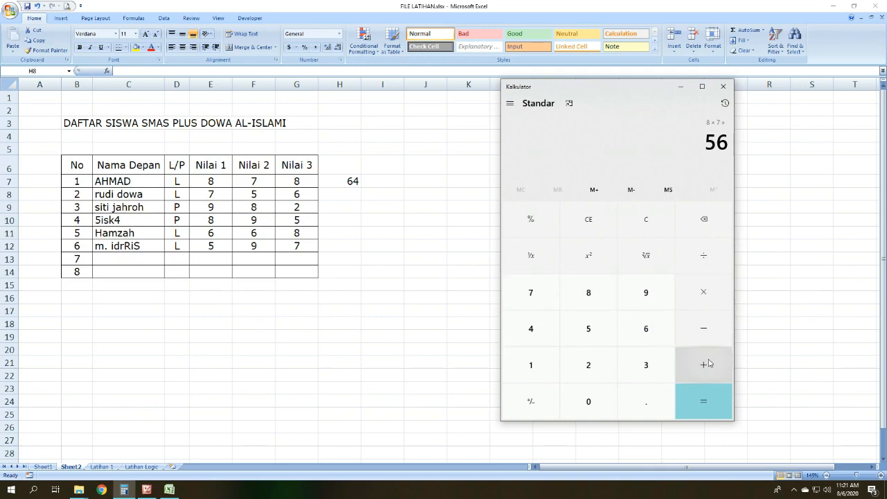
click(586, 306)
click(709, 401)
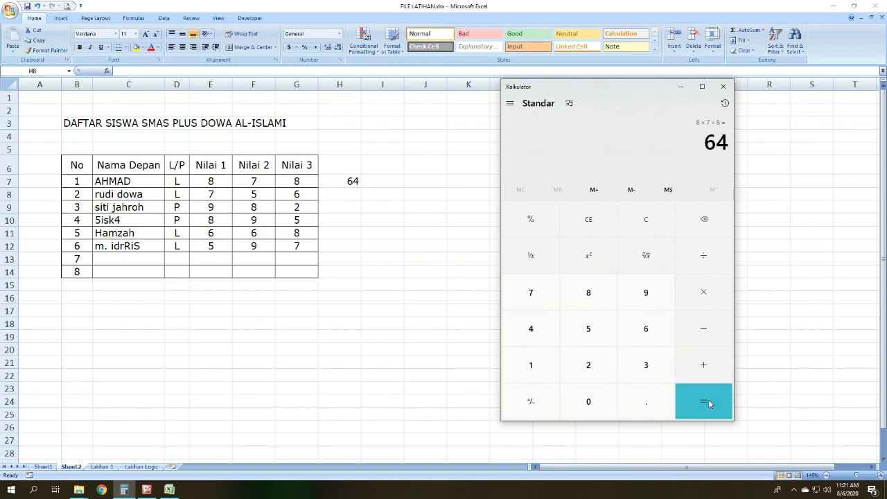
Step: Return to the Excel workbook and review the formula in cell H7 against the three Nilai headers
click(350, 175)
click(350, 173)
click(356, 191)
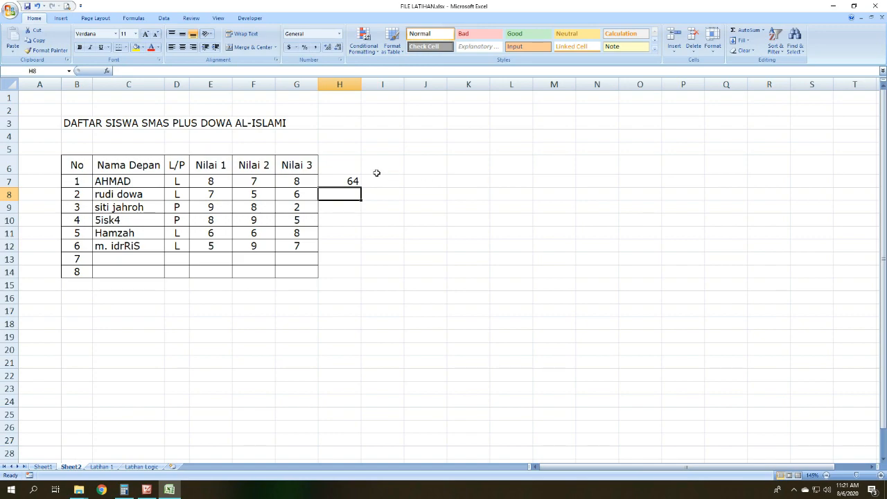
click(353, 172)
click(354, 182)
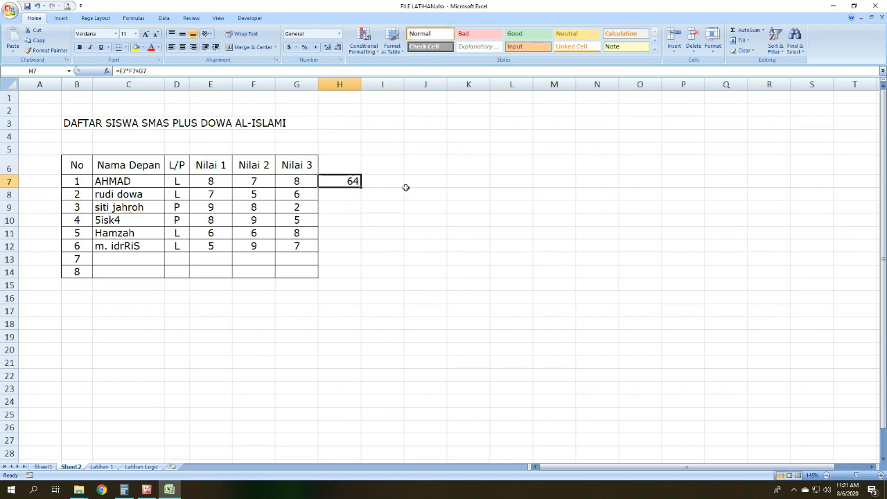
click(205, 165)
drag(208, 158, 283, 164)
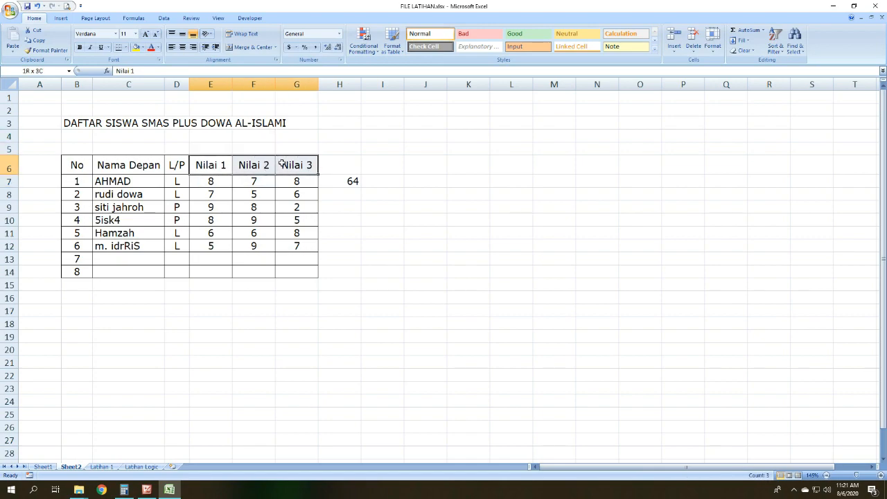
Step: Replace the formula in cell H7 with =E7+F7*G7 to combine addition and multiplication of the first student's scores
click(350, 184)
text(=)
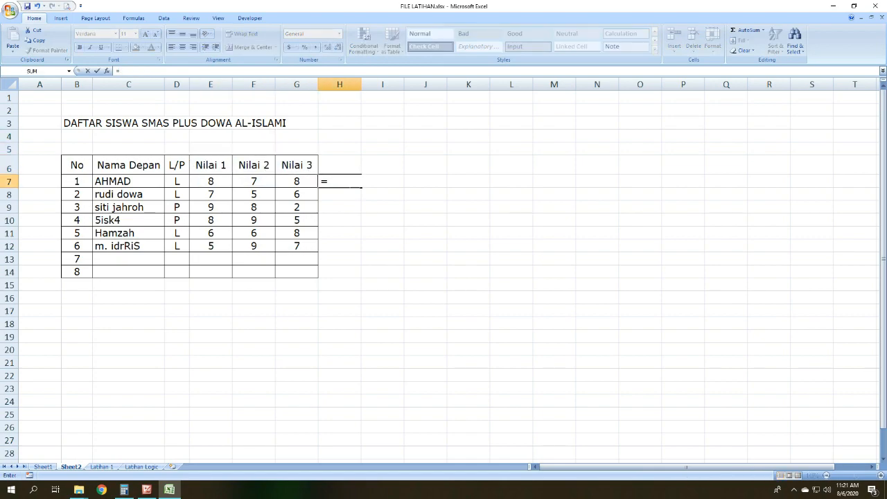
click(219, 181)
text(+)
click(243, 181)
text(*)
click(290, 176)
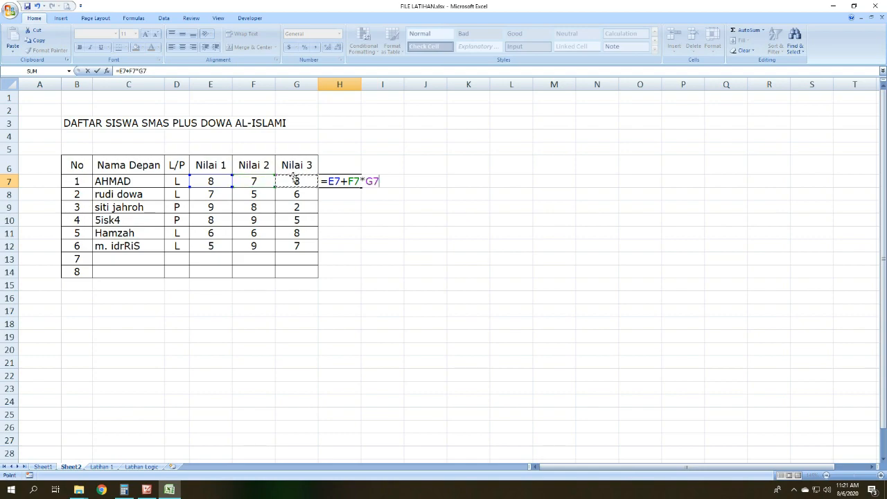
key(Return)
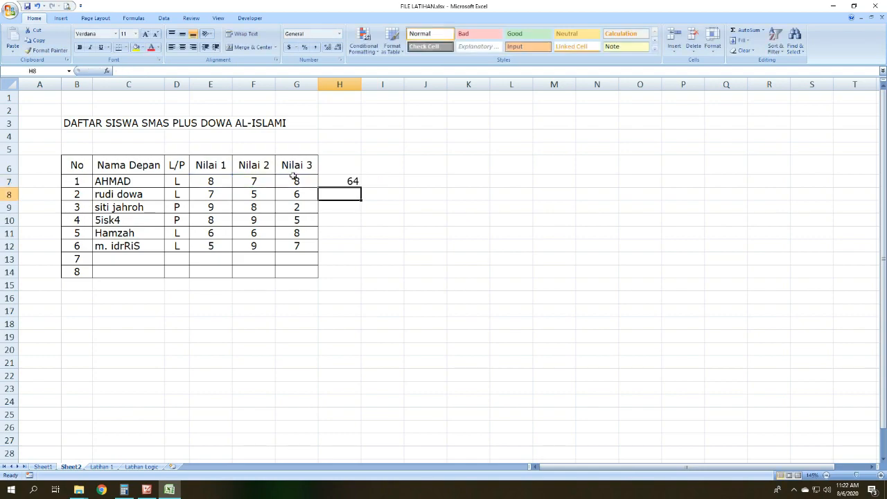
Step: Select cell H7, switch to Calculator, and calculate 8 + 7 × 8 to check the new formula
click(348, 181)
click(147, 491)
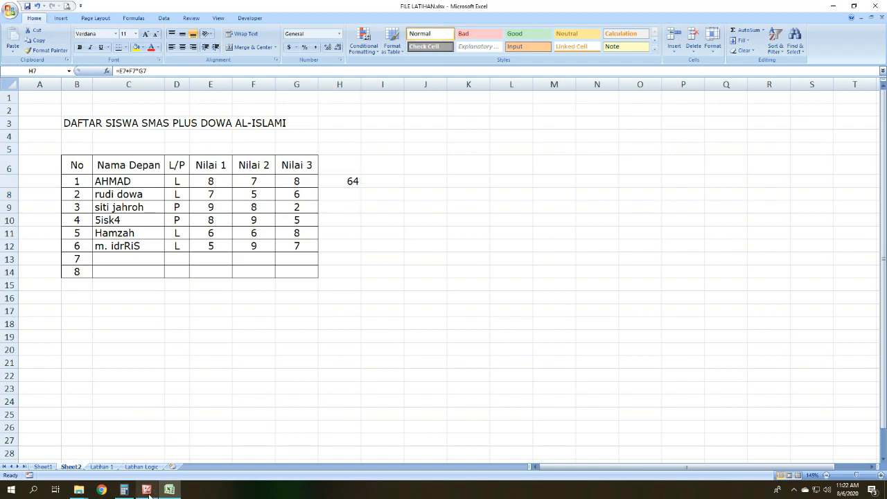
click(147, 491)
click(125, 490)
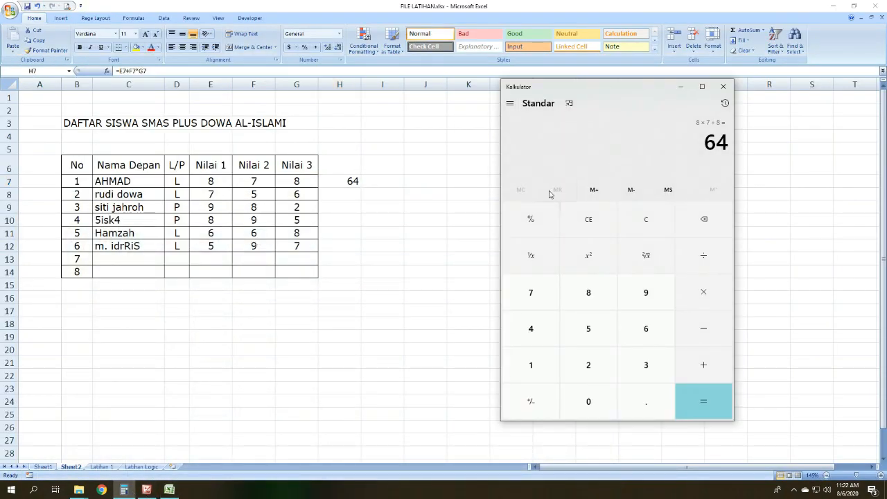
click(600, 219)
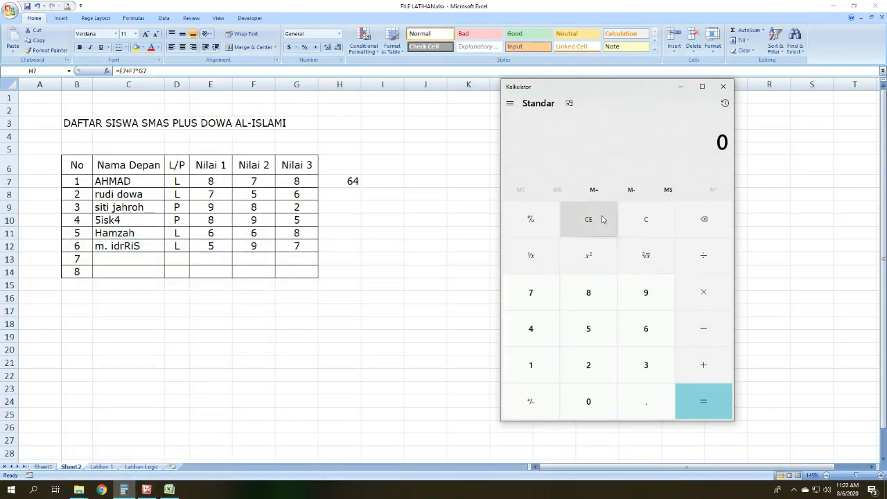
click(598, 305)
click(697, 356)
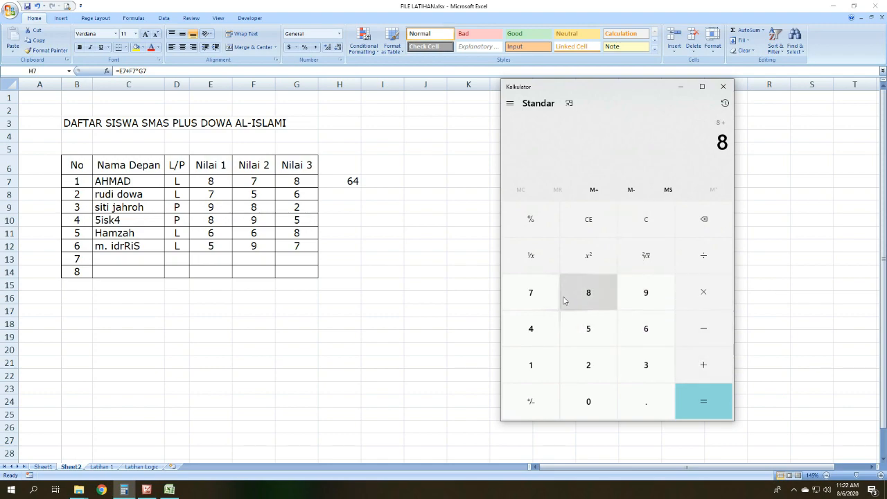
click(539, 300)
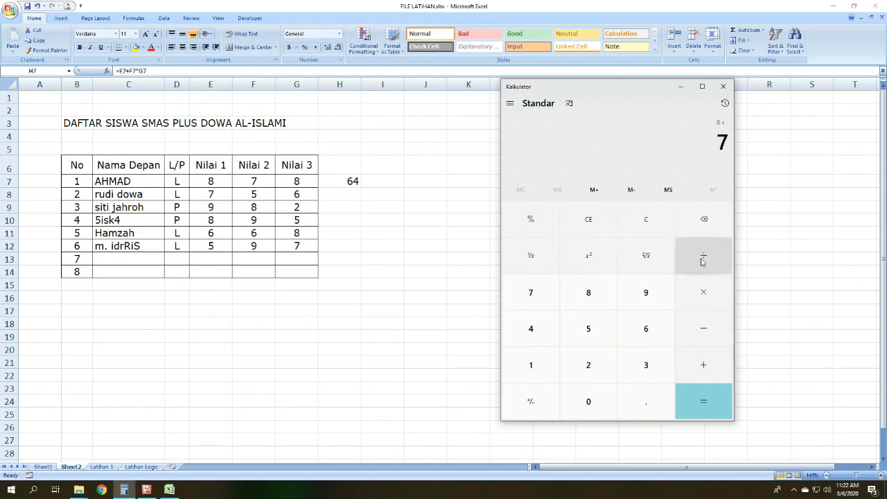
click(704, 291)
click(600, 299)
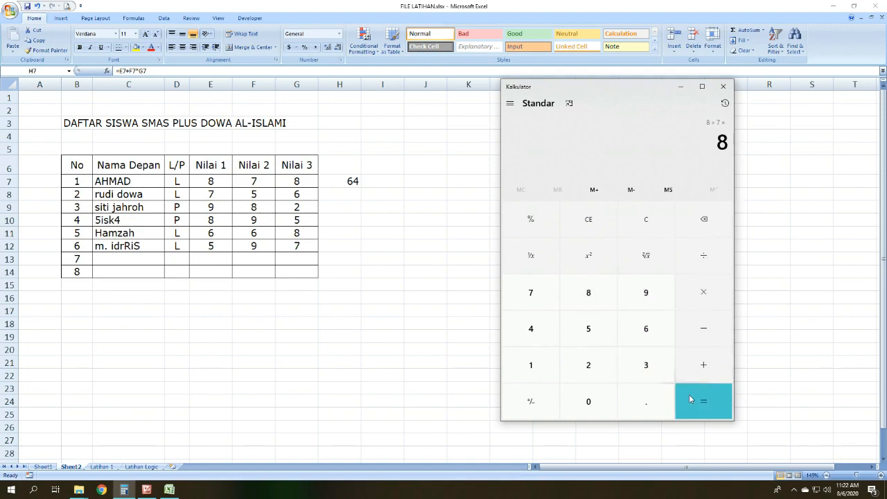
click(703, 402)
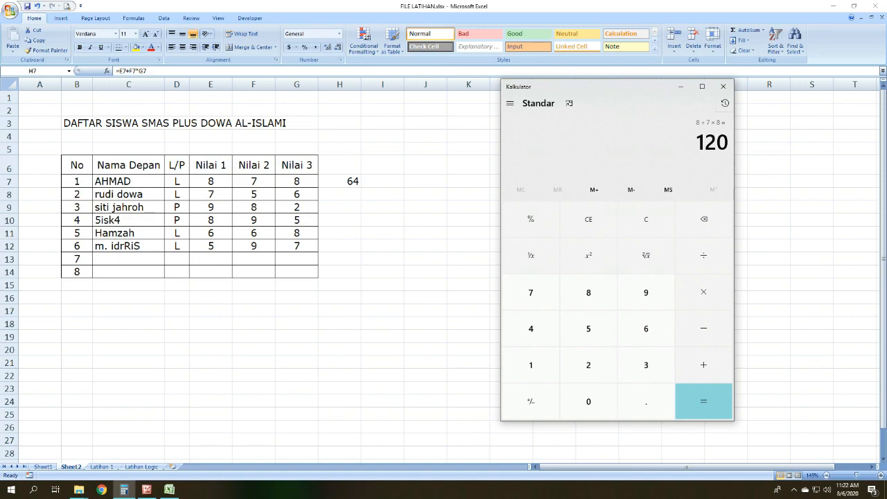
Step: Compare cell H7 in Excel with the Calculator result, and check the operator priority picture in Picture Manager
click(332, 184)
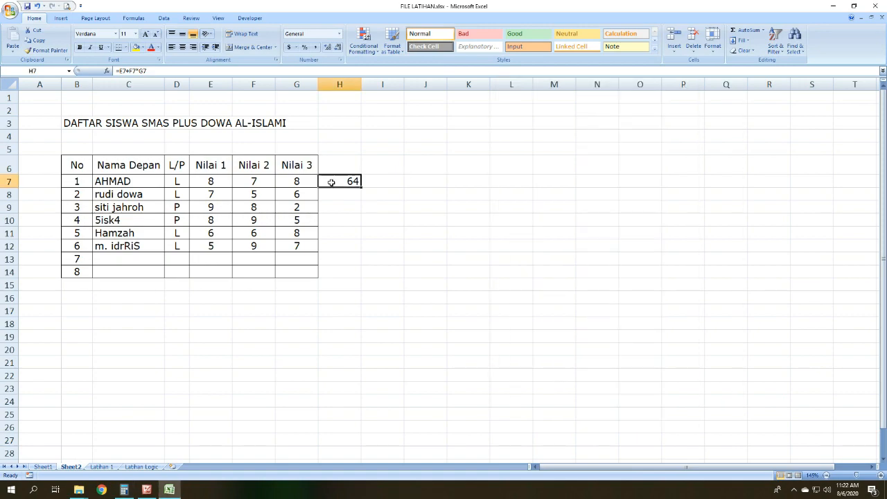
click(124, 490)
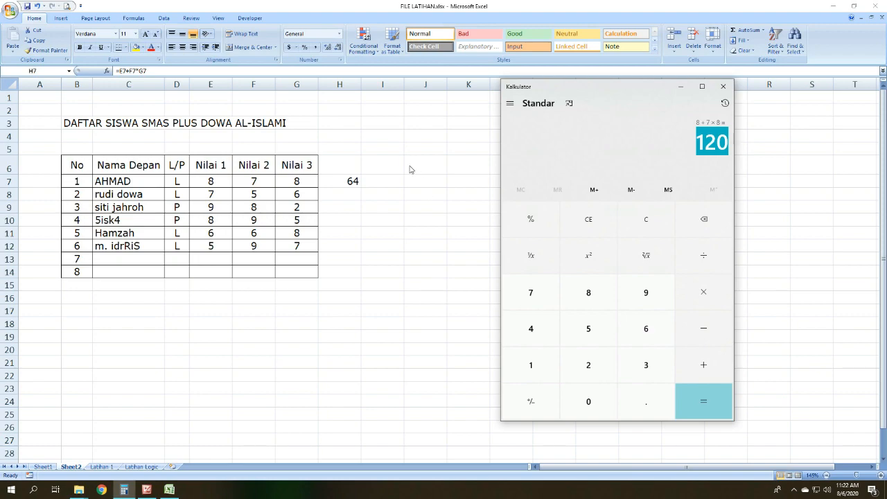
key(alt+Tab)
click(148, 490)
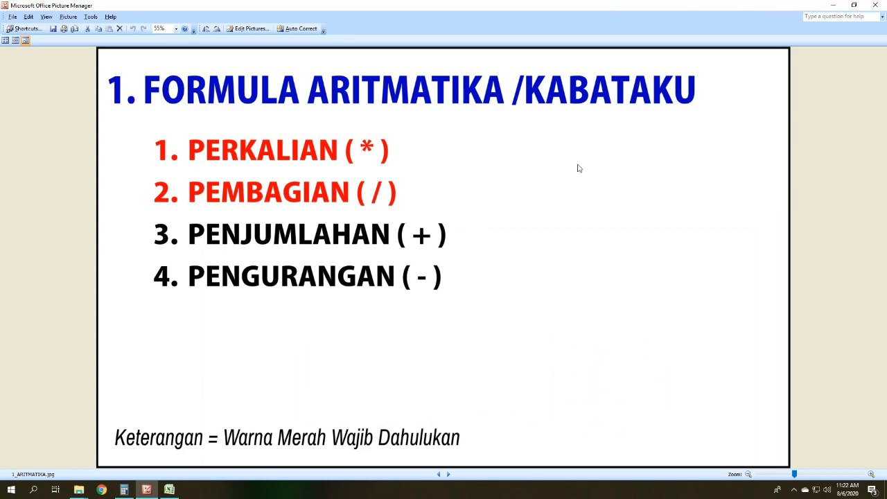
Step: Back in the Excel workbook, remove the equals sign from the formula in cell H7, leaving the text E7+F7*G7
click(170, 490)
click(347, 194)
click(349, 182)
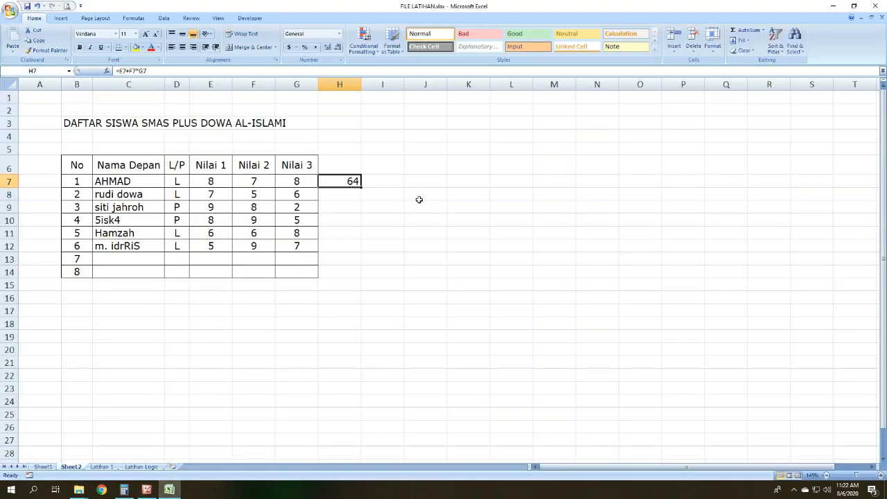
scroll(395, 172, up, 5)
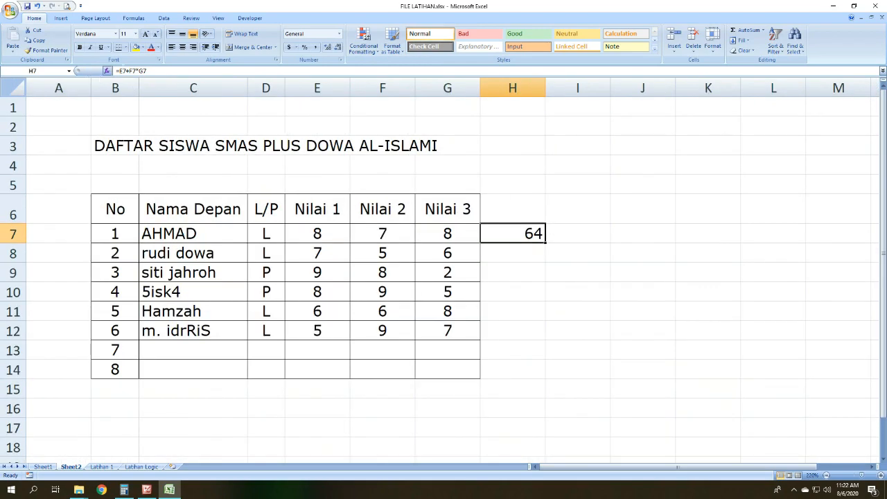
click(120, 71)
key(BackSpace)
key(Return)
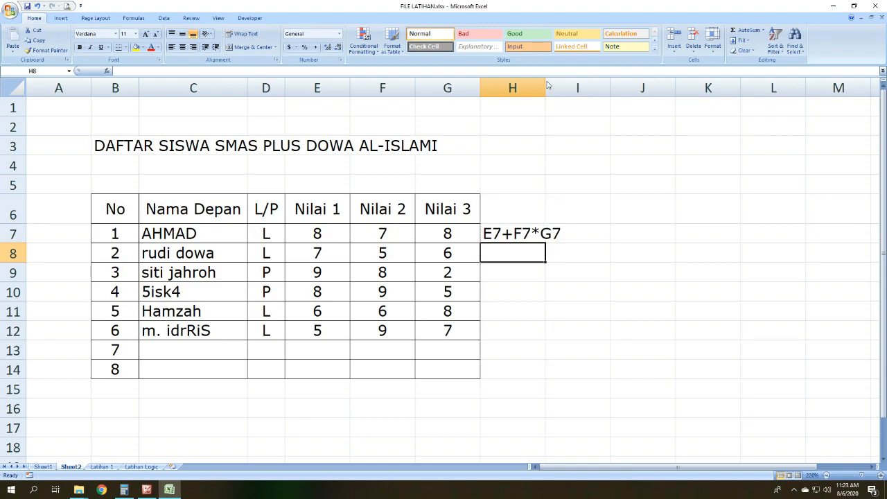
Step: Widen column H to fit the formula text in cell H7, and bring up Calculator beside the score table
scroll(578, 231, up, 1)
click(607, 248)
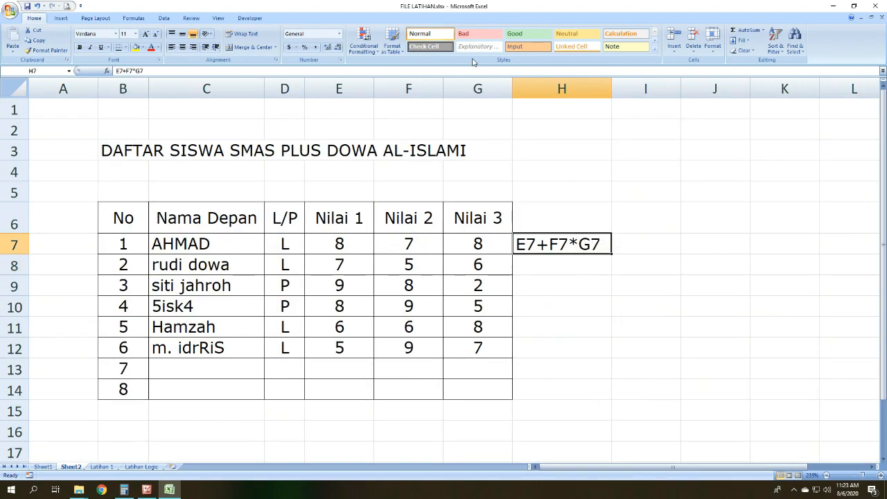
click(477, 88)
click(483, 242)
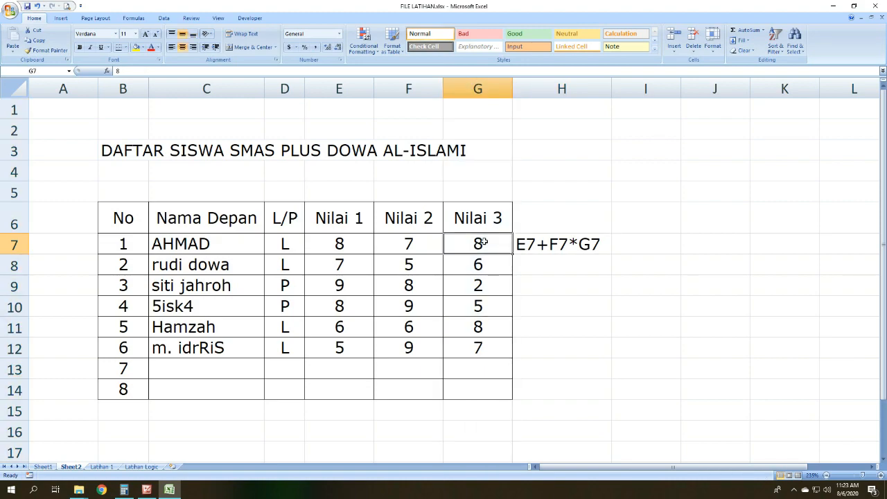
click(124, 490)
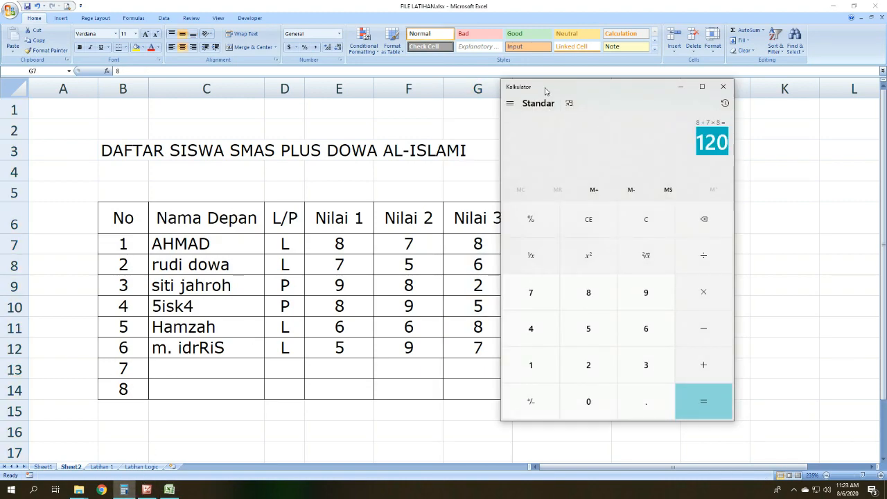
drag(545, 90, 625, 109)
click(667, 238)
click(667, 311)
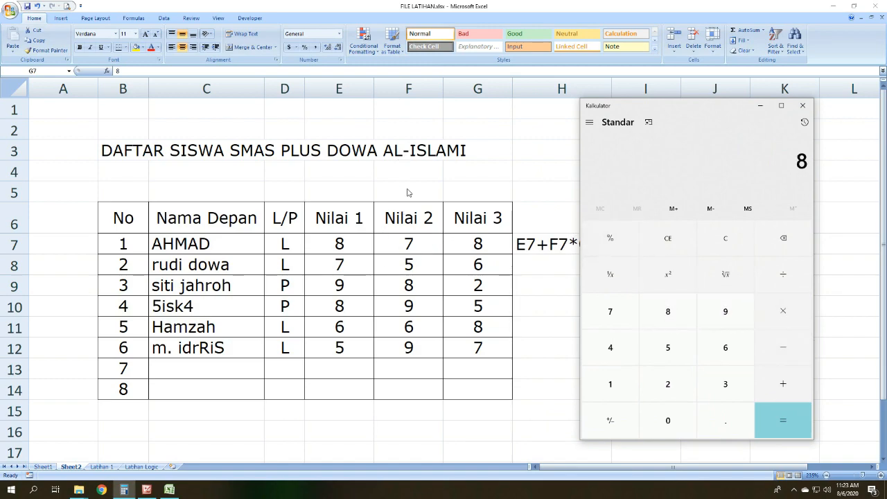
click(623, 314)
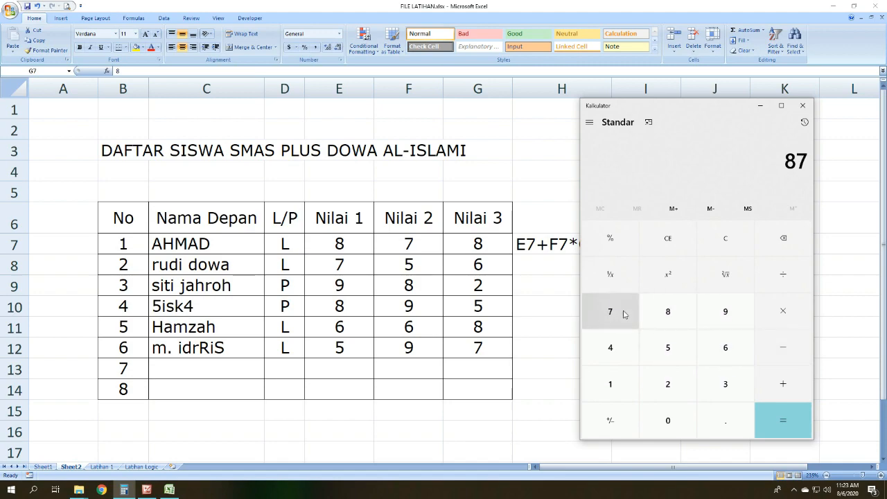
click(667, 237)
Step: Calculate 8 × 7 + 8 in Calculator, multiplying before adding, and minimize the Calculator window
click(666, 313)
click(783, 311)
click(627, 319)
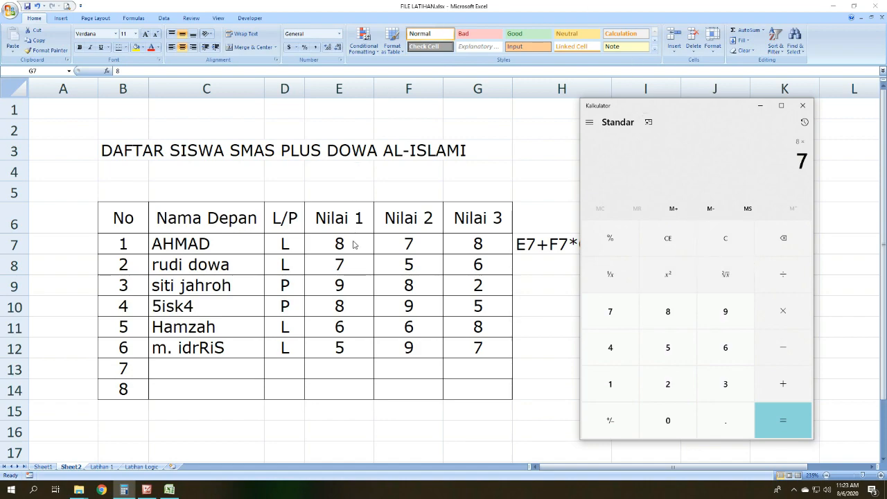
click(789, 401)
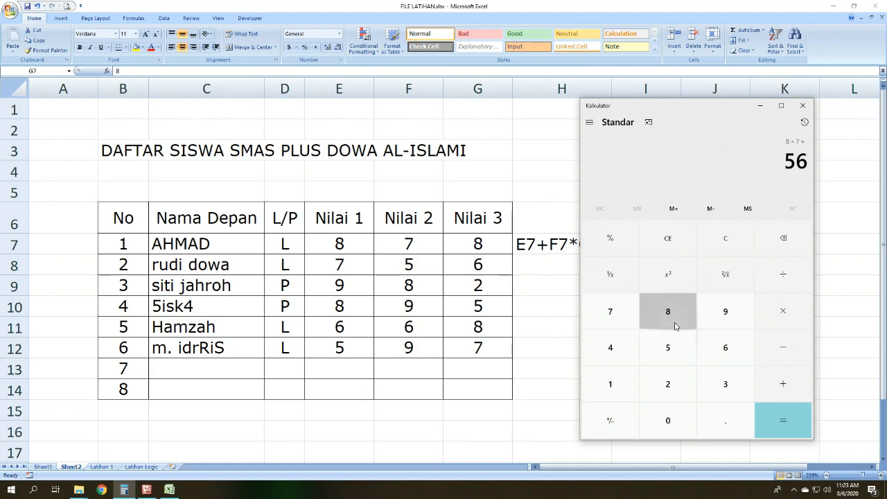
click(676, 326)
click(790, 423)
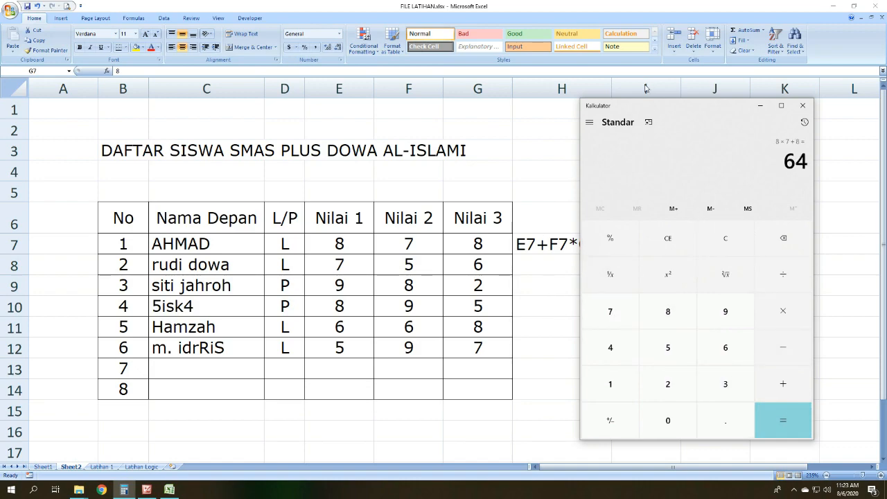
drag(635, 105, 547, 147)
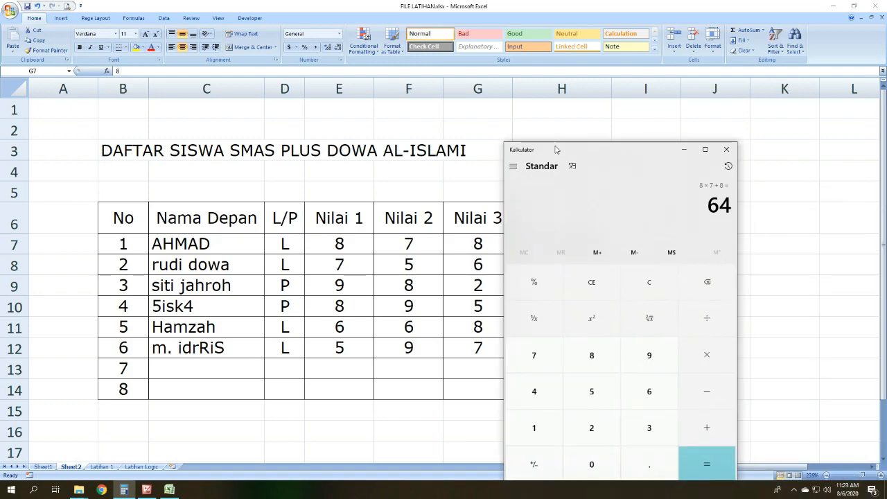
click(684, 148)
Step: Turn the text in cell H7 into the formula =(E7+F7)*G7, with parentheses around the addition
click(561, 240)
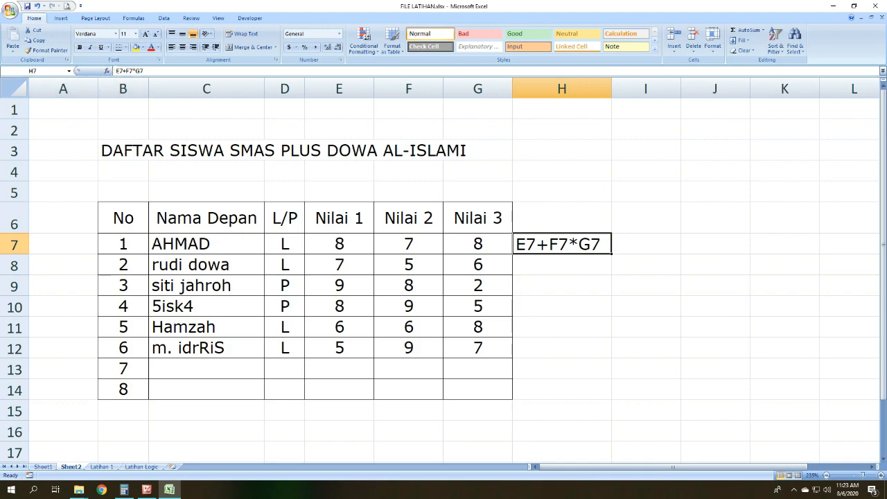
click(117, 71)
text(=)
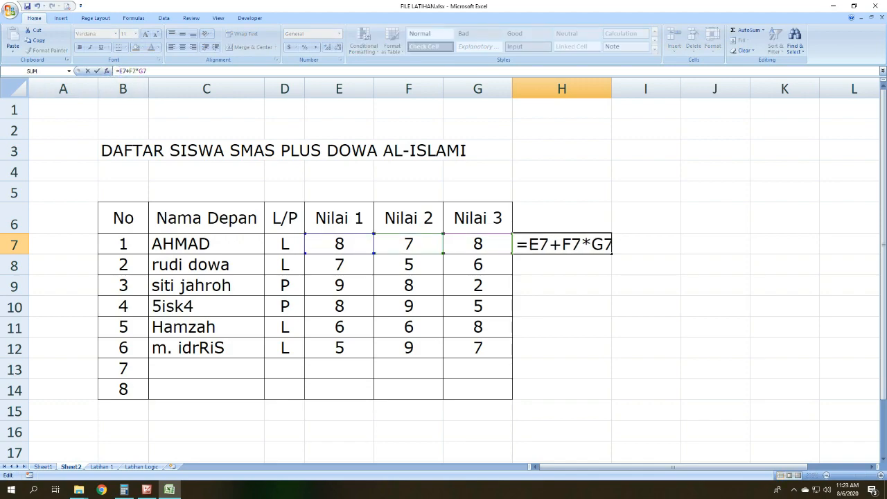
text(()
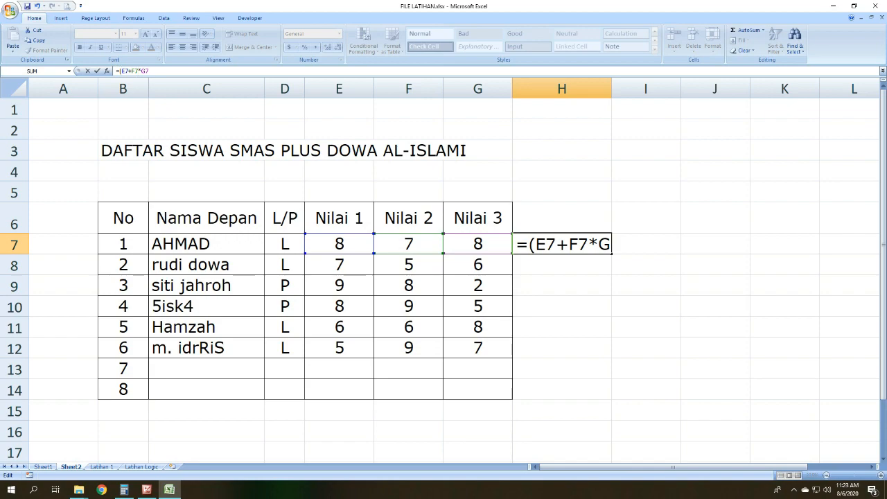
text())
key(Return)
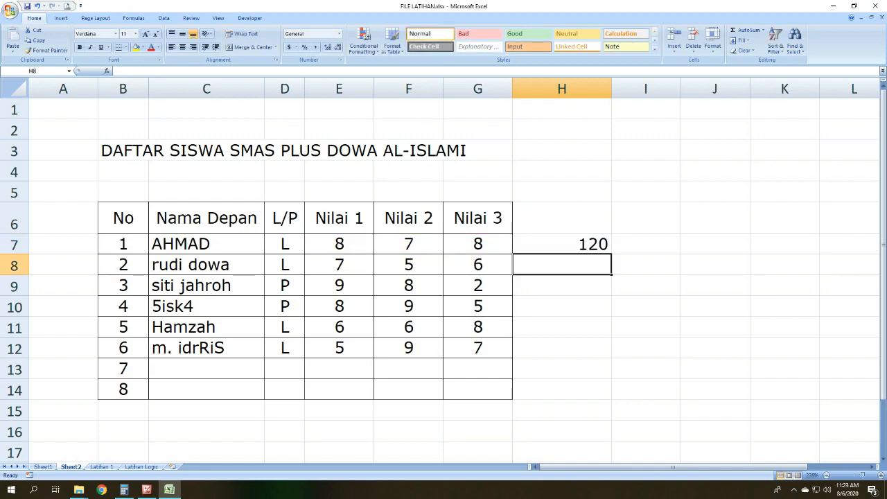
Step: Remove the equals sign from cell H7, leaving the text (E7+F7)*G7, and fit column H to that text
click(571, 242)
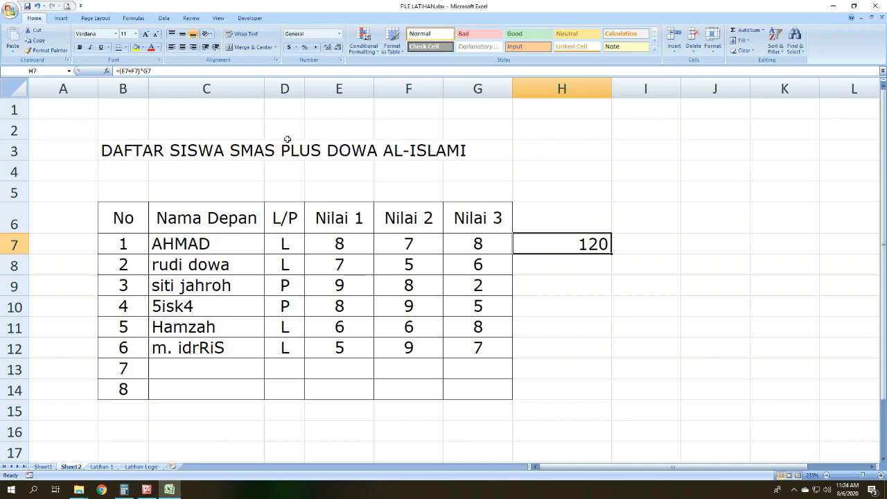
key(F2)
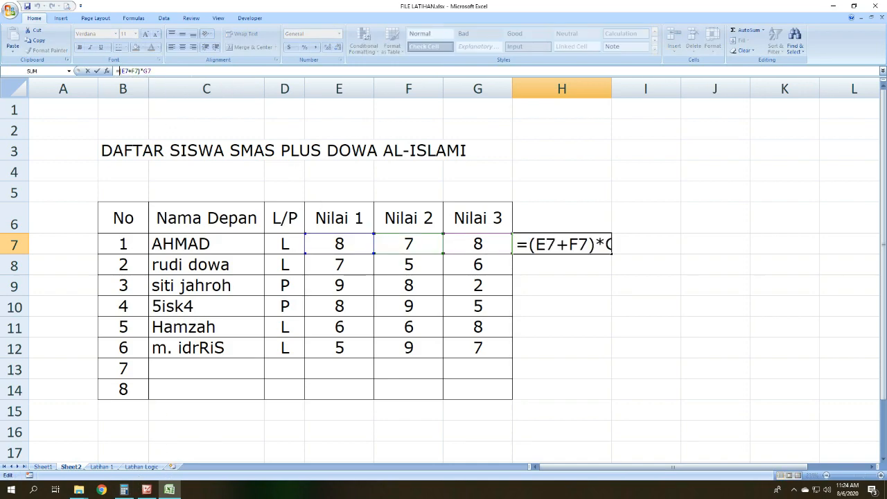
key(Home)
key(Delete)
key(Return)
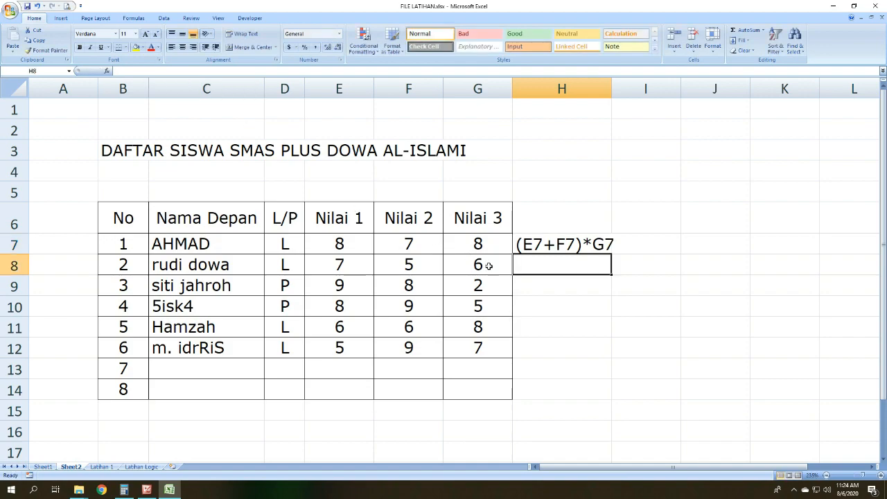
click(597, 239)
double_click(612, 89)
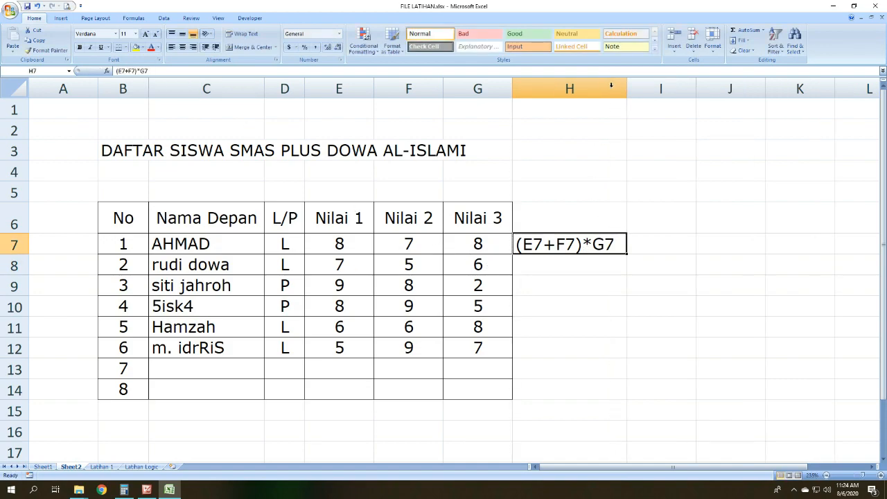
Step: Highlight the first student's Nilai 1 and Nilai 2 scores, and restore the equals sign in H7 to give =(E7+F7)*G7
click(629, 320)
click(592, 242)
click(356, 242)
drag(369, 231, 412, 240)
click(561, 247)
key(F2)
key(Home)
text(=)
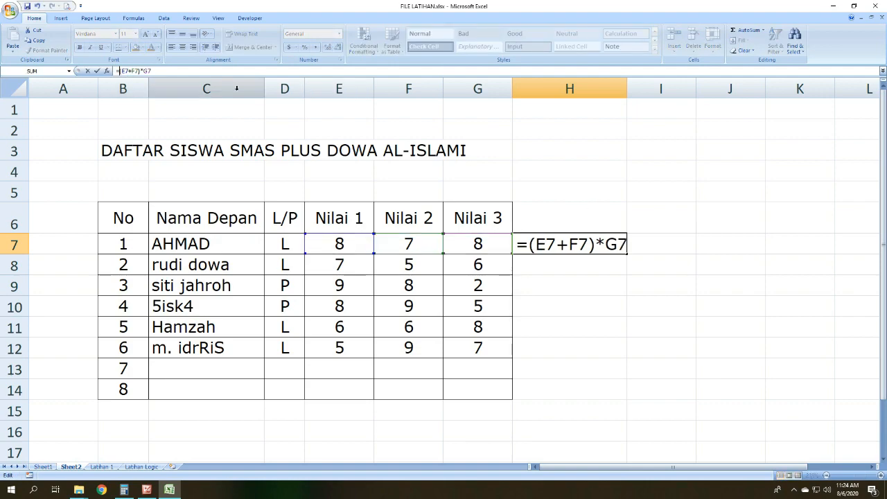
key(Return)
click(639, 277)
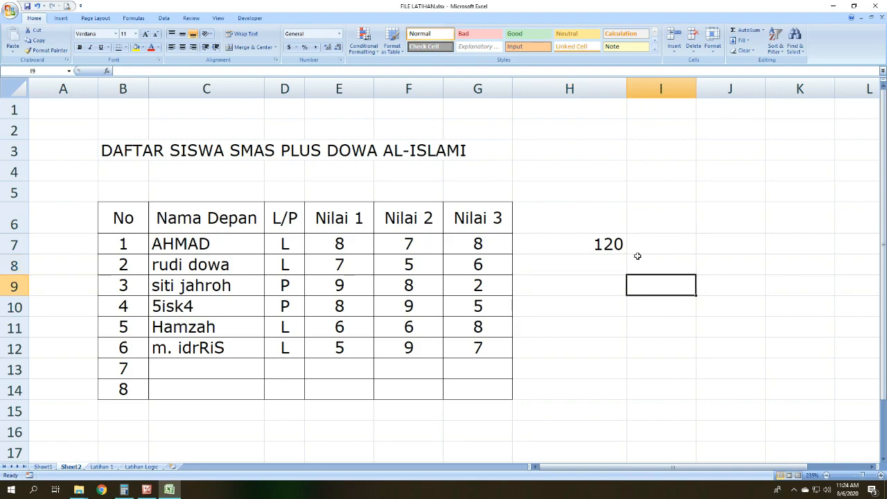
Step: Review the parenthesized formula in cell H7 without changing it, and clear the cell
click(571, 234)
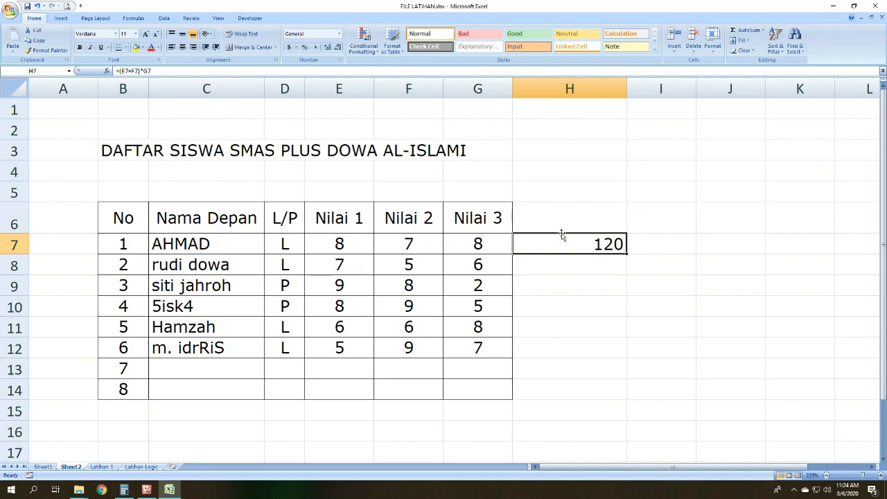
click(171, 70)
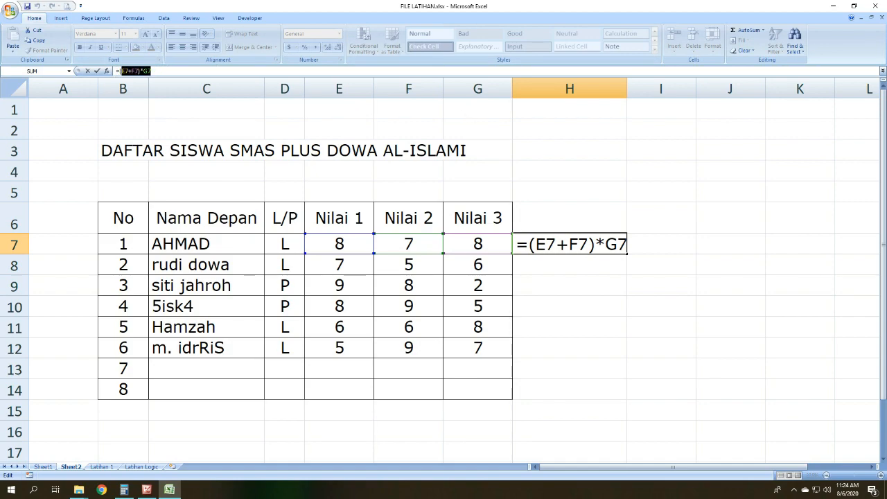
click(87, 71)
click(651, 352)
click(574, 241)
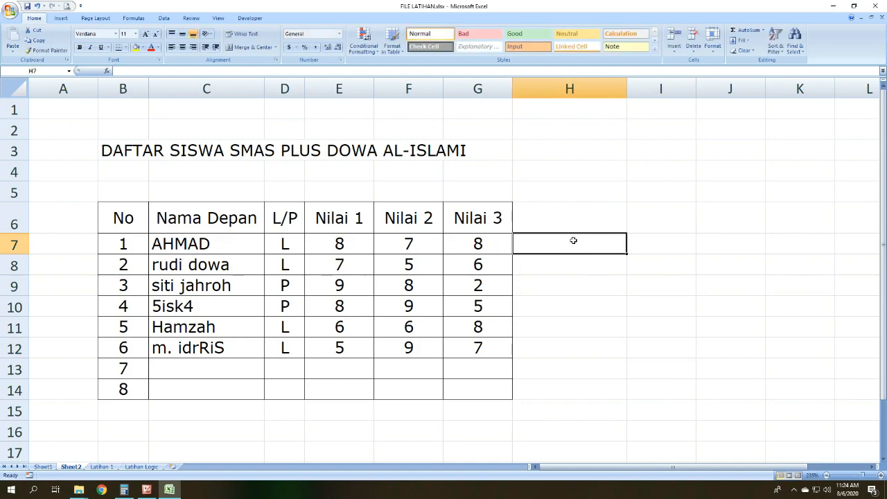
Step: Enter the formula =(E7-F7)/G7 in cell H7 using the first student's three scores, and select the cell again
click(350, 244)
drag(350, 244, 488, 243)
click(571, 241)
text(=)
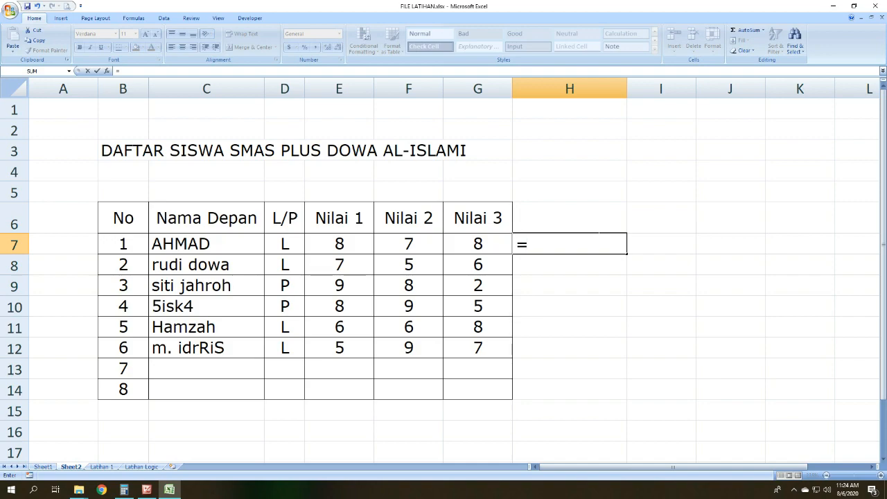
text(()
click(345, 242)
text(-)
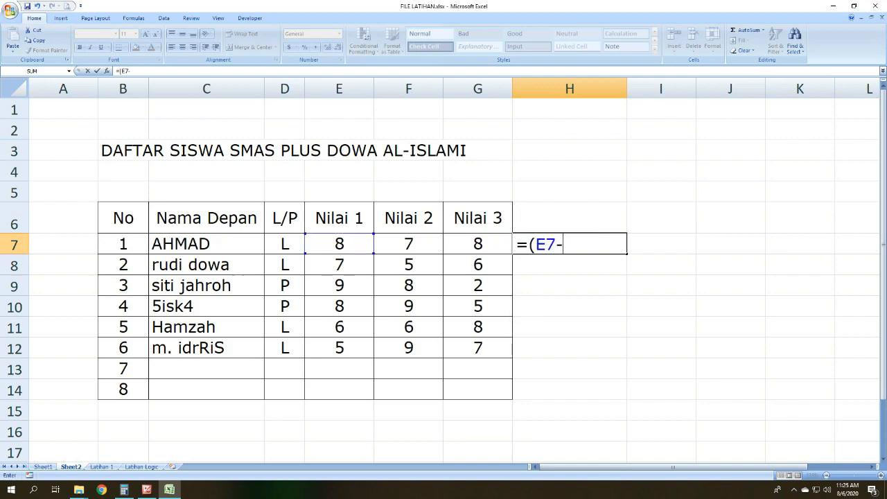
click(411, 248)
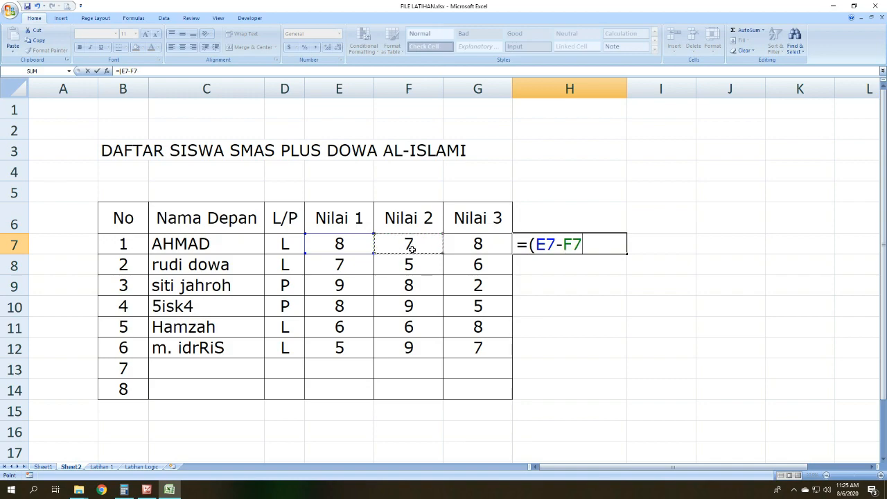
text())
click(492, 246)
key(Return)
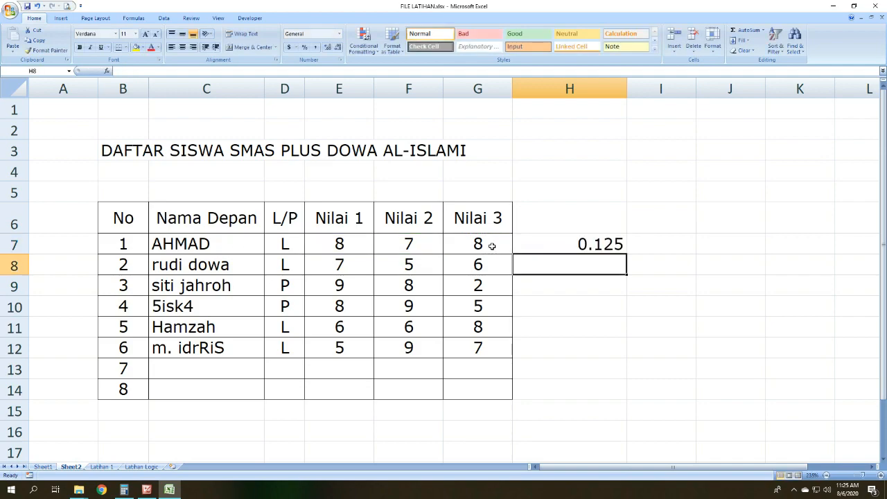
click(601, 246)
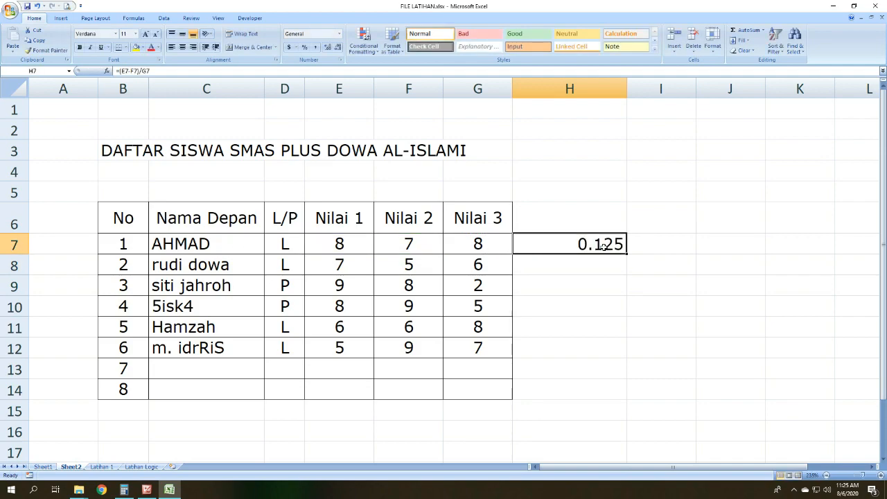
Step: Review the arithmetic formula picture in Picture Manager and the following MIN-MAX-SUM-AVERAGE picture, and return to the Excel workbook
click(146, 491)
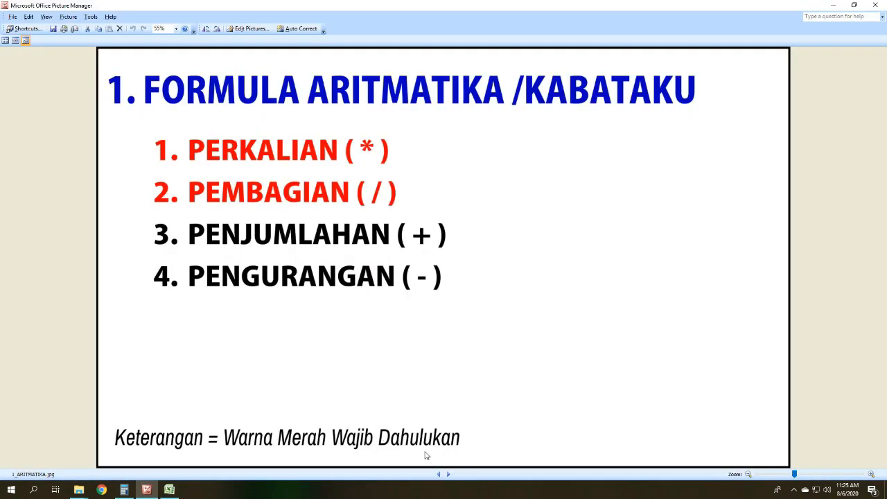
click(448, 474)
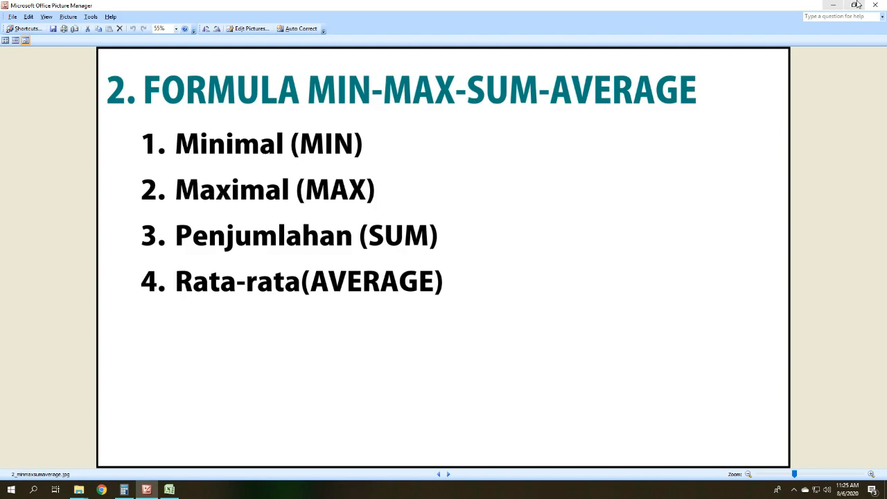
click(834, 5)
click(611, 300)
click(605, 243)
click(146, 490)
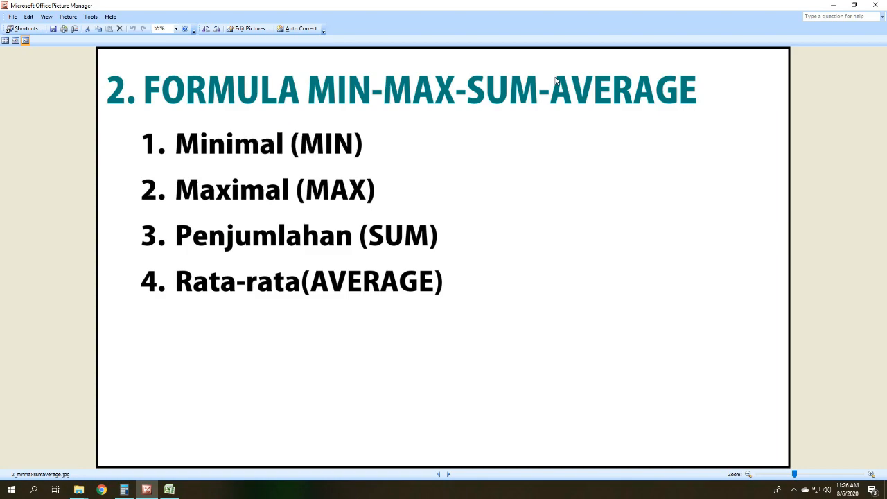
click(832, 4)
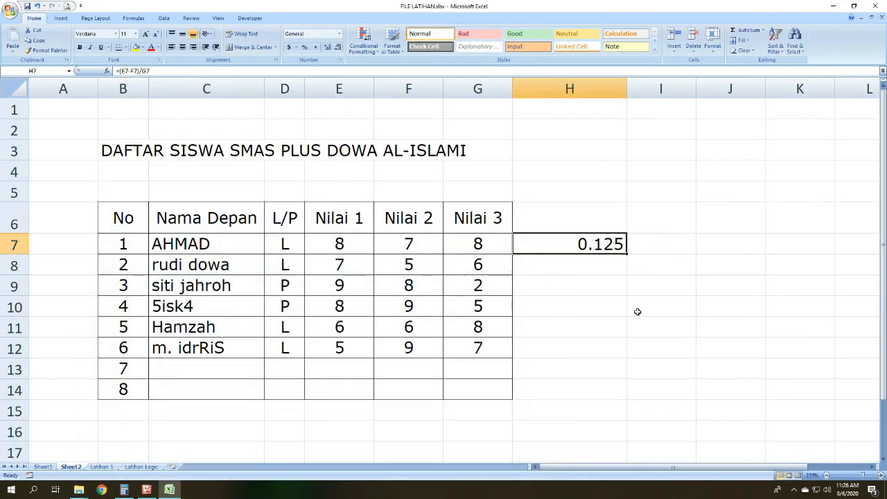
Step: Merge and centre cells B15:D15 below the score table, and enter the label NILAI TERKECIL
click(637, 311)
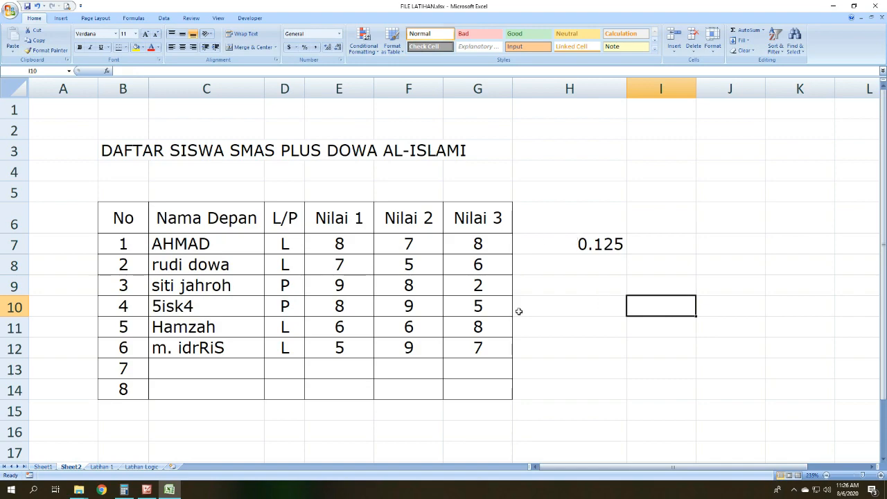
scroll(518, 311, down, 1)
drag(118, 354, 298, 354)
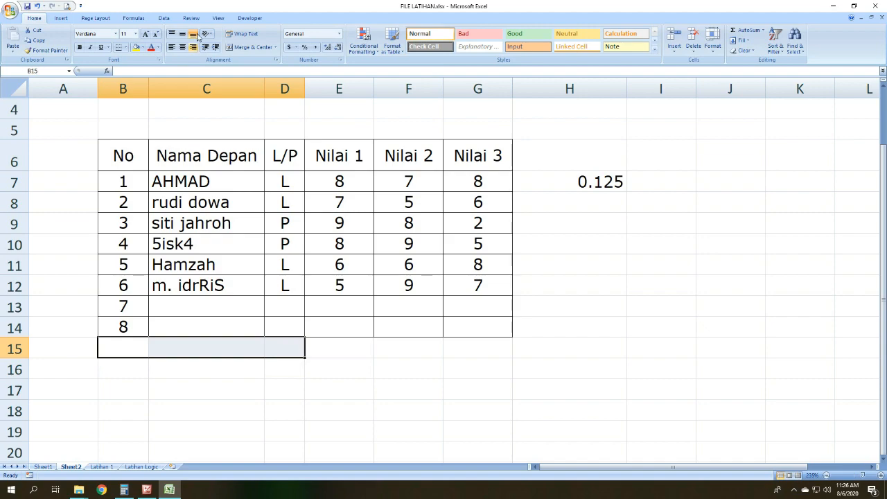
click(244, 47)
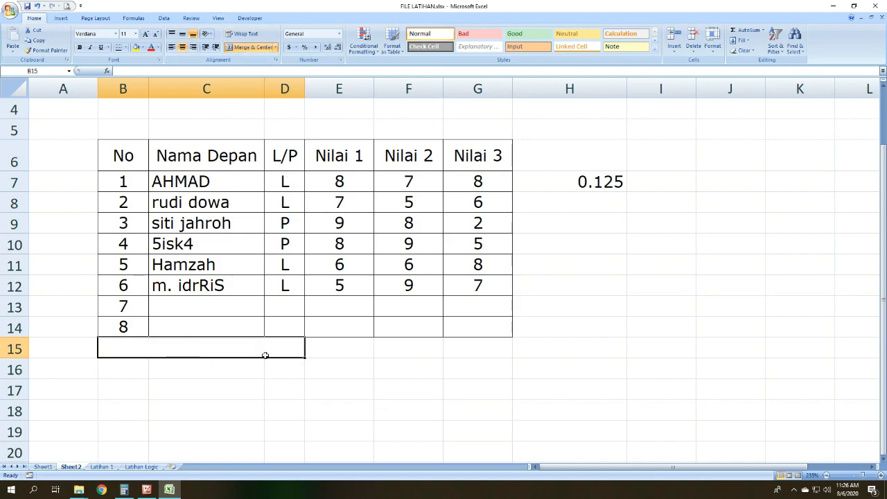
text(NILAI TERKECIL)
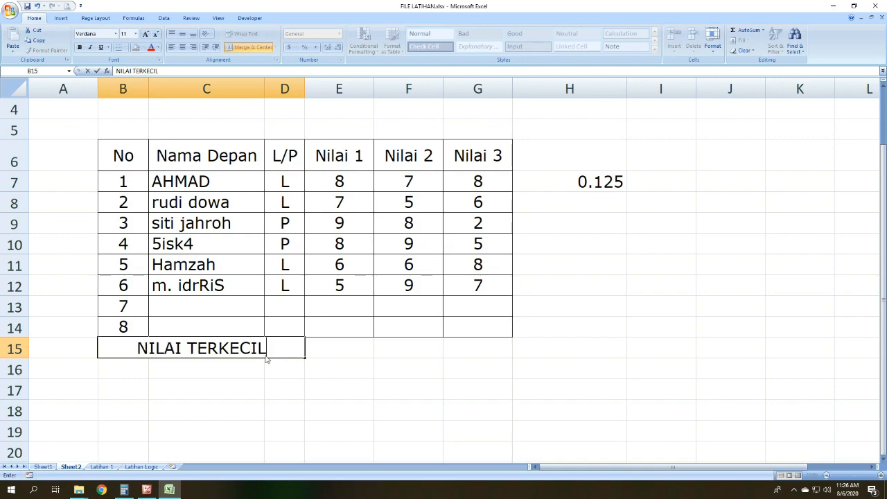
key(Return)
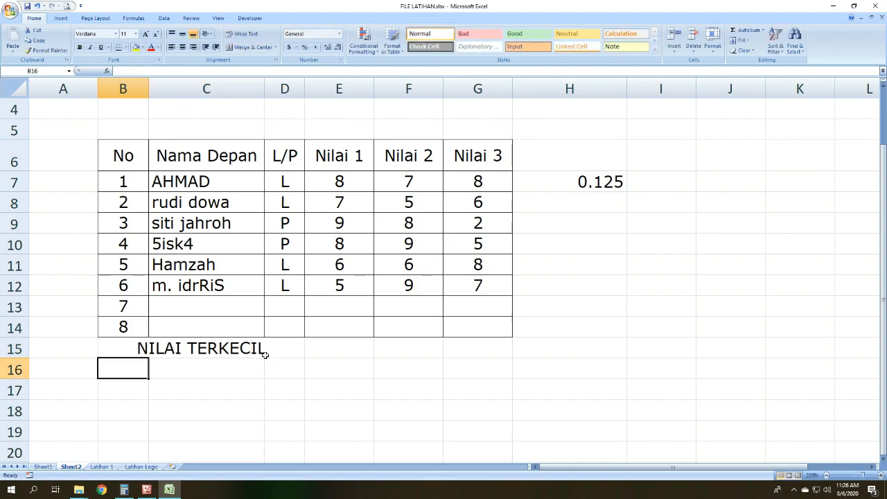
Step: Apply all borders to the merged NILAI TERKECIL cell in row 15
click(118, 349)
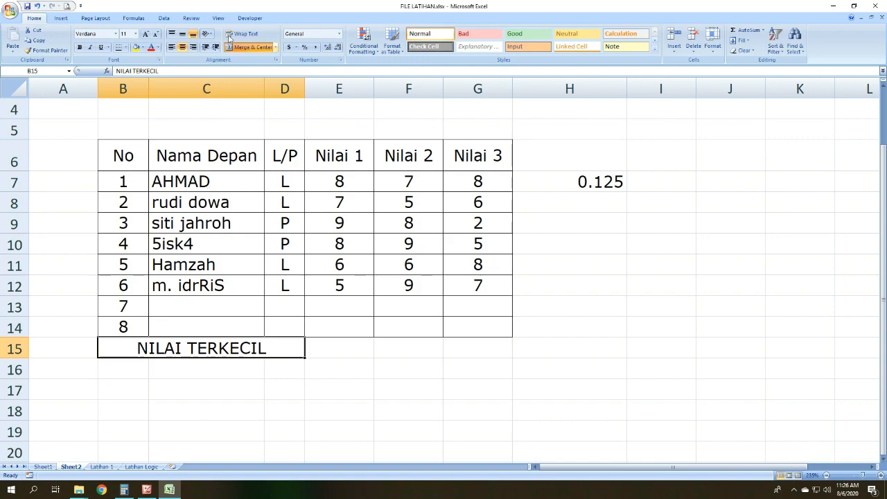
click(126, 47)
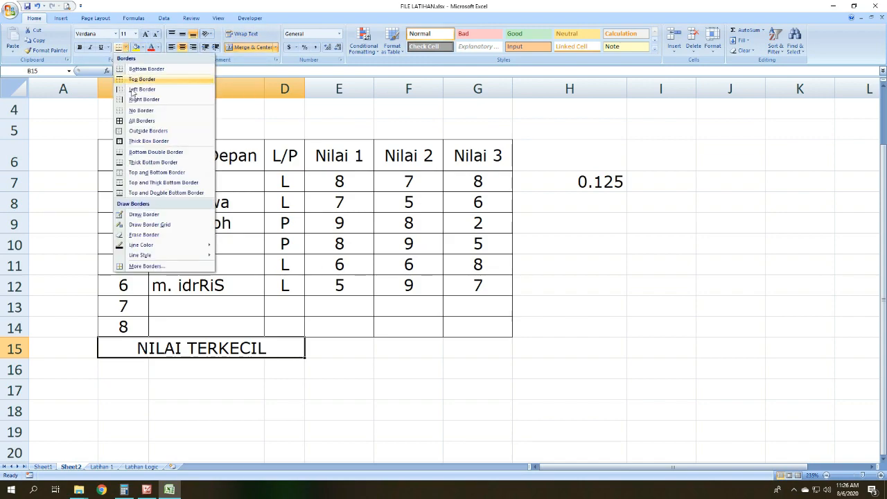
click(130, 124)
Step: Highlight the six students' Nilai 1, Nilai 2 and Nilai 3 scores one column at a time
click(387, 347)
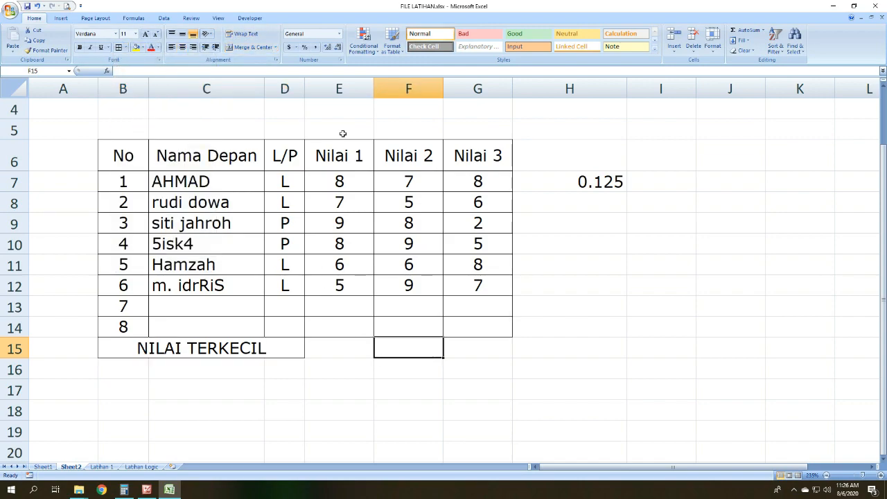
click(344, 94)
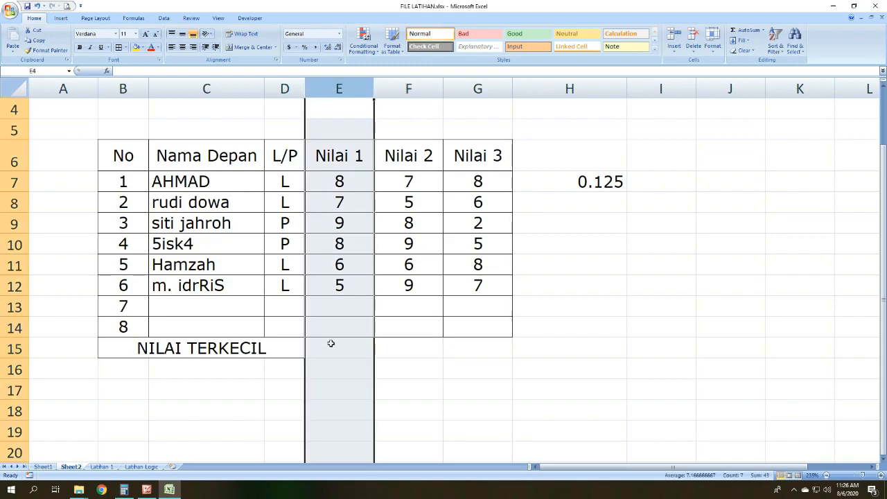
click(333, 347)
drag(317, 177, 317, 281)
drag(429, 182, 419, 285)
drag(479, 182, 478, 286)
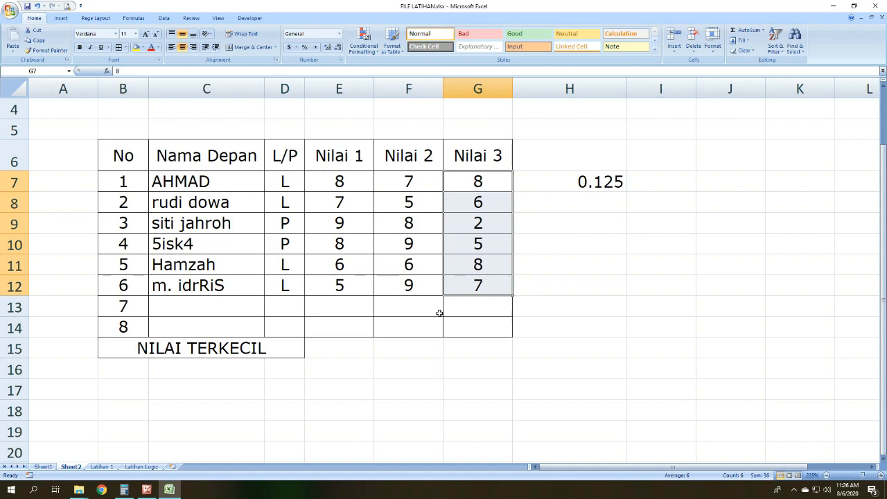
Step: Enter =MIN(E7:E12) in cell E15 for the smallest Nilai 1 score, and check it against the scores above
click(337, 348)
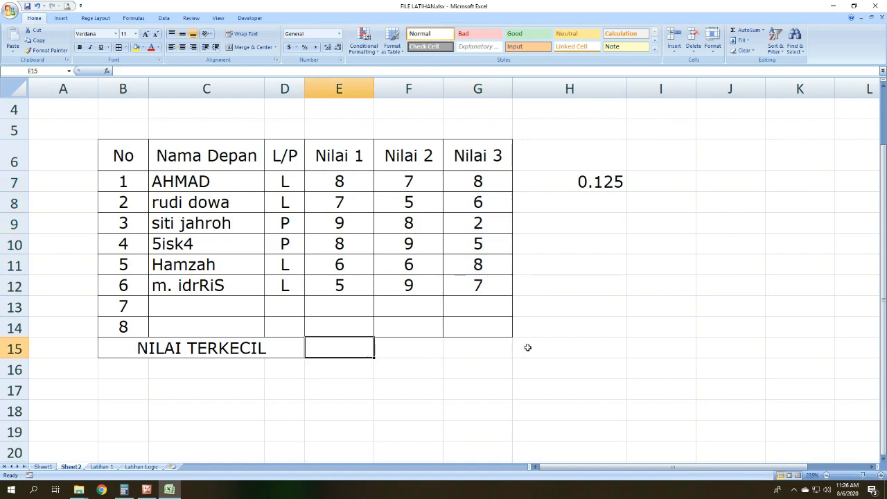
text(=MIN)
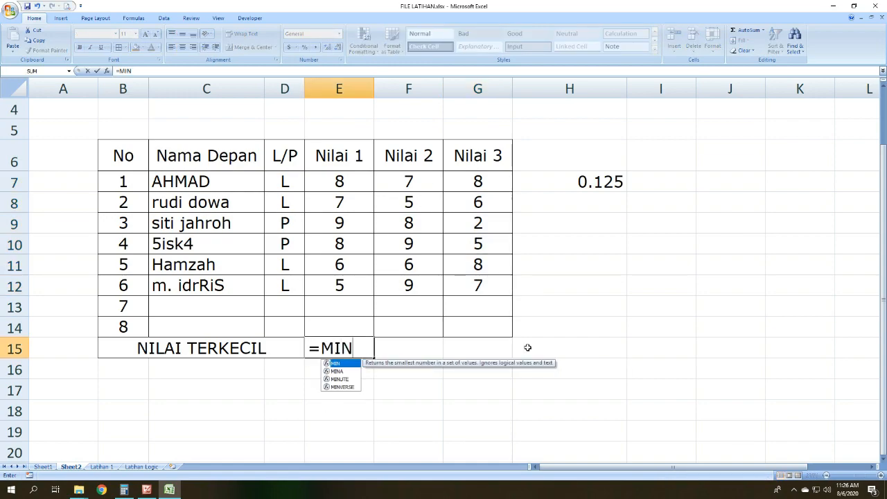
text(()
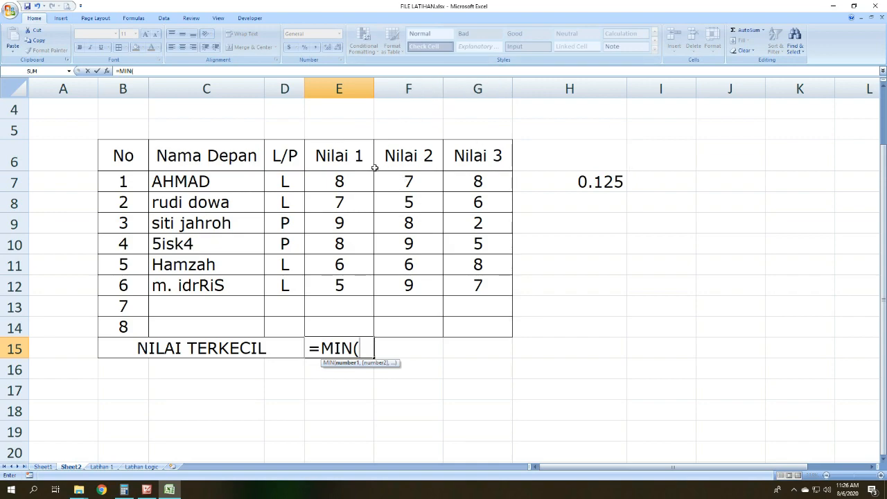
drag(342, 180, 340, 291)
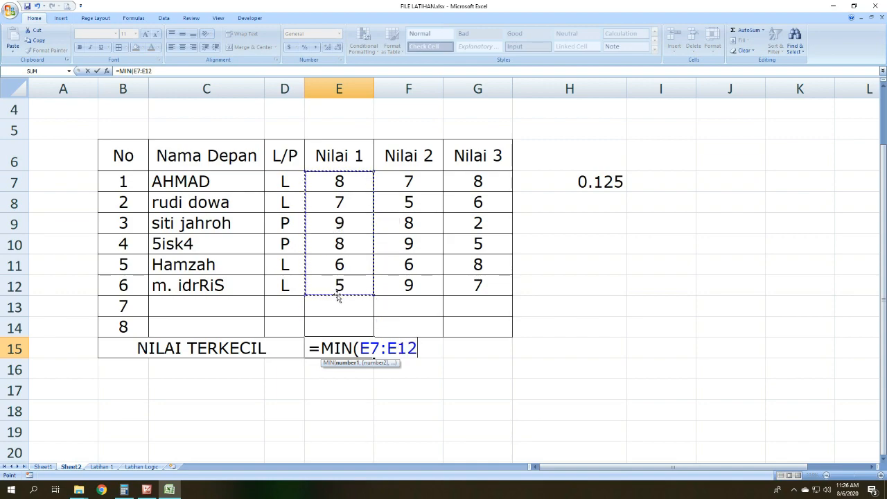
key(Return)
click(352, 346)
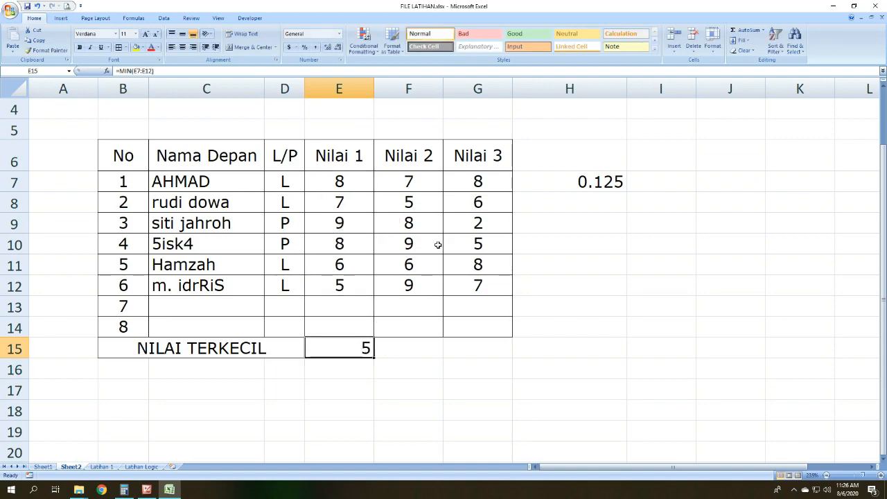
click(341, 286)
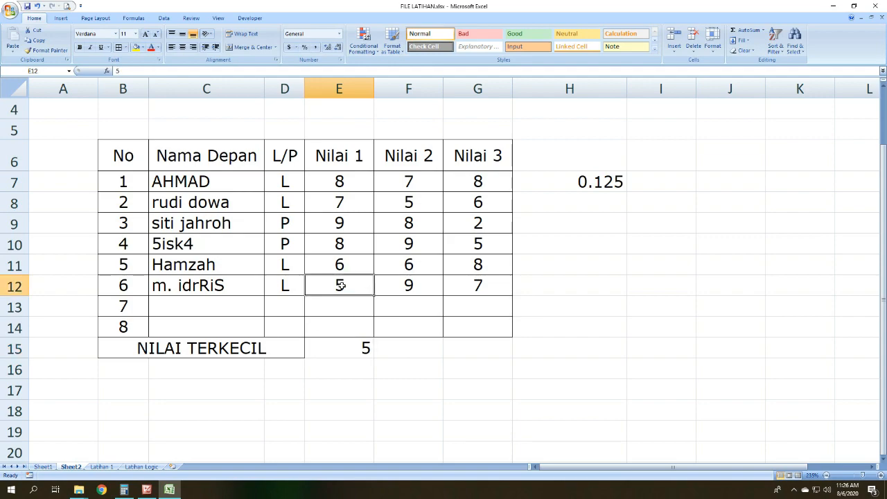
Step: Enter =MIN(F7:F12) in cell F15 for the smallest Nilai 2 score
click(396, 347)
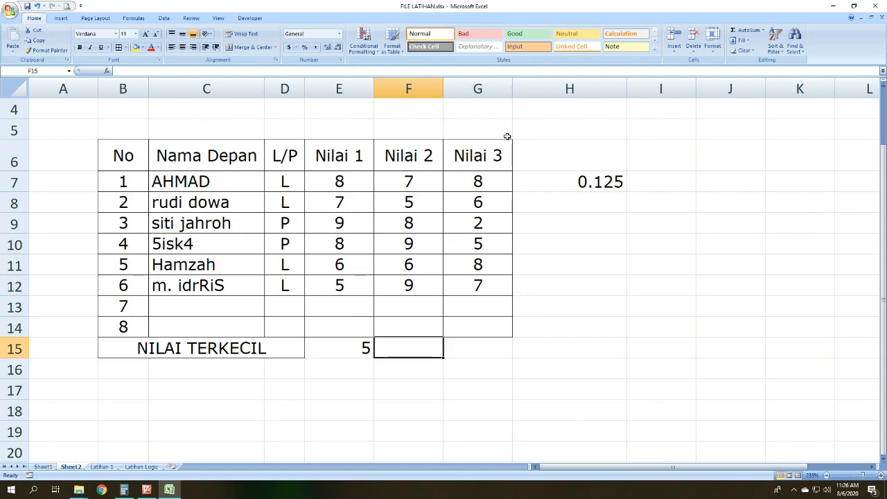
text(=MIN()
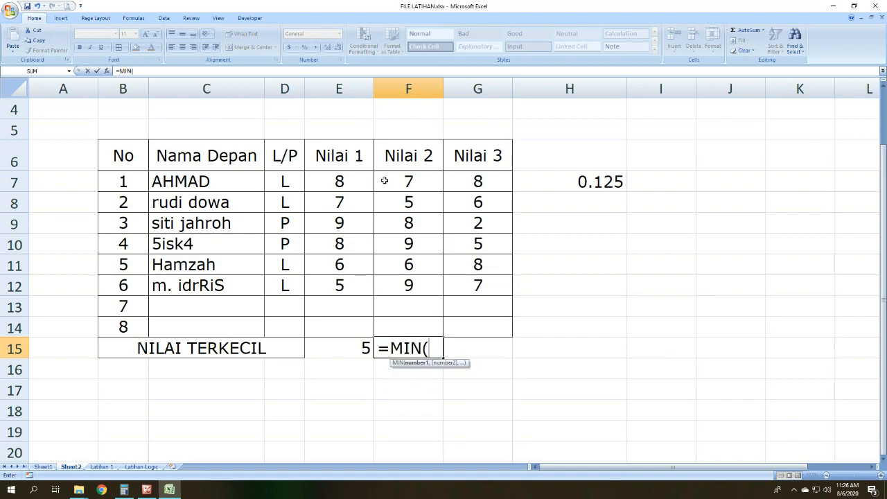
drag(400, 180, 399, 287)
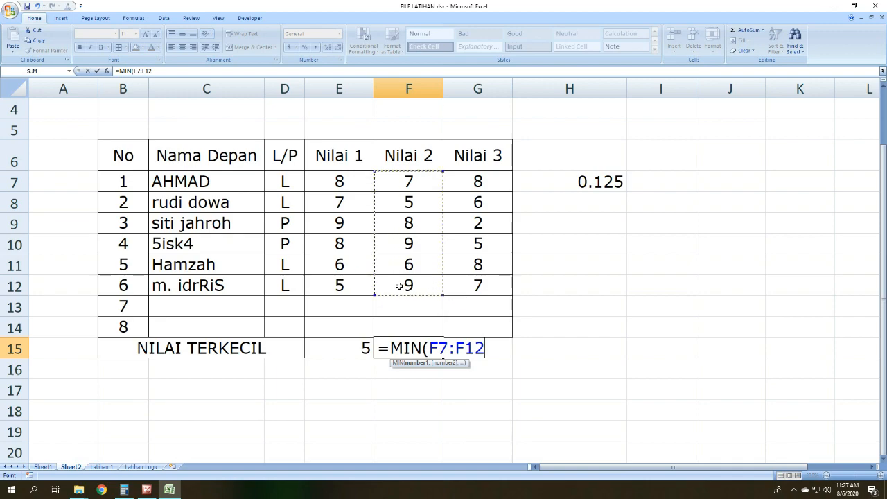
key(Return)
Step: Enter =MIN(G7:G12) in cell G15 for the smallest Nilai 3 score, and check it against the scores above
click(468, 349)
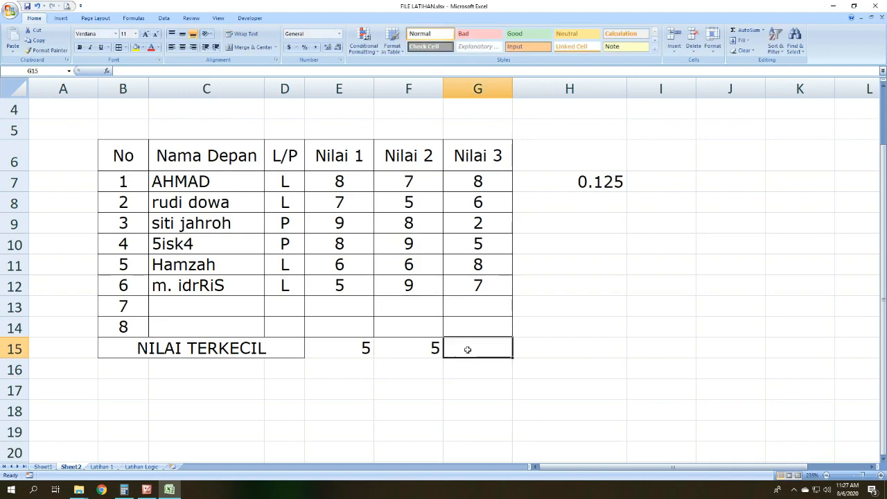
text(=)
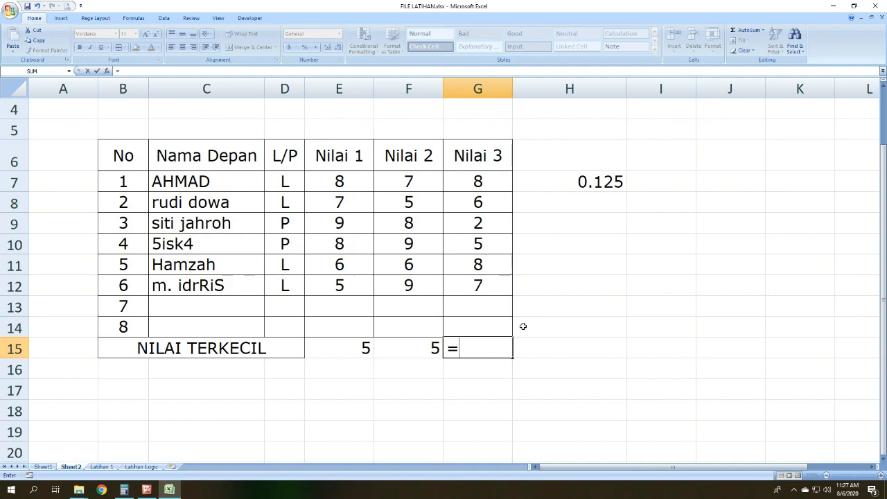
text(MIN)
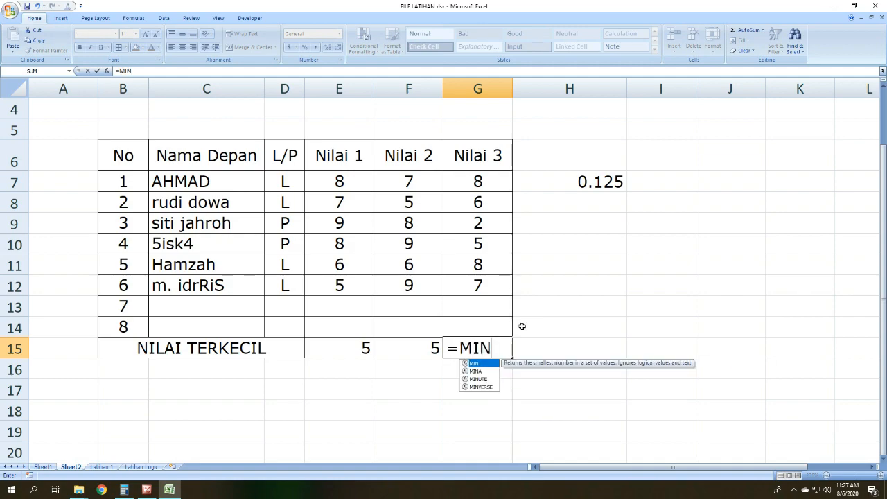
text(()
drag(490, 180, 500, 289)
key(Return)
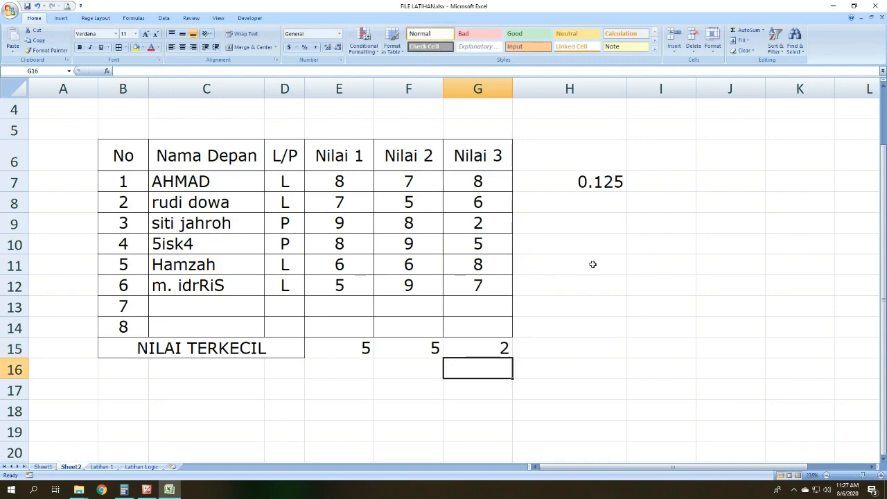
click(504, 347)
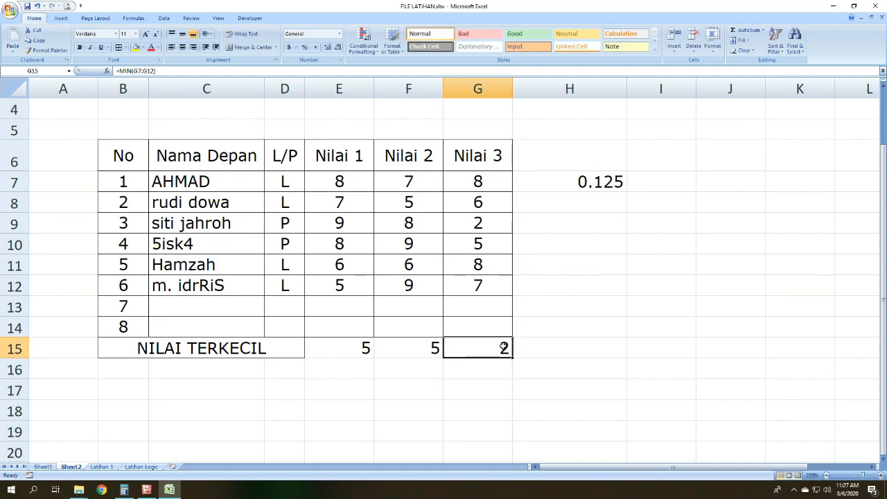
click(472, 227)
Step: Centre the three minimum values in E15:G15 and apply all borders to them
drag(349, 340, 488, 349)
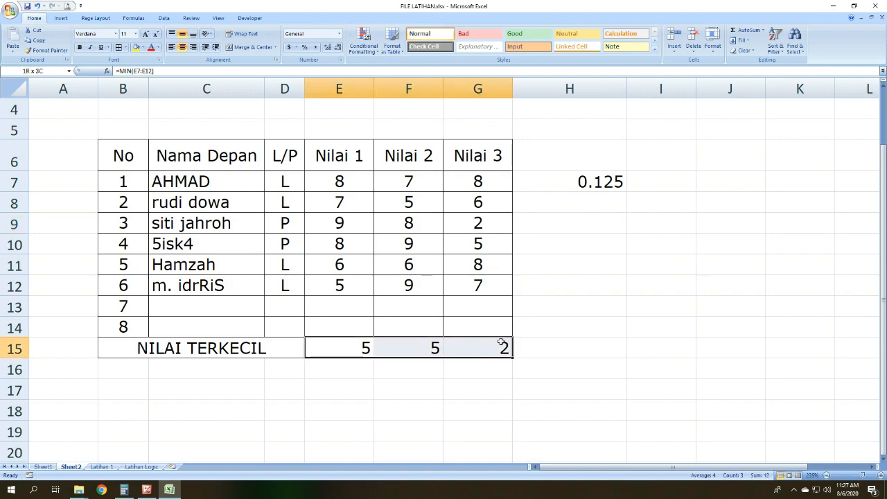
click(183, 47)
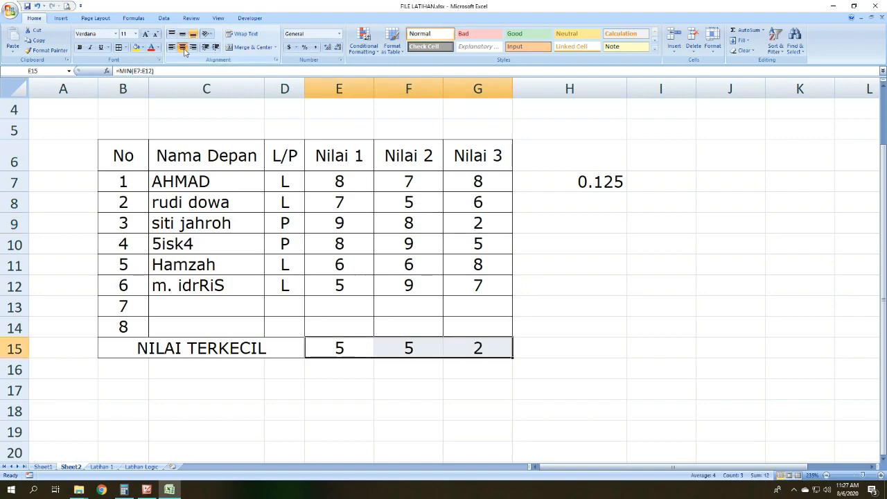
click(214, 347)
drag(349, 349, 461, 338)
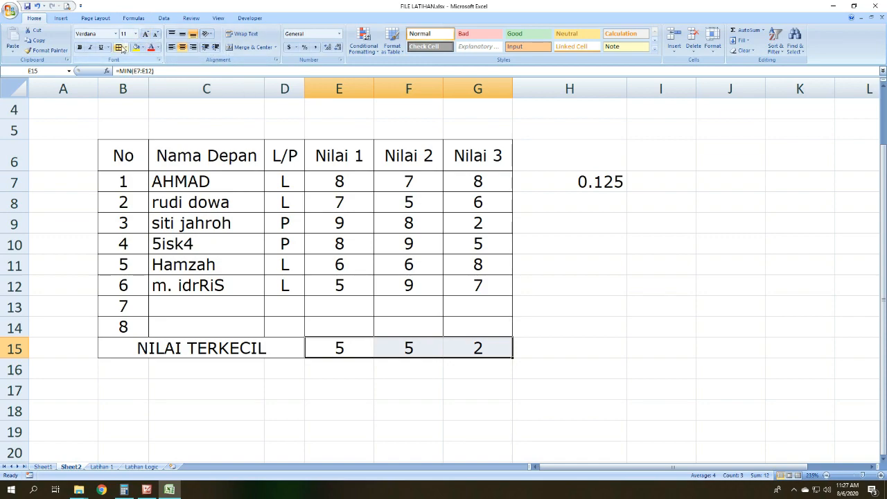
Step: Delete the empty row numbered 8 directly above the NILAI TERKECIL row
click(18, 328)
key(shift+F10)
key(d)
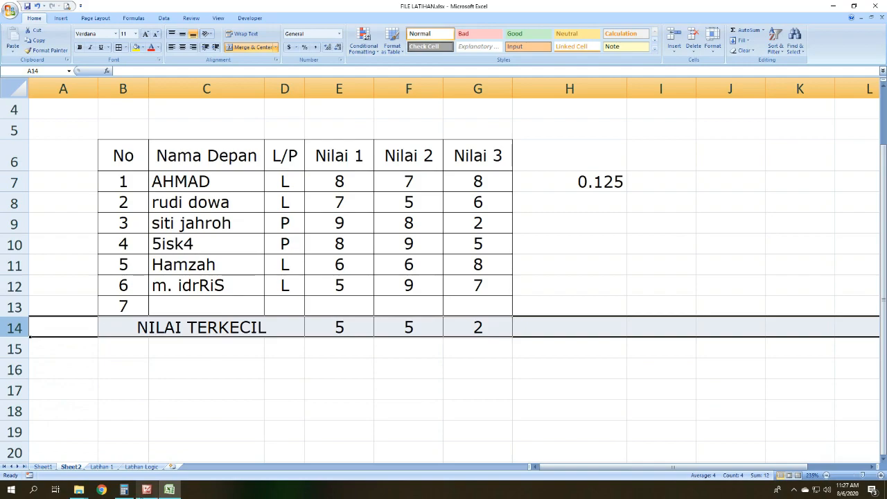
Step: Review the MIN-MAX-SUM-AVERAGE picture in Picture Manager, and return to the Excel workbook
key(alt+Tab)
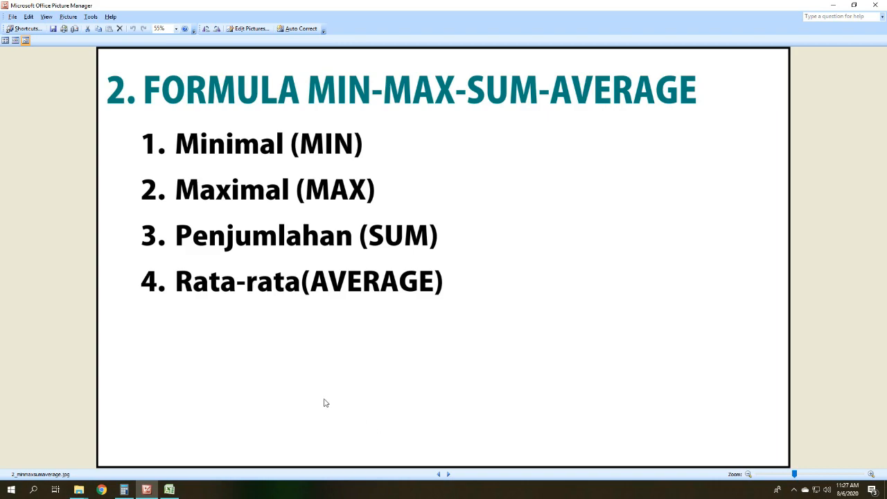
click(169, 489)
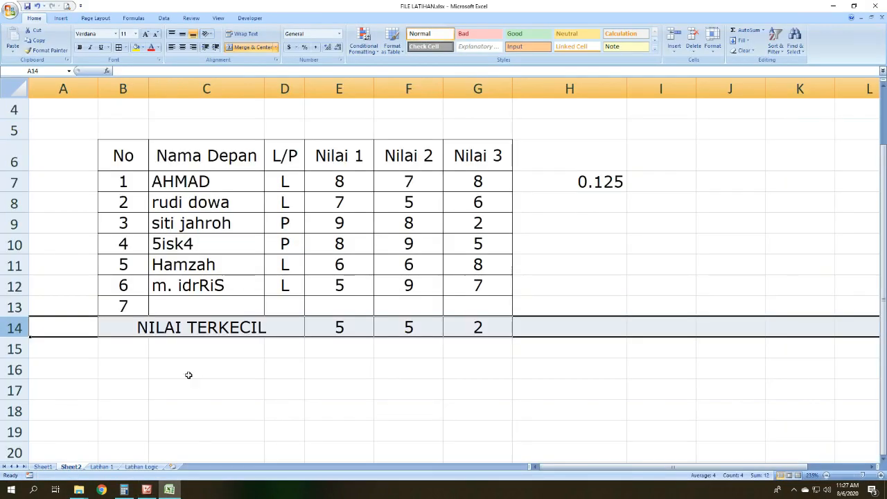
Step: Copy the merged NILAI TERKECIL cell's formatting to the row below, and enter the label NILAI TERBESAR there
drag(137, 344, 190, 341)
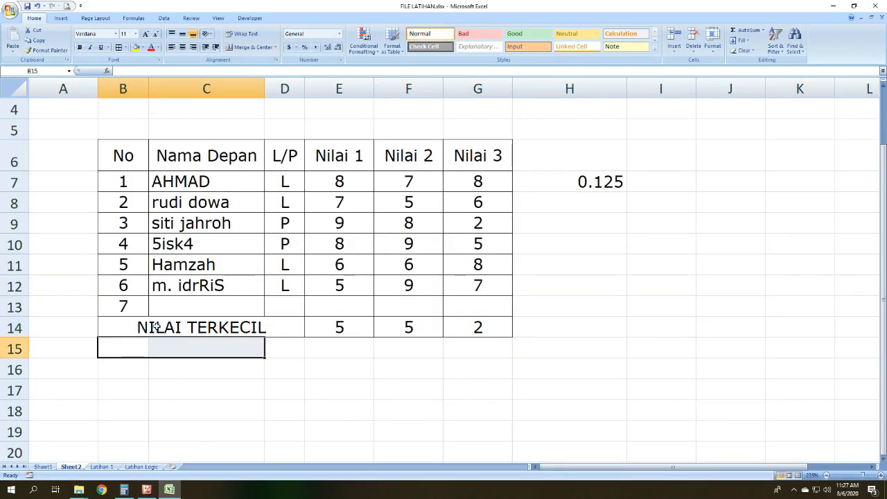
click(158, 327)
click(47, 50)
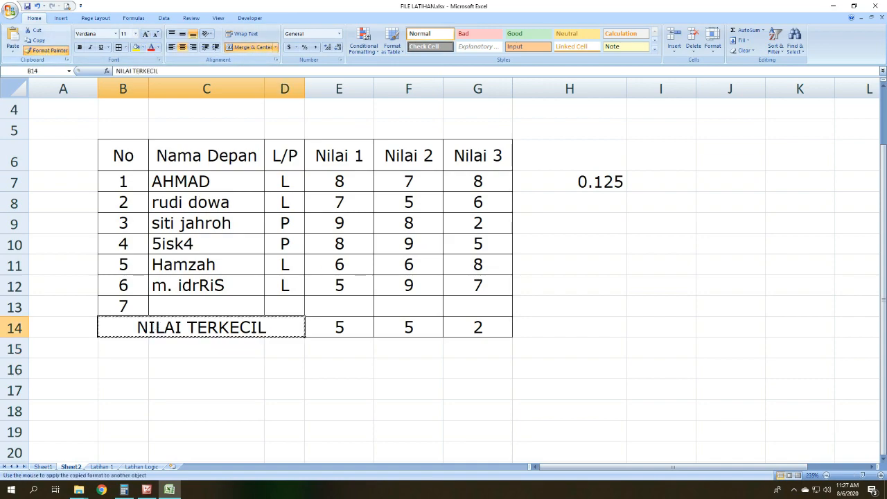
click(177, 343)
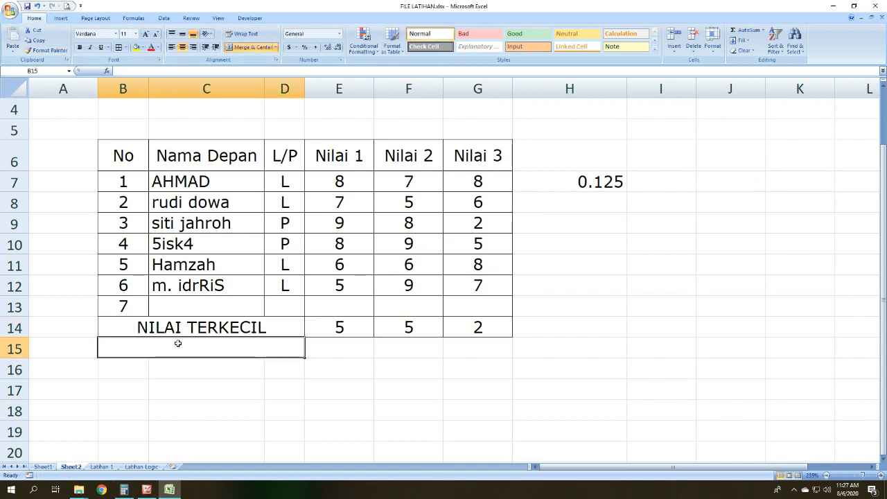
text(NILAI TER)
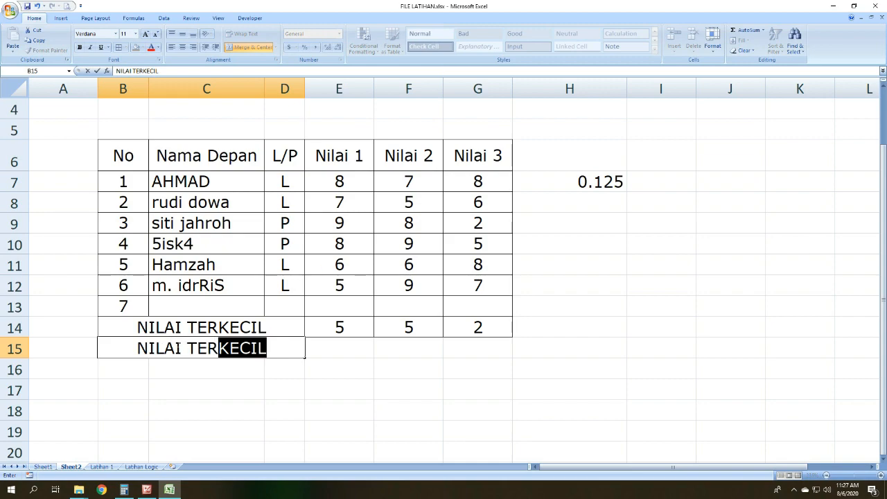
text(BESAR)
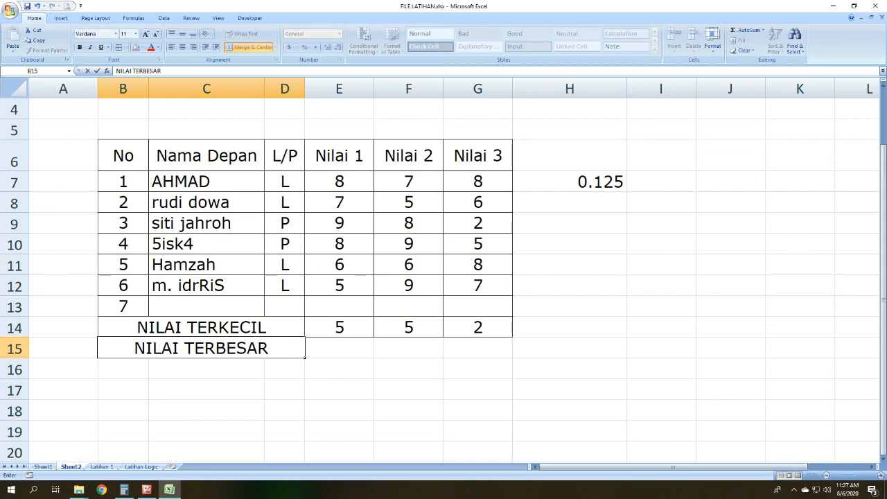
Step: Apply all borders to E15:G15, and enter =MAX(E7:E12) in E15 for the largest Nilai 1 score
click(353, 381)
drag(339, 347, 472, 345)
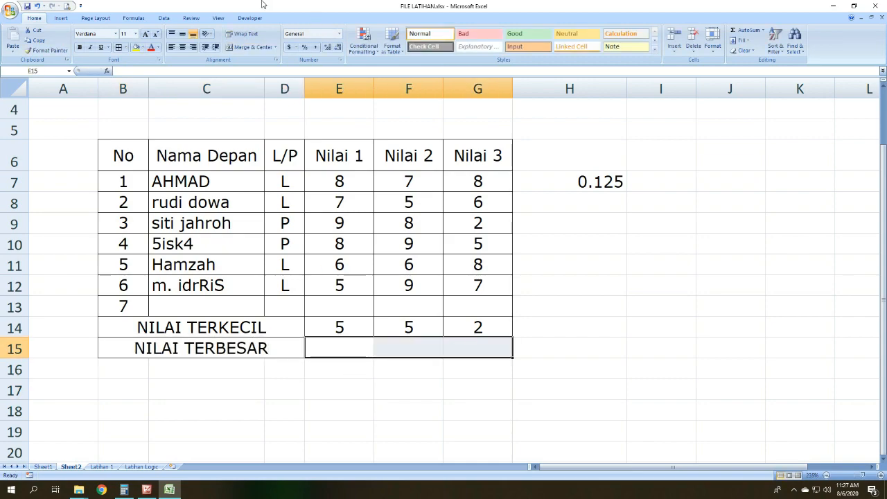
click(360, 347)
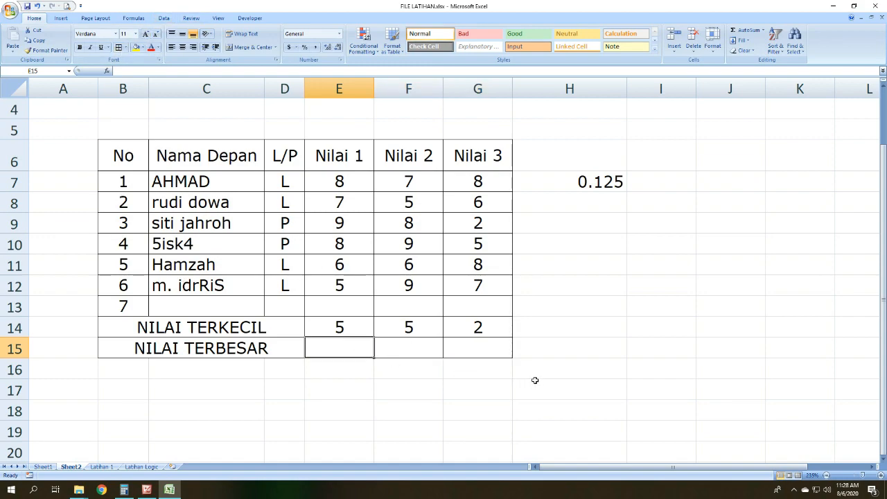
text(=)
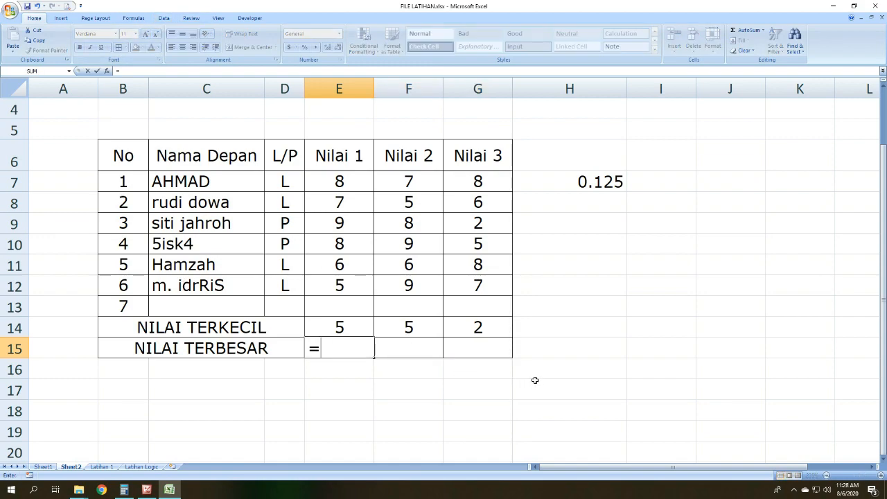
text(MAC)
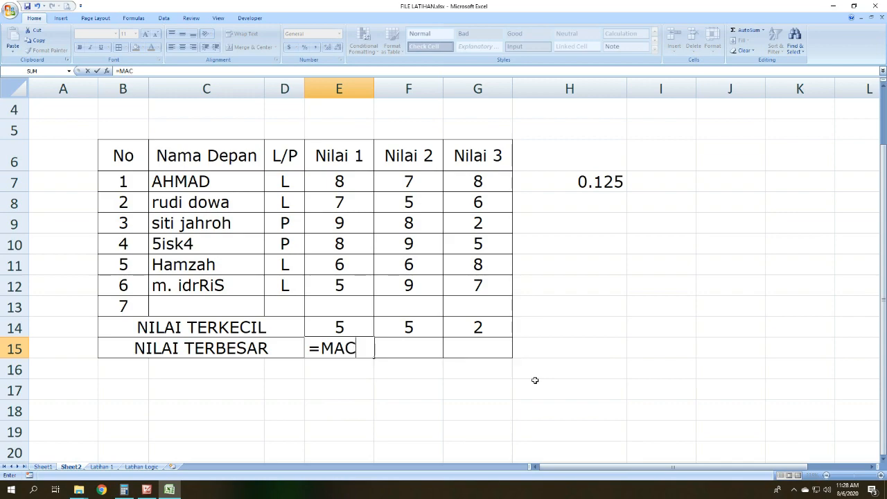
key(BackSpace)
text(X)
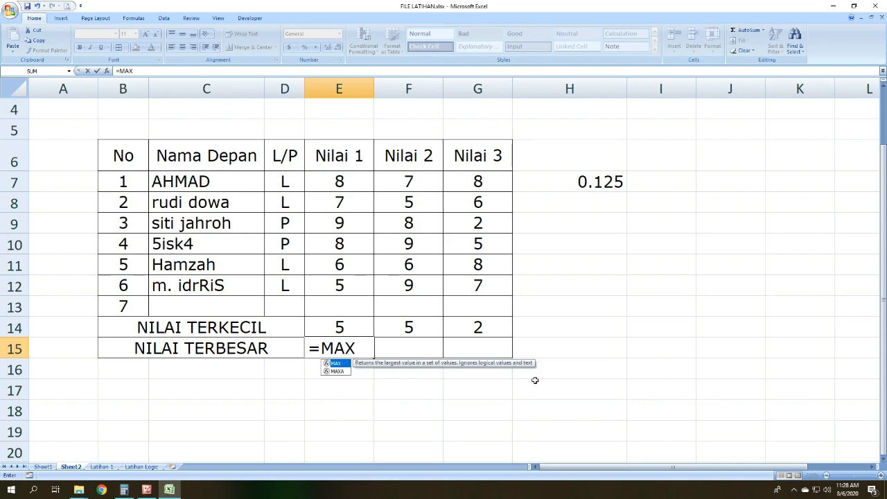
text(()
drag(364, 179, 361, 287)
key(Return)
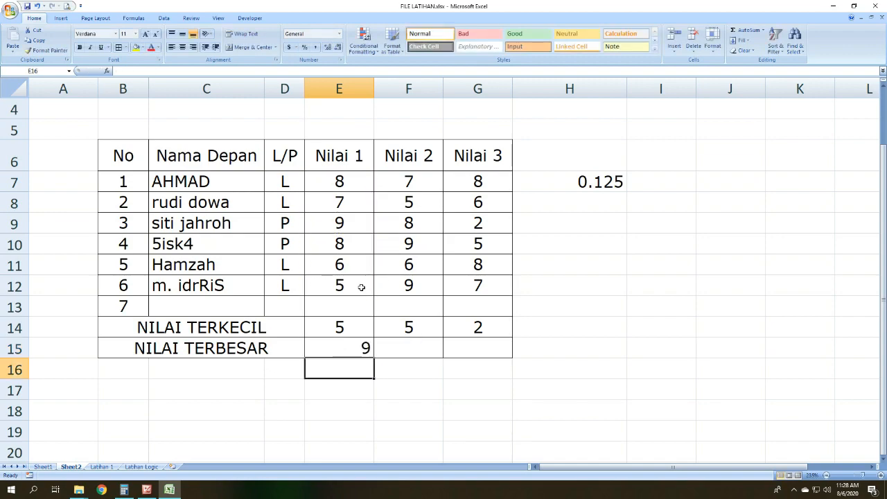
Step: Centre the maximum value in E15
click(404, 346)
click(364, 345)
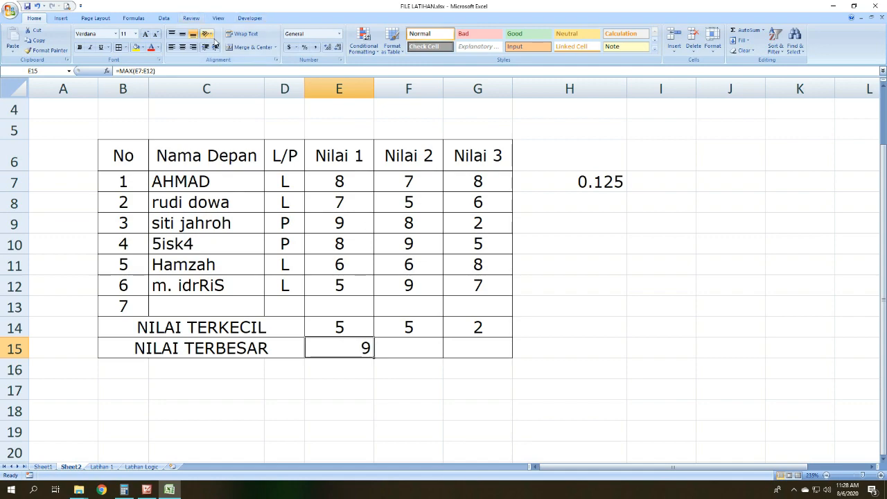
click(182, 47)
Step: Change the Nilai 1 score in E12 to 15, and check the minimum and maximum in E14 and E15
drag(353, 225, 350, 180)
click(356, 215)
click(358, 203)
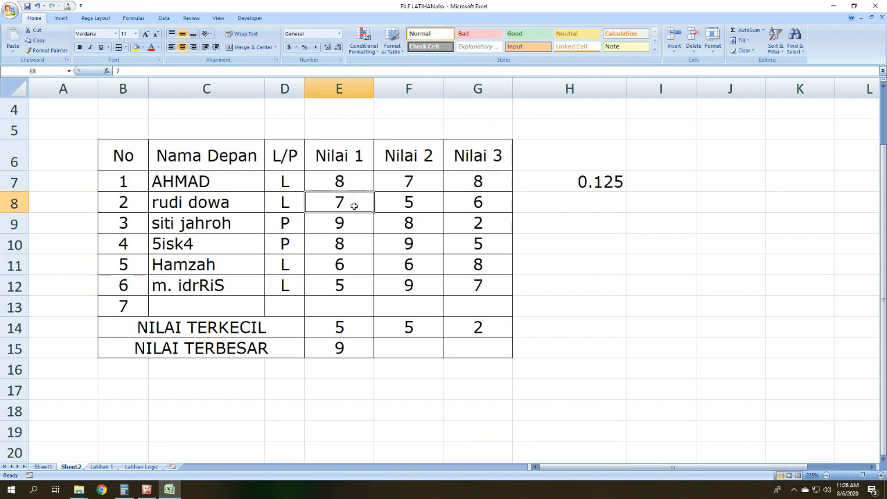
click(350, 281)
text(15)
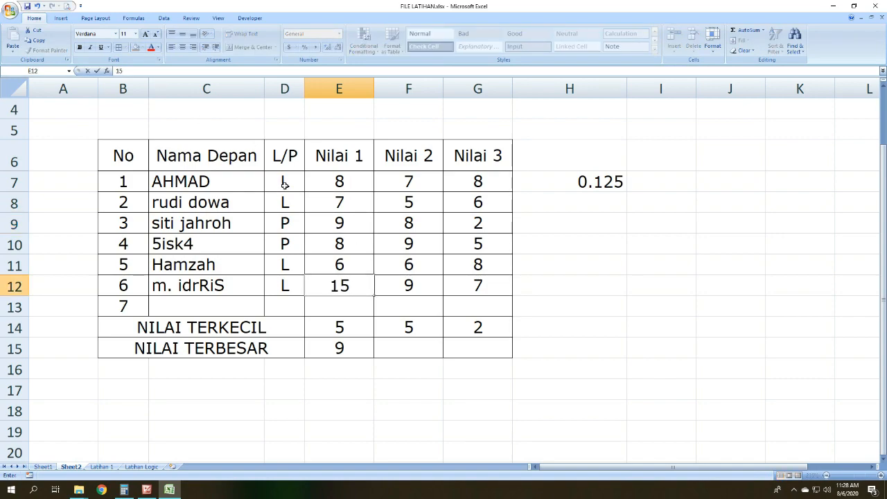
key(Return)
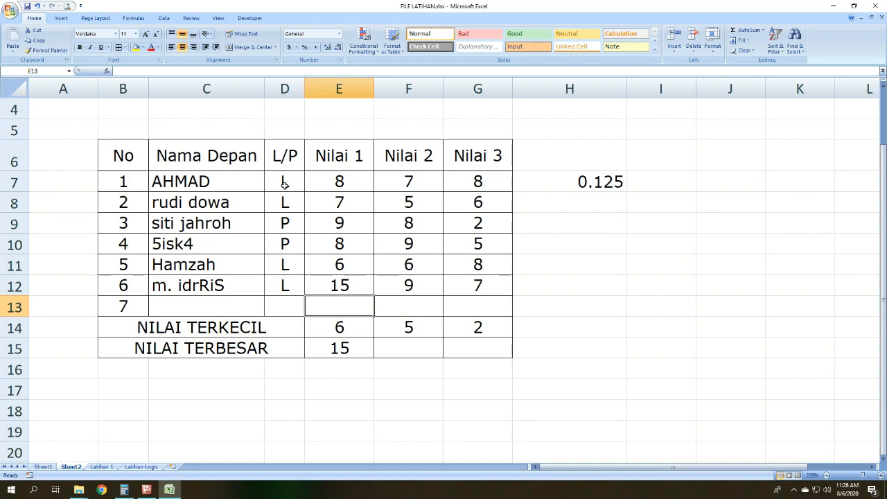
click(338, 344)
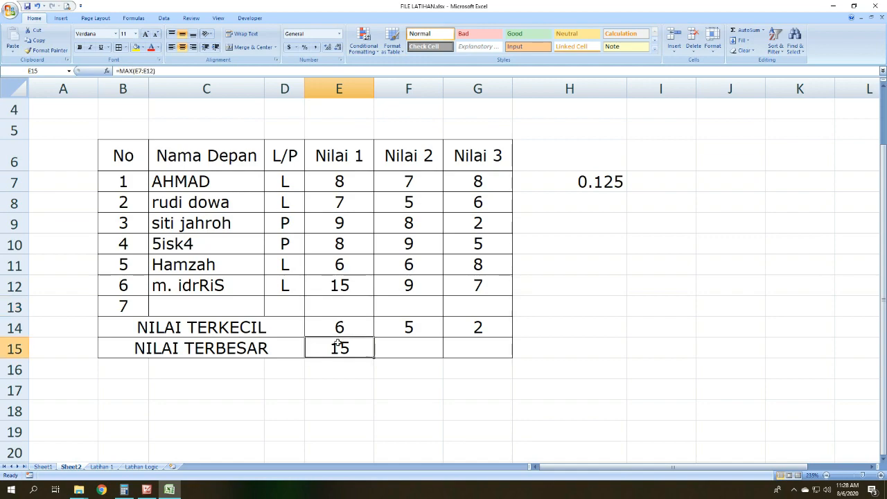
click(351, 330)
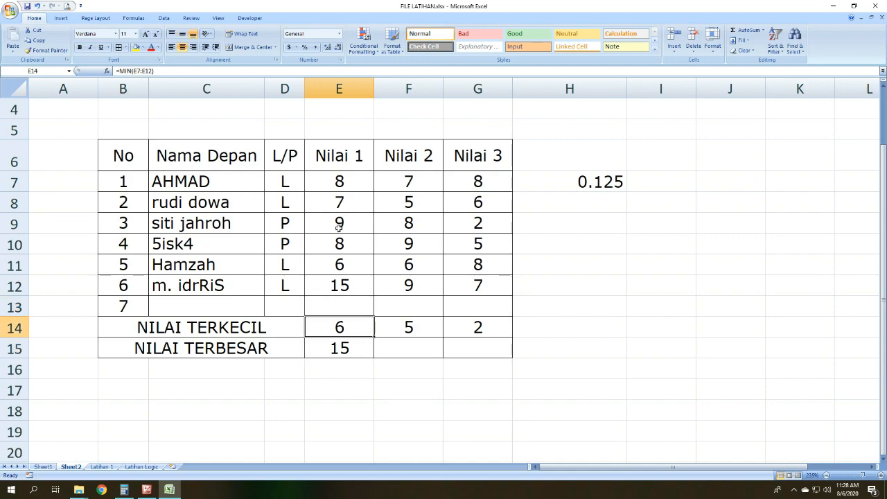
mouse_move(351, 267)
mouse_down()
mouse_move(348, 222)
mouse_move(341, 267)
mouse_up()
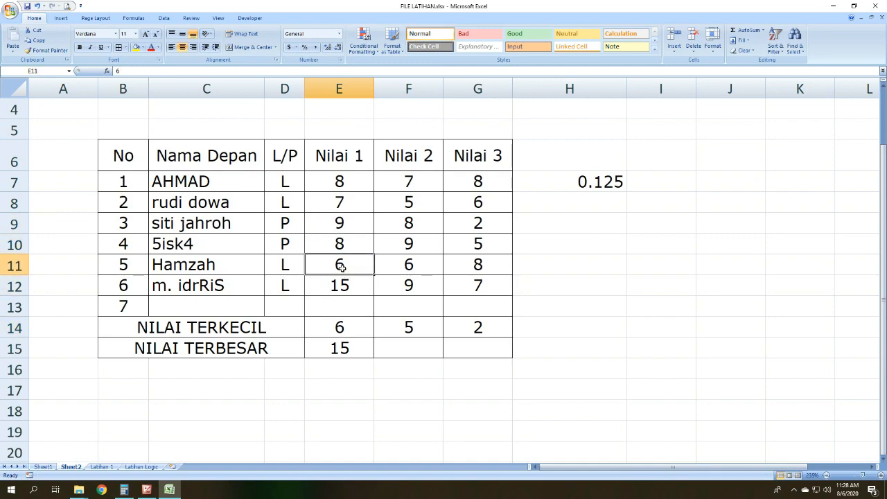
click(353, 286)
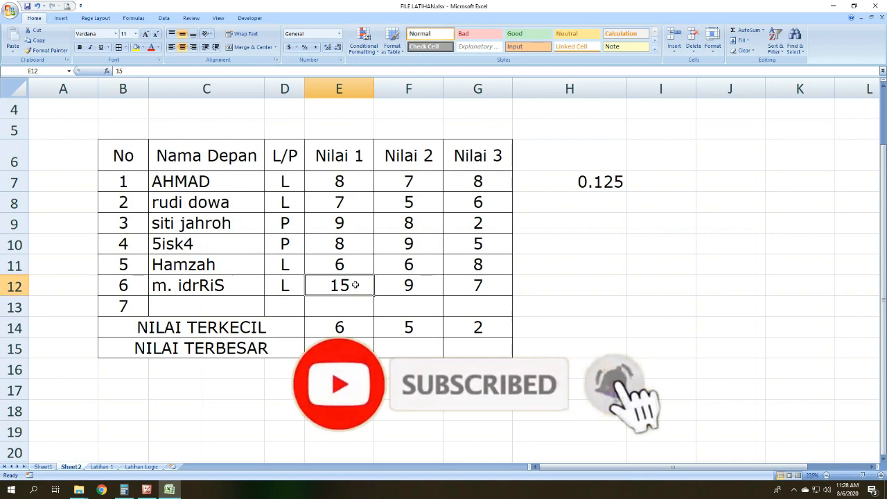
Step: Calculate the largest Nilai 2 score in F15 with a MAX formula over F7:F12
click(417, 339)
text(=)
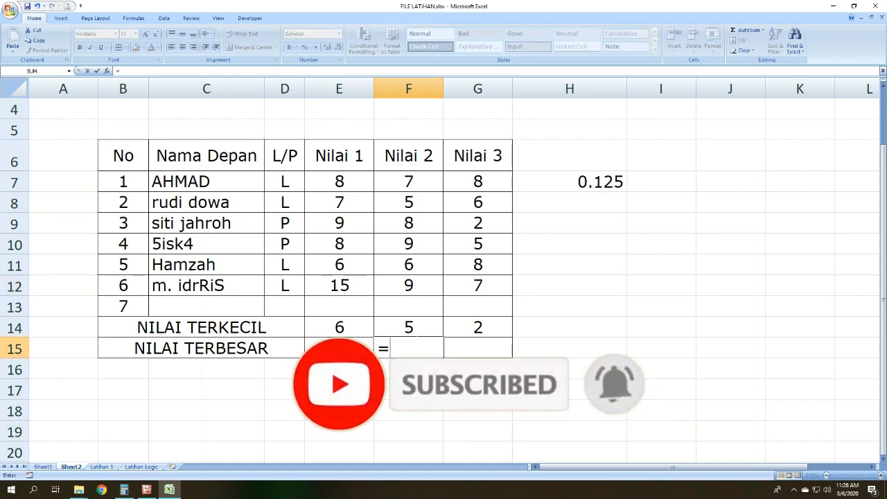
text(MAX()
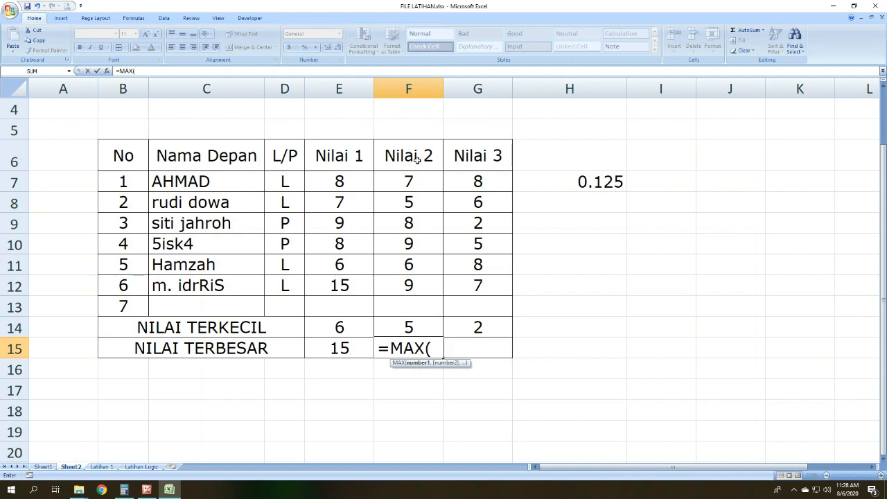
drag(409, 181, 416, 283)
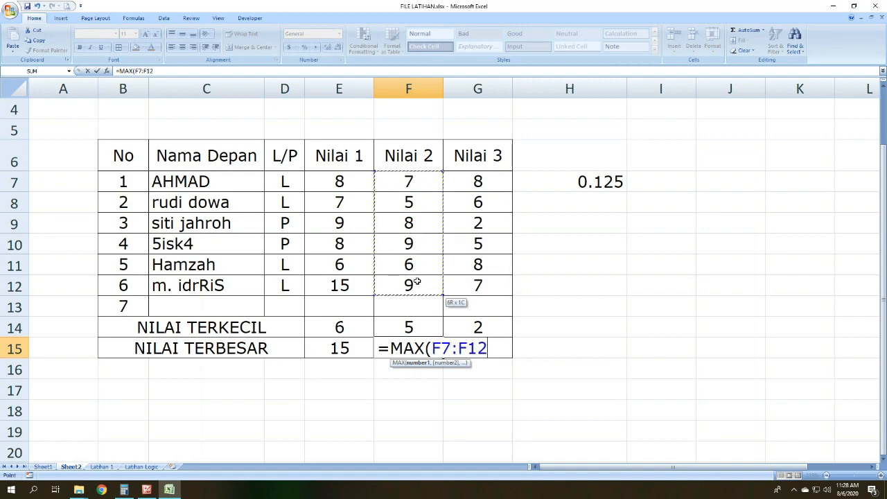
key(Return)
Step: Calculate the largest Nilai 3 score in G15 with a MAX formula over G7:G12
click(477, 345)
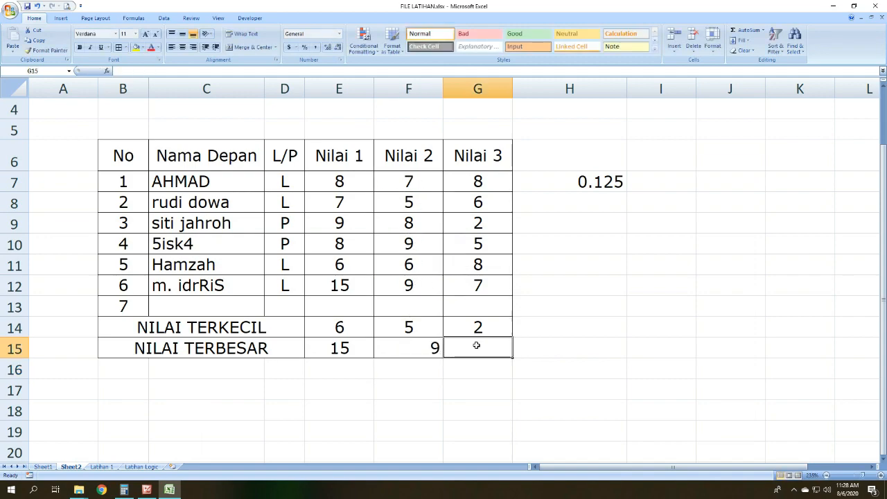
text(=MAX()
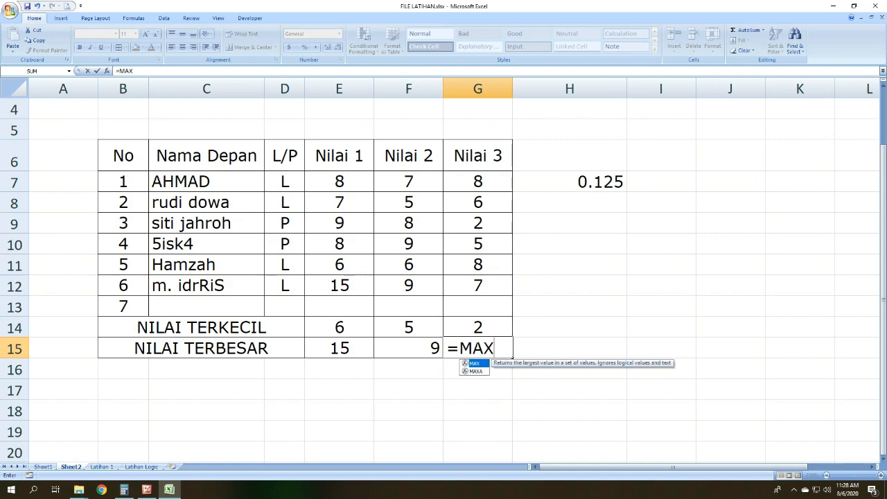
drag(475, 184, 476, 284)
key(Return)
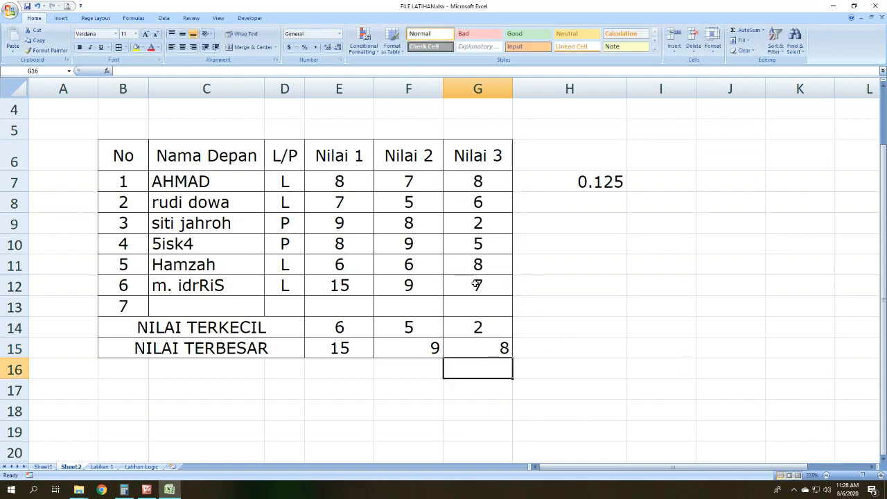
Step: Turn the F15 formula into plain text by removing its equals sign, and widen column F to fit it
click(402, 348)
click(118, 70)
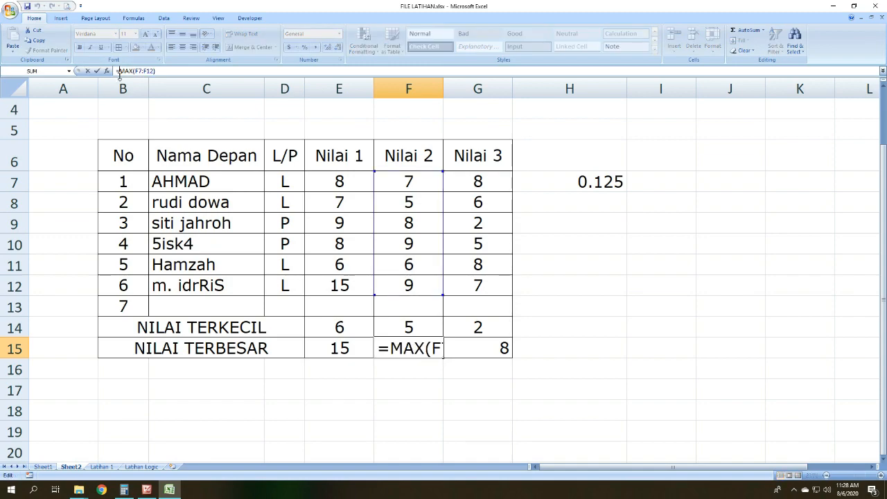
key(Delete)
key(Return)
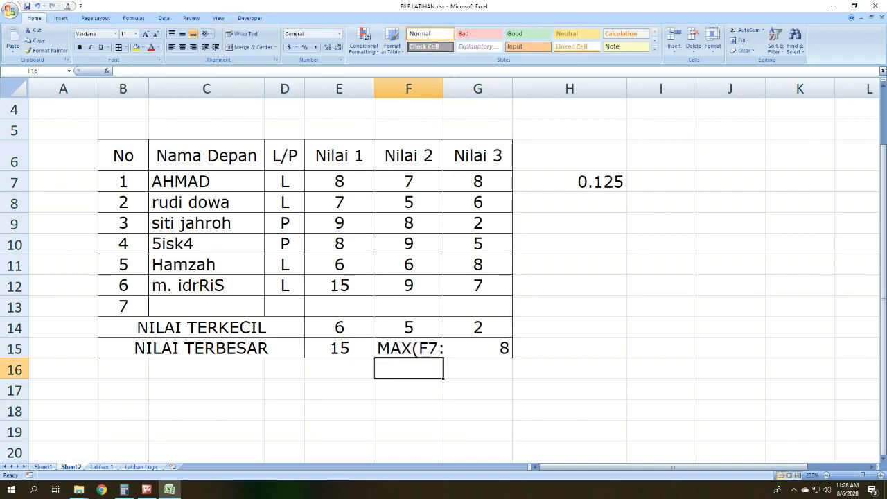
drag(442, 88, 492, 88)
ctrl+scroll(455, 334, up, 2)
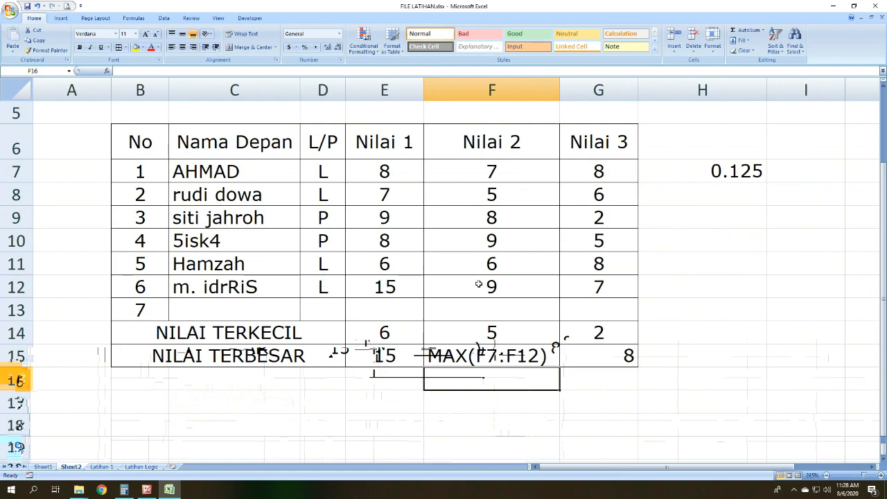
Step: Examine the Nilai 2 range named in the F15 formula text, and undo the column F widening and the formula edit
click(457, 347)
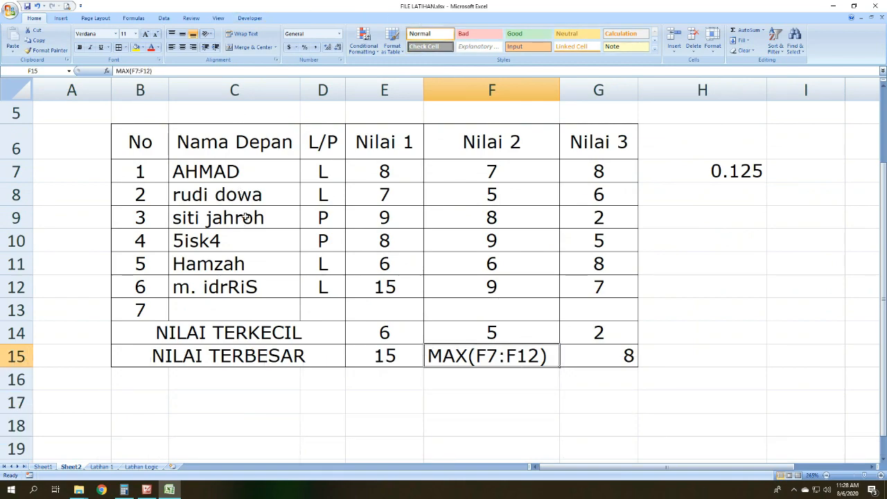
click(444, 381)
click(441, 358)
scroll(537, 363, up, 1)
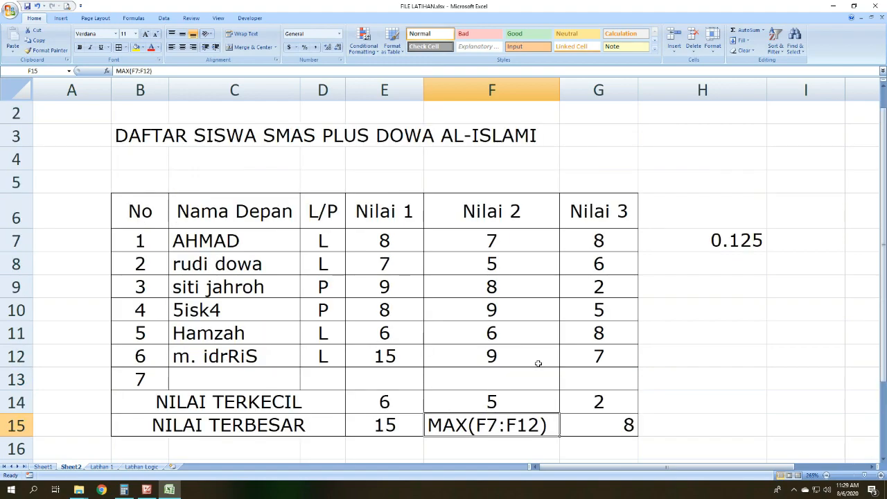
scroll(462, 394, down, 1)
scroll(465, 356, up, 1)
click(492, 240)
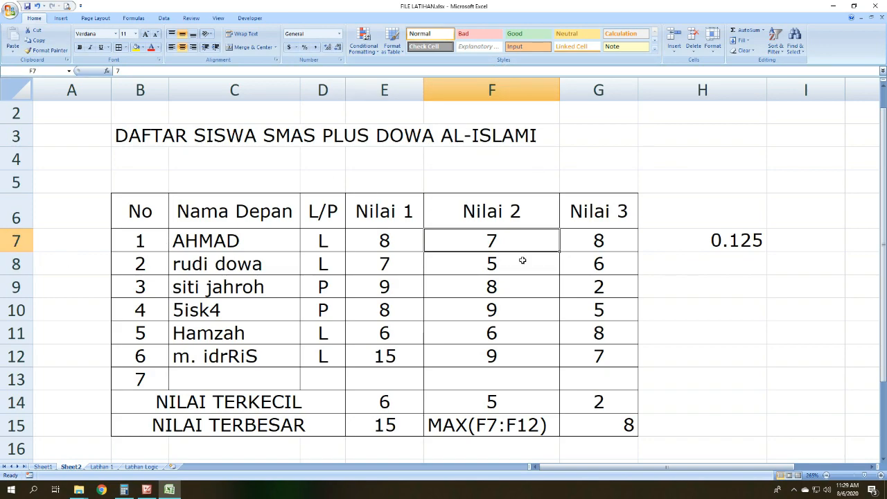
drag(508, 241, 512, 356)
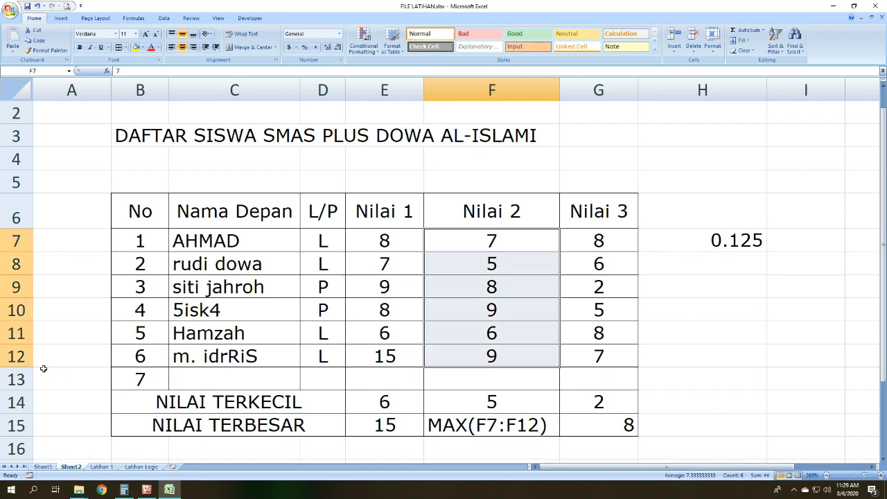
drag(516, 240, 523, 379)
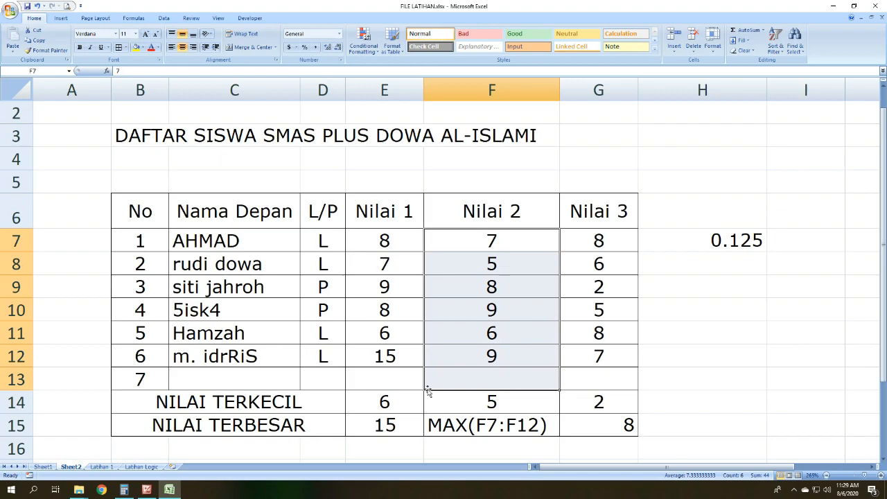
double_click(37, 5)
Step: Clear the leftover value from cell H7
click(638, 350)
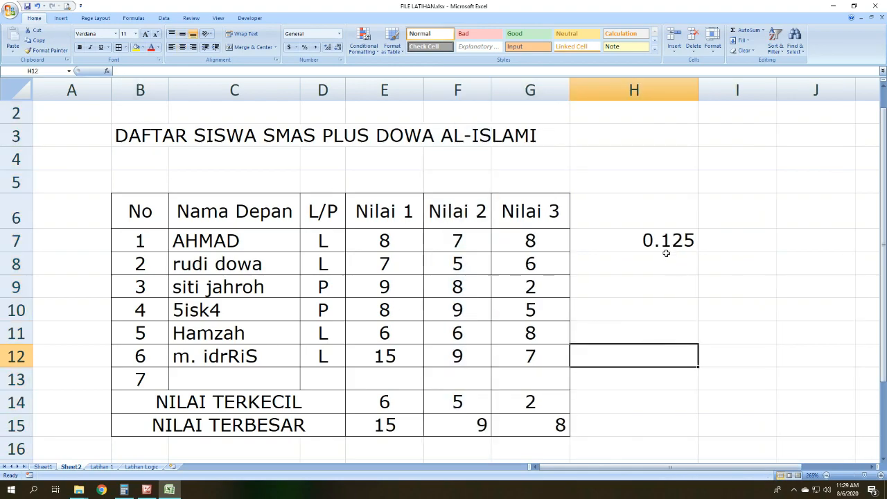
click(656, 248)
key(Delete)
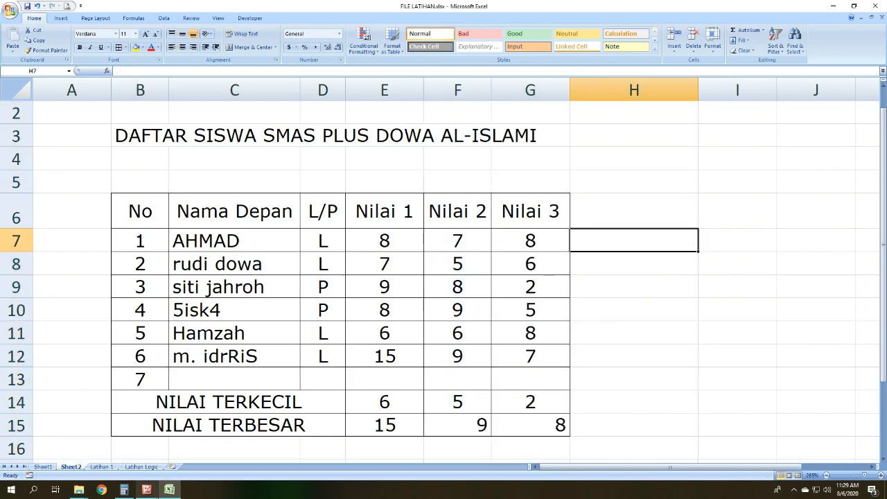
Step: Review the MIN-MAX-SUM-AVERAGE list in Picture Manager, and return to the Excel score table
click(146, 489)
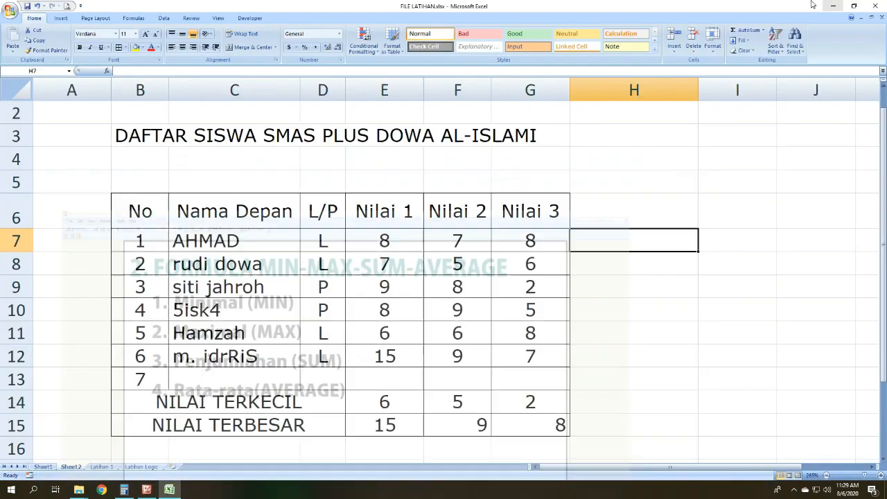
click(832, 5)
click(598, 294)
click(633, 238)
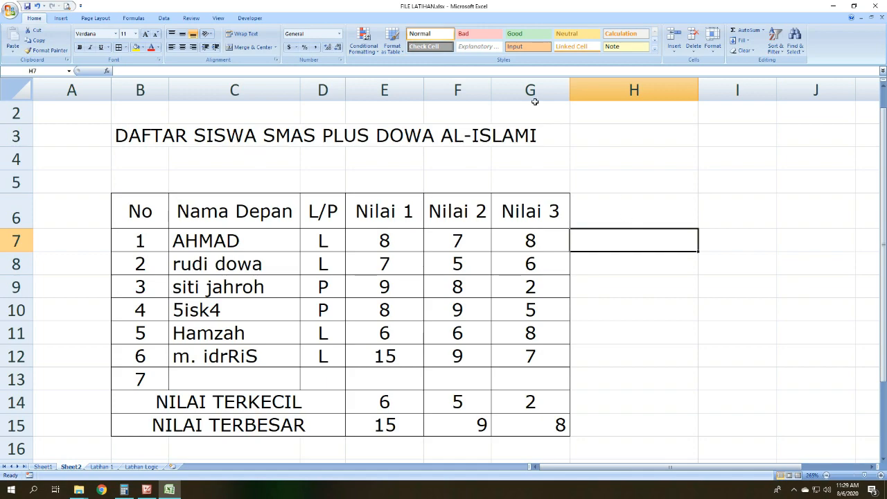
Step: Copy the whole Nilai 3 column G into column H
click(457, 91)
click(551, 89)
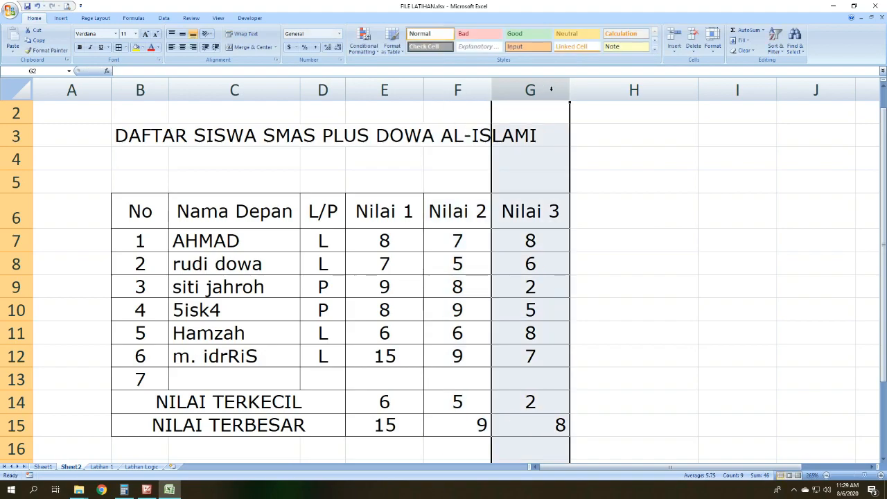
key(ctrl+c)
click(599, 89)
key(ctrl+v)
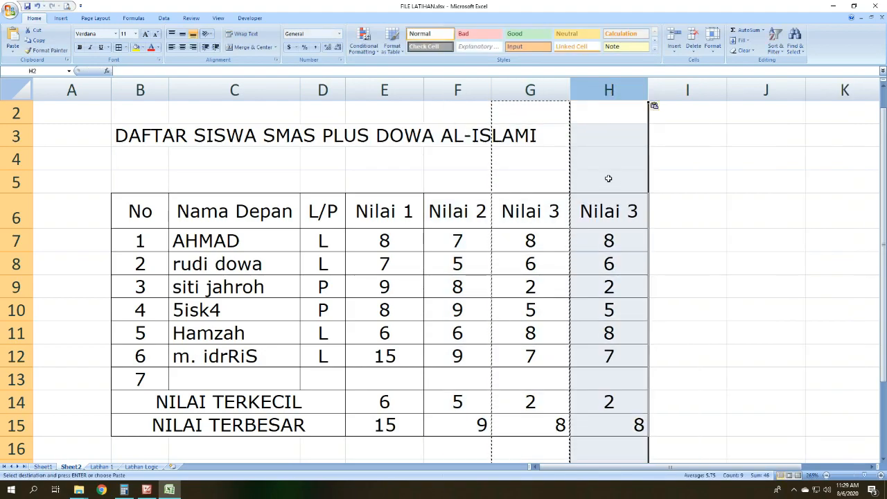
Step: Rename the copied header in H6 to Nilai 4
click(615, 210)
double_click(637, 210)
key(BackSpace)
text(4)
key(Return)
Step: Auto-fit the widths of score columns E to H to their contents
drag(626, 90, 321, 91)
drag(385, 90, 609, 90)
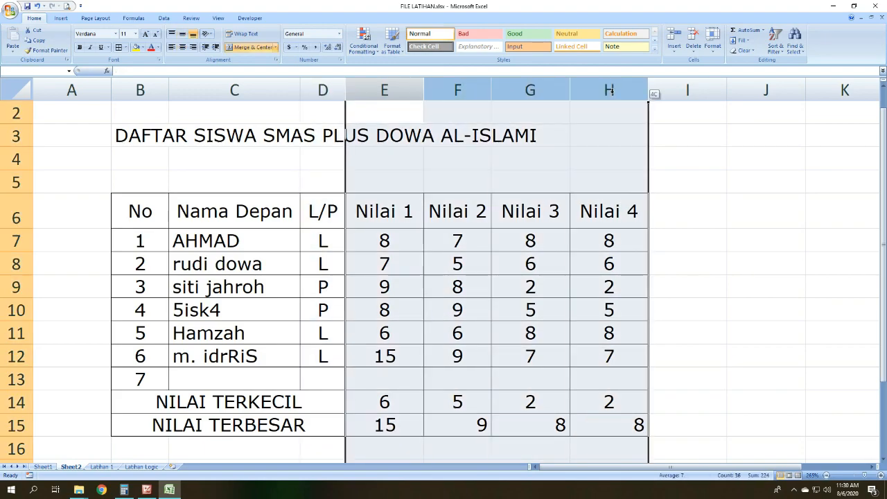
double_click(492, 83)
Step: Add the header JML in I6, directly after the Nilai 4 column
click(644, 236)
click(643, 204)
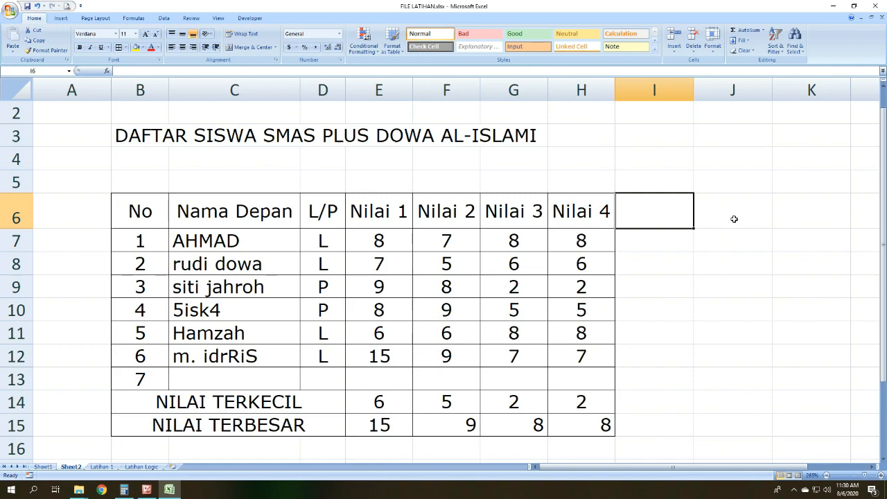
text(JML)
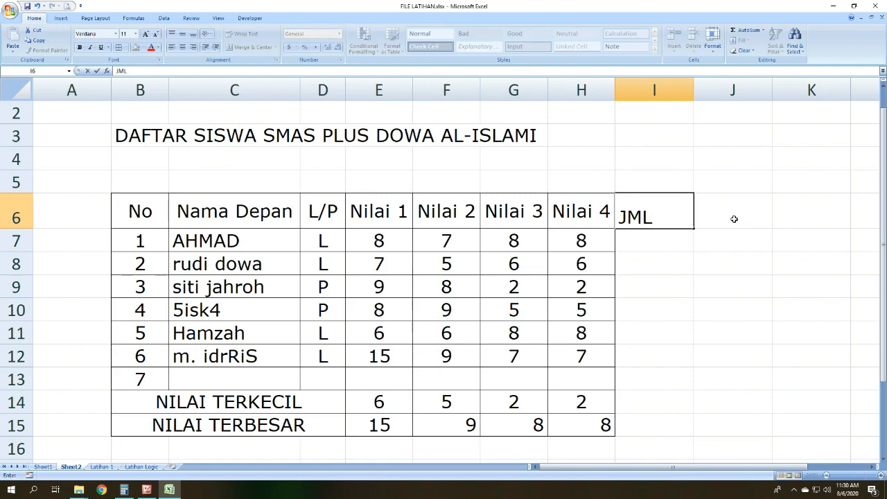
key(Return)
Step: Apply borders to I6:I12 and centre the cells horizontally and vertically
drag(653, 215, 666, 362)
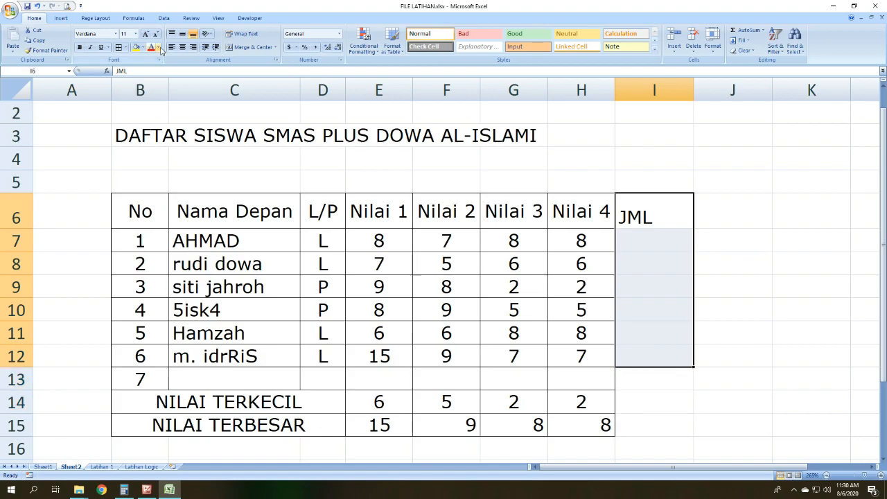
click(118, 47)
click(182, 47)
click(181, 33)
click(657, 244)
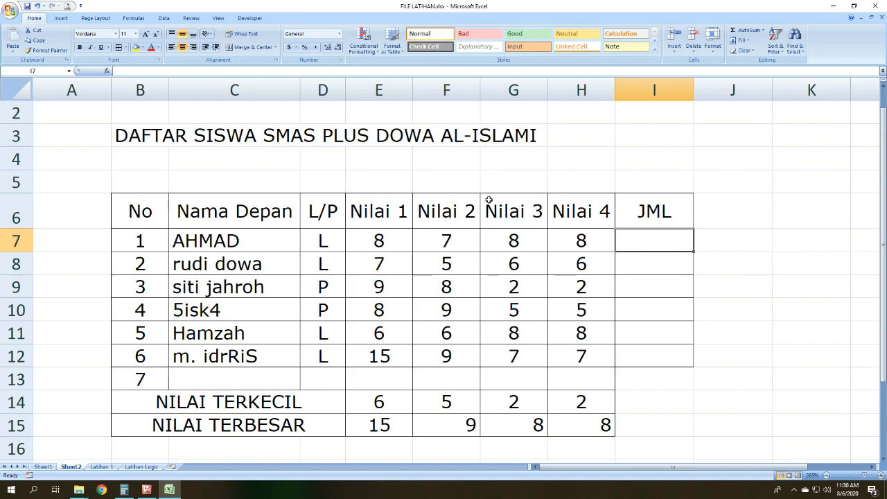
Step: Add the four scores of row 7 in I7 with the formula =H7+E7+F7+G7
click(591, 277)
click(380, 240)
drag(380, 240, 570, 253)
click(671, 246)
text(=)
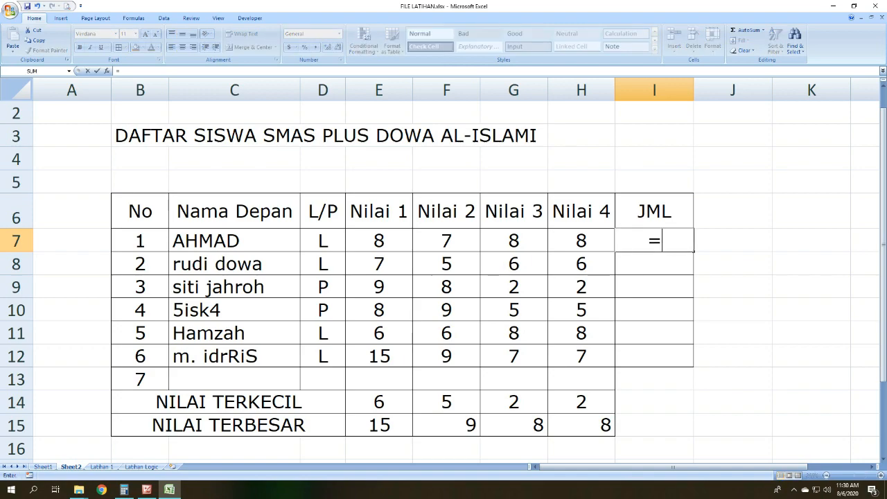
click(380, 240)
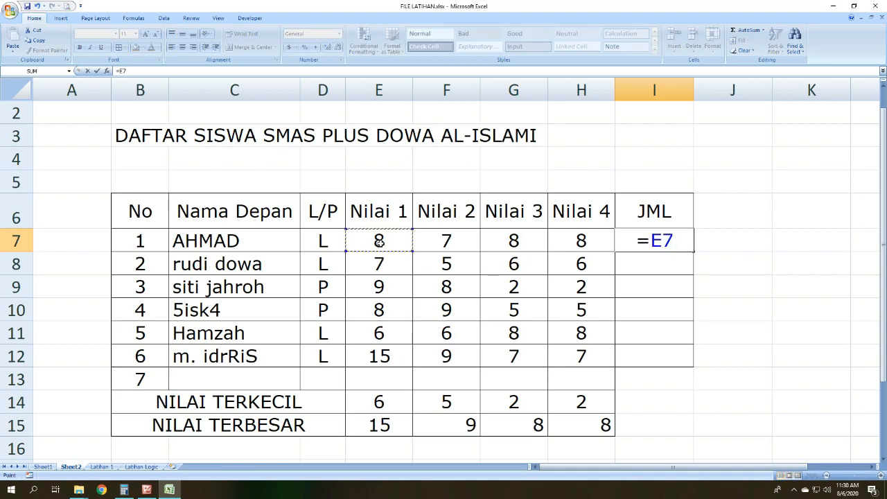
text(+)
click(438, 243)
text(+)
click(519, 239)
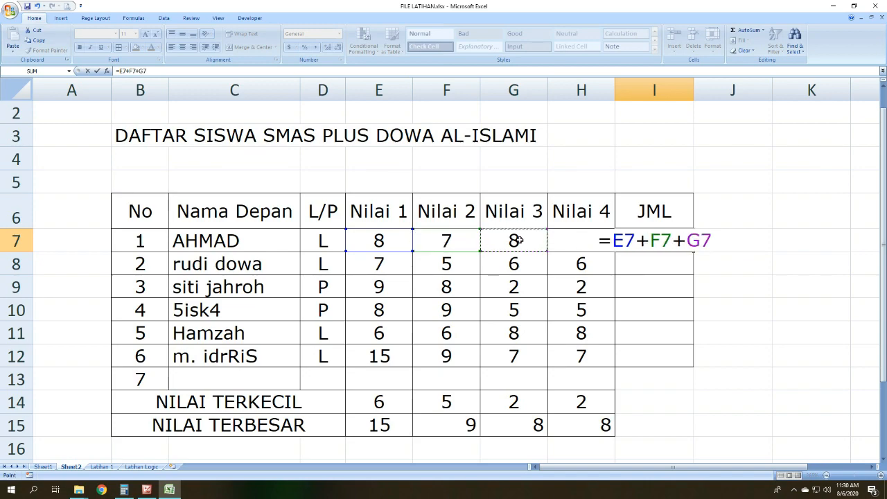
text(+)
key(F2)
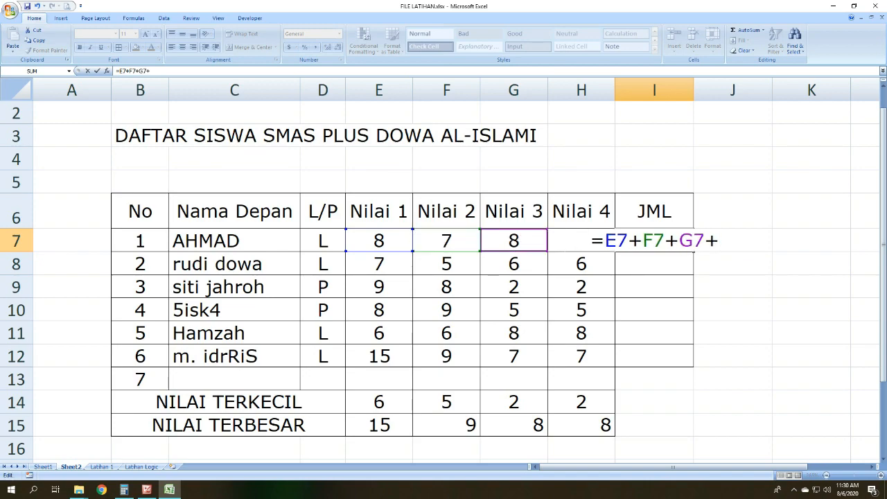
click(525, 245)
key(Right)
click(187, 72)
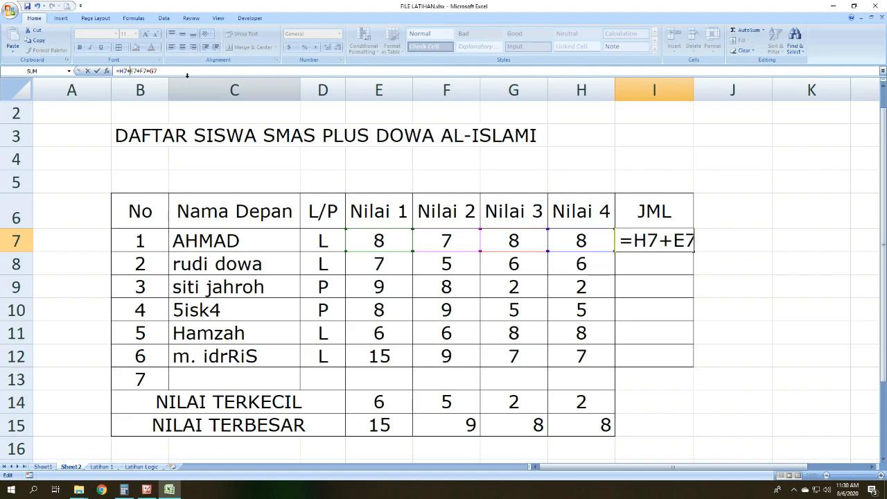
key(Return)
click(648, 247)
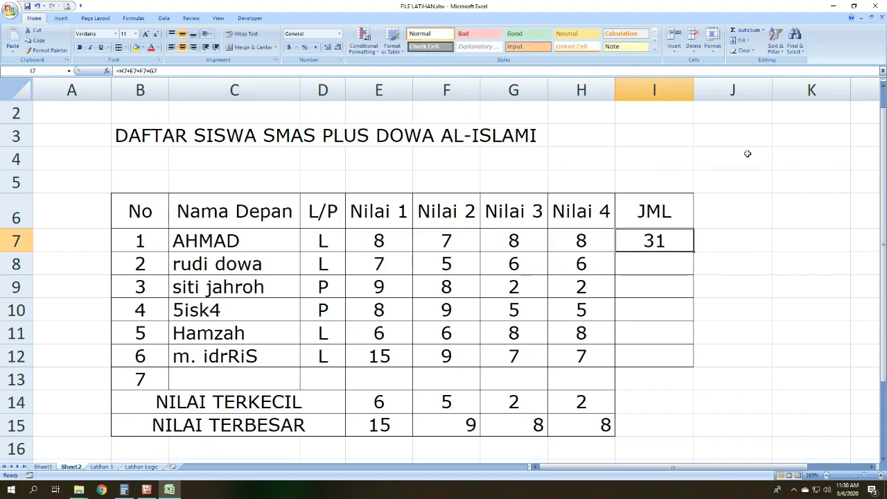
Step: Check the row 7 total by adding 8+7+8+8 in Calculator, and return to the Excel score table
click(124, 490)
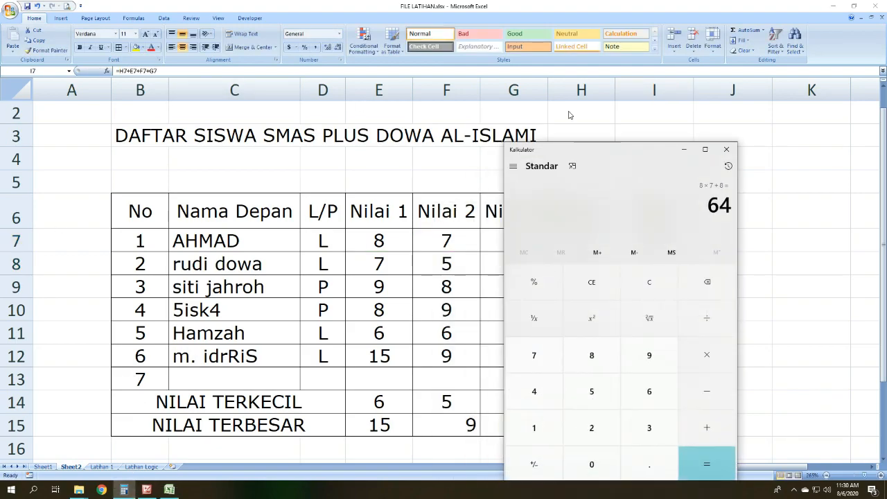
drag(572, 151, 140, 147)
click(170, 290)
click(170, 364)
click(274, 422)
click(122, 352)
click(275, 421)
click(169, 357)
click(274, 422)
click(168, 358)
click(275, 458)
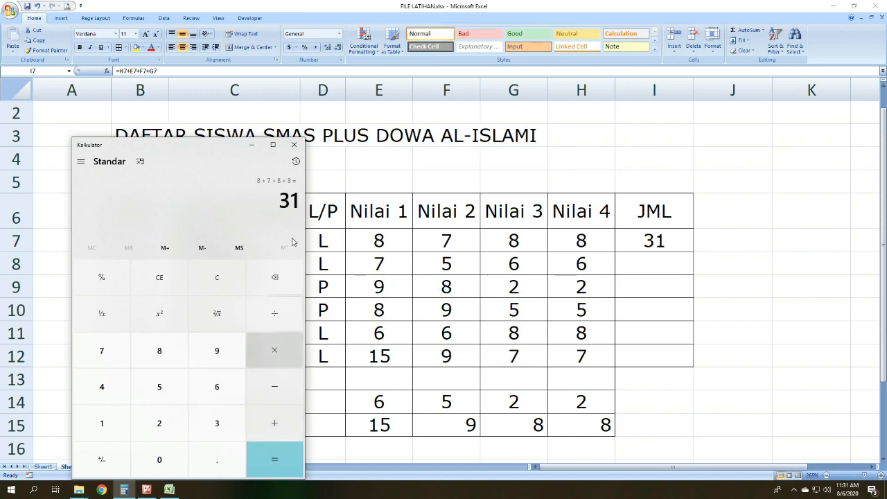
click(251, 144)
click(733, 287)
Step: Try to rebuild the addition formula in I7 starting with =E7+F7+, and discard the entry
click(581, 90)
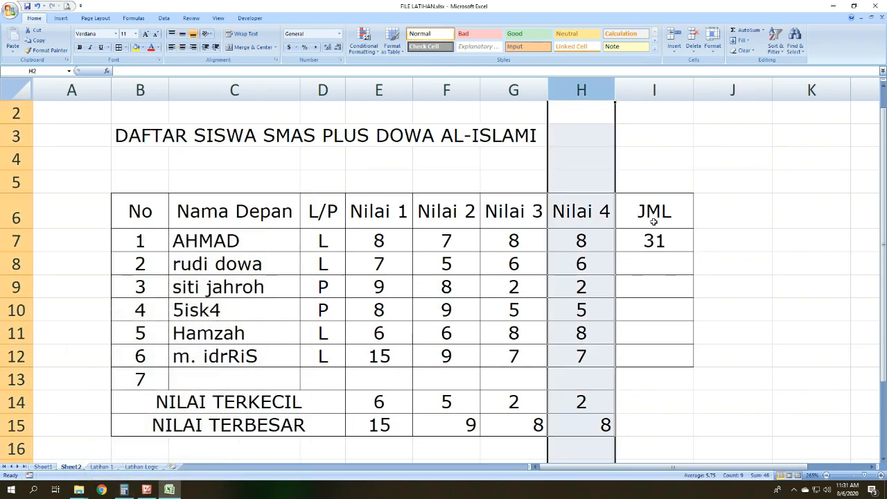
click(662, 237)
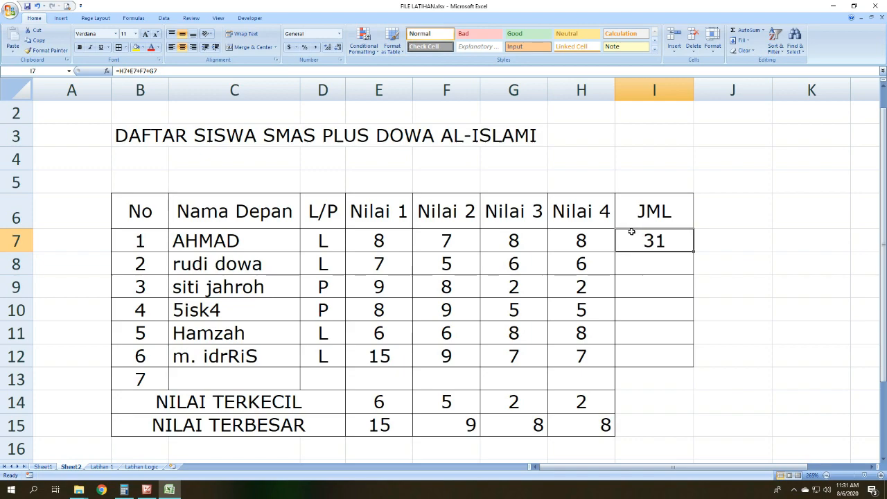
text(=)
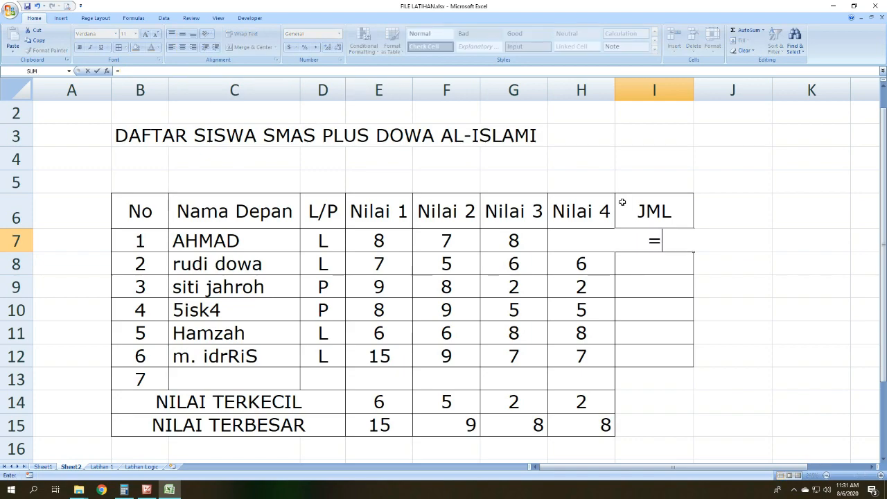
click(378, 243)
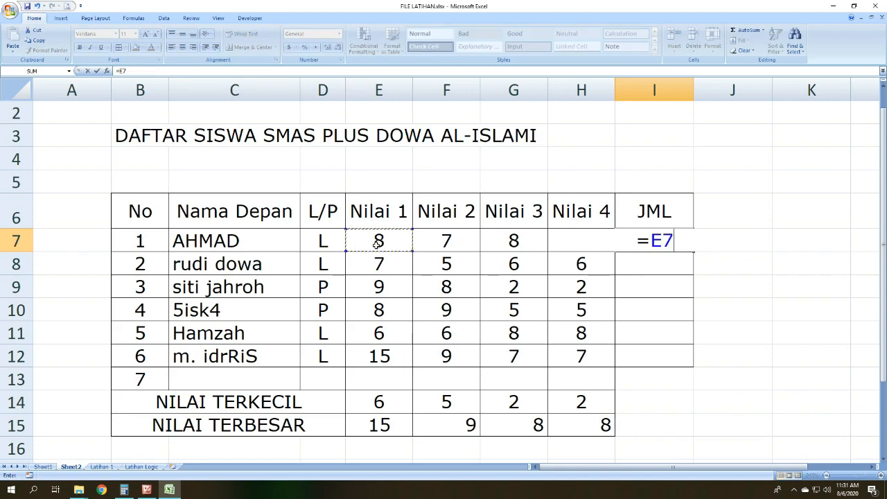
text(+)
click(423, 241)
text(+)
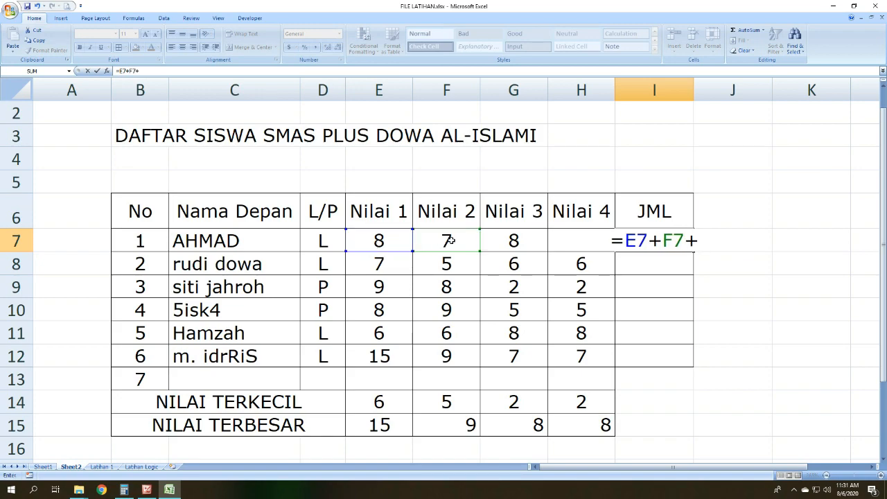
key(BackSpace)
key(BackSpace)
key(BackSpace)
key(BackSpace)
key(BackSpace)
key(BackSpace)
key(BackSpace)
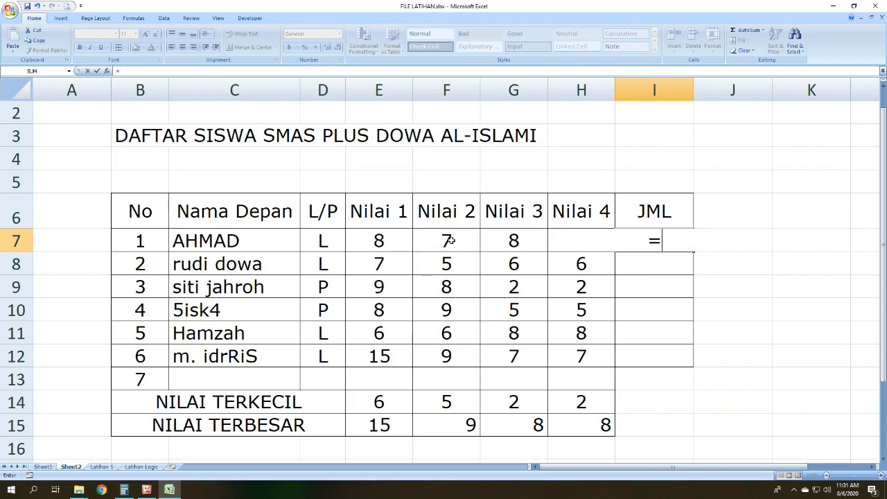
key(Return)
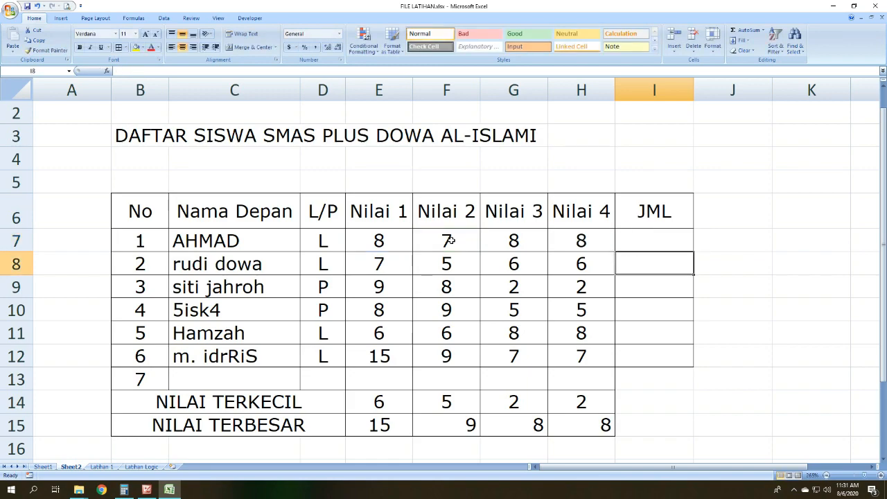
Step: Total the four scores of row 7 in I7 with the formula =SUM(E7:H7)
click(626, 227)
click(643, 242)
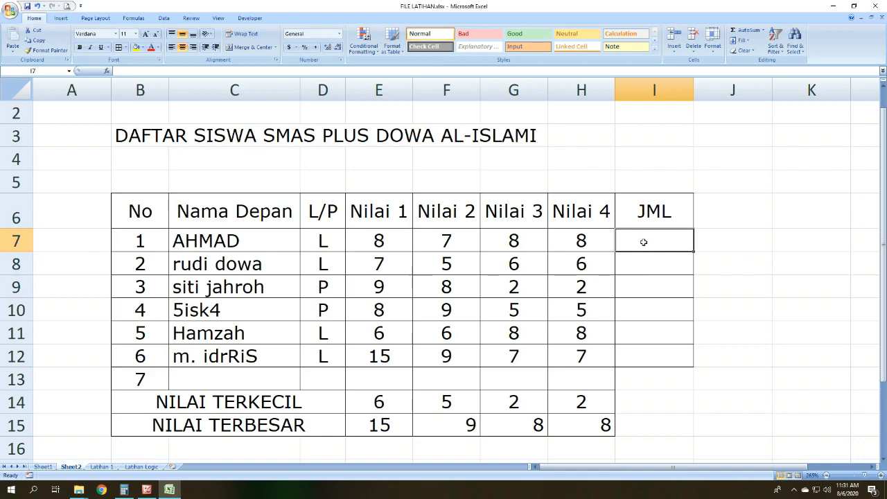
text(=SU)
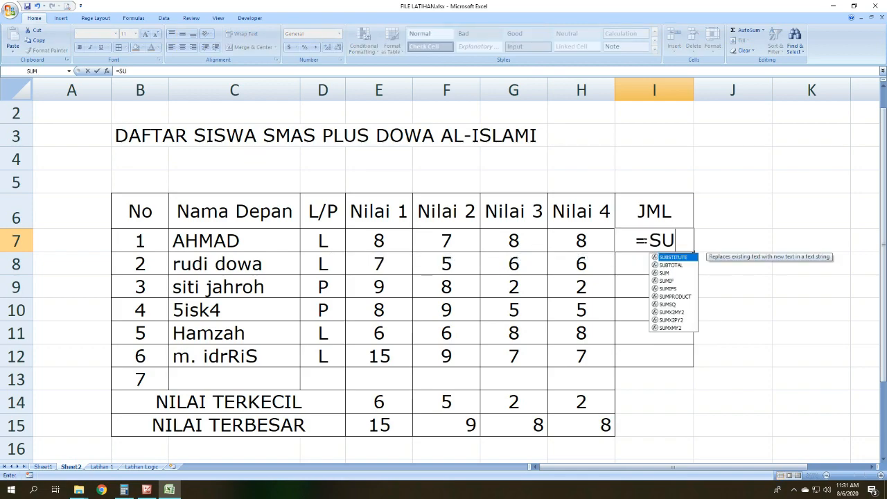
text(M()
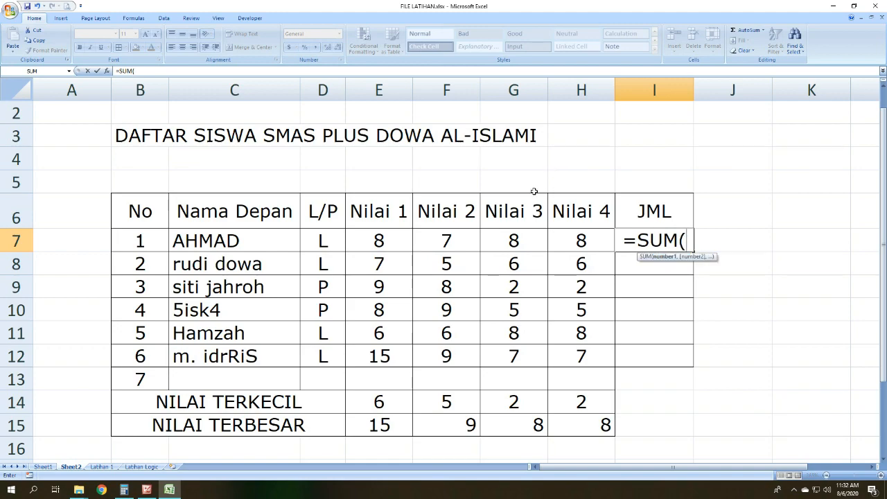
click(381, 240)
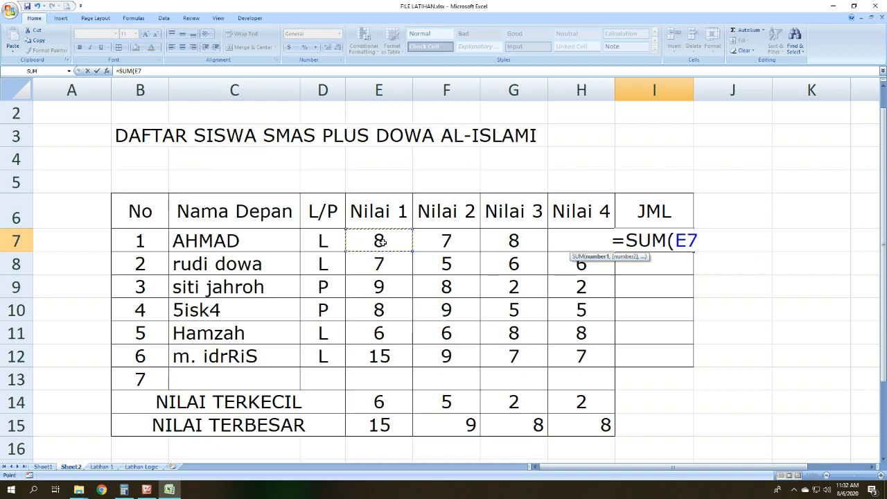
drag(380, 240, 561, 237)
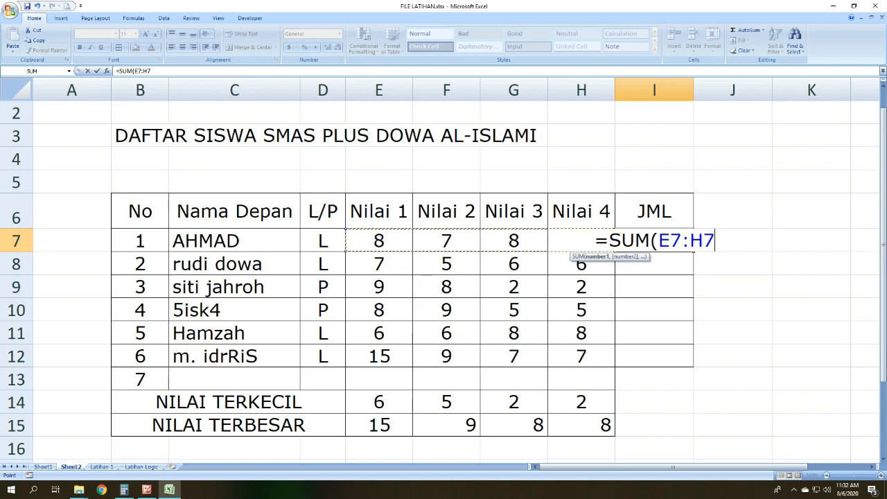
text())
key(Return)
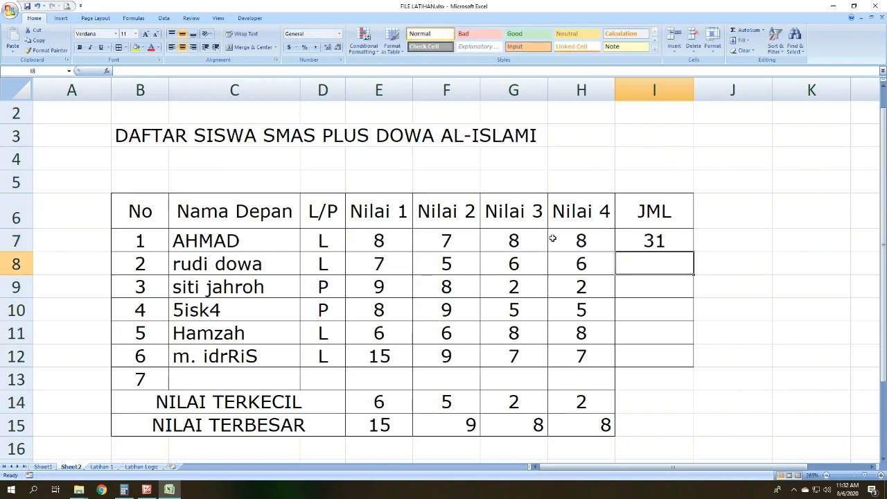
click(670, 236)
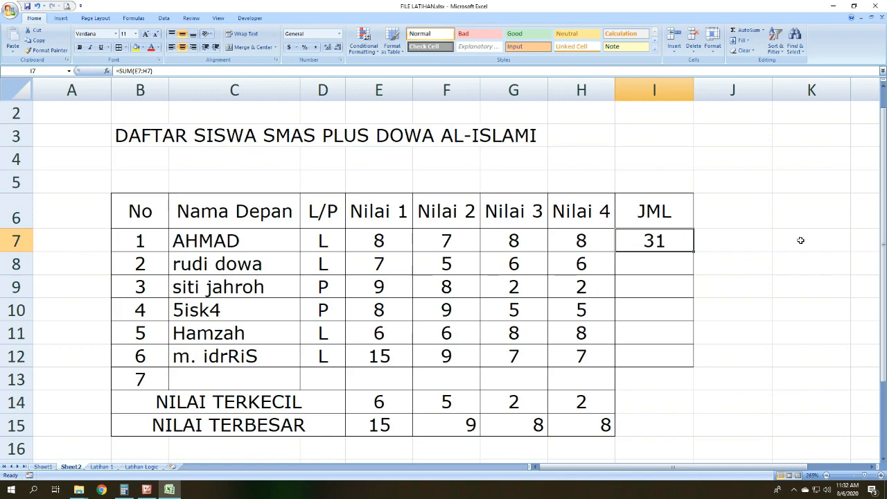
Step: Replace the I7 formula with =SUM(E7:H12) to total every student's scores
click(718, 284)
click(672, 233)
drag(388, 232, 588, 356)
click(661, 239)
text(=)
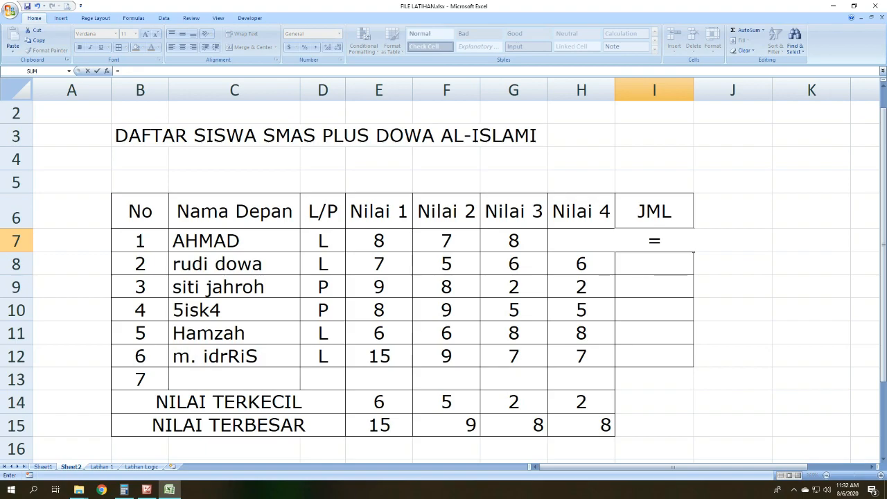
text(SUM()
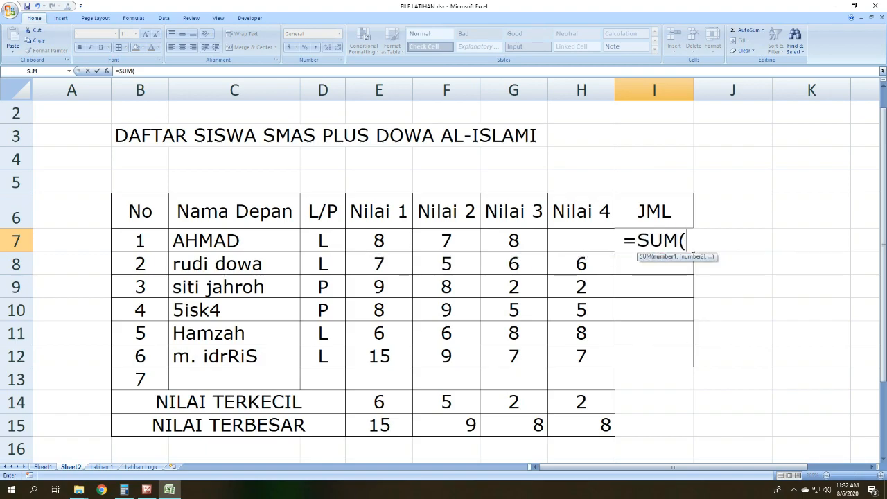
drag(549, 305, 610, 351)
key(Return)
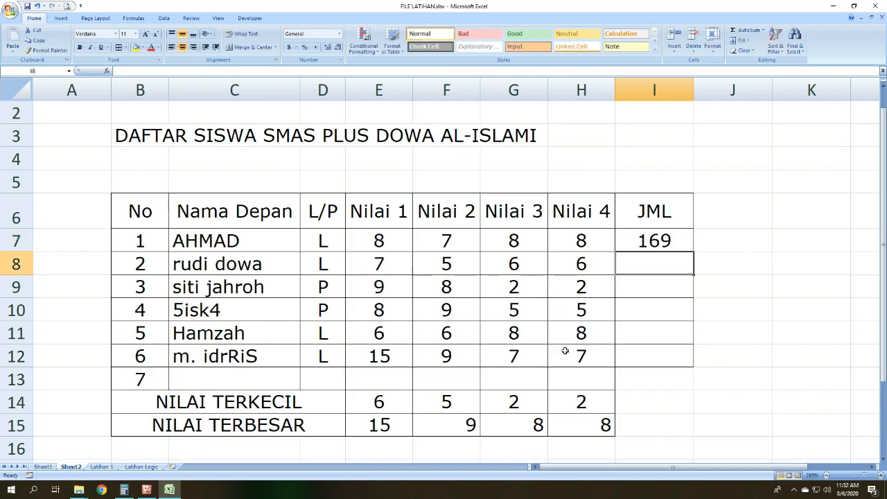
click(662, 248)
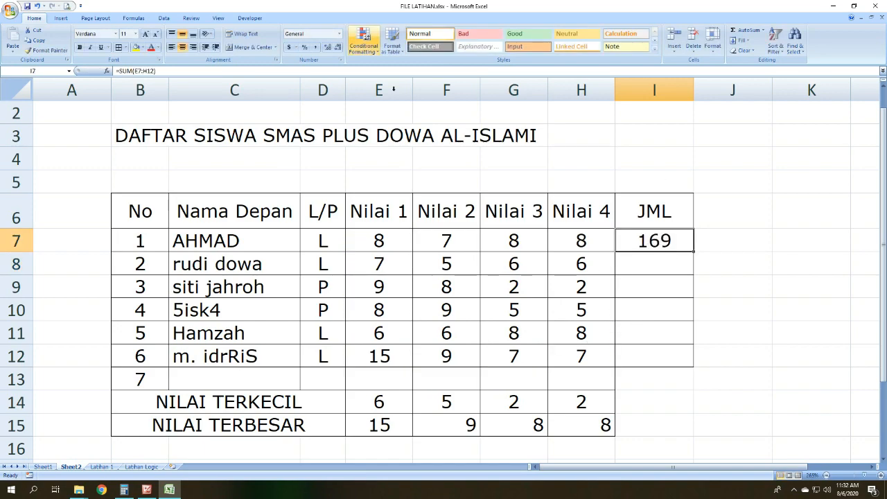
Step: Clear the SUM formula from cell I7
click(697, 260)
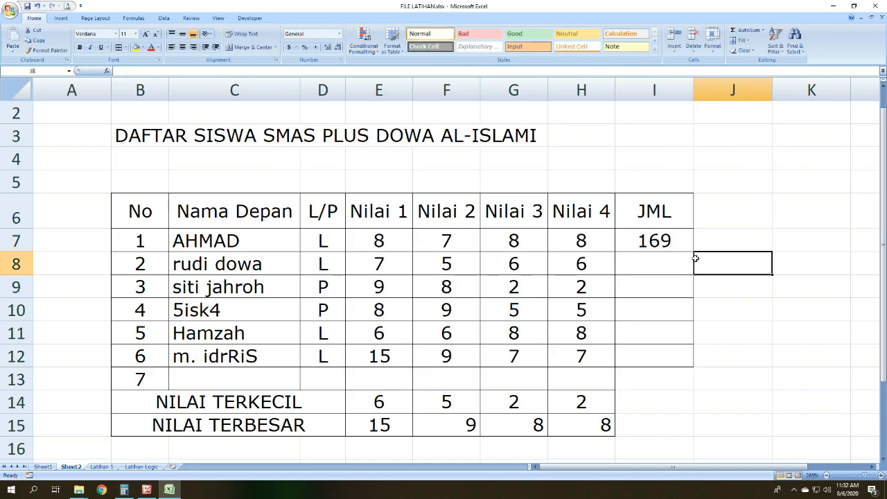
click(664, 240)
key(Delete)
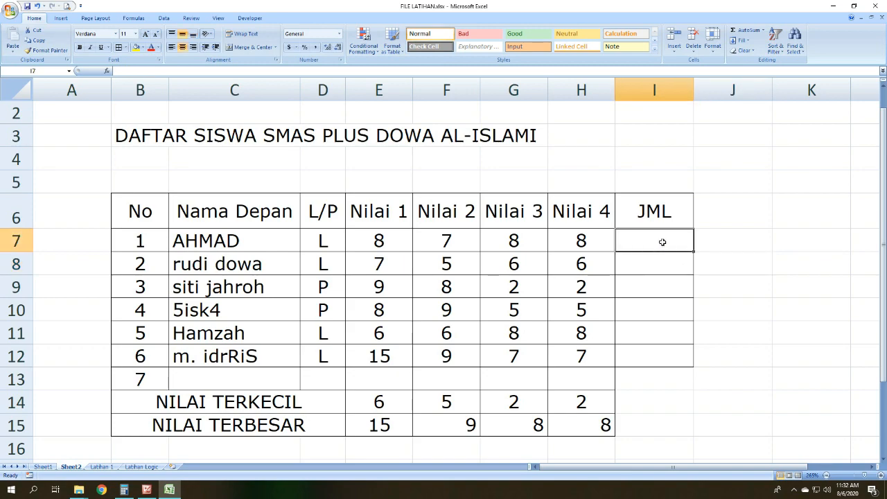
Step: Review the formula list slide in Picture Manager, and return to cell I7 of the Excel score table
click(698, 279)
click(660, 248)
click(147, 489)
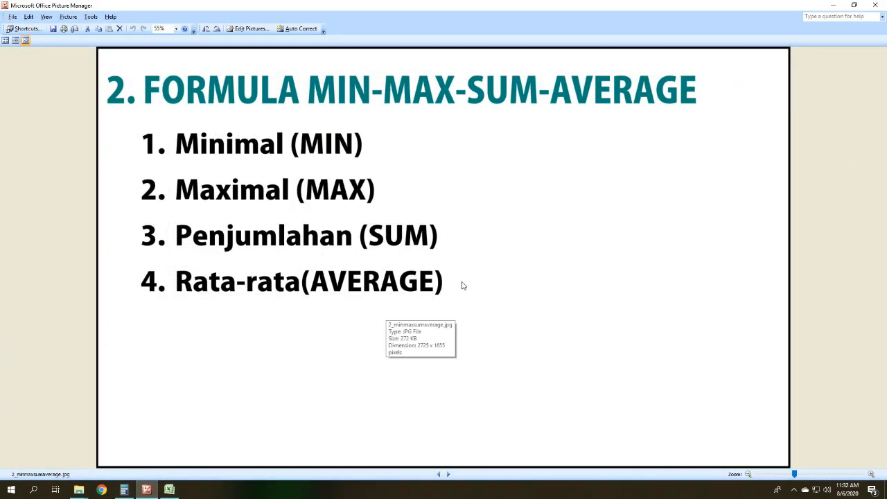
click(175, 491)
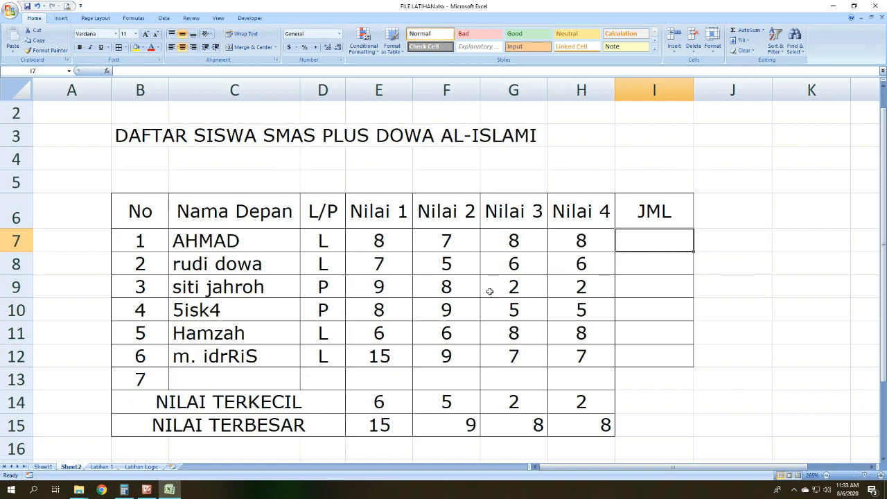
Step: Average the four scores of row 7 in cell I7 with the formula =AVERAGE(E7:H7)
text(=AVERA)
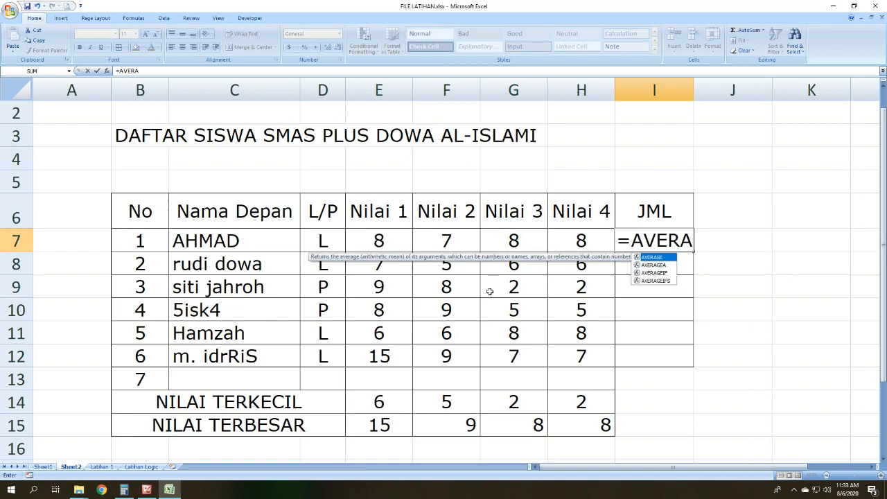
text(GE)
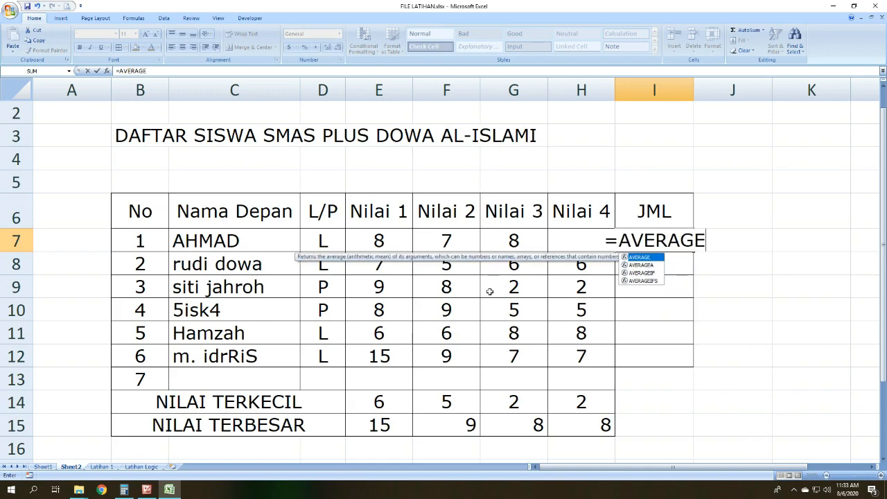
text(()
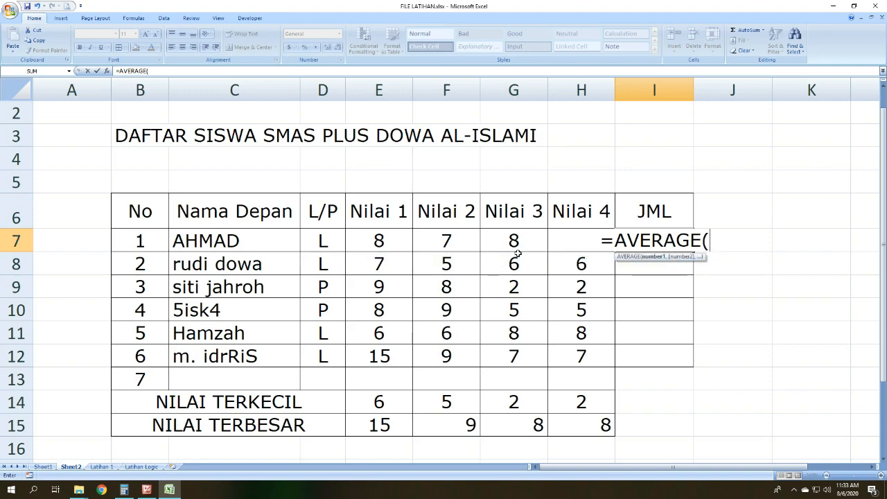
drag(375, 240, 562, 240)
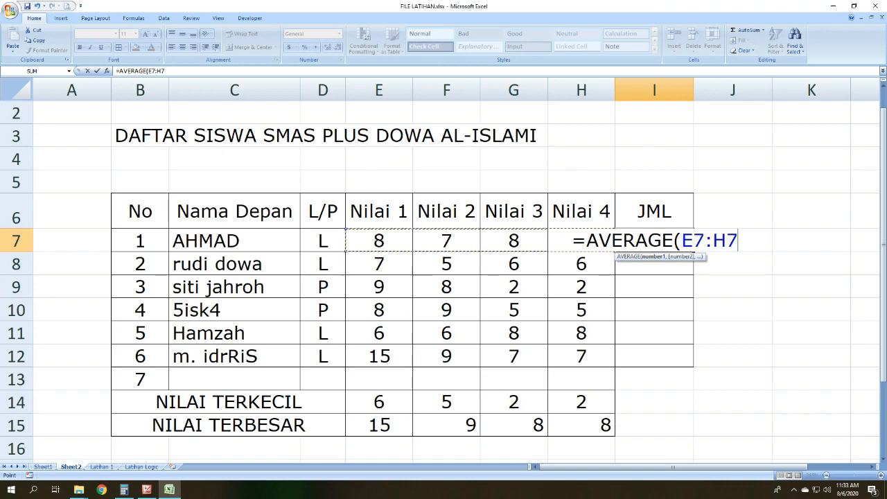
text())
key(Return)
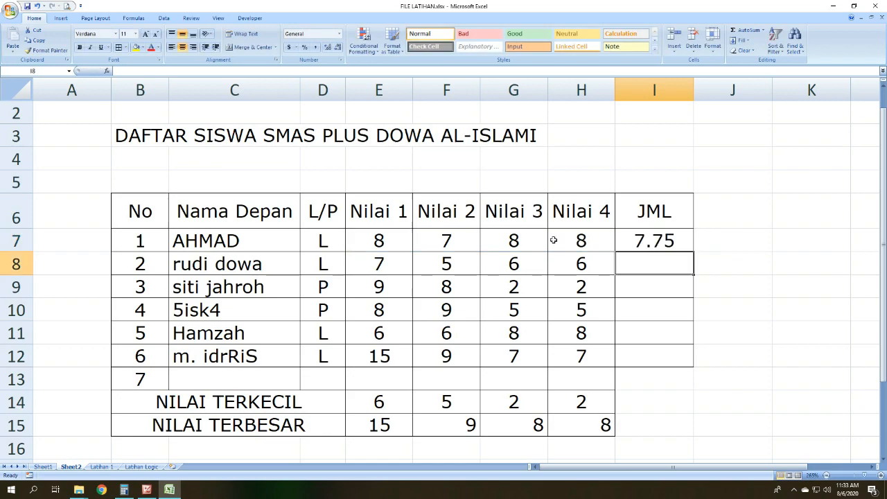
Step: Examine the first student's average against the row 7 scores and the Nilai 1 to Nilai 4 headings
click(273, 235)
click(678, 242)
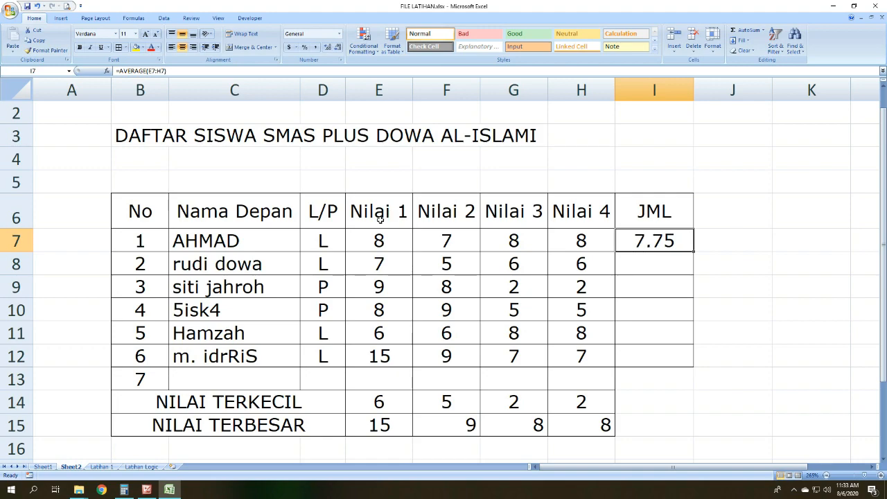
drag(375, 215, 580, 219)
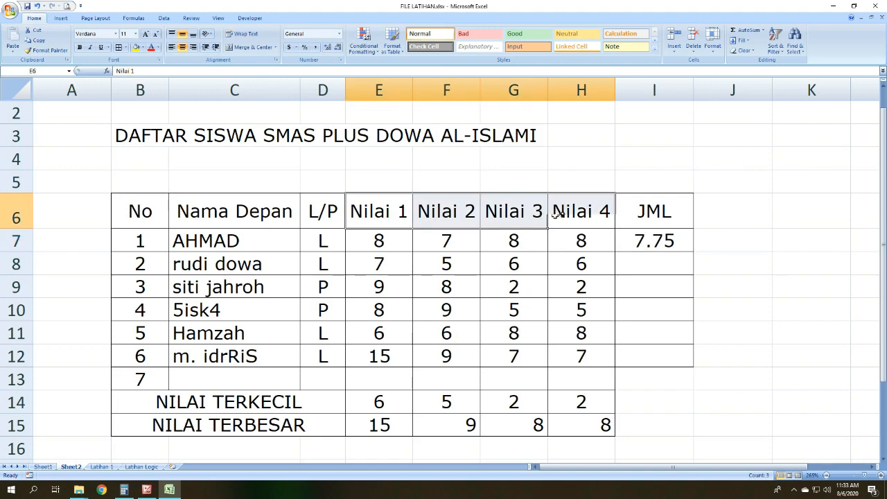
click(659, 242)
click(682, 264)
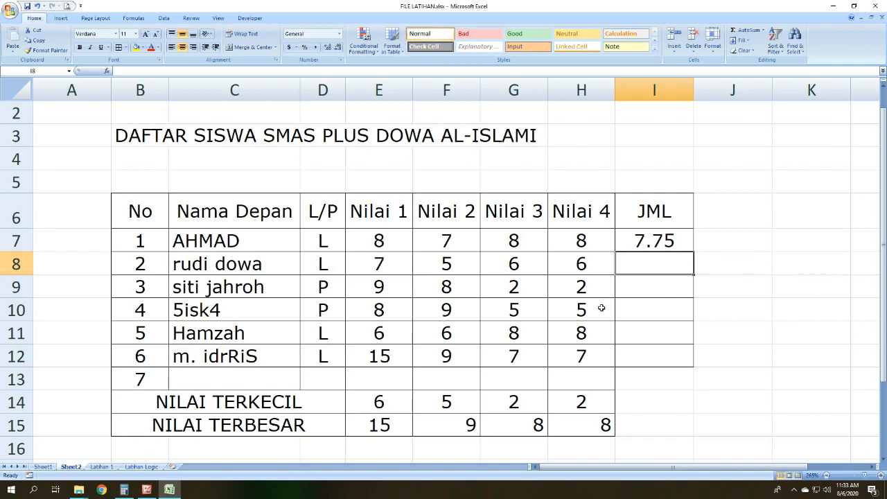
click(373, 240)
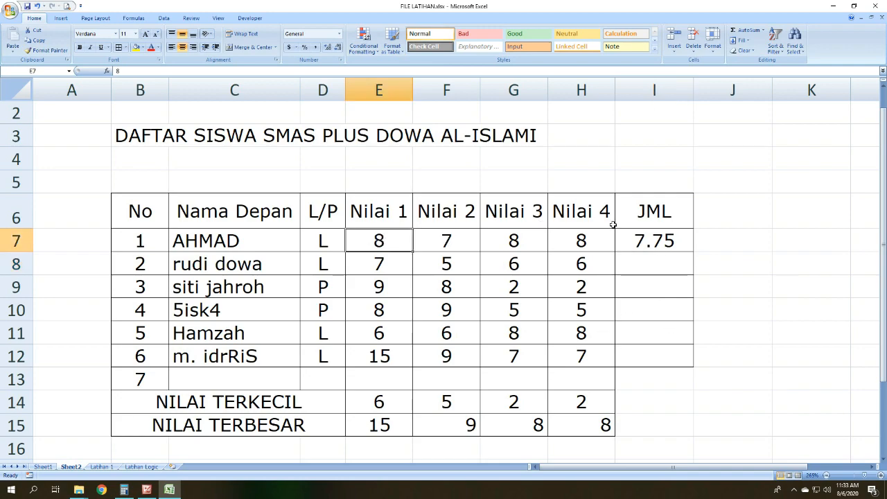
click(638, 232)
click(228, 237)
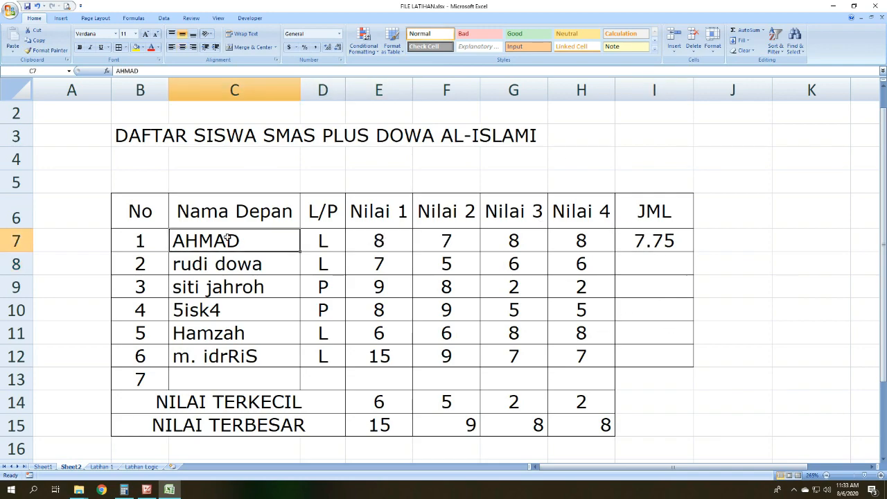
click(379, 239)
drag(379, 239, 427, 243)
Step: Replace the I7 formula with =AVERAGE(E7:F7) to average only the Nilai 1 and Nilai 2 scores
click(672, 240)
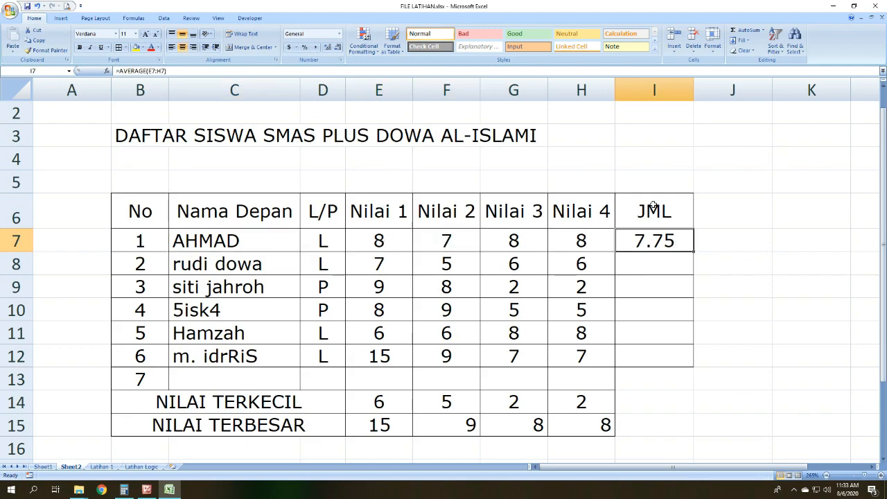
drag(171, 71, 89, 62)
text(=)
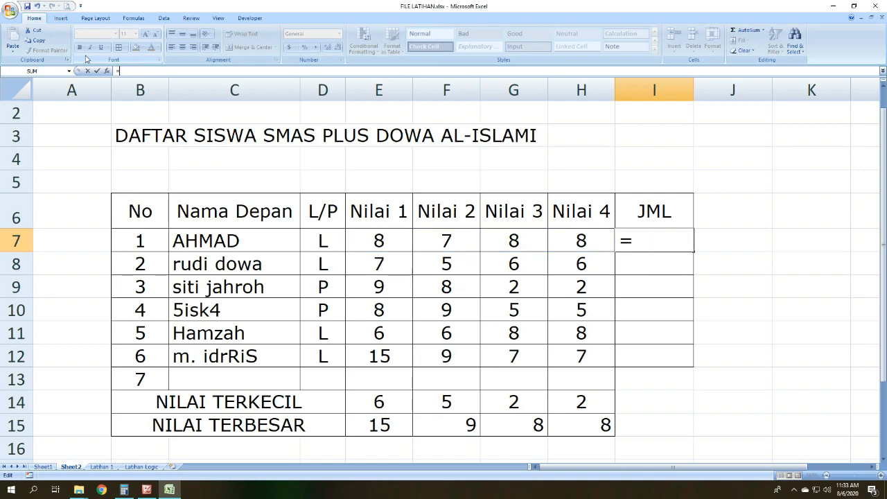
text(AVE)
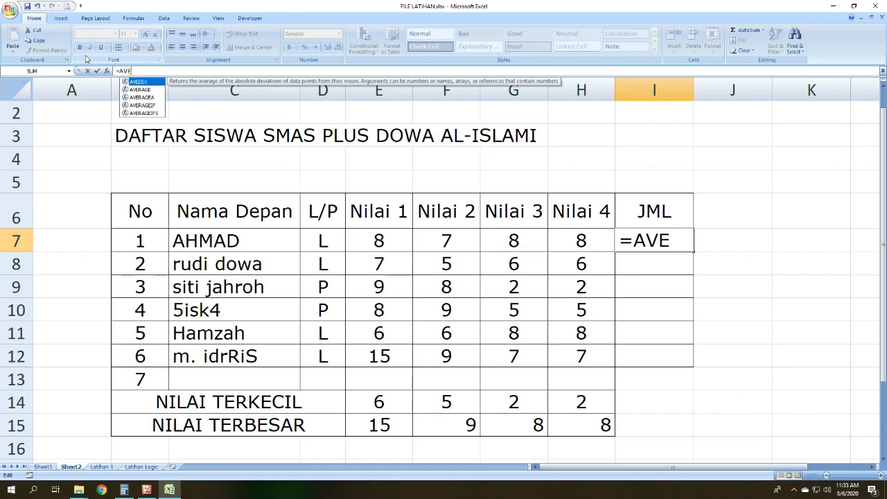
double_click(143, 89)
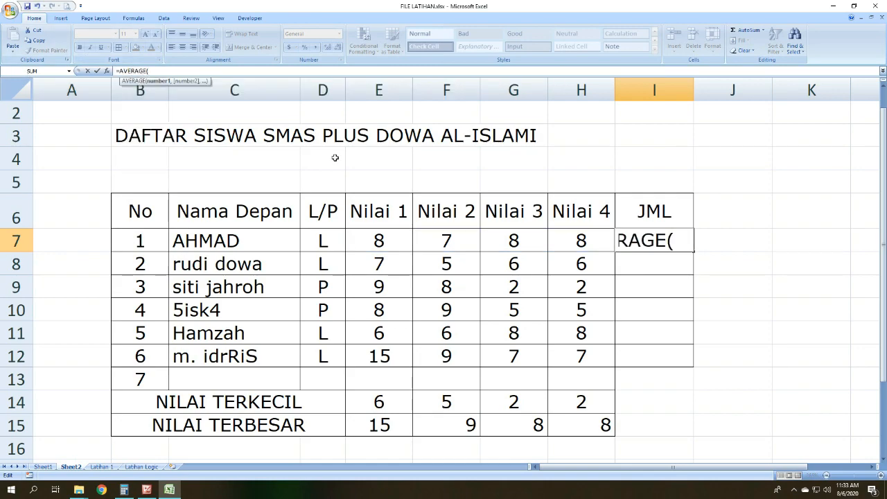
click(373, 238)
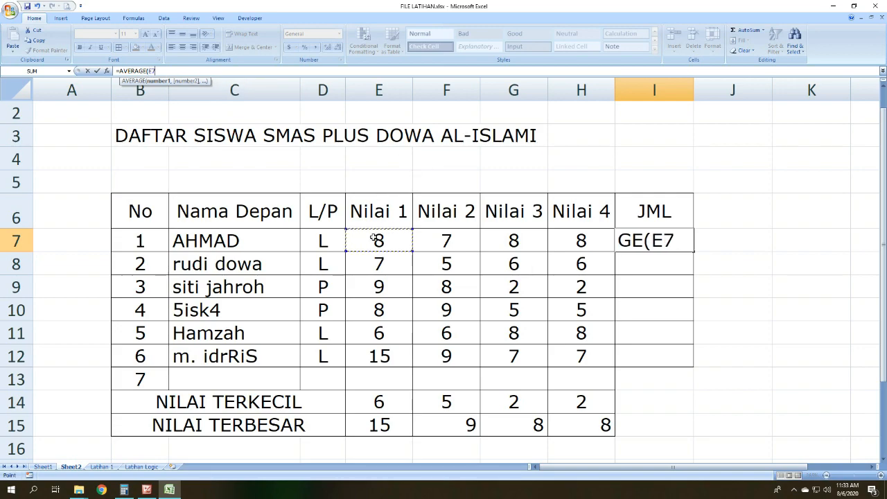
drag(382, 238, 416, 238)
key(Return)
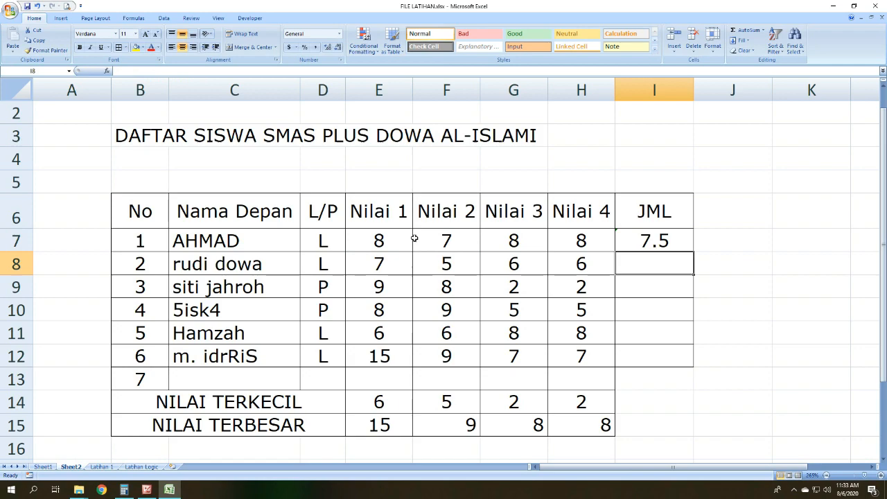
Step: Check the formula in I7 and the JML heading, and switch to the formula list slide in Picture Manager
click(681, 246)
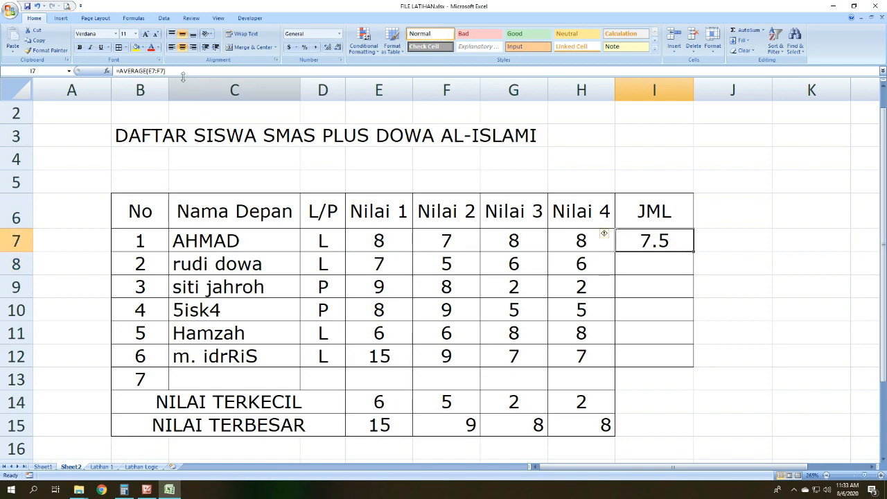
click(738, 338)
click(669, 215)
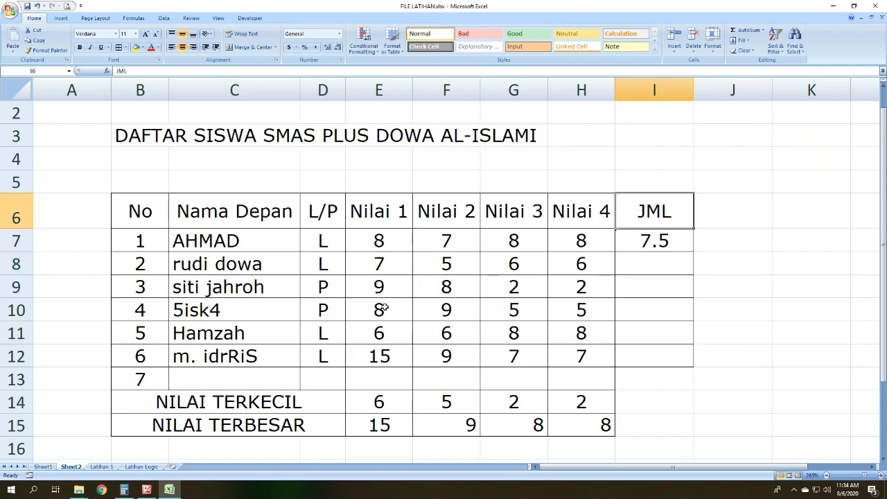
click(147, 490)
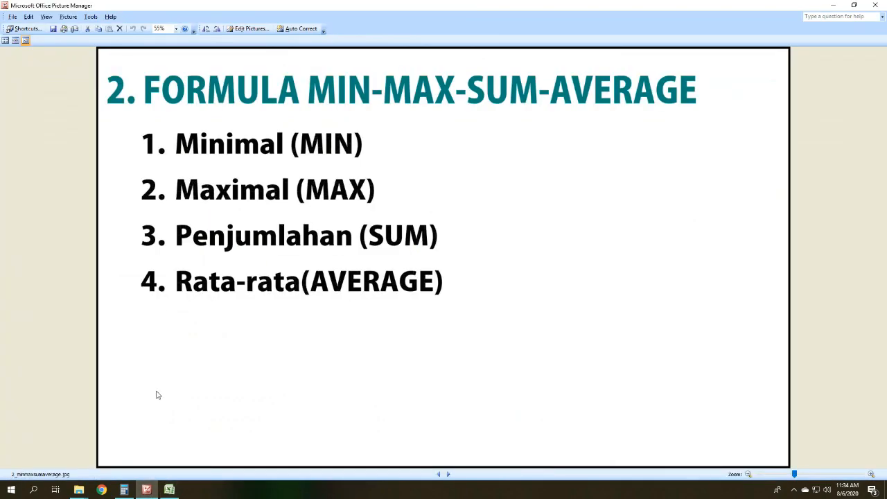
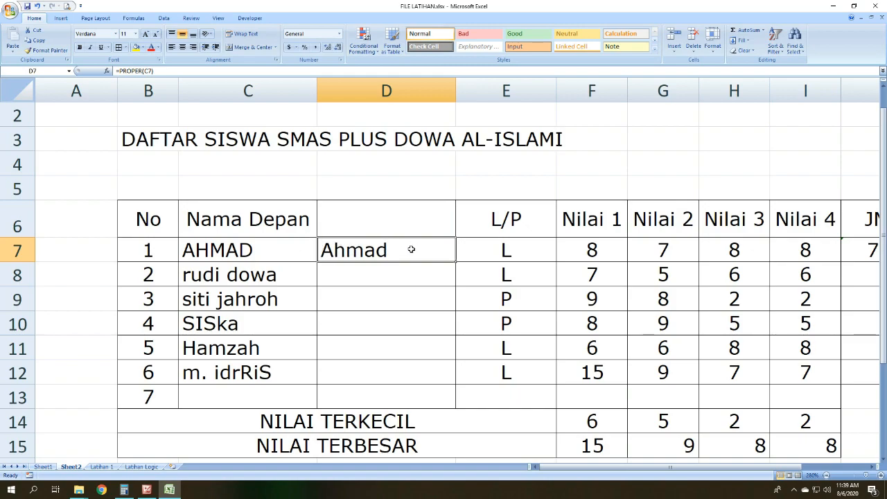
Step: Convert the second student's first name to proper case in cell D8 with the formula =PROPER(C8)
click(410, 277)
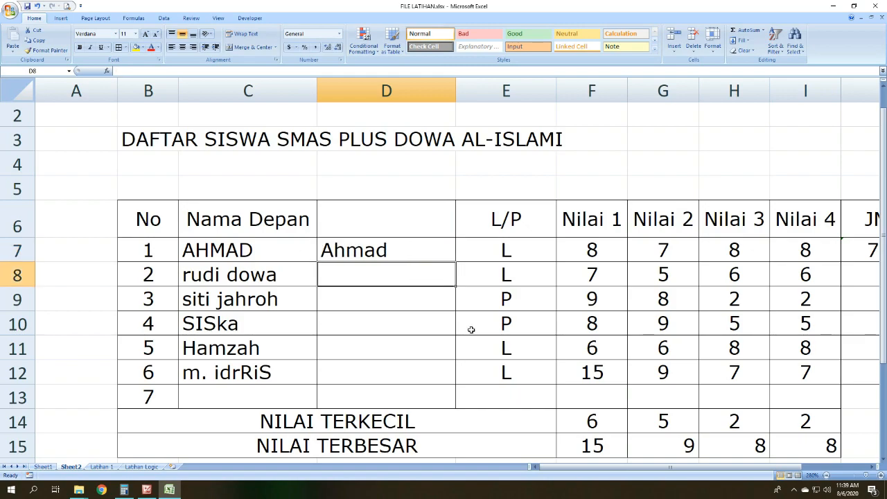
text(=)
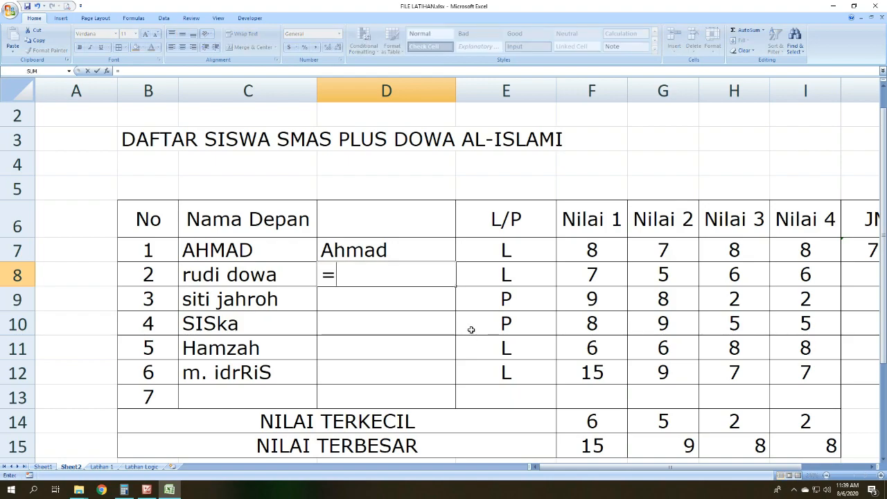
text(proper()
click(288, 266)
text())
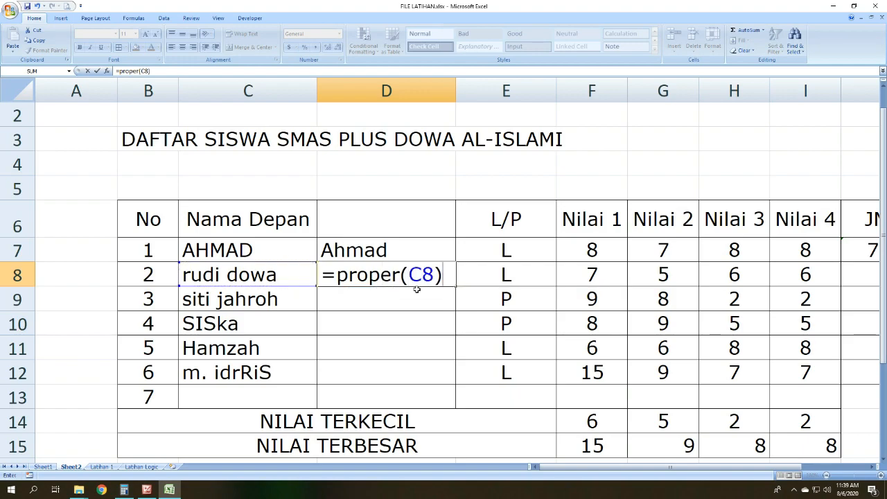
key(Return)
click(407, 267)
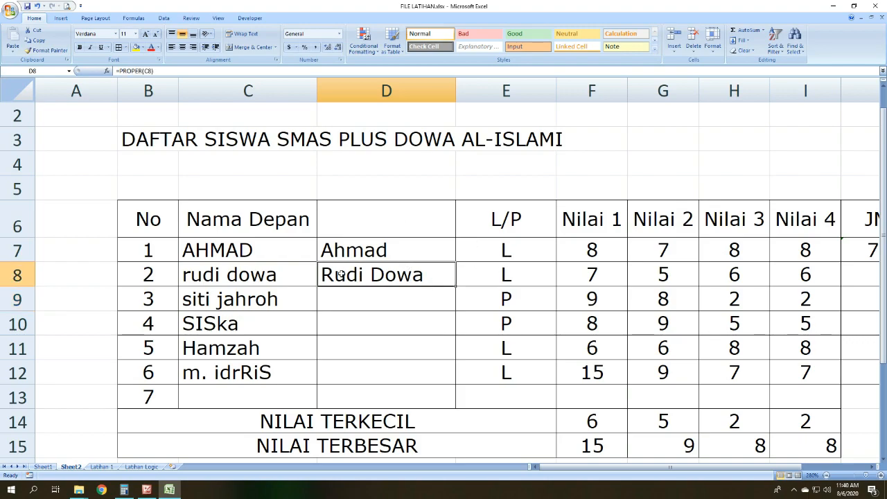
drag(448, 273, 342, 275)
click(225, 277)
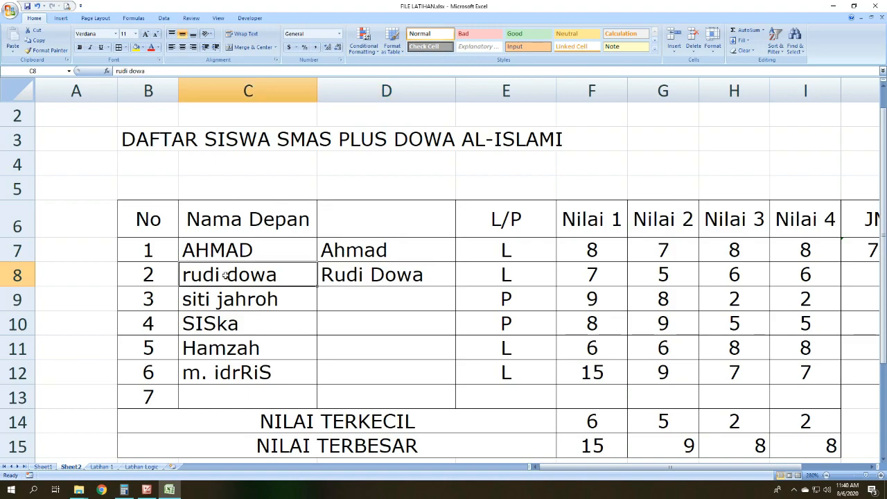
Step: Convert the third student's first name to proper case in cell D9 with the formula =PROPER(C9)
click(271, 305)
click(353, 298)
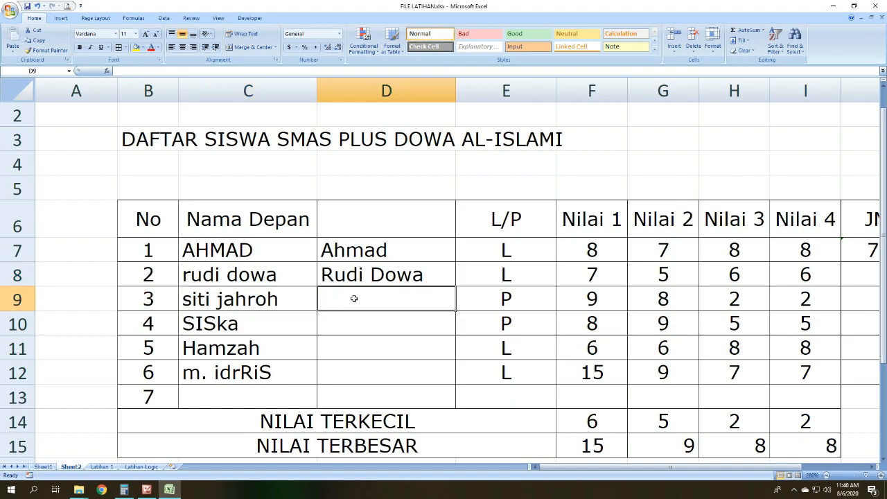
text(=pr)
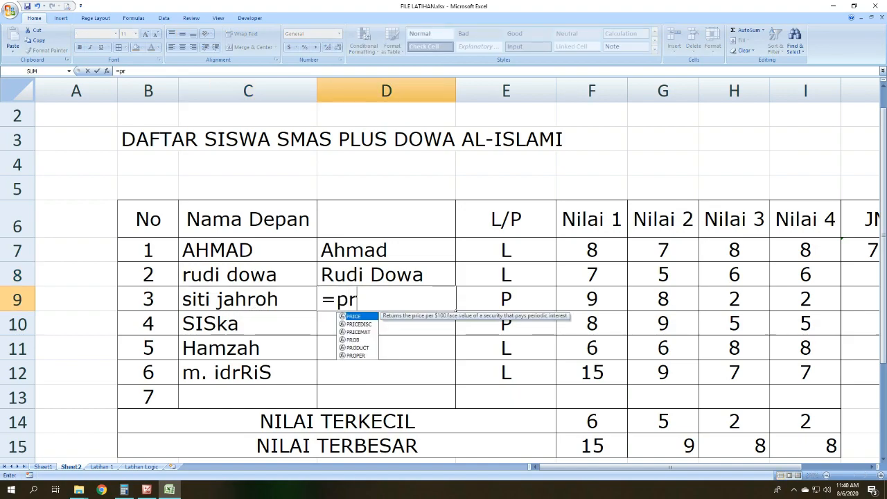
text(oper()
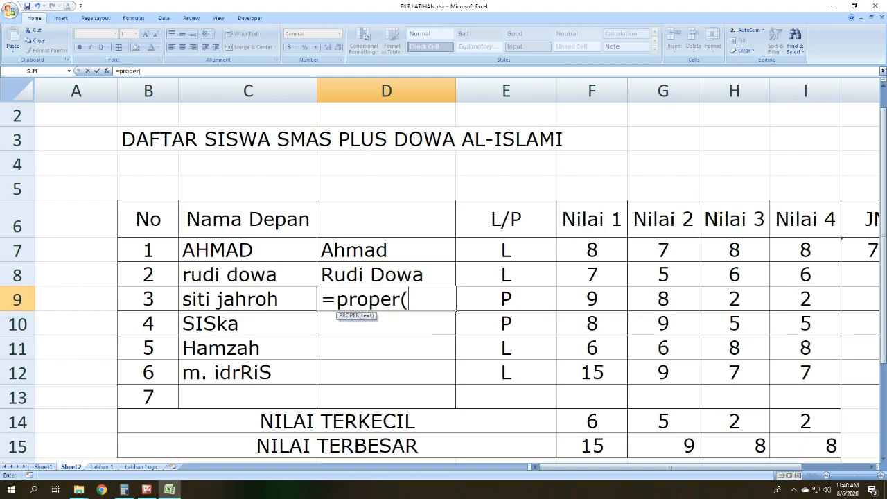
click(283, 300)
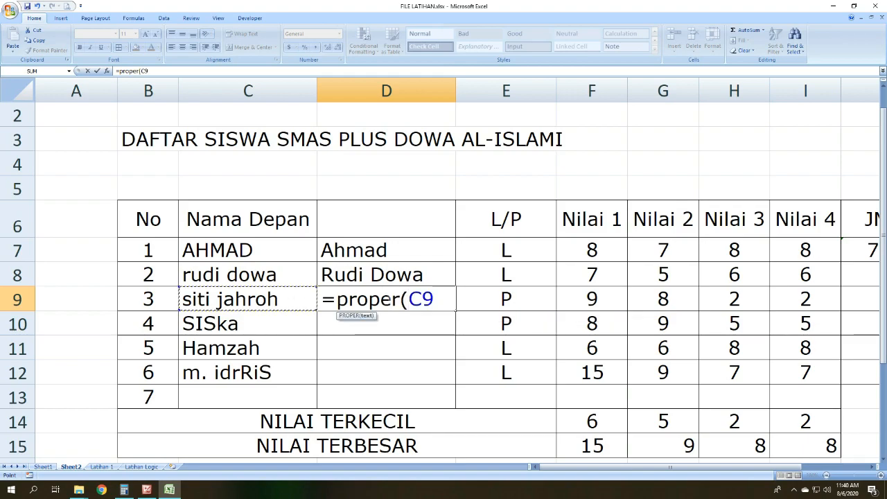
text())
key(Return)
click(404, 365)
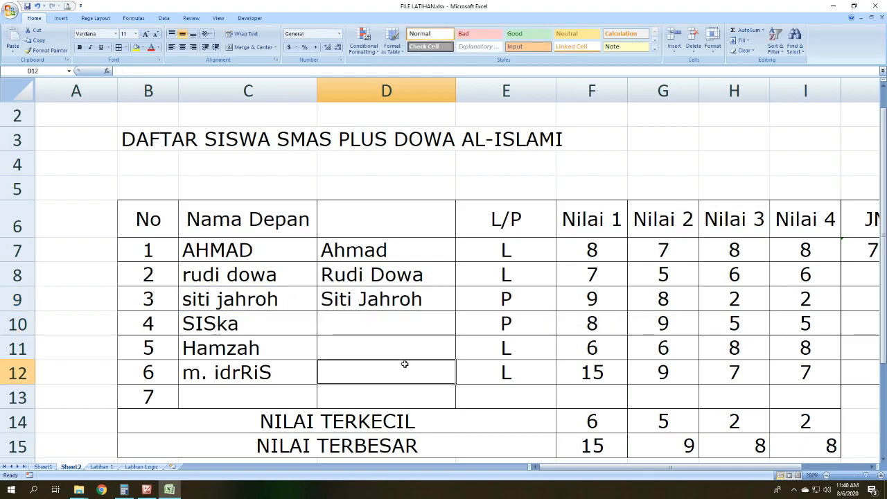
Step: Fill the PROPER formula from D9 down to D12 for the remaining students
click(339, 300)
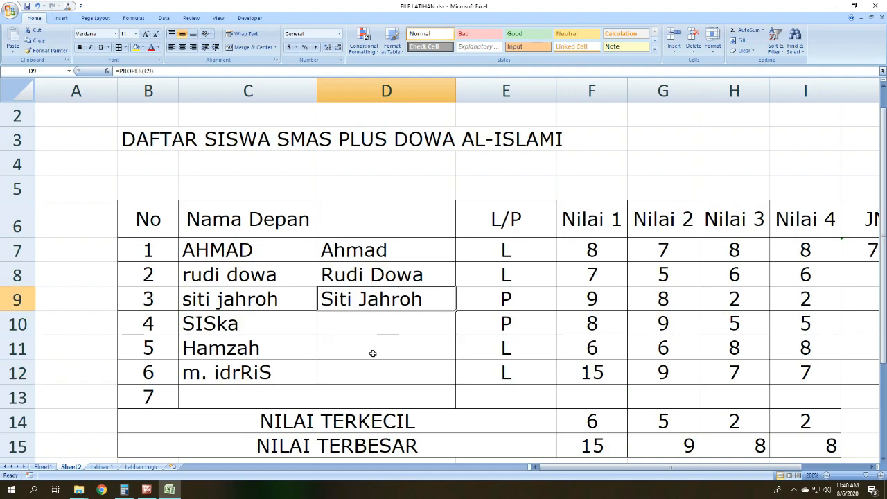
drag(454, 312, 450, 380)
click(459, 413)
click(417, 370)
Step: Check the text formula list slide in Picture Manager and return to the Excel score table
click(146, 490)
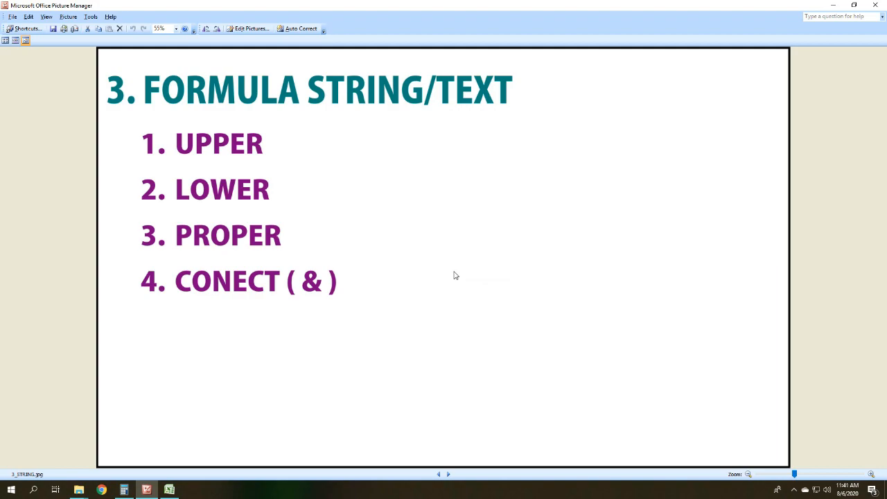
click(833, 5)
click(484, 291)
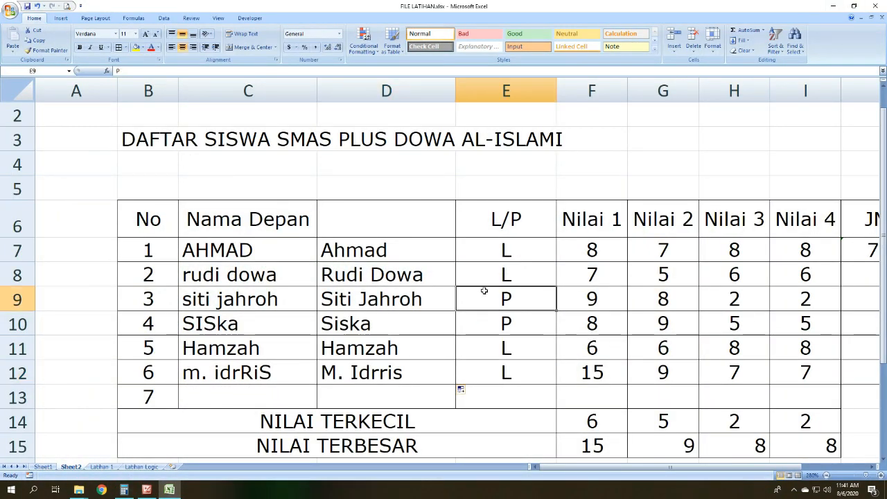
Step: Copy the last names in D6:D11 of the Latihan 1 sheet and paste them into D7:D12 of Sheet2
click(108, 468)
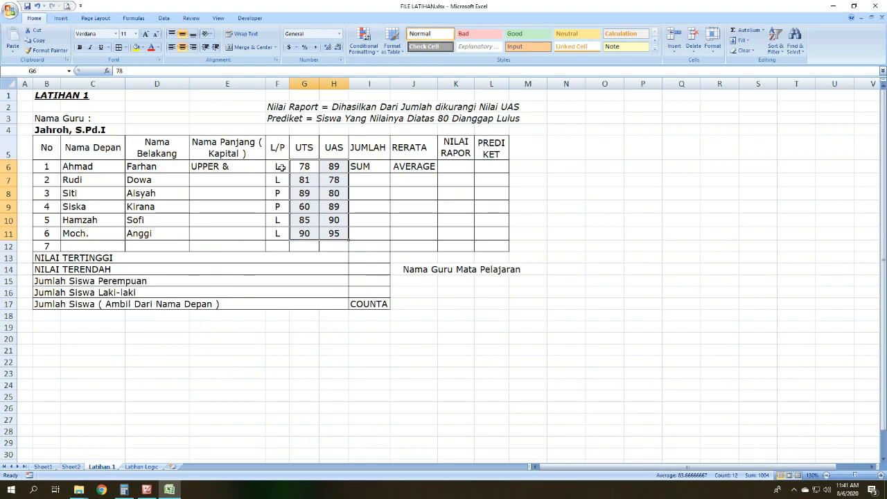
scroll(196, 158, up, 3)
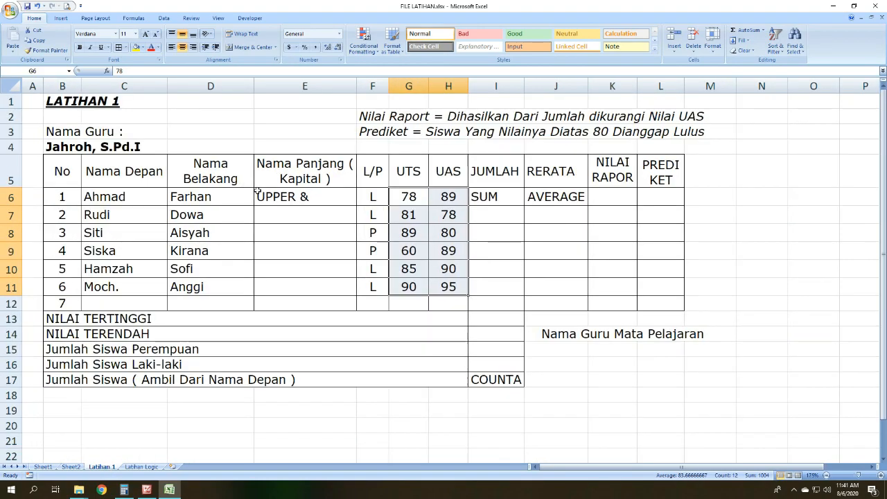
scroll(277, 200, up, 2)
scroll(255, 320, down, 1)
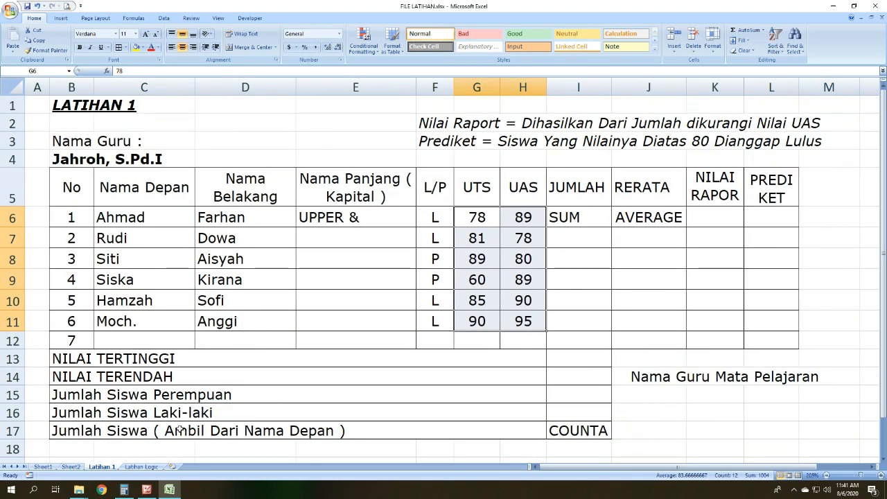
click(71, 466)
scroll(347, 317, down, 1)
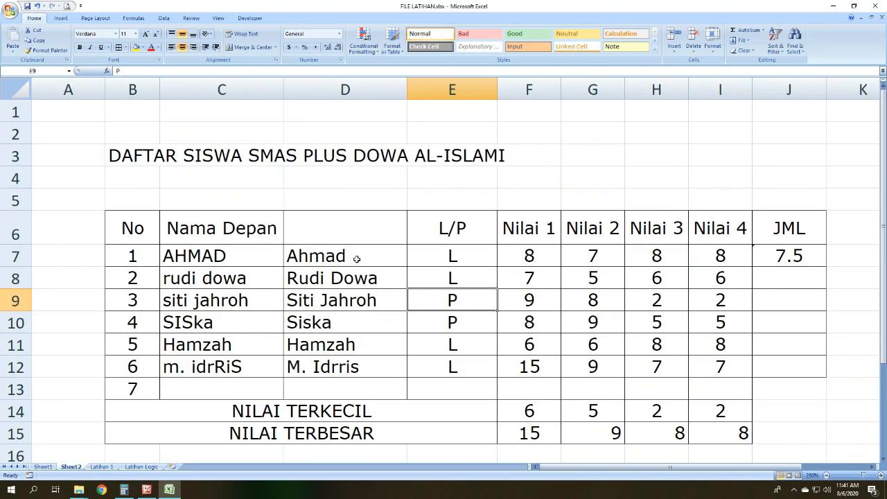
click(101, 466)
drag(242, 221, 235, 314)
key(ctrl+c)
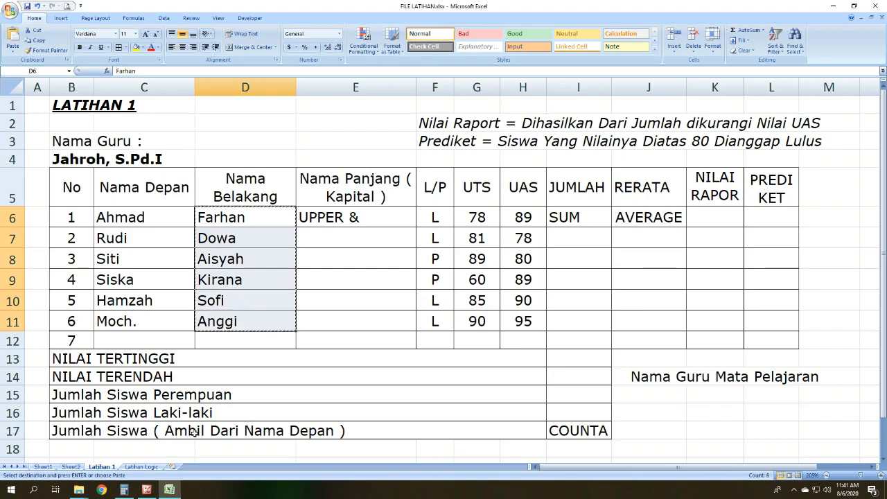
click(70, 466)
click(310, 255)
key(ctrl+v)
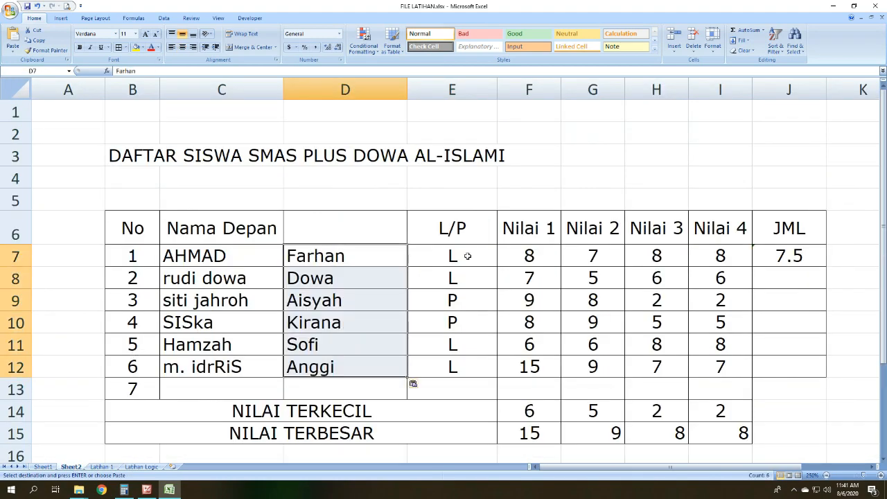
Step: Insert an empty column between the pasted last names and the L/P column
click(470, 255)
click(469, 88)
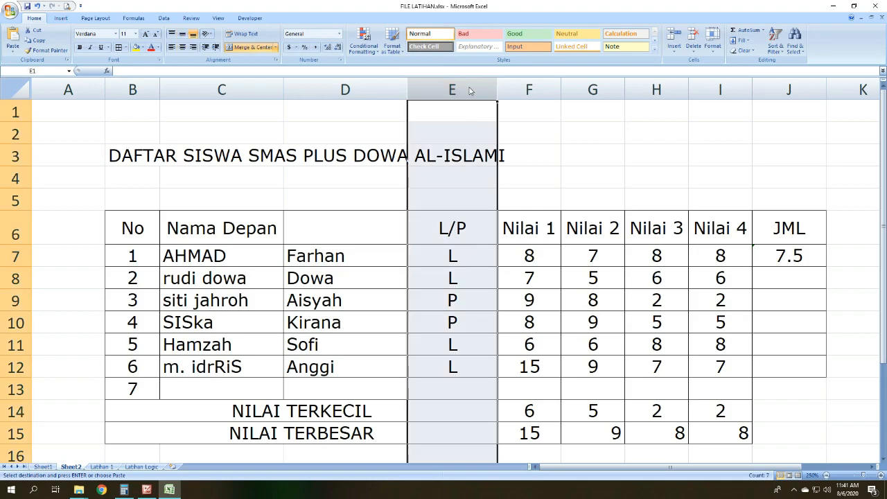
key(Menu)
key(i)
Step: Hide columns F to K, from L/P to JML, and rows 14 to 16 with the NILAI TERKECIL and NILAI TERBESAR lines
drag(576, 90, 637, 94)
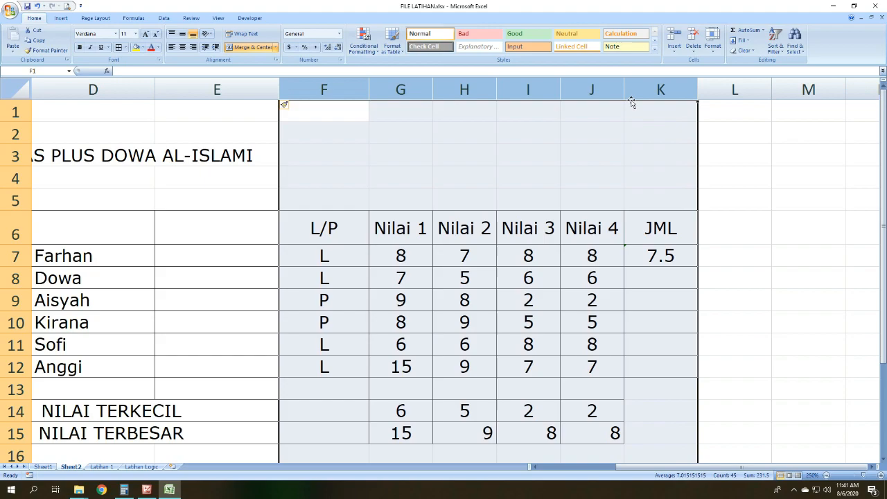
key(Menu)
key(h)
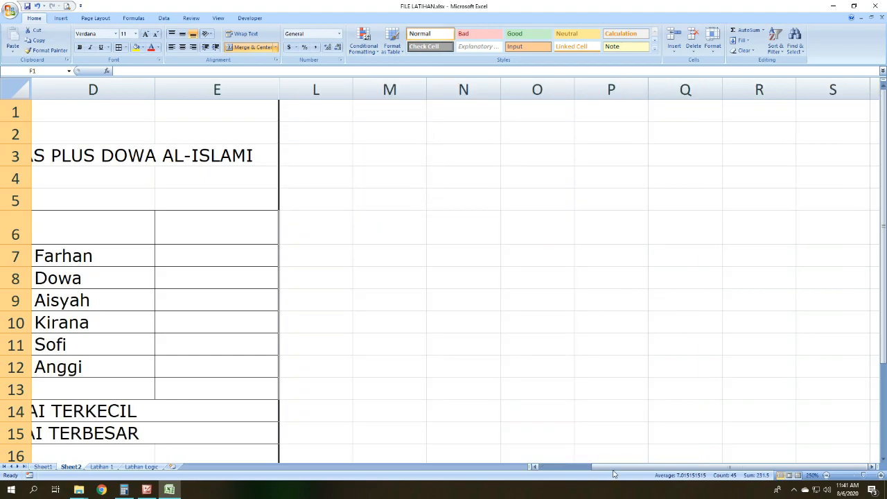
drag(614, 471, 543, 478)
drag(16, 411, 15, 433)
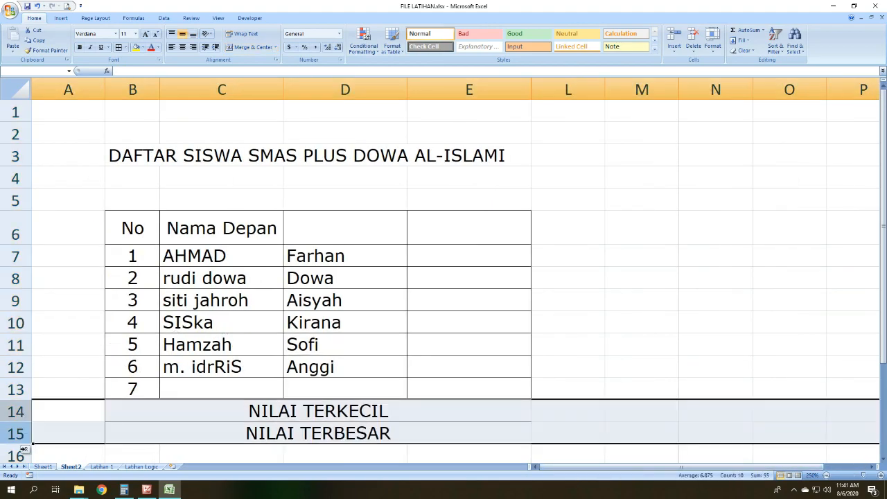
key(Menu)
key(h)
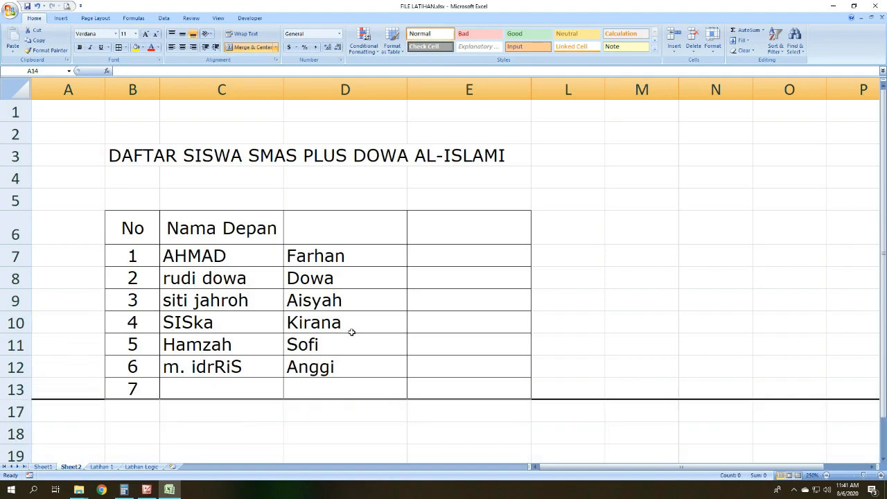
Step: Enter the heading Nama Belakang in D6 above the last names, discarding any stray entry in D7
ctrl+scroll(328, 247, up, 2)
click(587, 252)
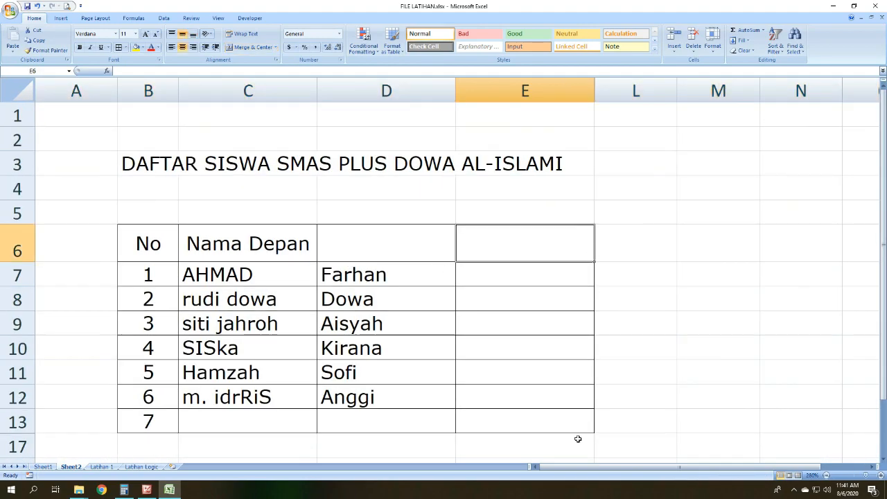
ctrl+scroll(368, 253, up, 1)
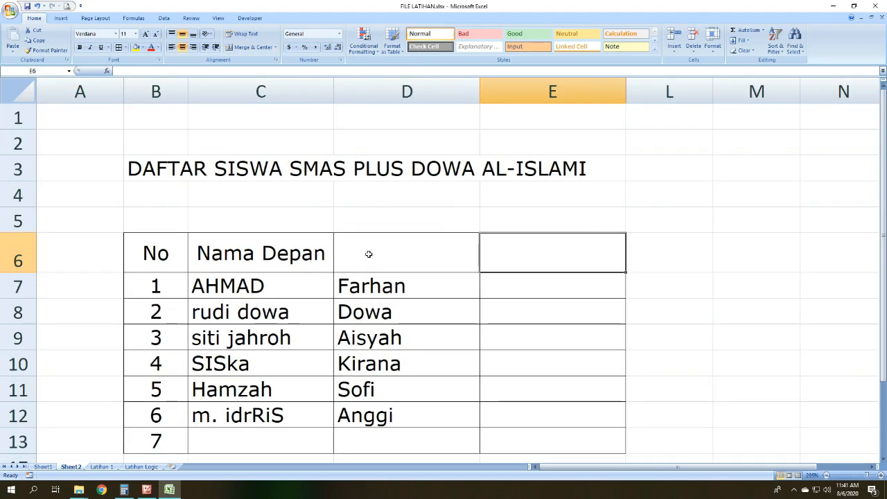
click(429, 245)
text(Nama )
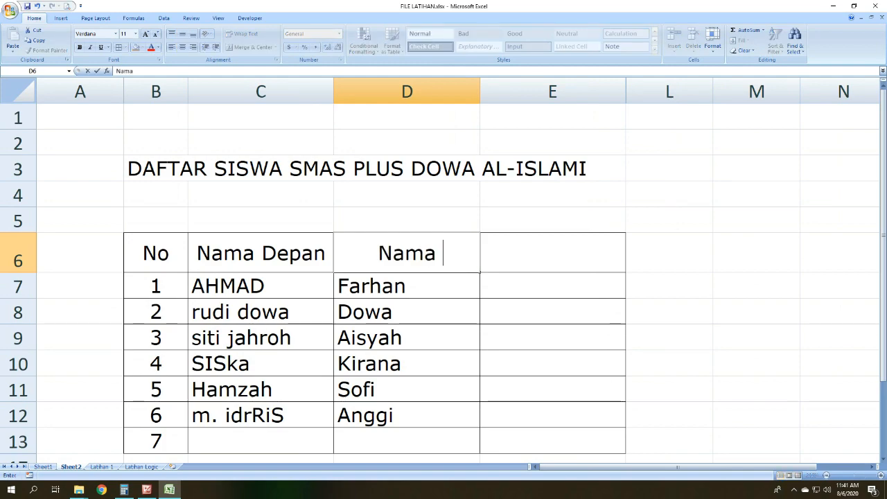
text(Belakang)
key(Return)
text(\)
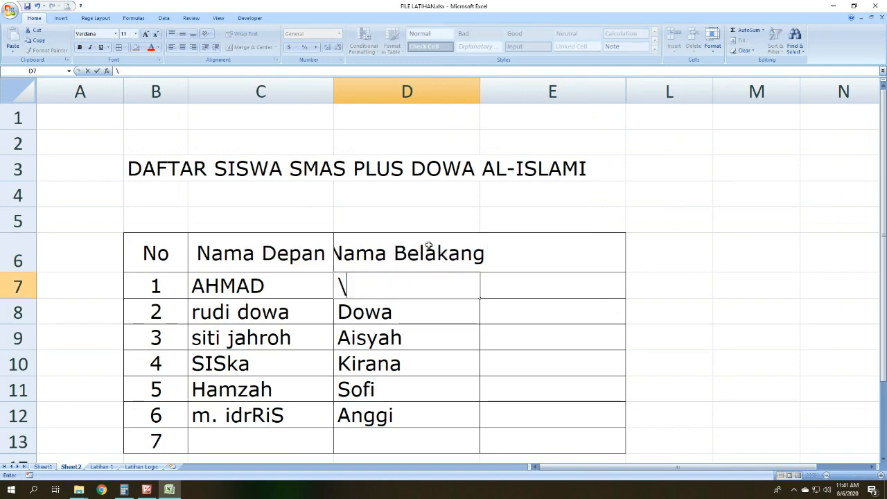
key(ctrl+z)
key(Return)
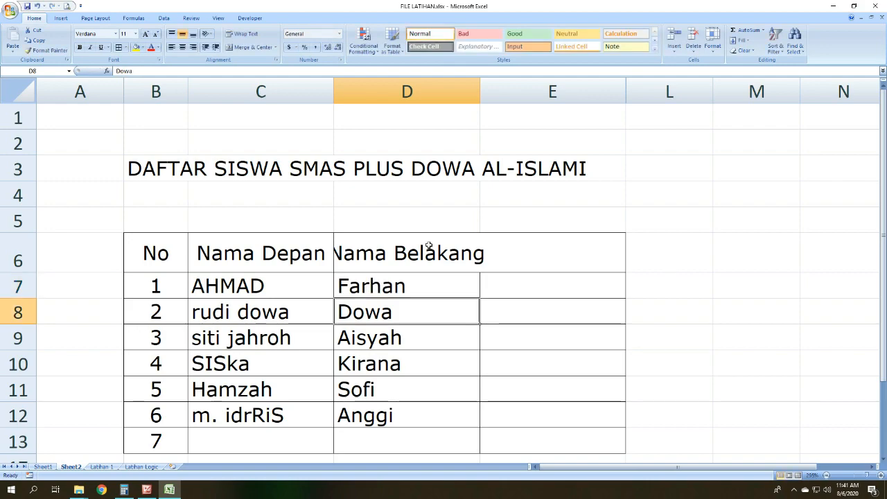
Step: Wrap the text of the Nama Belakang heading and make row 6 taller so both lines fit
click(429, 246)
click(241, 33)
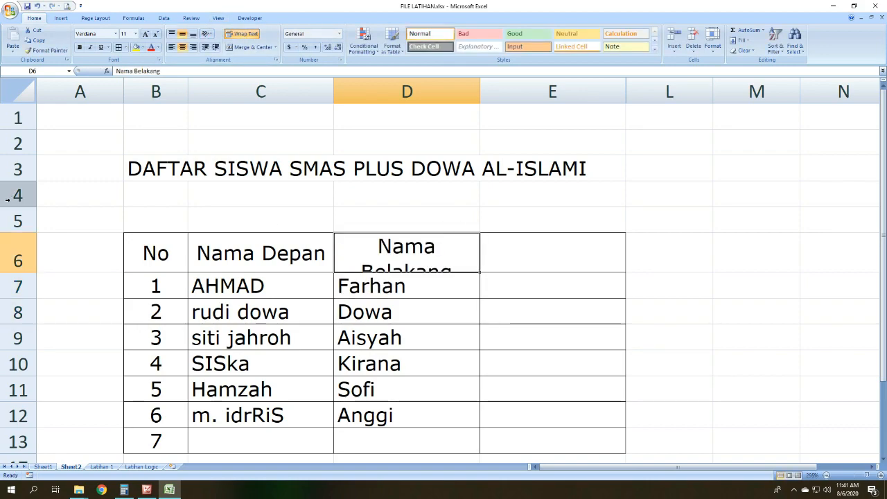
click(19, 260)
drag(21, 272, 23, 281)
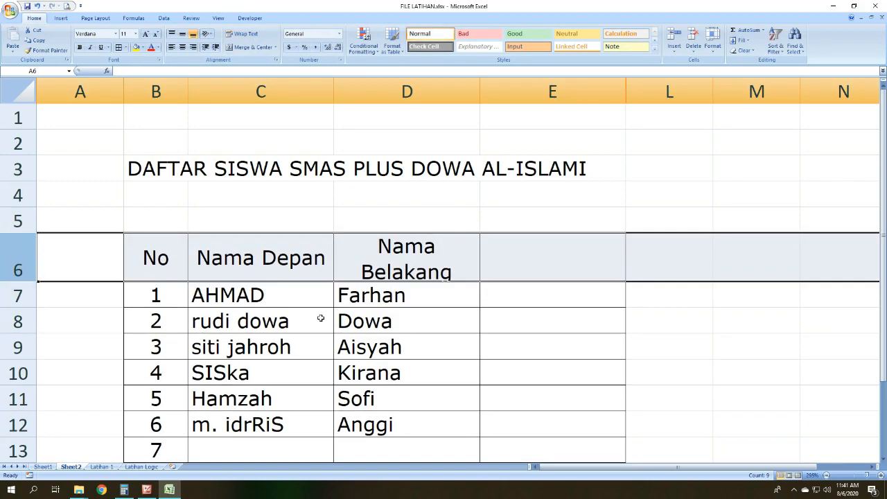
scroll(510, 264, down, 1)
click(510, 220)
scroll(519, 252, up, 1)
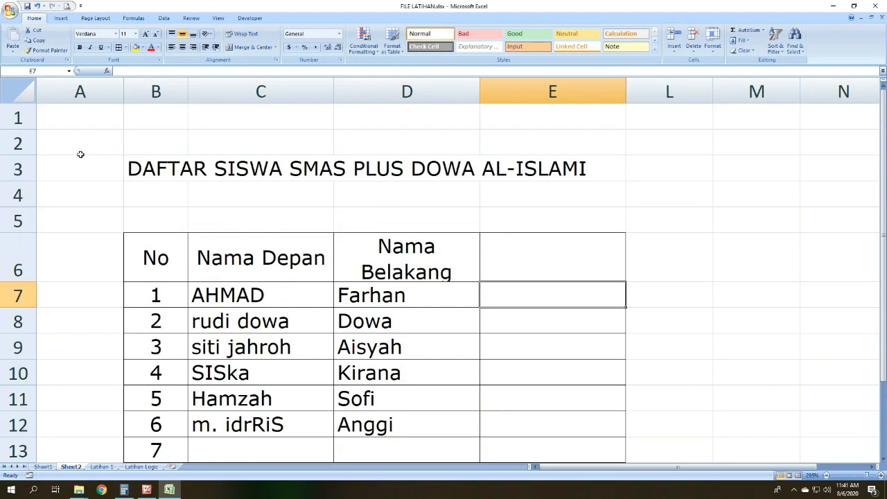
Step: Delete the empty row 2 above the table title
click(18, 142)
right_click(18, 142)
key(d)
click(535, 272)
click(546, 233)
click(545, 265)
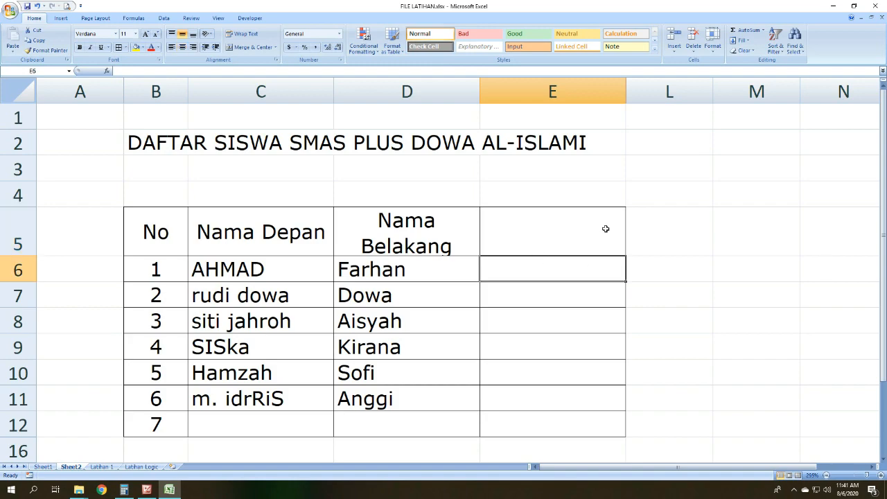
Step: Examine the first student's name, the empty cell in column E and the Nama Depan and Nama Belakang headings
click(230, 267)
click(506, 265)
click(303, 229)
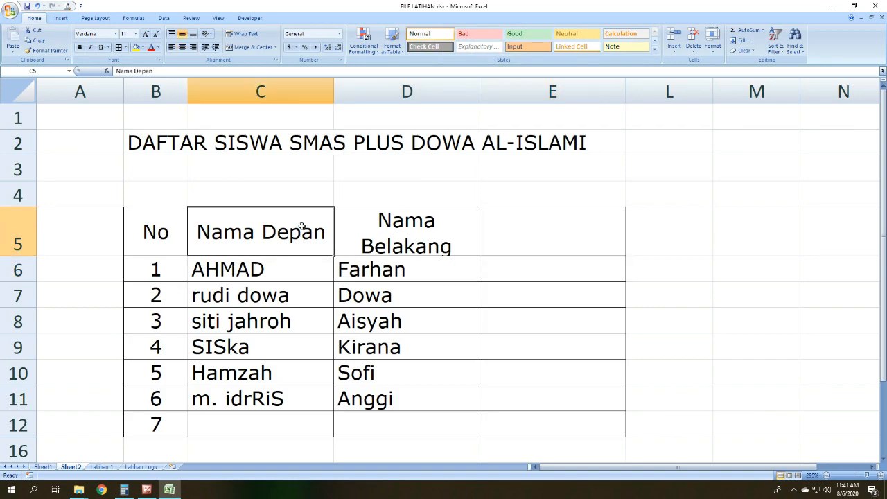
drag(302, 228, 349, 219)
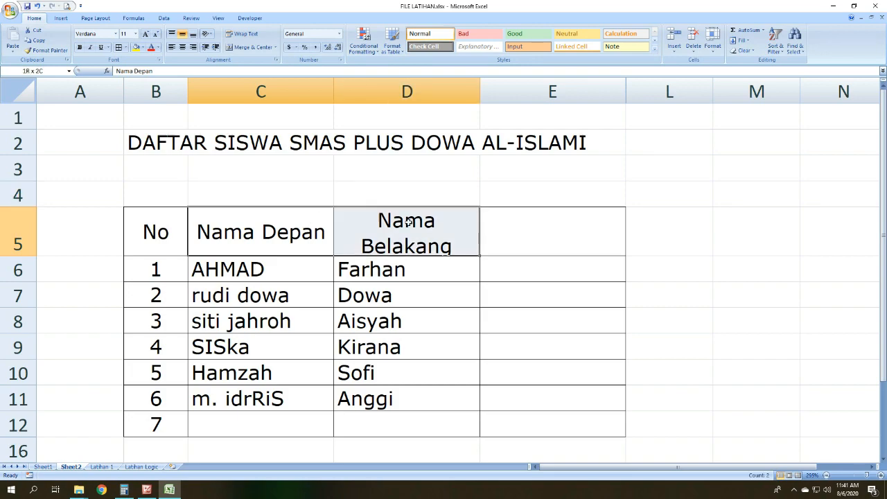
Step: Join the first student's first and last names in E6 with the formula =C6&D6, and fit column E to the result
click(500, 268)
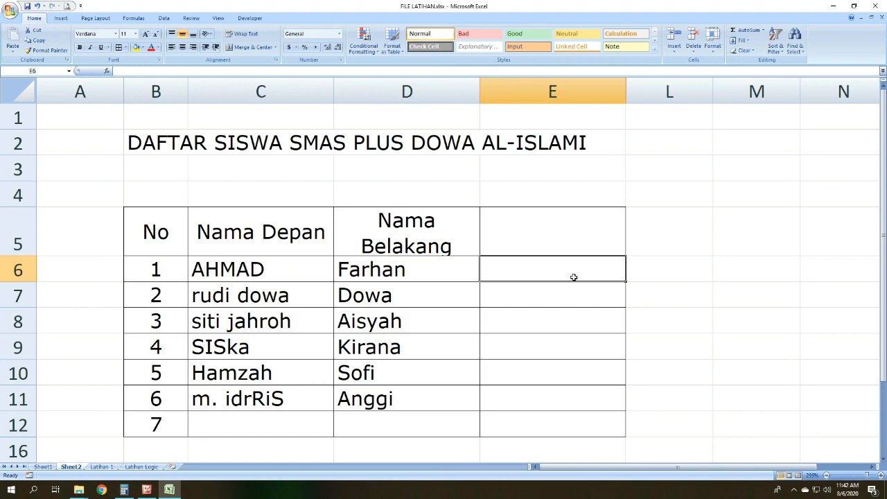
text(=)
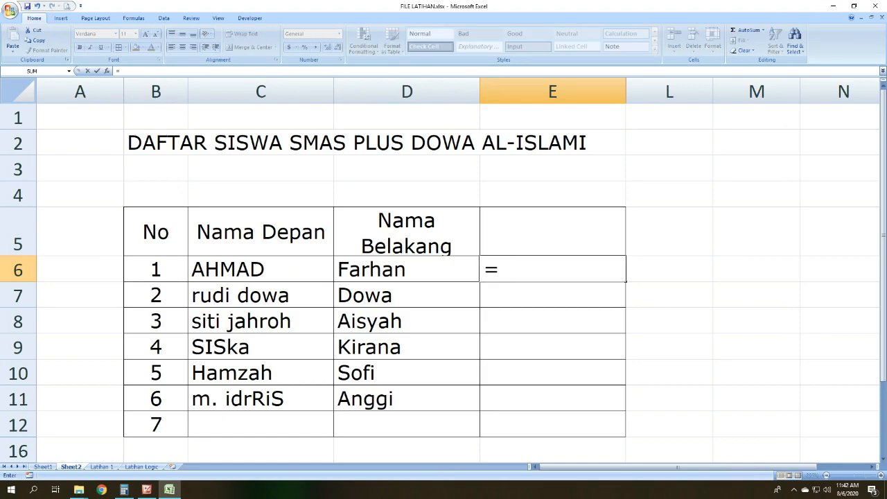
click(260, 262)
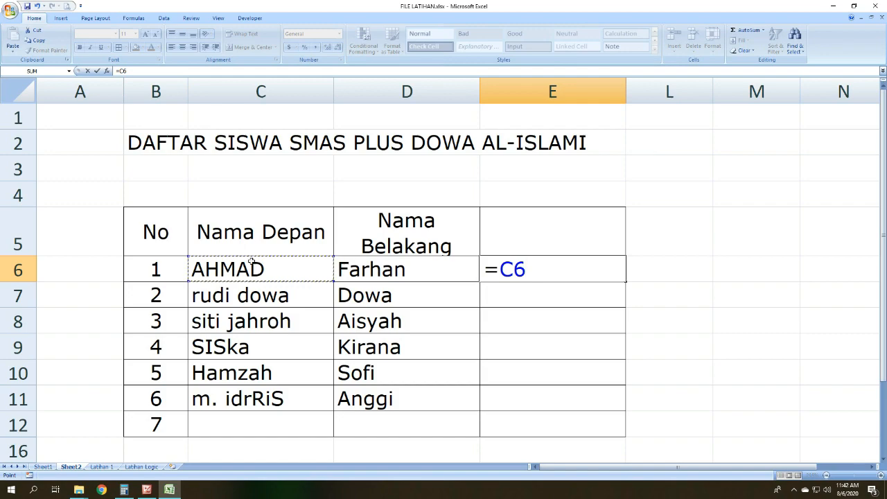
text(&&)
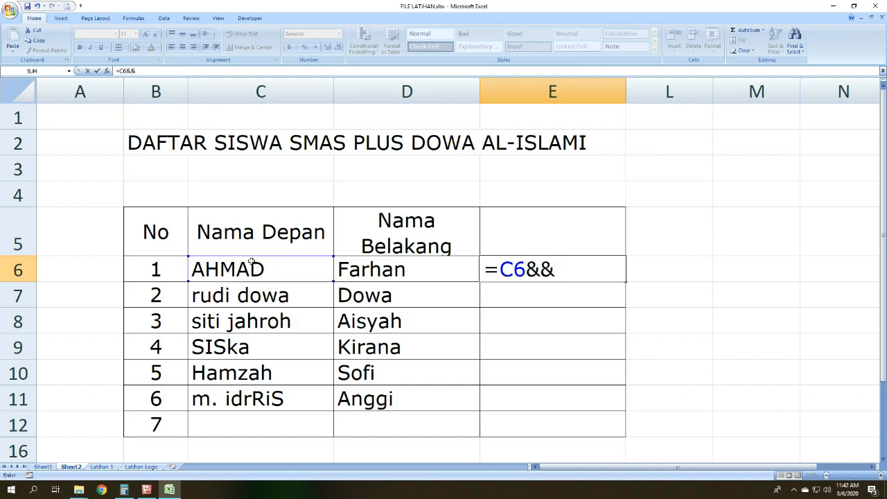
key(BackSpace)
key(BackSpace)
key(BackSpace)
key(BackSpace)
key(BackSpace)
text(=)
click(251, 262)
text(&)
click(393, 266)
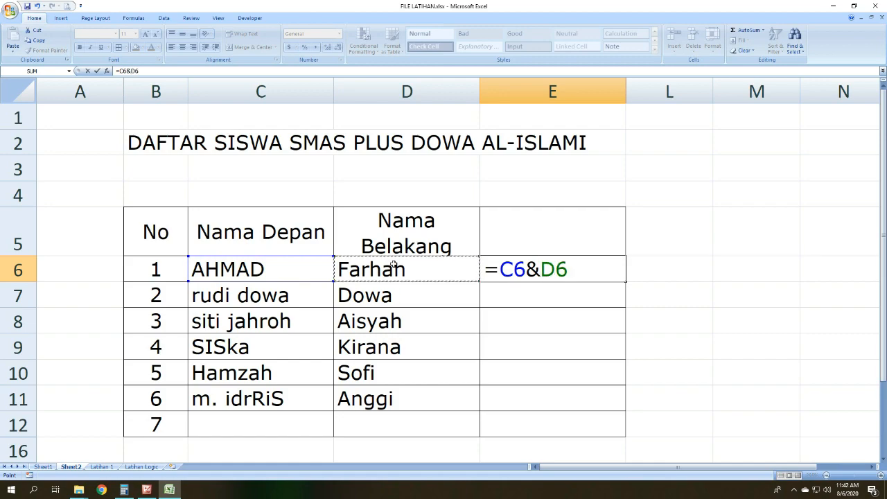
key(Return)
click(512, 273)
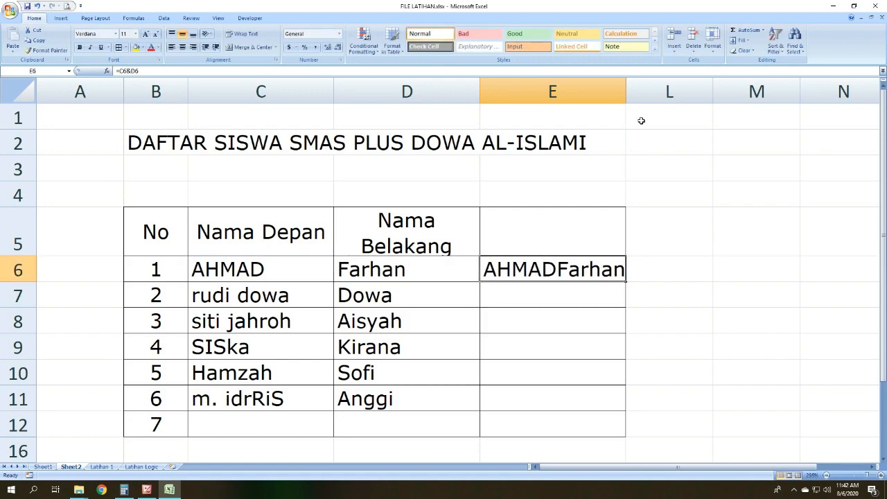
double_click(626, 92)
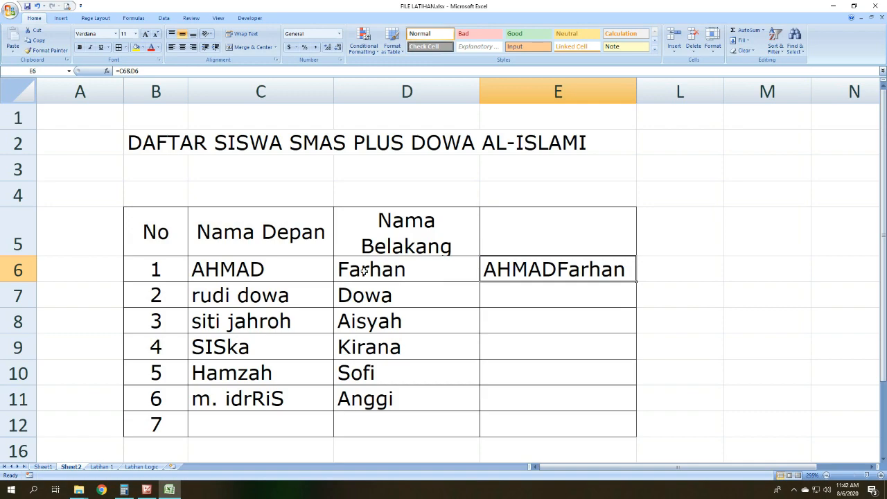
drag(244, 268, 423, 277)
click(516, 271)
click(595, 292)
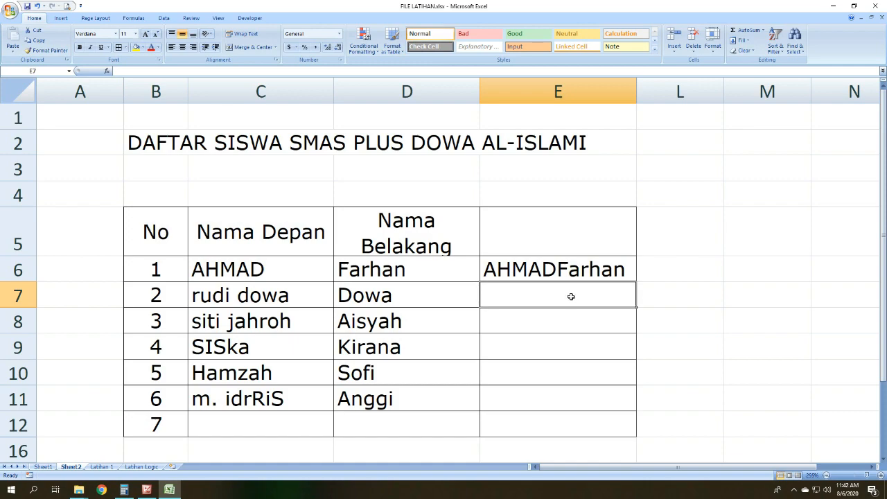
text(=)
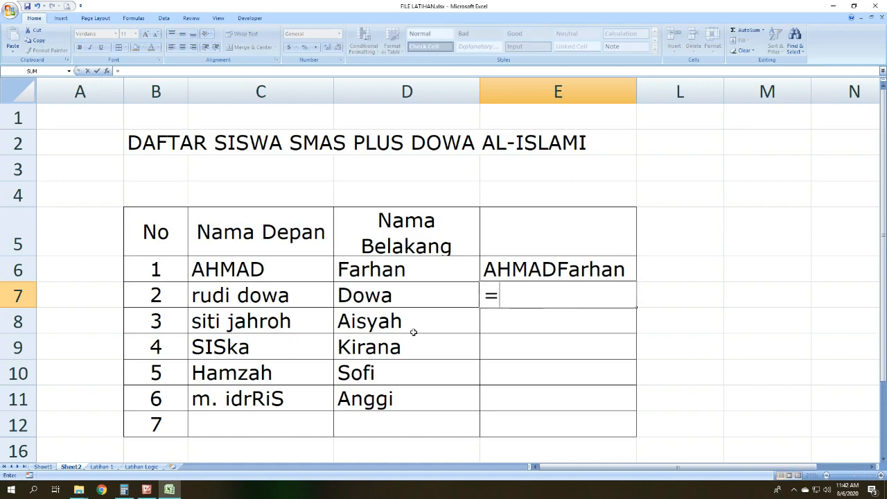
key(Escape)
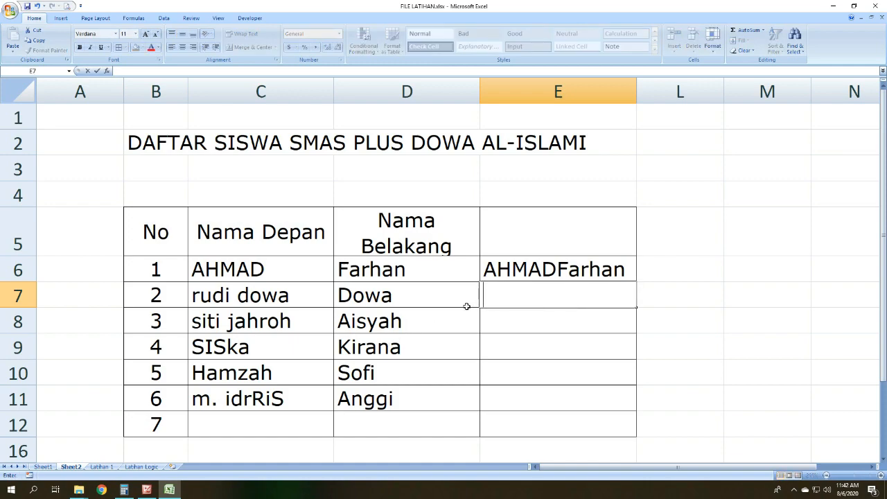
key(Return)
Step: Shorten the second and third students' entries in C7 and C8 to their single-word first names
click(257, 297)
text(rudi)
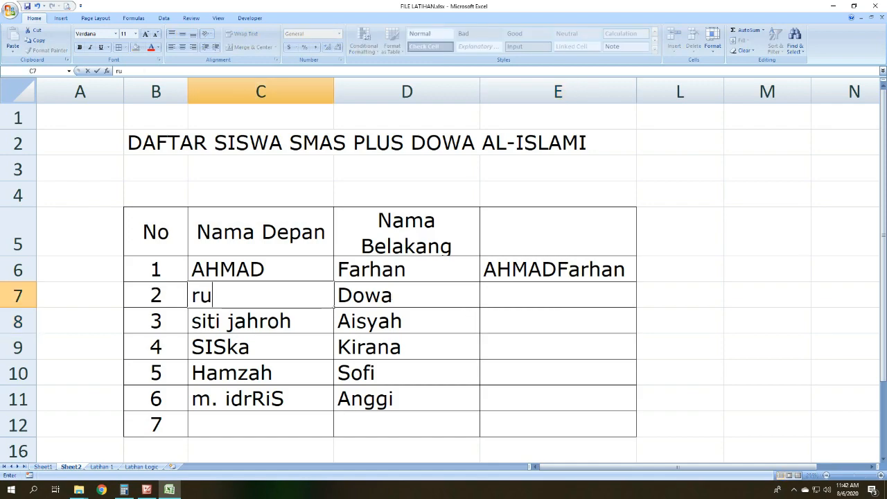
key(Return)
text(siti)
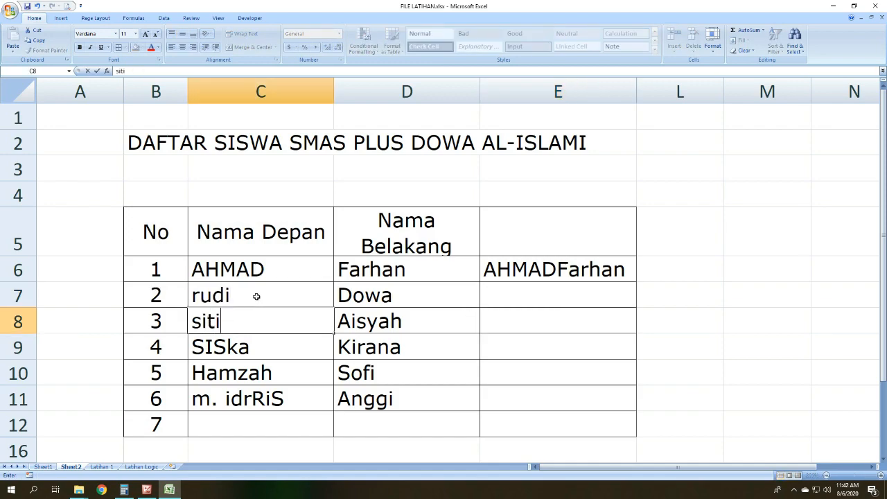
key(Return)
Step: Replace the sixth student's entry in C11 with a single-word first name in lowercase
click(276, 396)
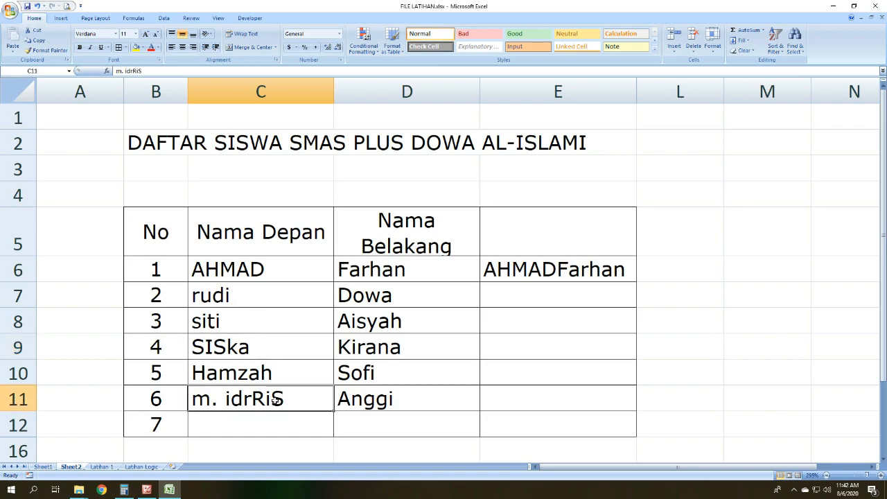
text(muhham)
key(BackSpace)
key(BackSpace)
key(BackSpace)
text(ammad)
key(Return)
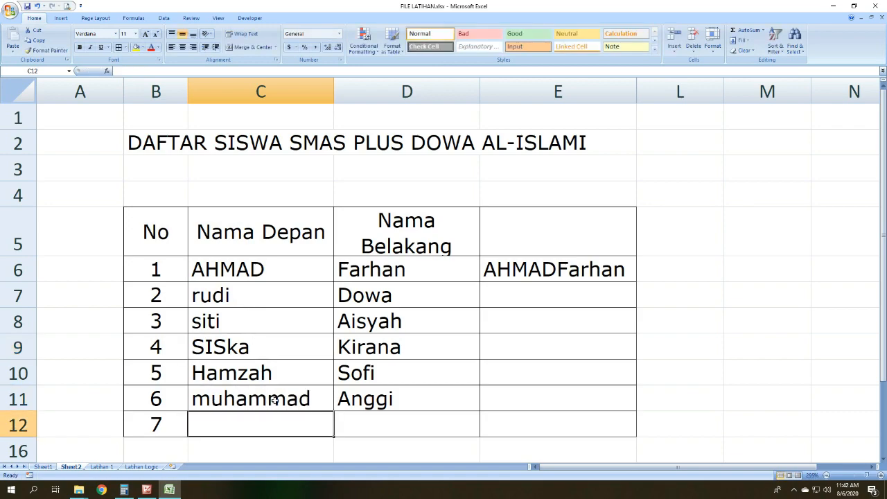
Step: Enter the formula =C7&D7 in E7 and fill it down to E11 for the remaining students
click(506, 299)
text(=)
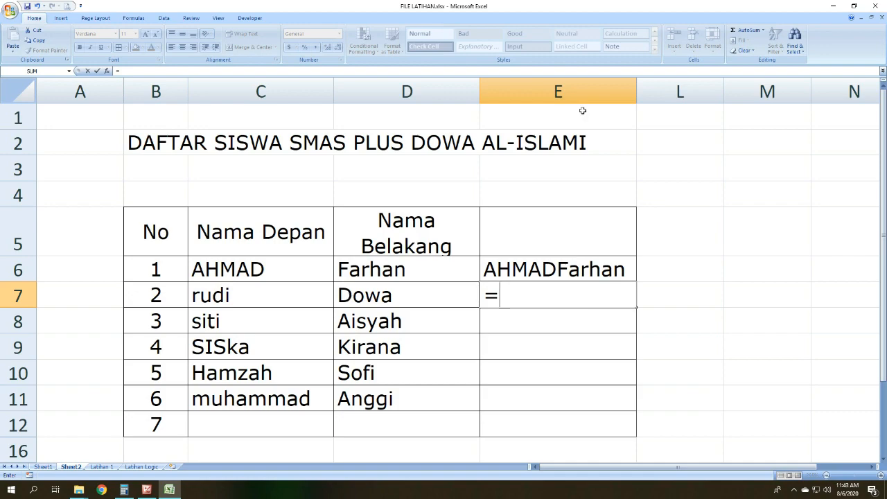
click(271, 294)
text(&)
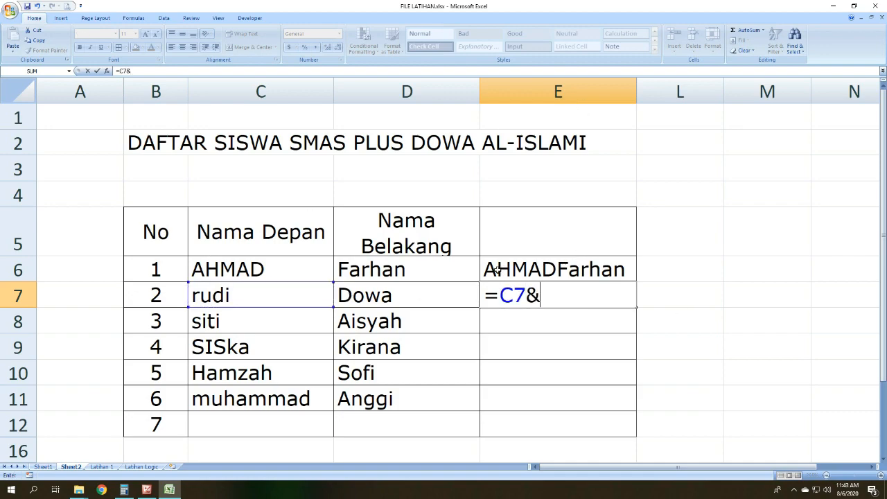
click(433, 298)
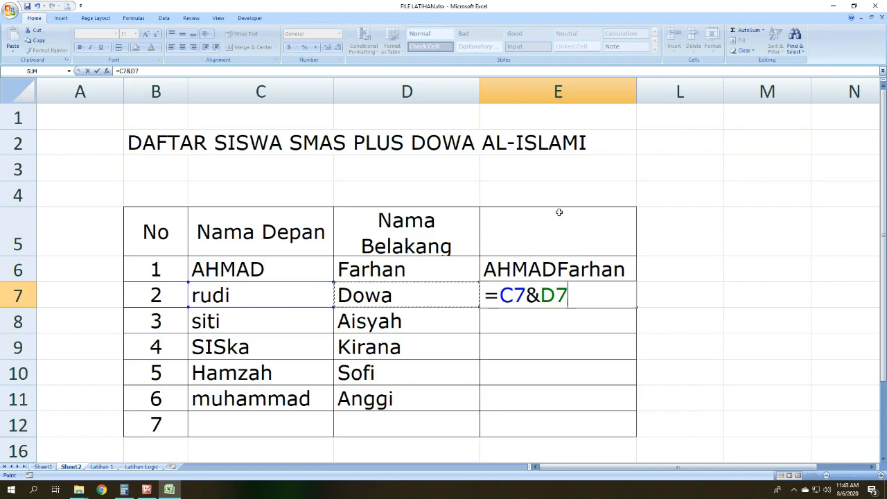
key(Return)
click(592, 292)
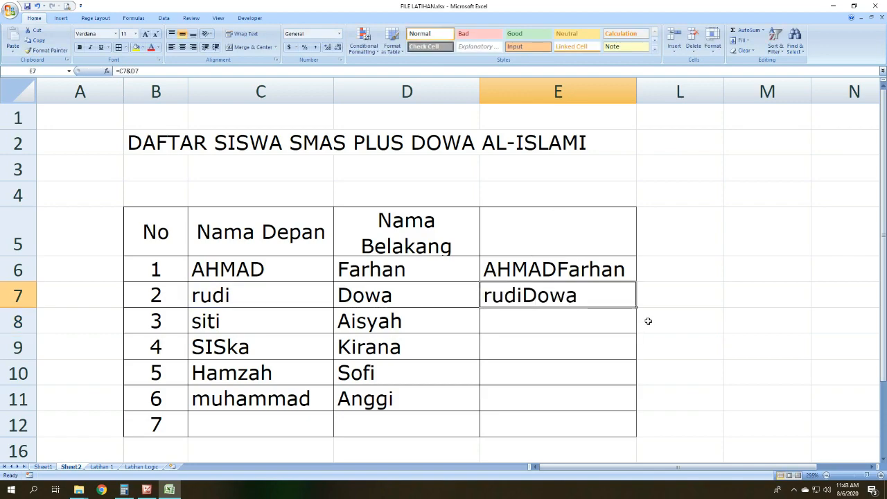
drag(636, 308, 638, 403)
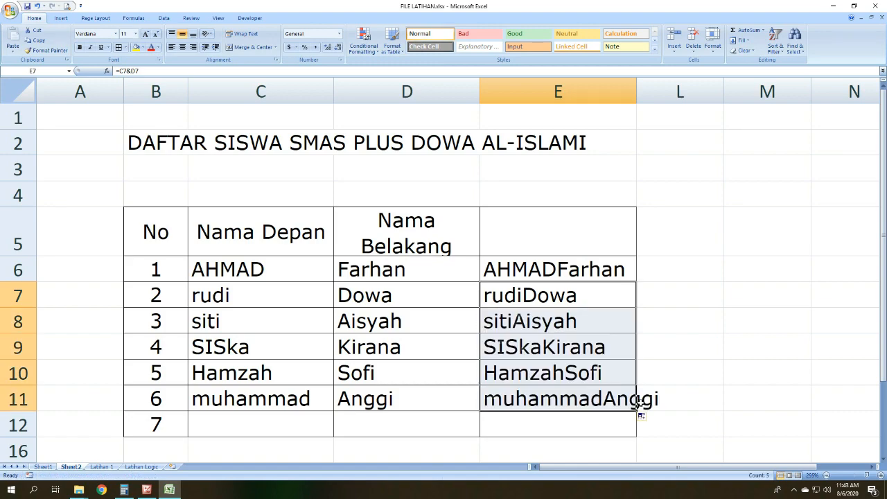
Step: Widen column E so that the longest joined name in E11 fits inside its cell
click(728, 343)
drag(635, 90, 669, 90)
click(659, 204)
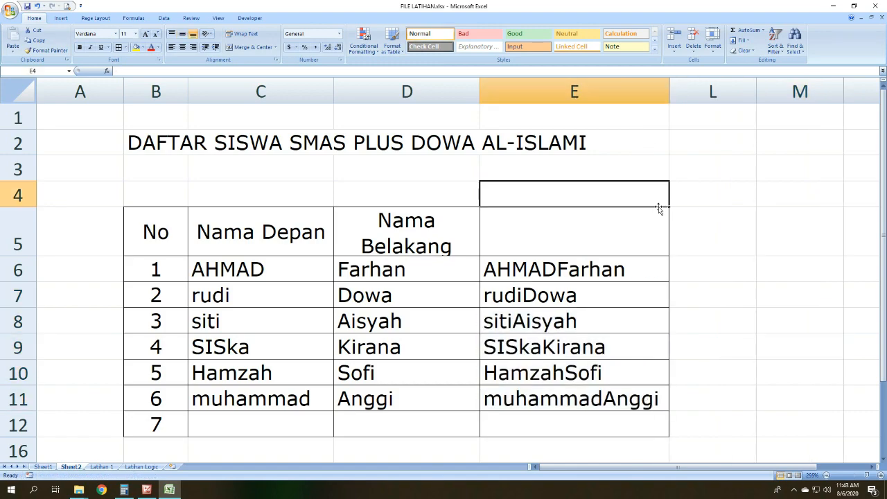
Step: Examine the joined name in E6 against the separate first and last names in C6 and D6
click(727, 220)
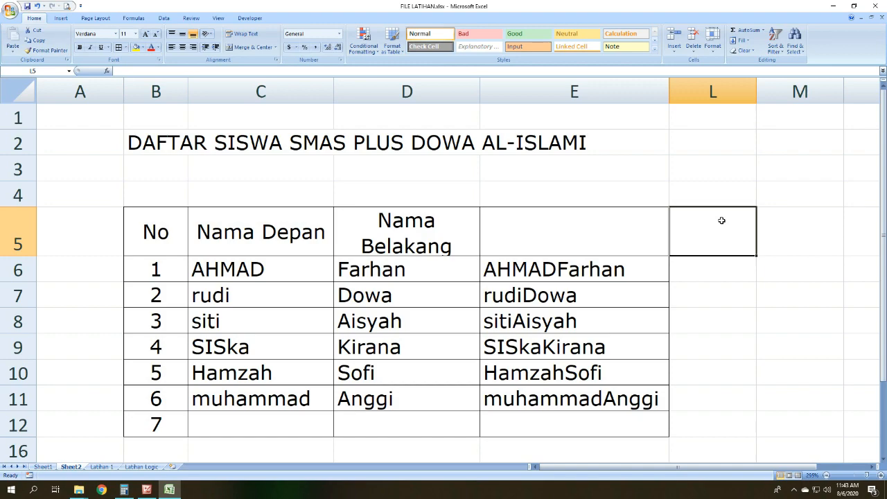
click(578, 274)
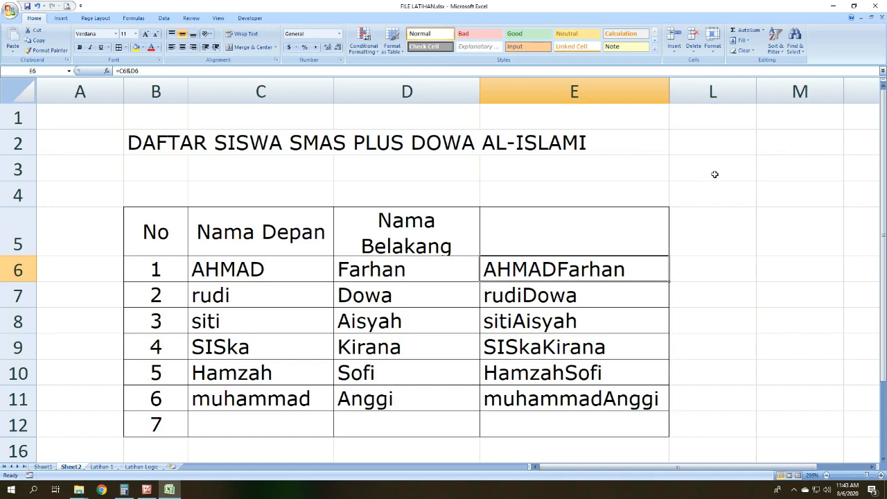
click(599, 218)
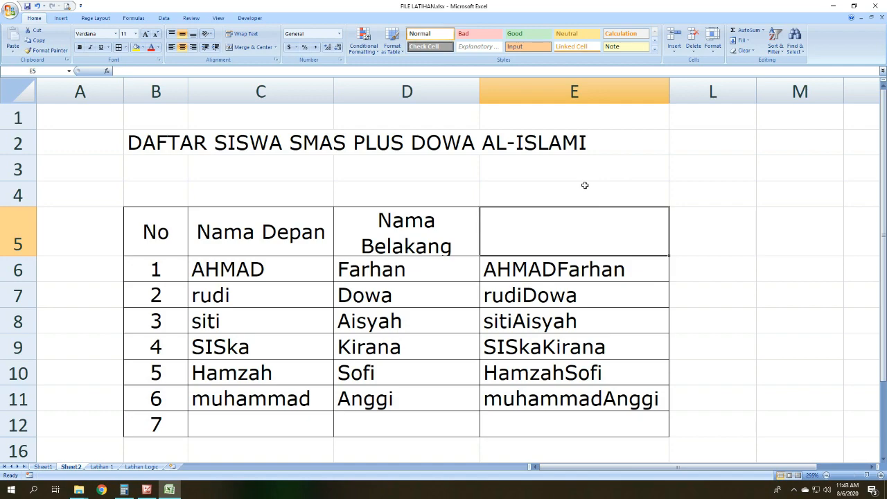
click(587, 278)
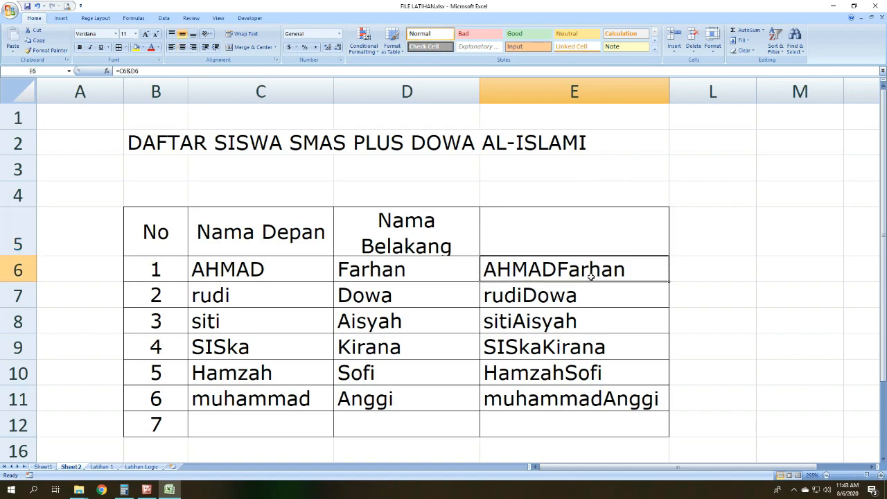
click(610, 310)
click(303, 272)
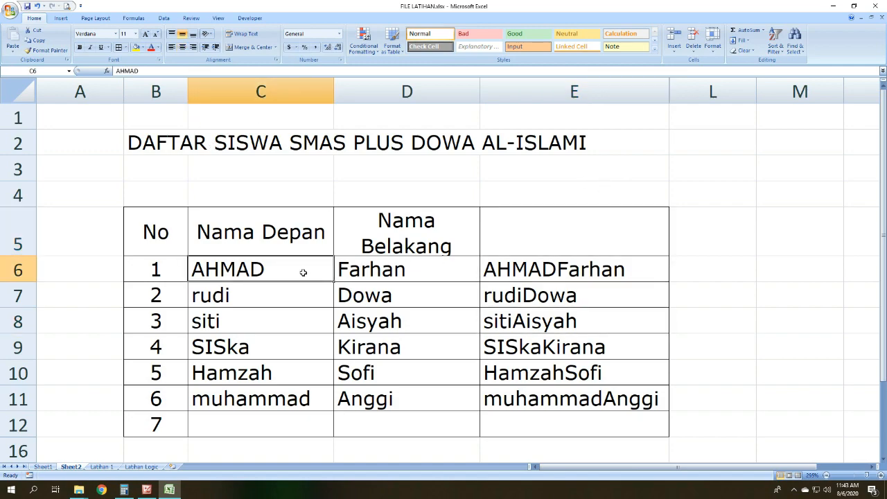
click(385, 270)
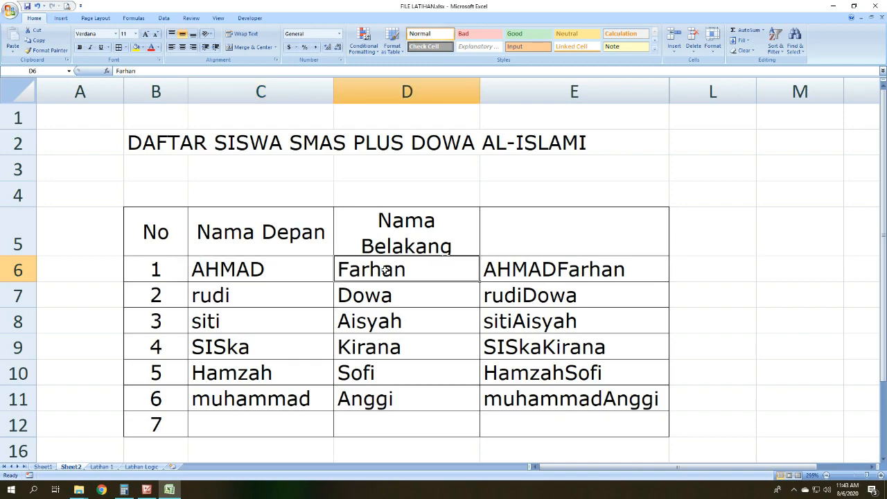
Step: Replace the formula in E6 with =C6&" "&D6 to put a space between the first and last names
click(587, 262)
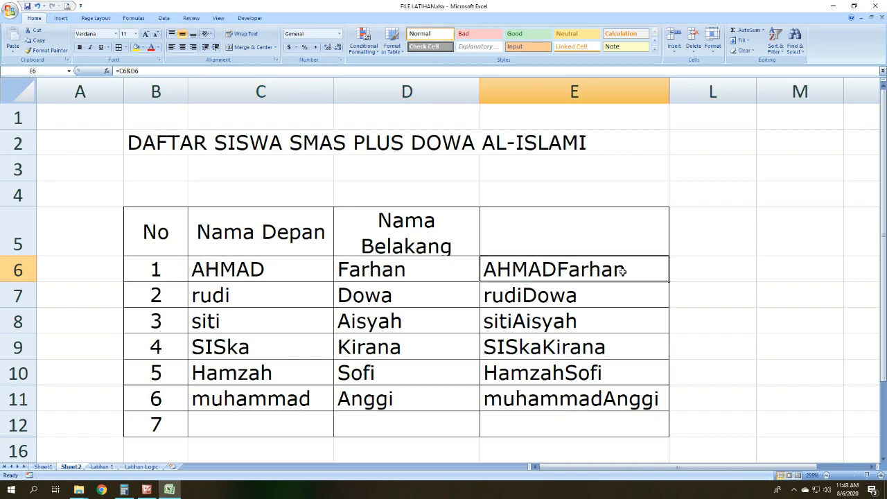
text(=)
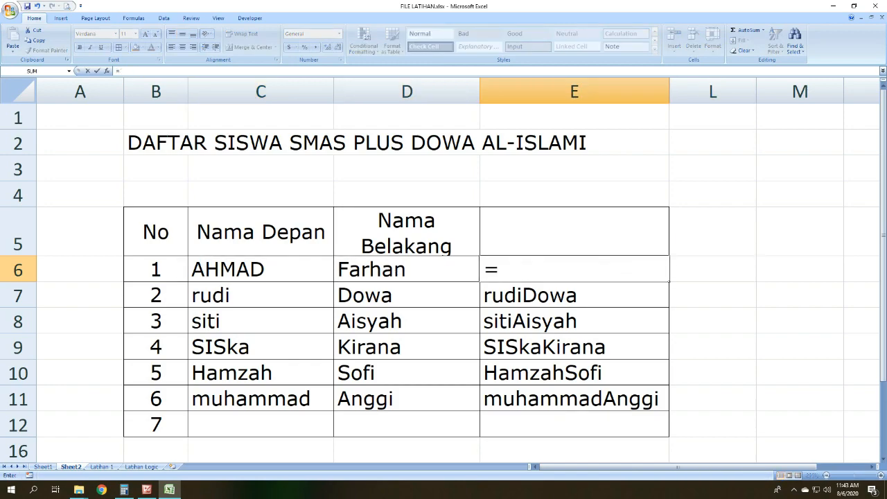
click(259, 269)
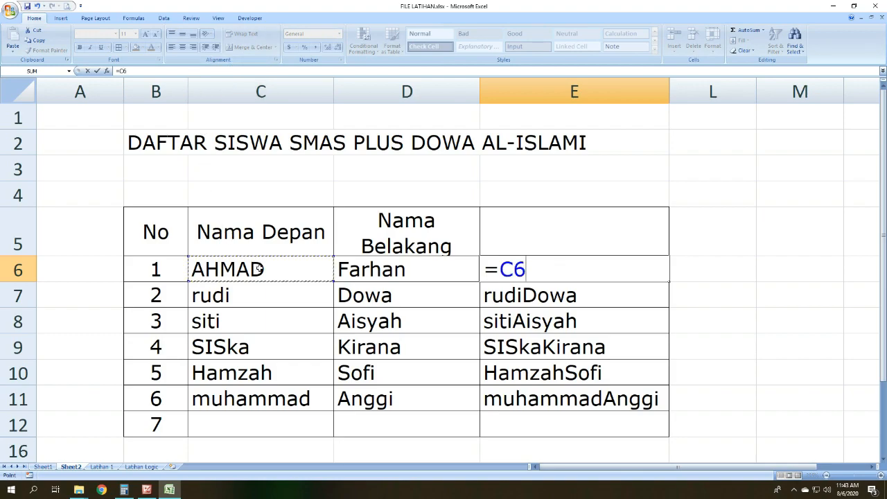
text(&)
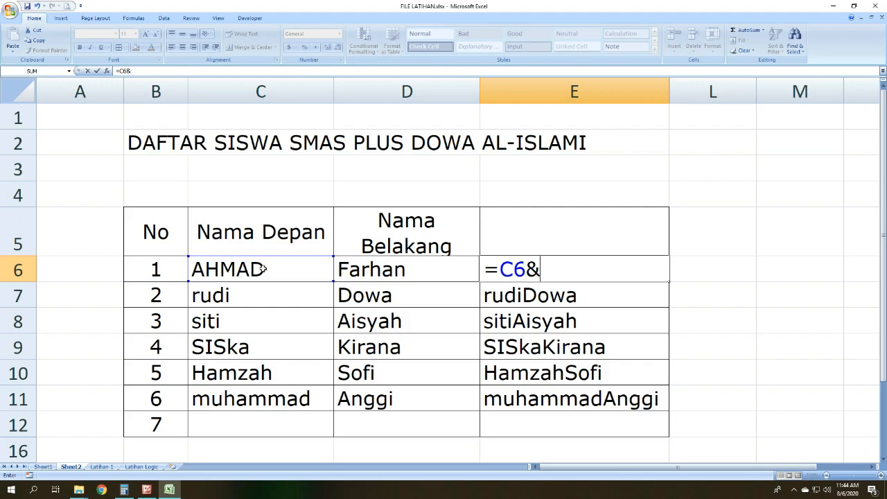
text(" ")
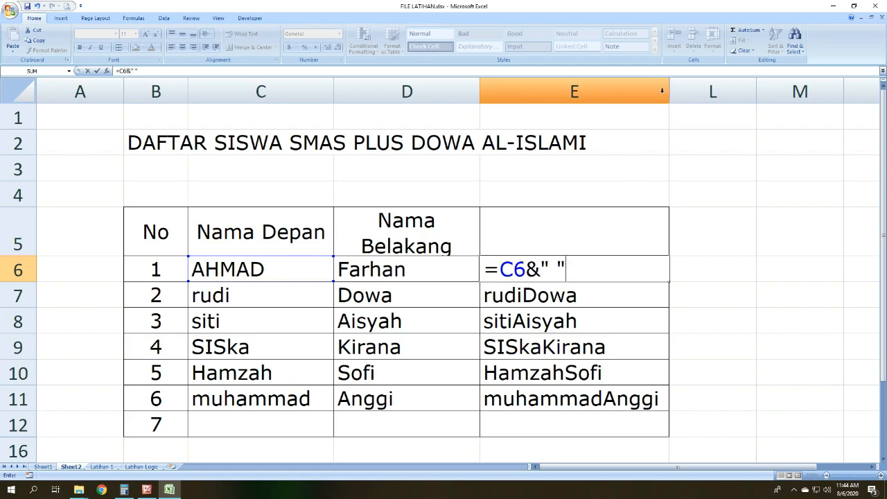
text(&)
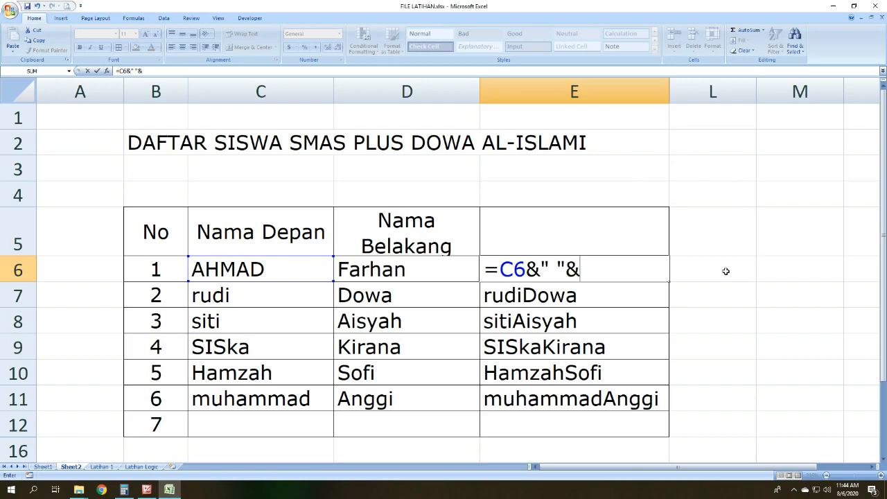
click(401, 269)
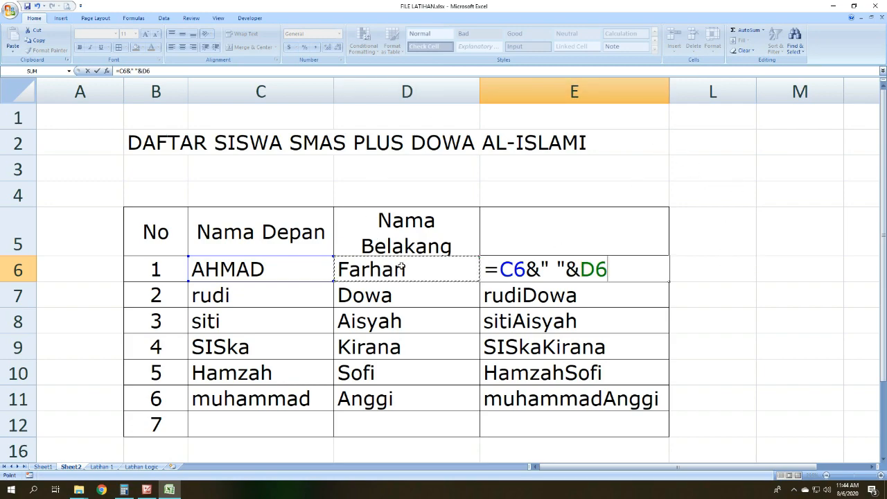
key(Return)
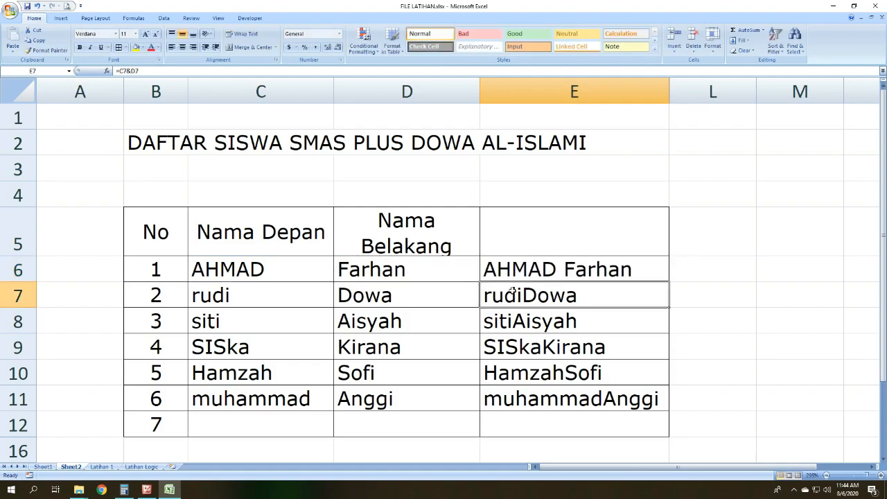
click(513, 269)
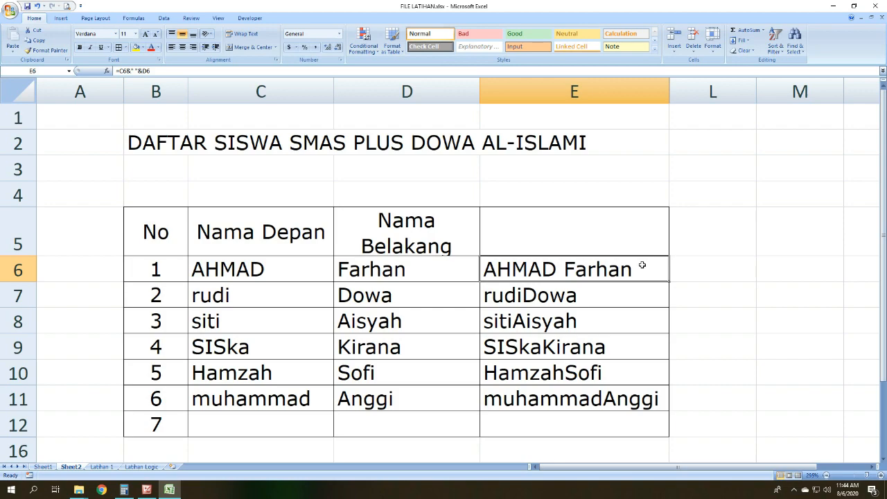
Step: Remove the equals sign from the formula in E6 so it shows as plain text, and compare it with C6 and D6
key(F2)
key(BackSpace)
key(Return)
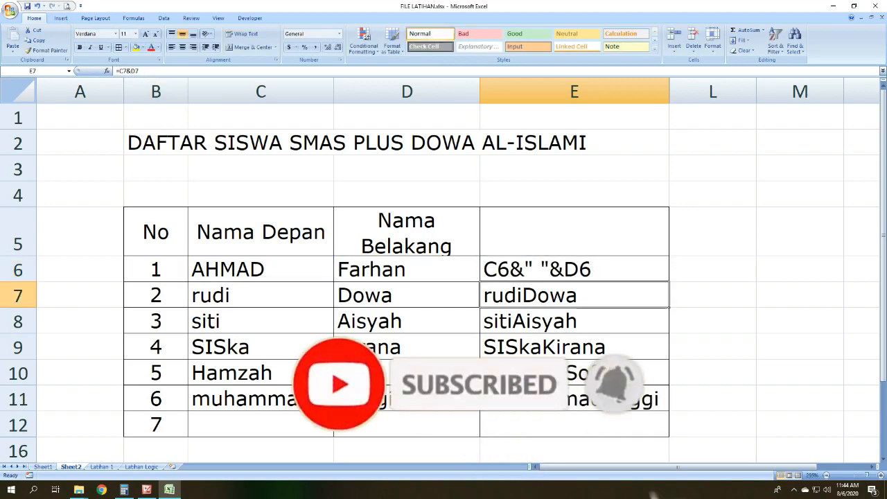
click(570, 269)
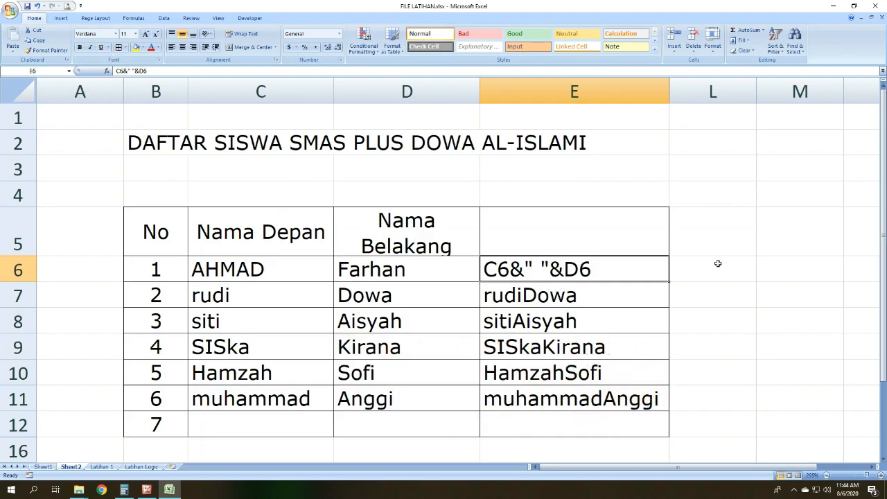
click(254, 269)
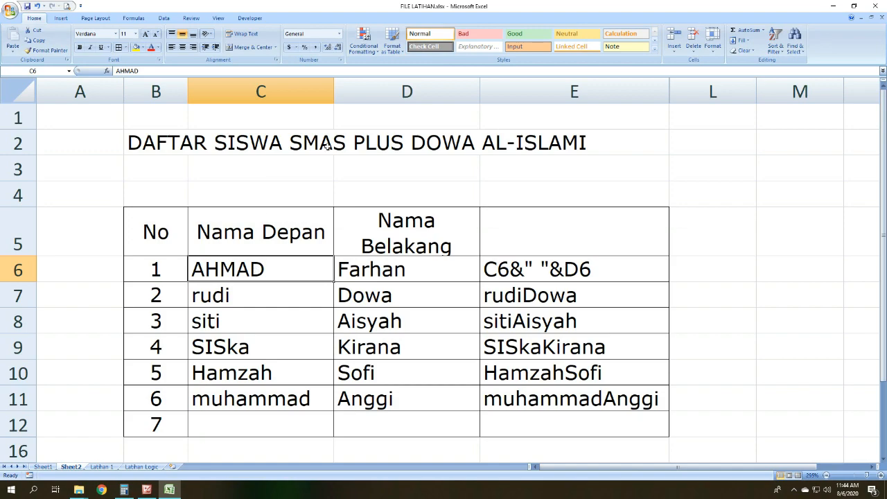
click(535, 271)
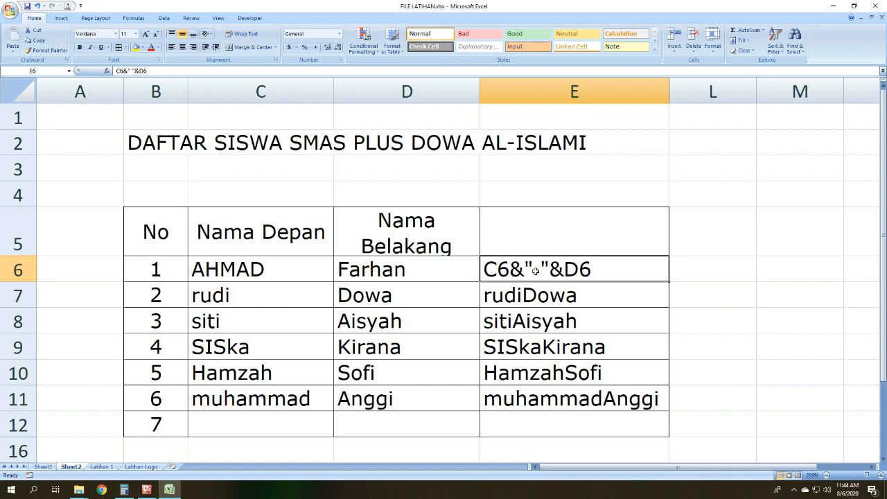
click(392, 278)
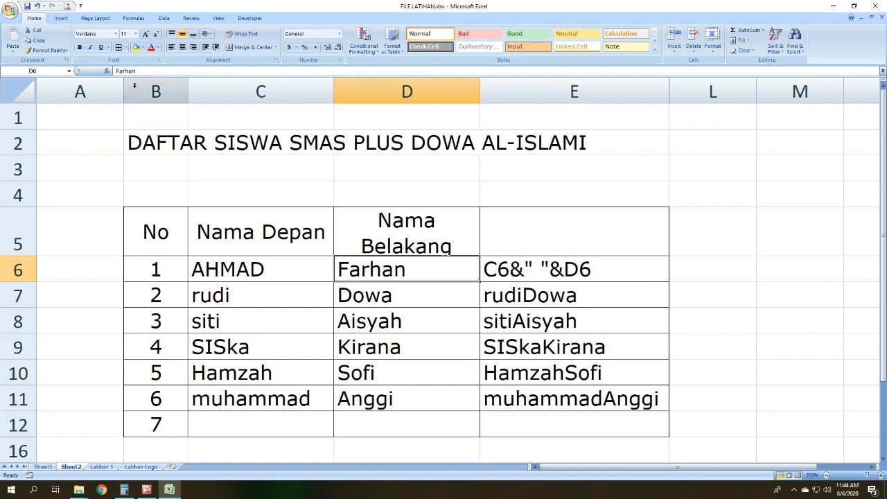
Step: Restore the equals sign at the start of E6 so it reads =C6&" "&D6
key(Right)
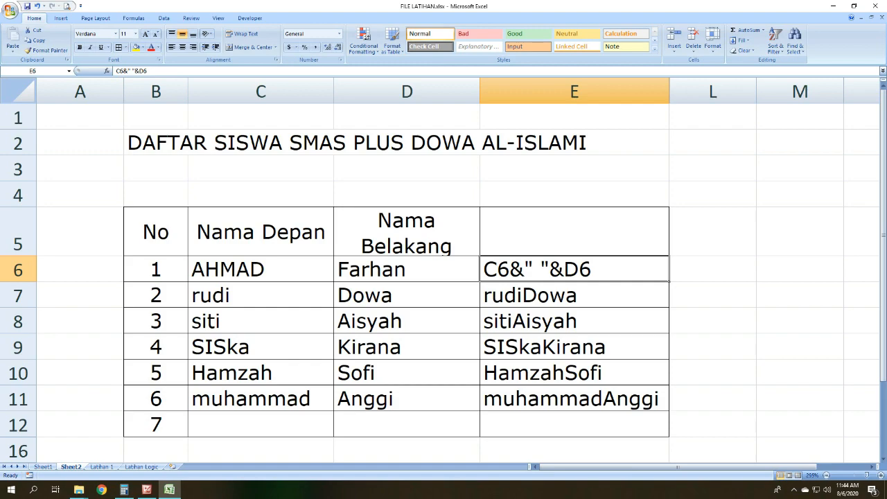
key(F2)
key(Home)
text(=)
key(Return)
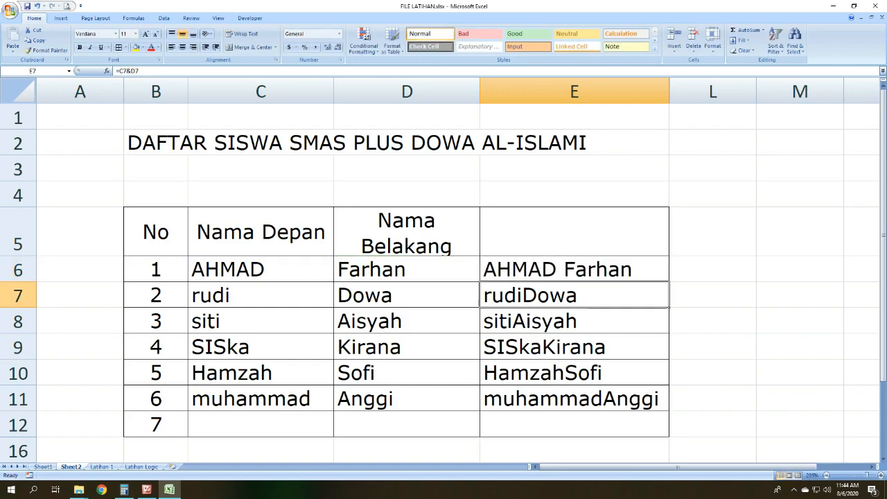
Step: Replace the formula in E7 with =C7&","&D7 to join the first and last names with a comma
click(594, 269)
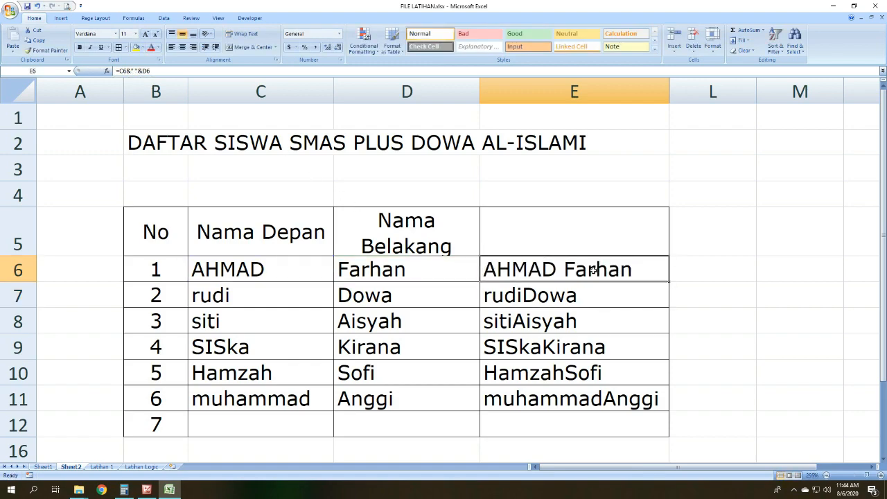
click(545, 291)
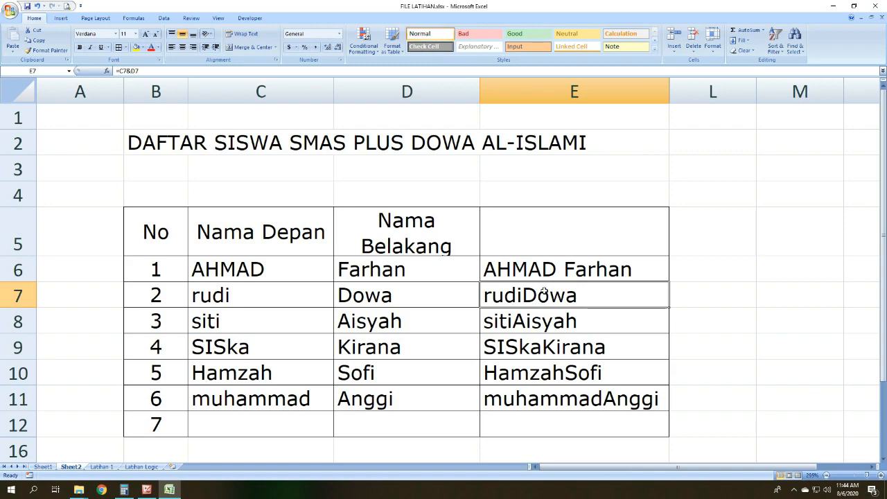
drag(147, 71, 112, 73)
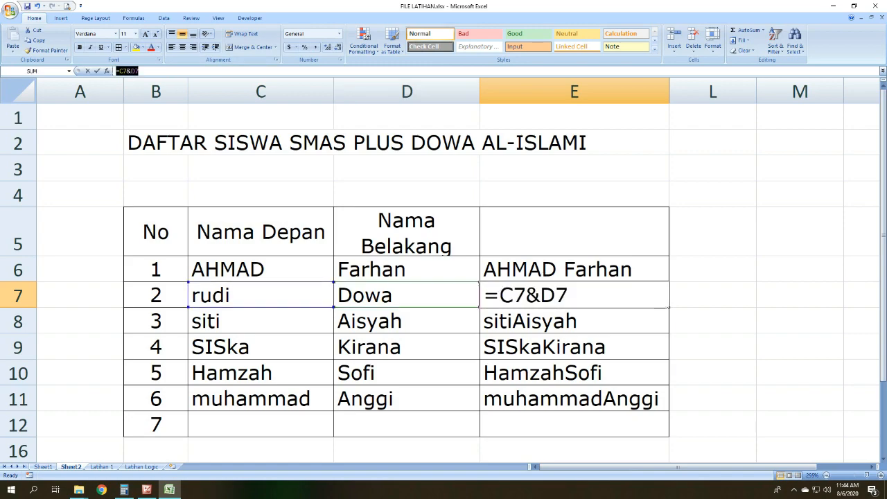
text(=)
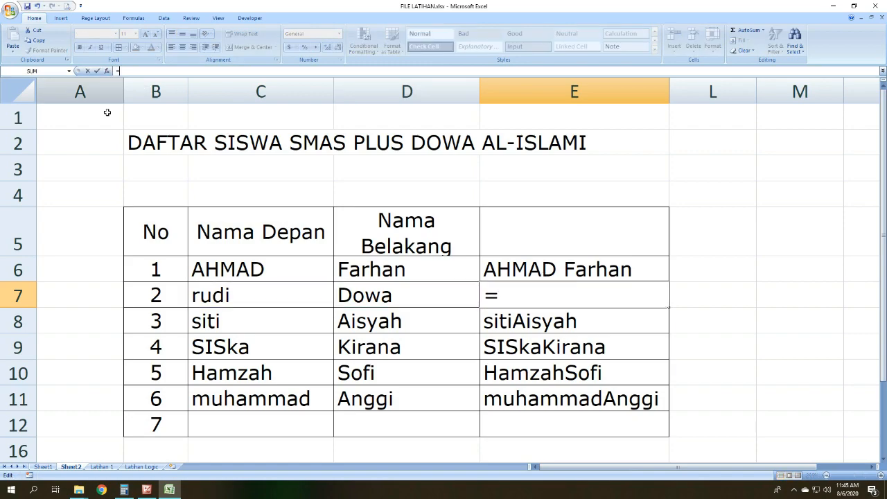
click(236, 298)
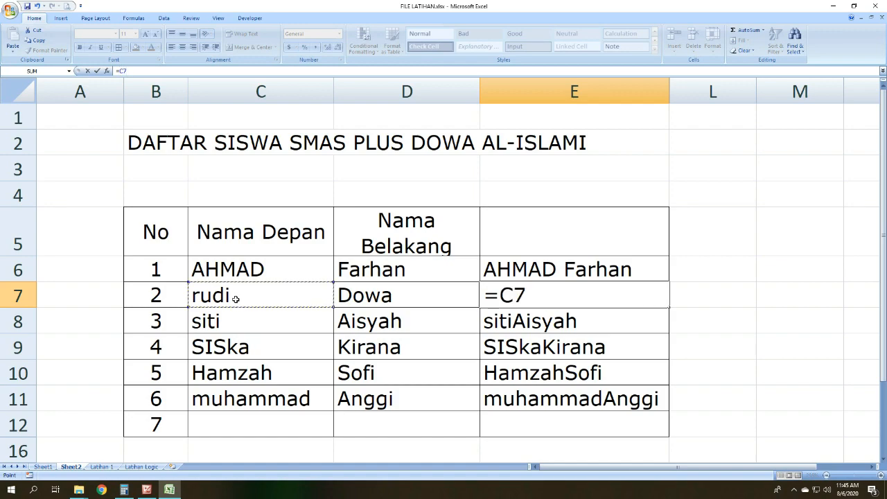
text(7)
key(BackSpace)
text(&)
text(","&)
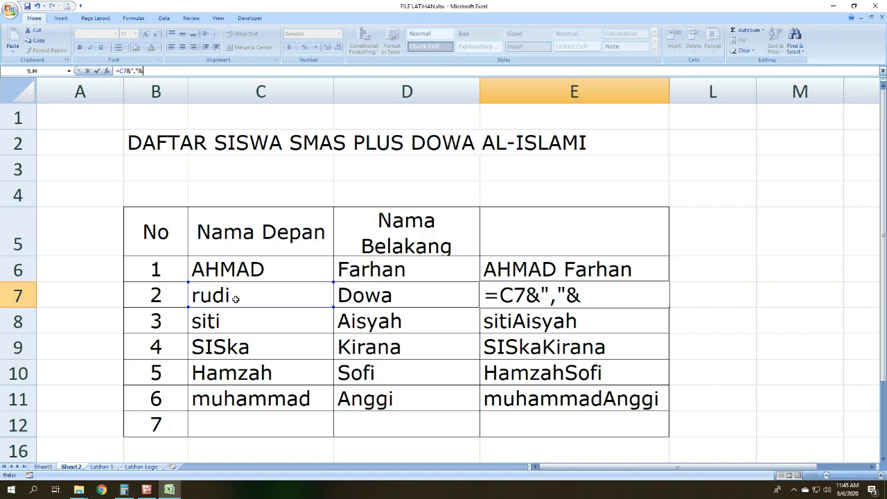
click(369, 294)
key(Return)
click(607, 293)
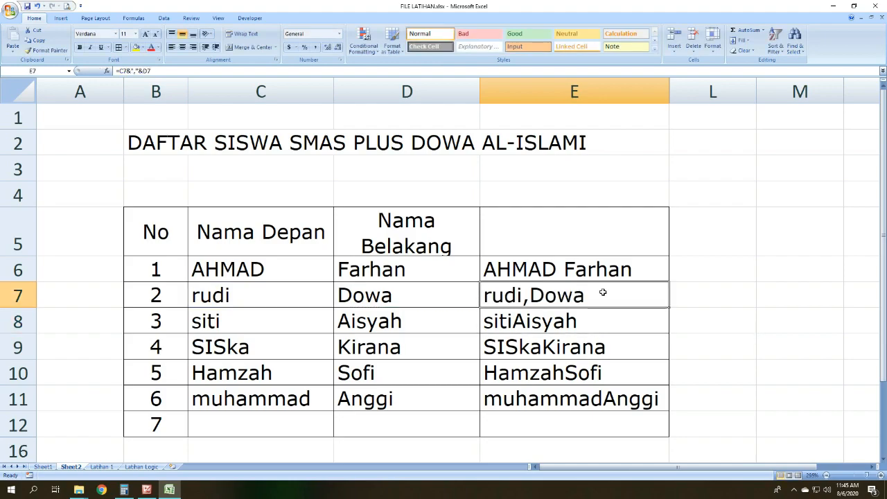
Step: Replace the formula in E7 with =C7&" "&D7 to separate the two names with a space
drag(151, 71, 116, 72)
key(BackSpace)
text(=)
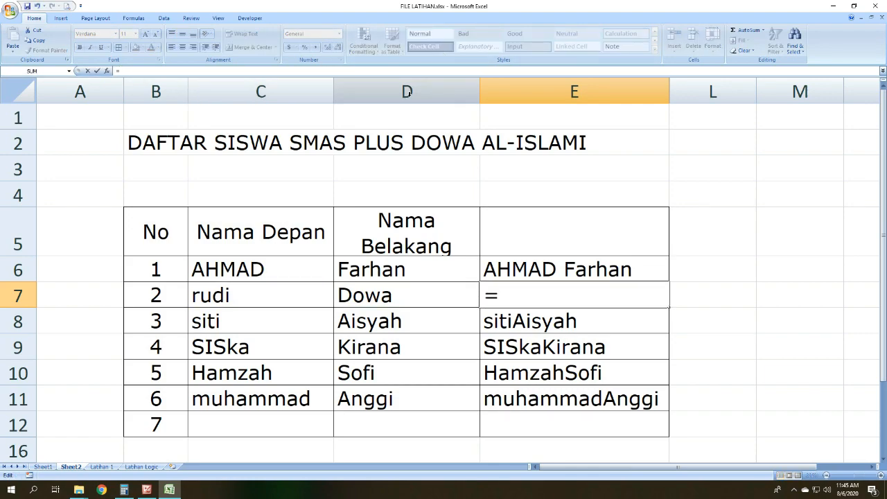
click(248, 294)
text(&)
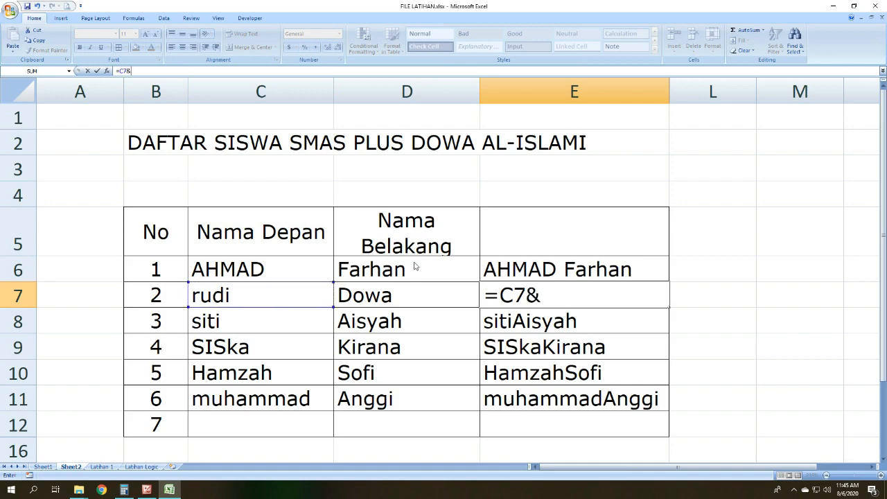
text(" "&)
click(393, 292)
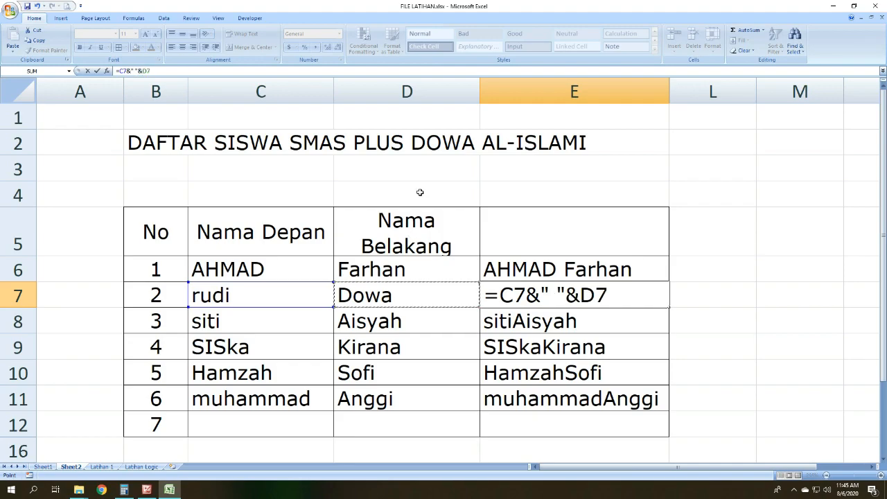
key(Return)
click(600, 290)
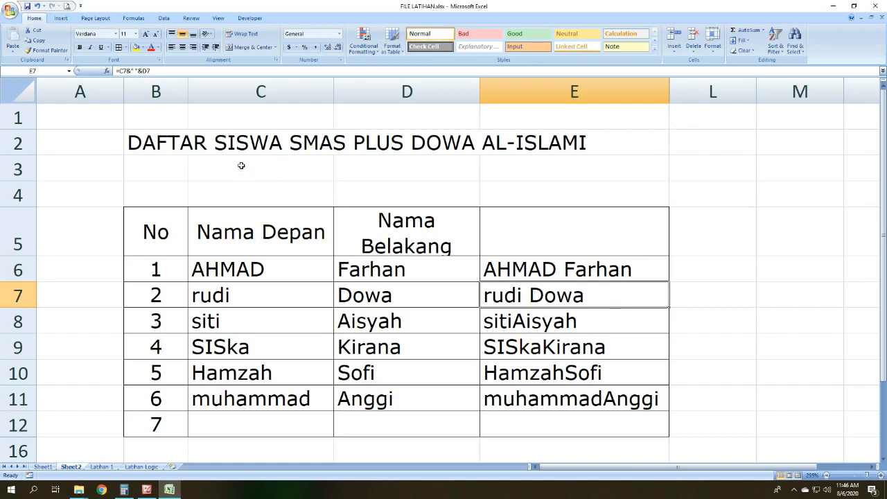
Step: Overwrite E7 with the formula =C7&4&D7 to put the number 4 between the names
text(=)
click(280, 285)
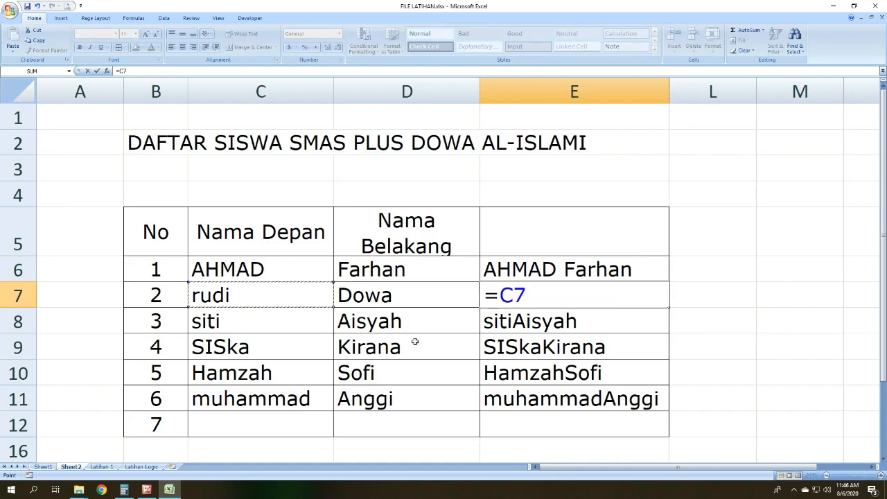
text(&4)
text(&)
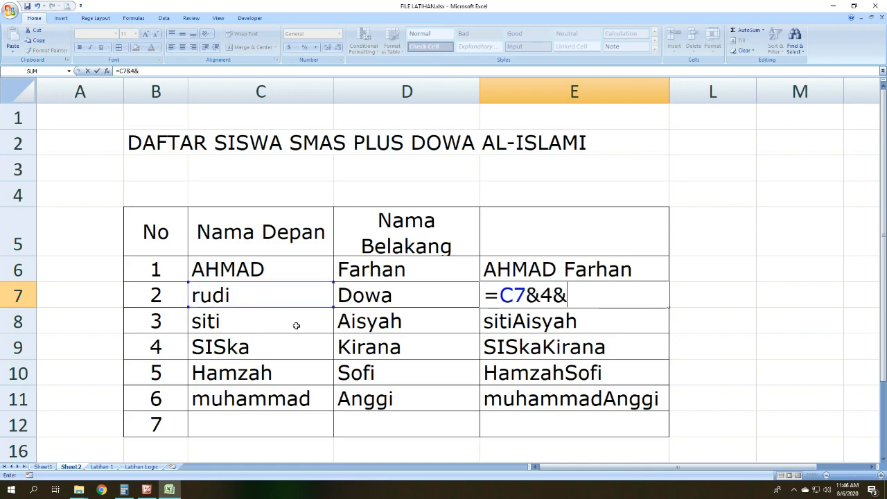
click(375, 295)
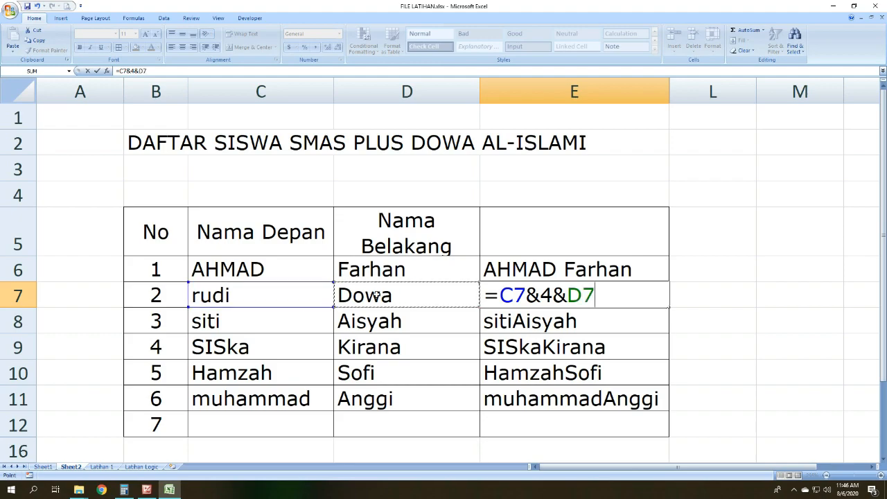
key(Return)
click(560, 295)
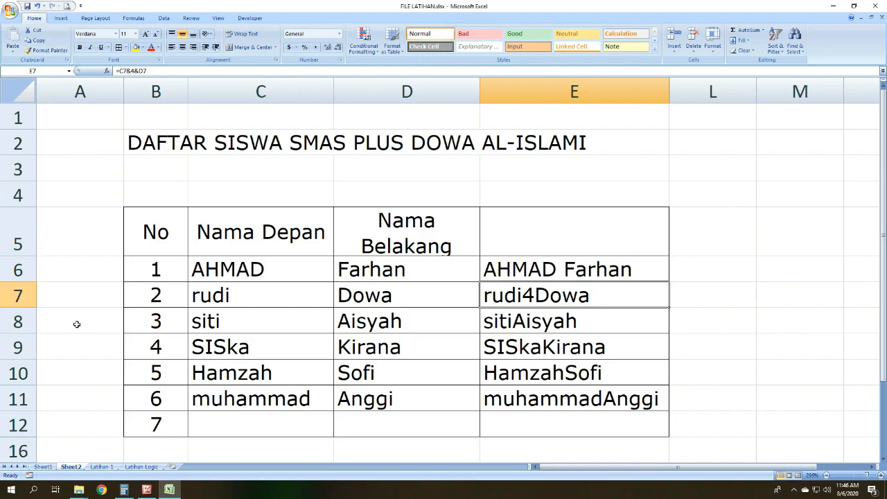
Step: Clear E7 and fill the spaced-name formula from E6 down to E11
drag(148, 70, 116, 71)
key(BackSpace)
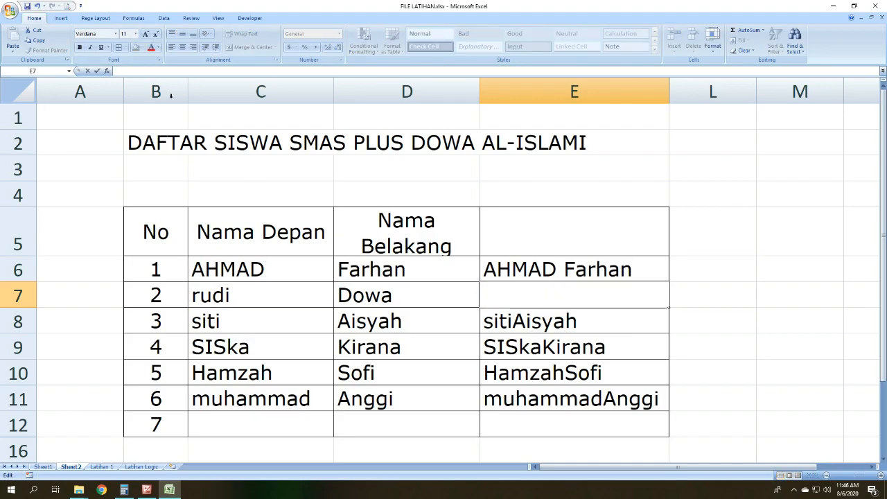
key(Return)
key(Return)
click(570, 264)
drag(669, 282, 668, 400)
click(720, 354)
click(760, 238)
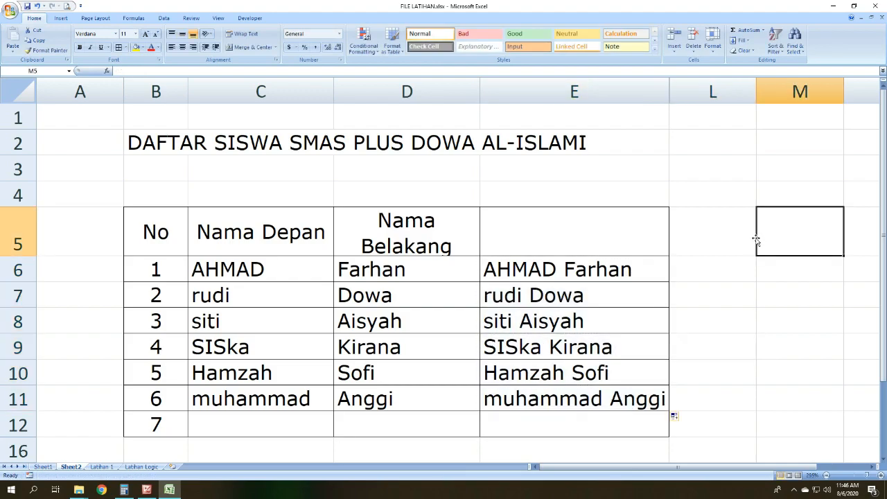
Step: Enter the column heading LENGKAP in E5 above the joined names
click(543, 270)
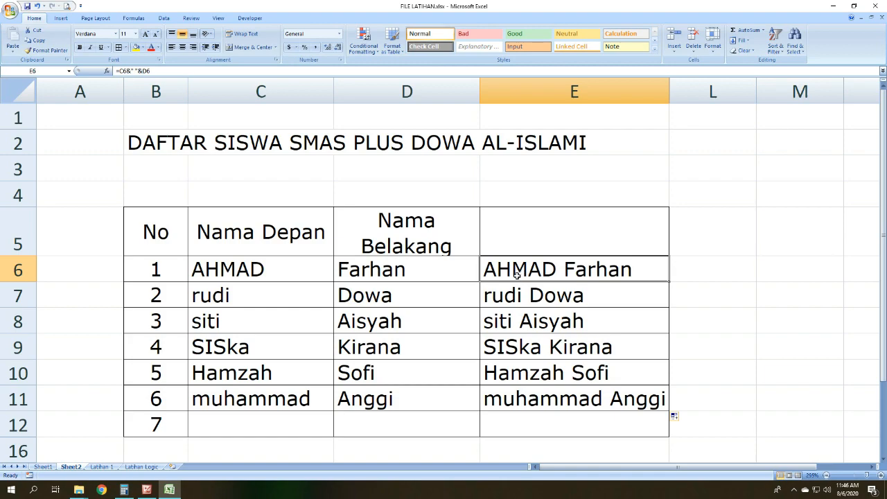
click(560, 239)
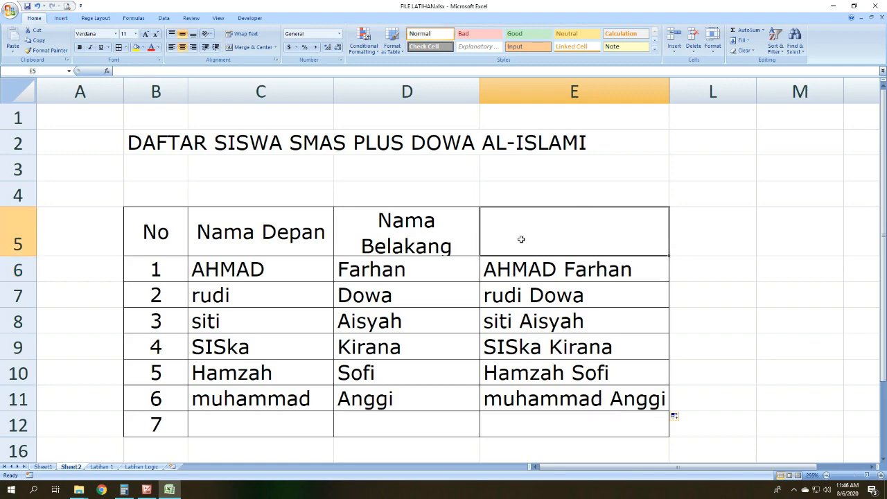
text(LENGKASPL)
key(BackSpace)
key(BackSpace)
key(BackSpace)
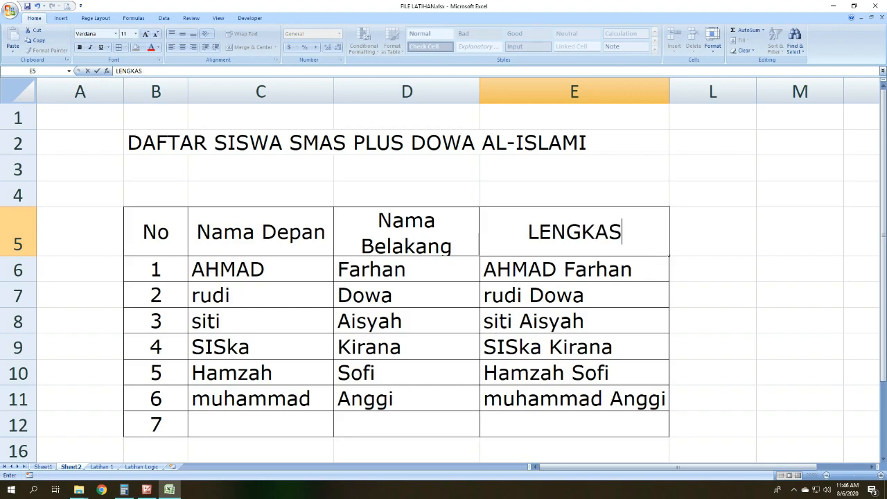
click(510, 230)
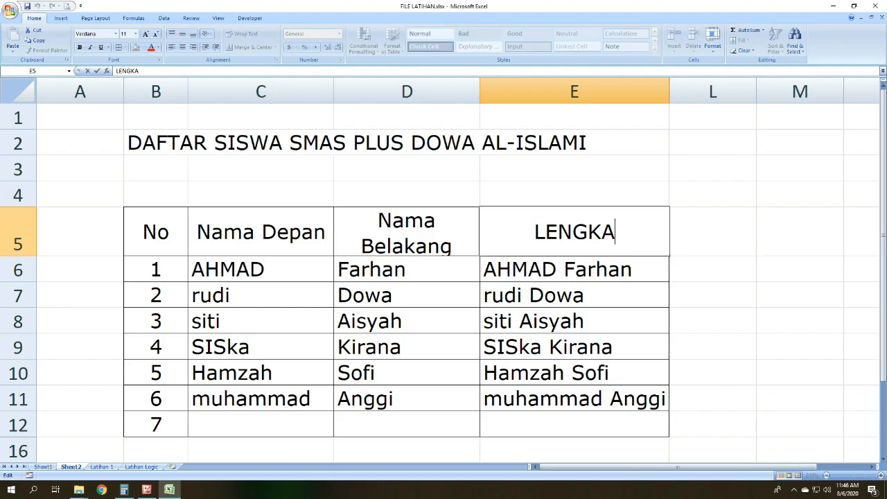
text(P)
key(Return)
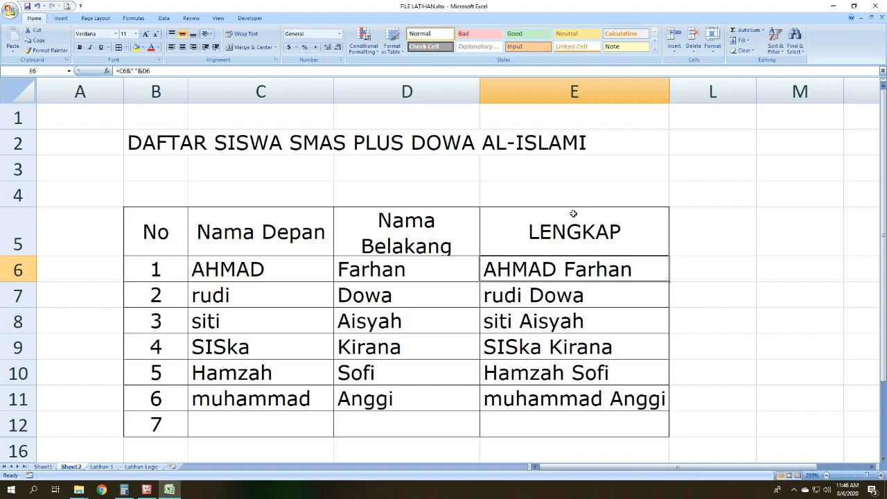
Step: Select the joined names in E6:E11 and check the text formula list in Picture Manager before returning to Excel
drag(570, 267, 566, 393)
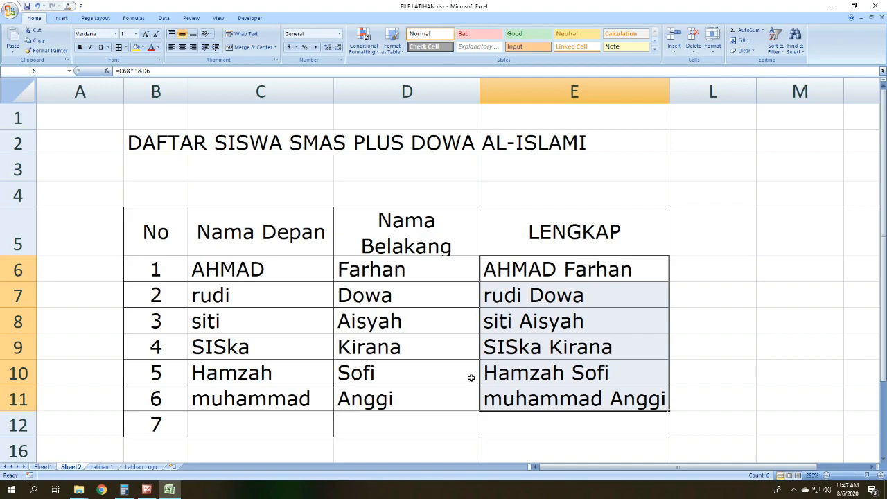
click(146, 489)
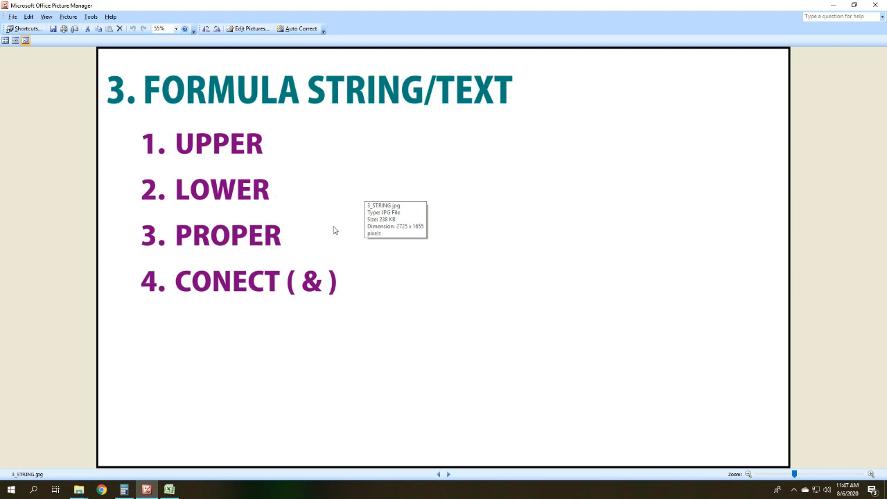
click(169, 490)
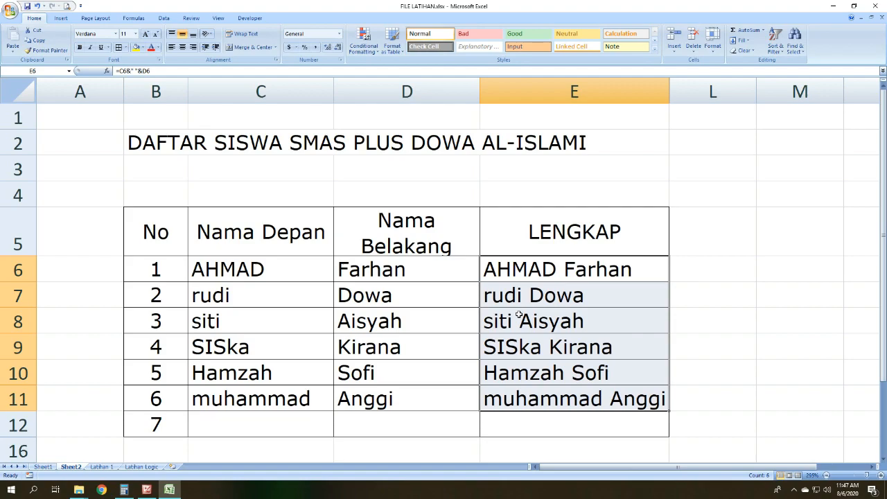
Step: Overwrite E6 with the formula =LOWER(C6&" "&D6) to join the first student's names in lowercase
text(=)
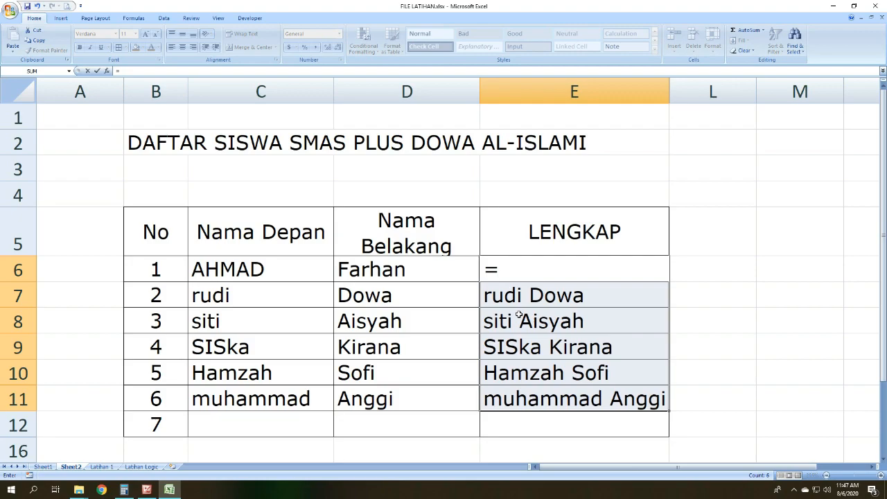
text(LOWER()
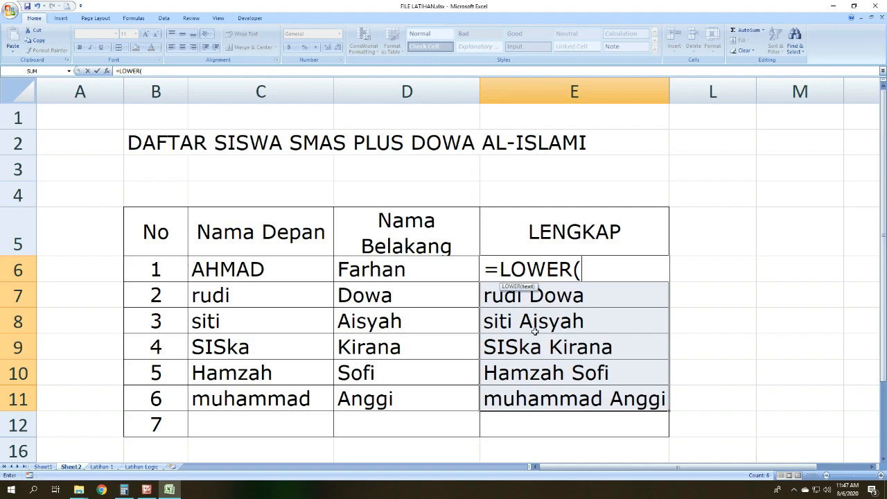
click(232, 269)
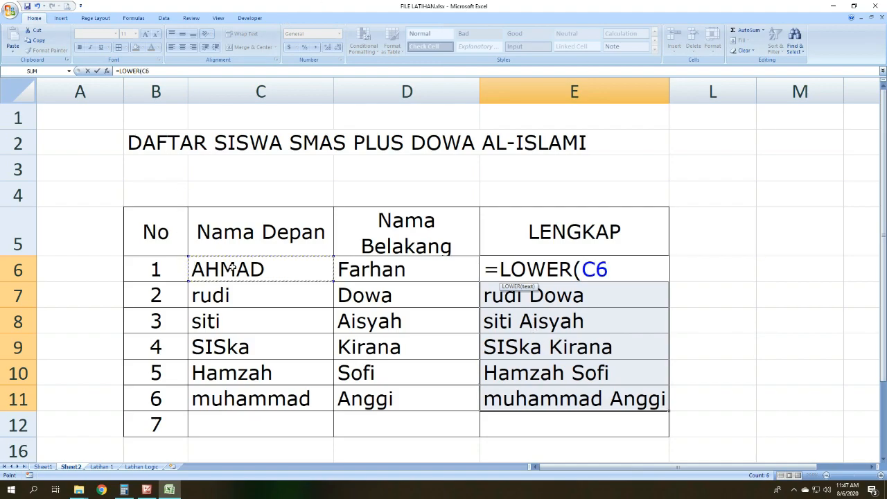
text(&" ")
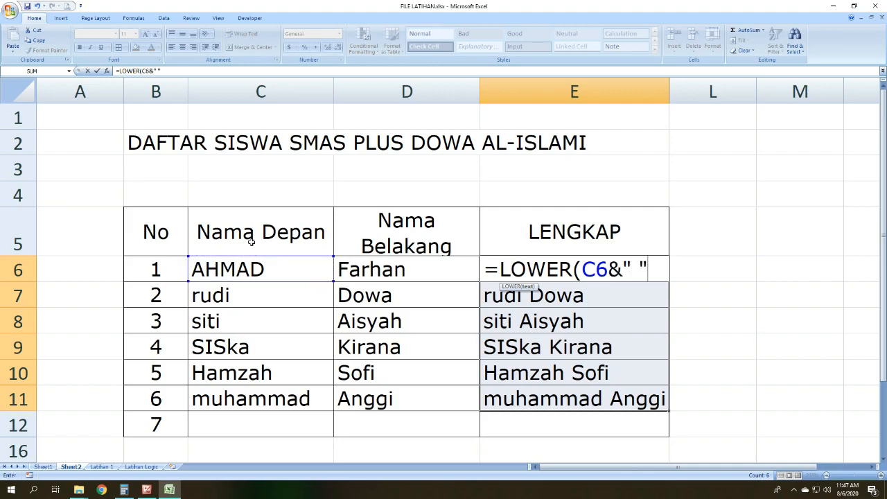
text(&)
click(416, 262)
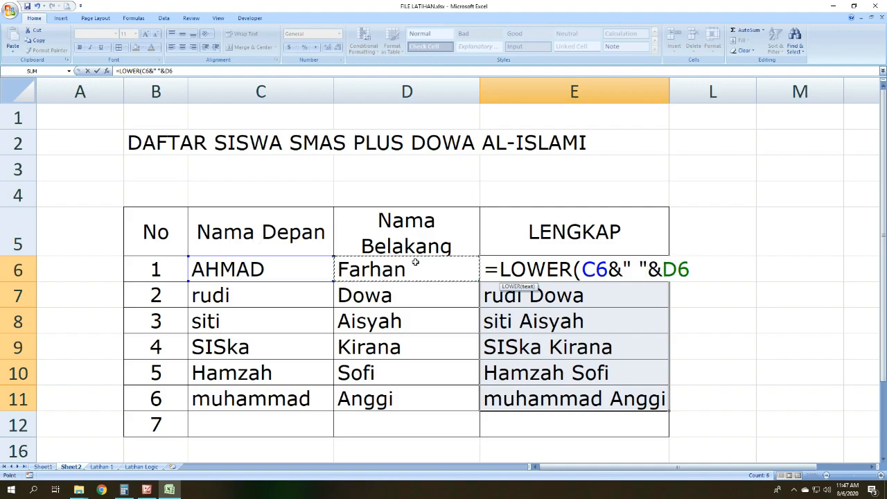
text())
key(Return)
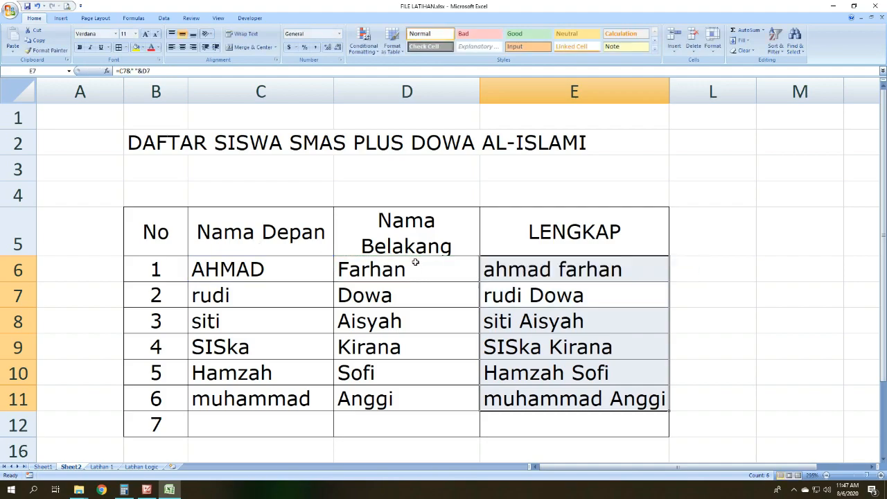
Step: Compare the source names in C6:D6 with the joined name in E6, and check the row 7 names
click(242, 275)
click(409, 271)
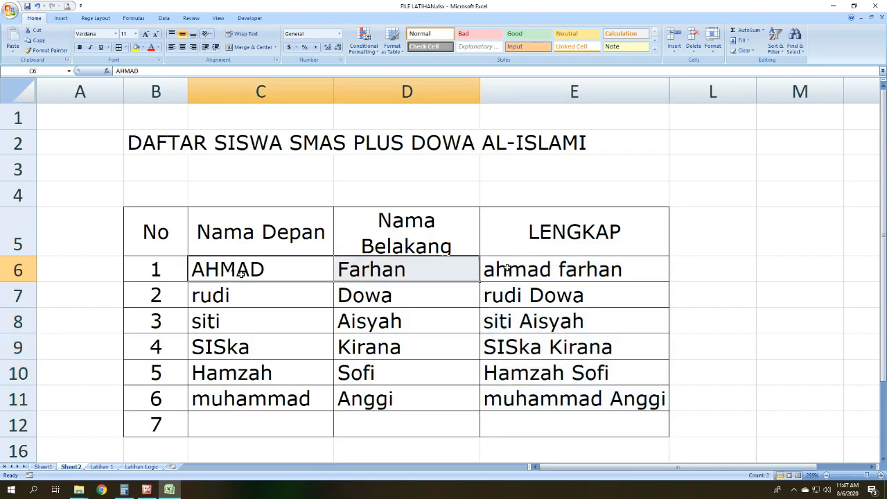
click(531, 269)
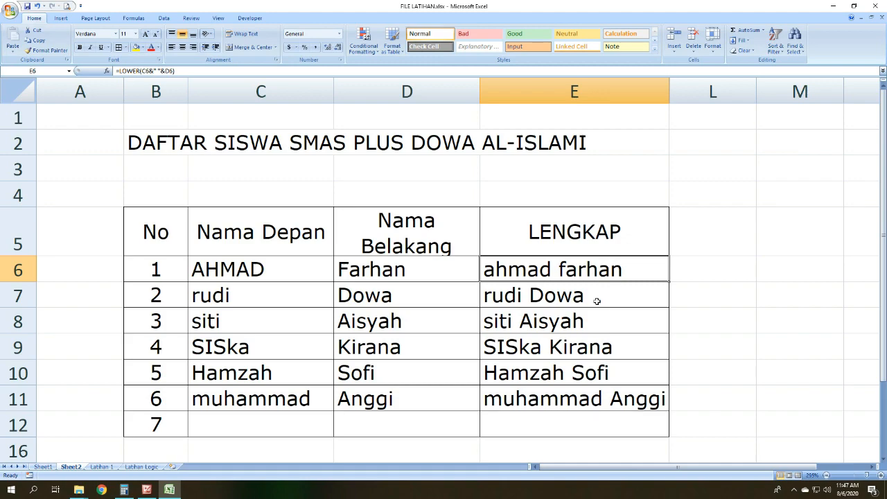
click(596, 298)
drag(238, 298, 260, 272)
click(306, 295)
click(343, 294)
Step: Overwrite E7 with the formula =UPPER(C7&" "&D7) to join the second student's names in capitals
click(521, 291)
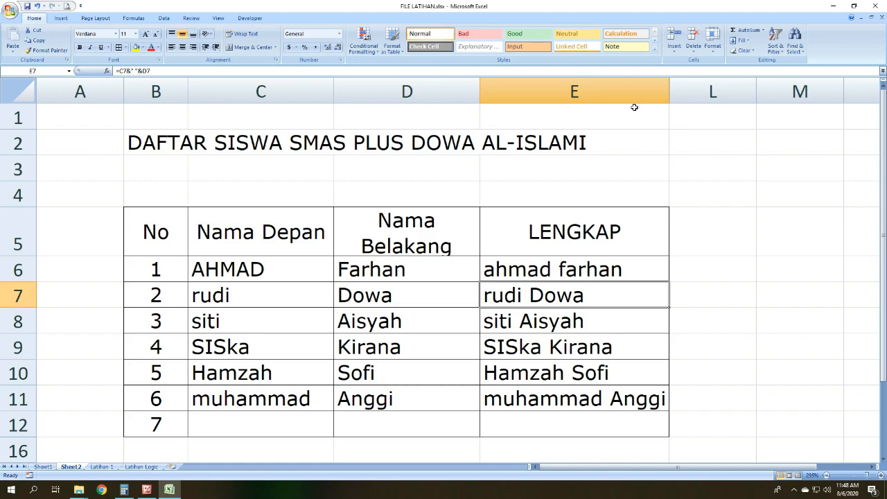
text(=)
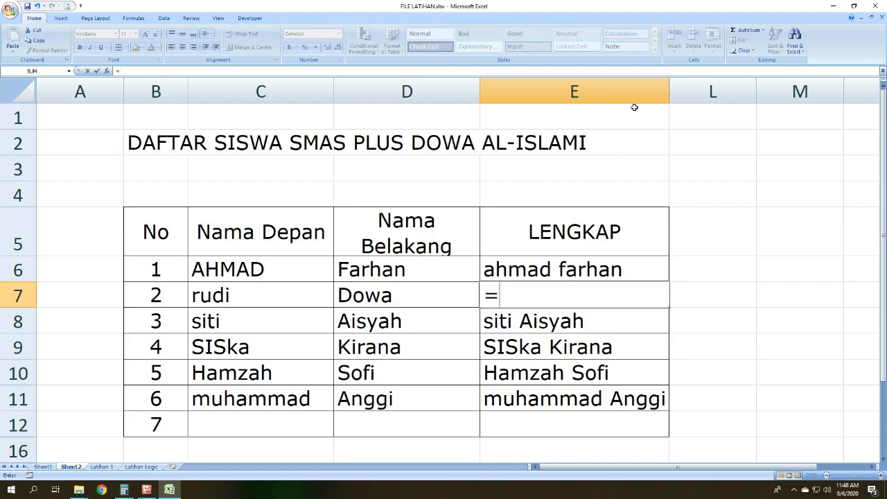
text(UPPER()
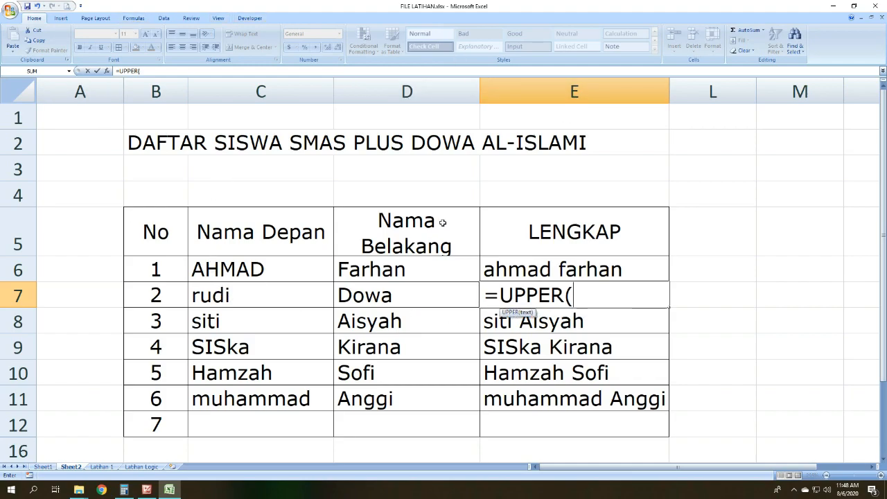
click(282, 285)
text(&" ")
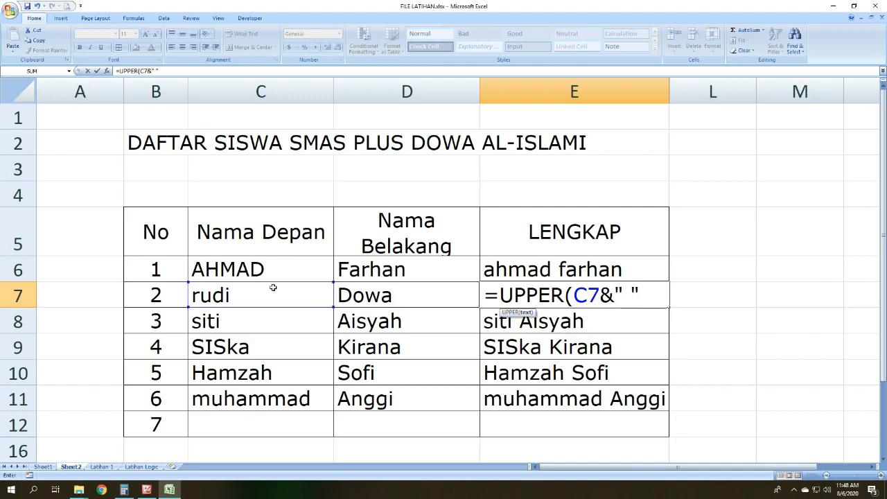
text(&)
click(357, 295)
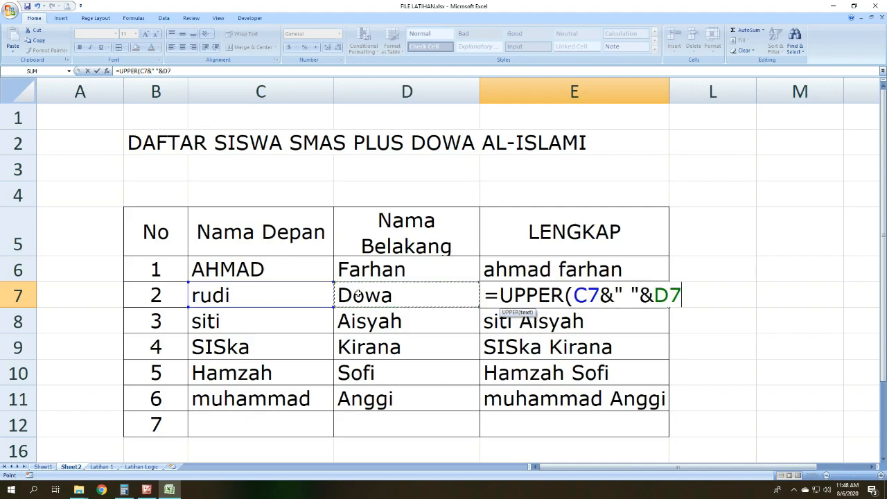
text())
key(Return)
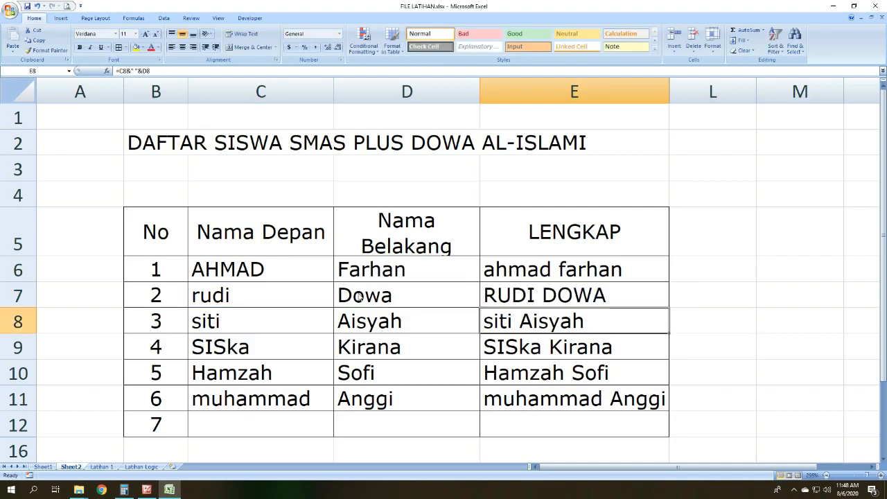
click(581, 294)
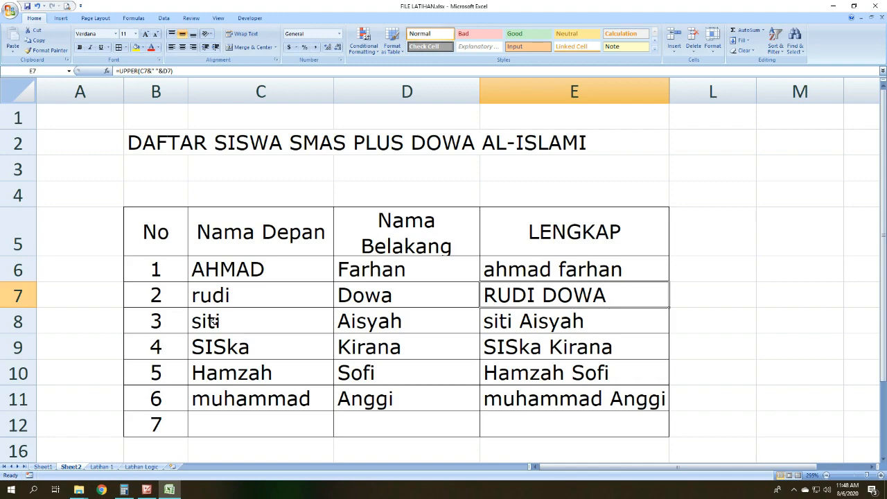
Step: Overwrite E8 with the formula =PROPER(C8&" "&D8) to join the third student's names with initial capitals
drag(213, 321, 342, 323)
click(286, 307)
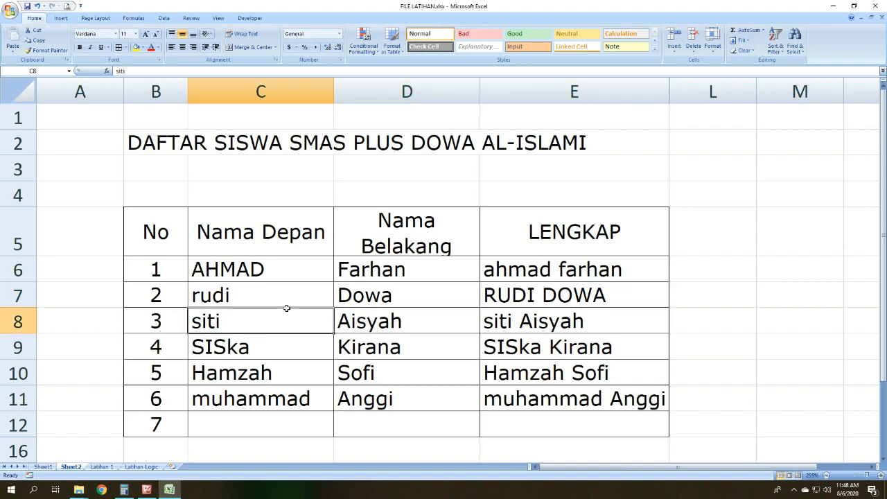
click(541, 325)
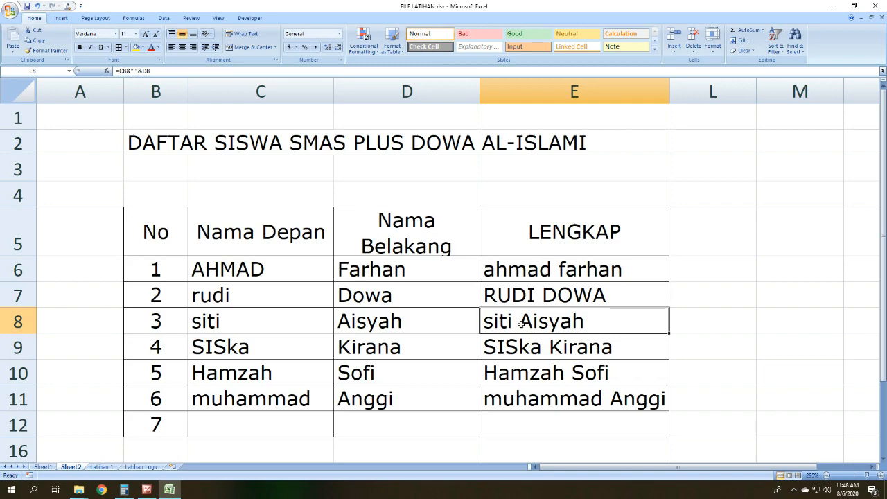
text(=)
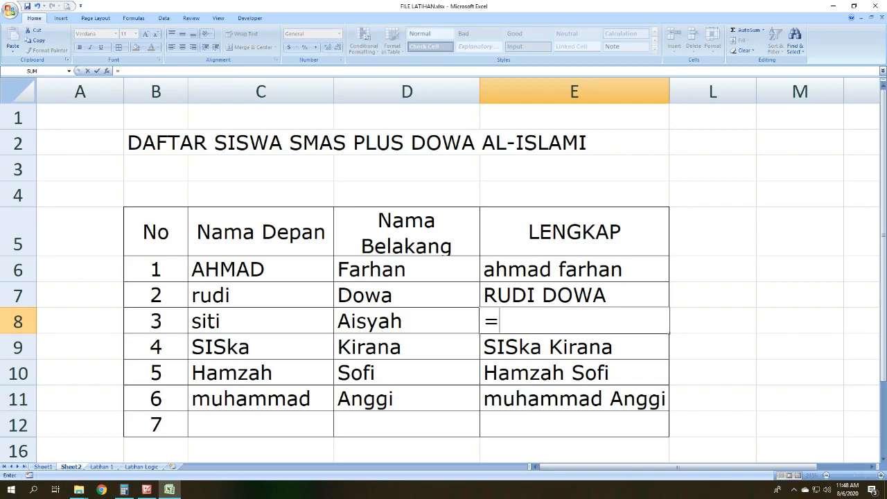
text(PE)
key(BackSpace)
text(R)
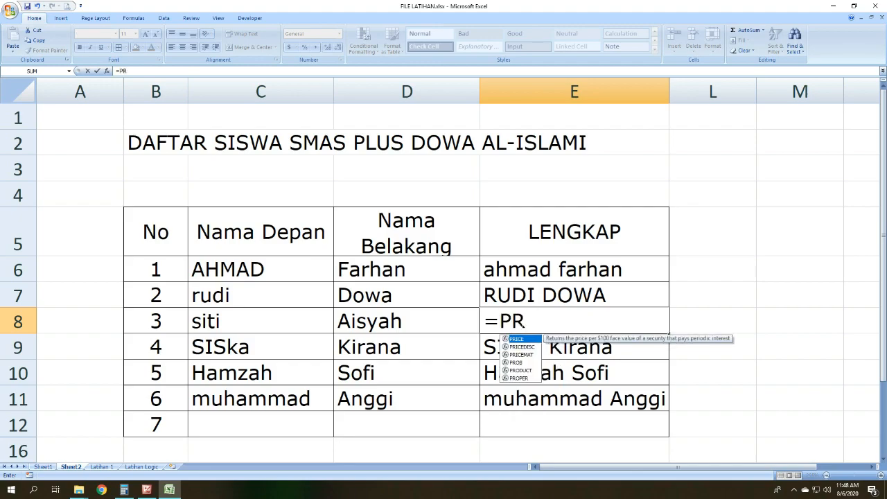
text(OPER()
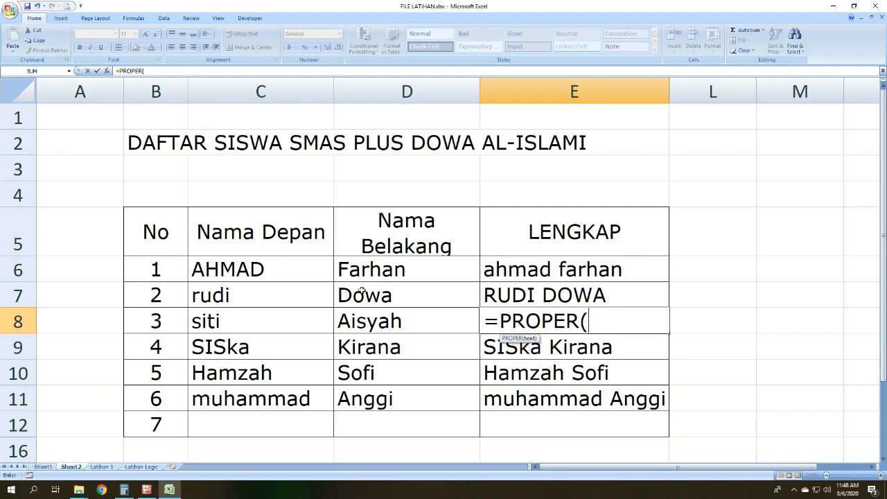
click(279, 316)
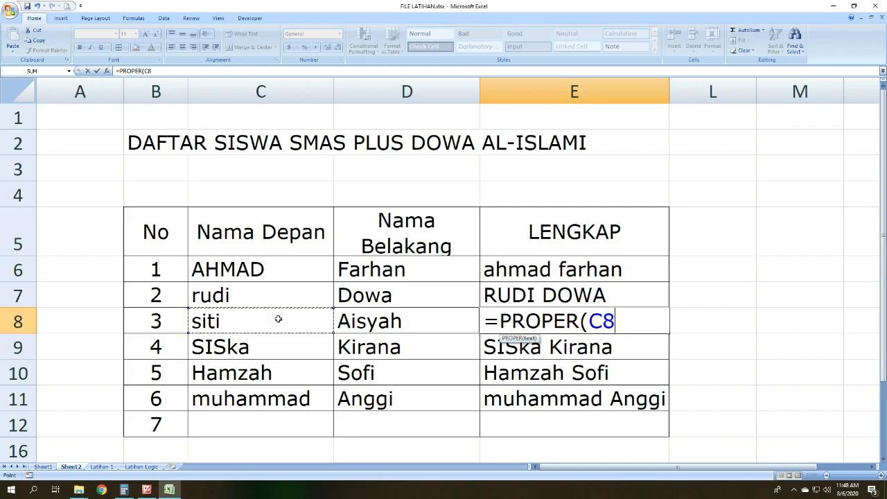
text(&)
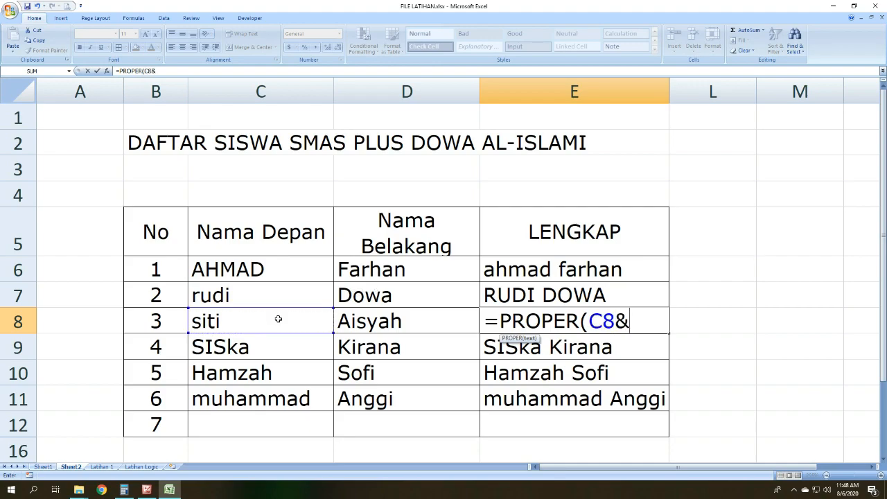
text(" "&)
click(389, 320)
text())
key(Return)
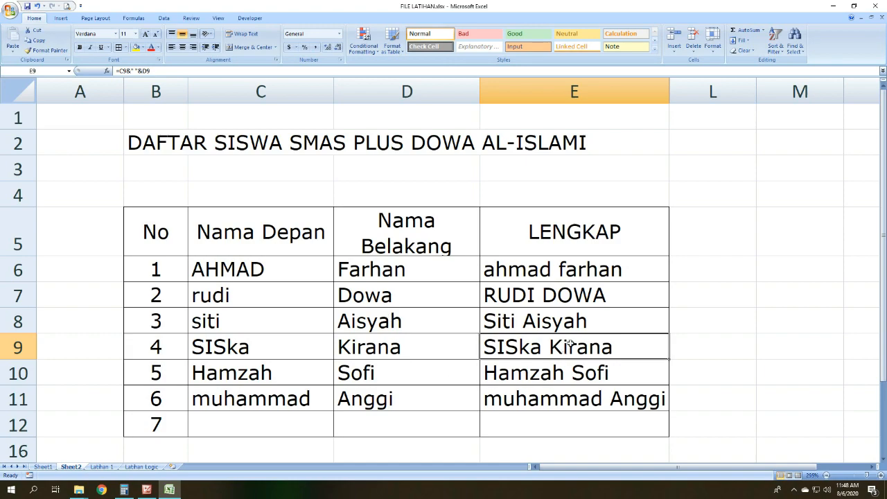
Step: Review the PROPER, UPPER and LOWER results in E8, E7 and E6
click(556, 320)
click(614, 295)
click(623, 310)
drag(621, 292, 626, 265)
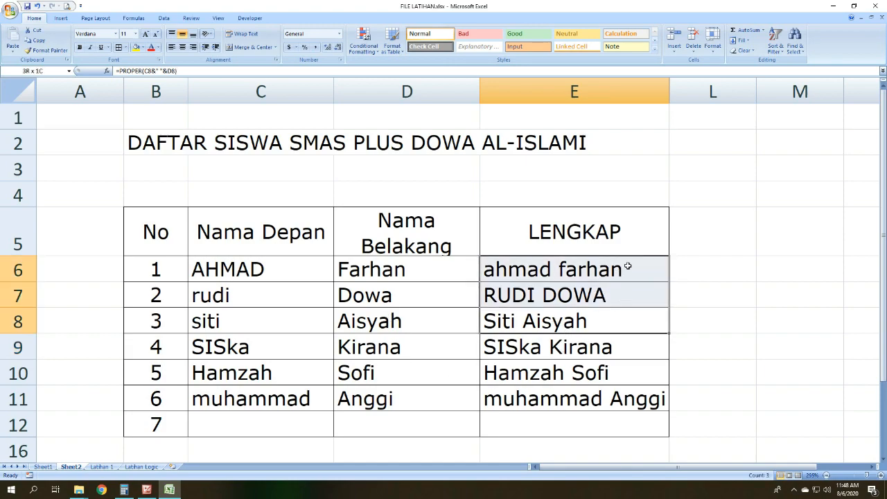
click(616, 311)
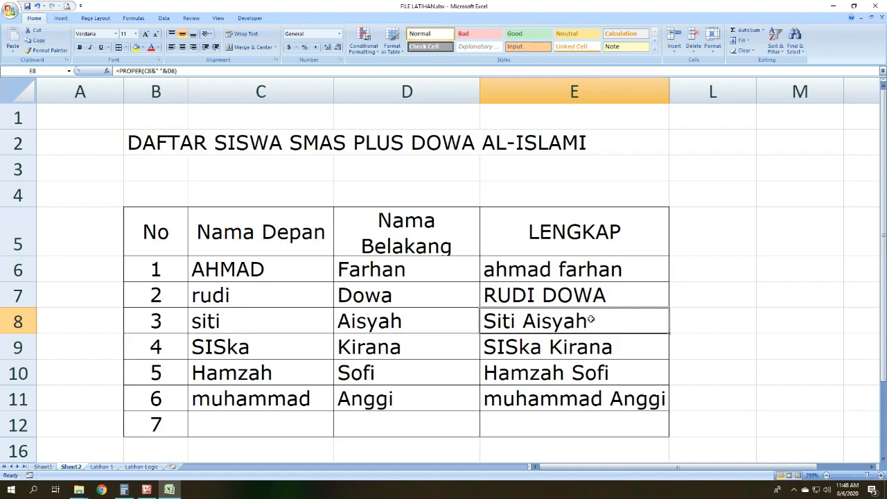
Step: Deselect the names, switch to Picture Manager and advance from the text formula list to the COUNT formula image
scroll(610, 350, down, 1)
click(675, 318)
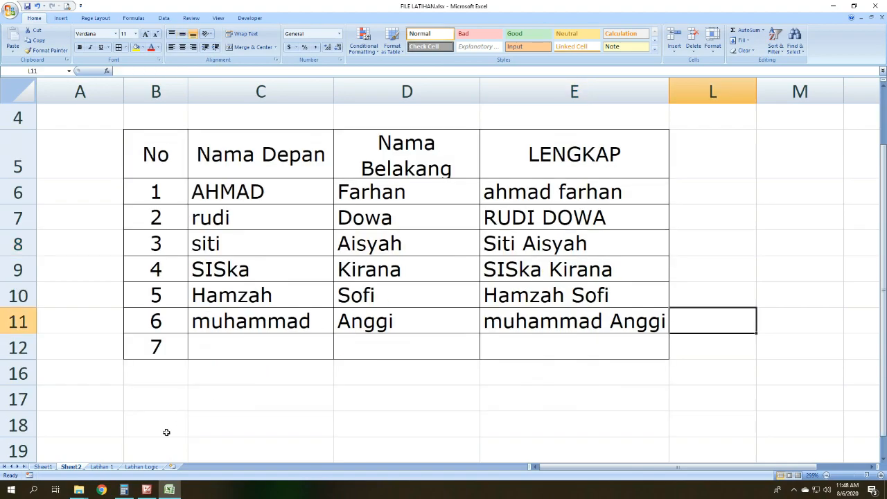
click(146, 489)
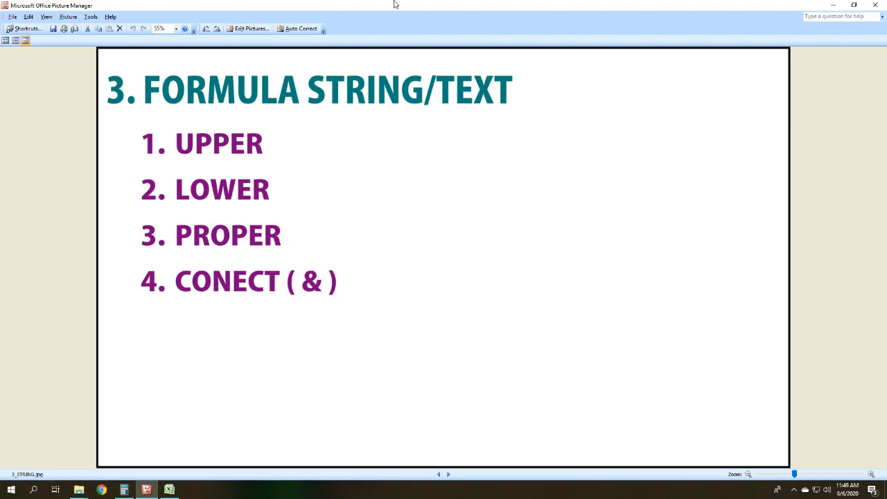
click(448, 474)
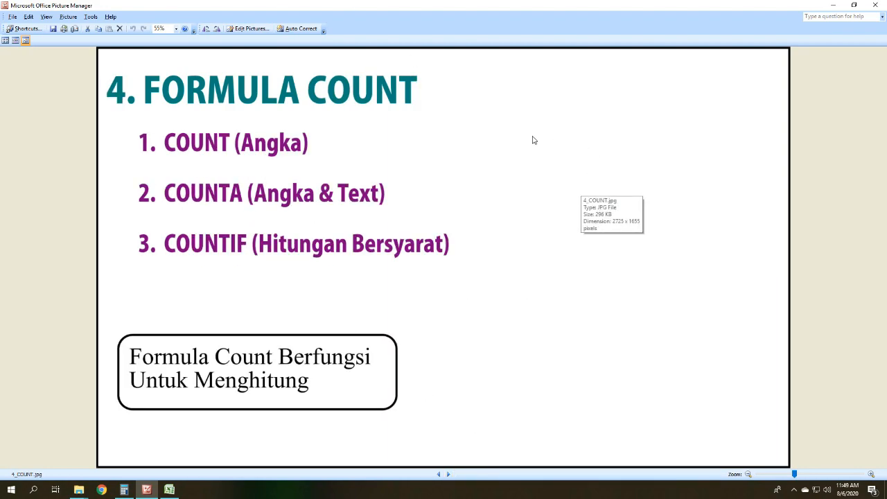
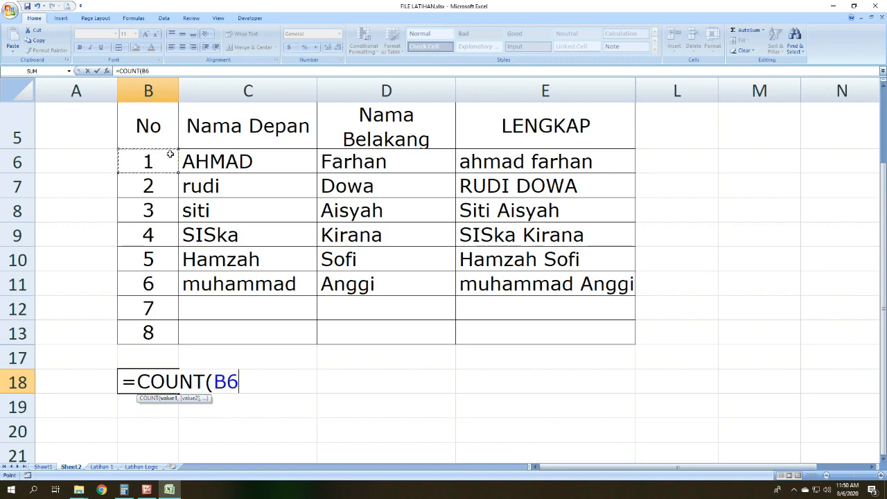
Step: Complete the formula in B18 as =COUNT(B6:B13) and check it against the numbers in the No column
drag(169, 154, 159, 329)
text())
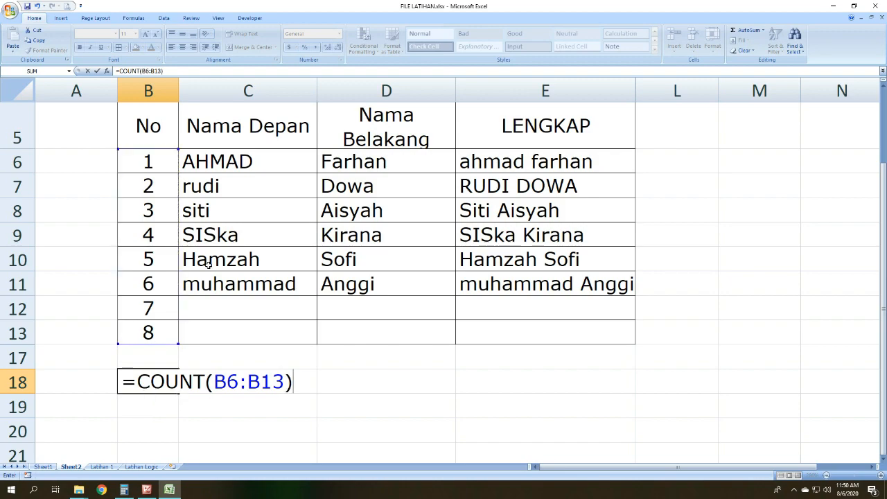
key(Return)
click(145, 376)
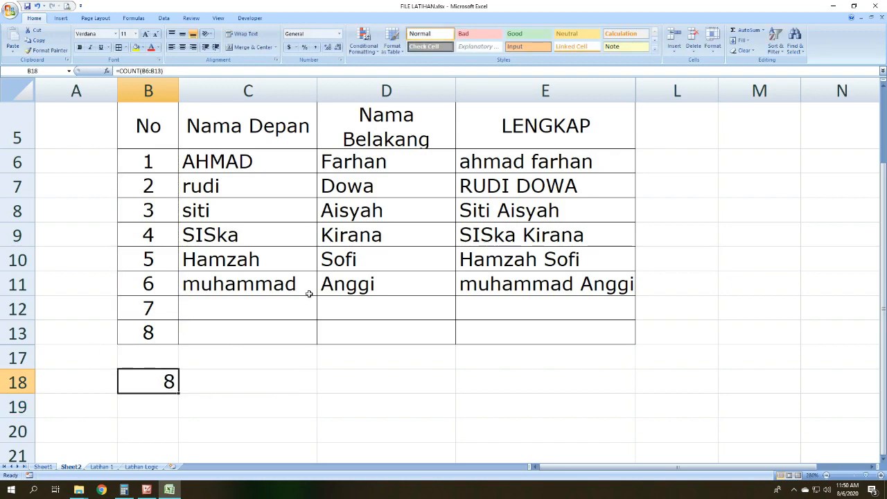
drag(154, 167, 160, 324)
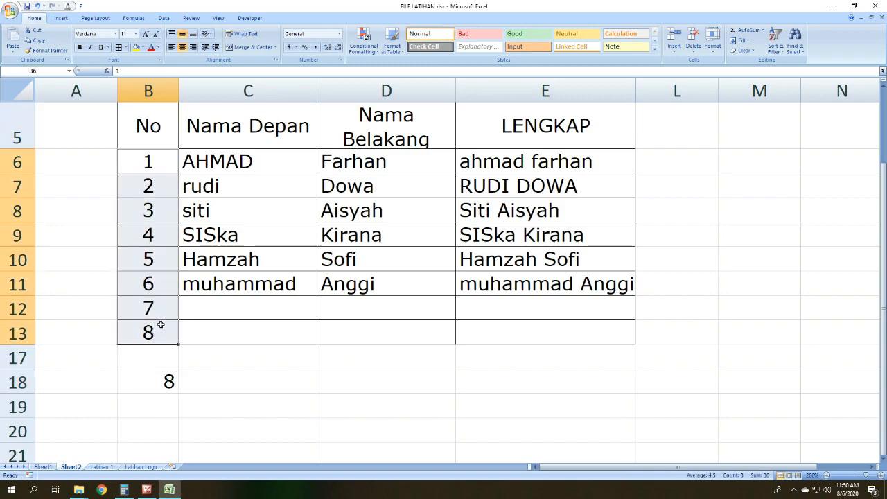
click(160, 324)
drag(156, 160, 142, 335)
Step: Clear the last number in B13 and check the COUNT formula in B18
click(142, 334)
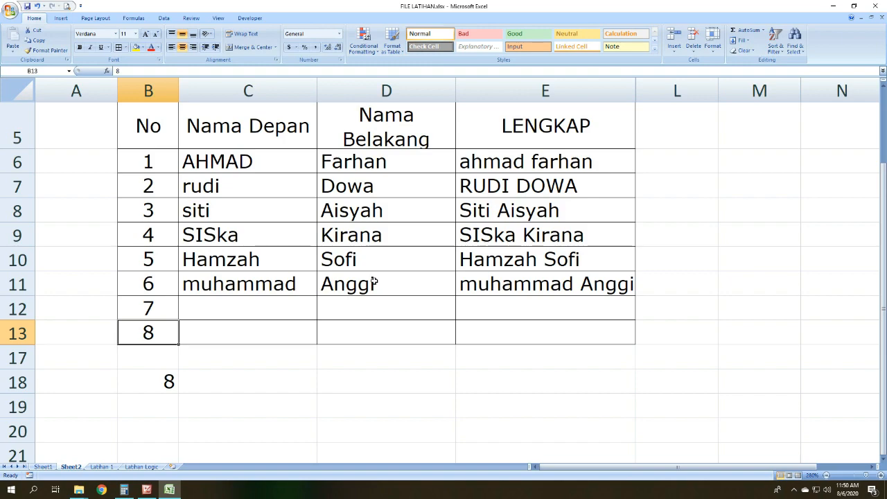
key(Delete)
click(195, 402)
mouse_move(159, 340)
mouse_down()
mouse_move(662, 355)
mouse_move(166, 323)
mouse_move(150, 164)
mouse_move(147, 327)
mouse_up()
click(216, 355)
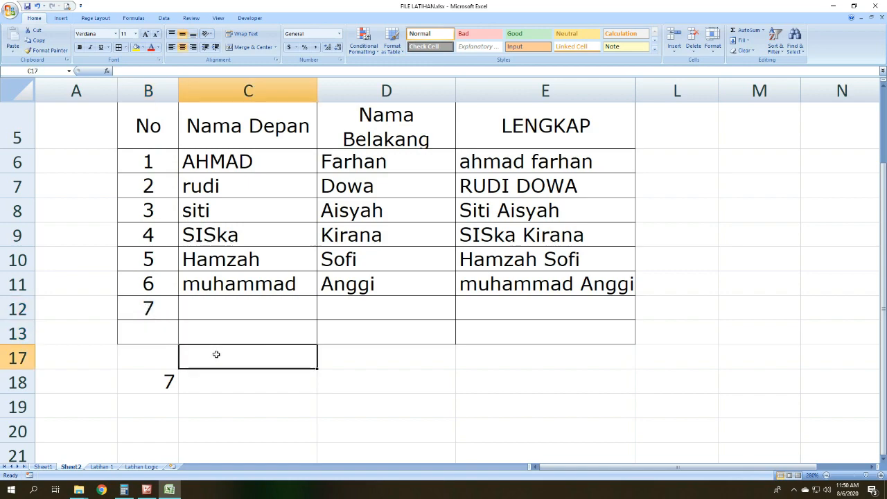
click(154, 386)
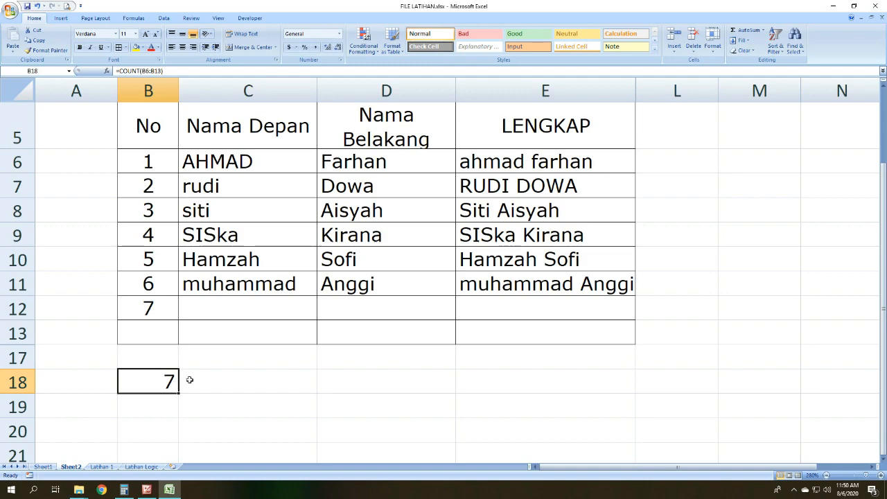
Step: Switch to Picture Manager to review the COUNT formula list, return to Excel and compare B18 with the numbers in B6:B12
click(147, 490)
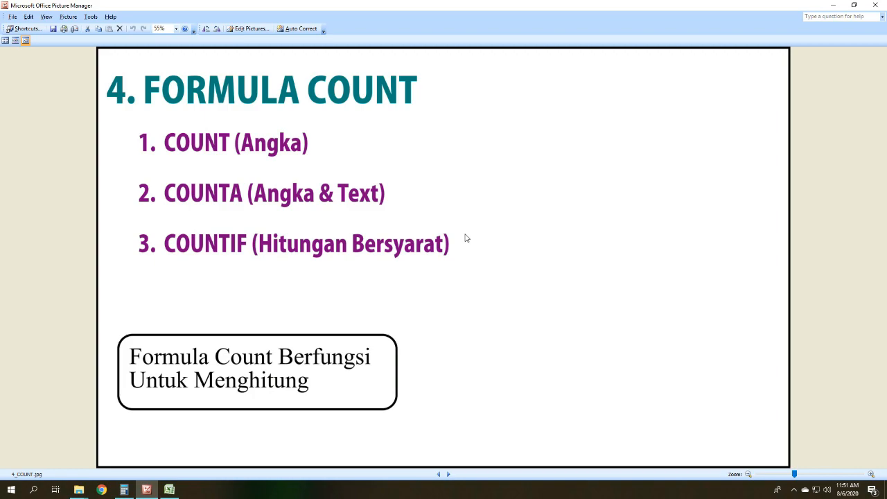
click(169, 489)
click(305, 352)
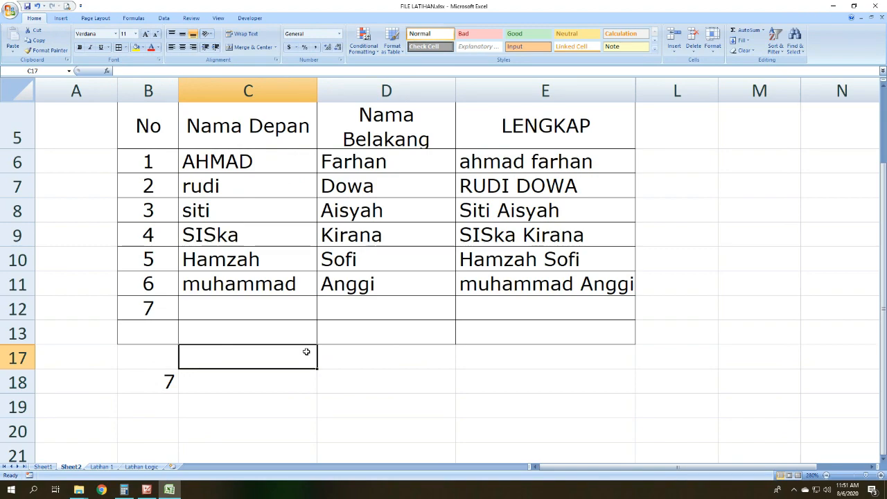
click(160, 383)
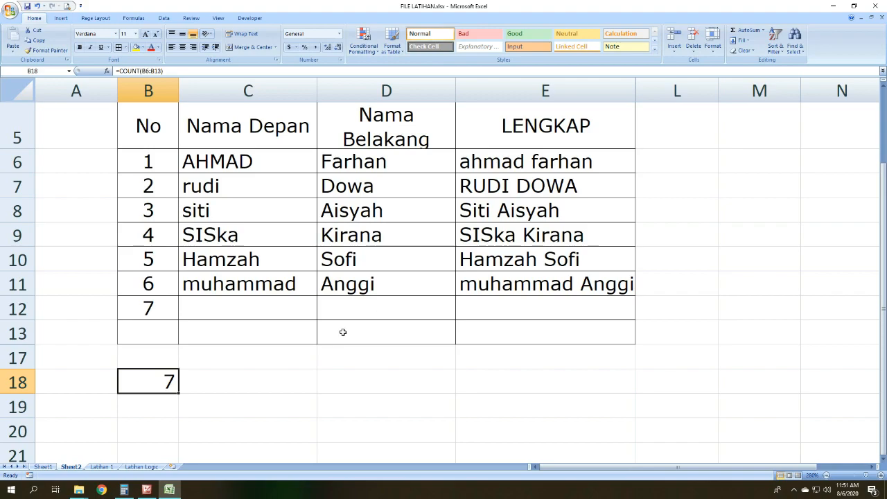
scroll(342, 332, up, 1)
scroll(317, 284, down, 2)
drag(150, 161, 149, 308)
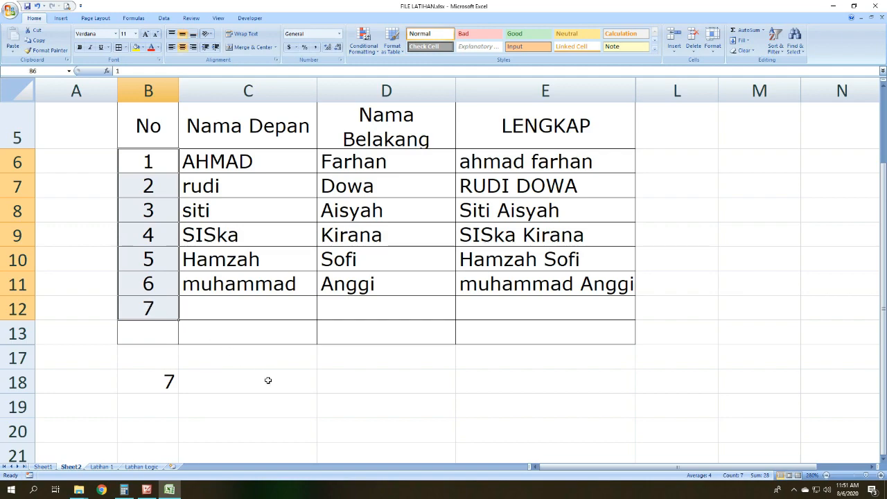
Step: Label cell A18 as COUNT beside the number count
click(46, 385)
text(COUNT)
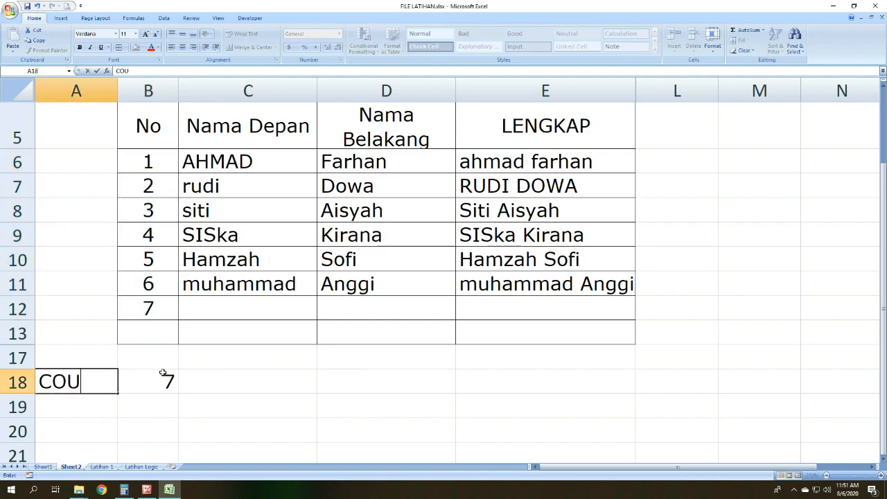
key(Tab)
key(Tab)
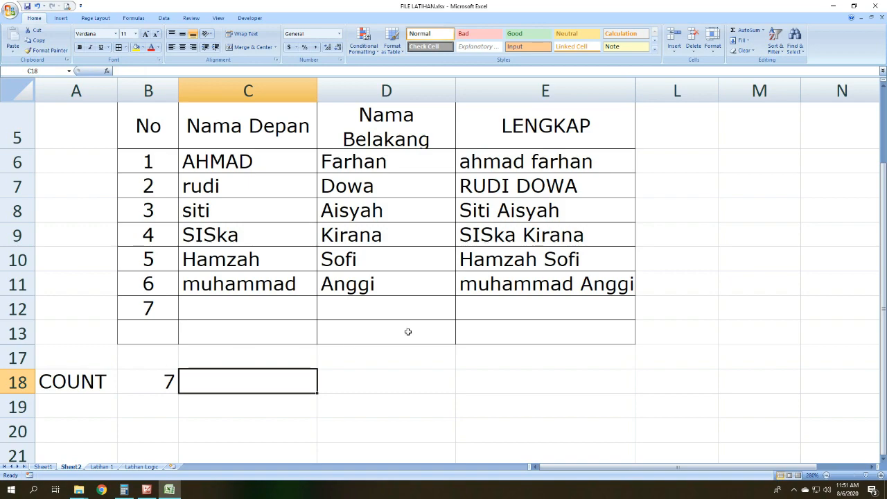
Step: Enter the formula =COUNT(C6:C13) in C18 to apply COUNT to the Nama Depan column
text(=)
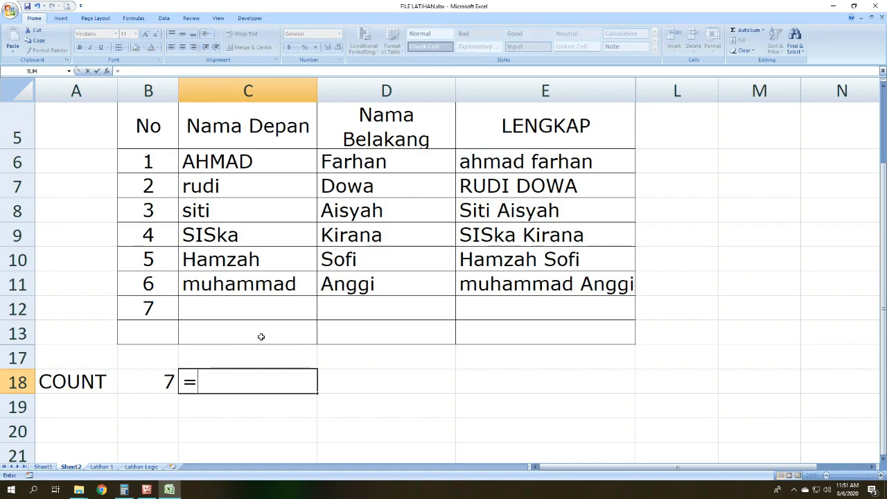
text(COUNT()
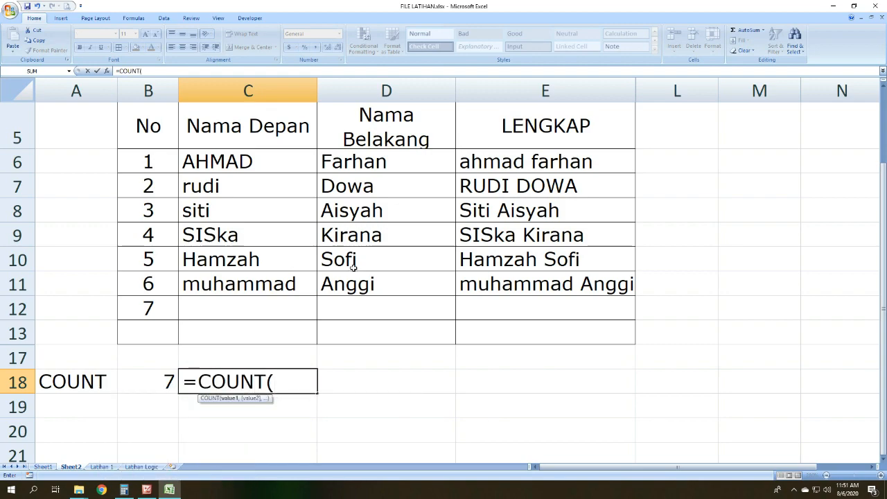
drag(298, 154, 298, 321)
text())
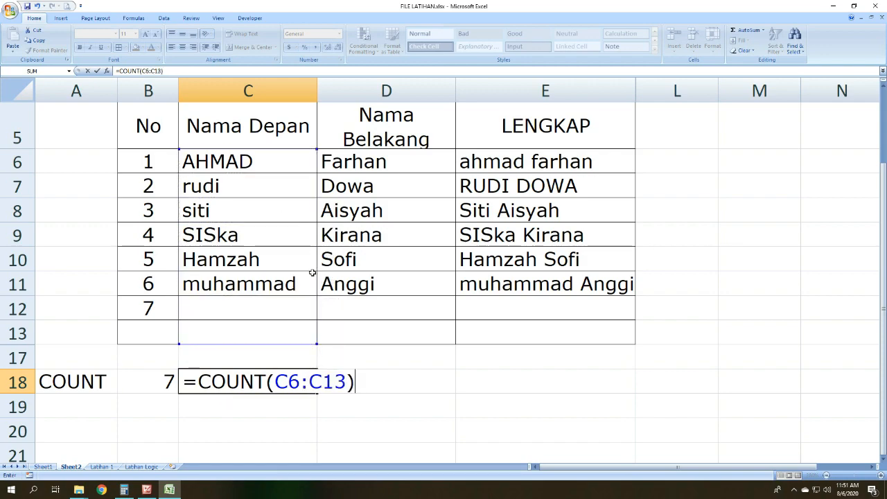
key(Return)
click(289, 366)
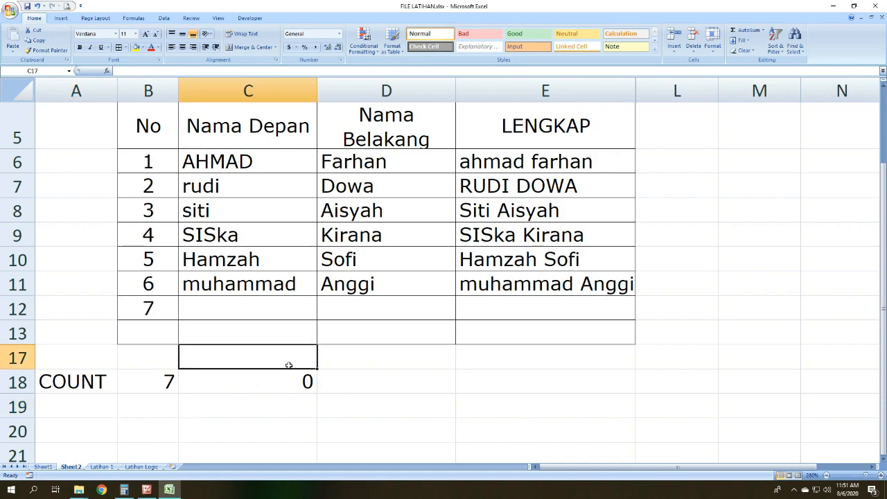
click(291, 373)
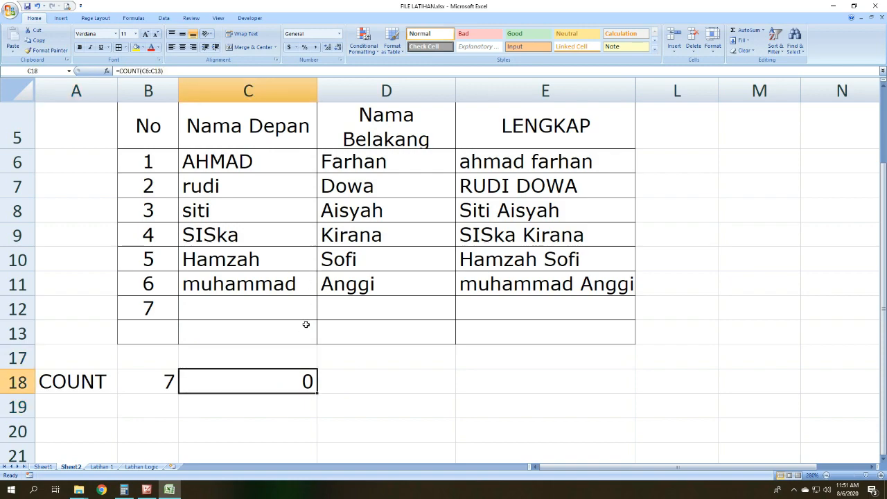
Step: Compare the COUNT results in B18 and C18 with the numbers in column B and the first names in column C
click(76, 379)
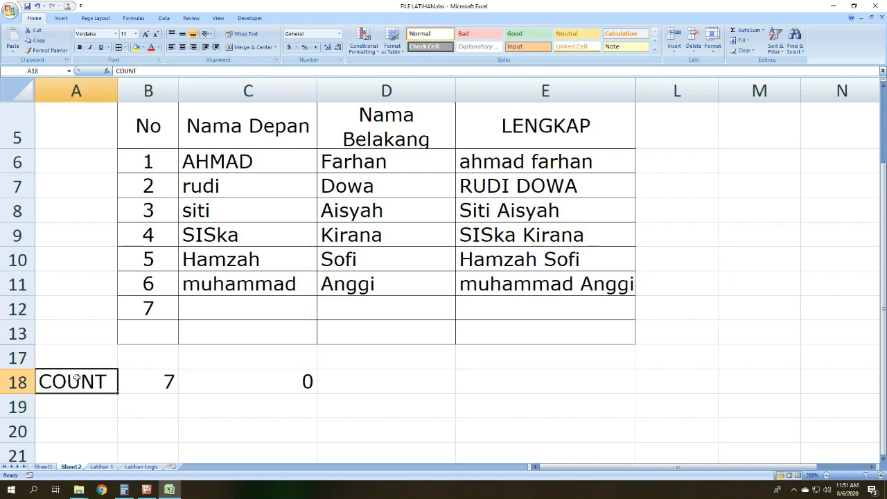
click(152, 381)
drag(148, 322, 147, 313)
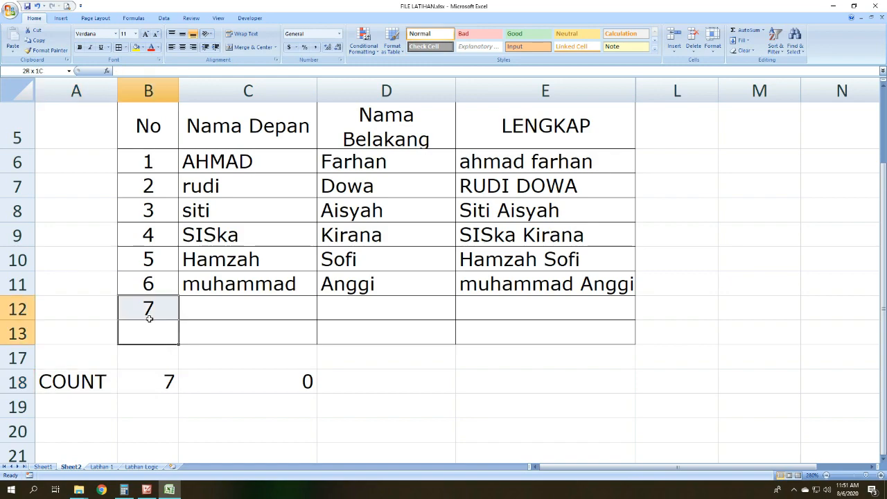
drag(146, 175, 147, 307)
click(154, 380)
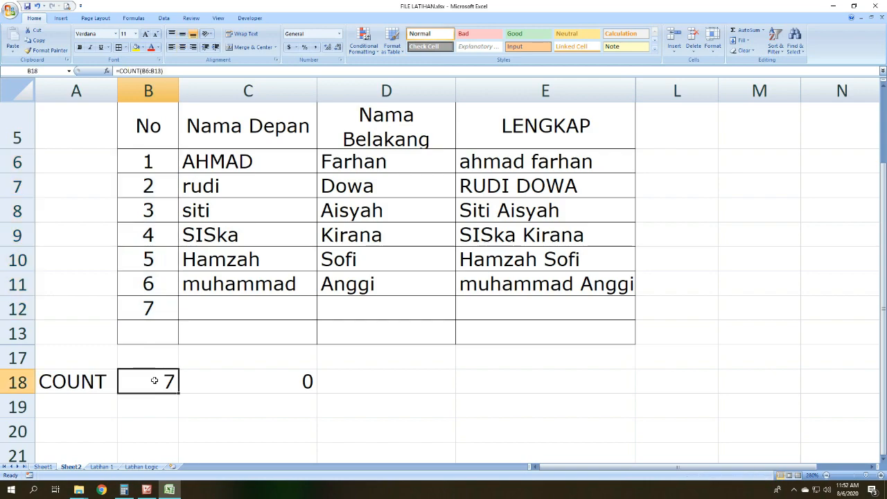
click(229, 383)
click(291, 146)
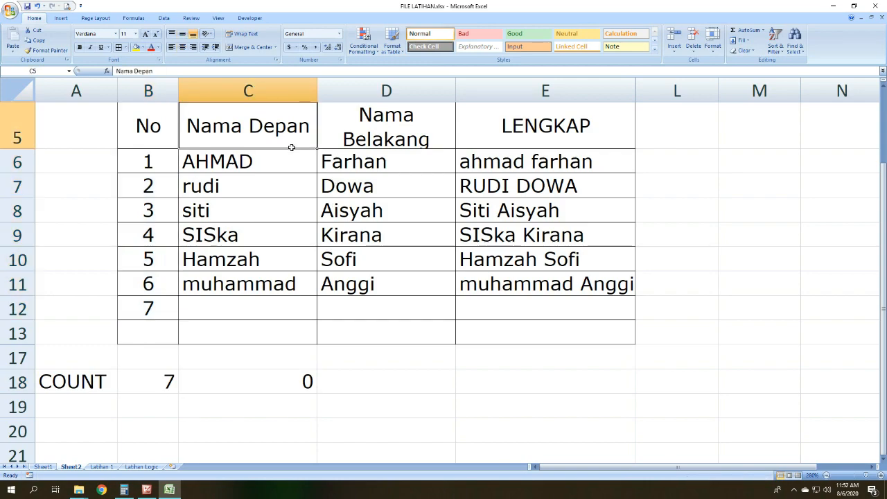
click(290, 158)
drag(290, 158, 269, 330)
click(277, 382)
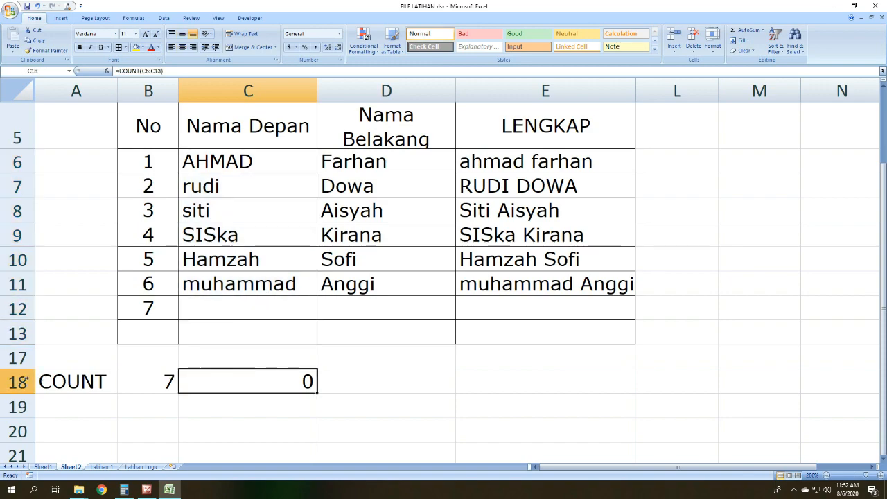
click(343, 381)
drag(258, 160, 271, 327)
Step: Label A19 as COUNTA and enter the formula =COUNTA(B6:B13) in B19
click(91, 406)
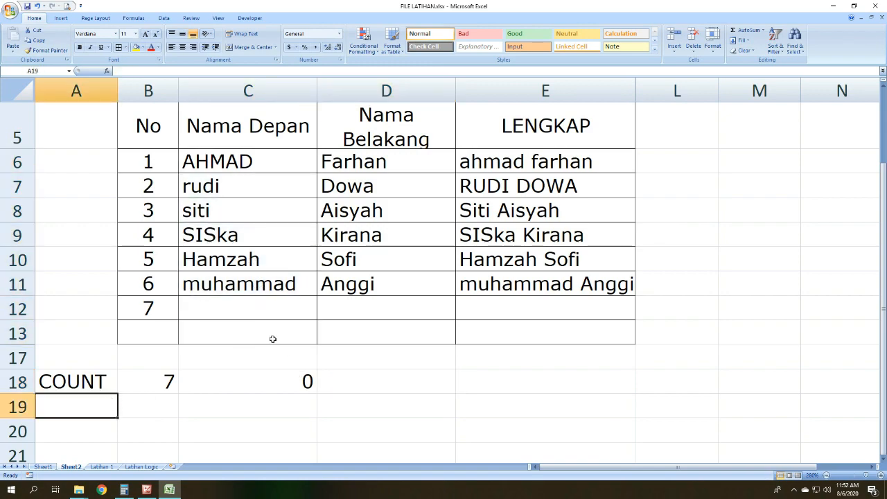
text(COUNTA)
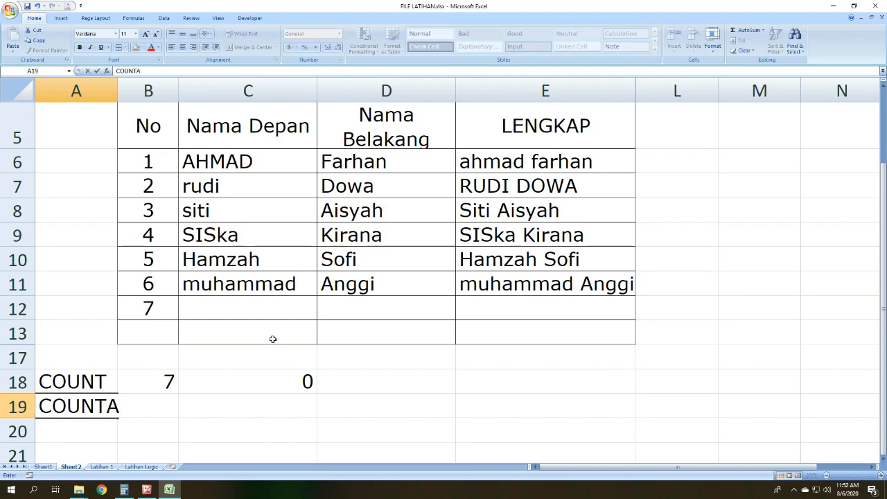
key(Tab)
text(=)
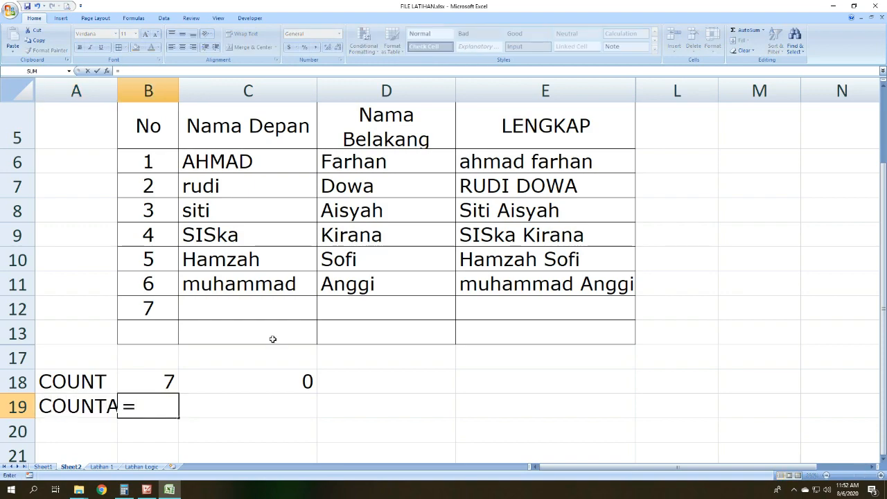
text(COUNTA()
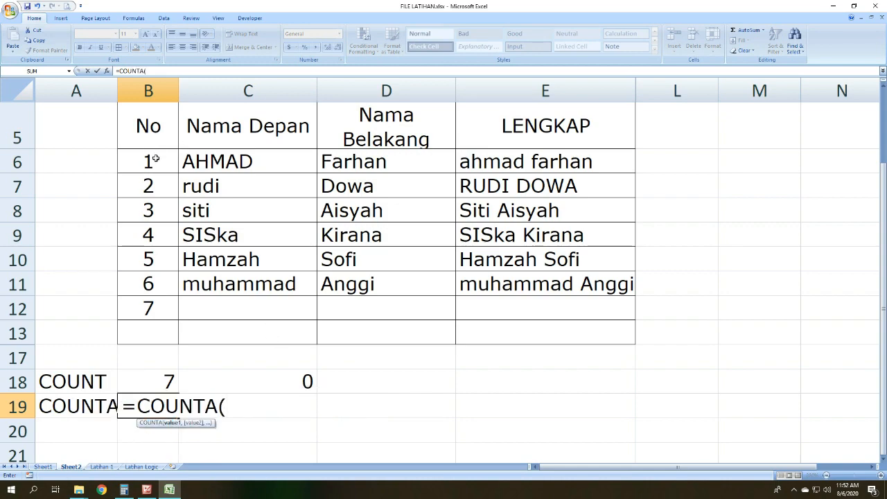
drag(154, 157, 157, 328)
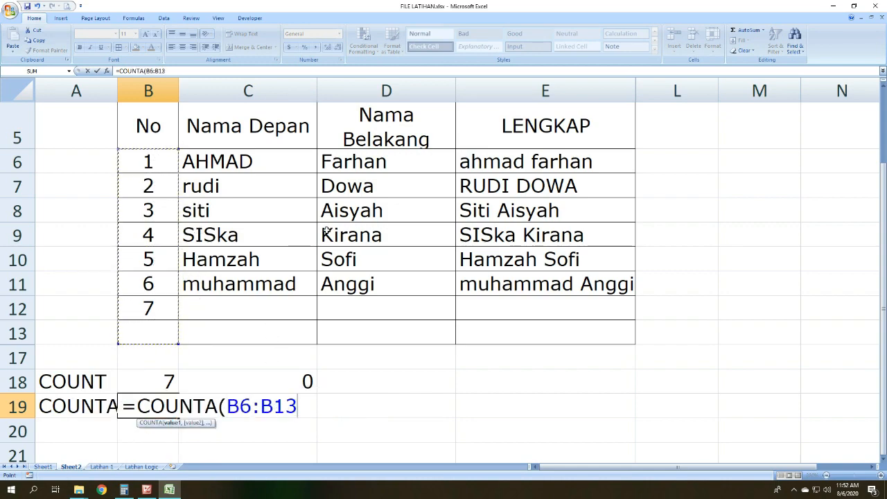
key(Return)
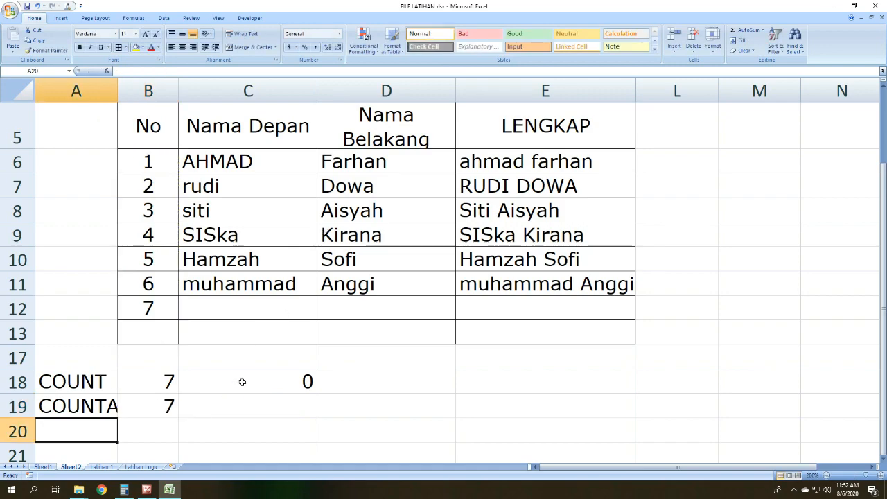
Step: Auto-fit the width of column A to the COUNTA label
click(249, 402)
click(111, 401)
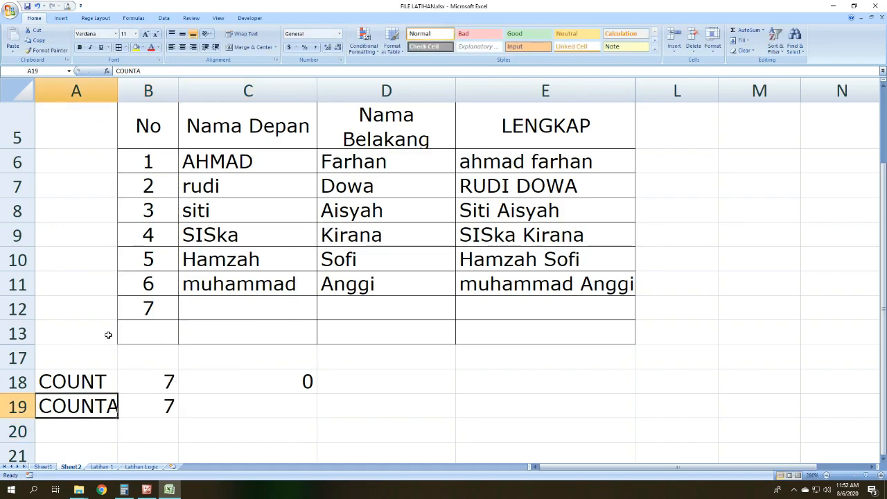
double_click(117, 83)
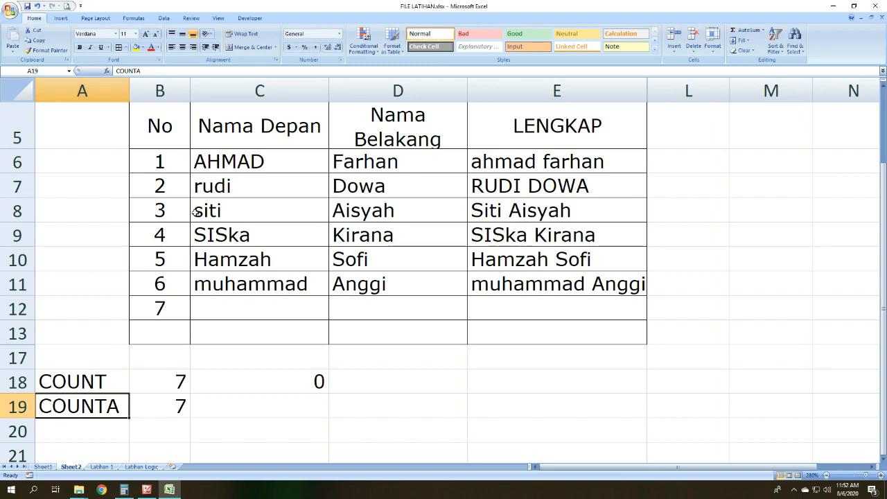
Step: Enter the formula =COUNTA(C6:C13) in C19 to count the filled first-name cells
click(261, 397)
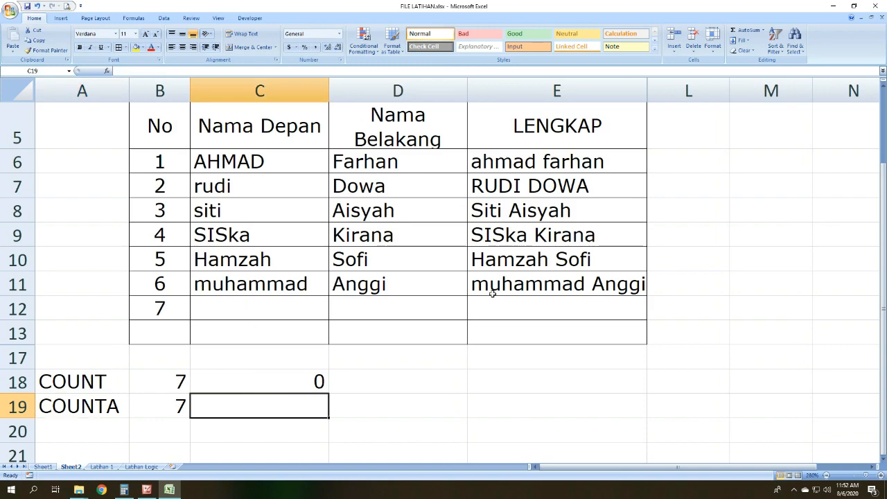
text(=COU)
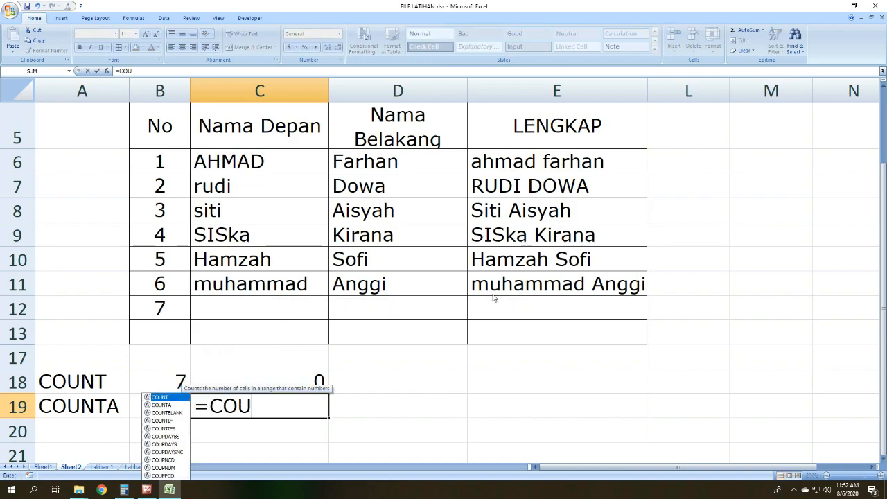
text(NTA()
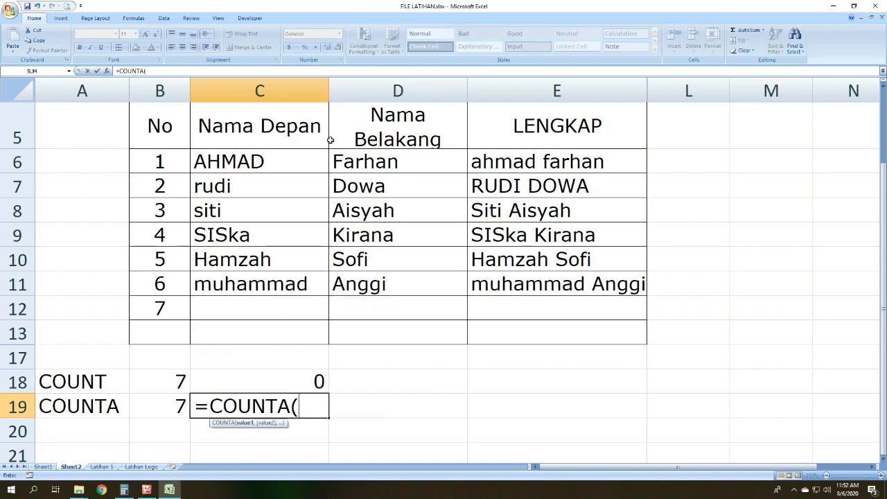
drag(307, 151, 287, 330)
key(Return)
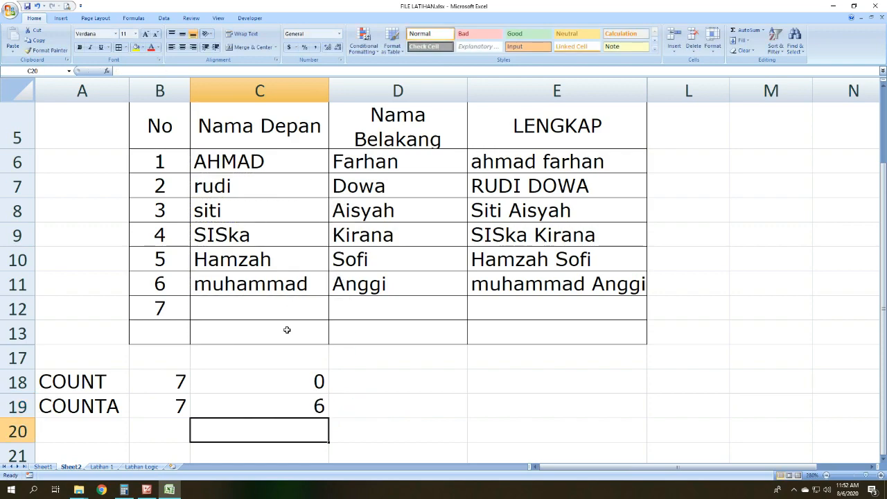
click(400, 390)
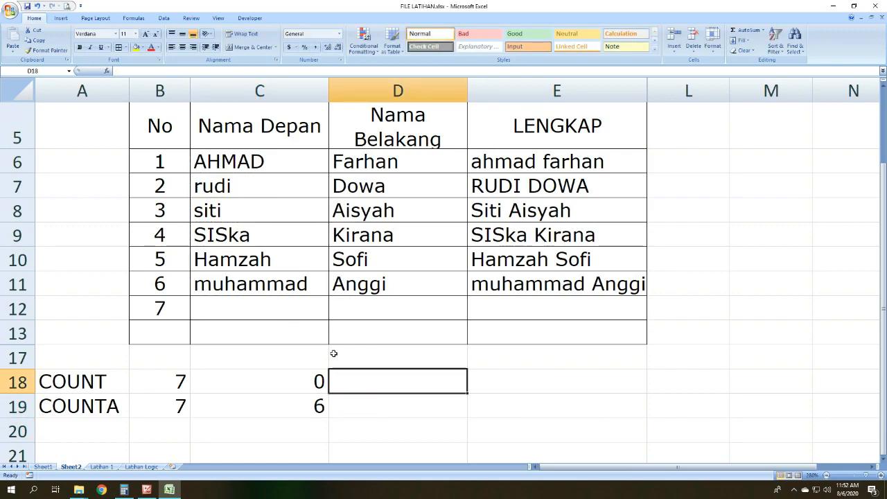
Step: Fill in the first name for student 7 in C12 and check the COUNTA formula in C19
click(290, 405)
drag(232, 160, 285, 285)
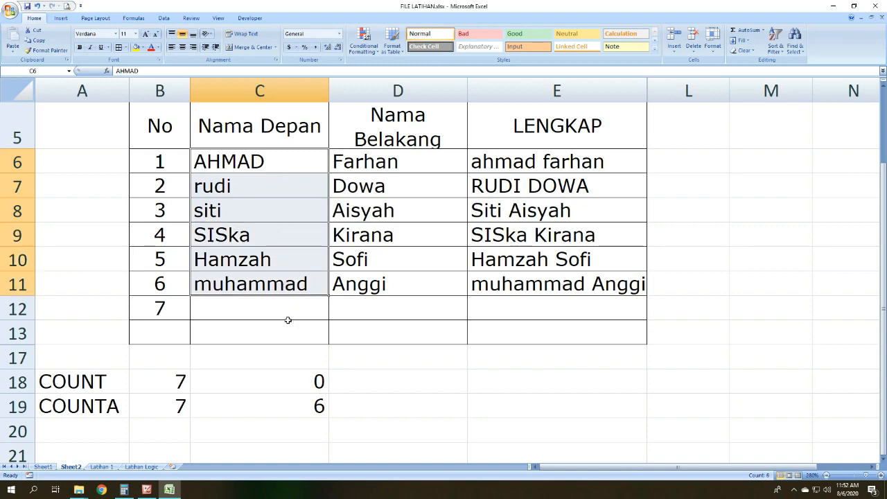
click(288, 317)
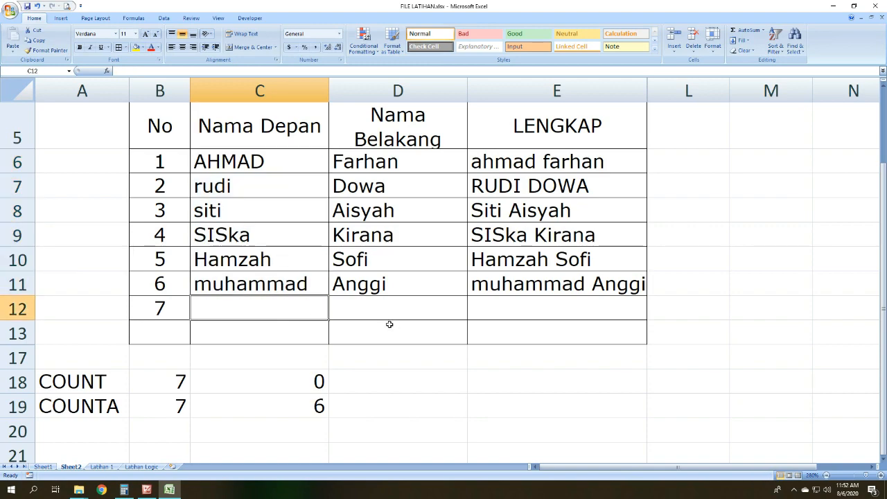
text(DEDE)
key(Return)
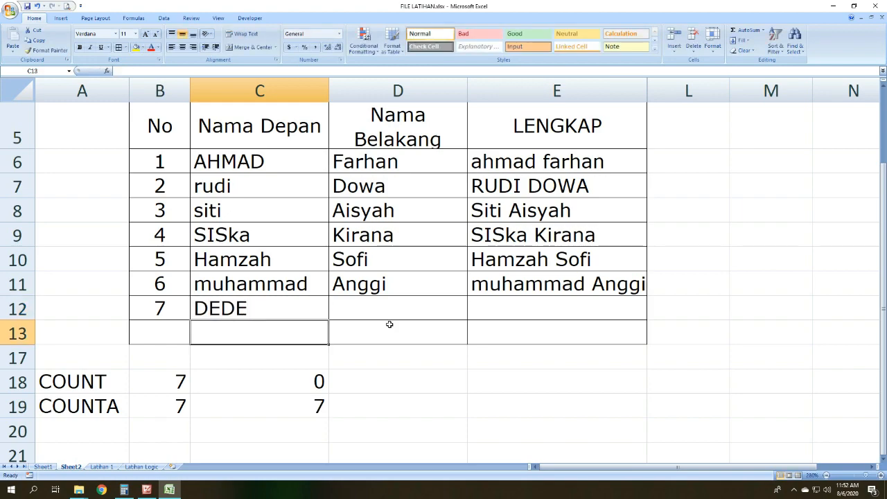
click(312, 407)
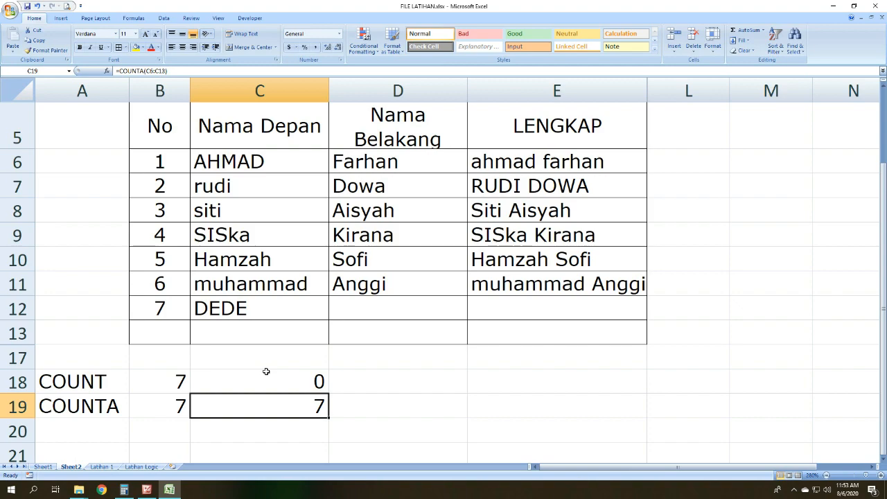
Step: Replace the number in B6 with a text name to test how COUNT and COUNTA treat it
click(170, 162)
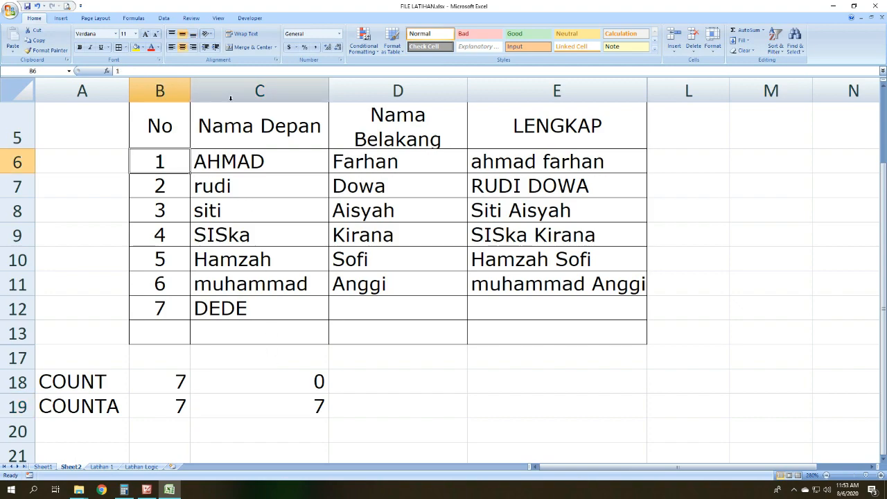
text(MU)
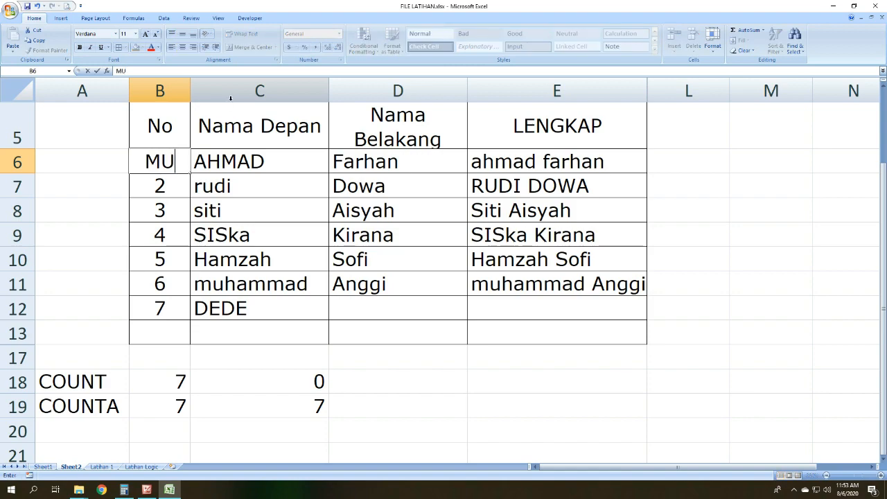
key(BackSpace)
key(BackSpace)
text(EDI)
key(Return)
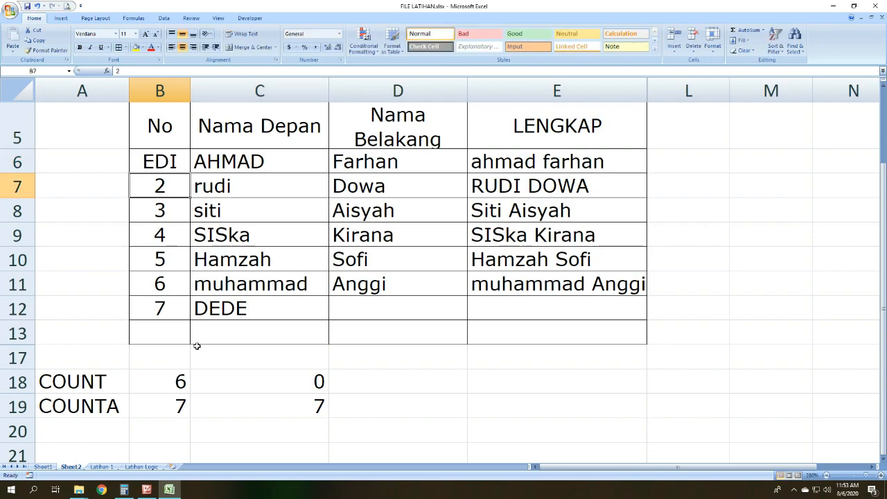
Step: Compare the COUNT formula in B18 with the remaining numbers in B7:B12
click(164, 381)
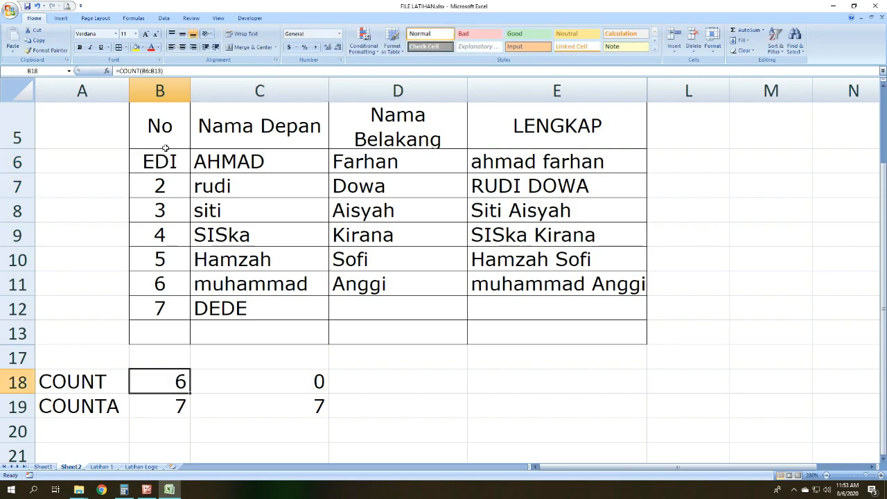
drag(173, 182, 174, 309)
click(174, 184)
drag(173, 185, 180, 280)
drag(179, 320, 178, 309)
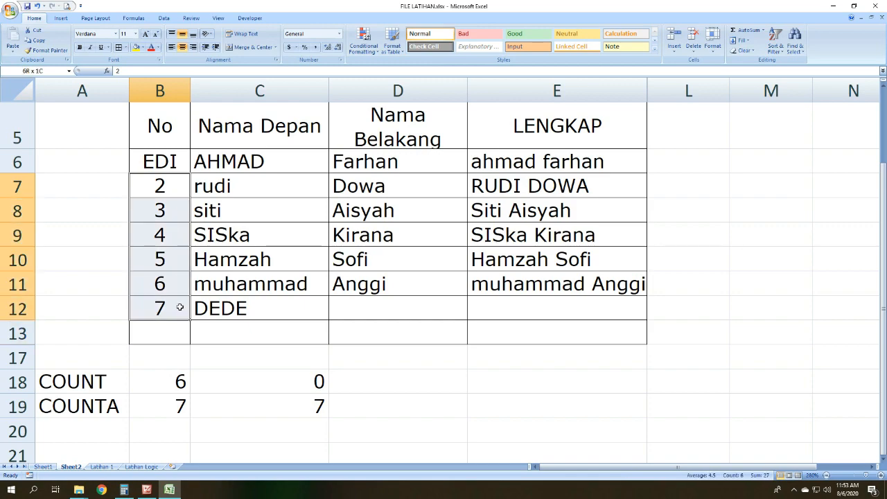
Step: Restore the number 1 in B6
click(175, 157)
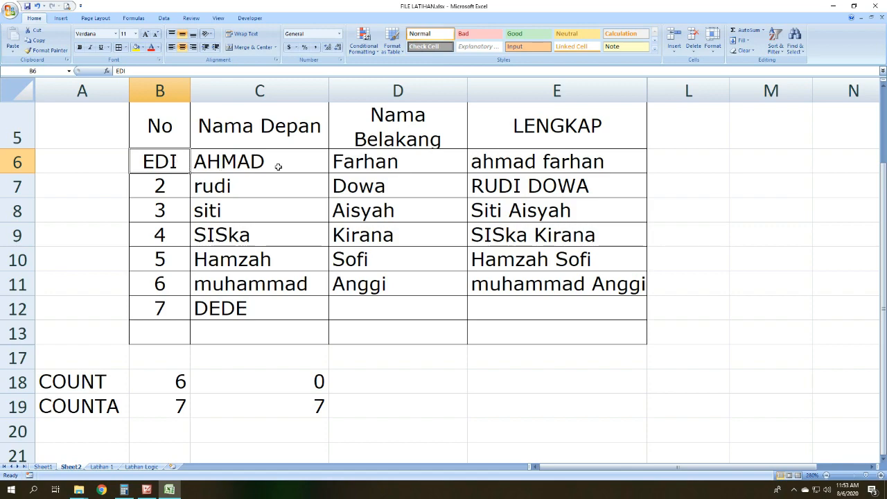
text(1)
key(Return)
click(399, 389)
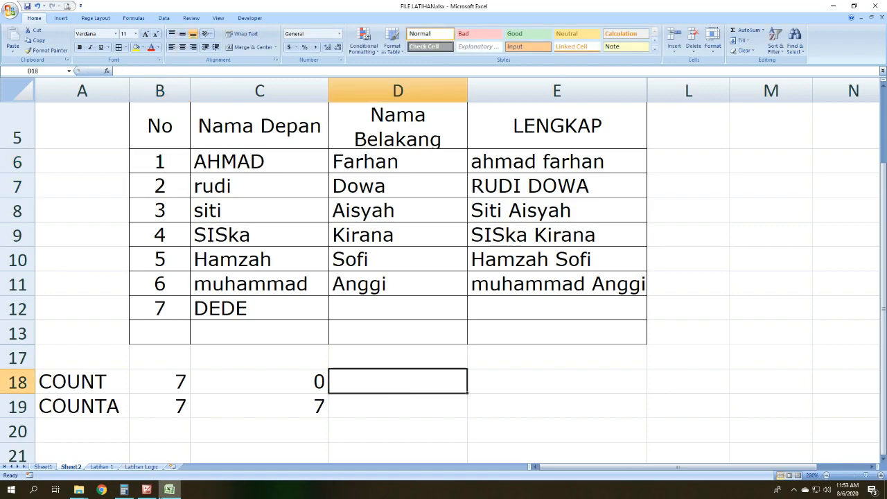
Step: Switch to Picture Manager to review the COUNT, COUNTA and COUNTIF slide, and return to the student table in Excel
click(147, 489)
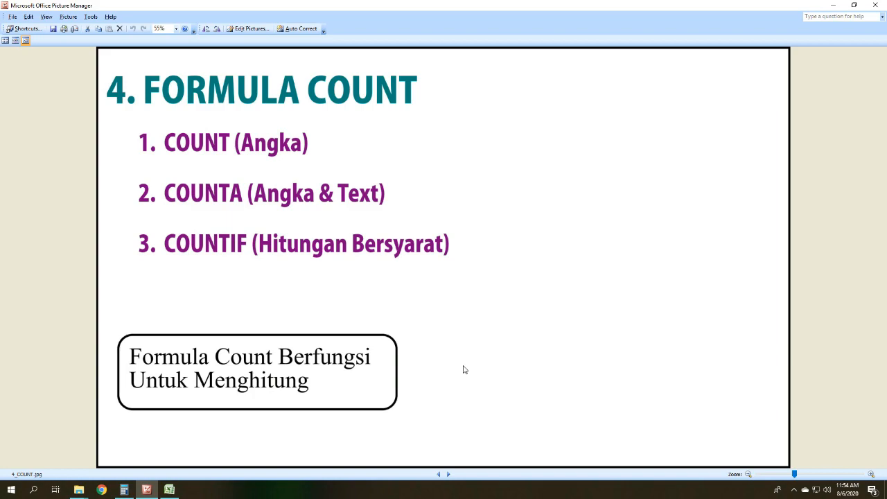
click(171, 490)
scroll(327, 370, up, 2)
scroll(400, 313, down, 2)
scroll(400, 312, up, 2)
Step: Unhide the columns between E and L to bring back the L/P and Nilai columns
drag(616, 89, 662, 86)
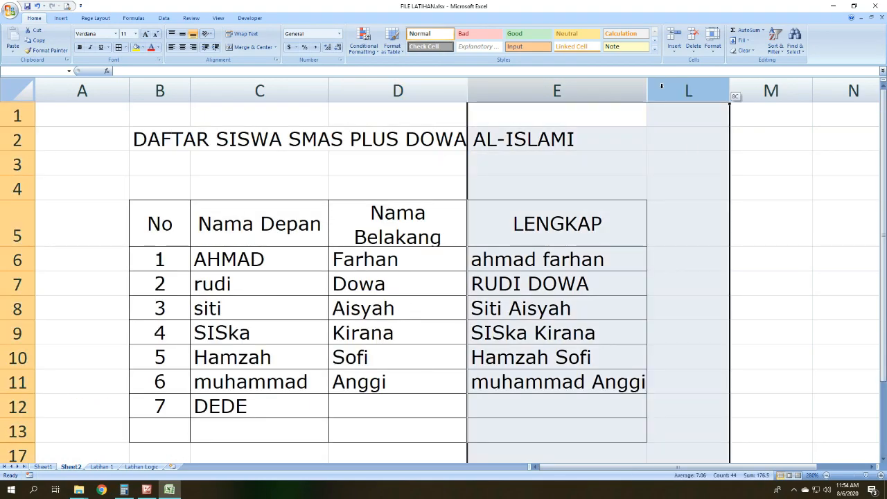
right_click(662, 87)
click(686, 199)
click(686, 281)
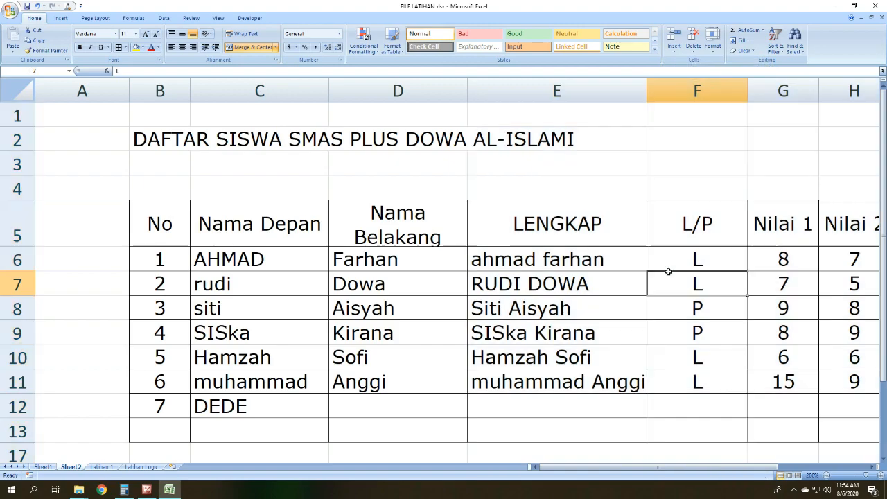
Step: Delete the Nama Belakang and LENGKAP columns from the student table
drag(526, 90, 446, 92)
key(shift+F10)
key(h)
click(431, 313)
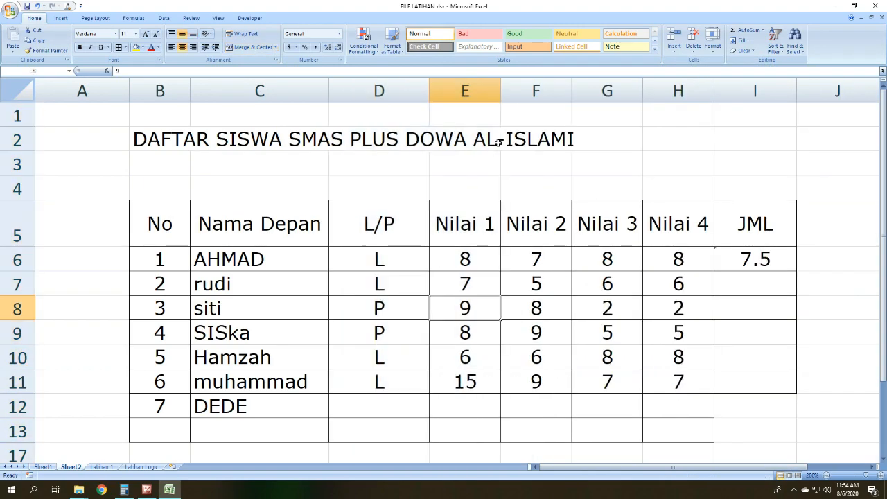
Step: Hide columns E through J, from Nilai 1 past JML, leaving only No, Nama Depan and L/P
drag(475, 88, 809, 90)
key(shift+F10)
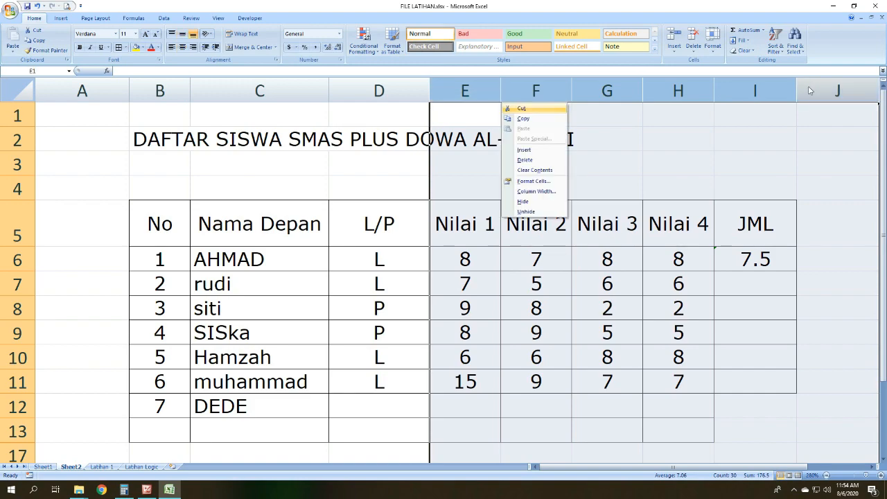
key(h)
click(797, 330)
scroll(344, 271, down, 1)
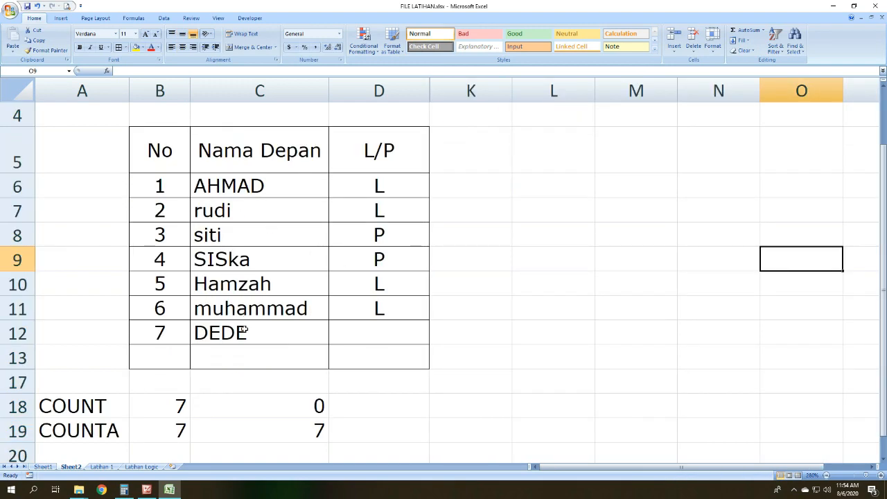
Step: Enter L in D12 of the L/P column for student 7
click(335, 132)
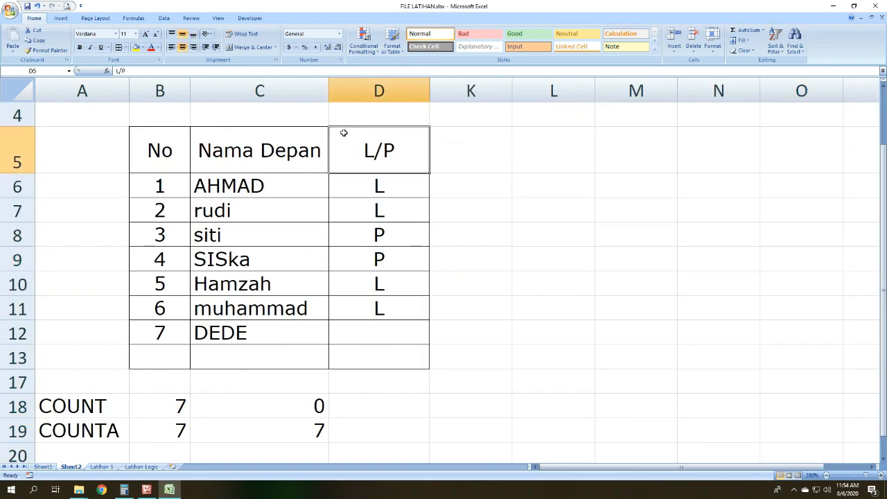
click(415, 182)
click(373, 322)
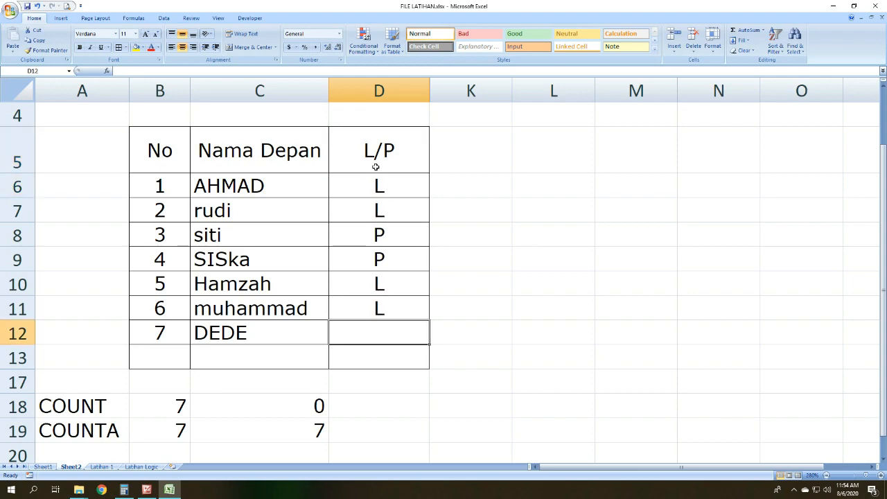
text(l)
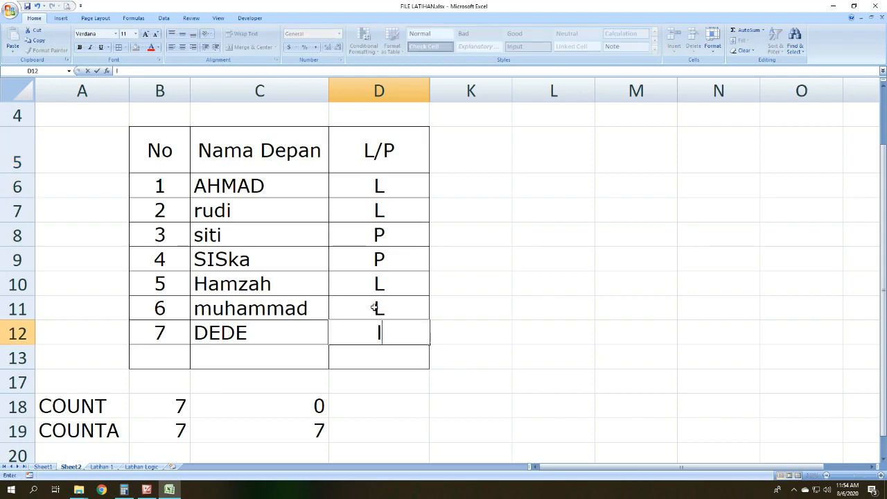
key(BackSpace)
text(l)
key(Return)
Step: Clear the contents of rows 18 and 19, which hold the COUNT and COUNTA examples below the table
scroll(247, 255, down, 2)
scroll(255, 249, up, 1)
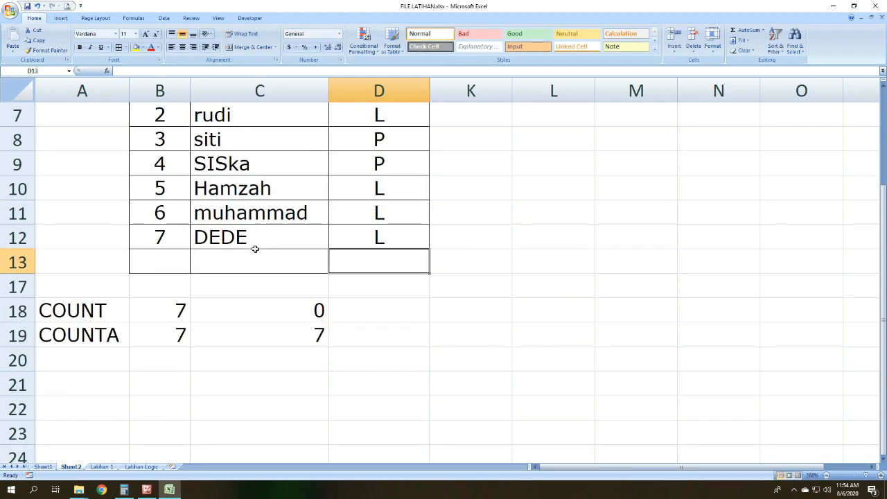
click(154, 350)
scroll(349, 351, up, 1)
scroll(371, 359, down, 1)
scroll(372, 359, up, 1)
scroll(388, 356, down, 1)
drag(58, 318, 308, 331)
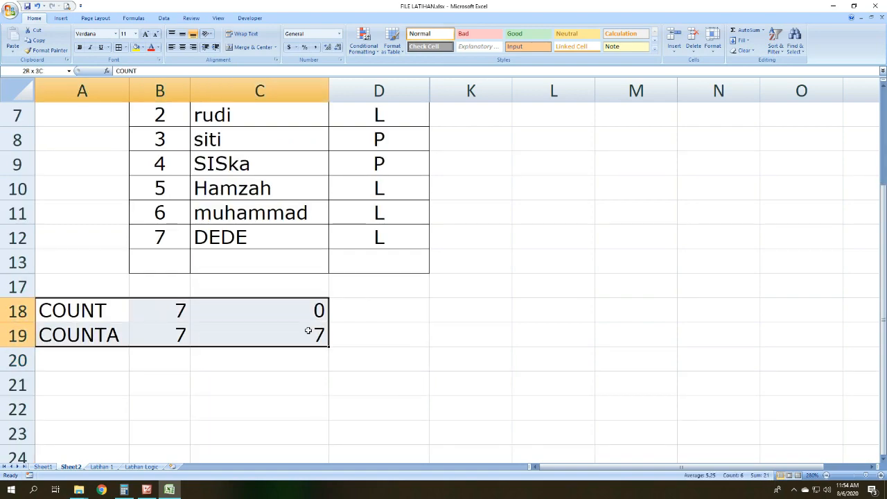
scroll(310, 332, up, 1)
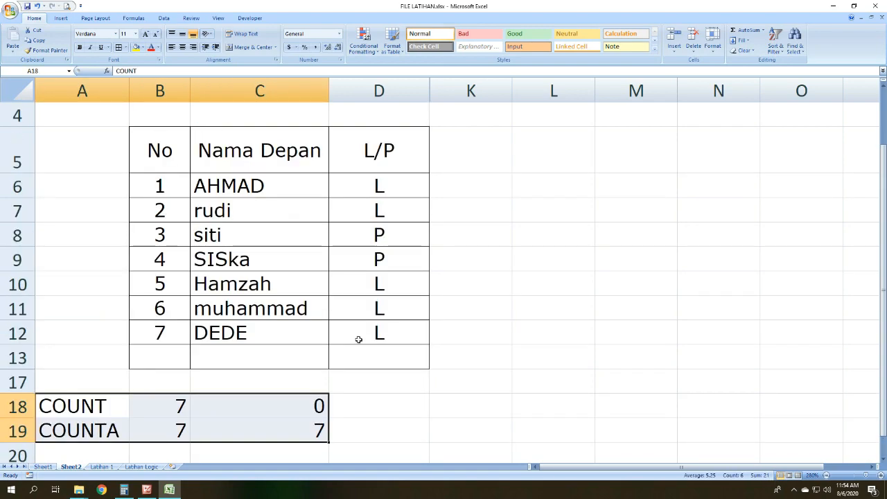
click(520, 307)
scroll(408, 364, down, 1)
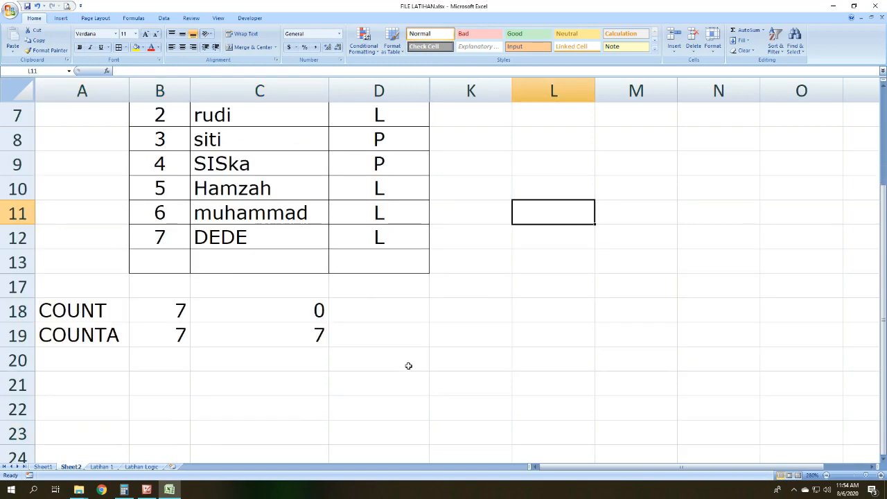
drag(17, 310, 257, 323)
key(Delete)
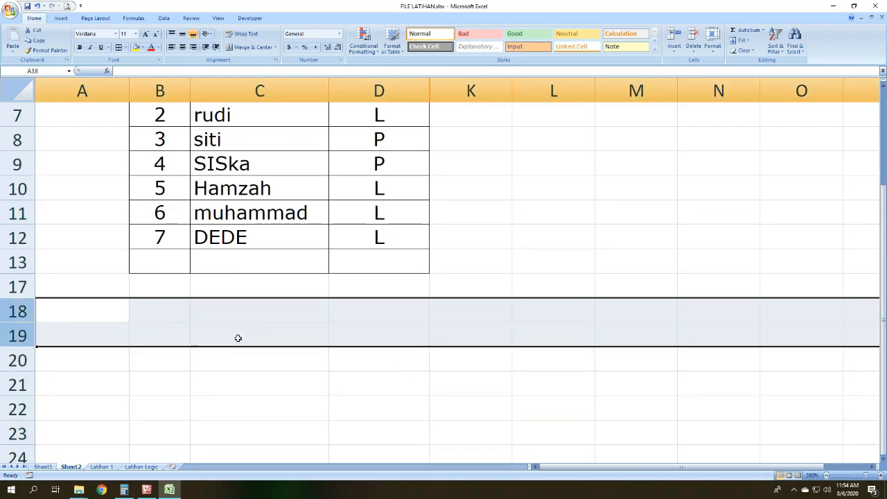
Step: Enter the label LAKI in K6 beside the student table
scroll(237, 338, up, 2)
click(475, 262)
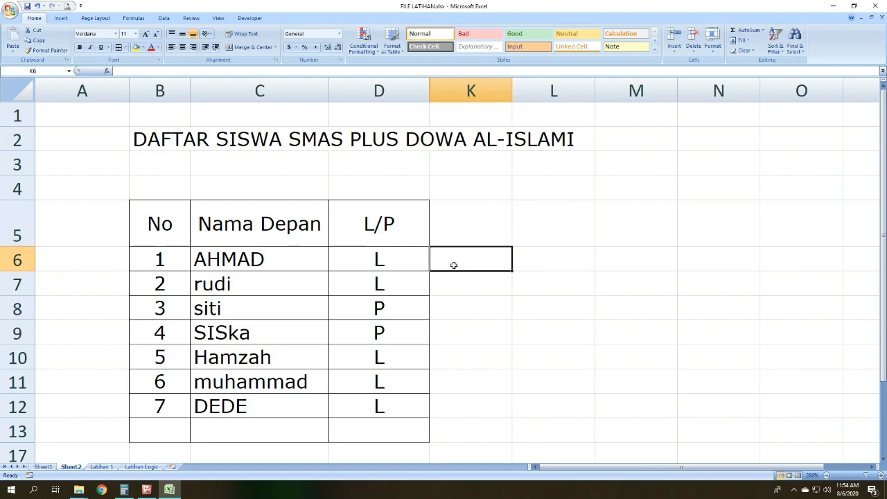
text(LAKI)
key(Tab)
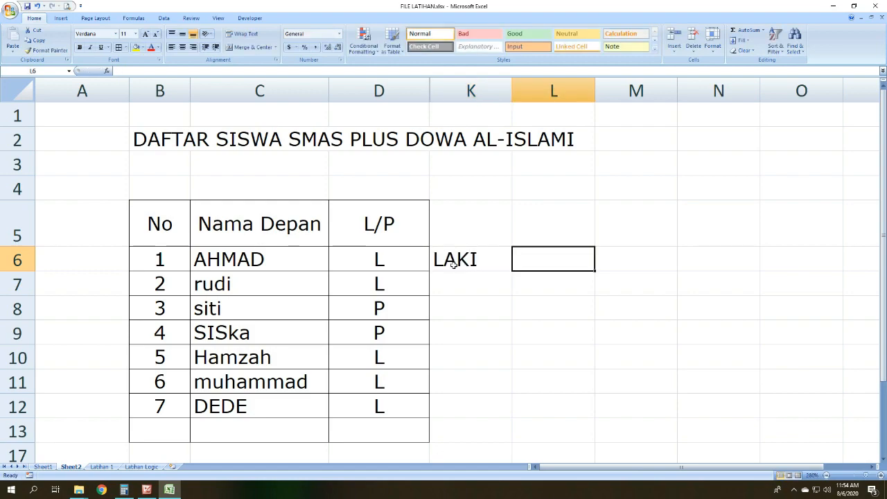
Step: Enter the formula =COUNTIF(D6:D12,"") in L6, accepting the proposed formula correction
text(=)
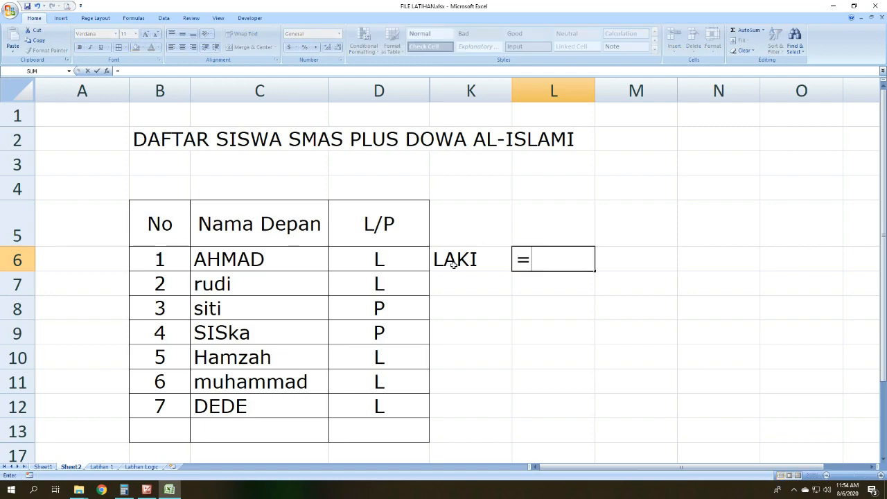
text(COUNT)
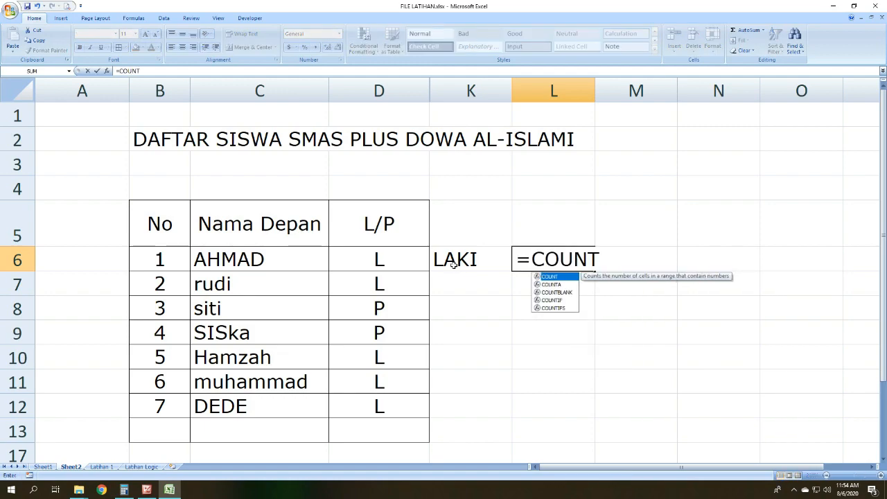
text(IF()
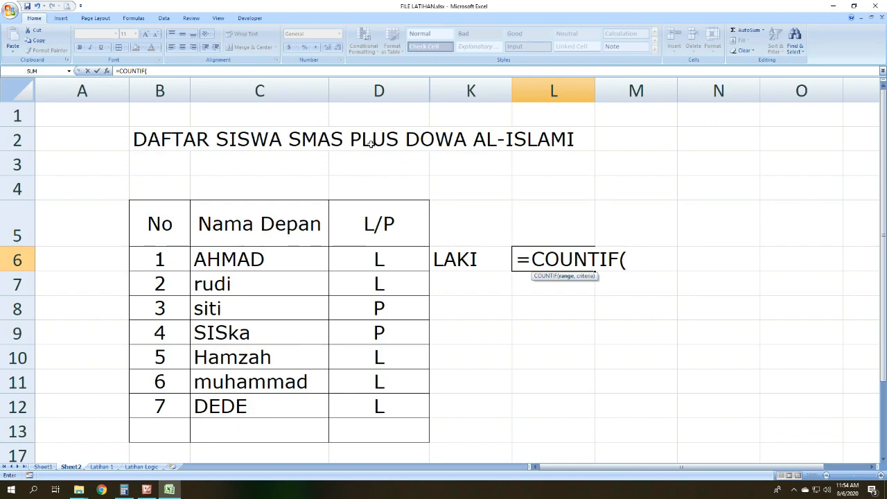
drag(376, 253, 372, 405)
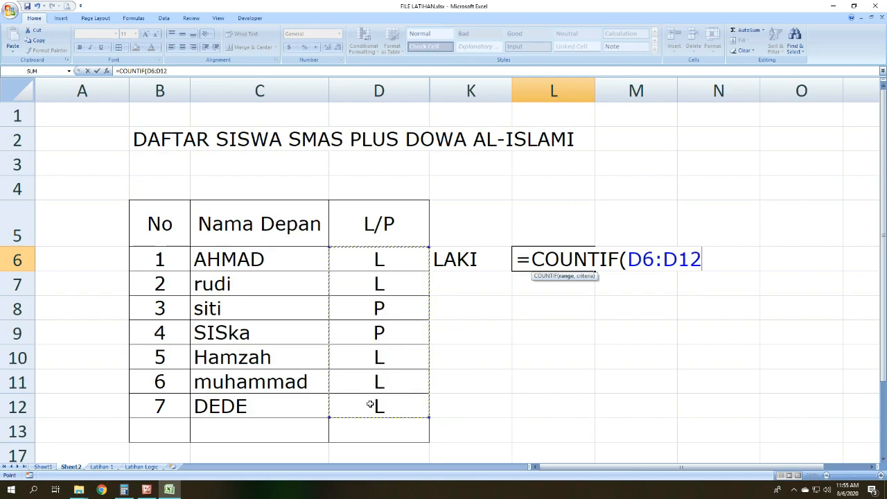
text(,)
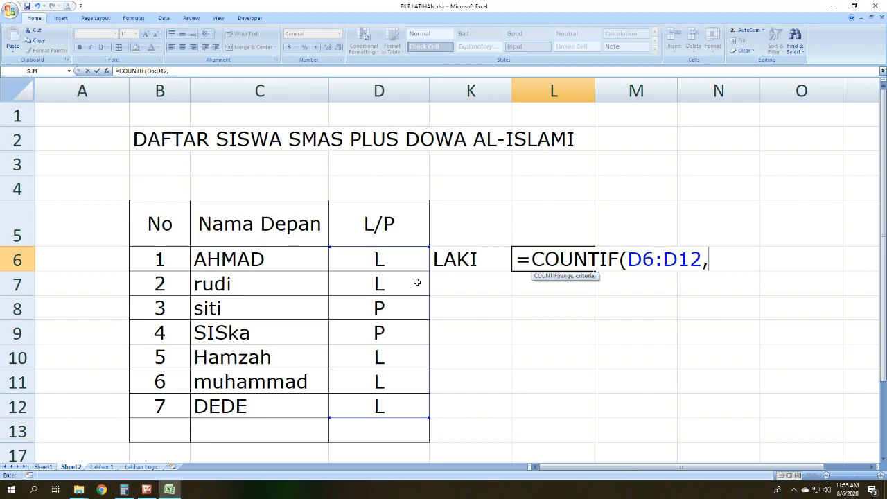
text(")
key(Return)
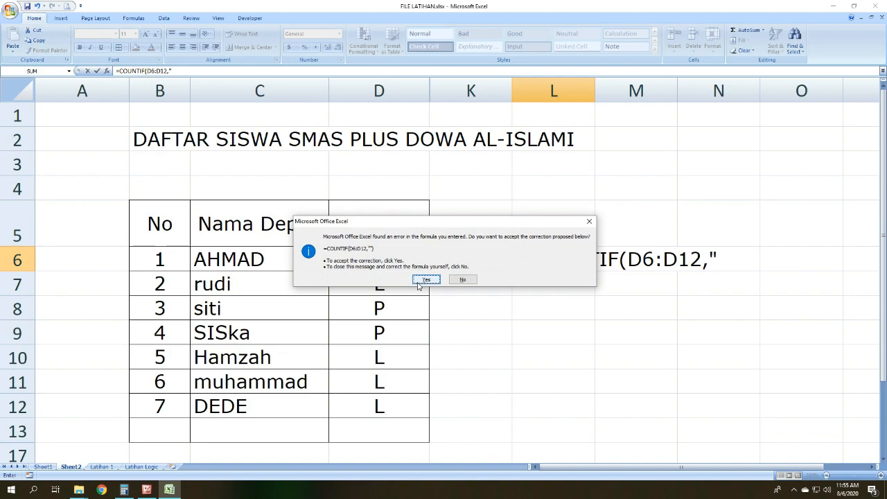
click(426, 279)
click(494, 281)
Step: Correct the male count formula in L6 to =COUNTIF(D6:D12,"L")
click(531, 257)
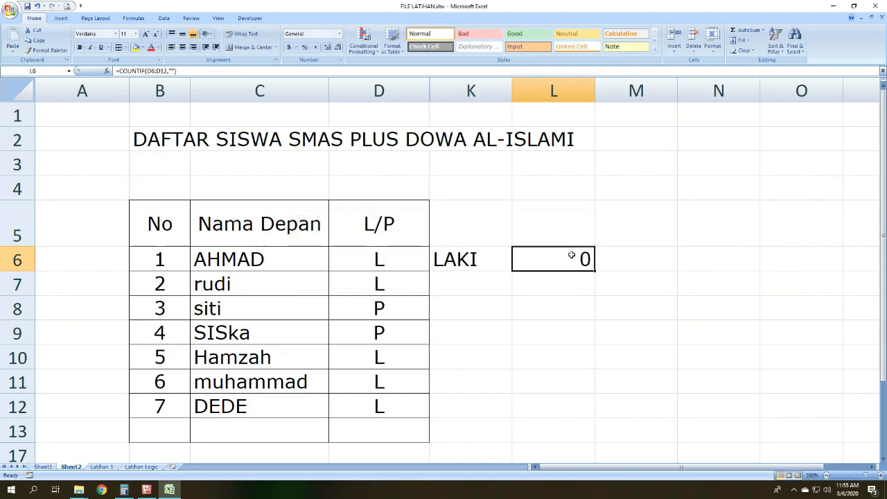
double_click(531, 257)
drag(178, 70, 170, 71)
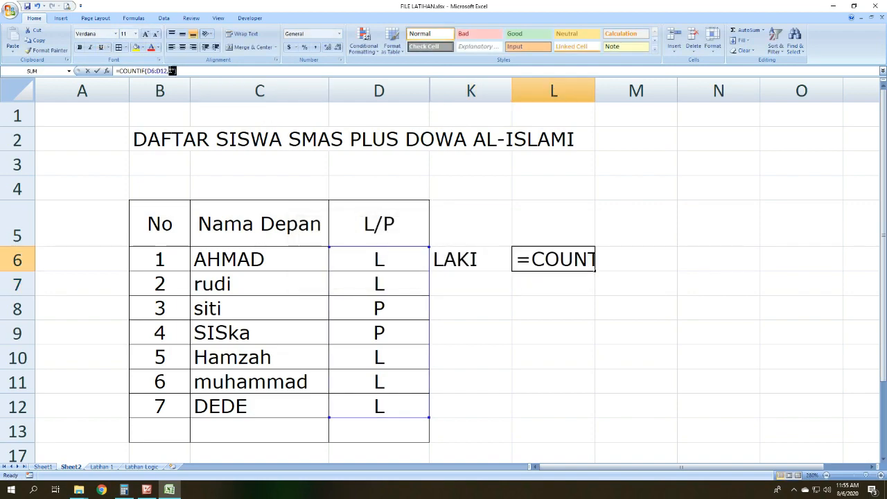
key(BackSpace)
key(BackSpace)
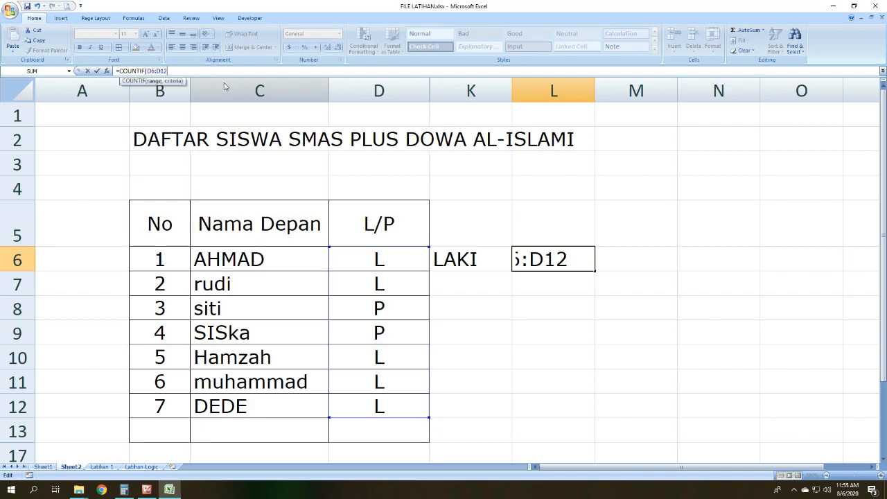
text(,"l)
key(BackSpace)
text(L")
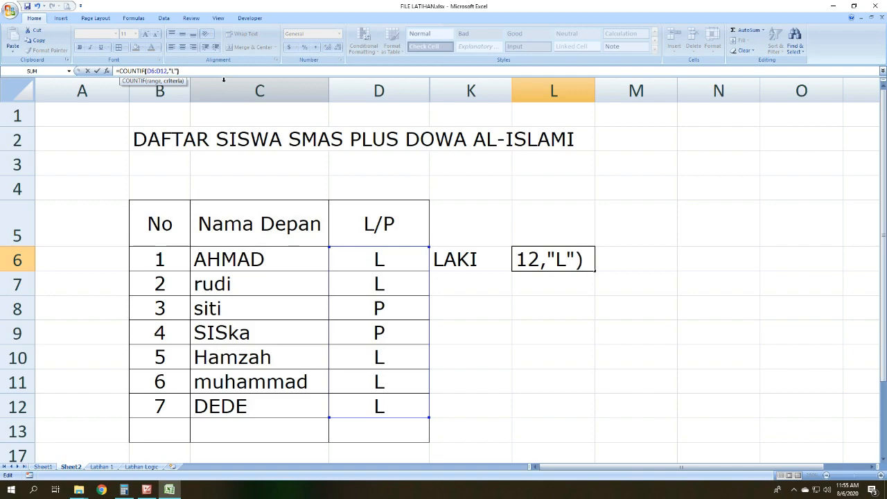
key(Return)
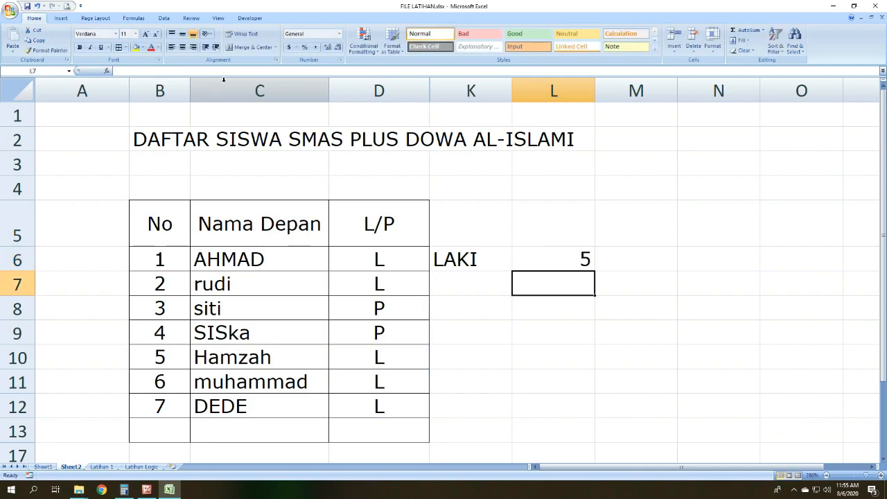
click(547, 255)
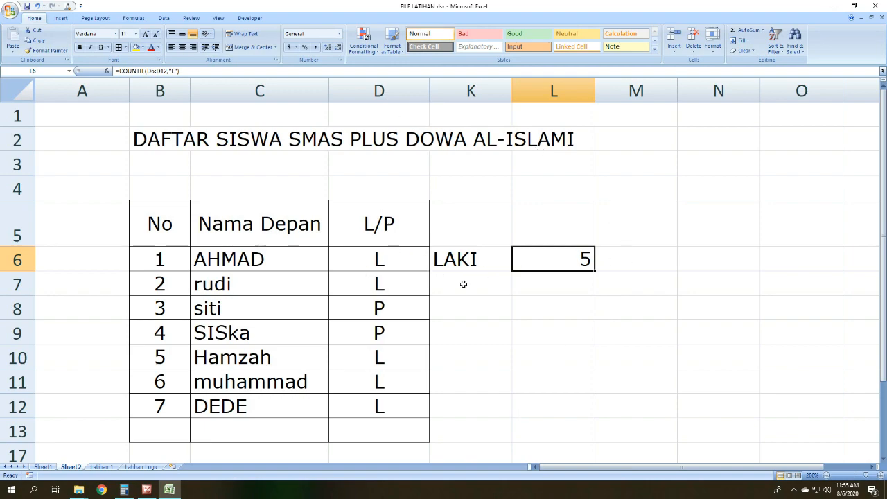
drag(380, 256, 386, 276)
click(391, 359)
drag(391, 359, 402, 398)
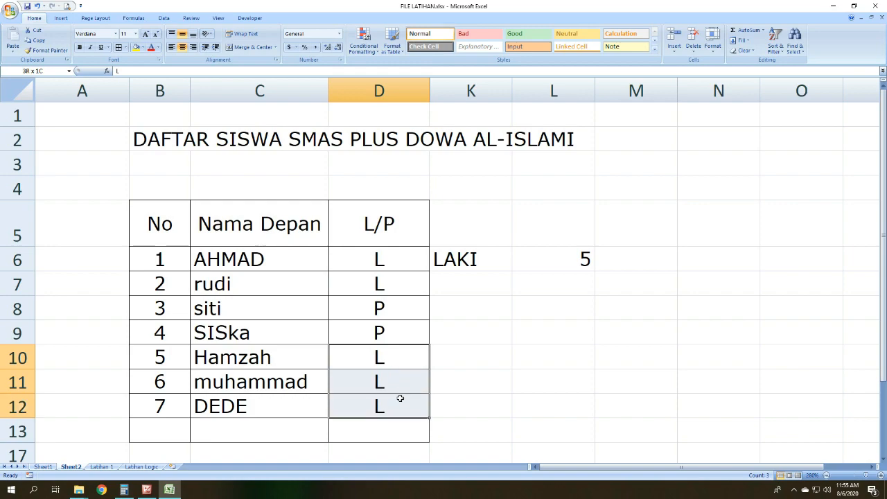
Step: Enter the label perempuan in K7 and auto-fit the width of column K
click(468, 291)
text(pe)
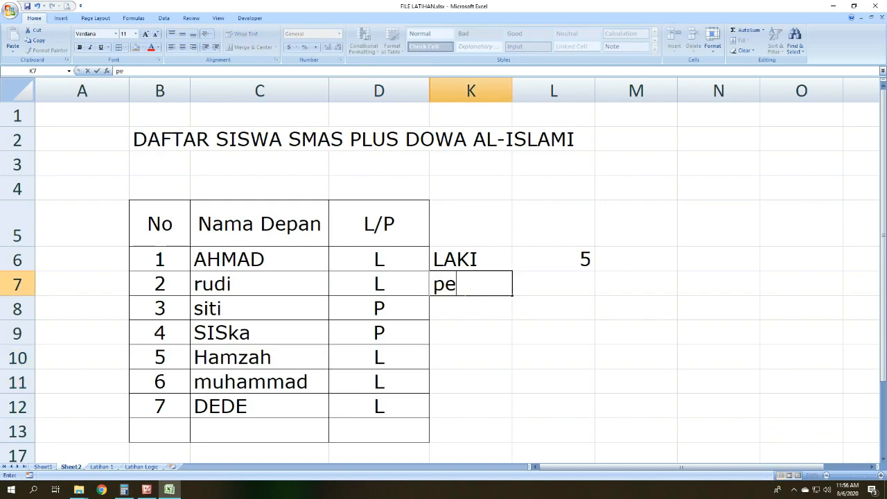
text(rempuan)
key(Tab)
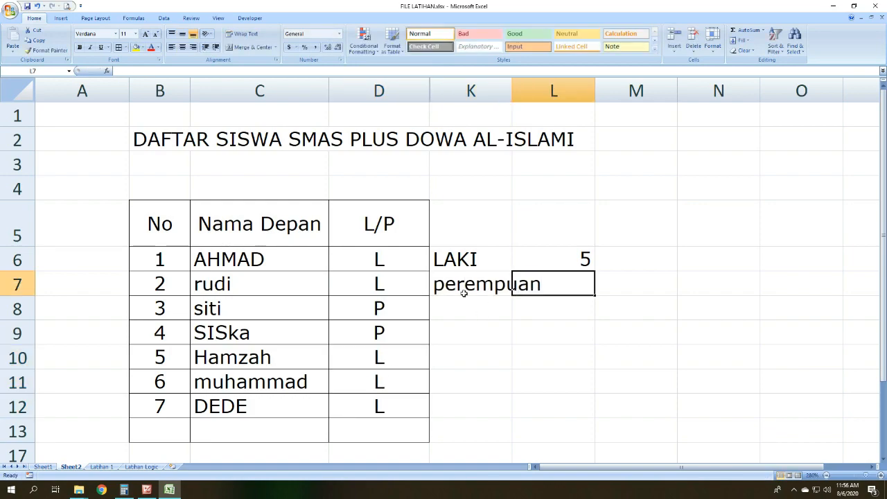
double_click(511, 86)
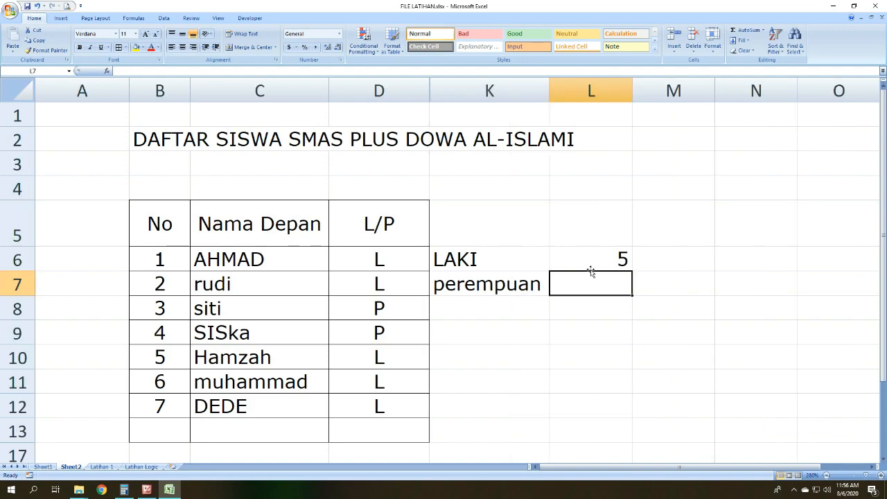
Step: Enter the formula =COUNTIF(D6:D12,"P") in L7 to count the female students
text(=count)
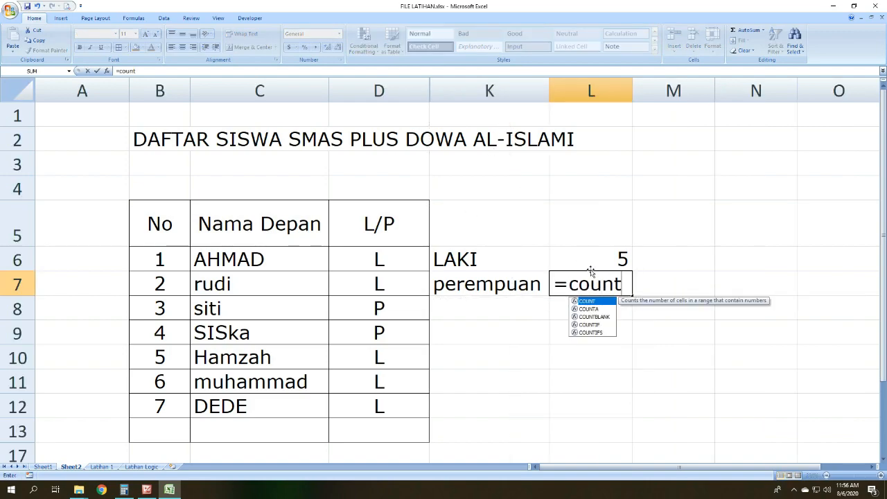
text(if()
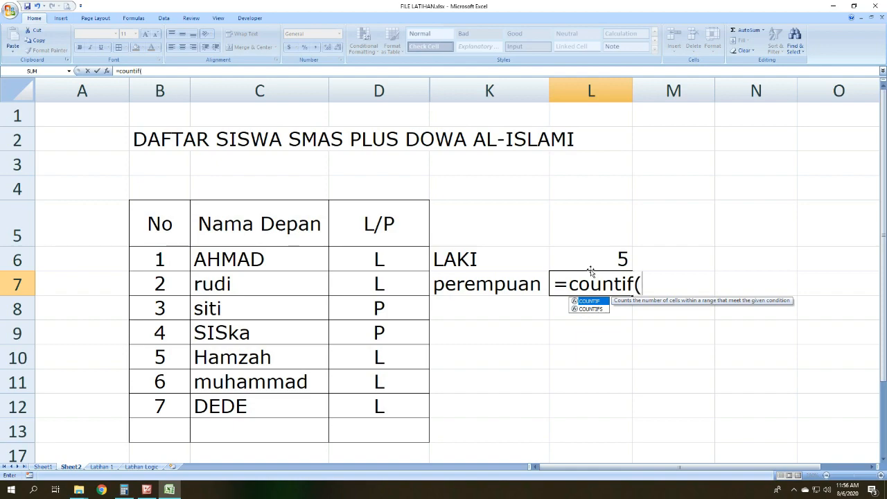
drag(411, 255, 402, 406)
text(,")
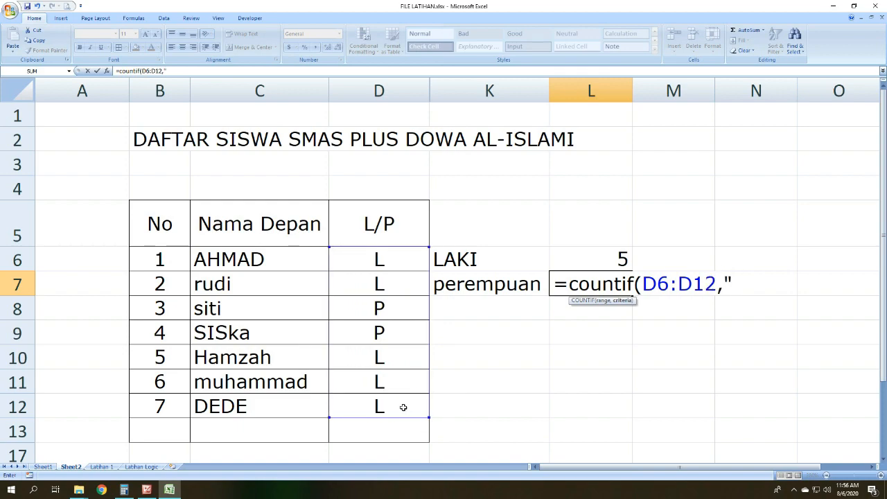
text(P"))
key(Return)
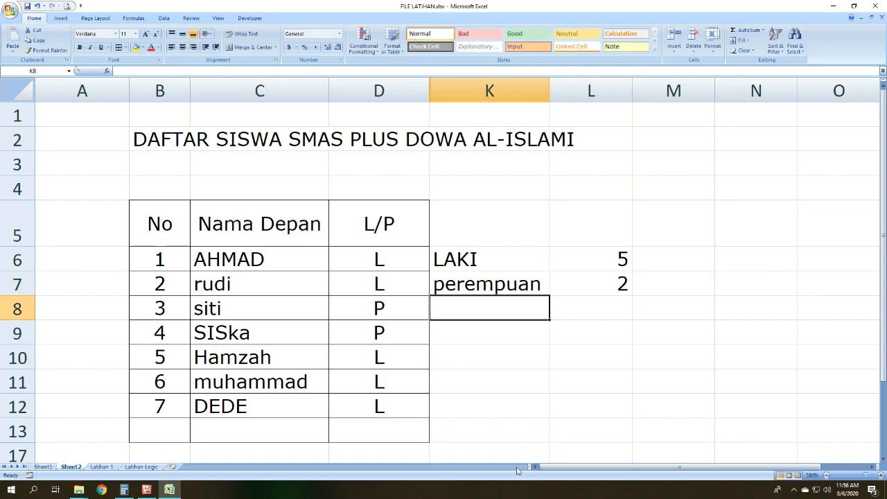
Step: Change the L/P entry of student 5 in D10 to P
click(610, 292)
mouse_move(388, 309)
mouse_down()
mouse_move(390, 283)
mouse_move(392, 323)
mouse_move(390, 309)
mouse_up()
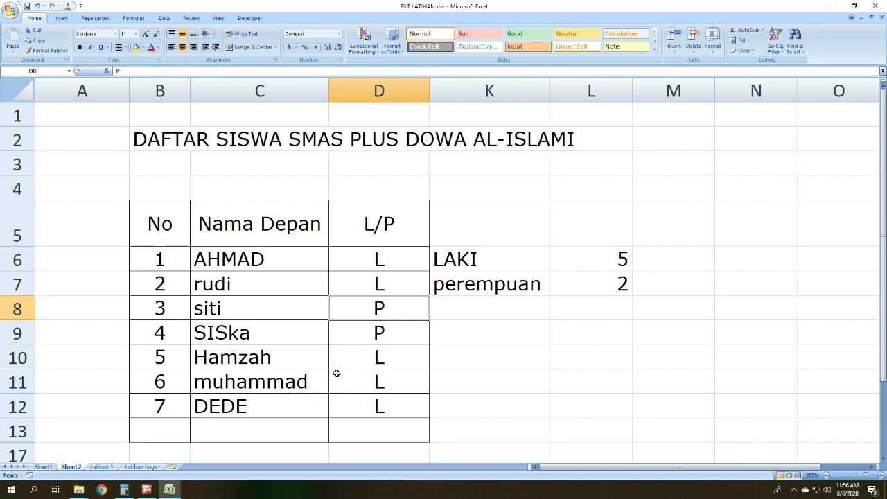
click(378, 356)
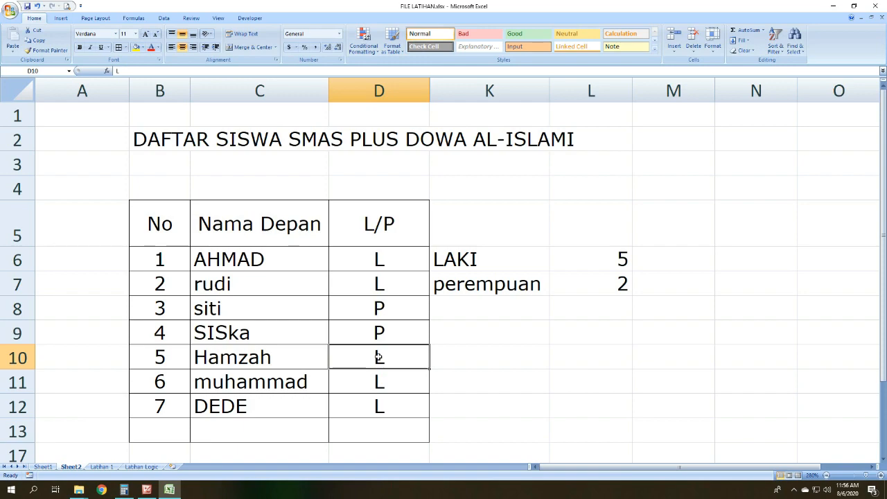
text(P)
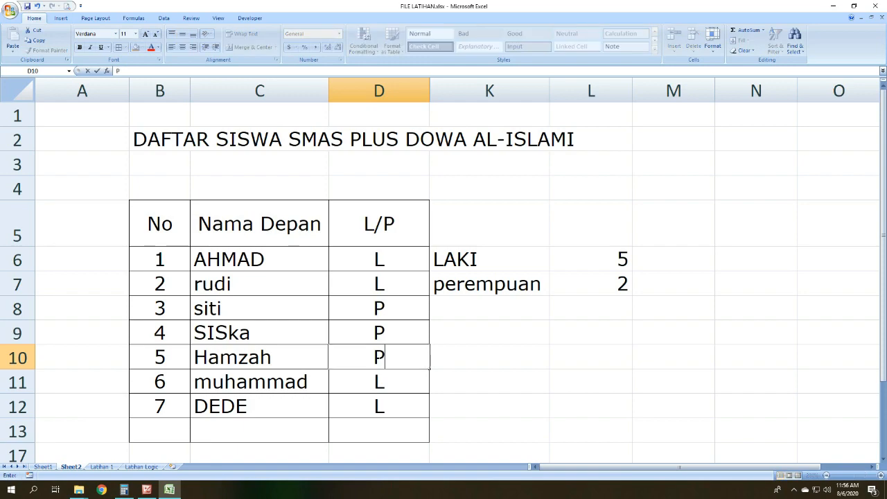
key(Return)
Step: Compare the COUNTIF results in L6 and L7 with the L/P entries in D6:D12
click(581, 278)
click(594, 258)
click(594, 284)
click(594, 259)
click(593, 322)
drag(600, 258, 602, 297)
click(511, 311)
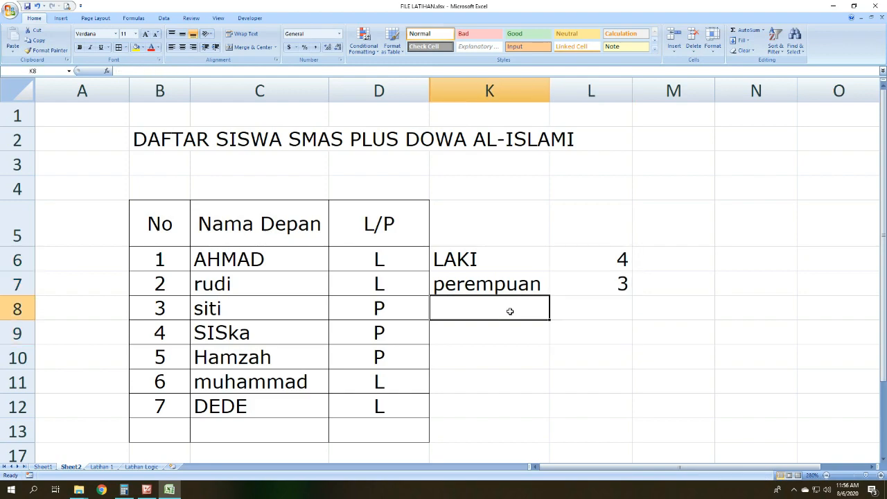
drag(388, 259, 383, 406)
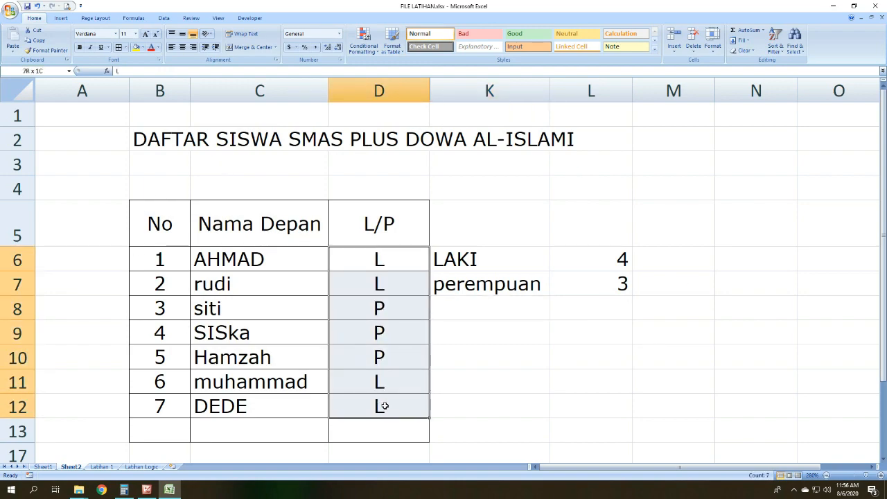
click(487, 311)
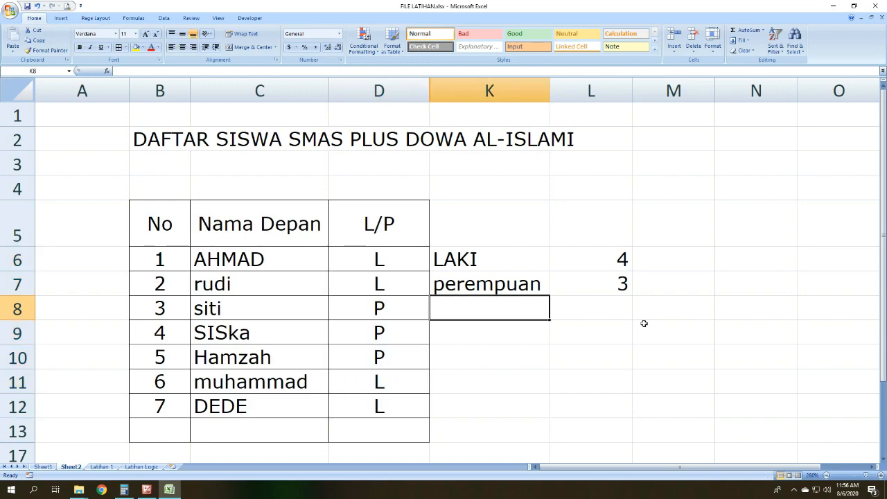
Step: Enter the formula =COUNTA(D6:D12) in L8 to count all students in the L/P column
click(620, 303)
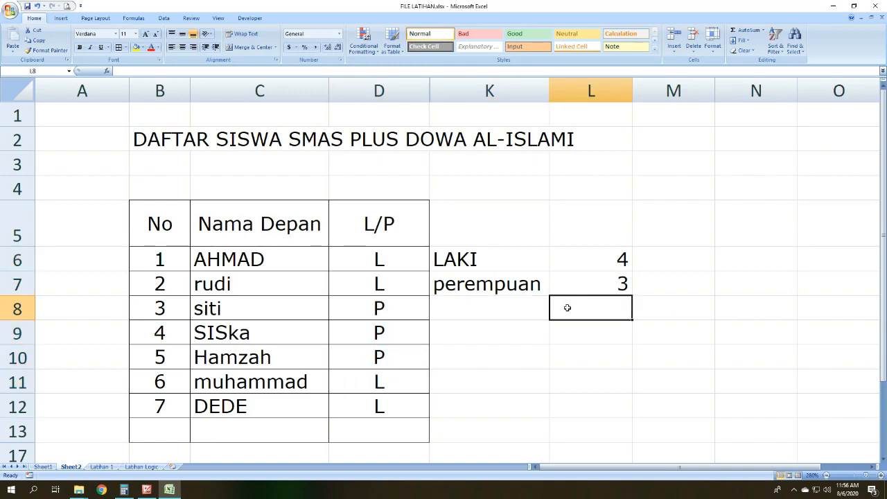
text(=)
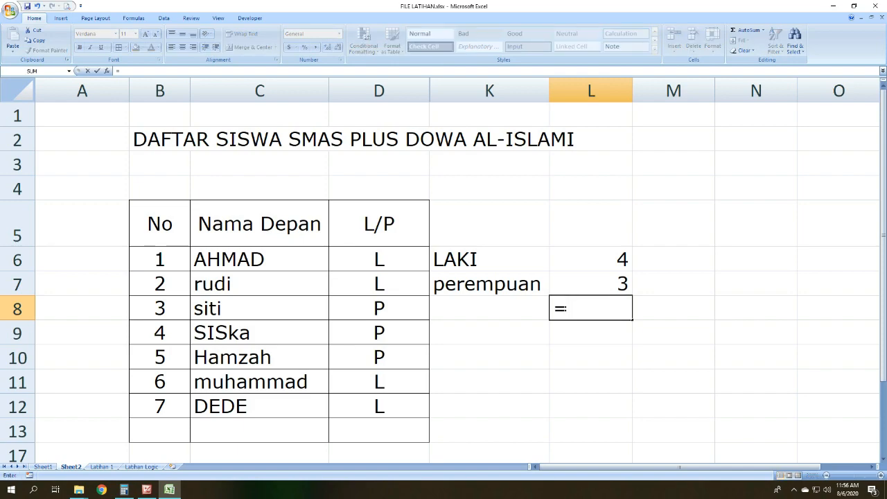
text(COUTN)
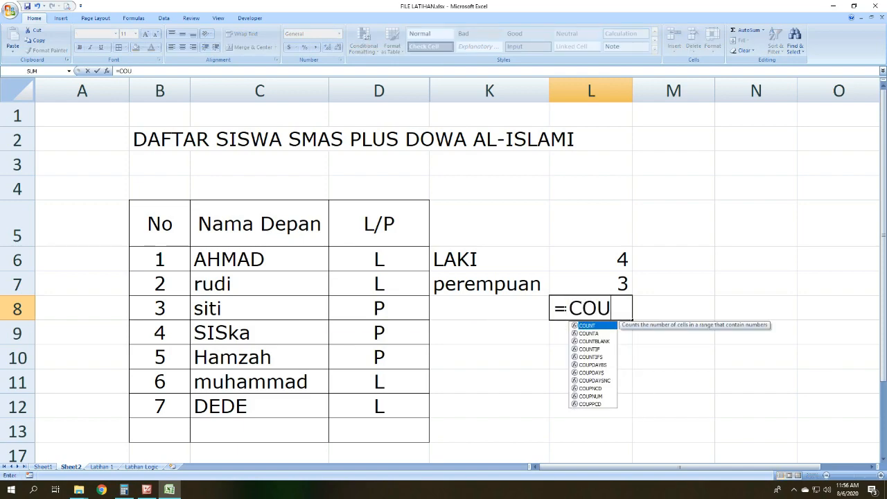
key(BackSpace)
text(NTA()
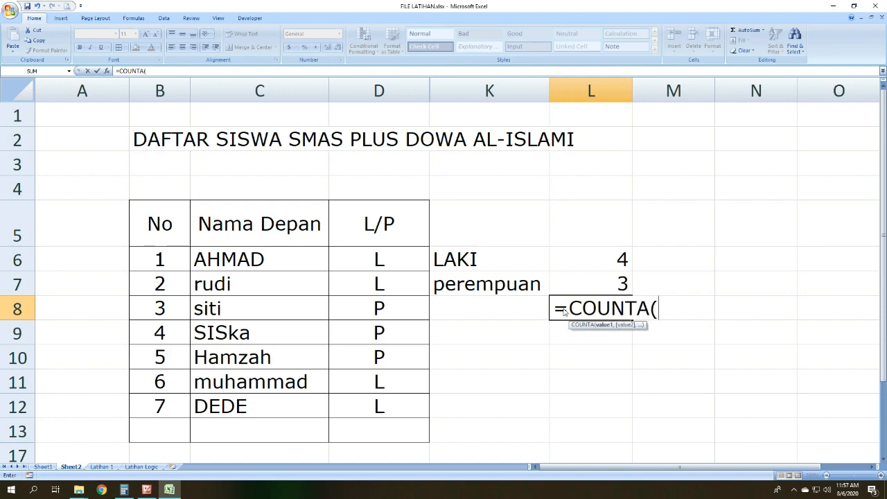
drag(416, 262, 395, 406)
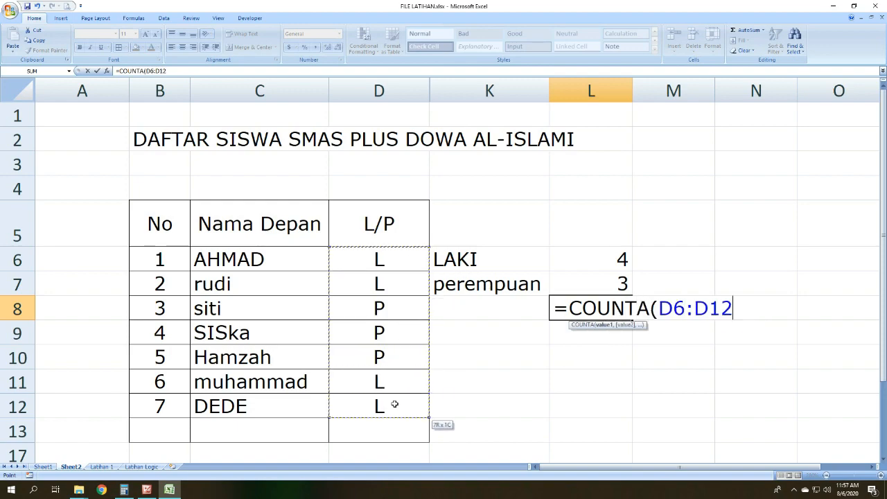
text())
key(Return)
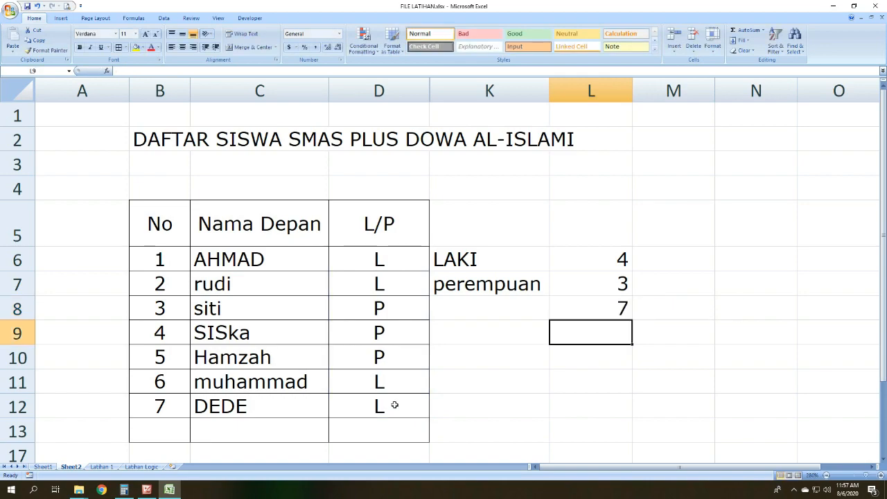
click(607, 306)
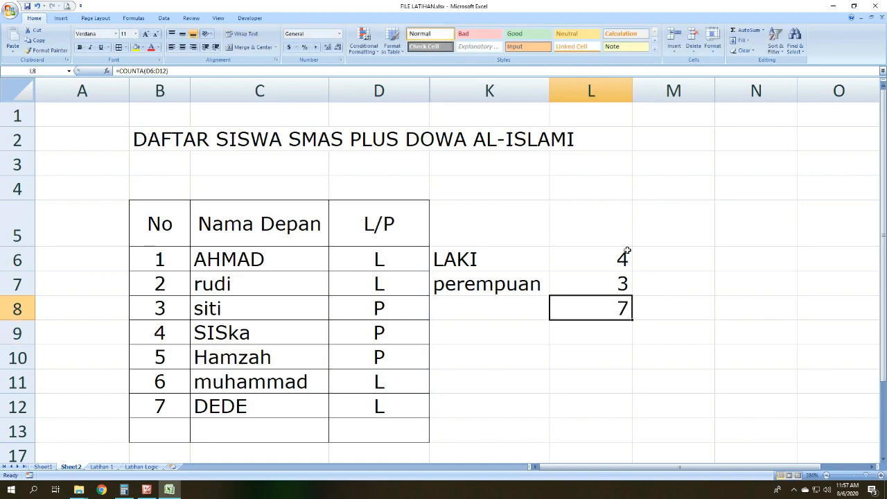
Step: Switch to Microsoft Office Picture Manager to view the COUNT formula overview slide
click(147, 489)
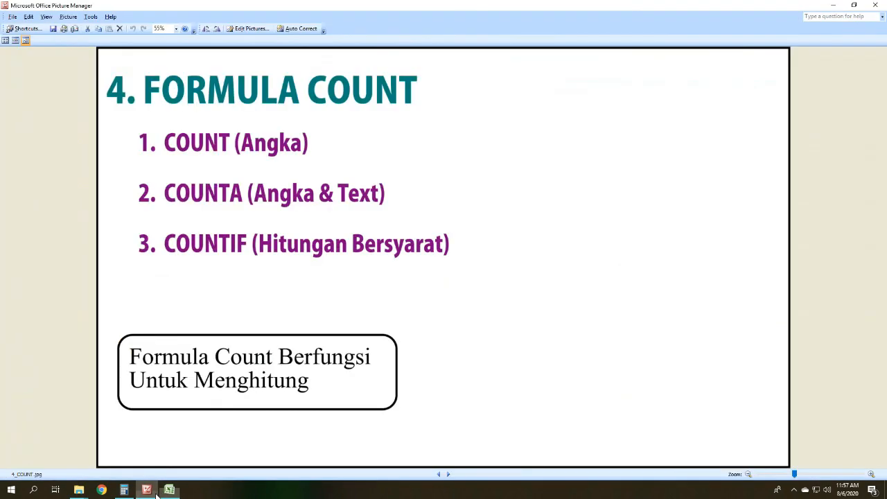
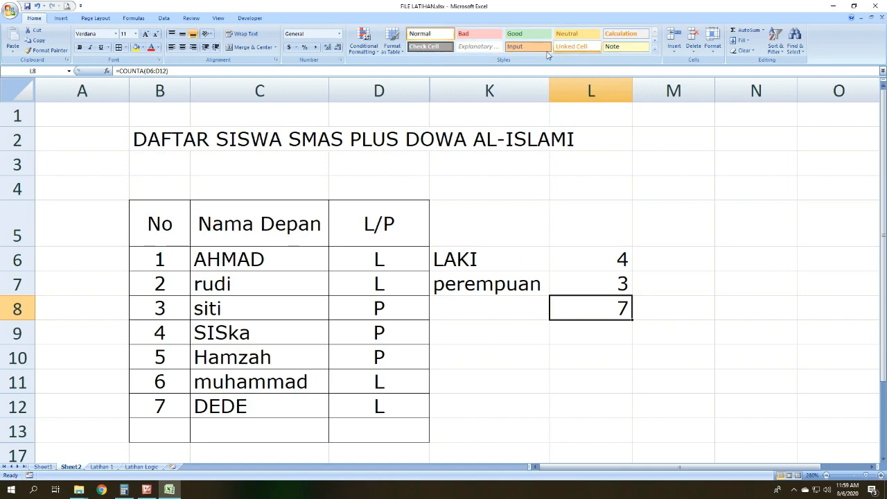
Step: Unhide the columns between D and K
drag(379, 91, 485, 89)
right_click(485, 89)
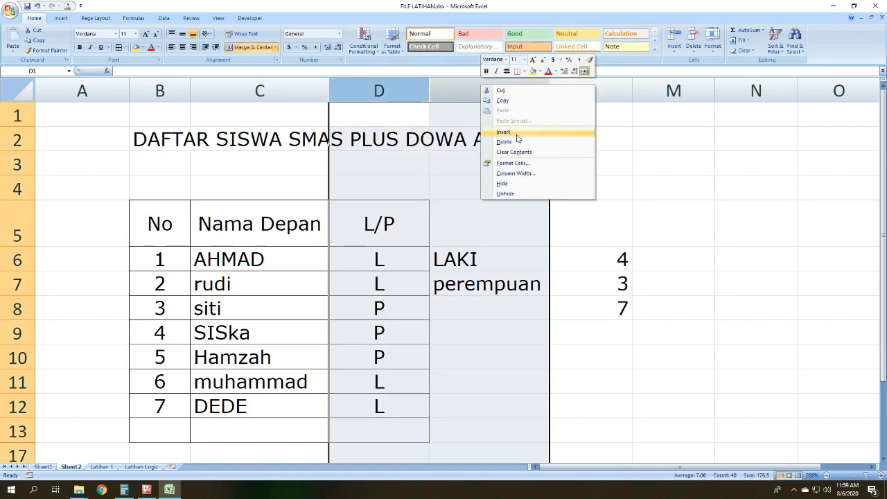
click(505, 194)
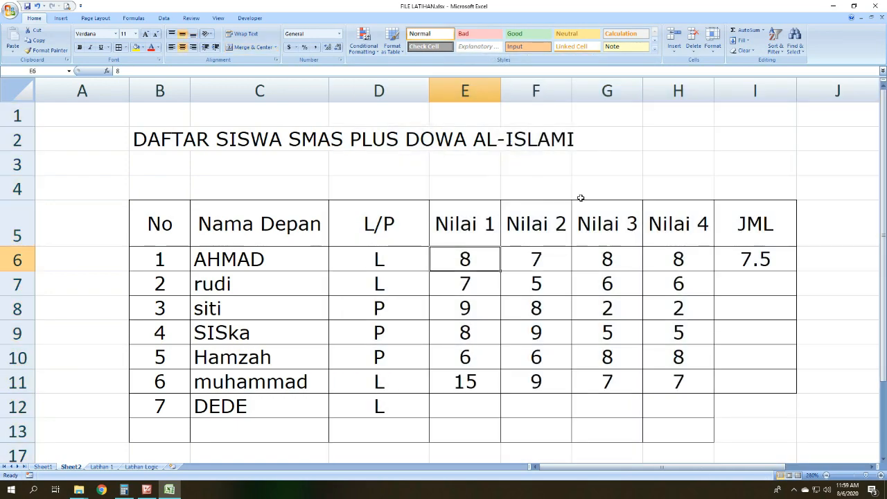
Step: Hide the L/P column D and the score columns F to H, leaving only Nilai 1 and JML beside the names
click(392, 82)
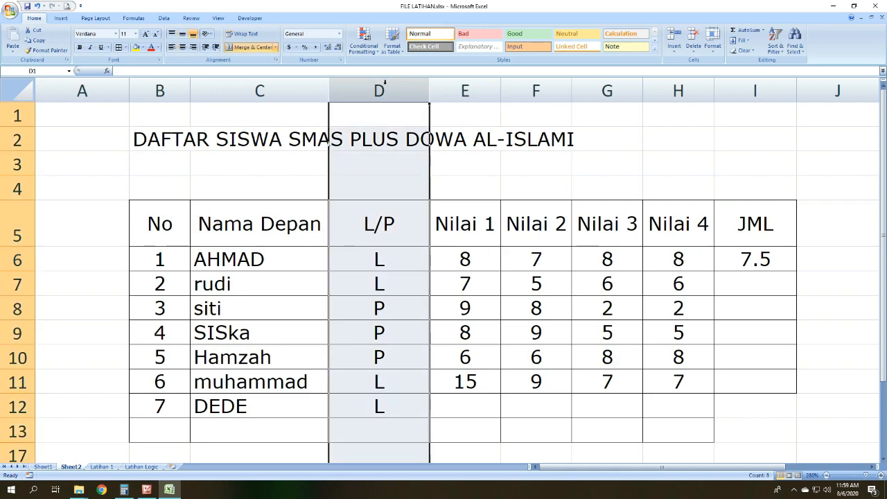
right_click(383, 88)
click(452, 201)
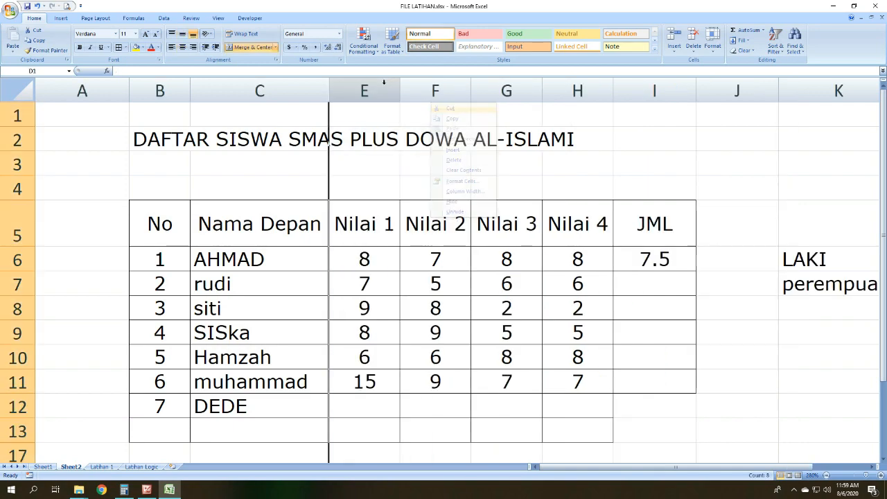
drag(436, 91, 563, 93)
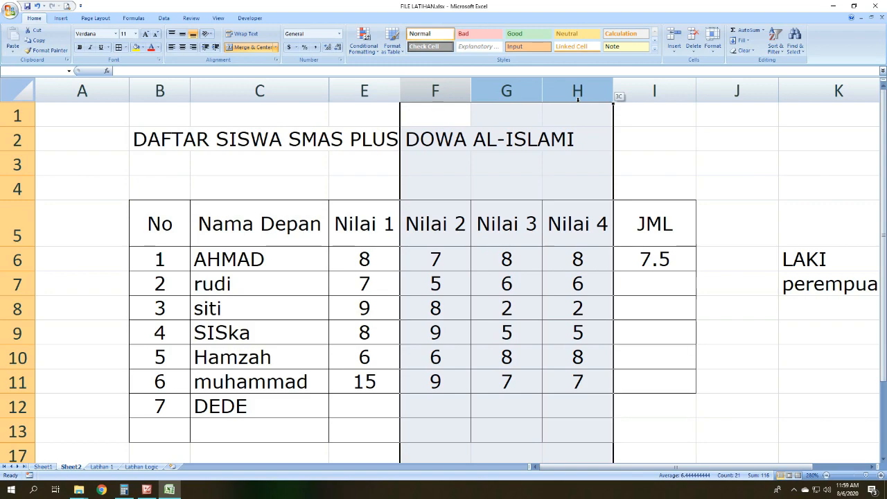
right_click(562, 106)
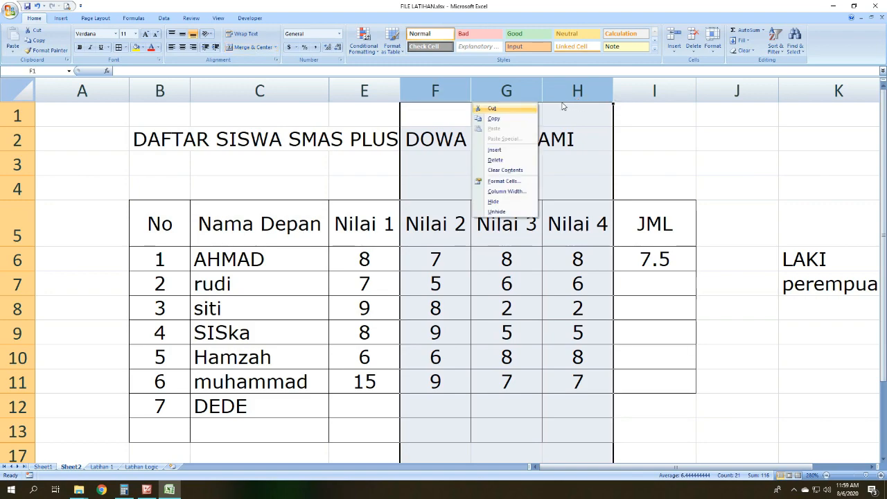
click(493, 201)
Step: Clear the LAKI and perempuan labels and their count formulas in K6:L8
drag(606, 269, 776, 332)
key(Delete)
click(513, 281)
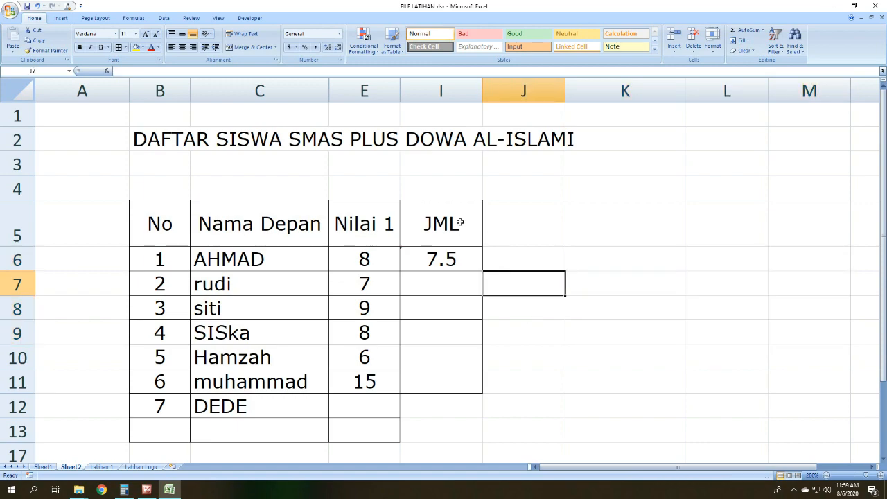
Step: Replace the JML heading in I5 with PREDIKET and clear the value in I6 below it
click(456, 222)
text(PRE)
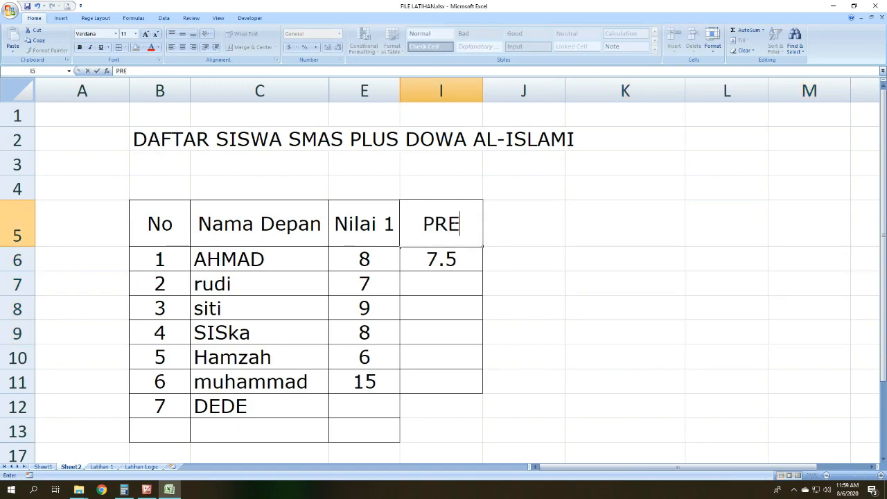
text(DIKET)
key(Return)
key(Delete)
click(525, 349)
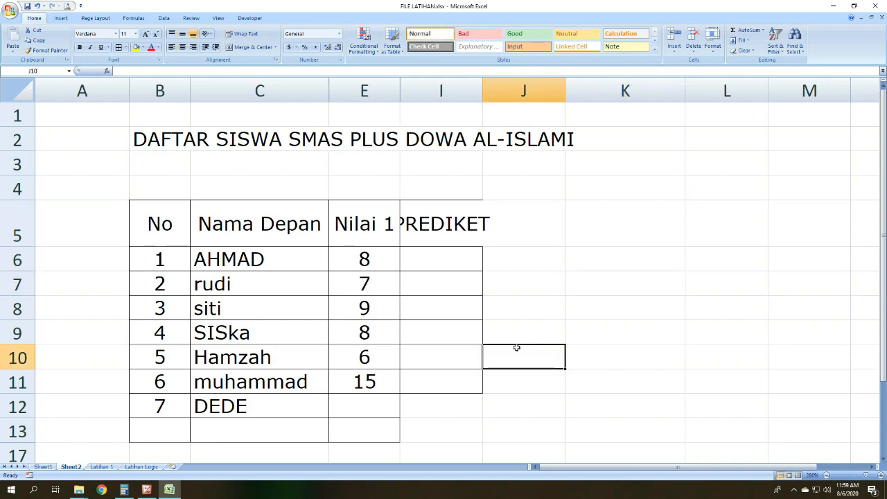
Step: Set the Nilai 1 score of student 6 in E11 to 8
click(380, 381)
text(8)
key(Return)
click(370, 372)
click(510, 333)
Step: Widen column I so that the PREDIKET heading fits
click(463, 259)
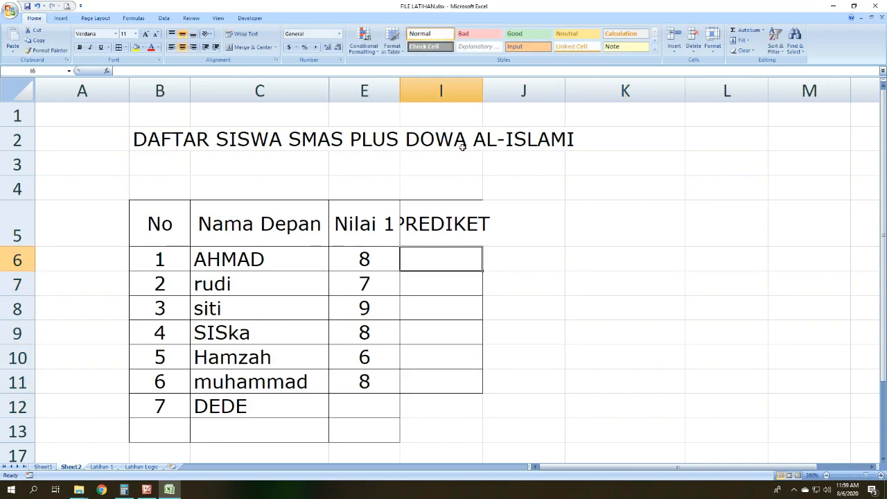
click(478, 88)
drag(478, 87, 503, 87)
Step: Set the Nilai 1 scores of student 1 in E6 to 9 and student 4 in E9 to 5
click(374, 259)
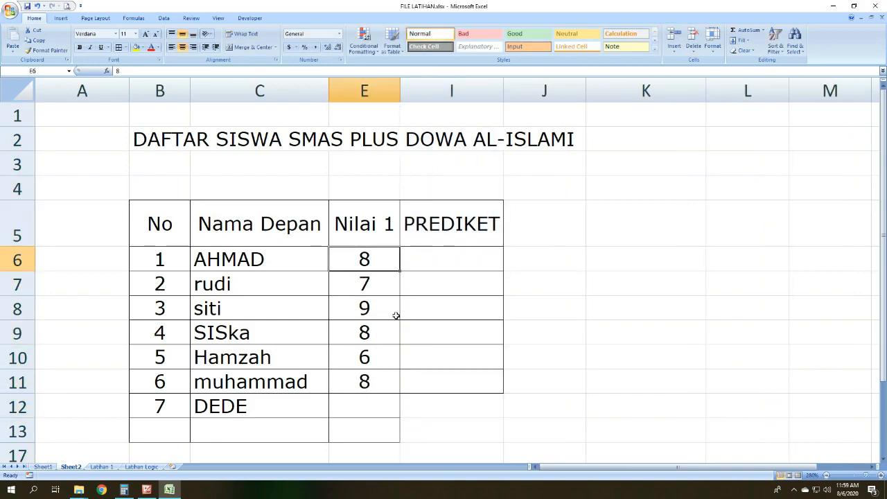
text(9)
key(Return)
key(Return)
key(Return)
text(7)
key(BackSpace)
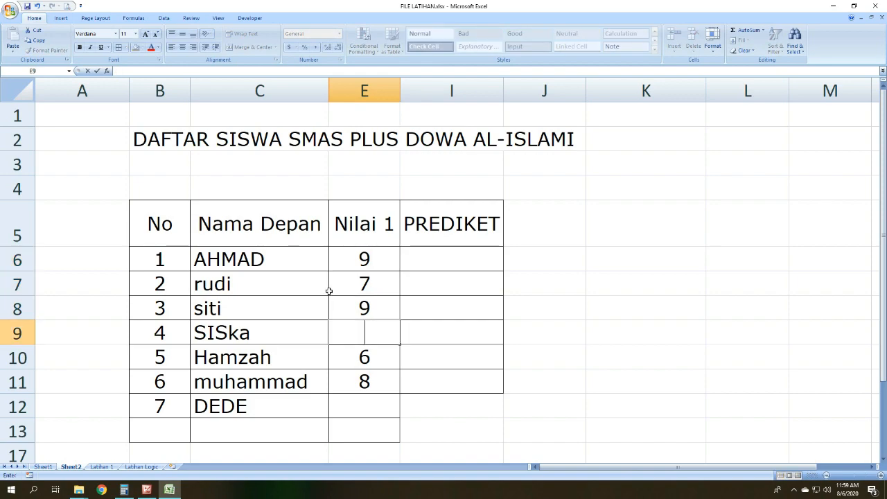
text(5)
key(Return)
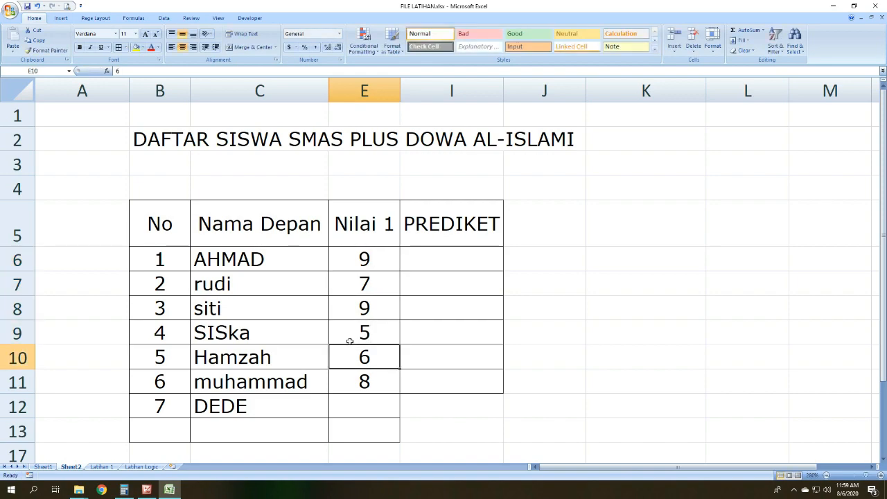
Step: Clear the student 7 entry in B12:E12
click(354, 402)
drag(162, 408, 352, 412)
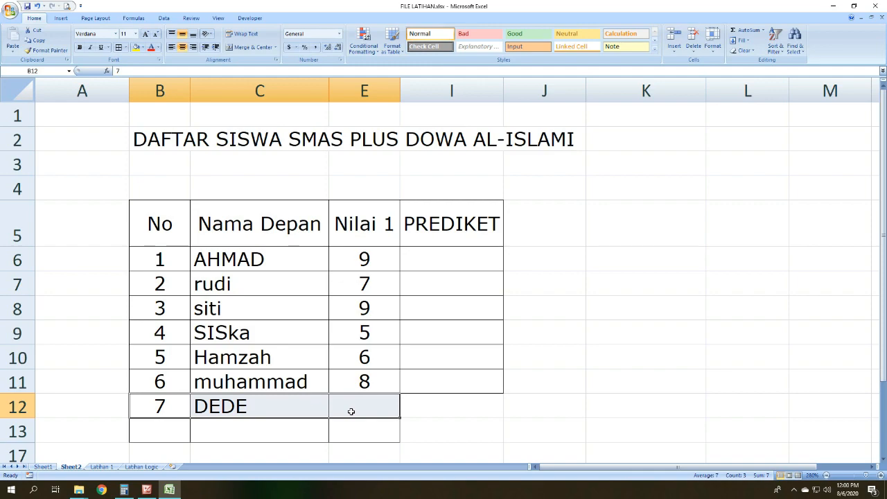
key(Delete)
click(410, 288)
click(424, 258)
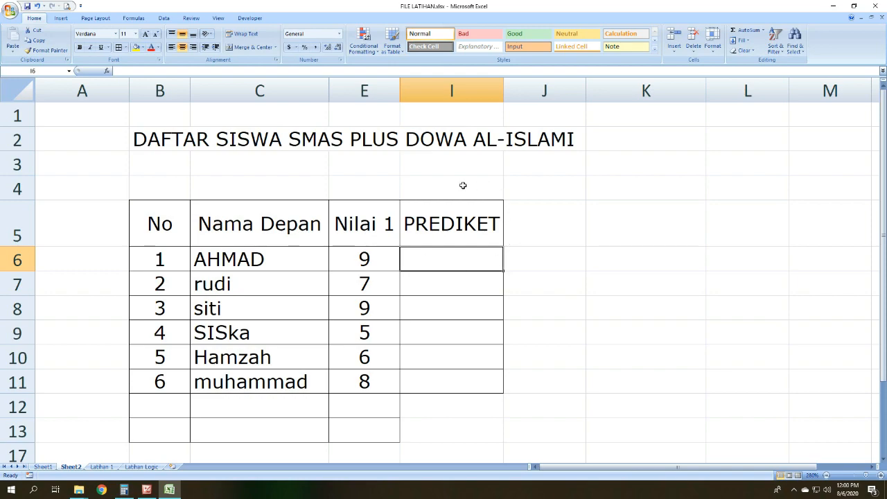
Step: Enter the grading rule "Jika Nilai diatas 8 maka A jika Dibawah 8 Maka B" in B3 under the title
click(173, 169)
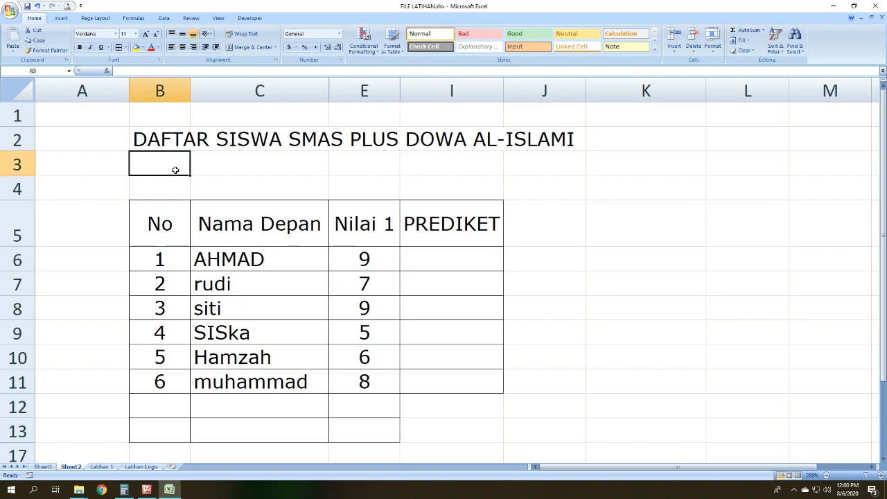
click(382, 220)
click(157, 179)
click(167, 166)
text(JIKA)
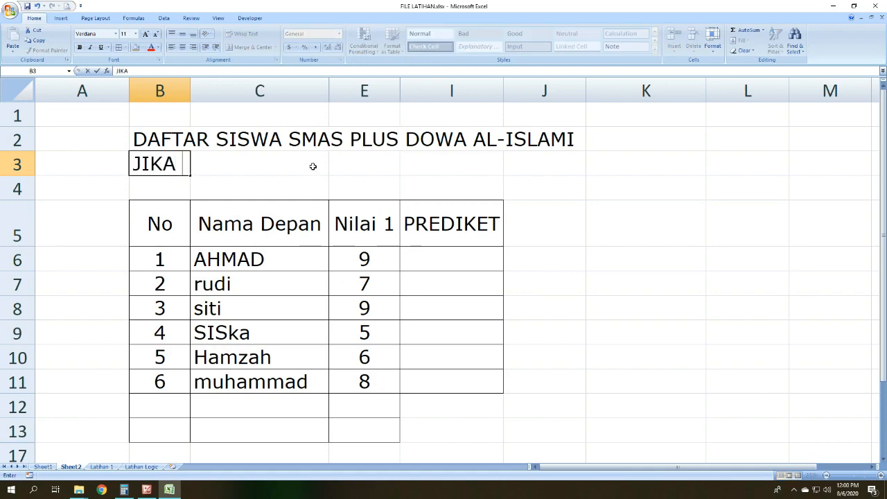
key(BackSpace)
key(BackSpace)
key(BackSpace)
text(ika )
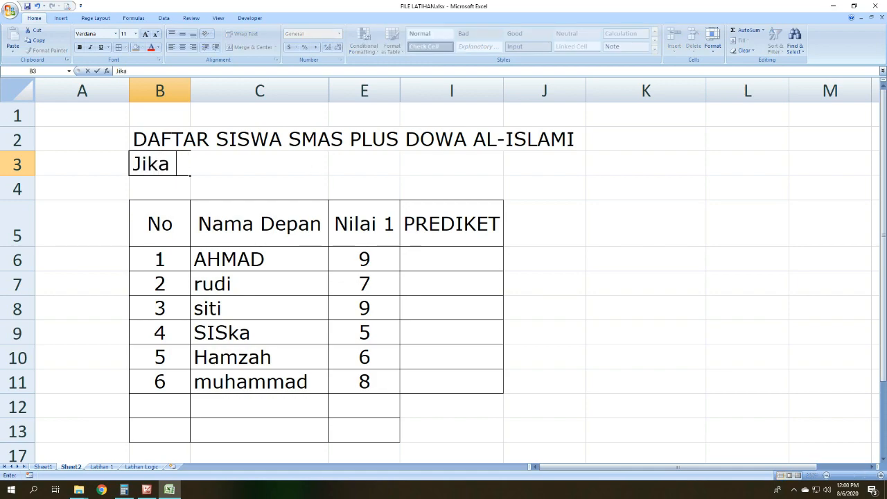
text(Nilai diatas 8 maka )
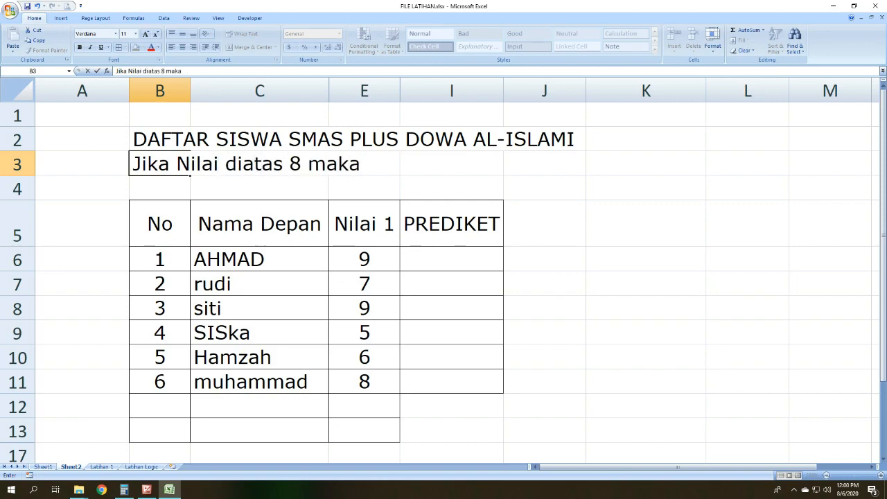
text(A jika Dibaw)
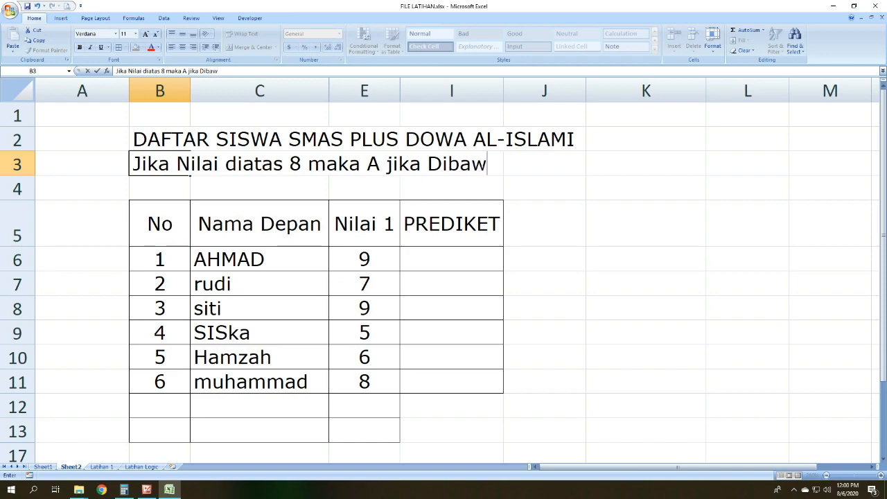
text(ah 8 Maka)
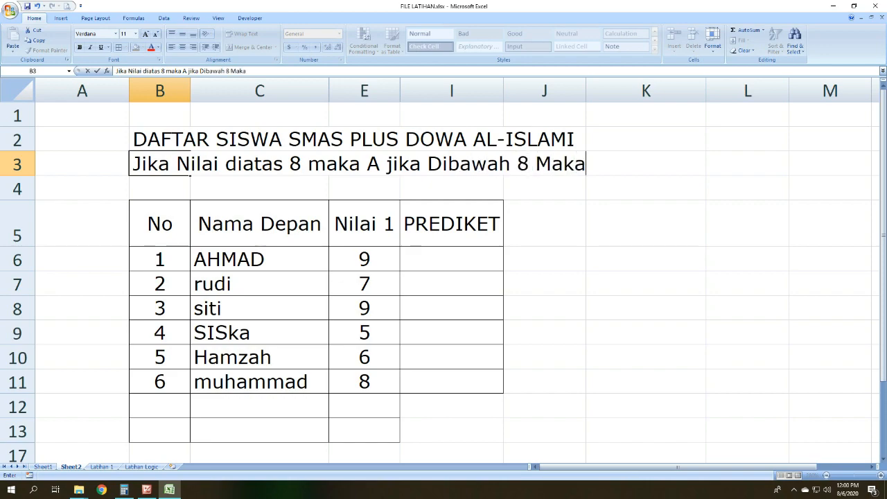
text( B)
key(Return)
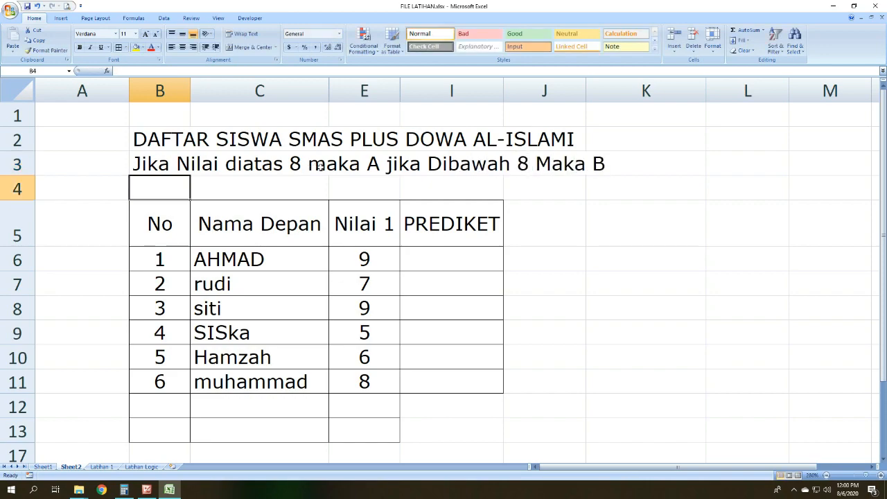
Step: Edit the rule in B3, replacing A with "Lulus" and B with "Tidak Lulus"
click(276, 168)
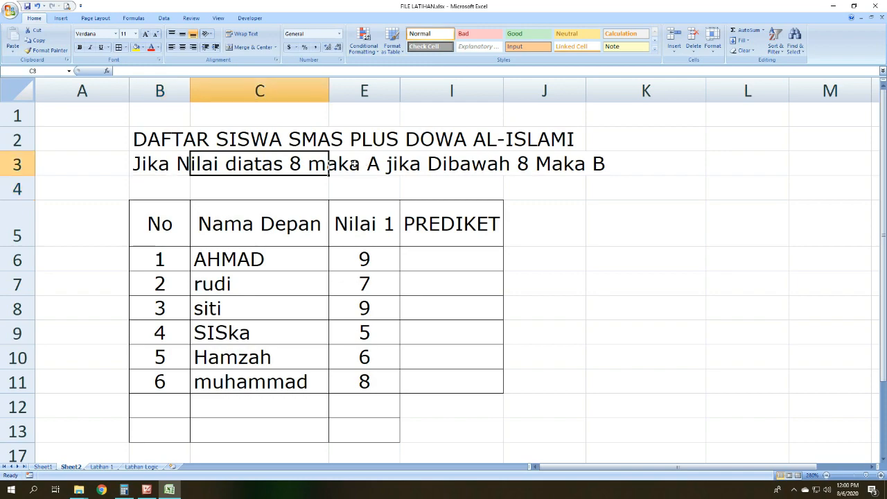
click(156, 164)
click(187, 71)
key(BackSpace)
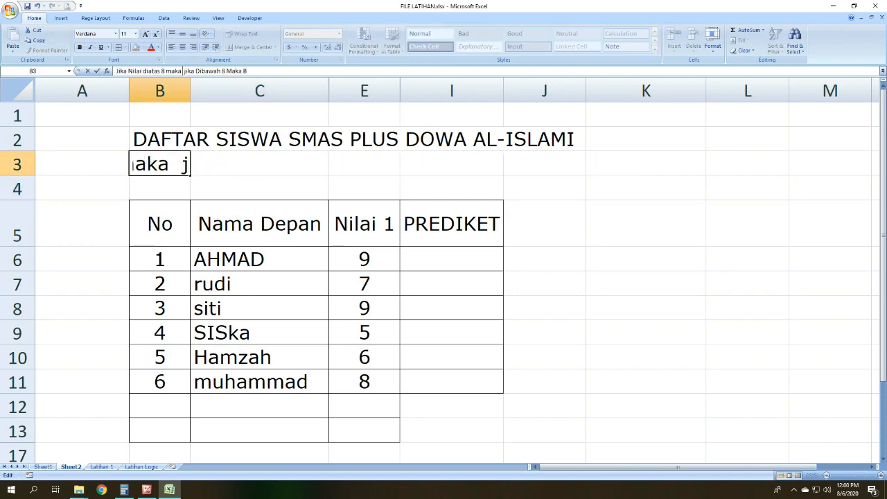
text(Lulus)
key(BackSpace)
text(s)
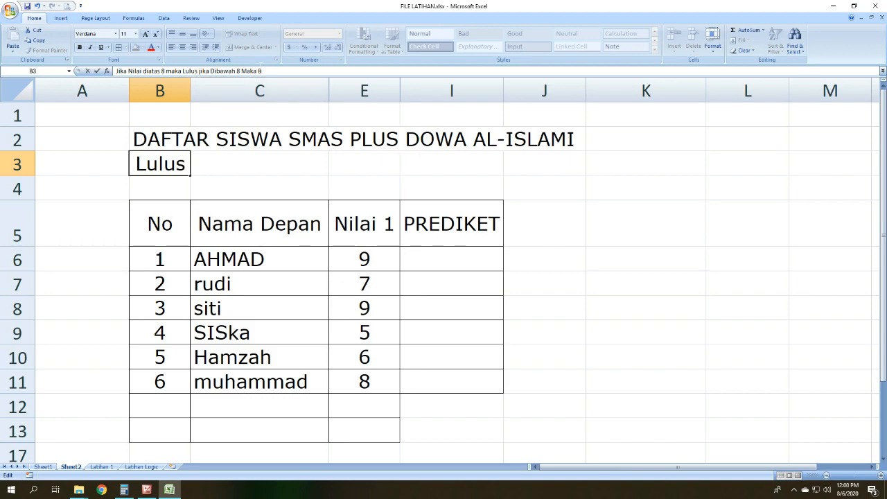
key(End)
key(BackSpace)
key(BackSpace)
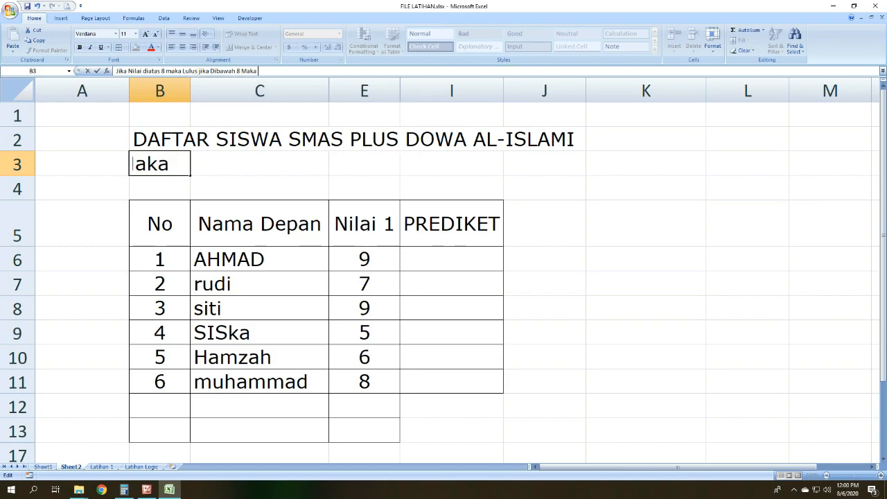
text(Tida)
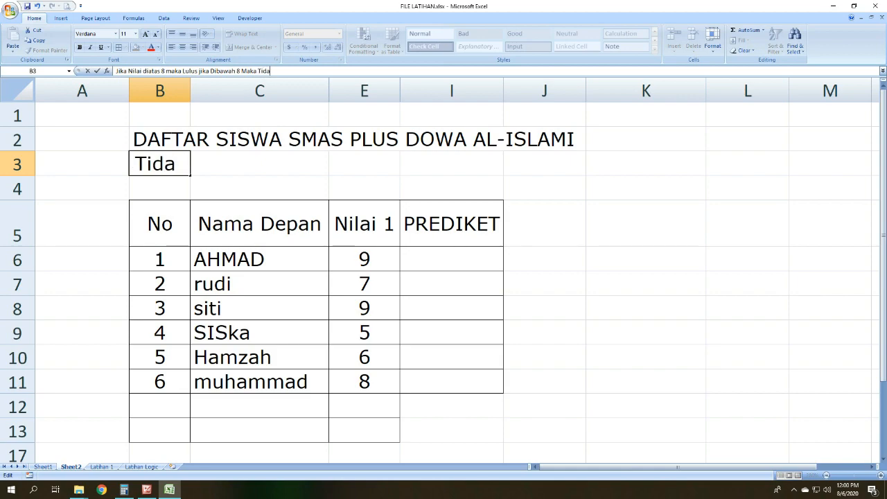
text(k Lulus)
key(Return)
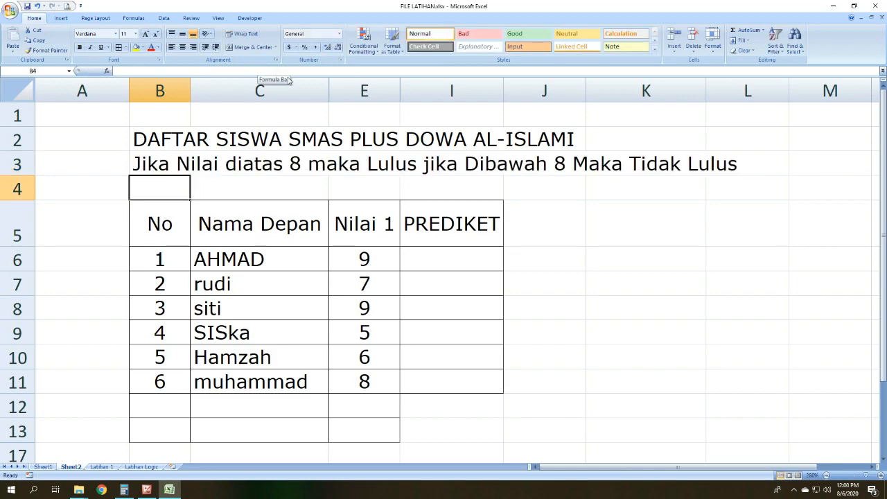
Step: Start an IF formula in I6, the first PREDIKET cell, with =if(
click(572, 287)
click(496, 264)
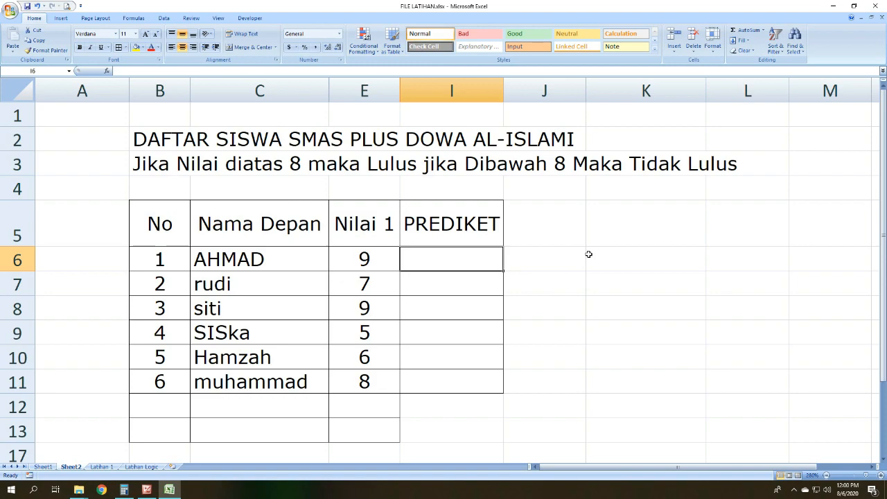
text(=)
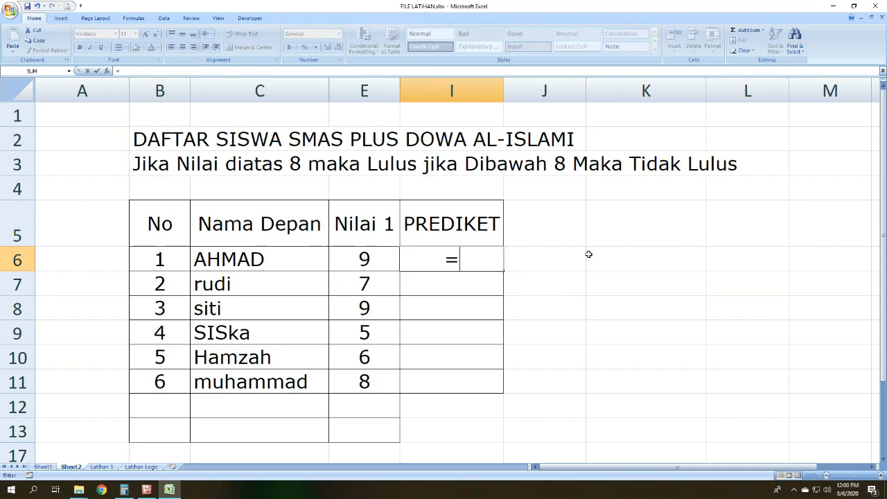
text(if()
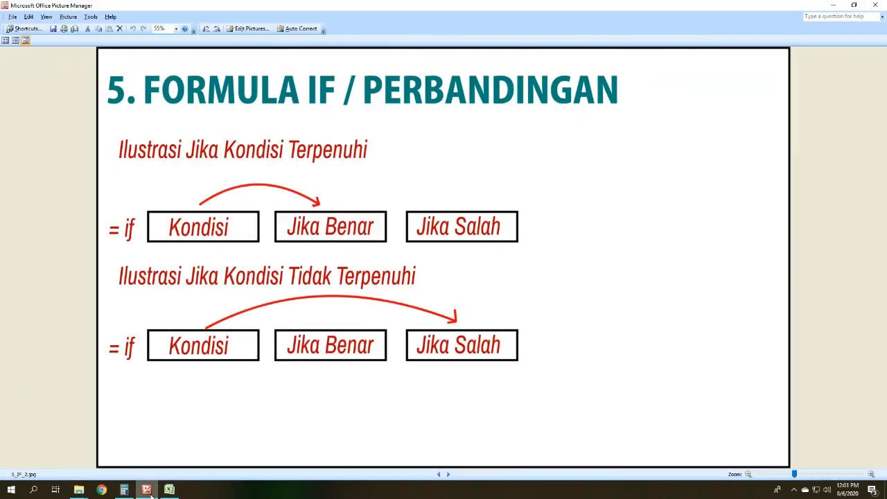
Step: Switch to Microsoft Office Picture Manager to review the IF syntax and illustration slides, and return to Excel
click(146, 490)
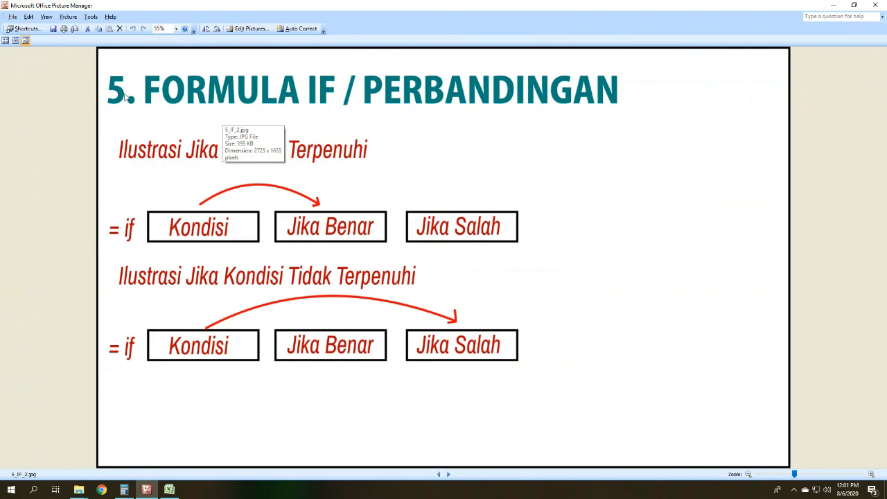
click(439, 475)
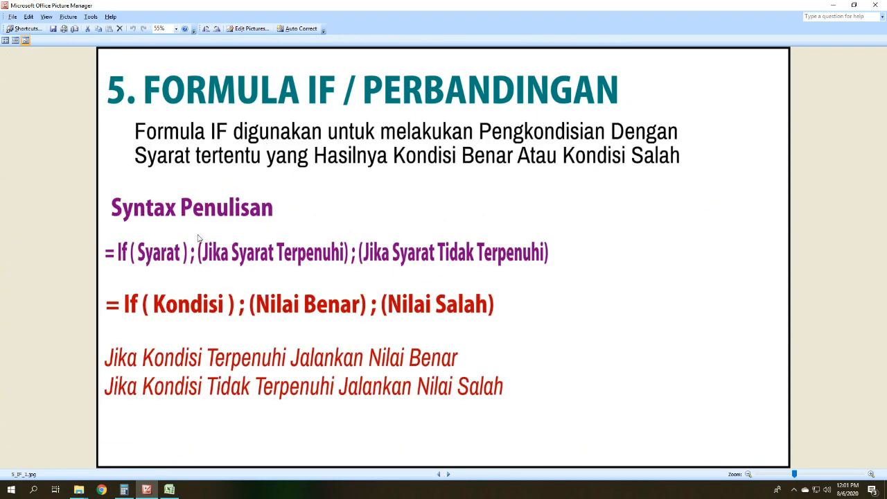
click(448, 474)
click(833, 5)
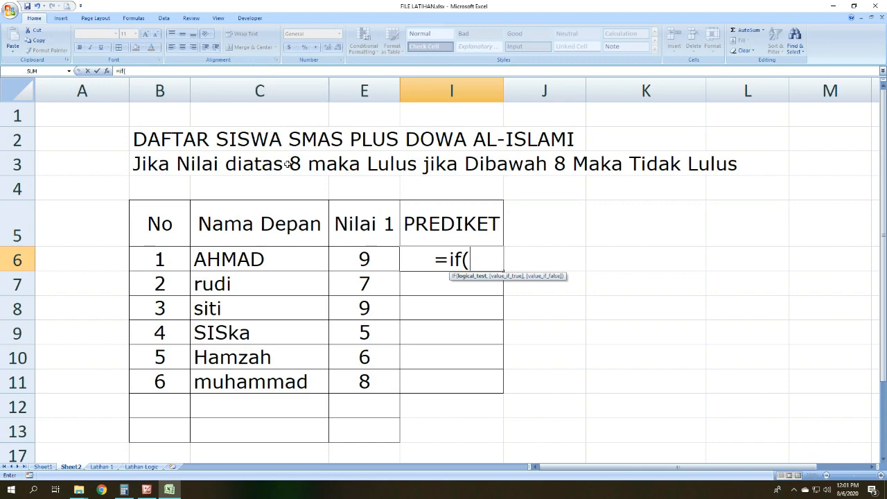
Step: Complete the I6 formula as =IF(E6>8,"Lulus","Tidak Lulus")
click(355, 251)
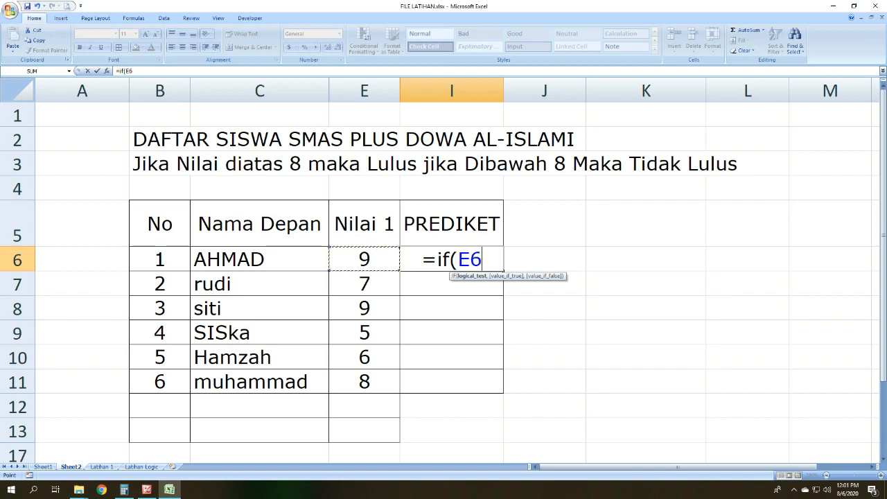
text(>)
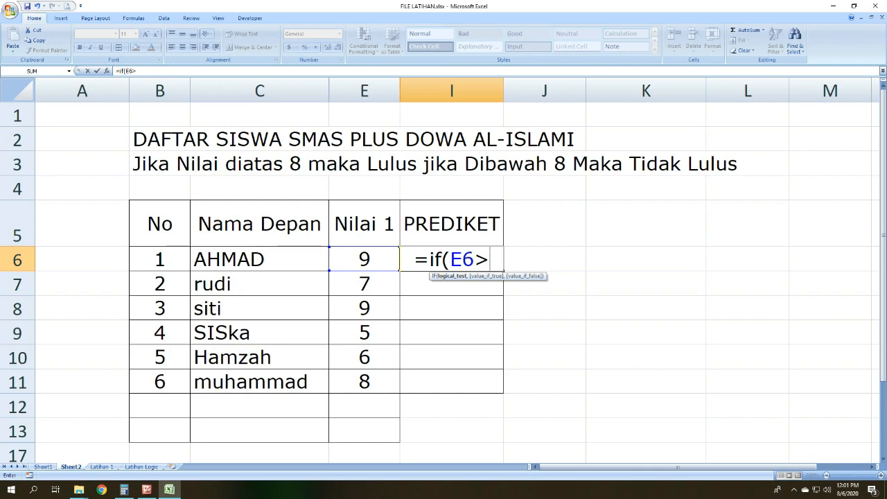
text(8)
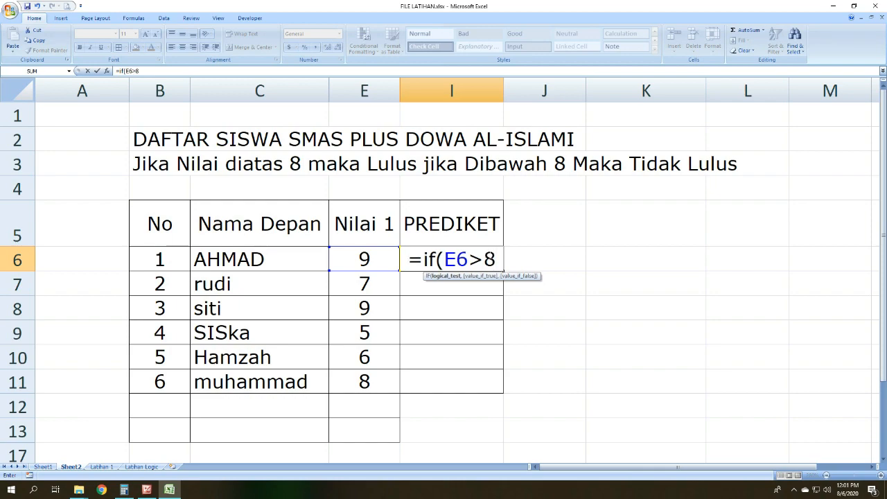
text(,)
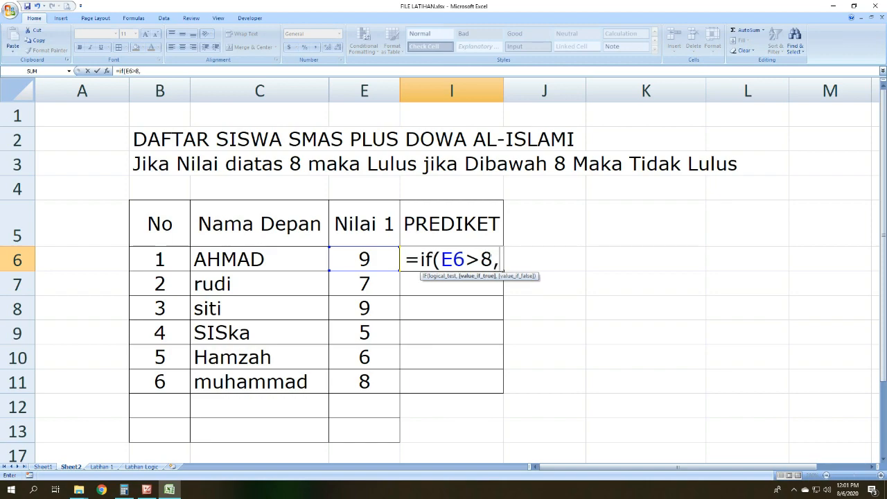
text("Lulus")
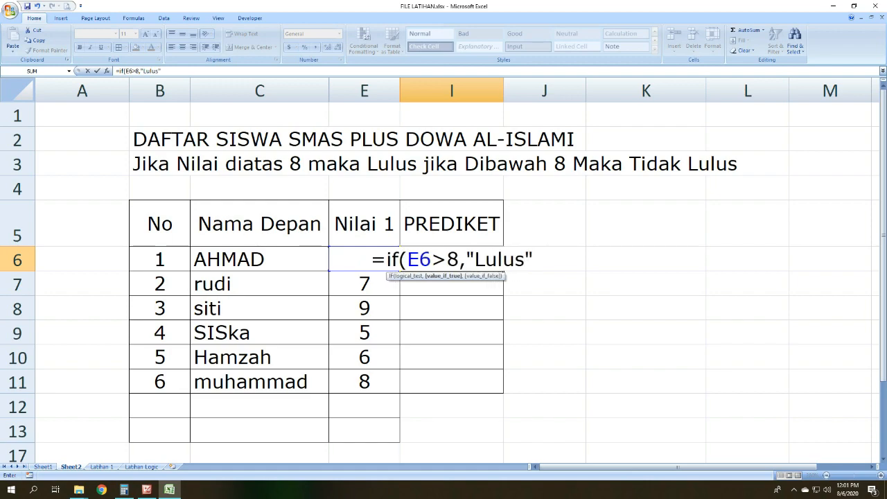
text(,)
text("Ti)
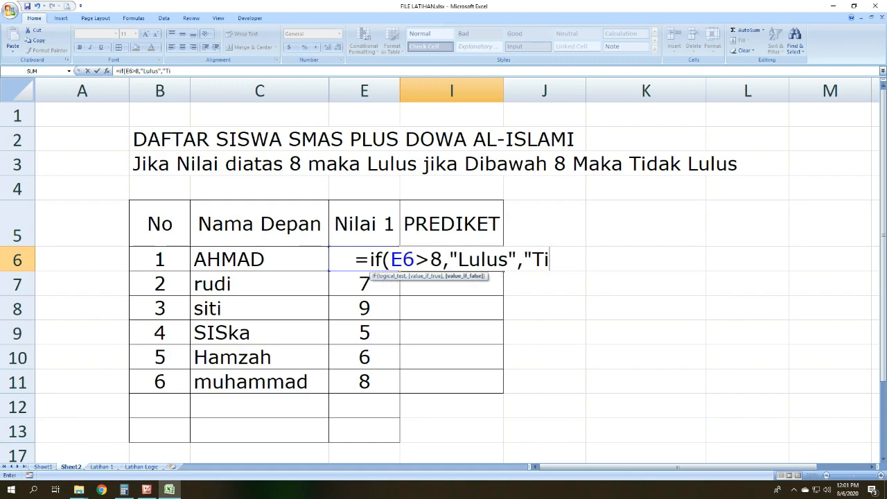
text(dak L)
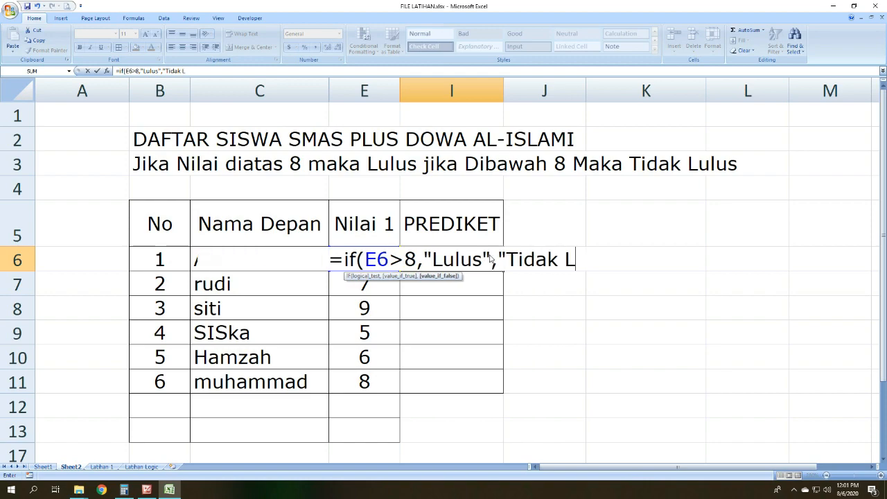
text(ulus"))
key(Return)
Step: Copy the I6 formula without its equals sign into J6 as plain text, and widen column J to fit it
click(489, 255)
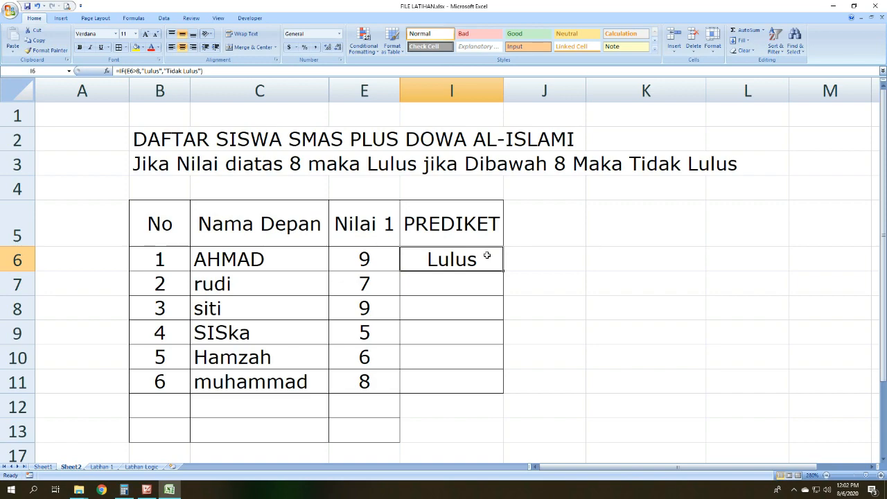
drag(202, 71, 116, 71)
key(ctrl+c)
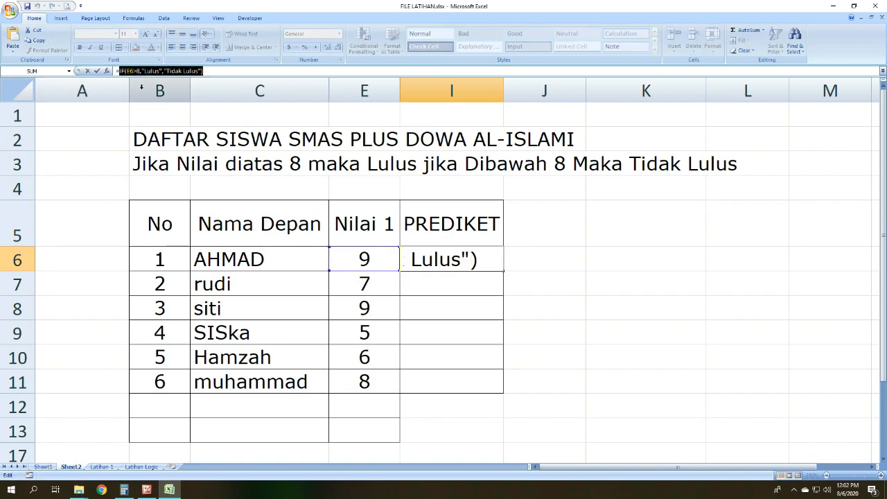
key(Return)
click(541, 259)
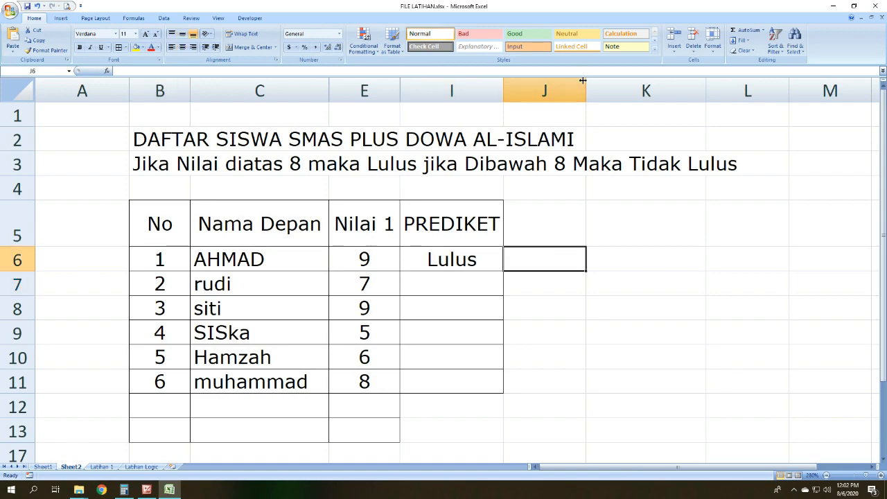
double_click(545, 252)
key(ctrl+v)
click(544, 91)
drag(586, 91, 816, 109)
click(792, 341)
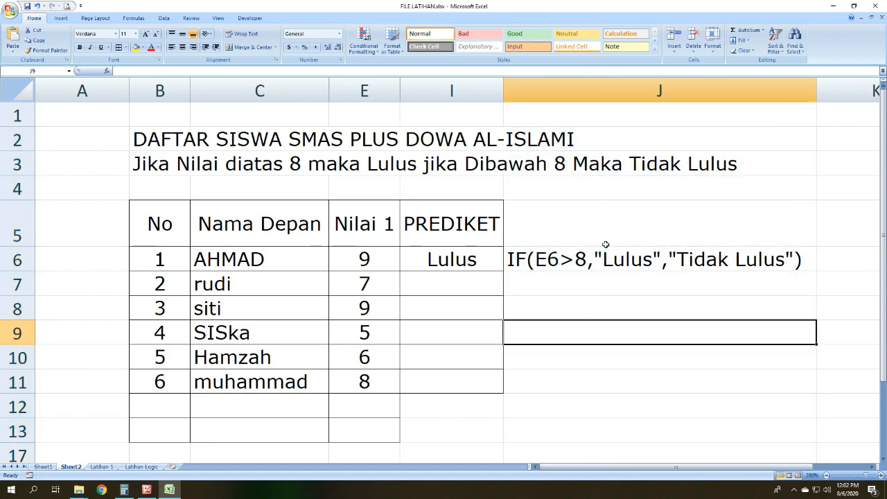
Step: Compare the condition E6>8 in the J6 formula text with the score in E6
click(535, 261)
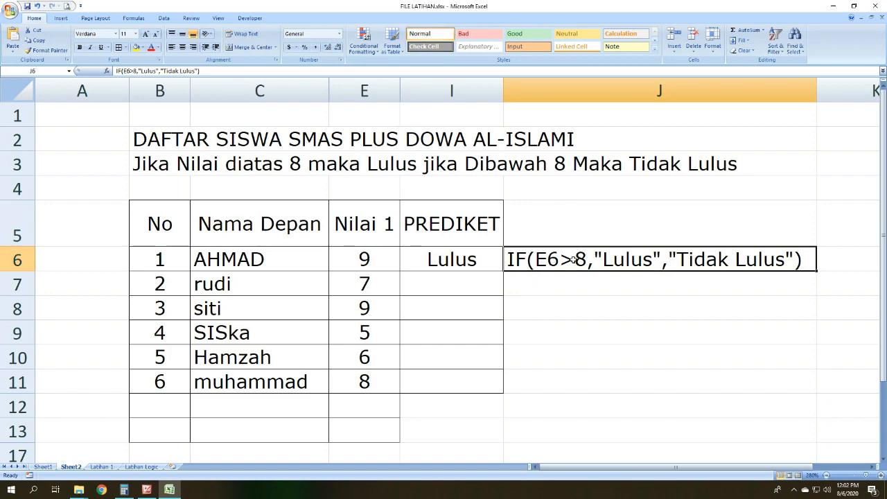
click(382, 259)
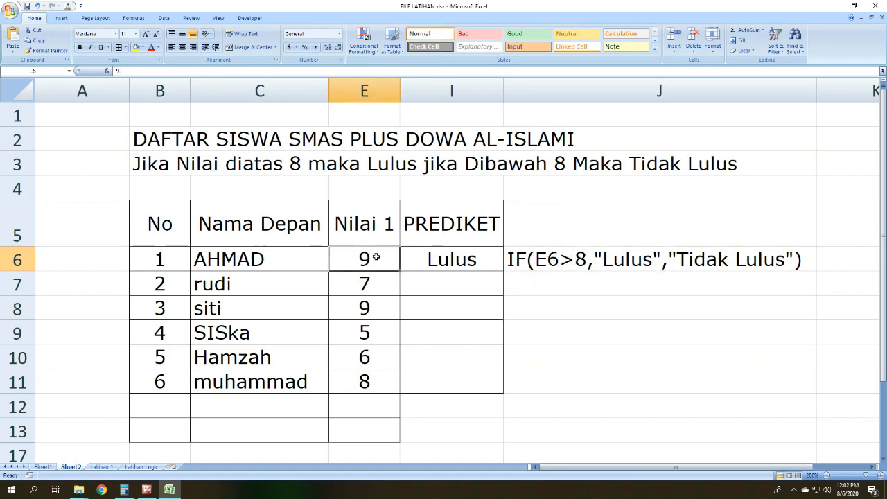
click(586, 261)
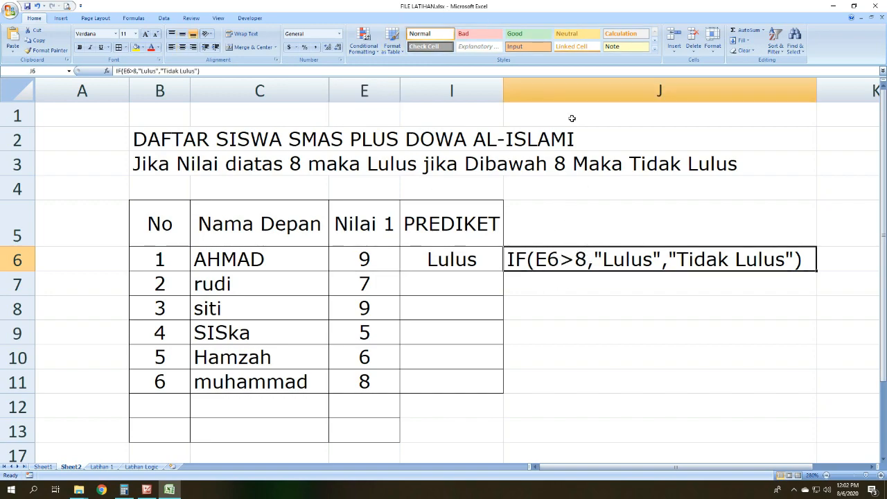
click(379, 265)
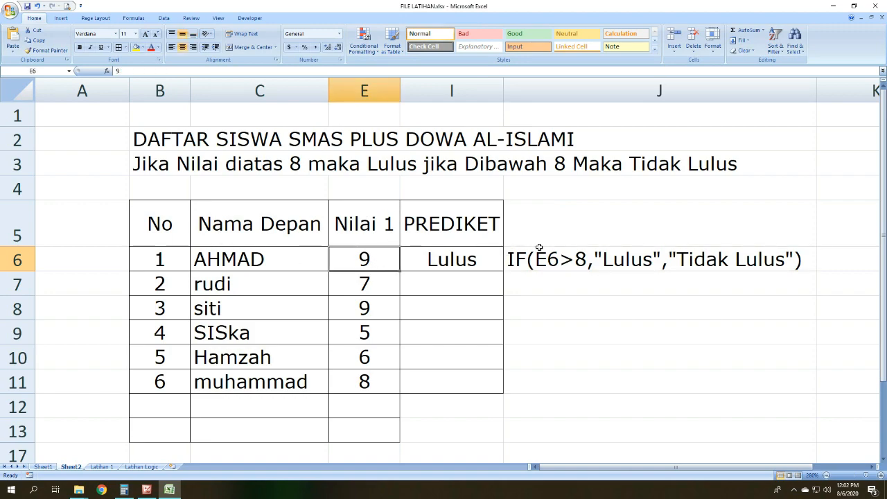
click(554, 261)
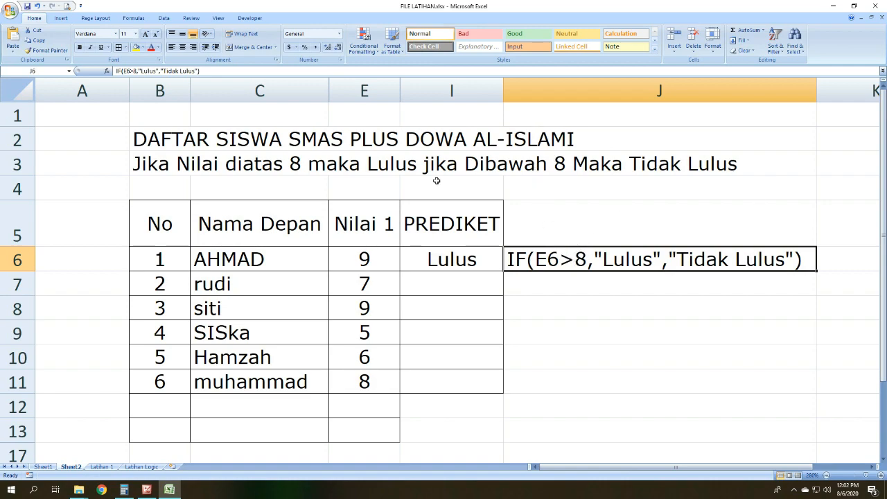
Step: Switch to Microsoft Office Picture Manager to review the IF condition illustration, and return to Excel to compare it with J6 and E6
click(147, 489)
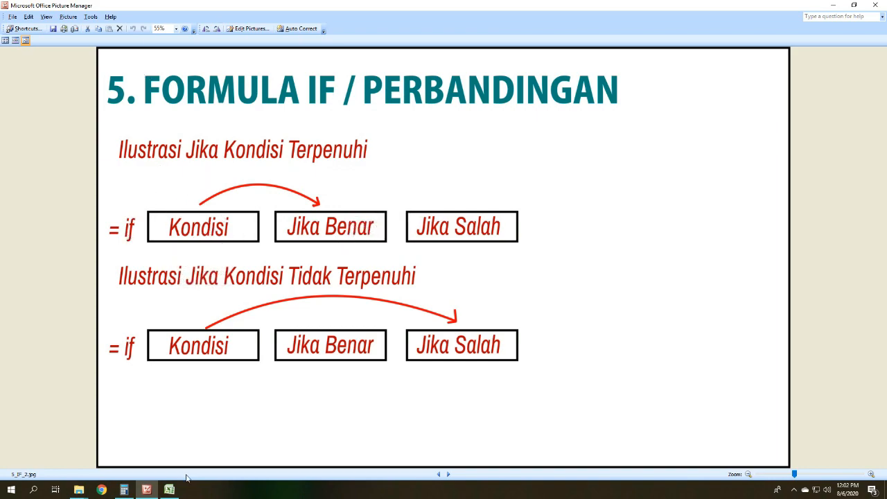
click(169, 490)
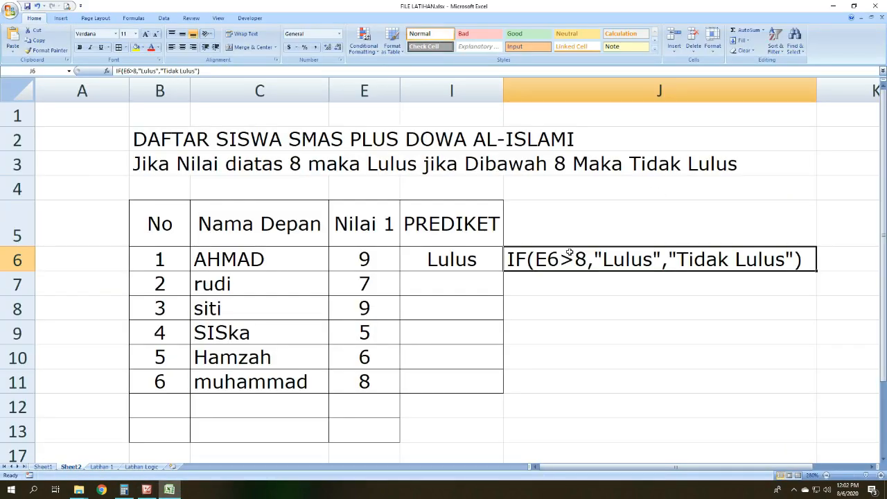
click(147, 489)
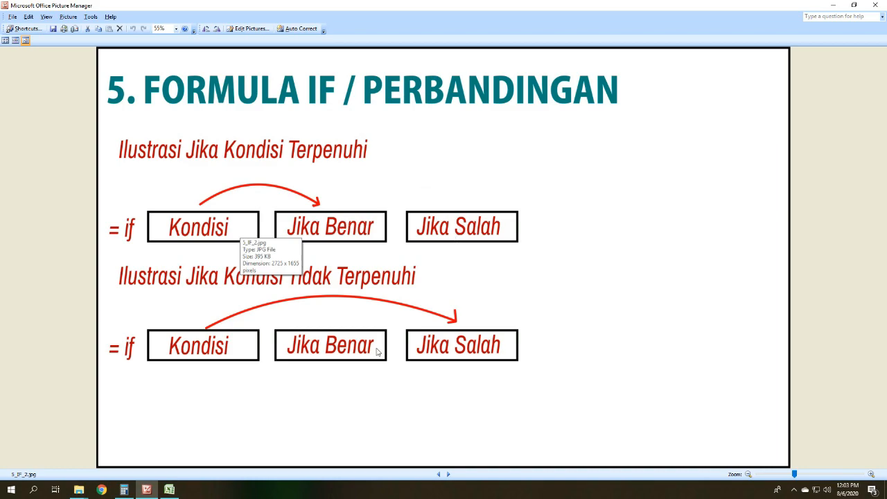
key(alt+Tab)
click(601, 336)
click(586, 267)
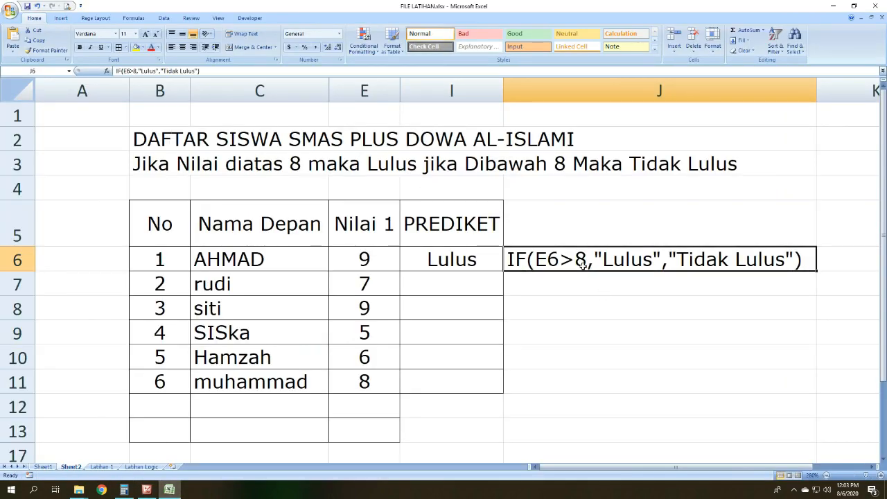
click(362, 256)
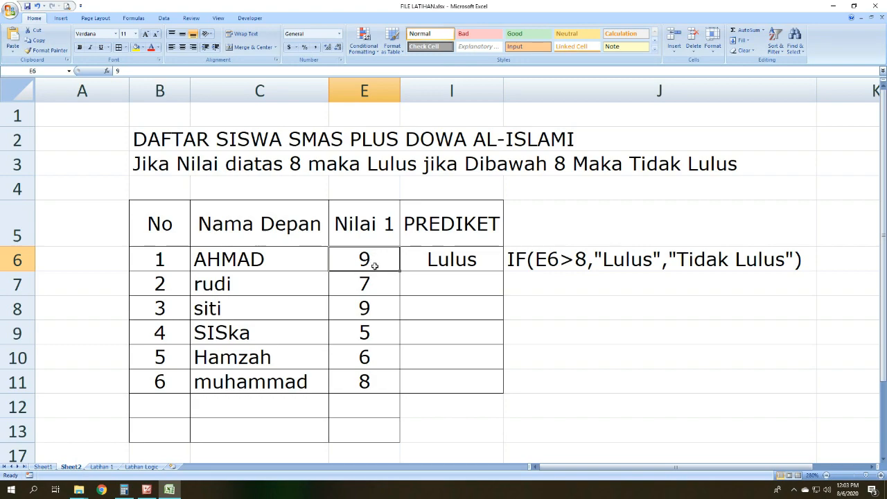
click(709, 411)
click(634, 261)
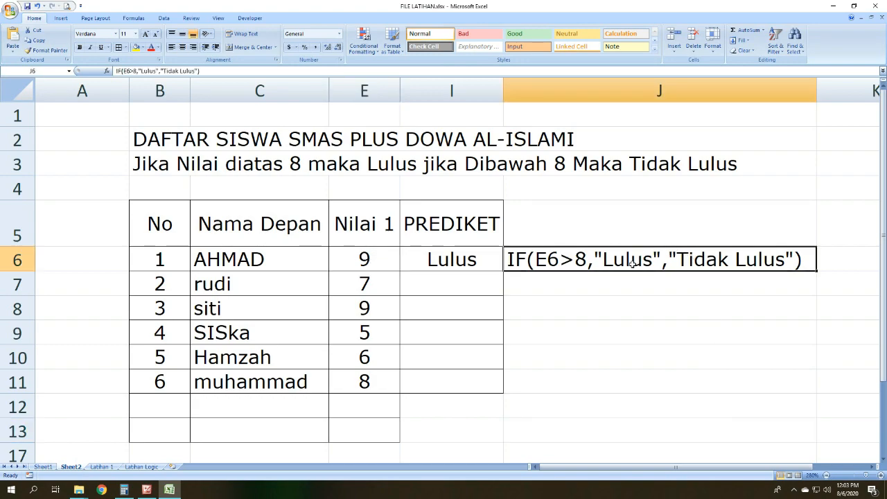
Step: Review the IF illustration and syntax slides in Microsoft Office Picture Manager, and relate them to E6 and J6 back in Excel
click(150, 490)
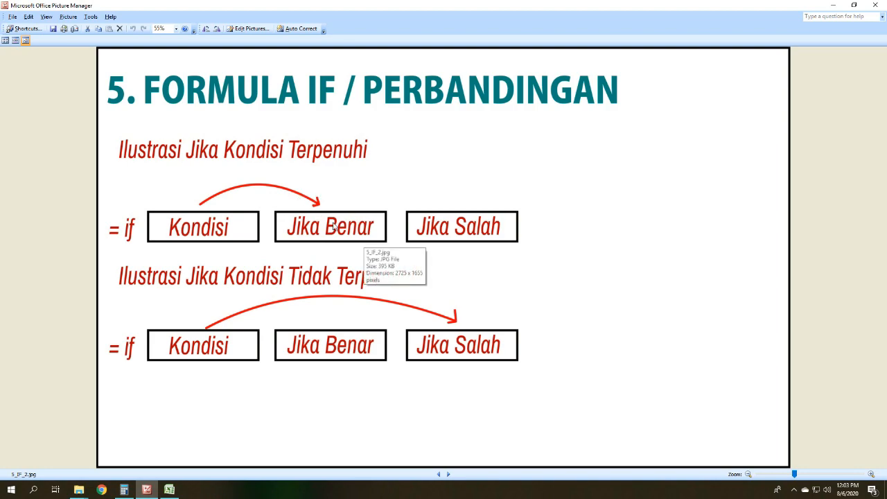
click(438, 474)
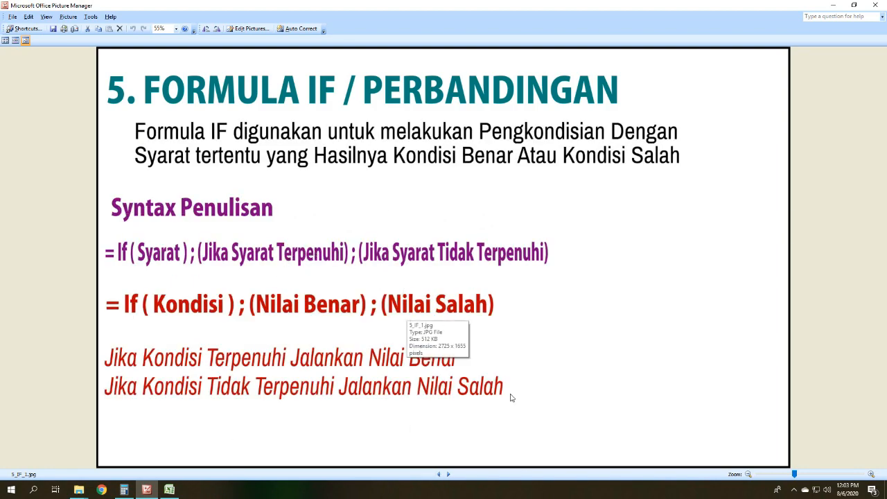
click(448, 474)
click(169, 490)
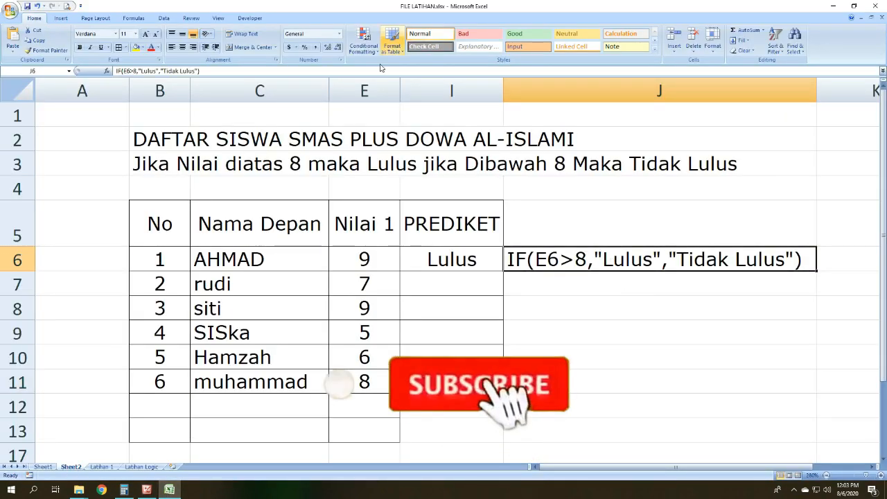
click(368, 259)
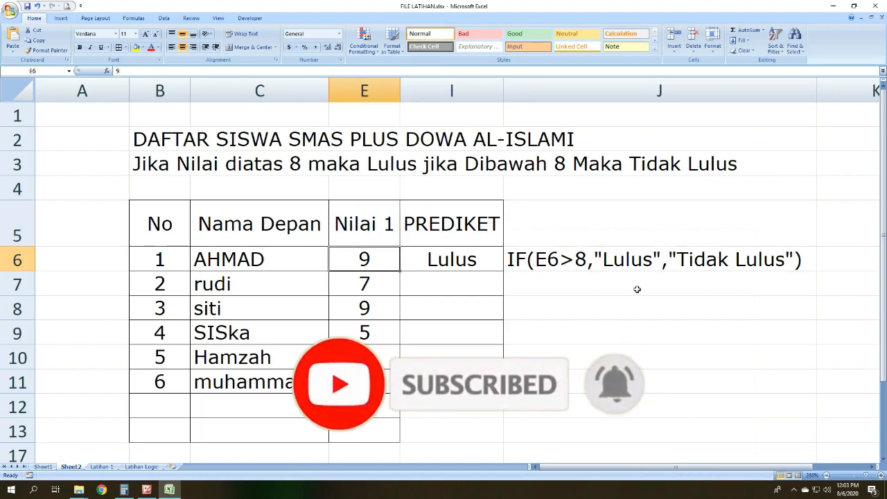
click(637, 259)
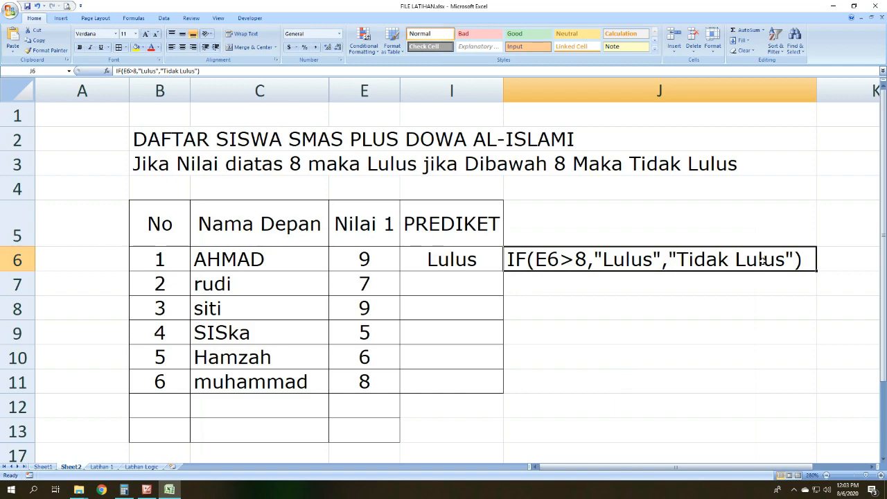
Step: Change the Nilai 1 score in E6 to 7 and auto-fit the width of the PREDIKET column
click(390, 249)
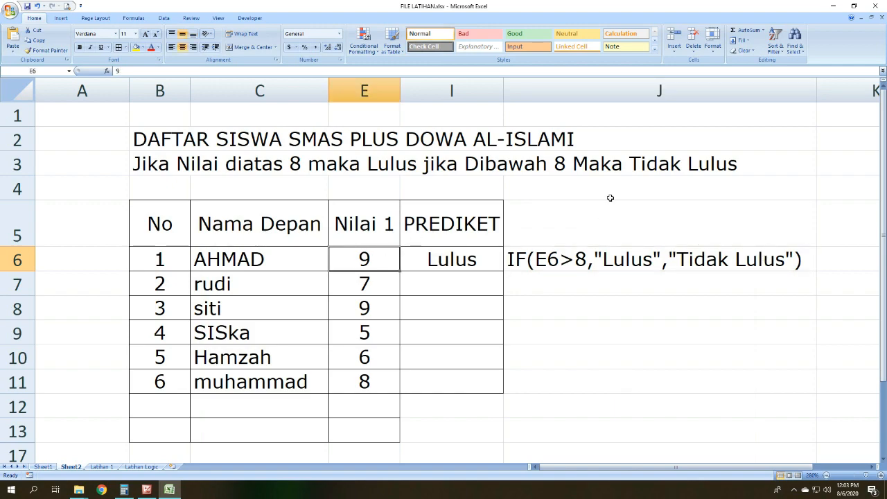
text(7)
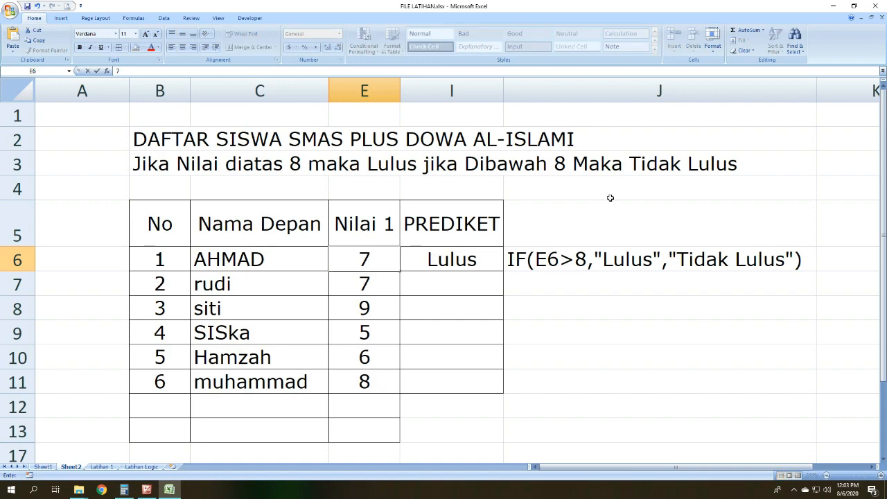
key(Return)
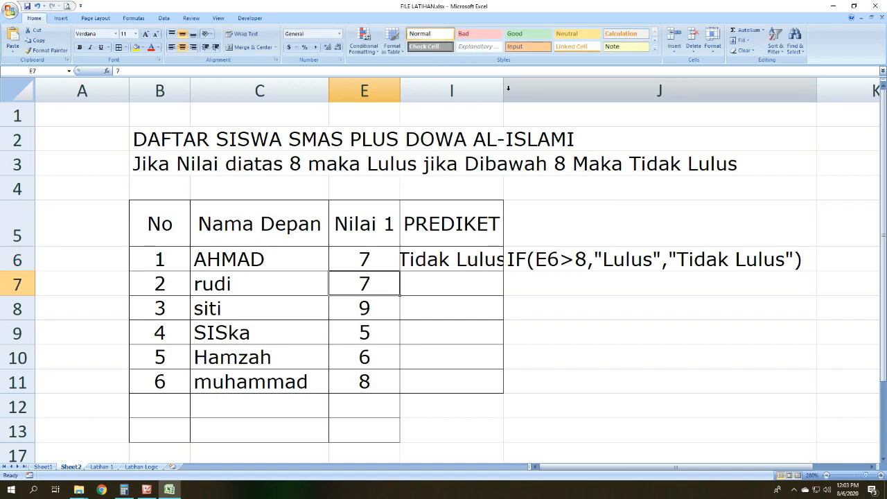
double_click(503, 91)
click(486, 262)
click(642, 324)
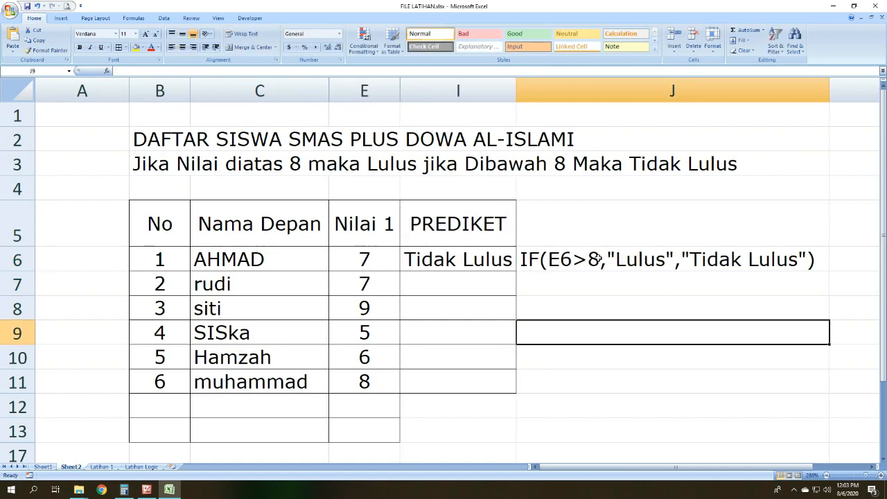
Step: Review the IF formula text in J6 against the empty PREDIKET cells below I6
click(586, 261)
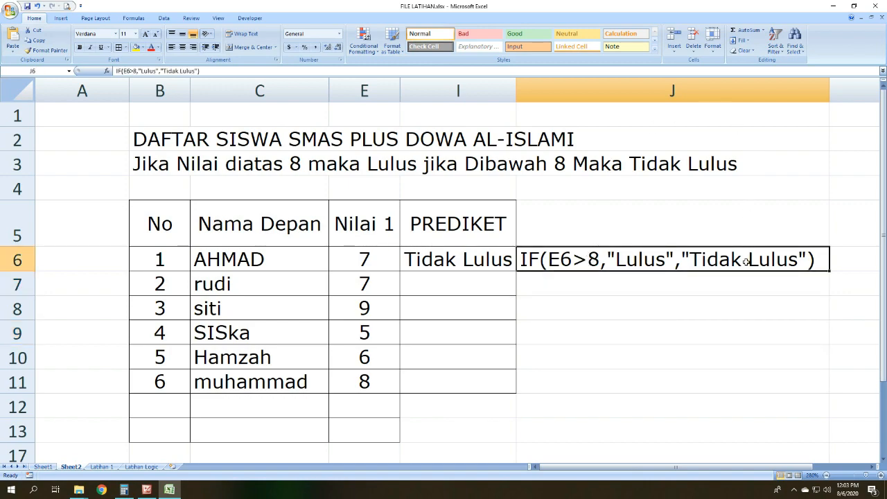
mouse_move(747, 262)
mouse_down()
mouse_move(746, 295)
mouse_move(745, 204)
mouse_move(744, 255)
mouse_up()
click(485, 347)
click(441, 285)
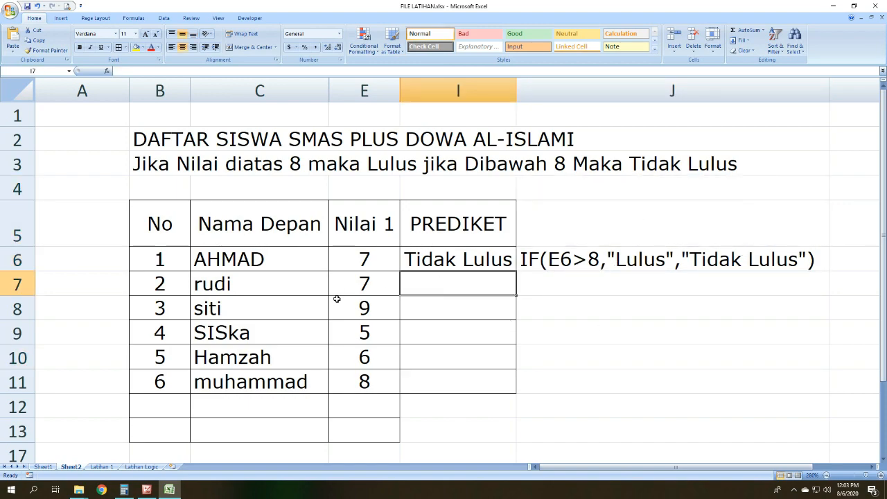
Step: Start an IF formula in I8 with the condition E8>8
click(407, 301)
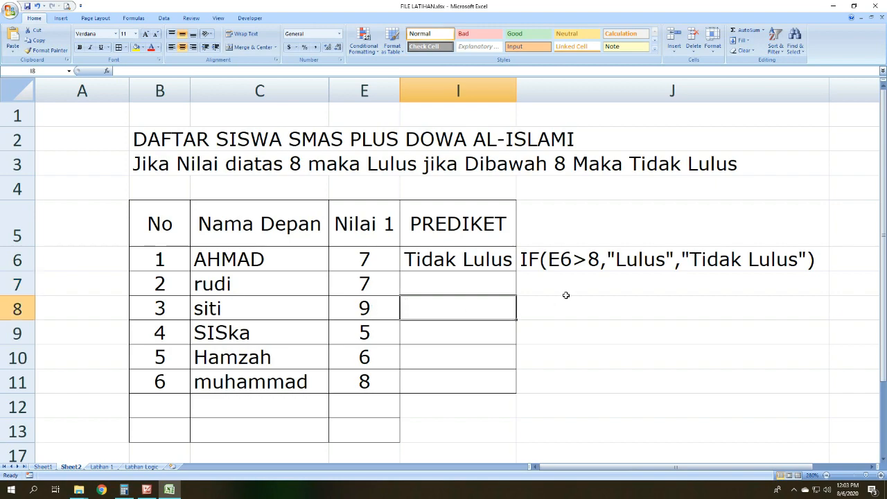
text(=)
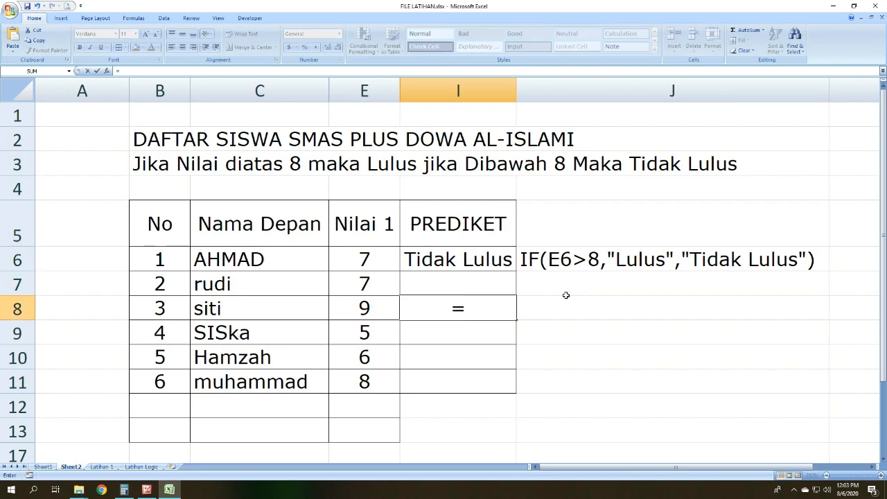
text(if()
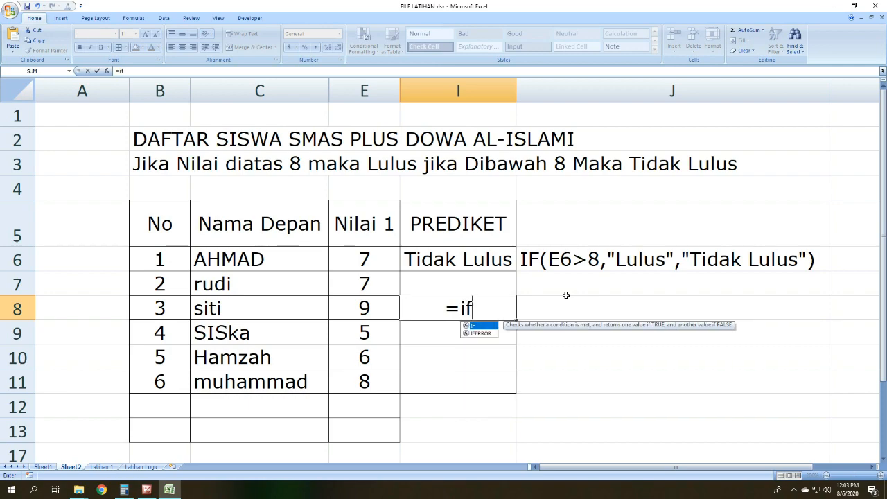
click(382, 309)
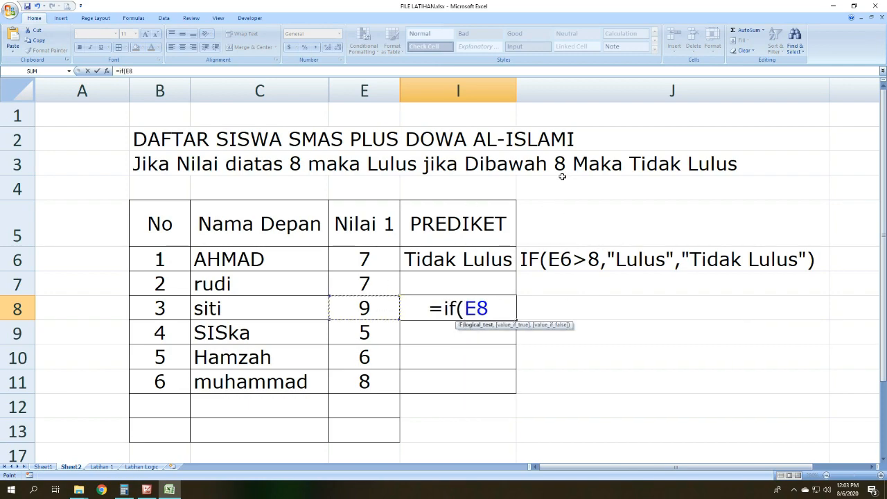
text(>8)
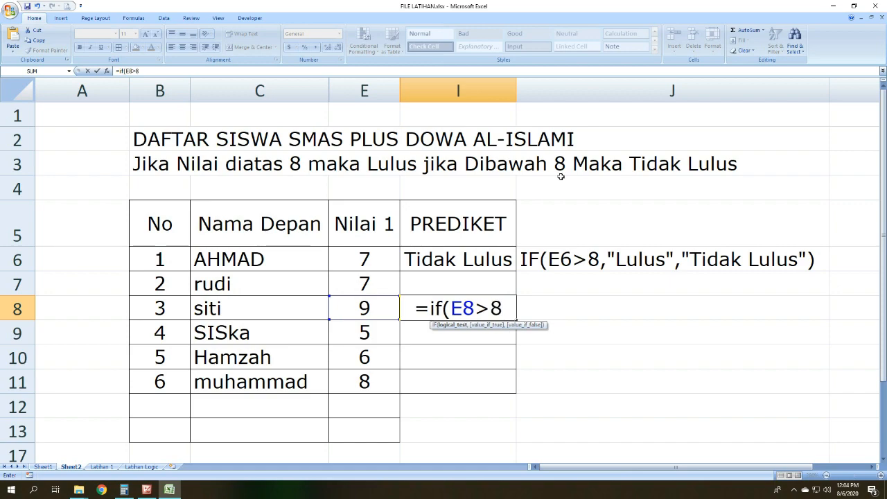
text(,)
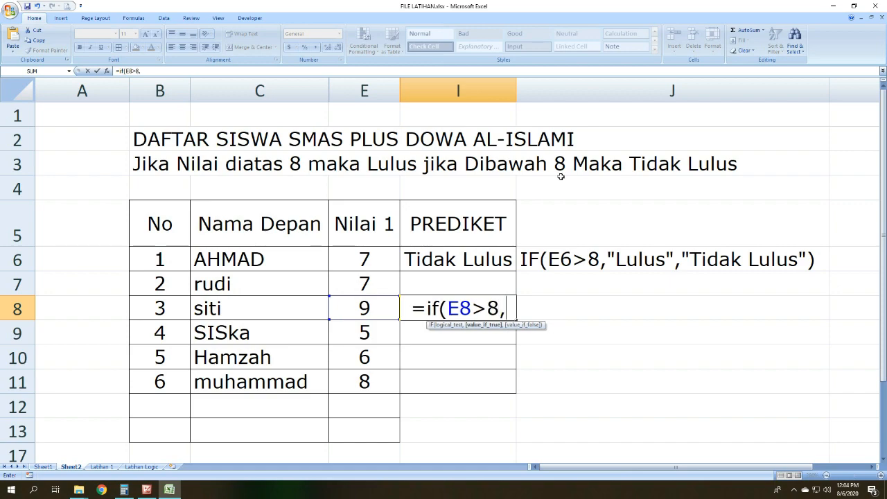
text("lulus)
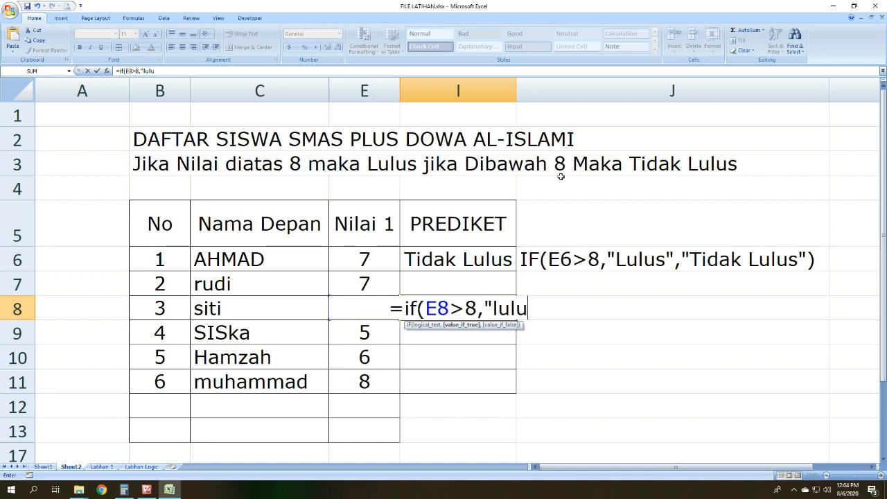
Step: Complete the I8 formula with "Baik" as the true result and "Tidak baik" as the false result
key(BackSpace)
key(BackSpace)
key(BackSpace)
key(BackSpace)
key(BackSpace)
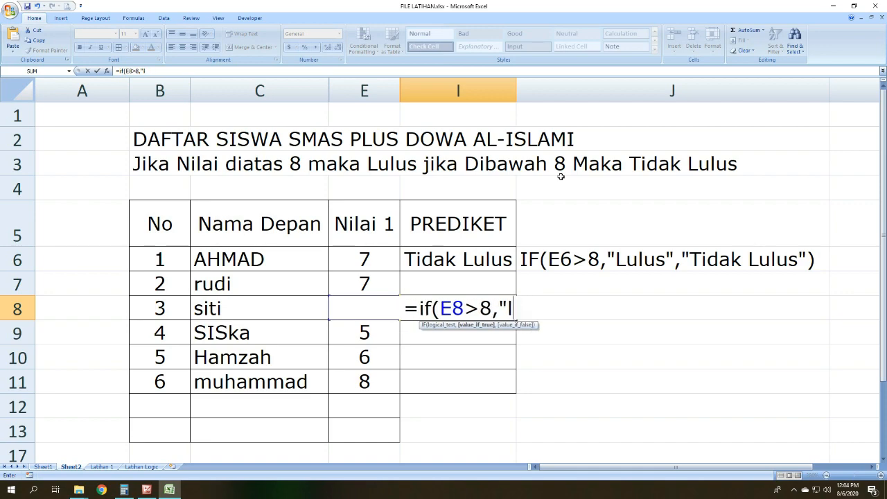
text(n)
key(BackSpace)
text(Bai)
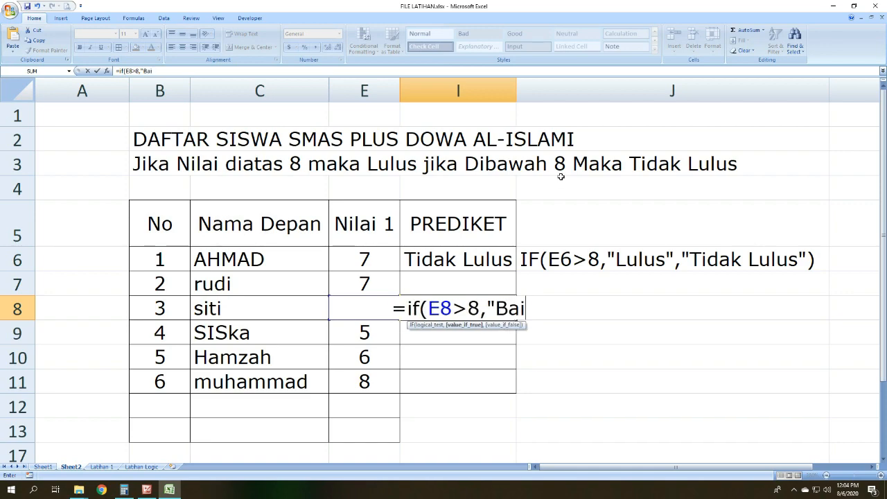
text(k",)
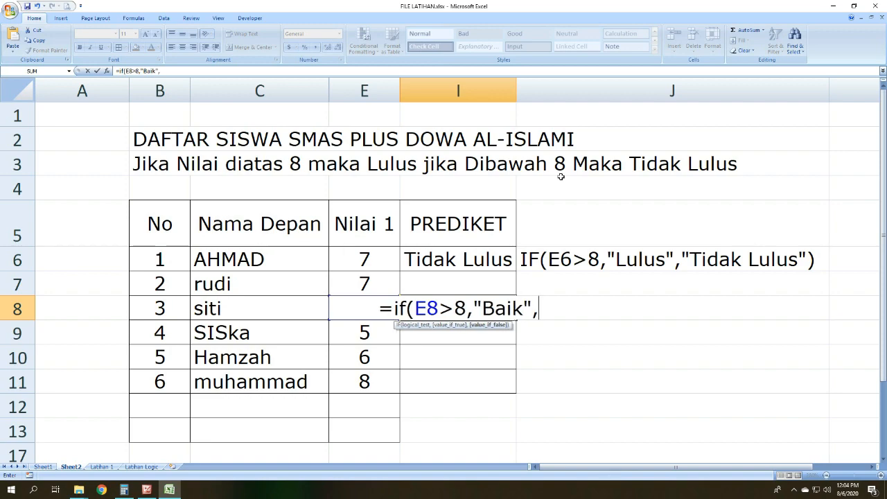
text(")
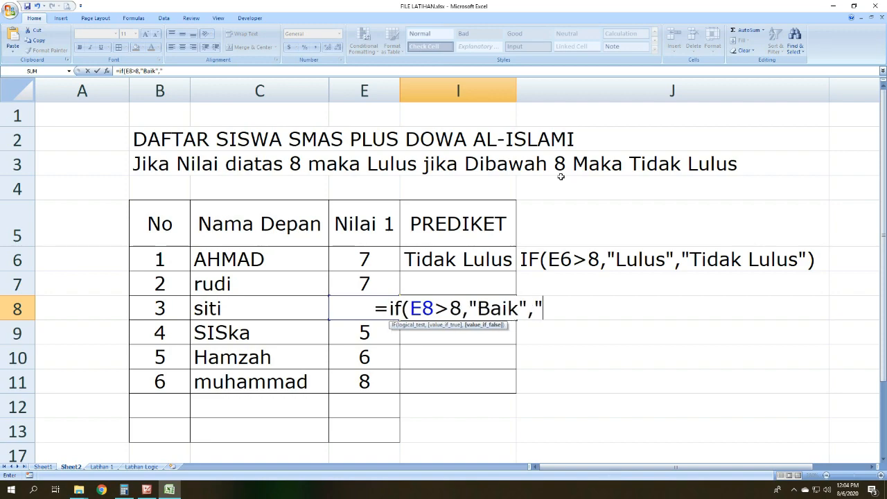
text(Tidak)
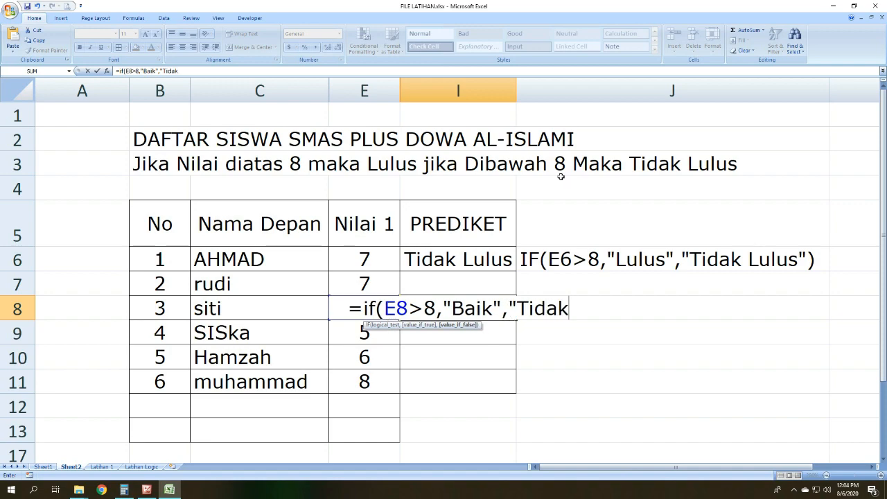
text( baik")
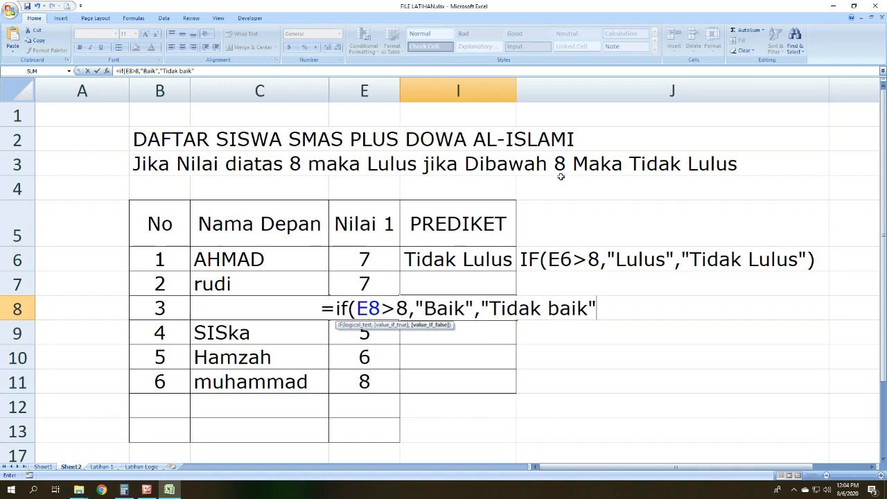
text())
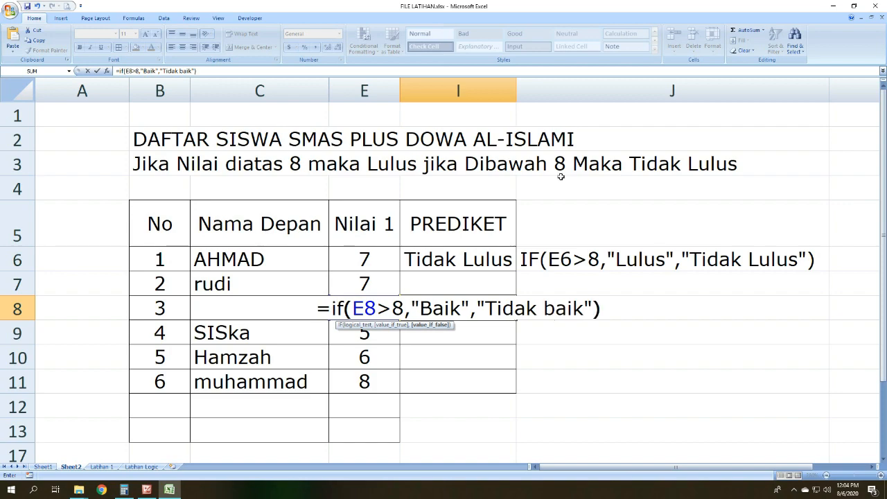
key(Return)
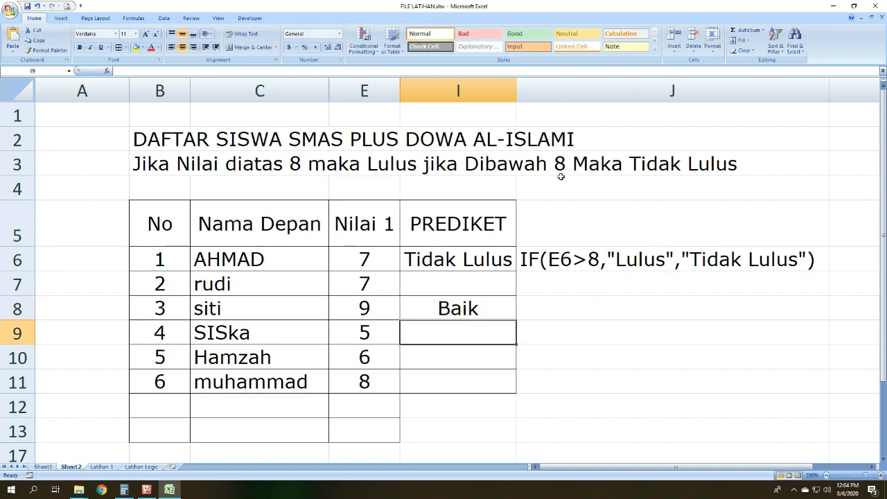
Step: Compare the I8 result with the score in E8, and change that Nilai 1 score to 5
click(449, 312)
click(380, 308)
click(412, 313)
drag(350, 314, 390, 305)
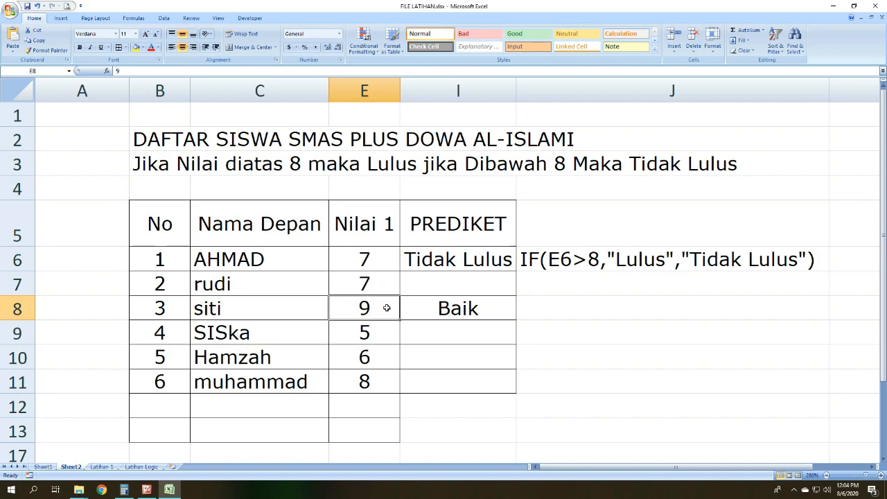
text(5)
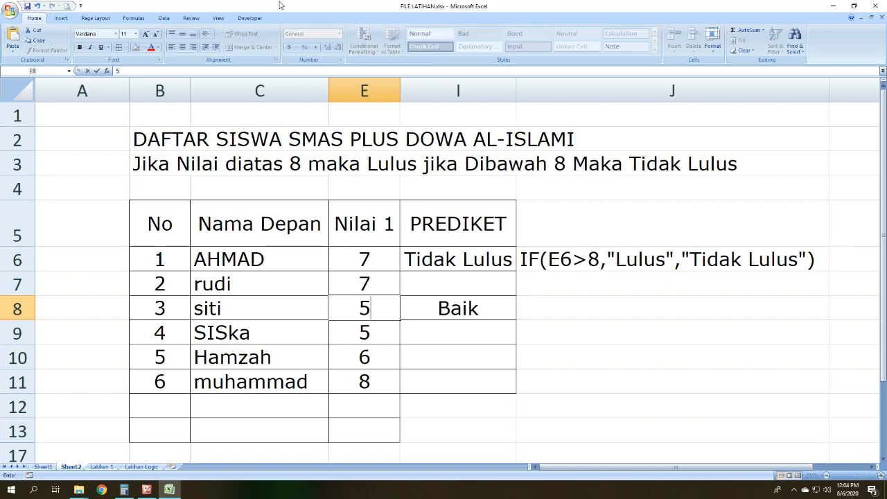
key(Return)
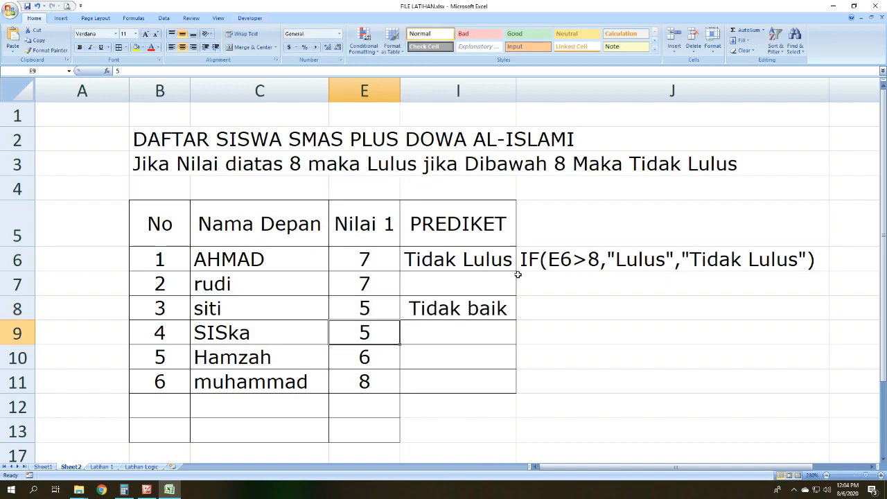
Step: Check the IF result and formula in I8 against the changed score in E8
click(483, 312)
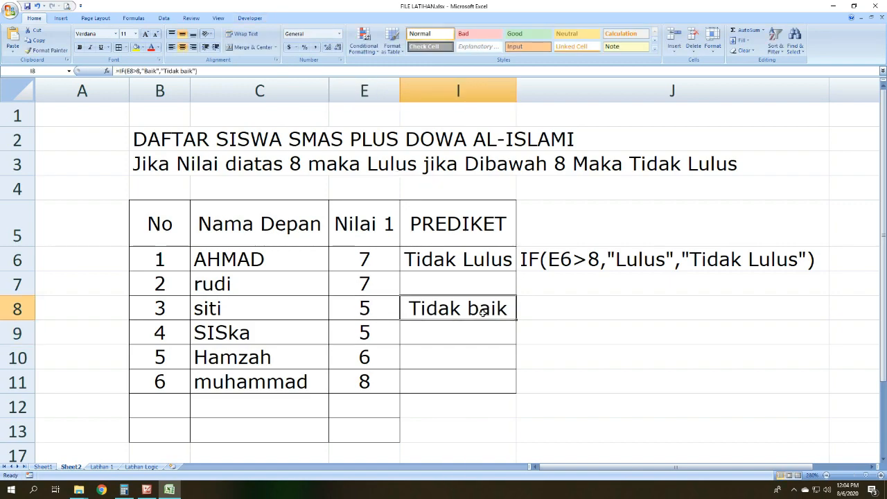
click(364, 310)
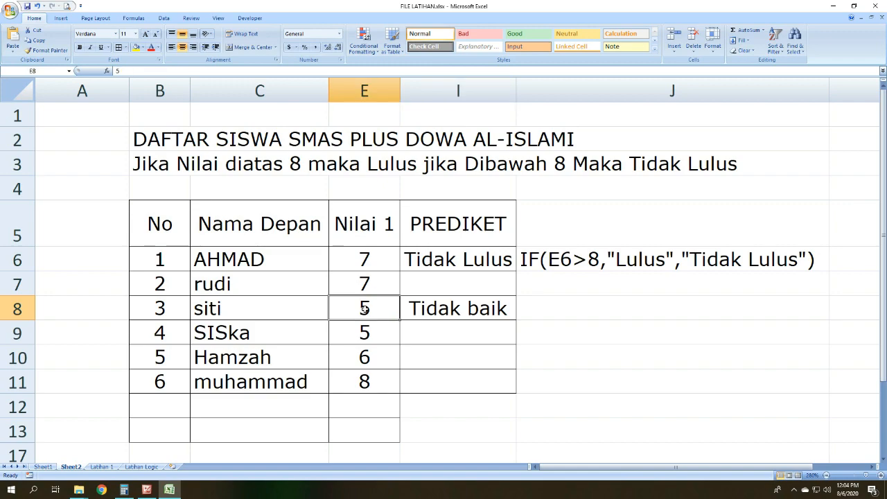
mouse_move(364, 309)
mouse_down()
mouse_move(416, 281)
mouse_move(378, 304)
mouse_up()
click(615, 322)
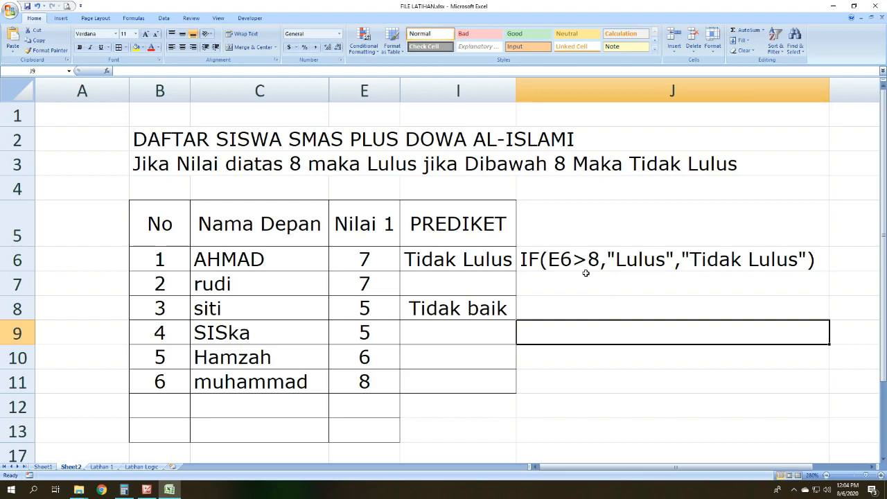
Step: Switch to Microsoft Office Picture Manager to view the IF comparison operators slide, and return to Excel
click(146, 490)
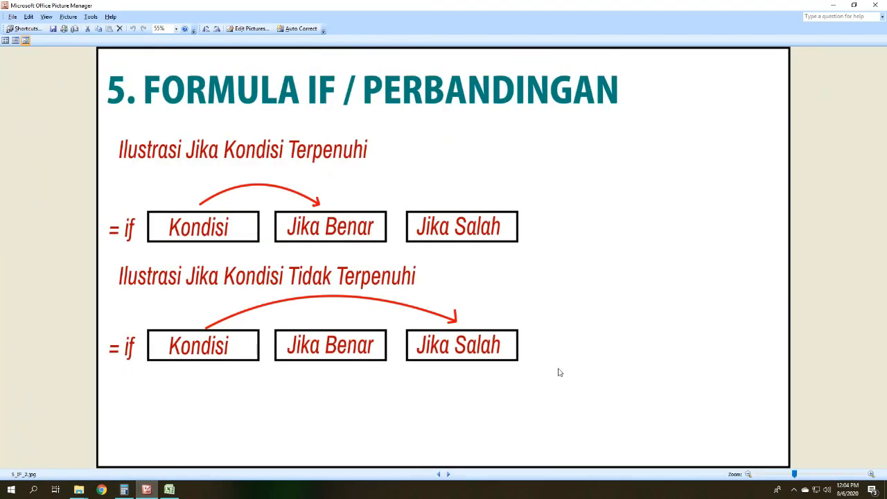
click(449, 475)
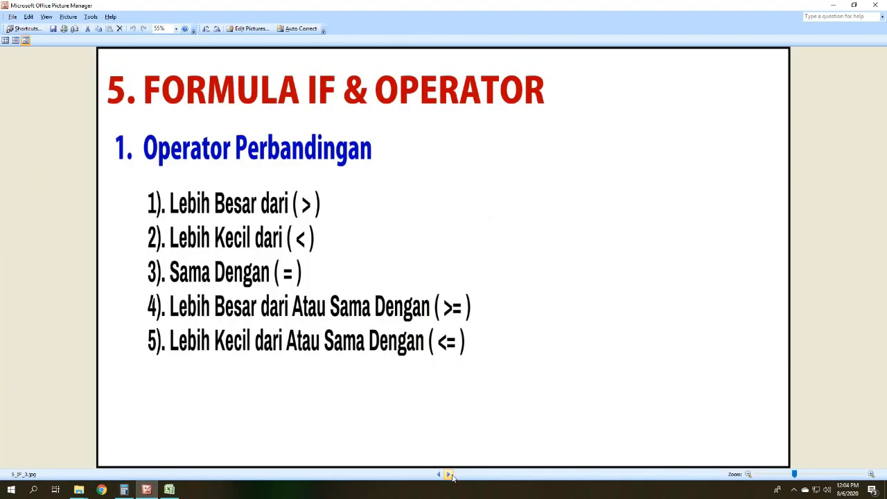
click(449, 475)
click(833, 5)
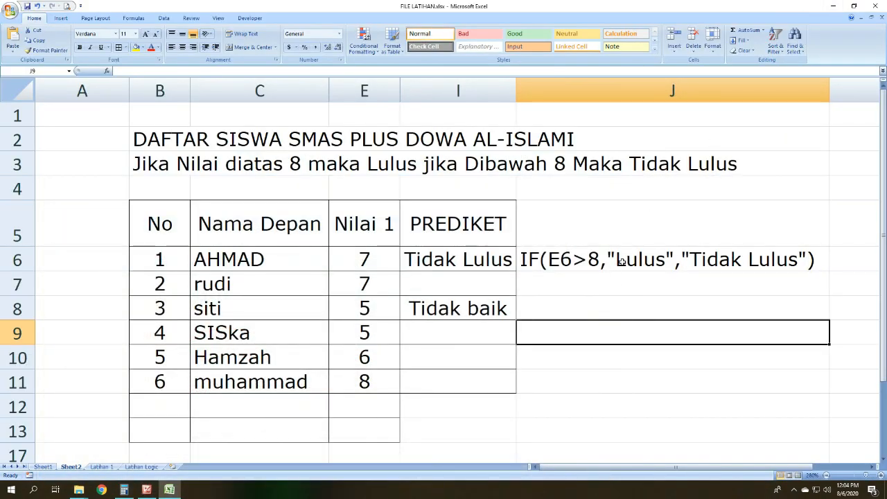
Step: Clear the PREDIKET results in cells I6 to I8
scroll(619, 281, down, 1)
scroll(576, 257, up, 1)
drag(442, 260, 498, 302)
key(Delete)
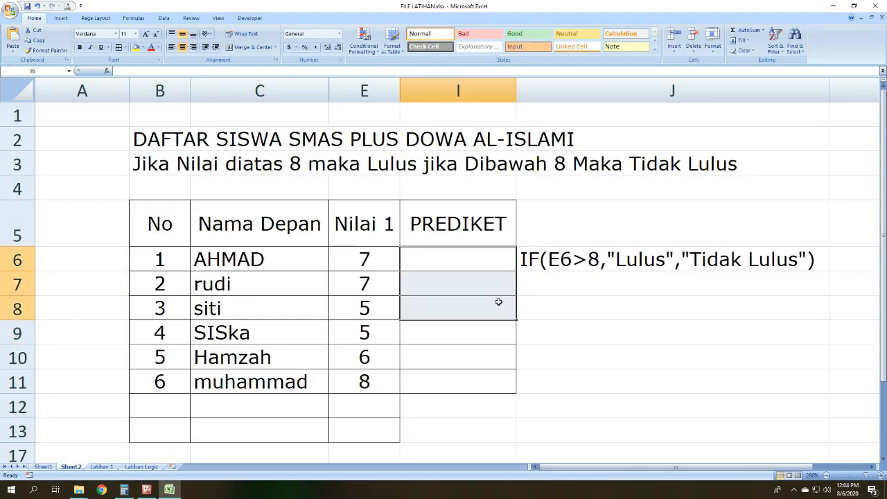
click(548, 281)
Step: Enter the formula =IF(E6>80,"Mantap","gagal") in the first PREDIKET cell, I6
click(478, 265)
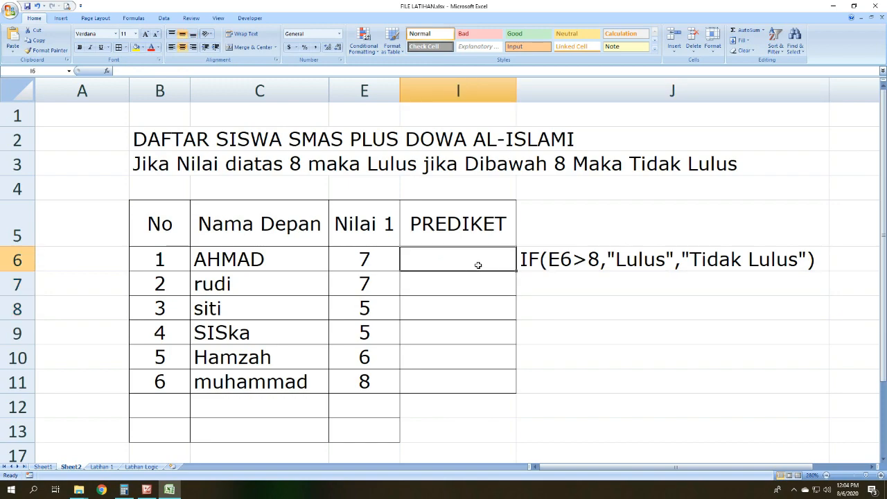
text(=)
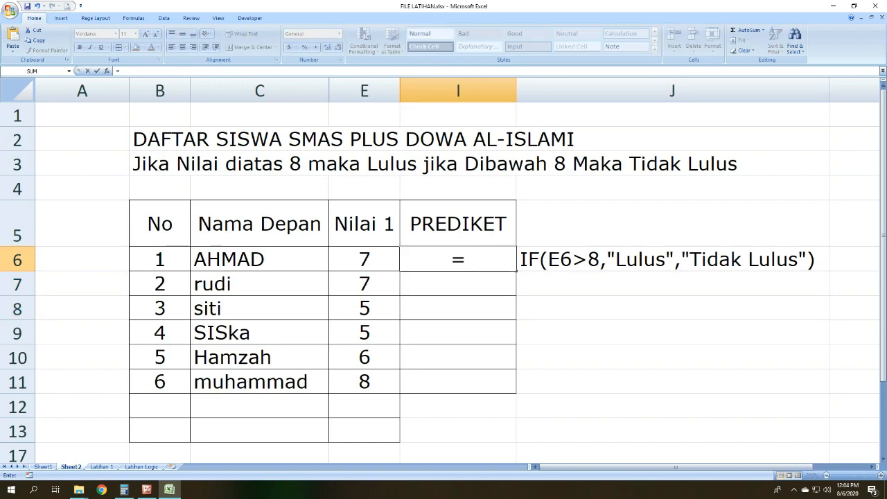
click(380, 261)
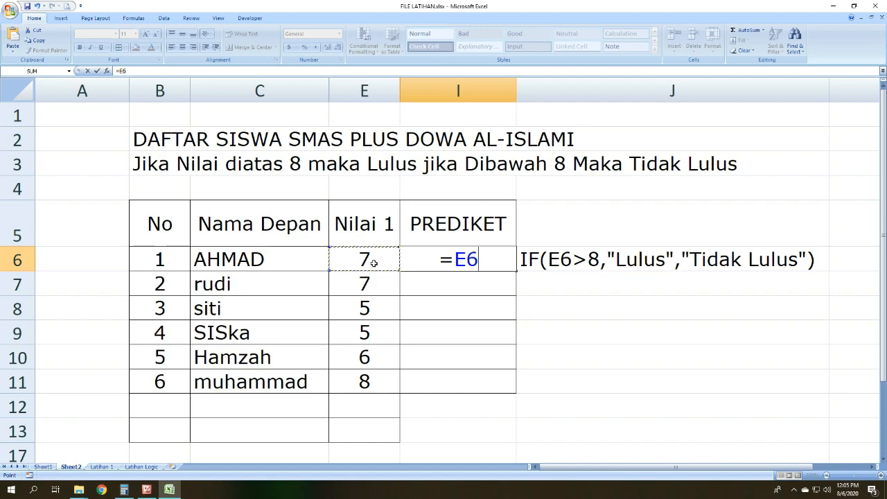
key(BackSpace)
key(BackSpace)
text(i)
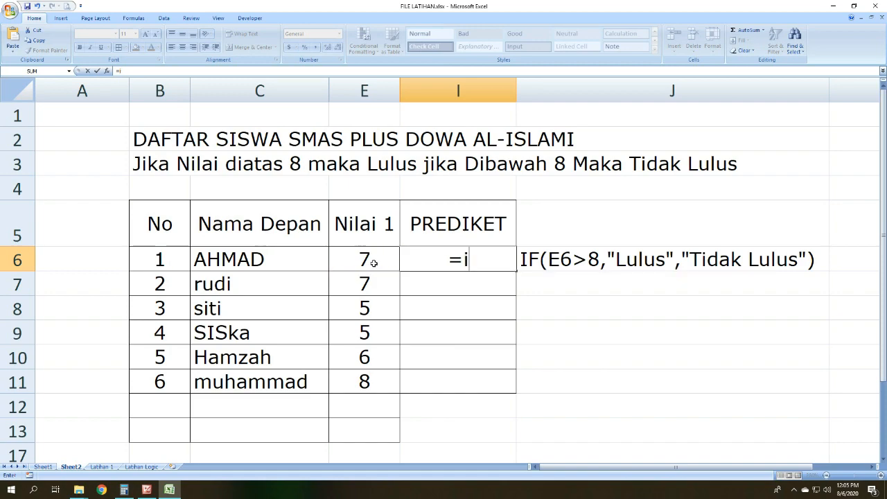
text(f()
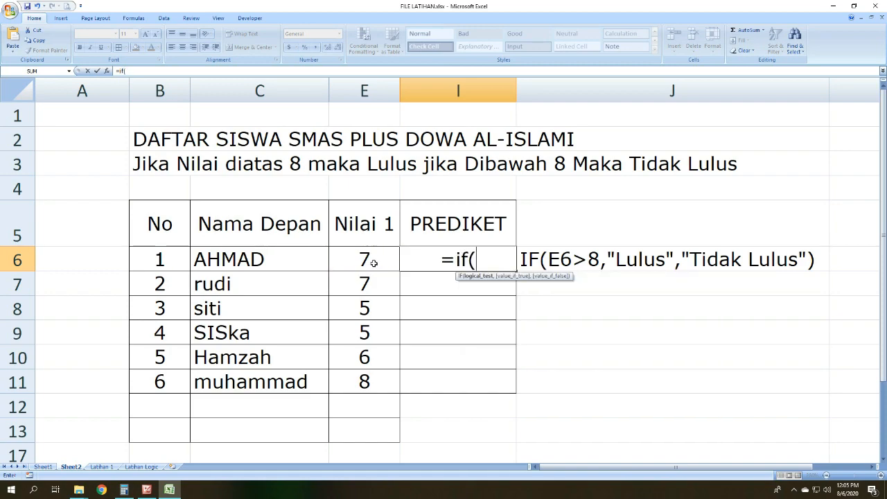
click(373, 263)
text(>)
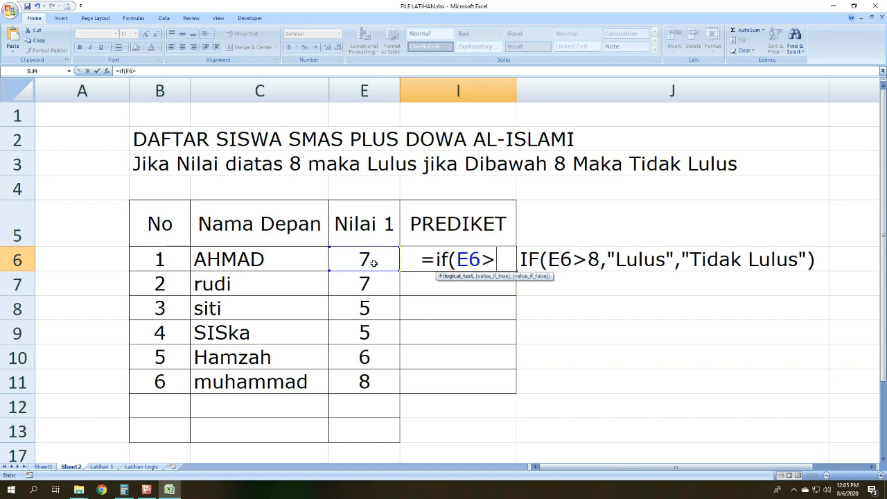
text(80,")
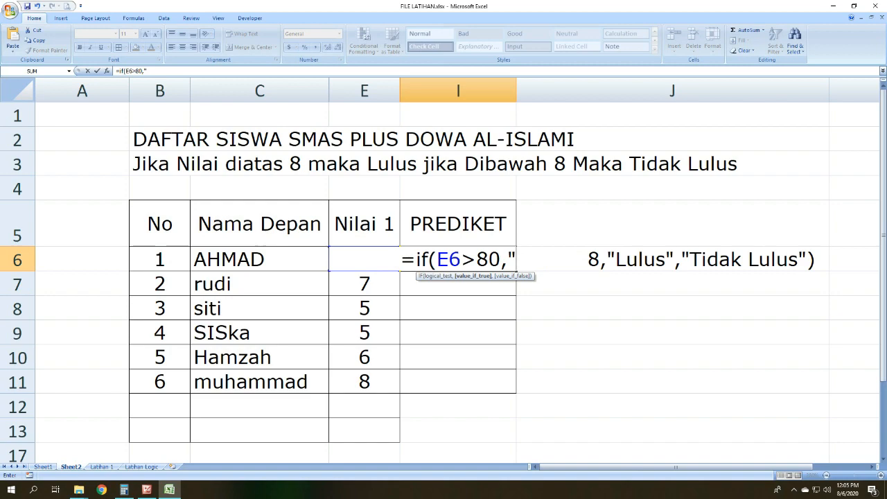
text(Mantap")
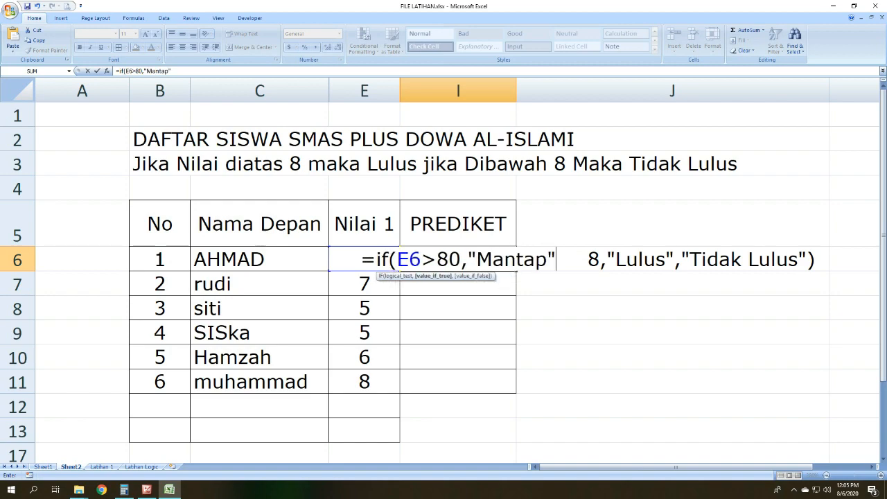
text(,)
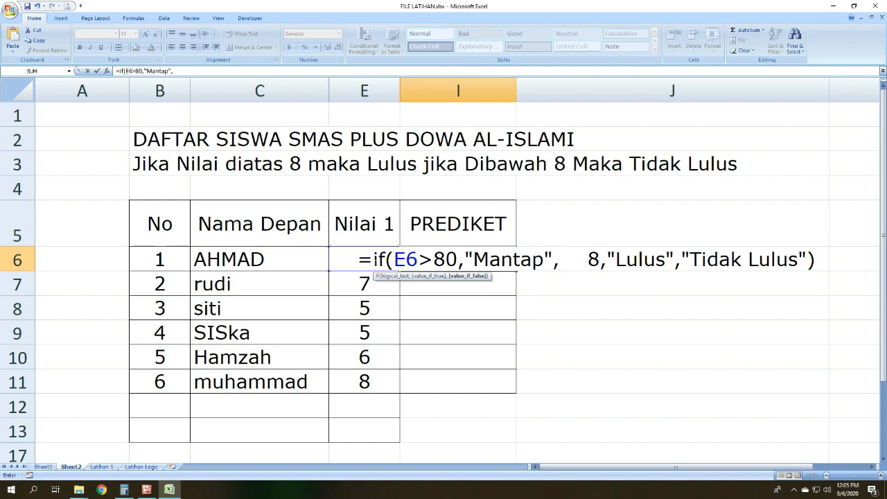
text(")
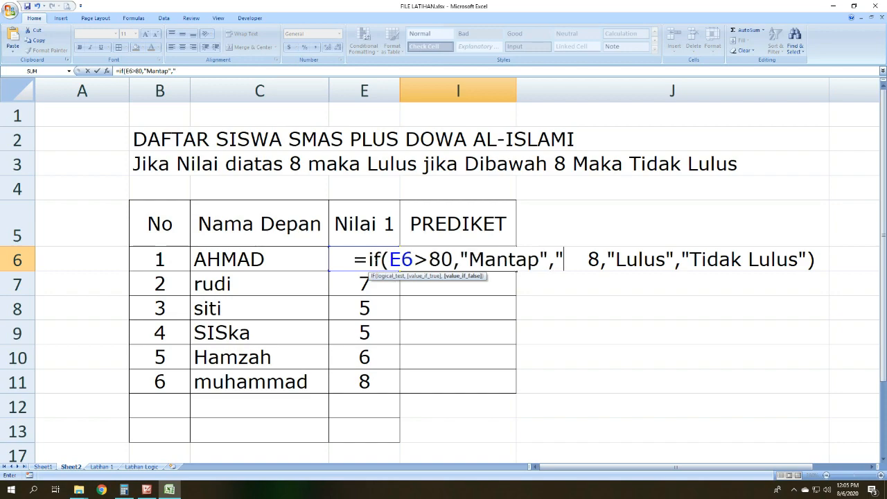
text(gagal"))
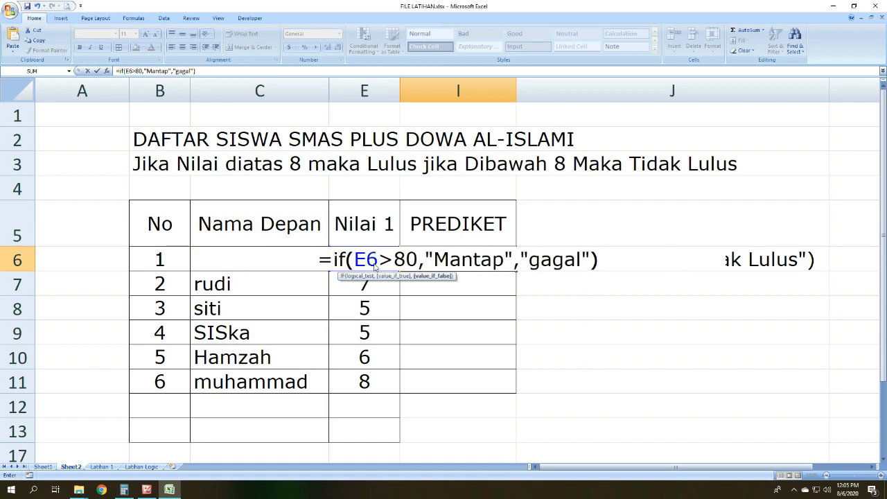
key(Return)
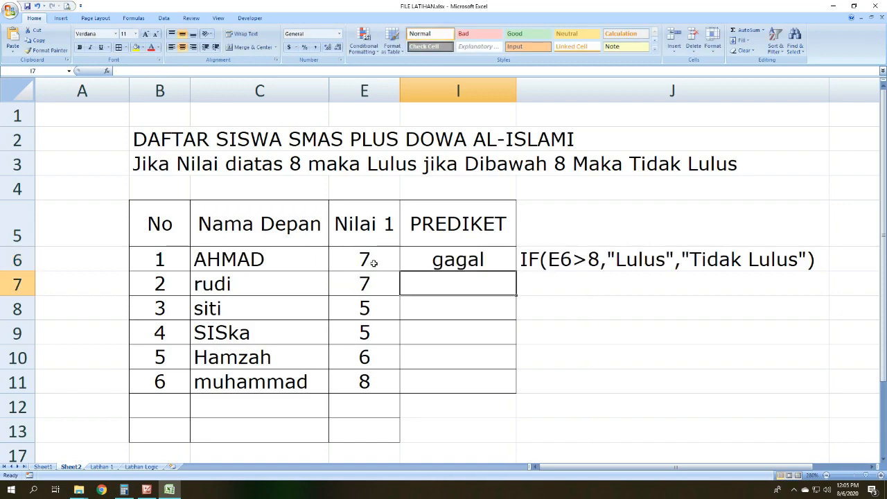
Step: Compare the I6 result with the score in E6, and change that Nilai 1 score to 90
click(424, 258)
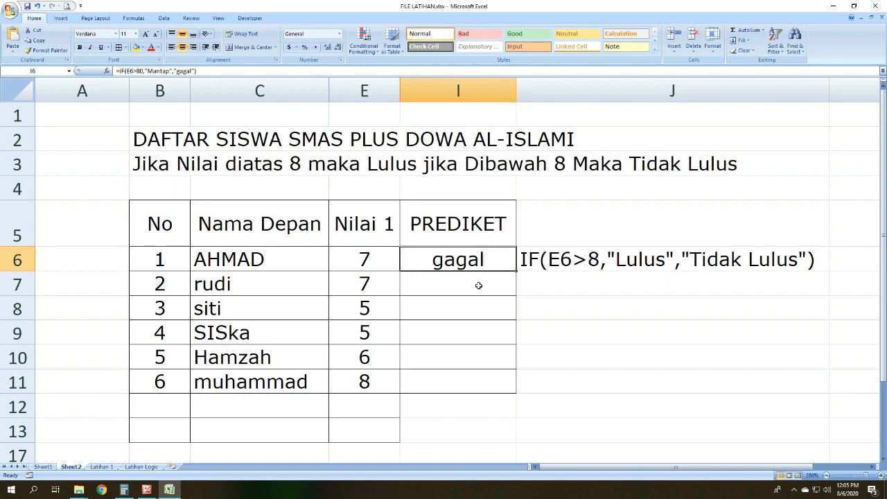
click(367, 258)
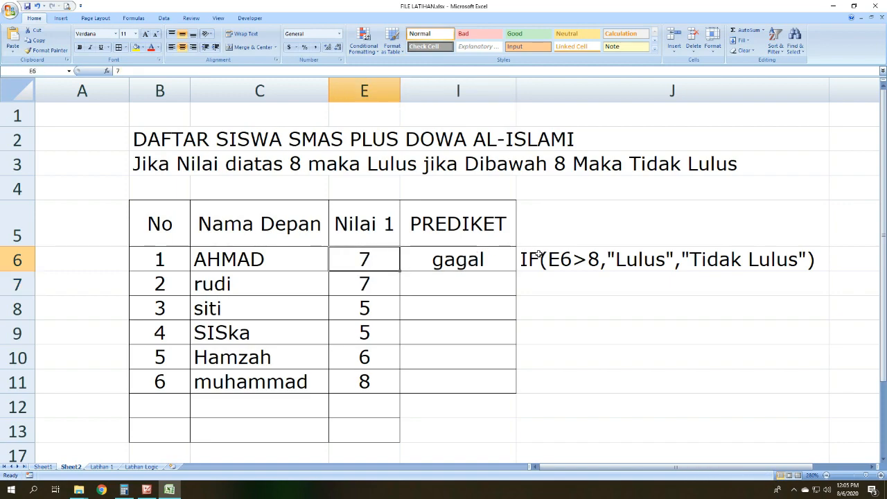
click(440, 274)
click(459, 258)
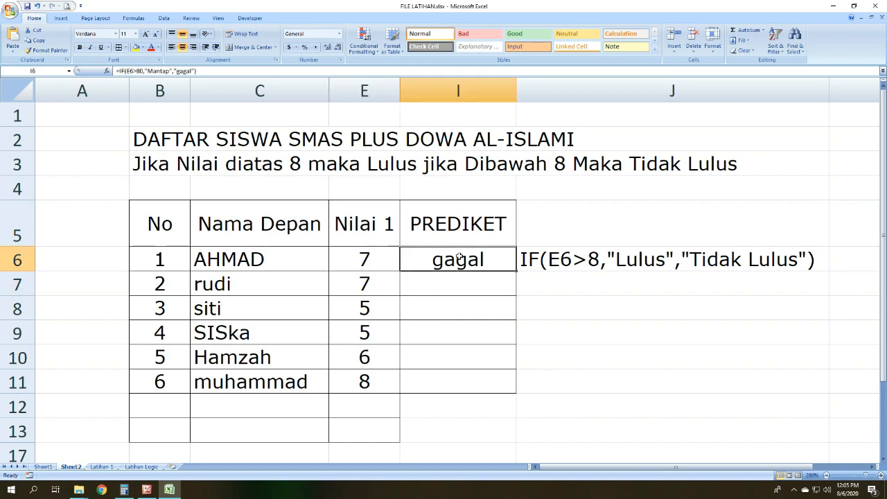
click(389, 256)
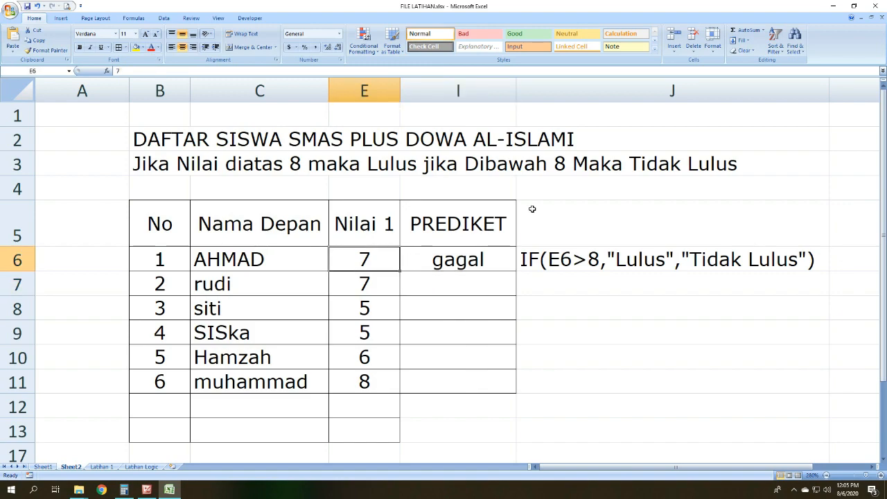
text(90)
key(Return)
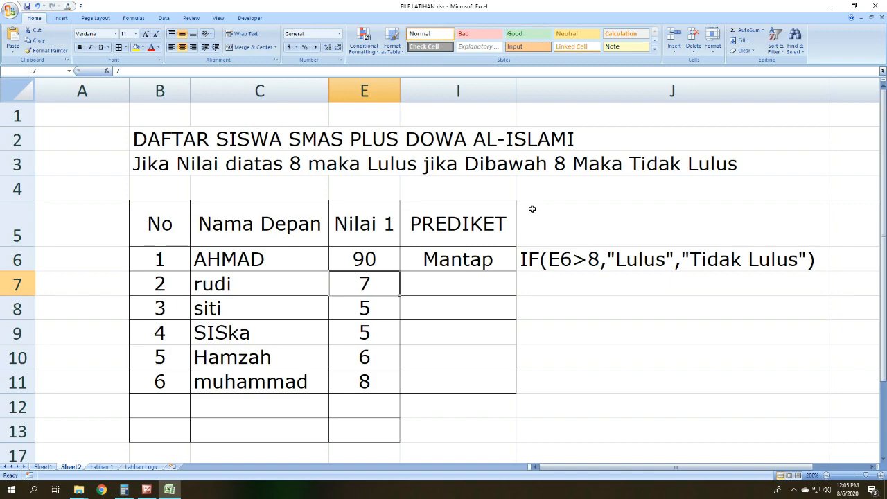
Step: Check the IF formula and result in I6 against the changed score in E6
click(339, 260)
click(356, 284)
click(351, 267)
click(419, 256)
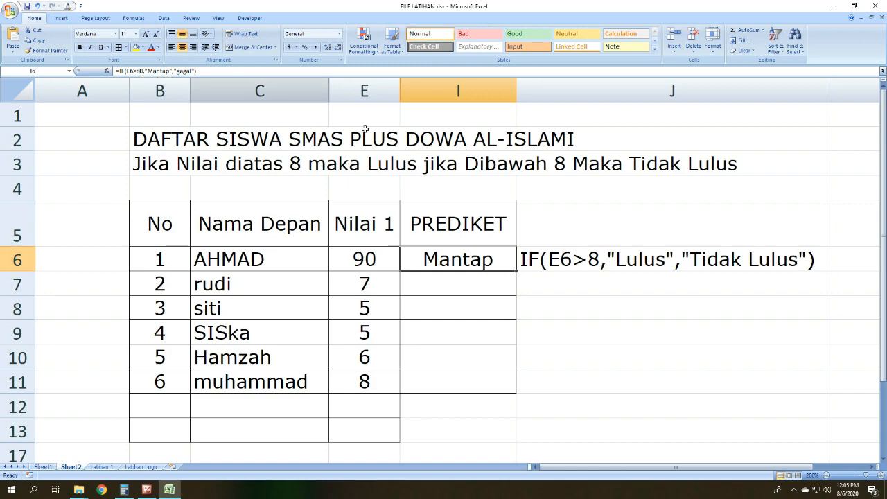
click(148, 71)
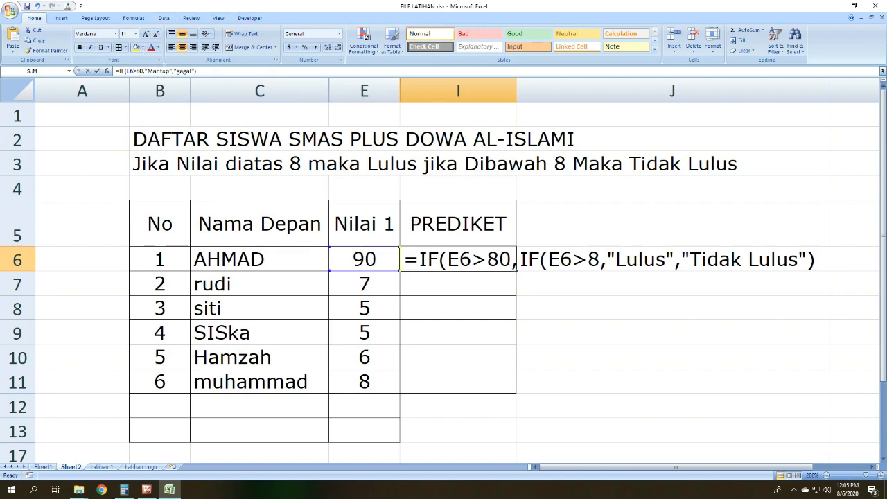
click(161, 72)
key(Return)
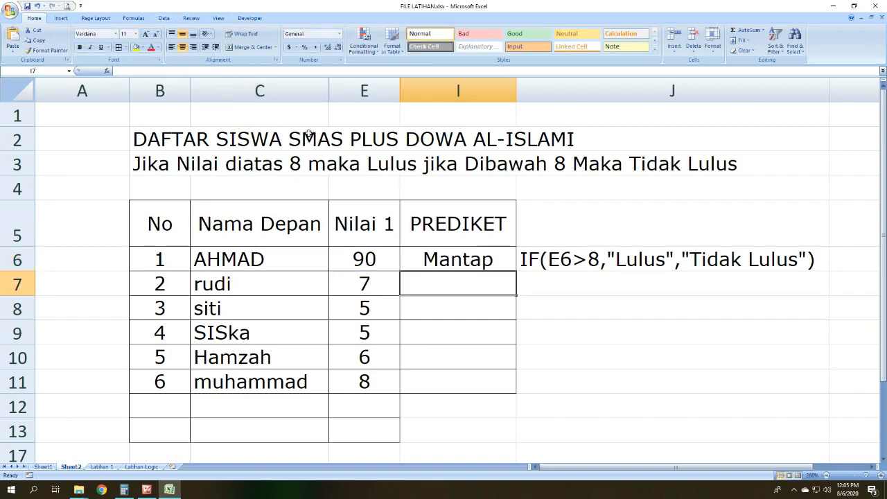
Step: Change the Nilai 1 score in E6 to 79
click(356, 255)
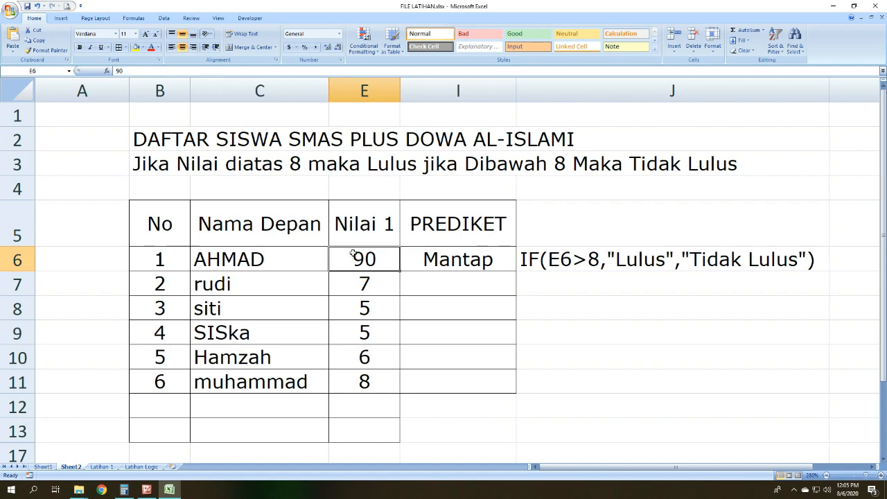
text(79)
key(Return)
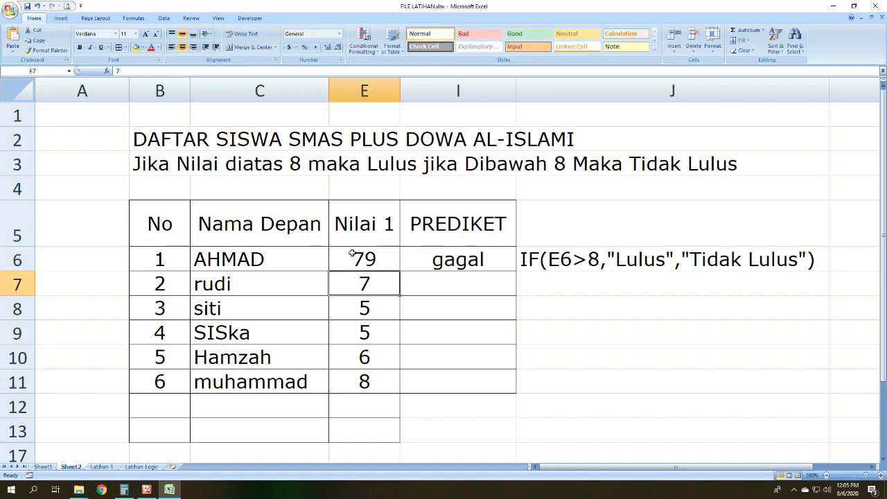
Step: Review the "gagal" argument of the IF formula in I6 against the new score in E6
click(471, 258)
double_click(187, 71)
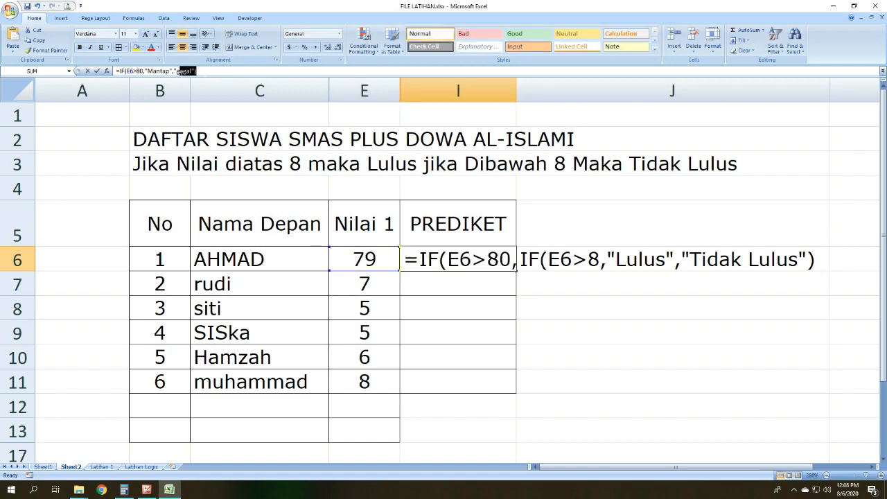
key(Return)
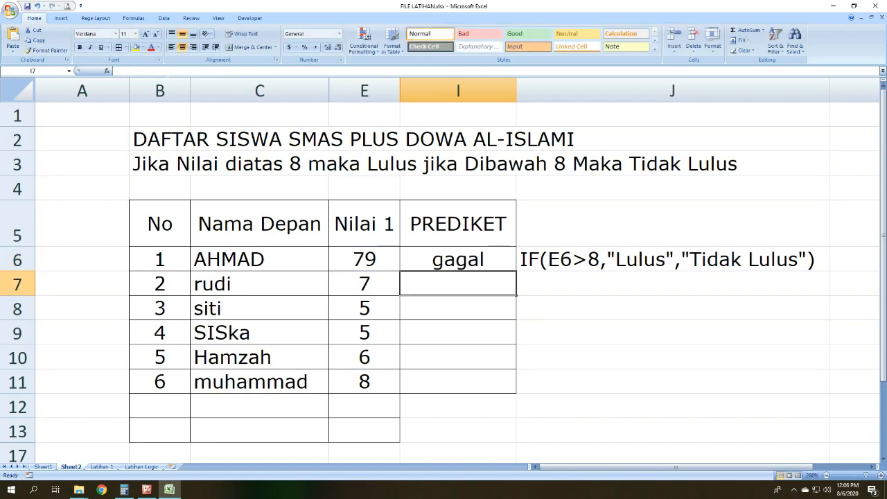
click(334, 254)
scroll(275, 305, down, 1)
scroll(255, 314, up, 1)
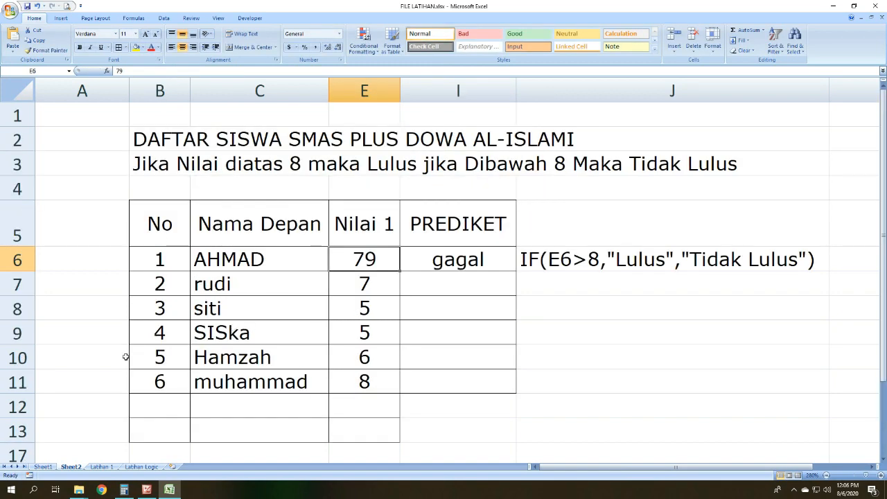
Step: Switch to Microsoft Office Picture Manager to view the IF comparison operators slide, and minimise the open windows
click(146, 489)
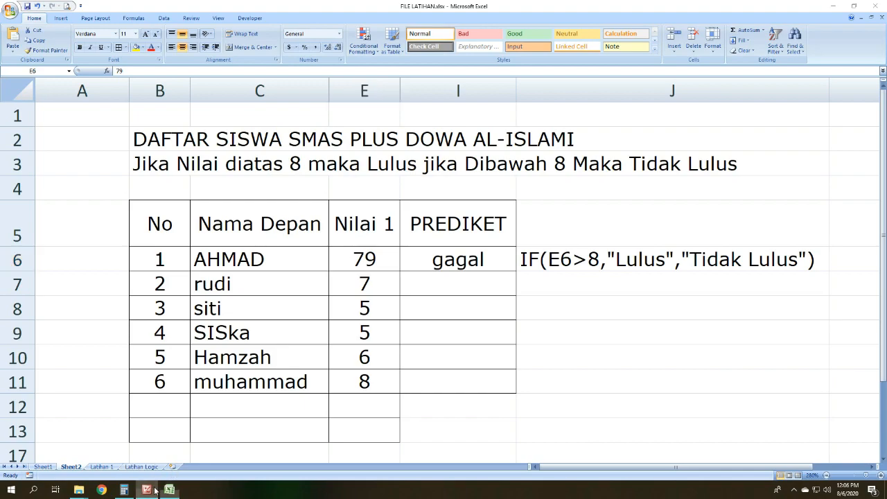
click(448, 474)
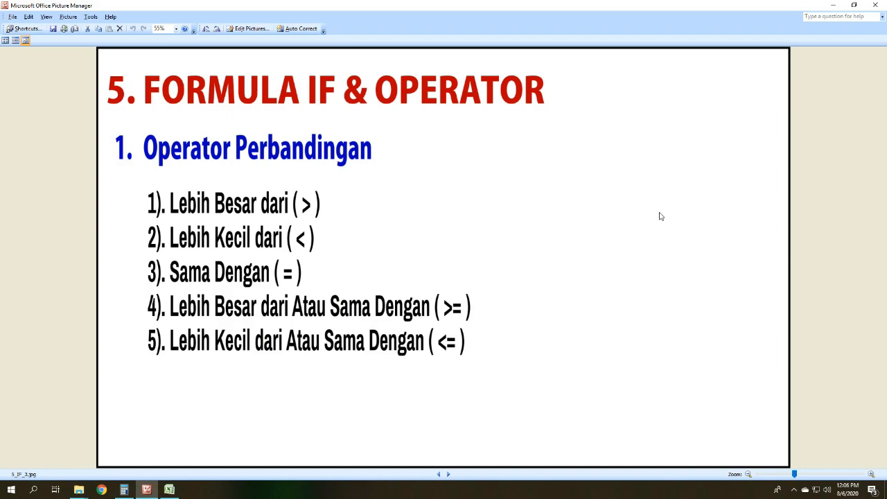
click(832, 6)
click(833, 7)
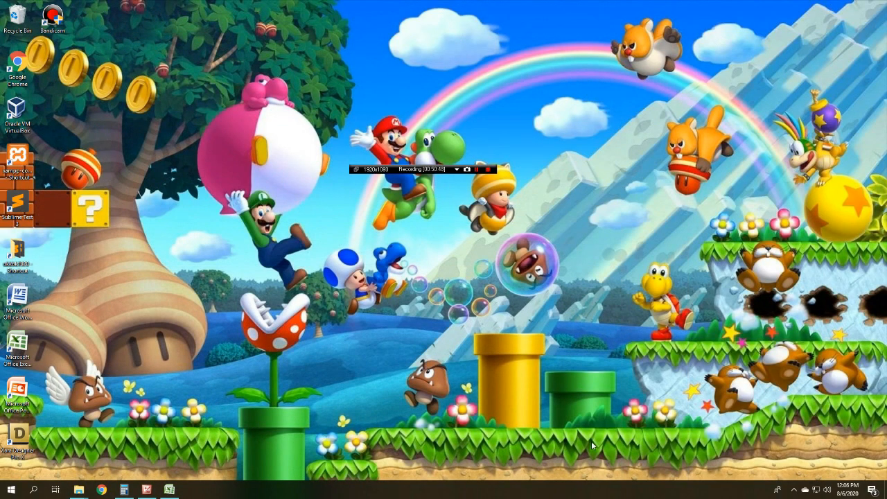
click(794, 489)
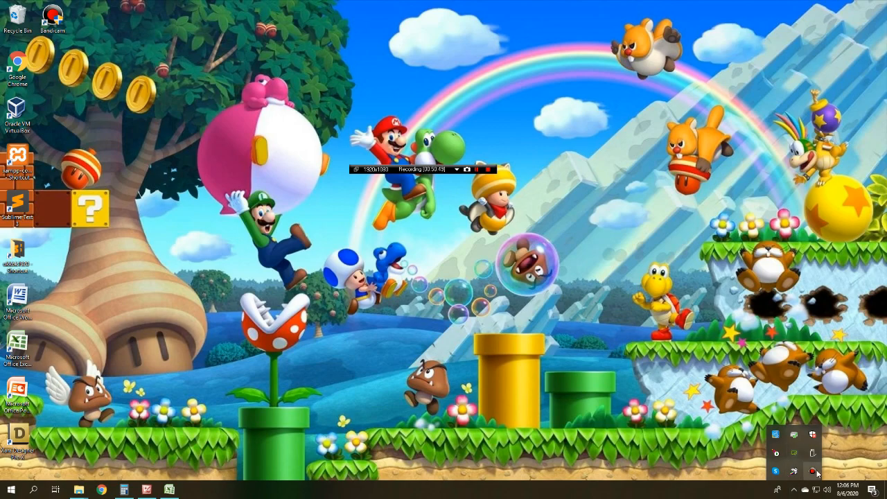
click(816, 472)
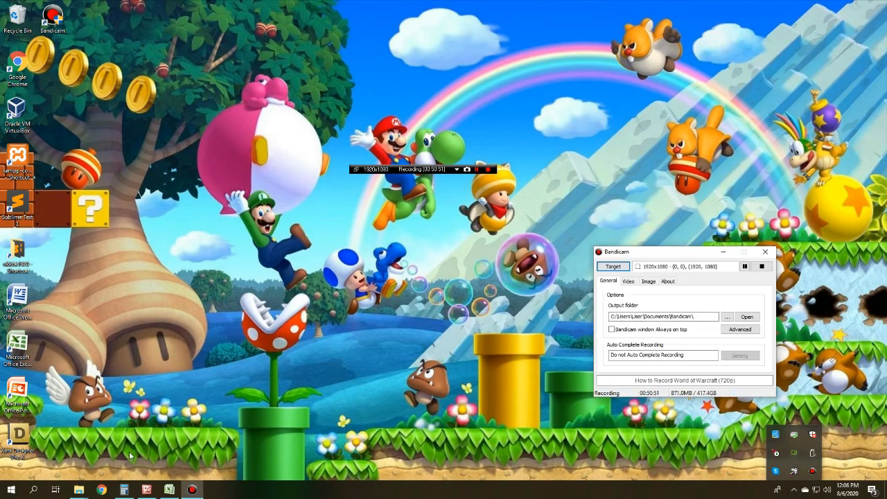
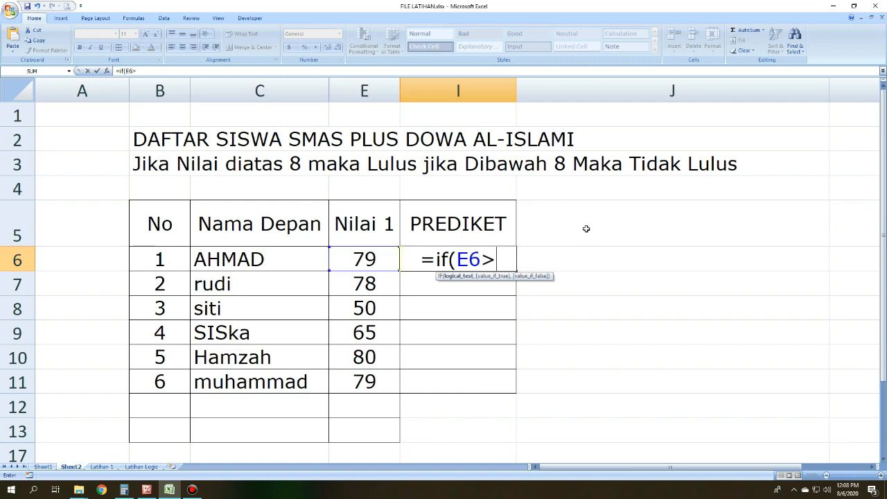
Step: Complete the IF formula in I6 as =if(E6>80,"lulus","tidak lulus")
text(80)
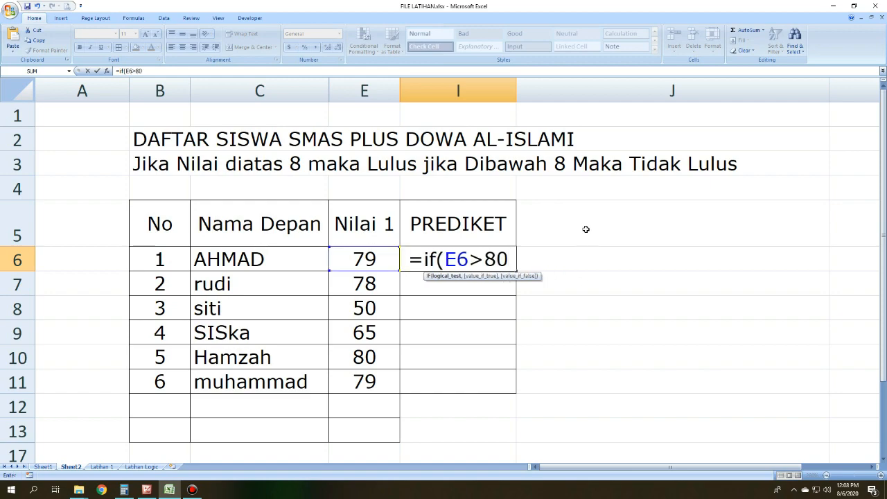
text(,)
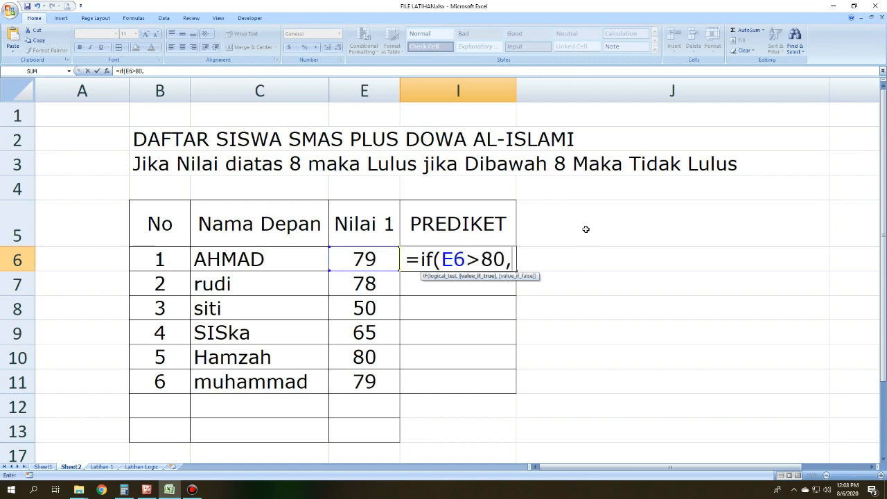
text(")
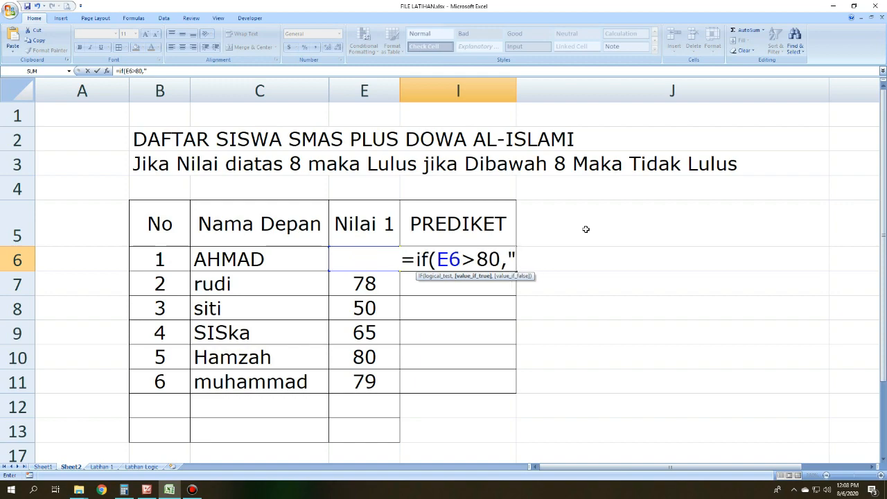
text(lulus,)
key(BackSpace)
text(")
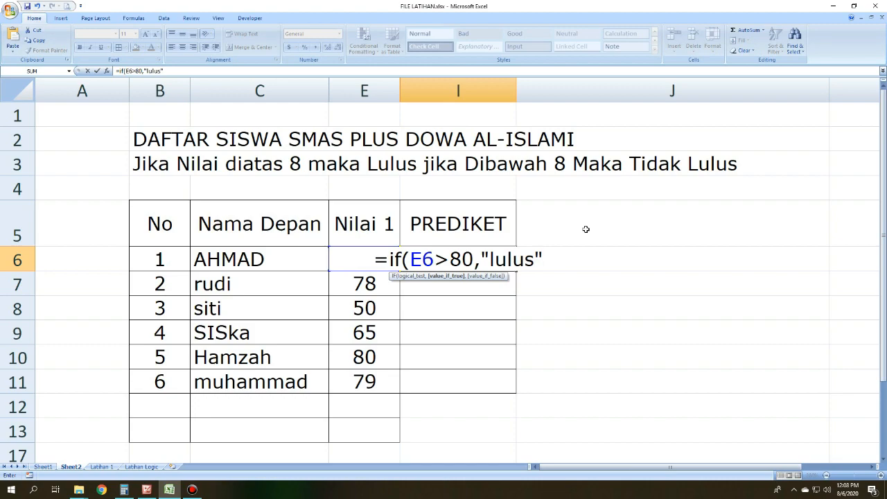
text(,)
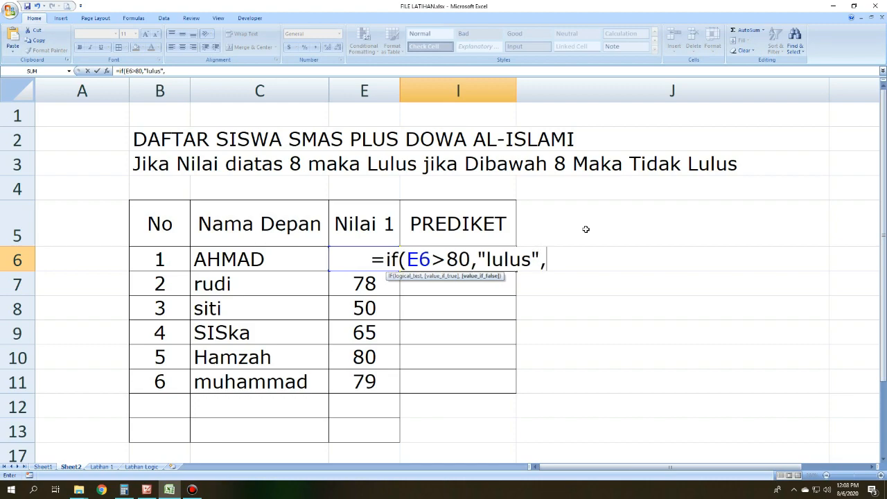
text(")
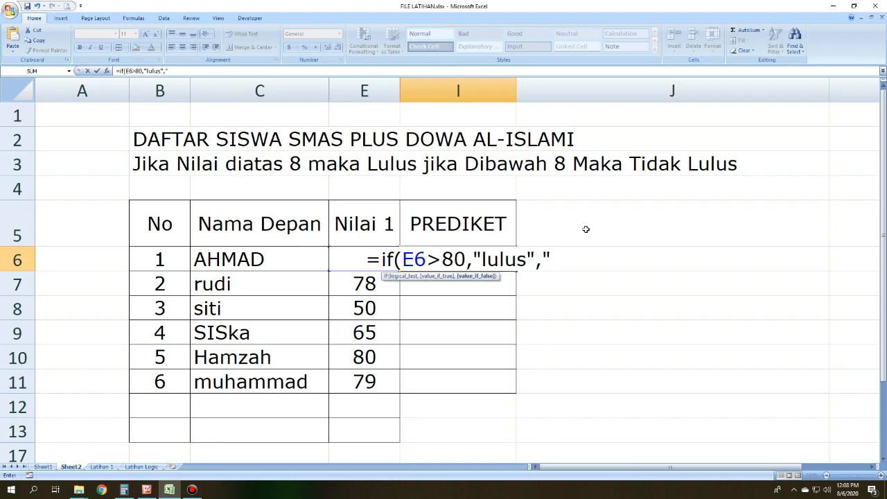
text(t)
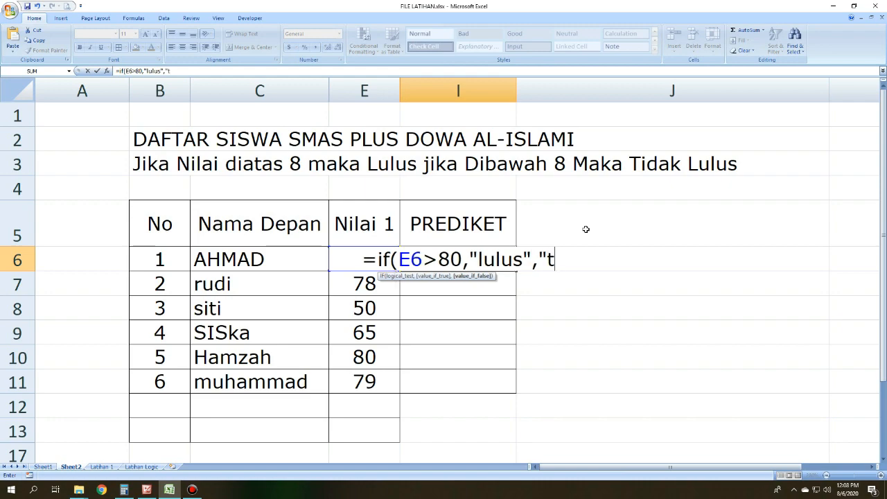
text(idak lulus)
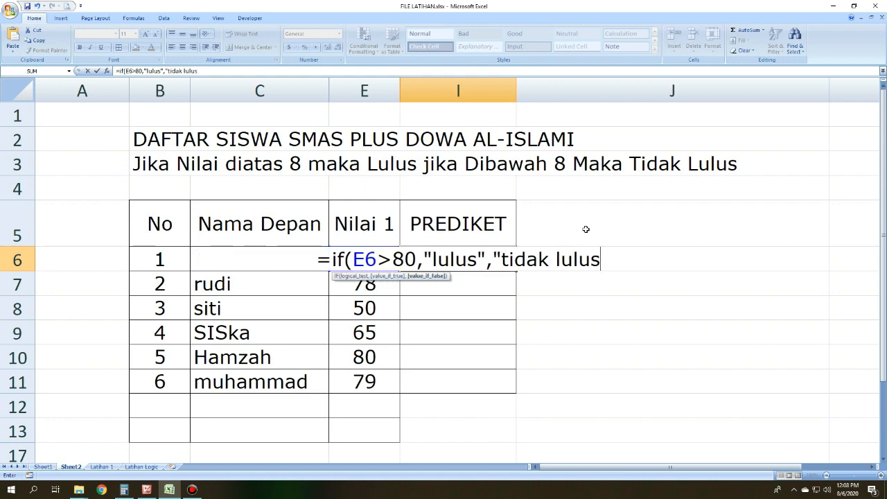
text("))
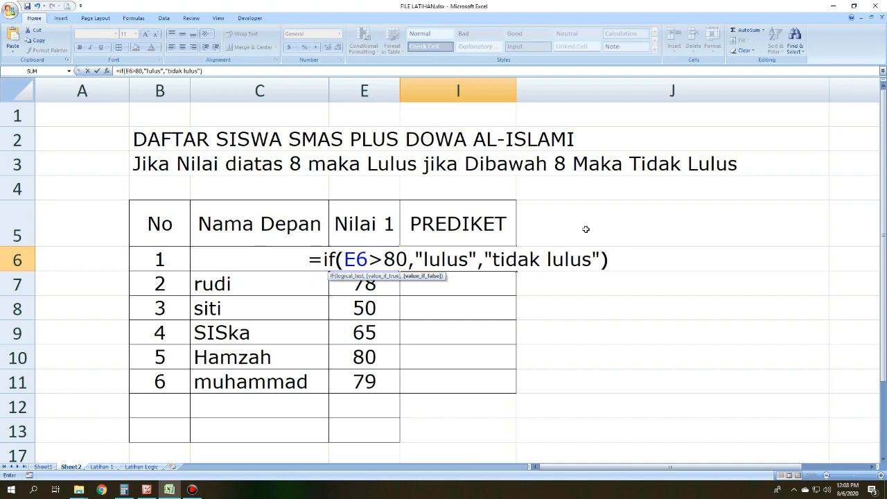
key(Return)
Step: Review the IF formula and its result in I6 against the Nilai 1 score in E6
click(506, 256)
click(543, 269)
click(456, 251)
click(384, 259)
click(435, 261)
click(361, 248)
click(437, 264)
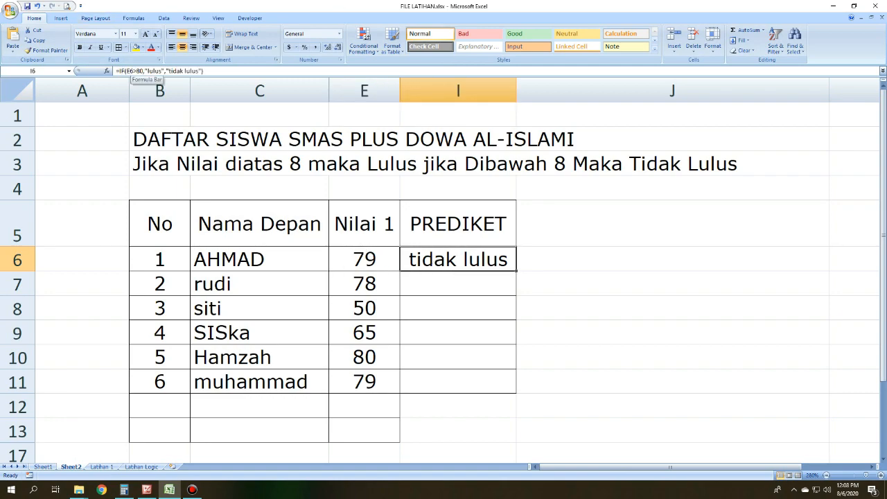
click(548, 305)
click(451, 257)
click(602, 283)
click(499, 263)
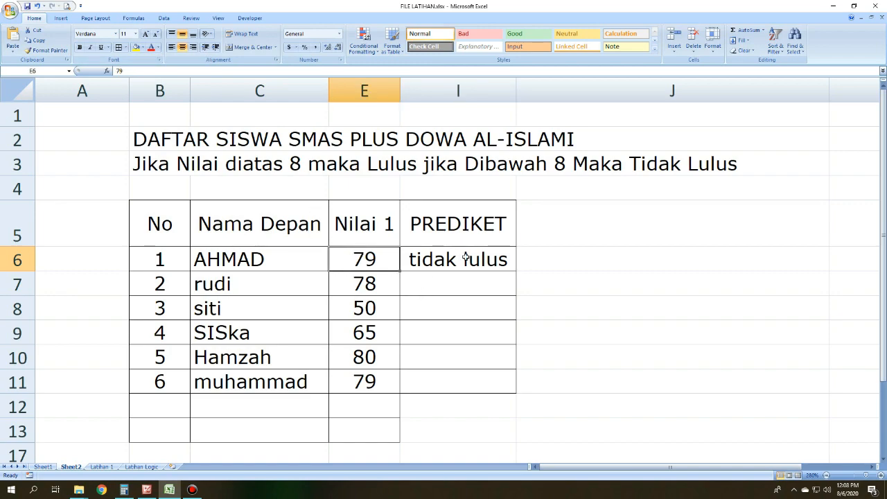
Step: Check the comparison operators slide in Picture Manager and, back in Excel, set the Nilai 1 score in E6 to 81
click(146, 489)
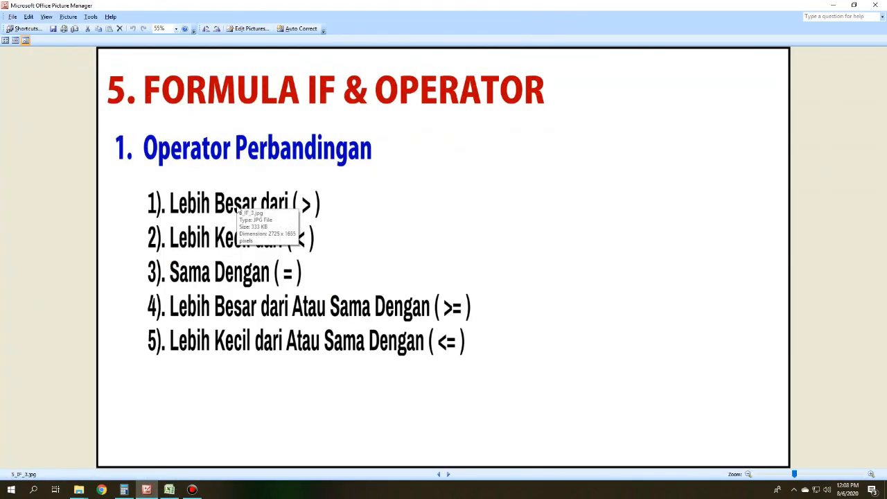
click(169, 489)
key(Left)
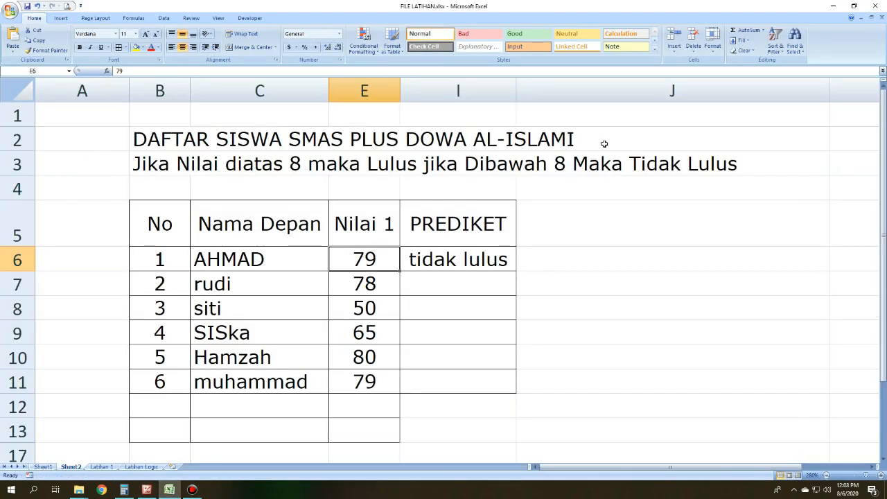
text(81)
key(Return)
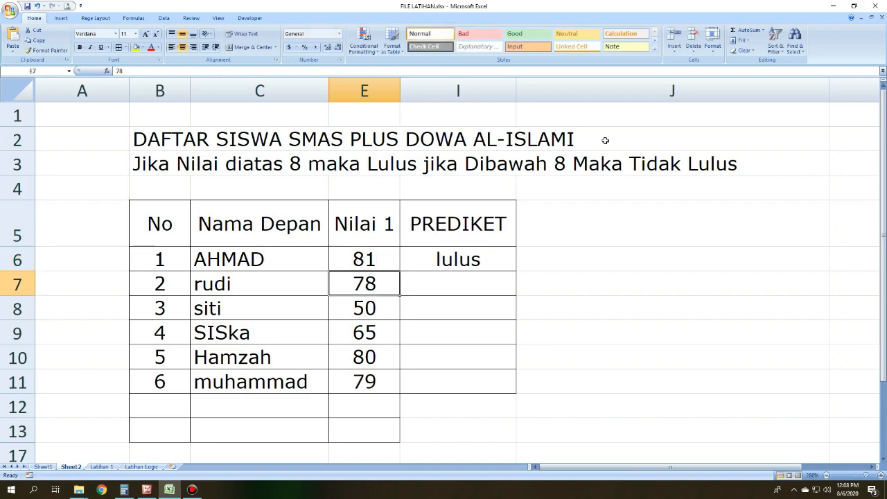
Step: Review the "lulus" argument of the IF formula in I6, consult the operators slide in Picture Manager and return to Excel
click(473, 262)
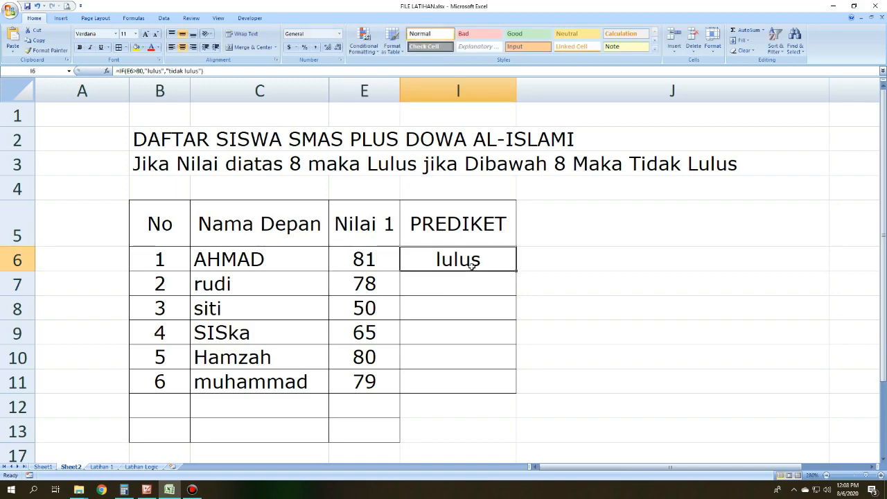
click(161, 71)
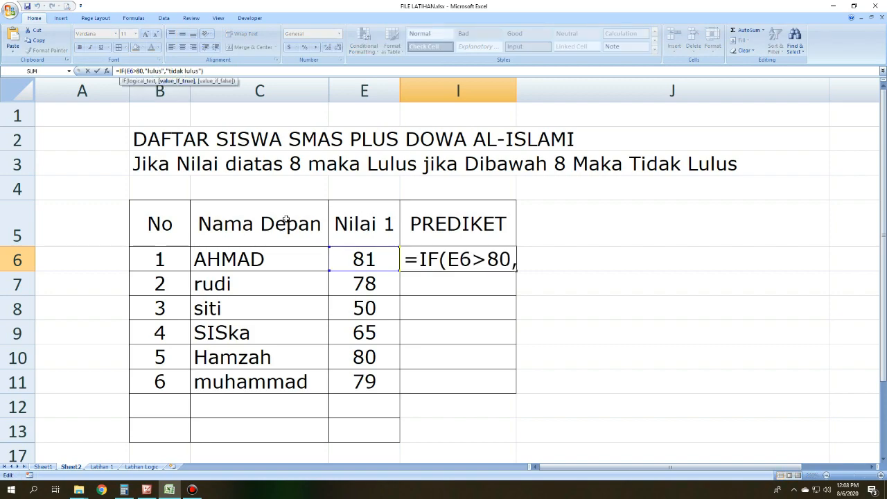
key(Return)
click(147, 489)
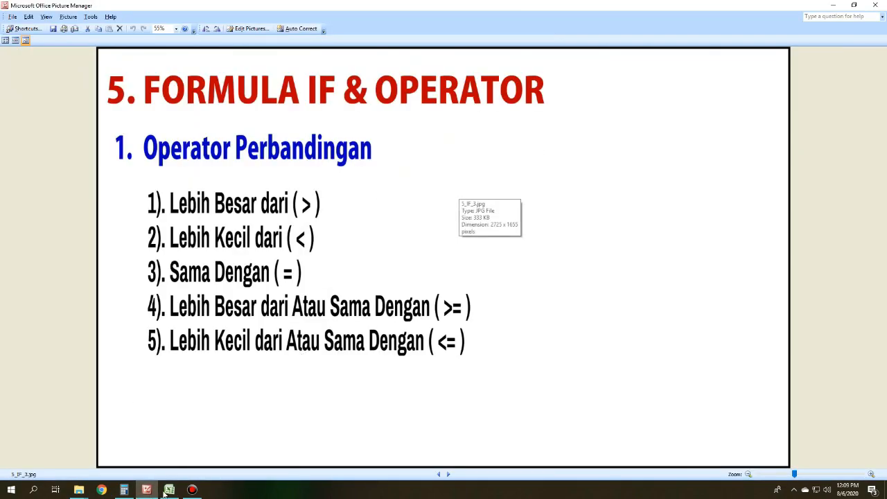
click(168, 490)
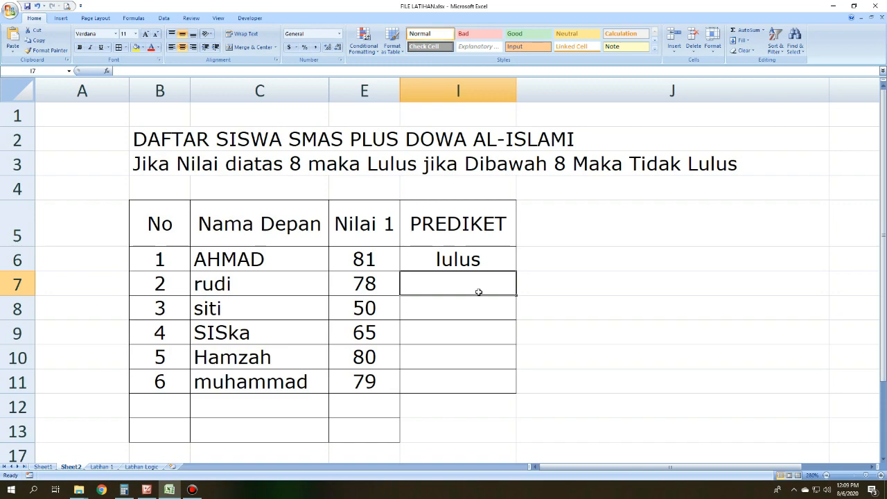
Step: Enter the formula =if(E7<90,"lulus","Gagal") in I7 to grade the second student's Nilai 1 score
text(=)
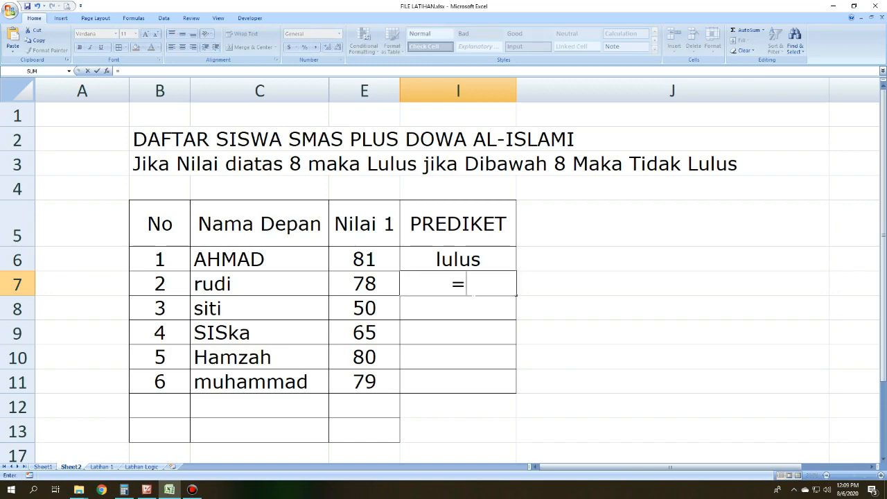
text(if()
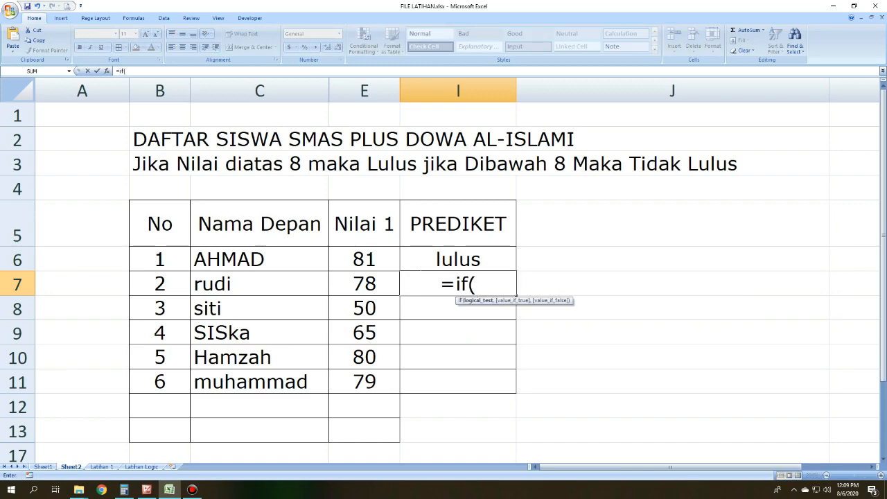
click(368, 286)
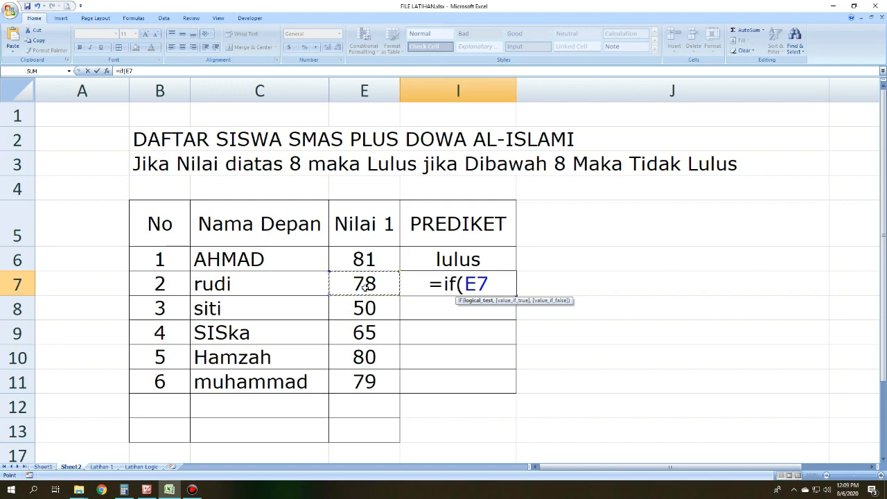
text(,)
key(BackSpace)
text(<)
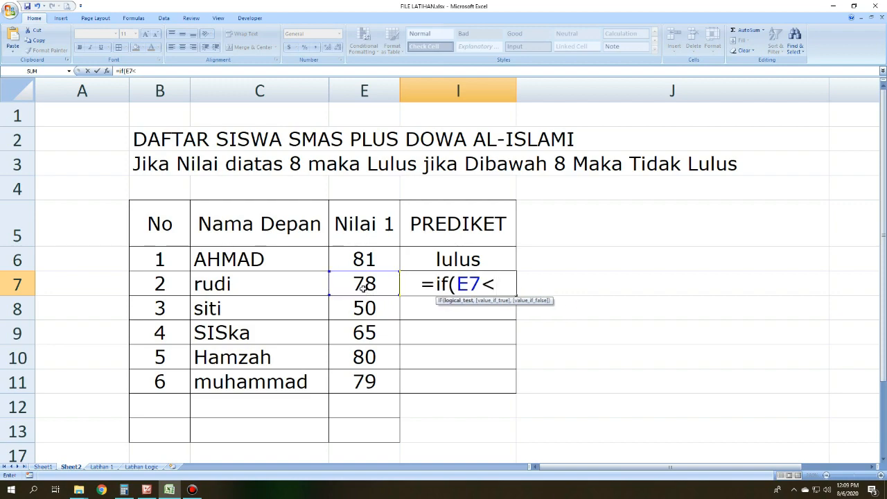
text(90)
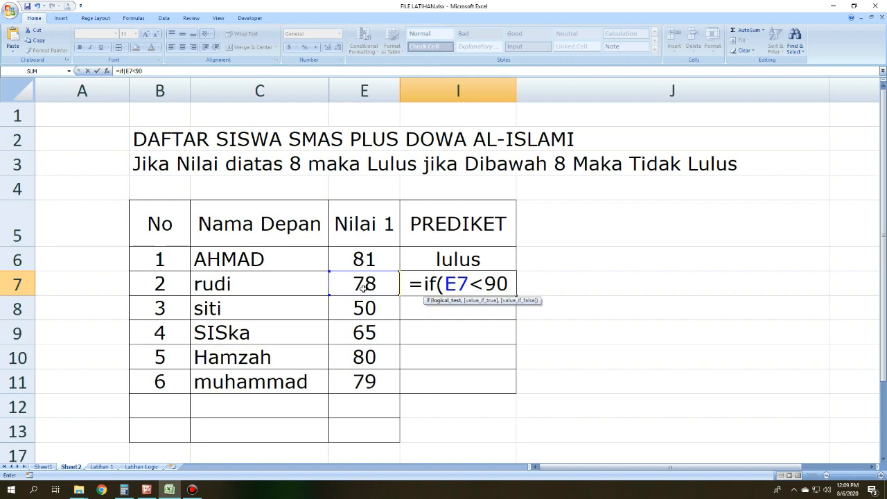
text(,)
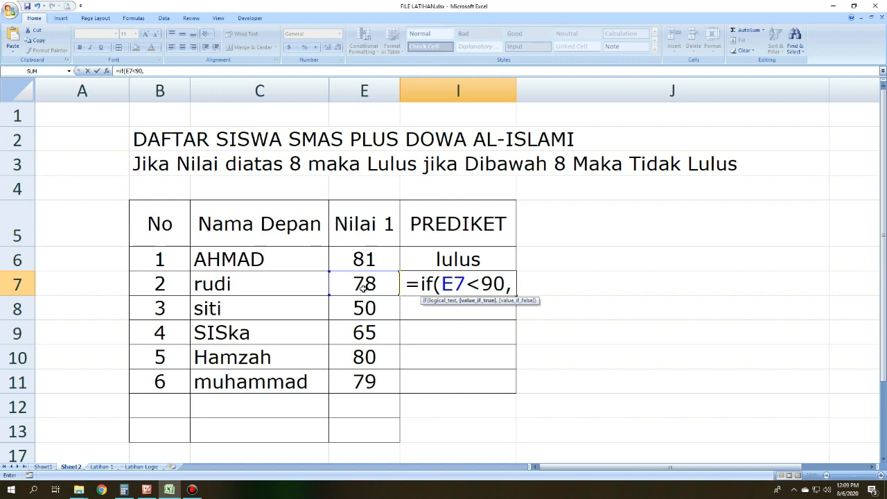
text(")
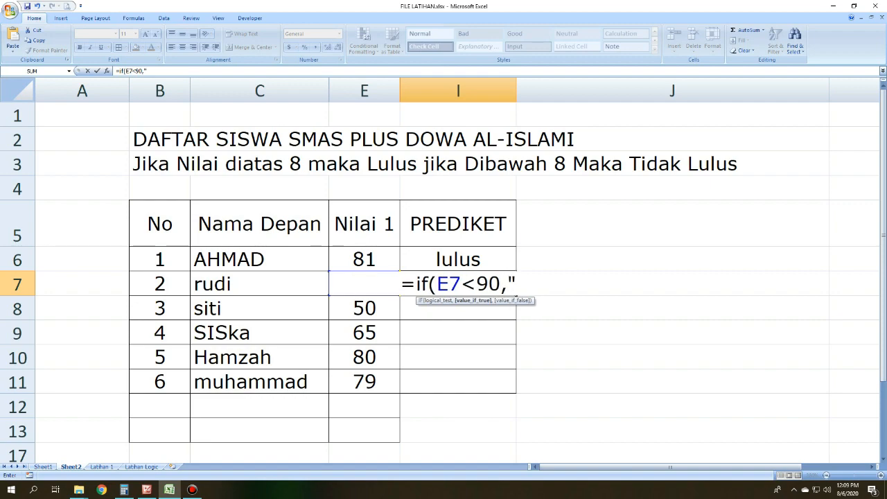
text(lulus",)
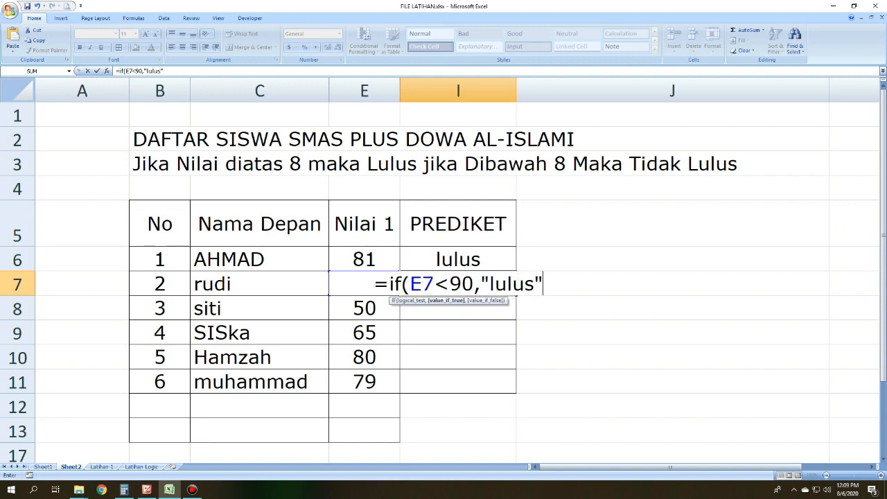
text(")
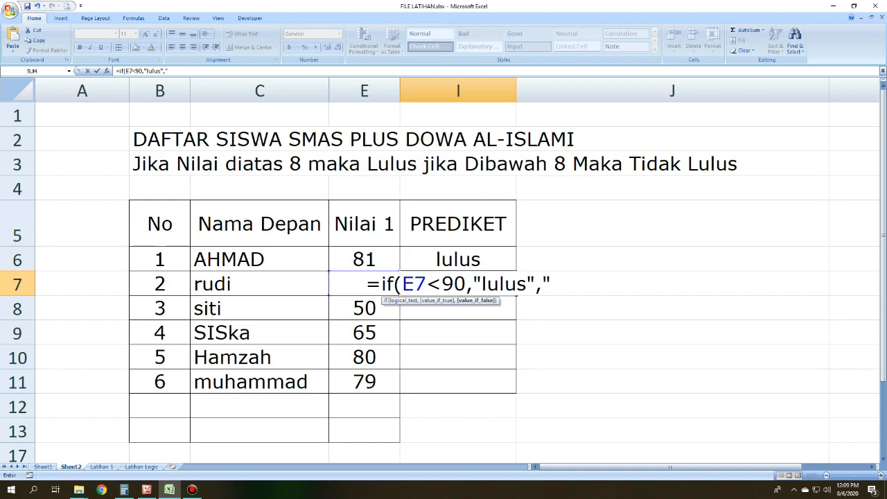
text(Gagal)
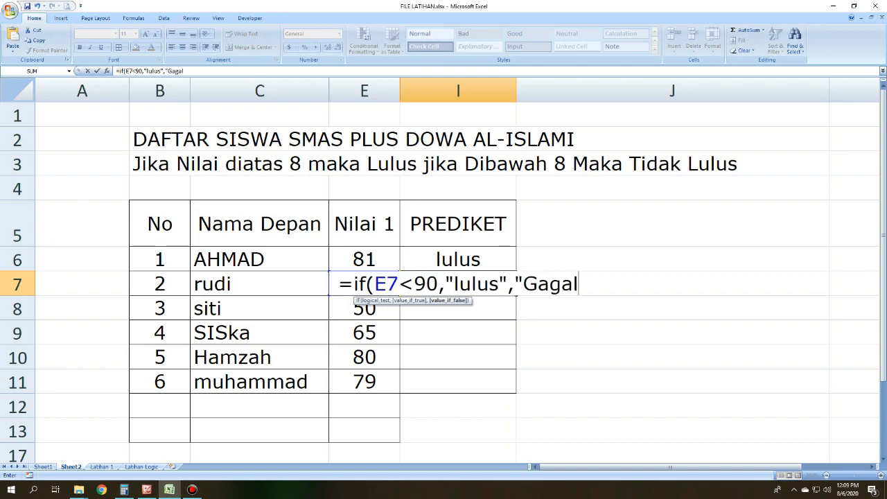
text("))
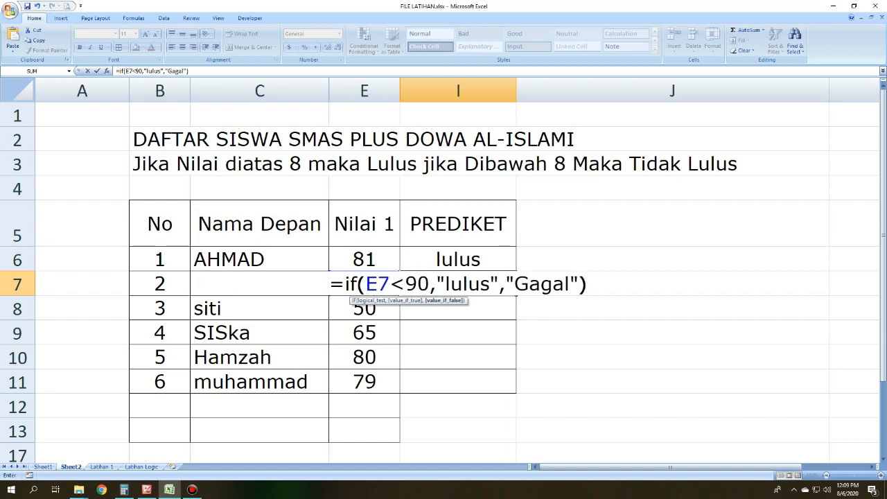
key(Return)
Step: Copy the I7 formula text without its equals sign into J7 as plain text
click(441, 292)
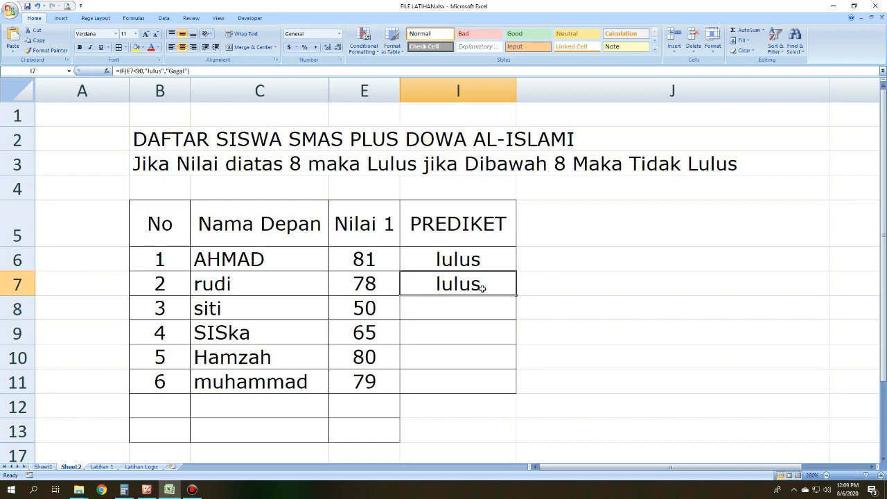
click(365, 287)
click(467, 283)
drag(199, 71, 119, 71)
key(ctrl+c)
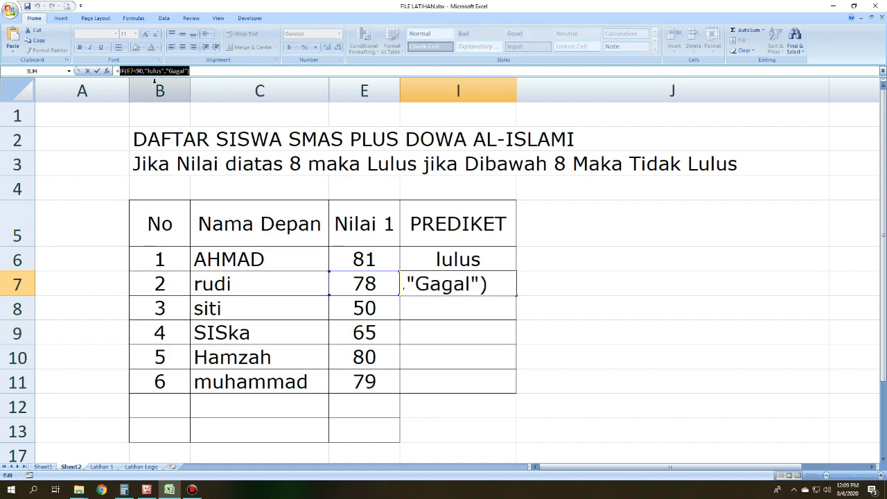
key(Return)
click(561, 282)
key(ctrl+v)
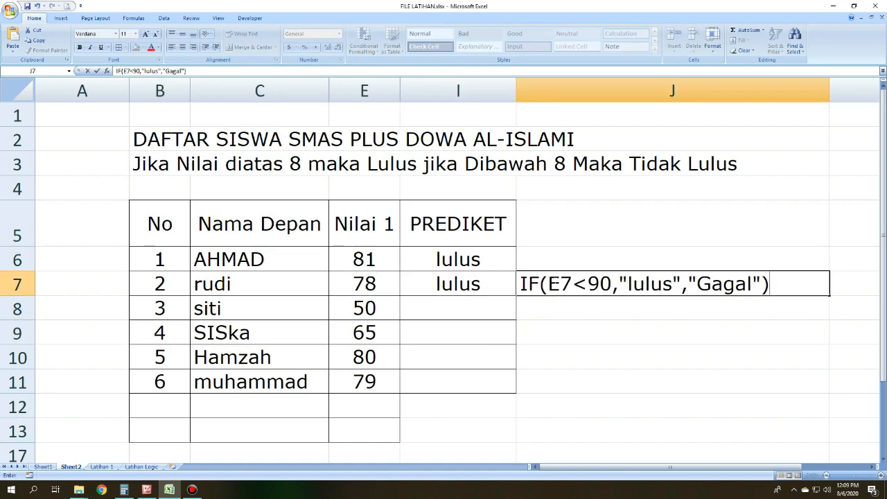
key(Return)
key(Down)
click(625, 285)
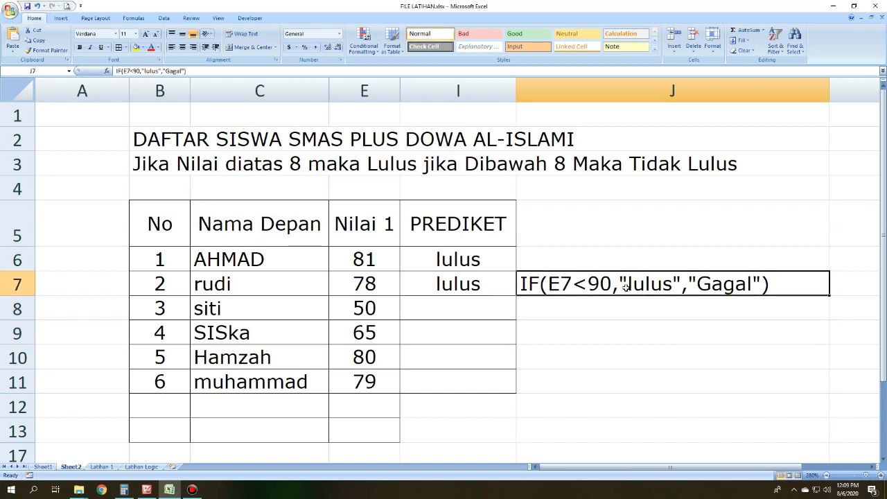
Step: Review the <90 condition and the "lulus" argument in the formula text in J7
click(357, 281)
click(608, 281)
double_click(608, 283)
drag(612, 284, 574, 285)
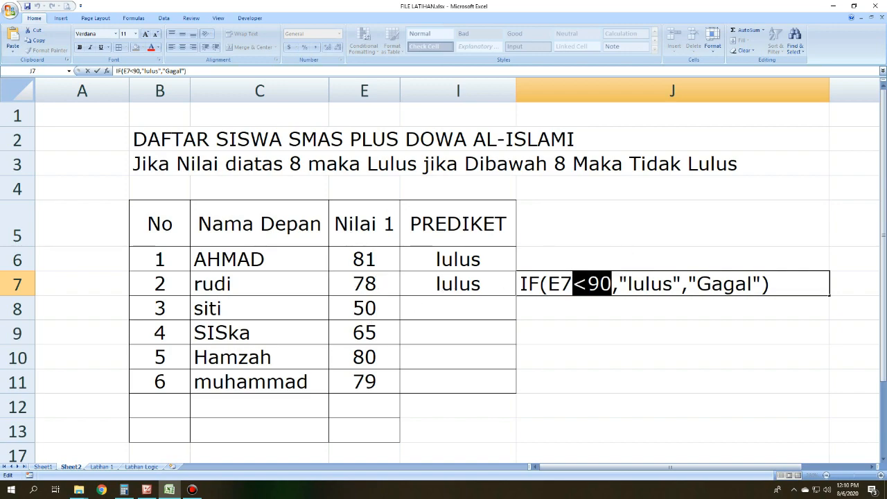
drag(682, 284, 619, 286)
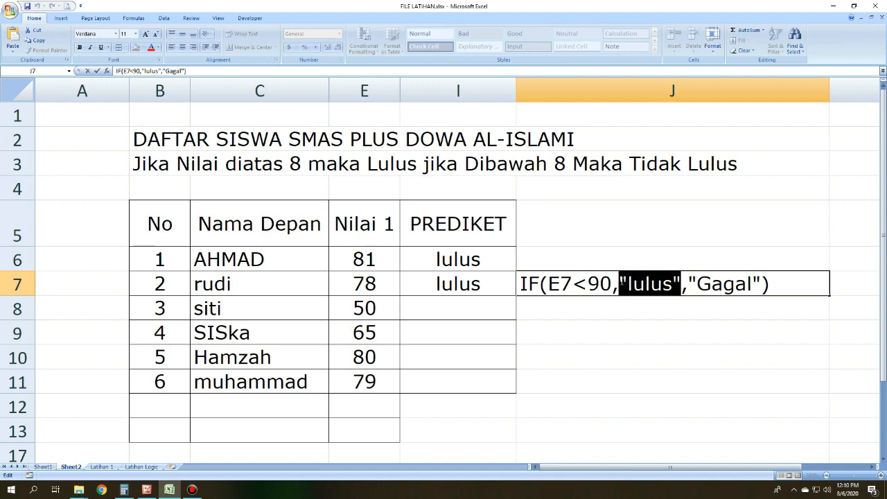
Step: Set the second student's Nilai 1 score in E7 to 91
click(459, 323)
click(340, 283)
text(9)
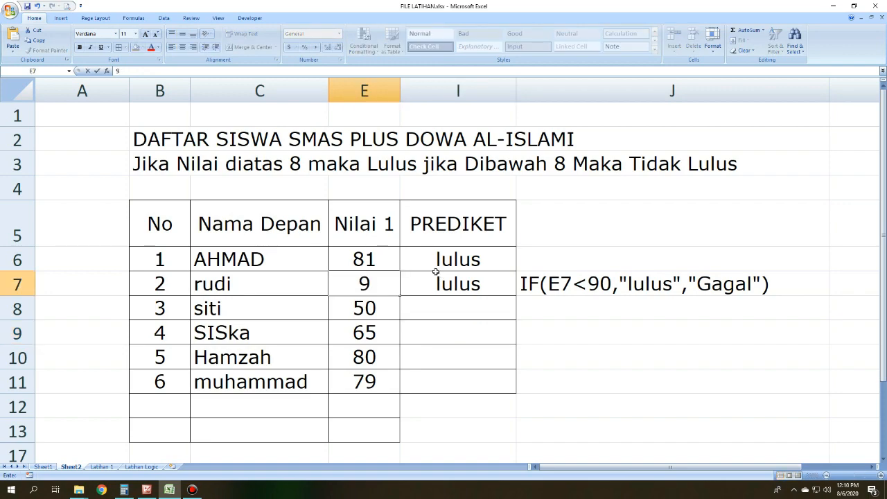
text(1)
key(Return)
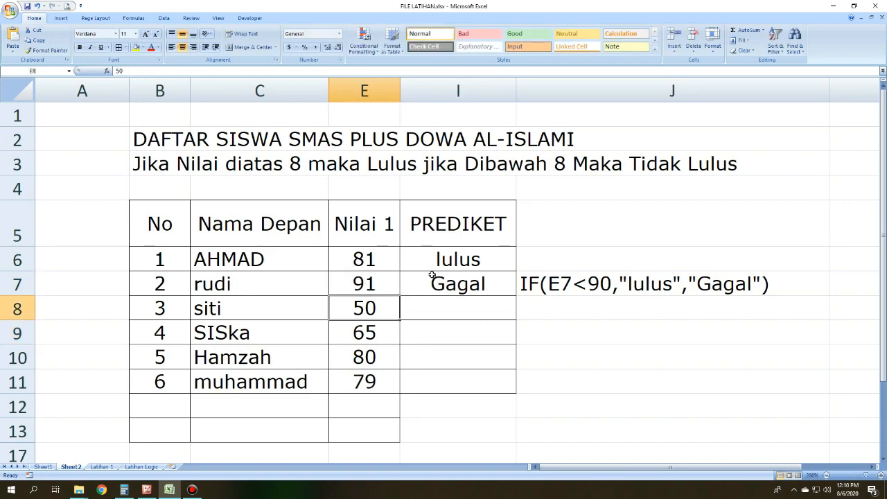
Step: Compare the E7<90 condition written in J7 with the Nilai 1 score in E7
click(435, 273)
double_click(583, 284)
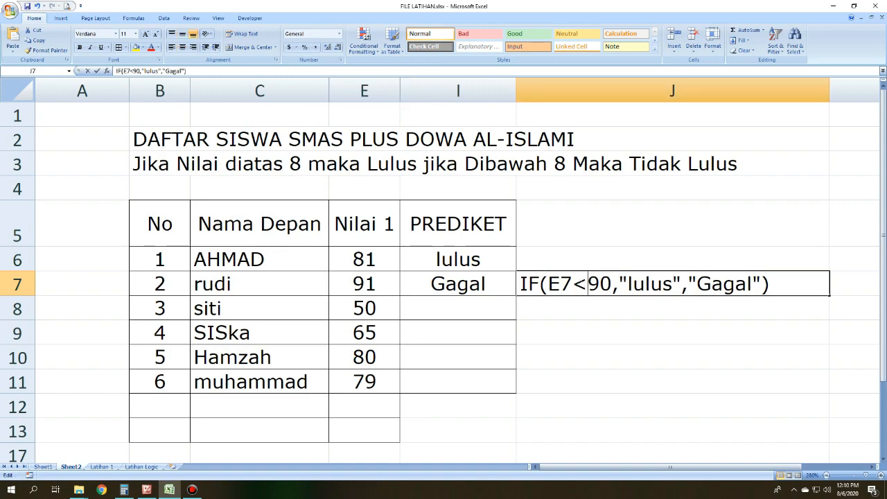
drag(611, 283, 549, 281)
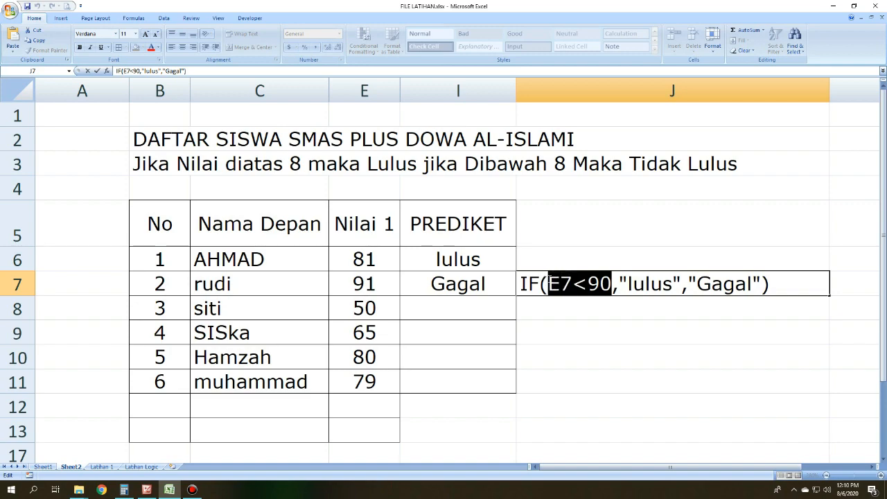
click(412, 333)
click(385, 284)
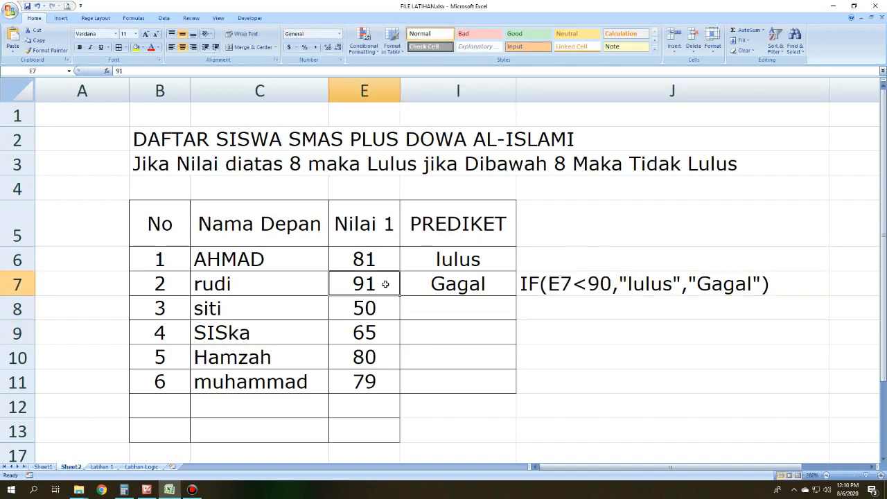
click(590, 278)
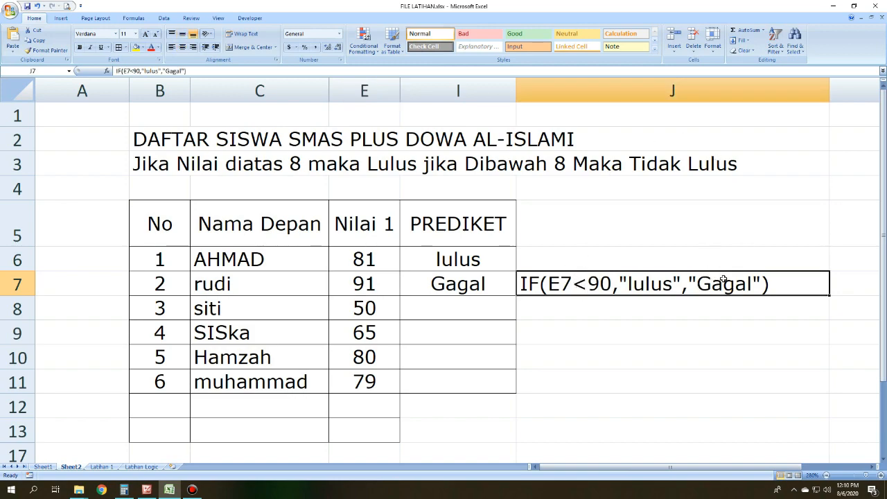
click(679, 348)
click(627, 277)
double_click(574, 303)
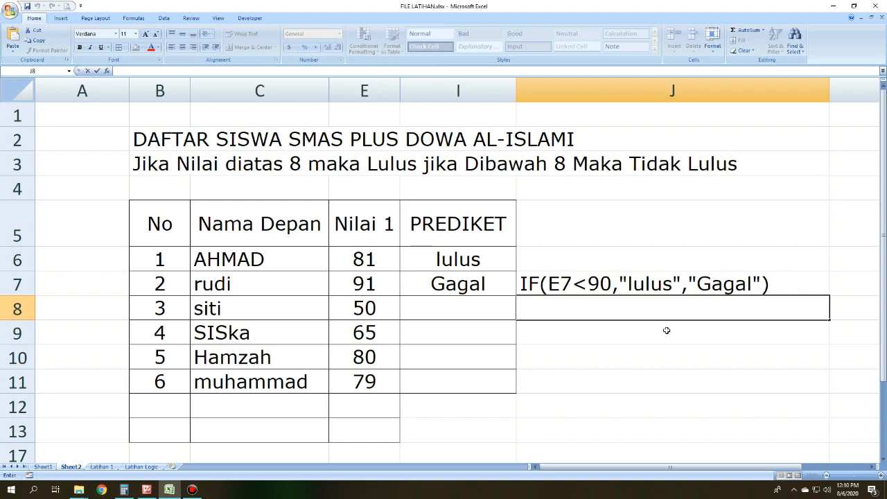
Step: Clear the formula text from J7
click(672, 355)
click(645, 279)
key(Delete)
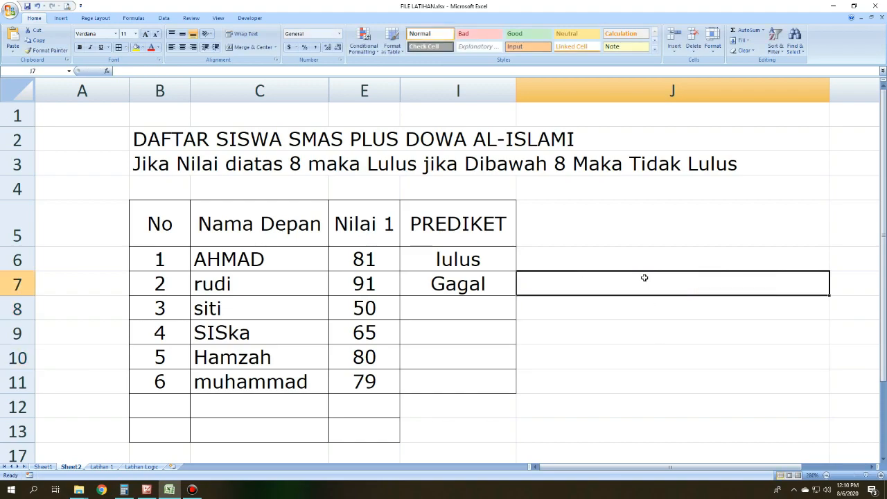
Step: Consult the comparison operators slide in Picture Manager and return to the I7 formula in Excel
key(alt+Tab)
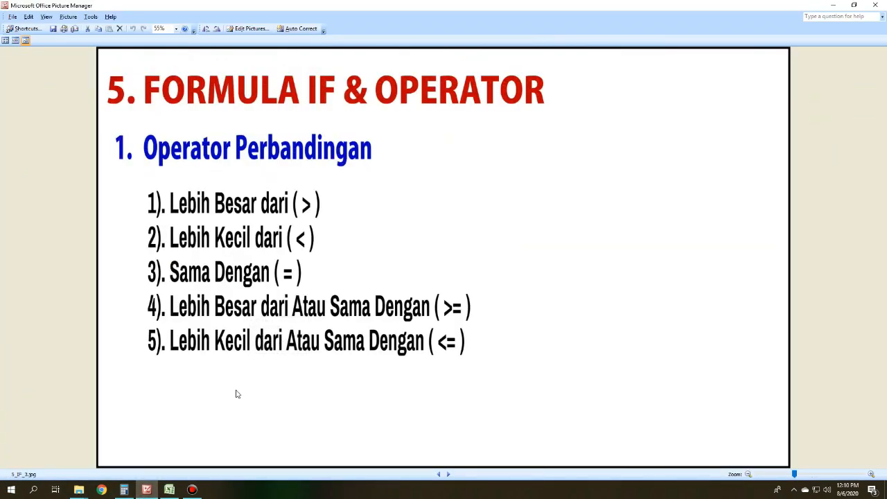
click(169, 489)
click(504, 322)
click(470, 281)
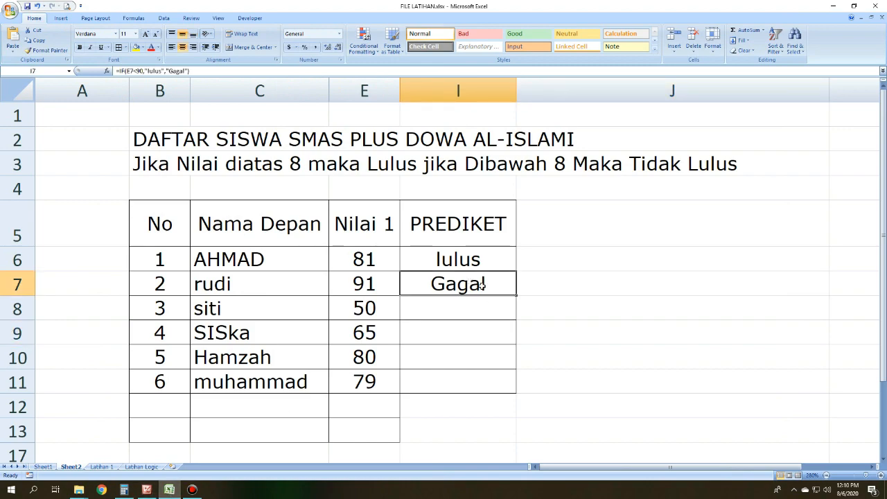
Step: Enter the formula =if(E8=50,"lulus","gagal") in I8 to grade the third student's Nilai 1 score
click(484, 301)
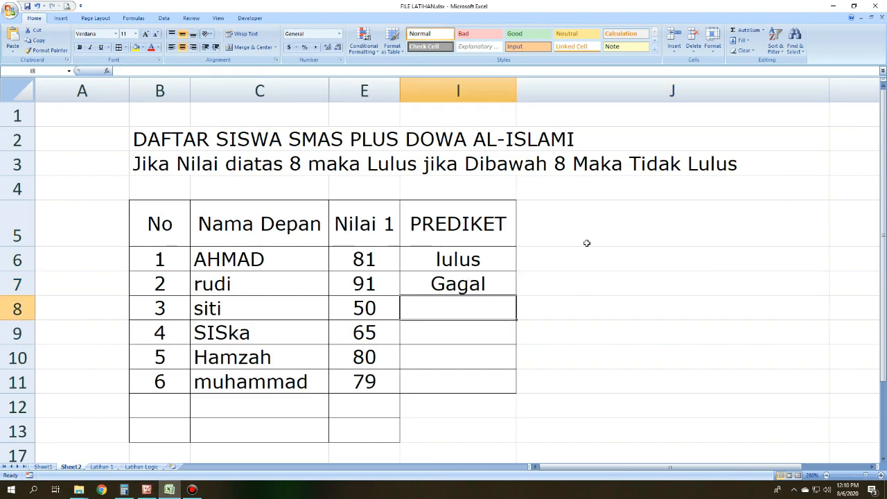
text(=)
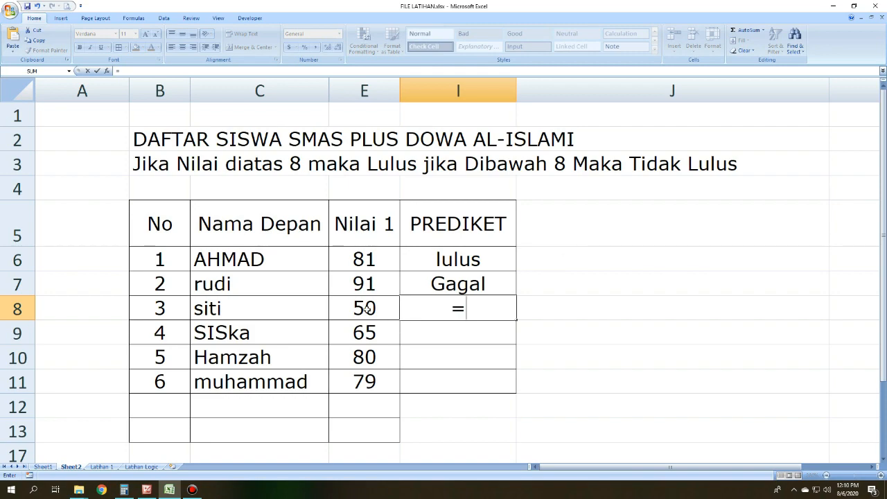
text(if()
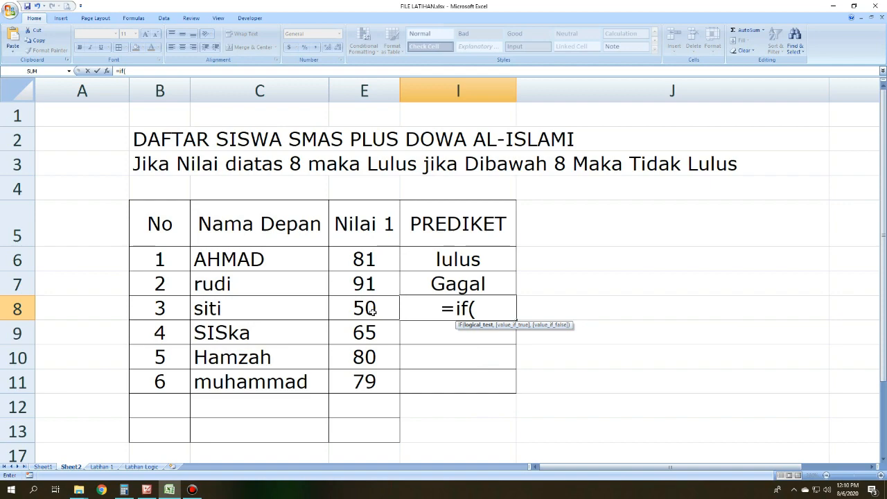
click(372, 311)
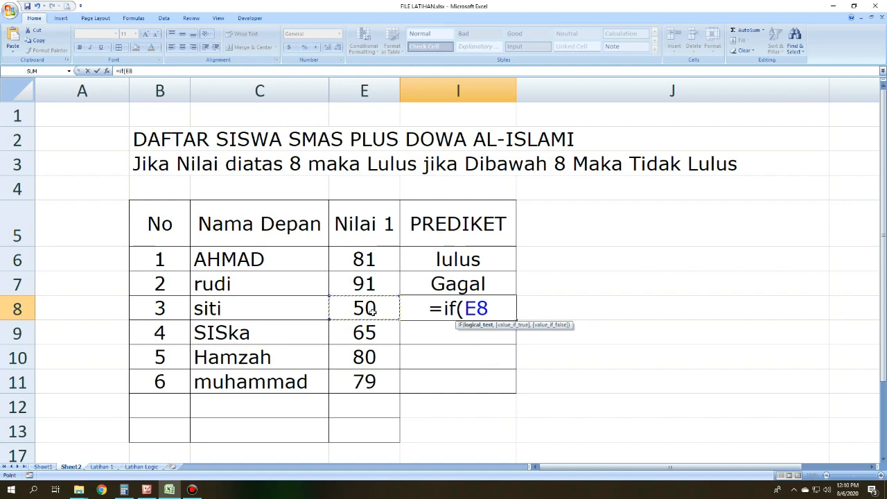
text(=80)
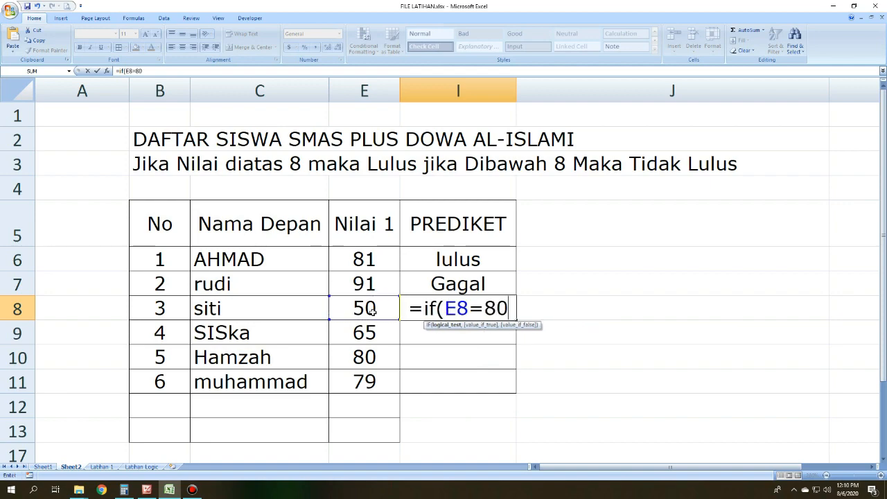
key(BackSpace)
key(BackSpace)
text(50,)
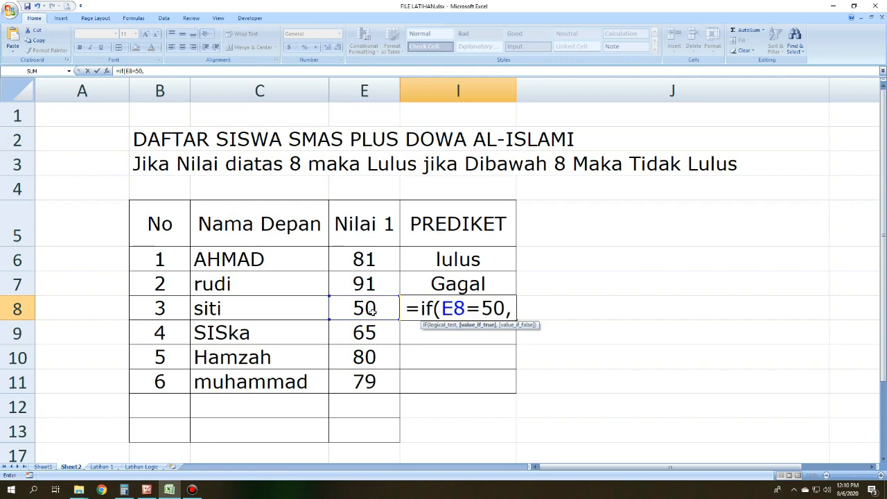
text("lulus")
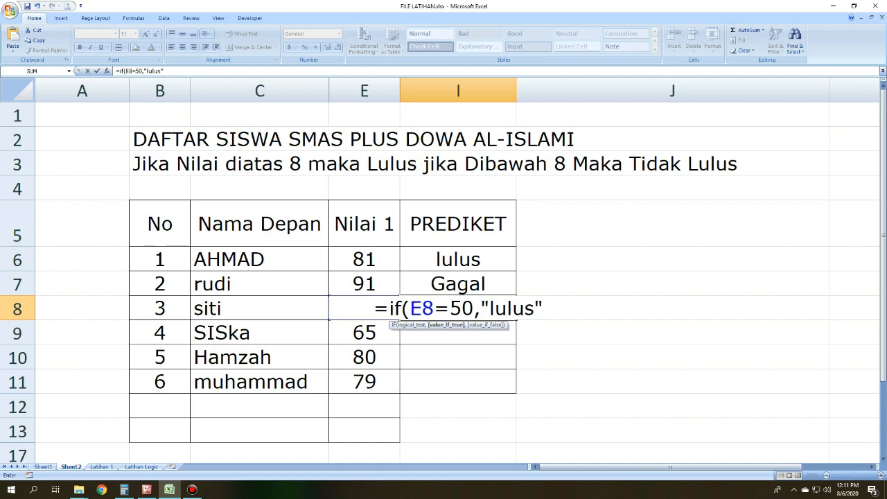
text(,")
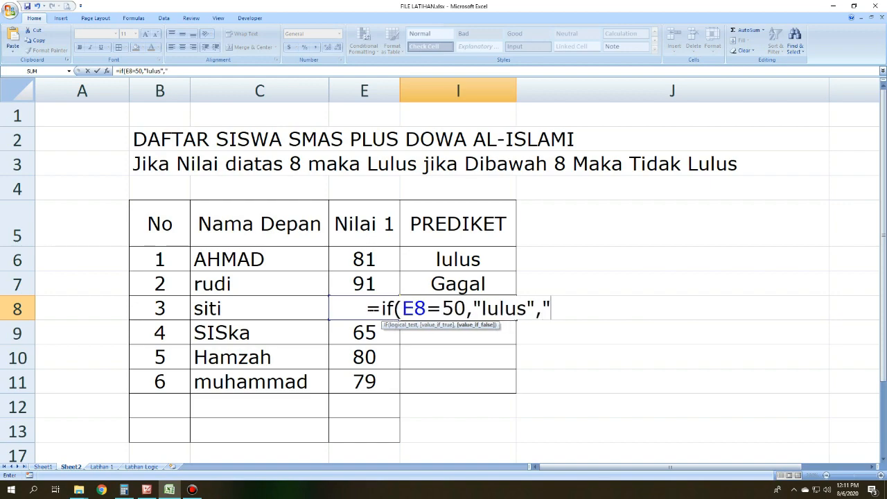
text(gagal"))
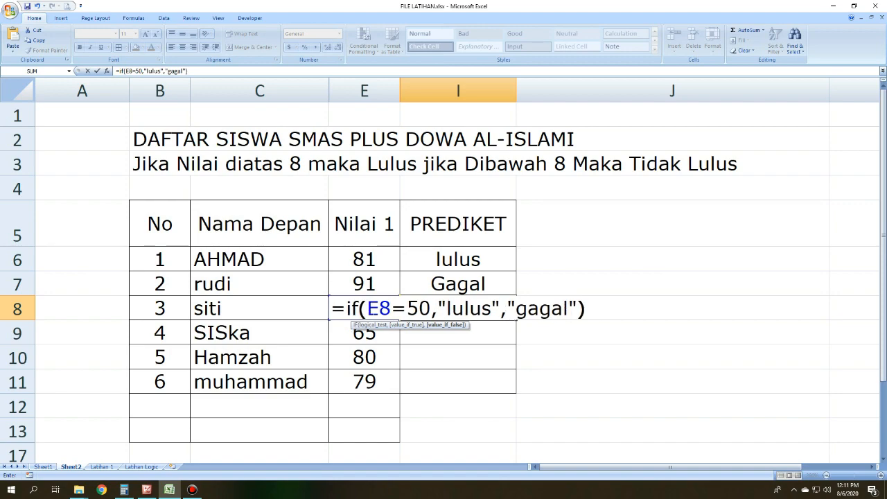
key(Return)
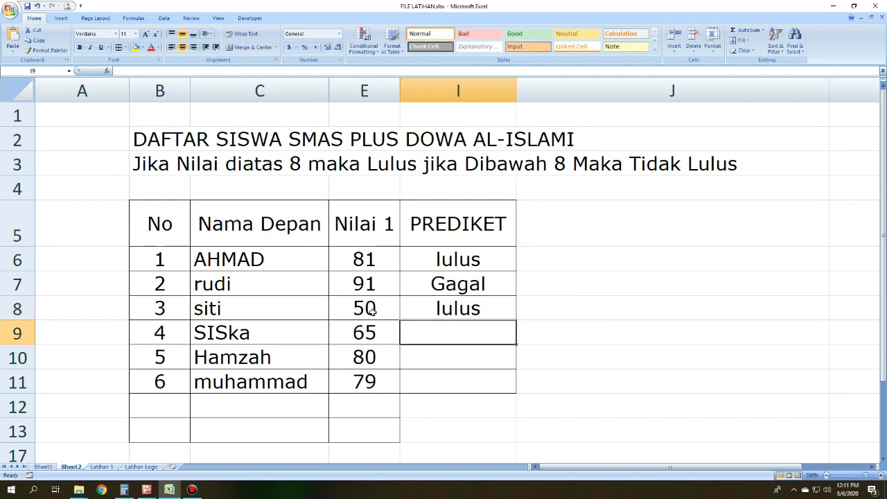
Step: Copy the I8 formula text without its equals sign into J8 as plain text
click(372, 309)
click(456, 305)
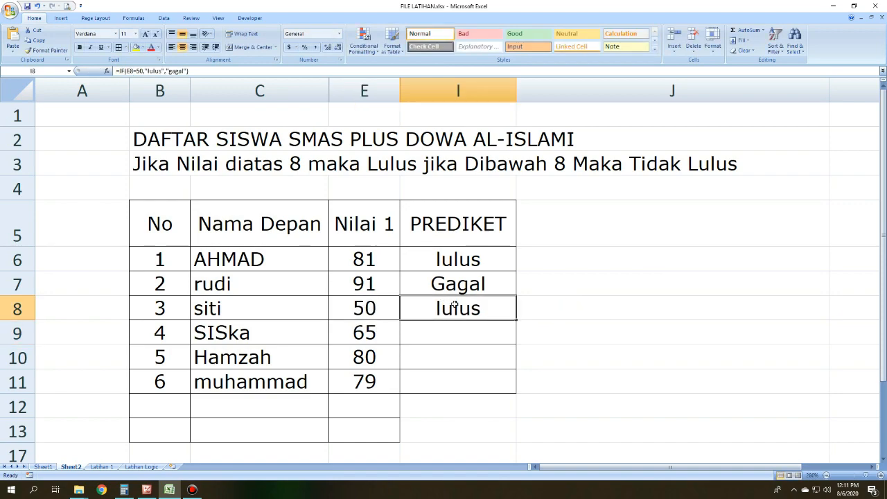
drag(189, 70, 120, 74)
key(ctrl+c)
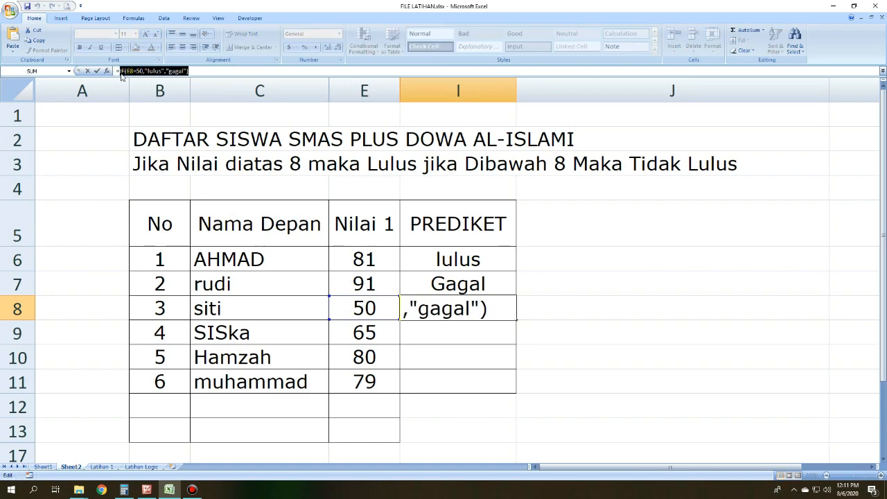
key(Return)
click(530, 307)
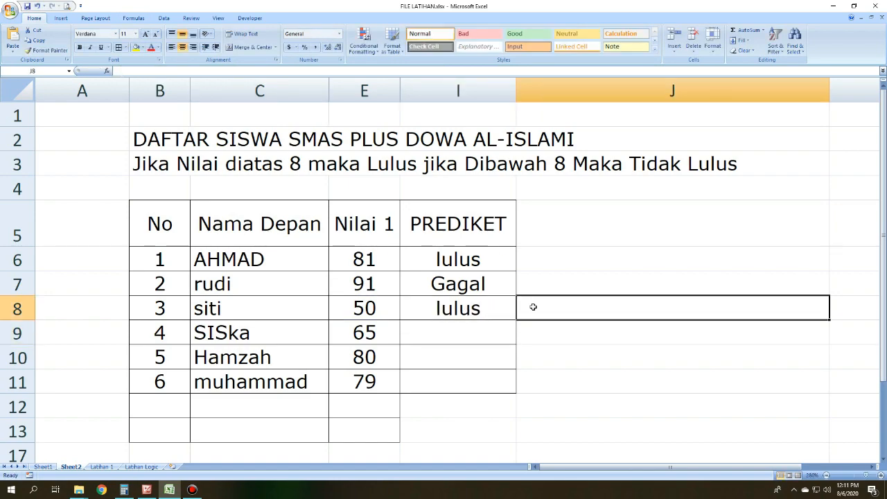
key(ctrl+v)
key(Return)
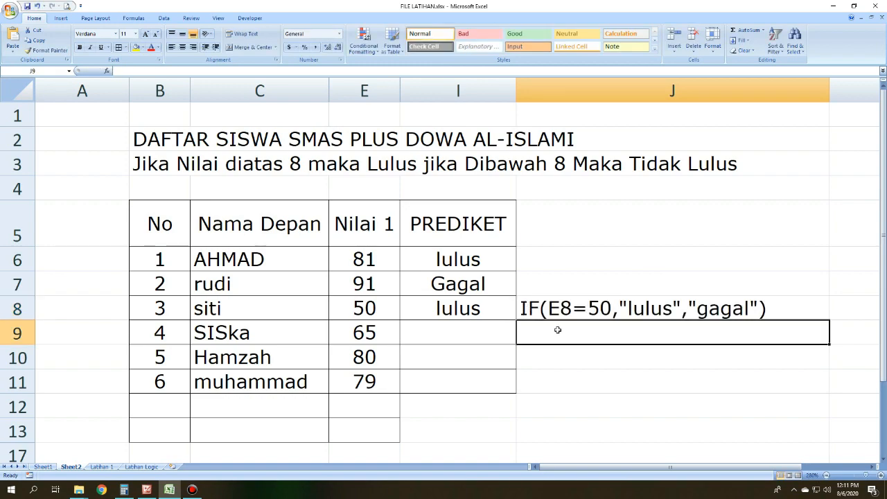
Step: Compare the E8=50 condition written in J8 with the Nilai 1 score in E8
click(639, 356)
click(607, 312)
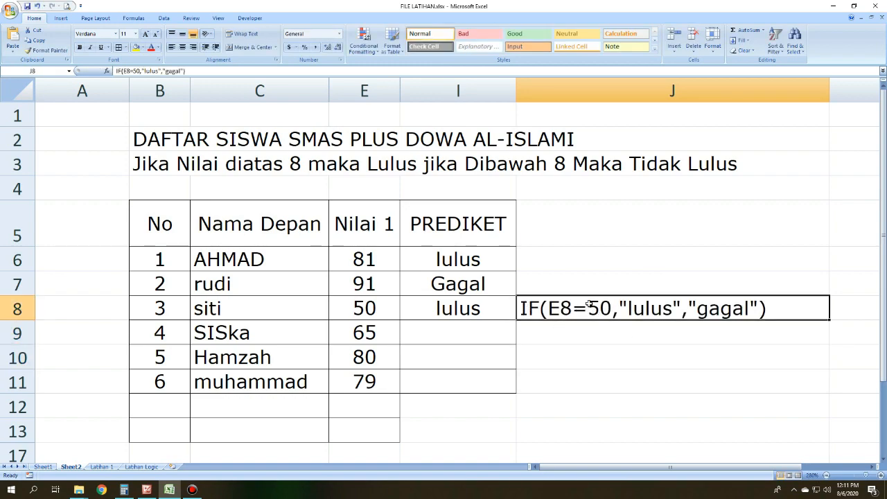
click(380, 309)
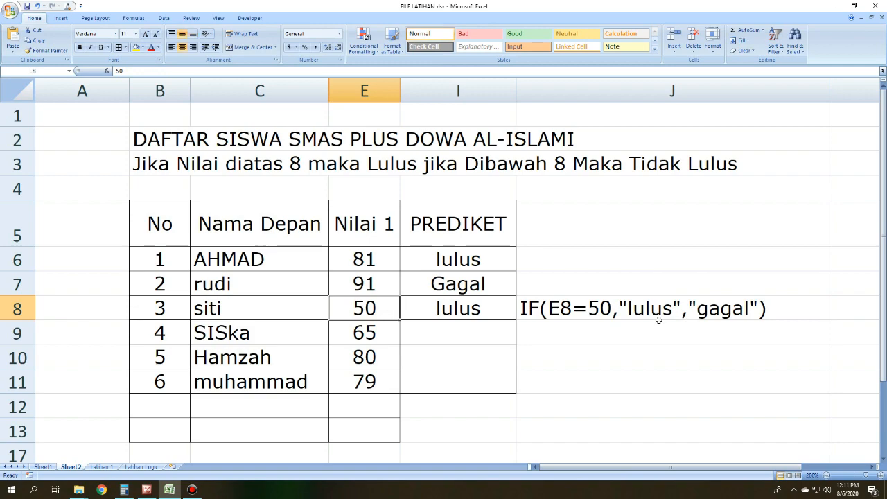
click(583, 326)
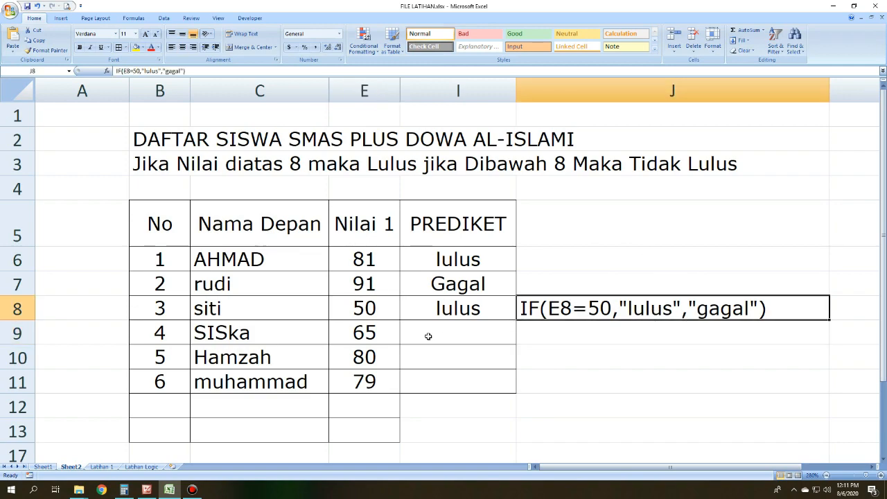
Step: Set the Nilai 1 score in E8 to 51 and check the I8 grade against the formula text in J8
click(381, 316)
text(51)
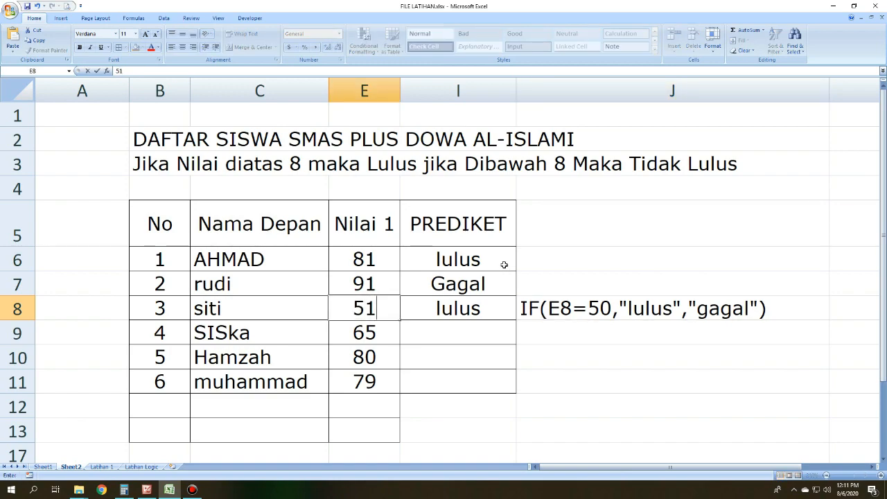
key(Return)
click(467, 313)
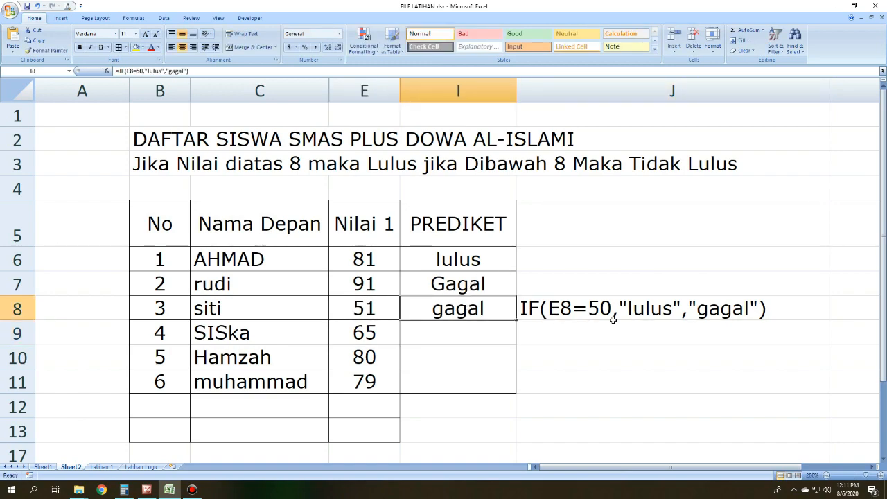
click(589, 313)
click(378, 313)
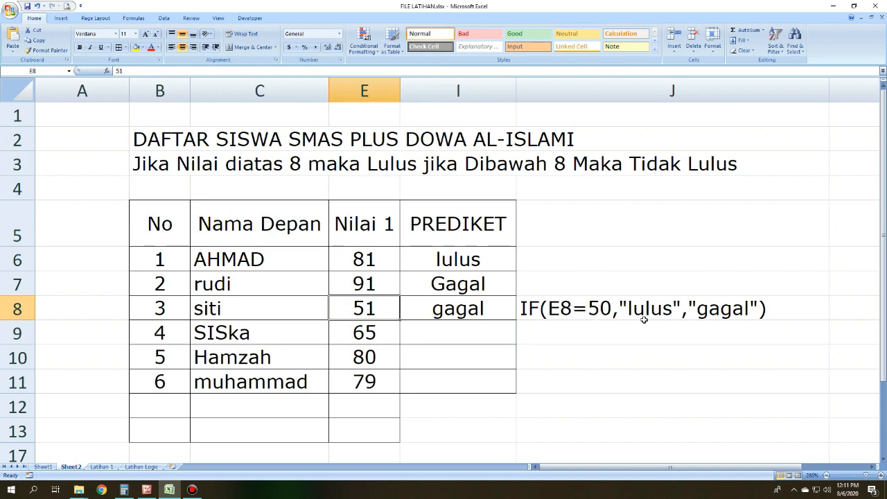
click(739, 314)
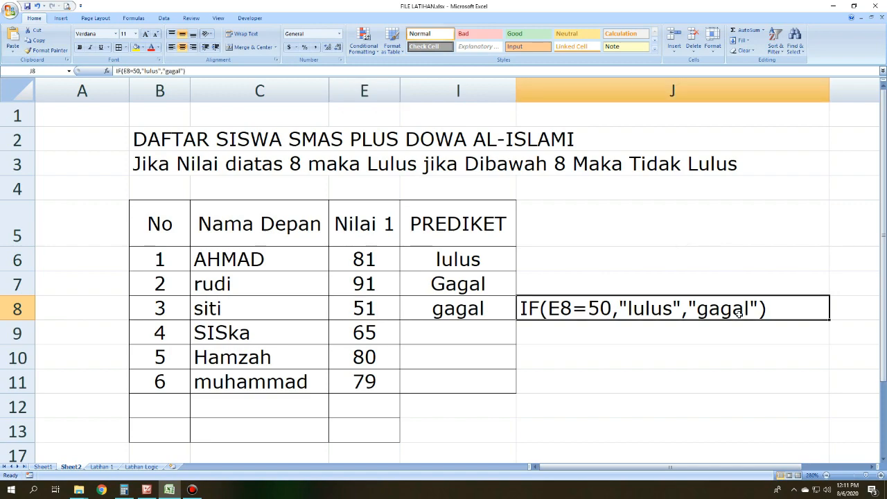
Step: Try a Nilai 1 score of 49 in E8, and set the score back to 50
click(351, 314)
text(49)
key(Return)
click(371, 307)
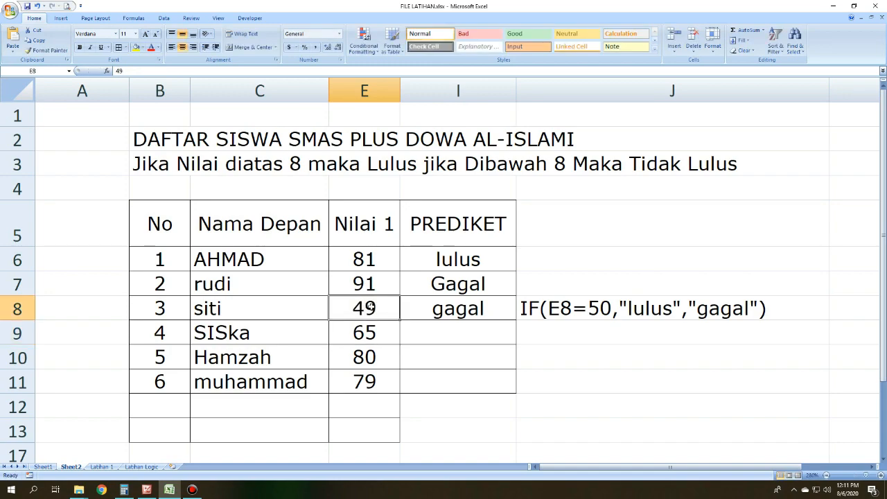
text(50)
key(Return)
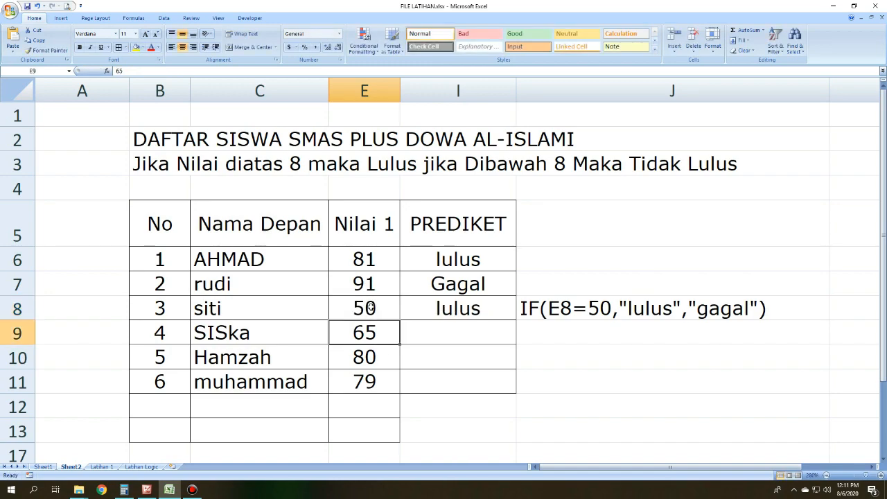
Step: Compare J8's condition with the E8 score, and review the comparison operator list in the Picture Manager image before returning to the Excel workbook
click(589, 339)
click(566, 310)
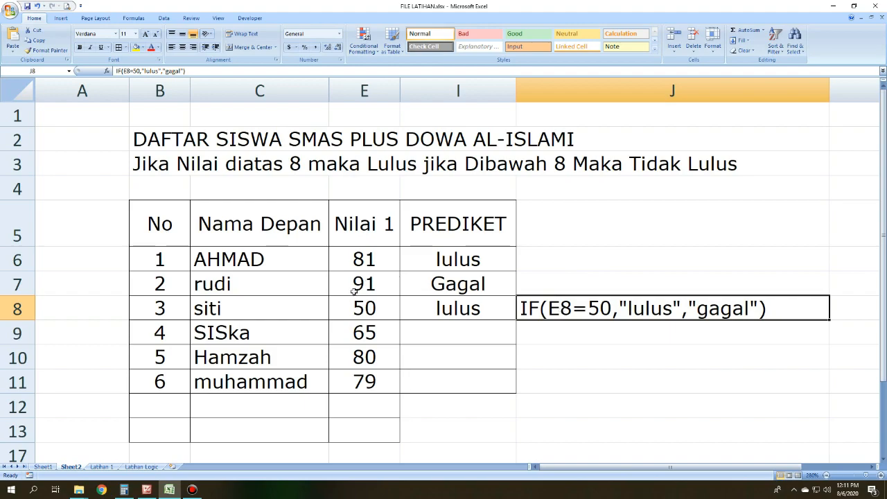
click(376, 311)
click(597, 298)
click(146, 489)
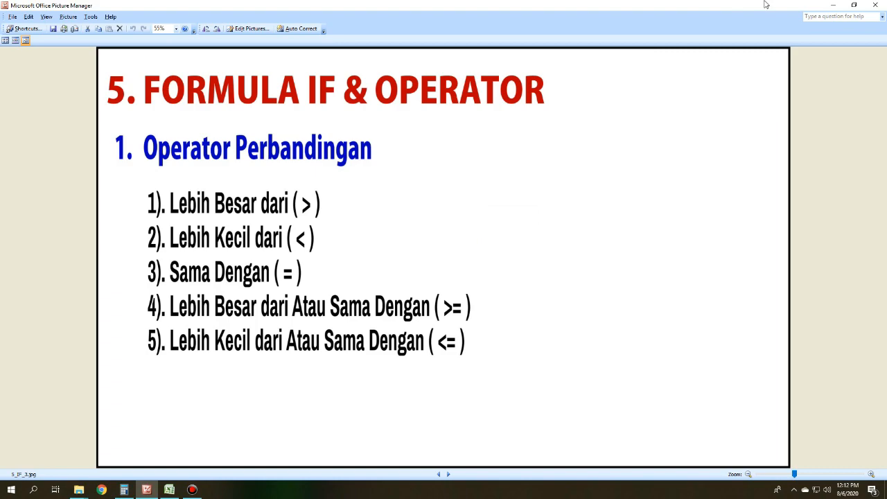
click(833, 5)
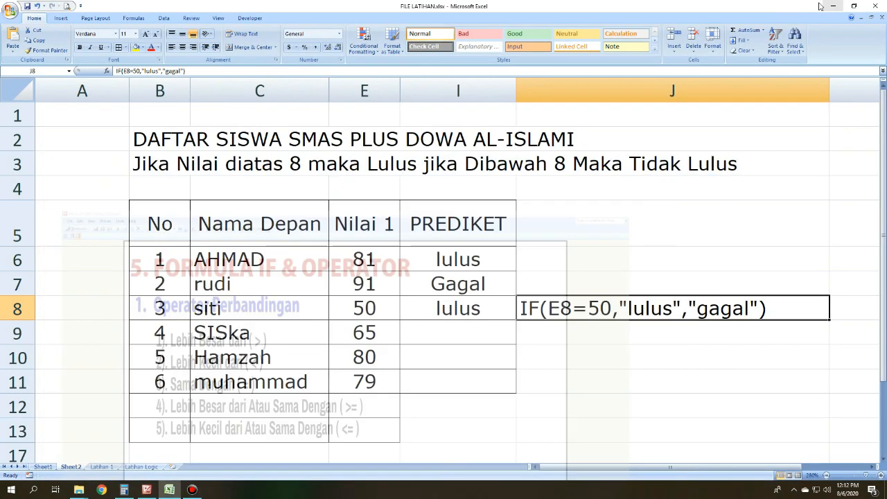
Step: Start an IF formula in I9 with the condition E9>=80
click(410, 329)
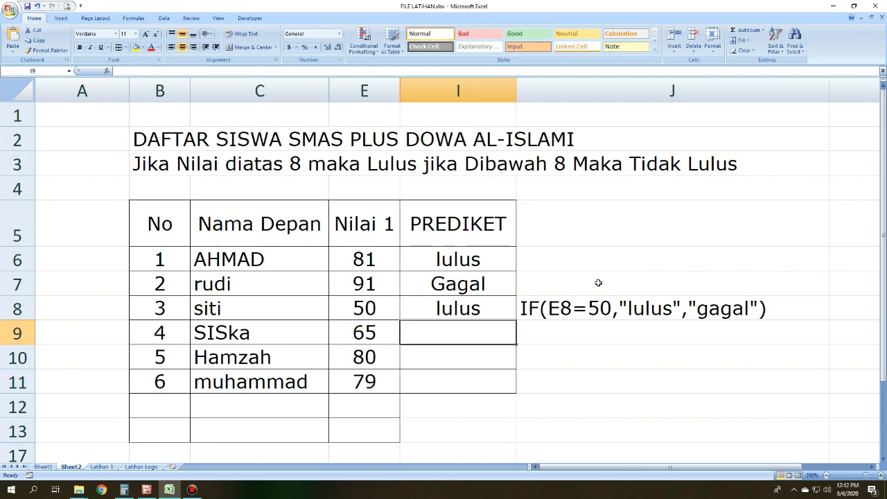
text(=)
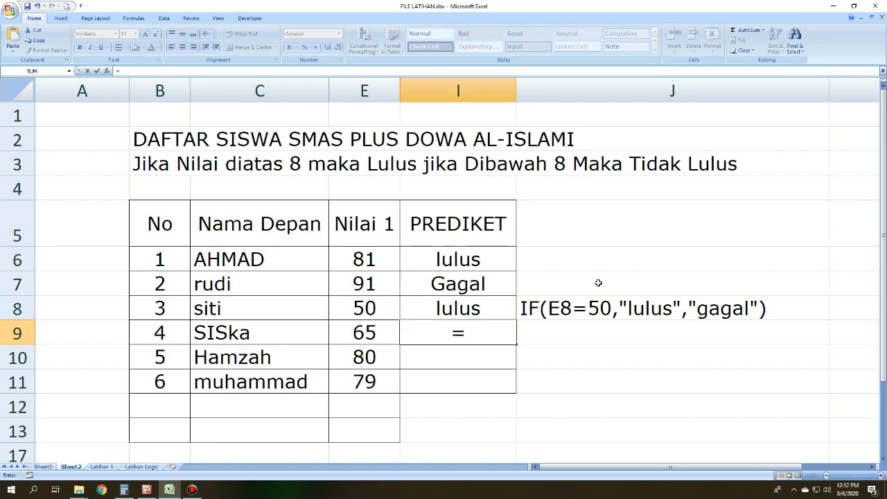
text(if()
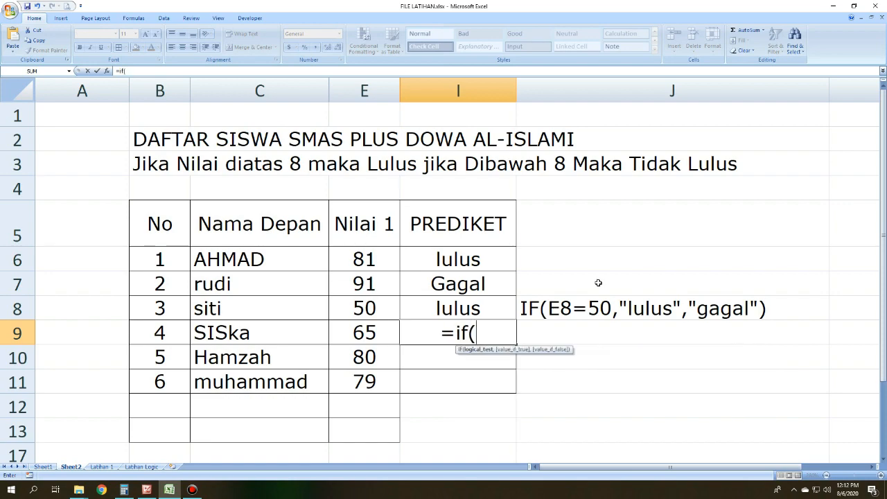
click(372, 332)
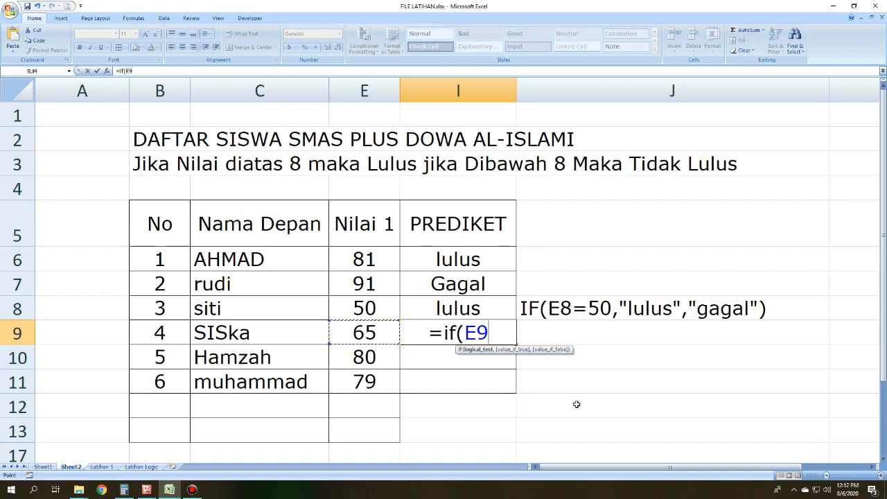
text(>)
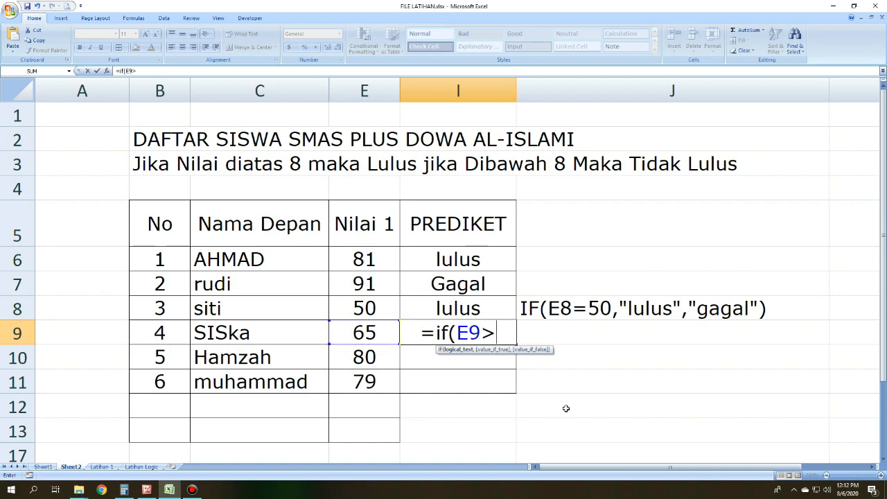
text(=)
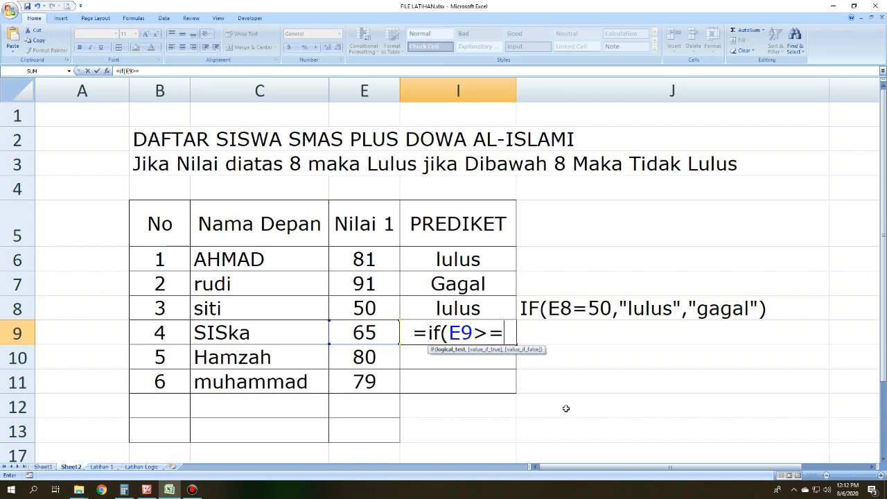
text(8)
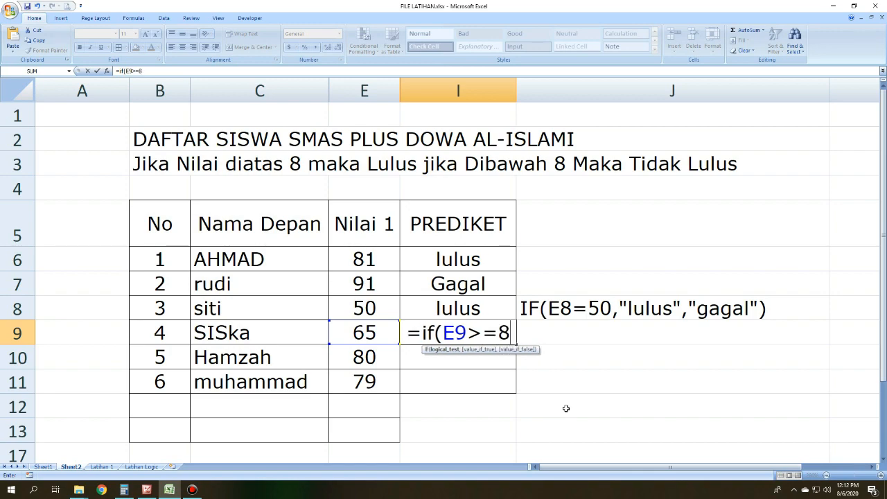
text(0,")
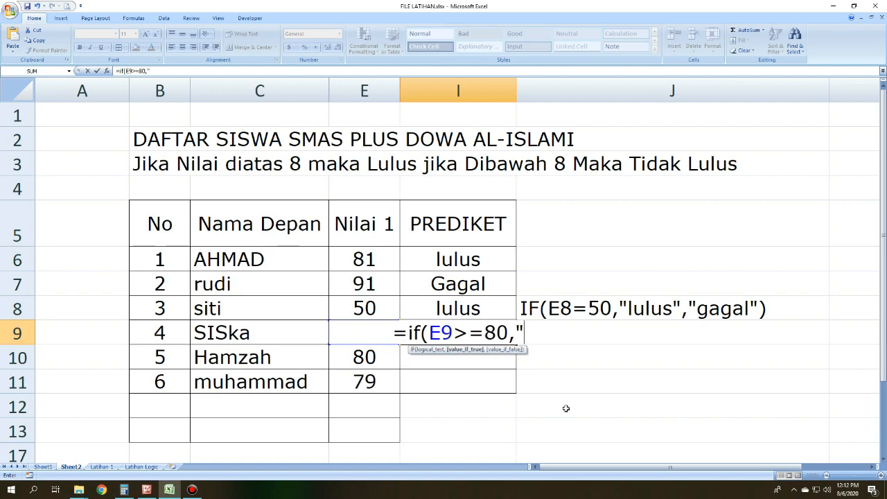
text(lulus",)
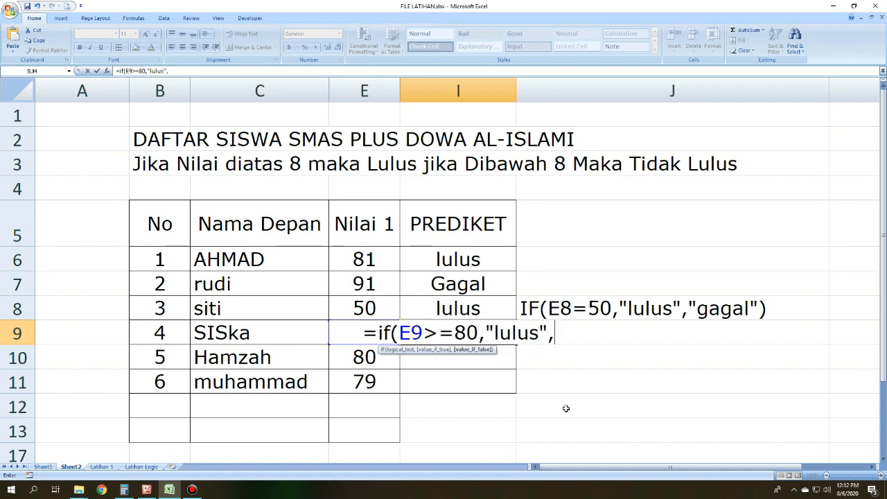
Step: Complete the I9 formula with "lulus" as the true result and "gagal" as the false result
text(")
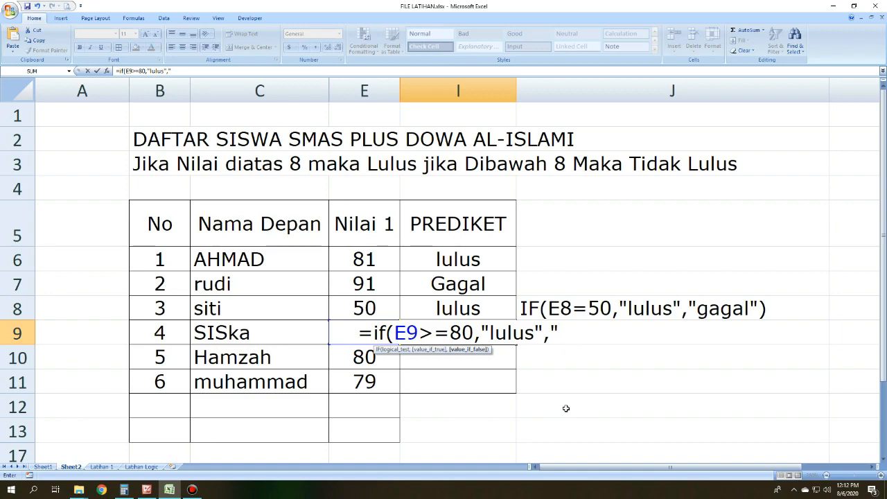
text(gagal)
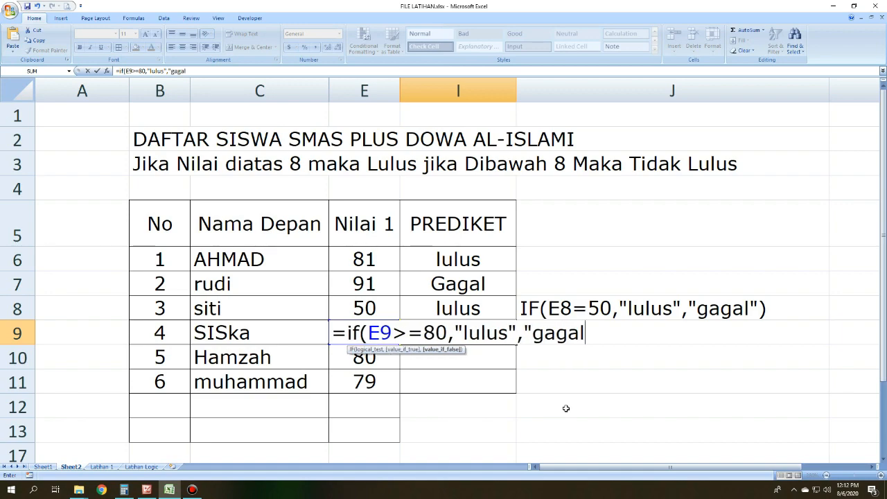
text("))
key(Return)
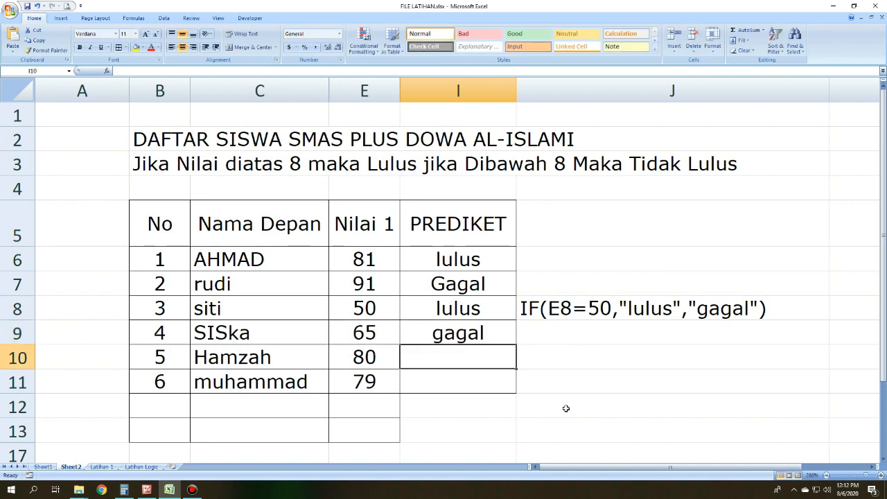
Step: Copy the I9 formula text without its equals sign into J9 as plain text
click(495, 331)
click(365, 329)
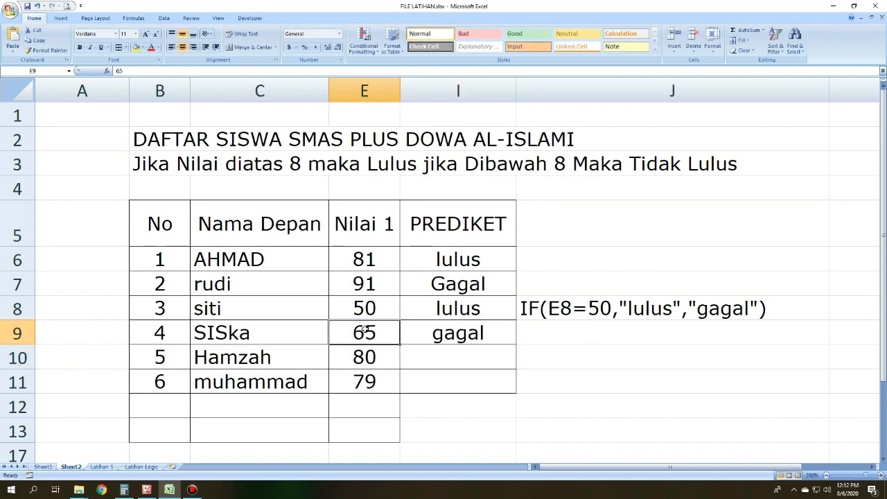
click(506, 334)
drag(194, 70, 122, 70)
key(ctrl+c)
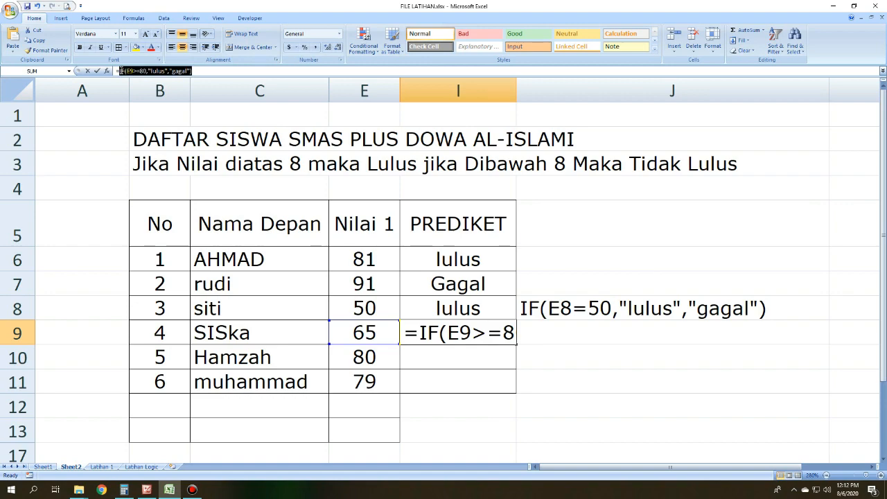
key(Return)
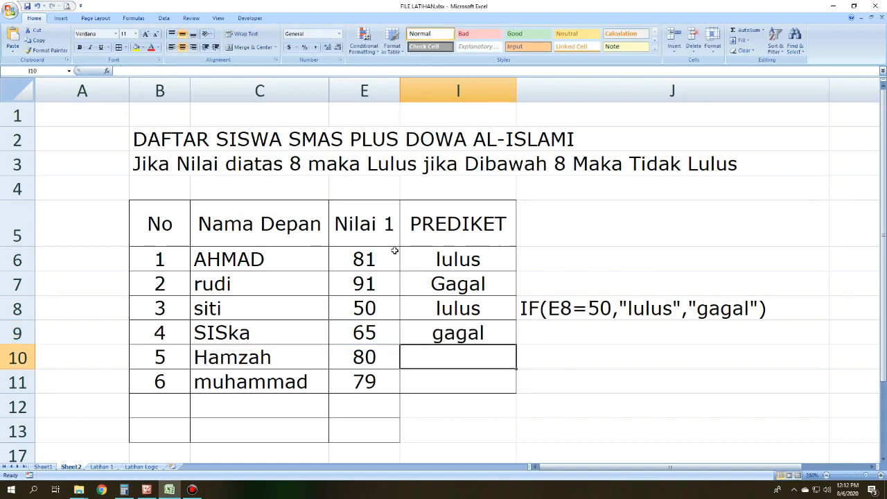
double_click(622, 328)
key(ctrl+v)
click(599, 377)
click(598, 340)
click(595, 373)
Step: Examine the I9 grade against the Nilai 1 score in E9 and the E9>=80 condition written in J9
click(487, 334)
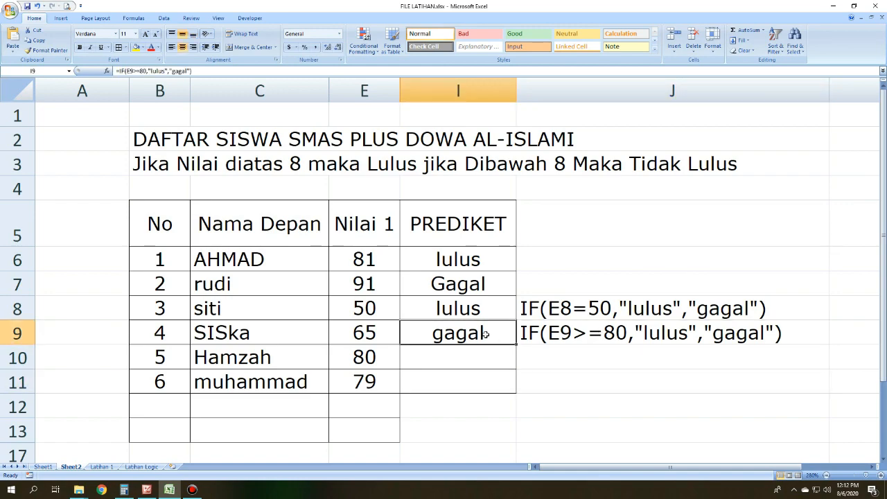
click(239, 330)
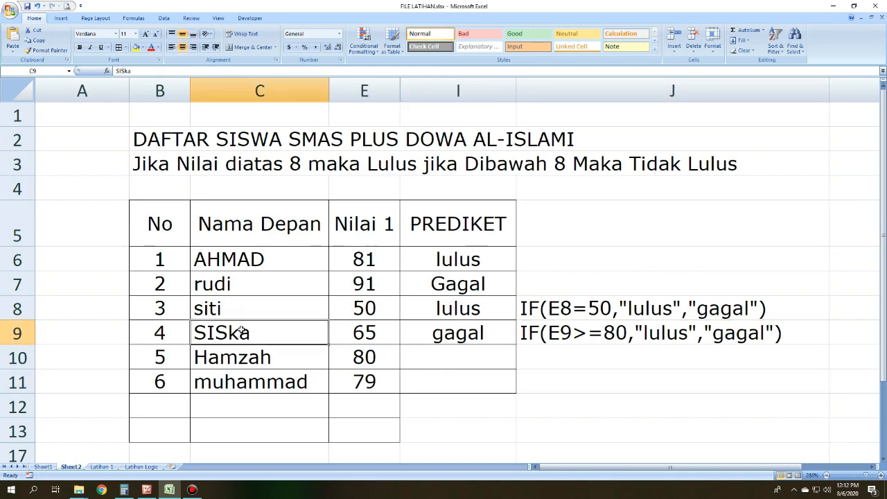
click(423, 334)
click(591, 333)
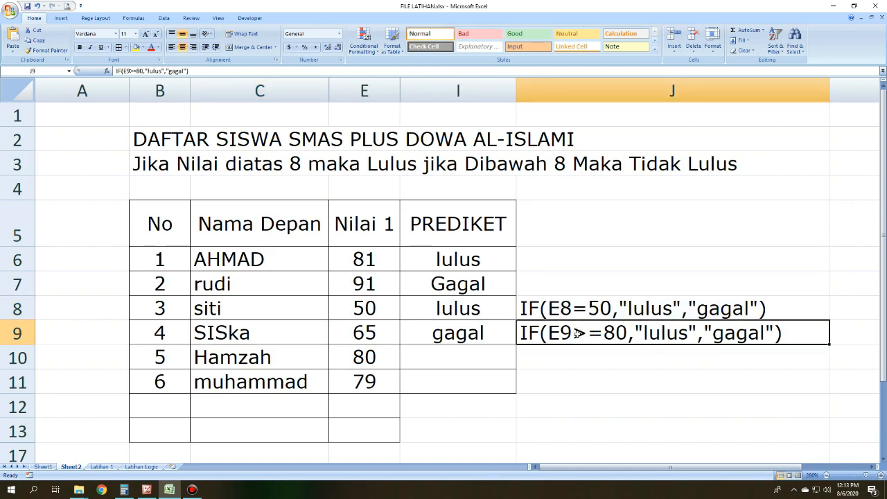
click(600, 371)
click(586, 333)
click(448, 326)
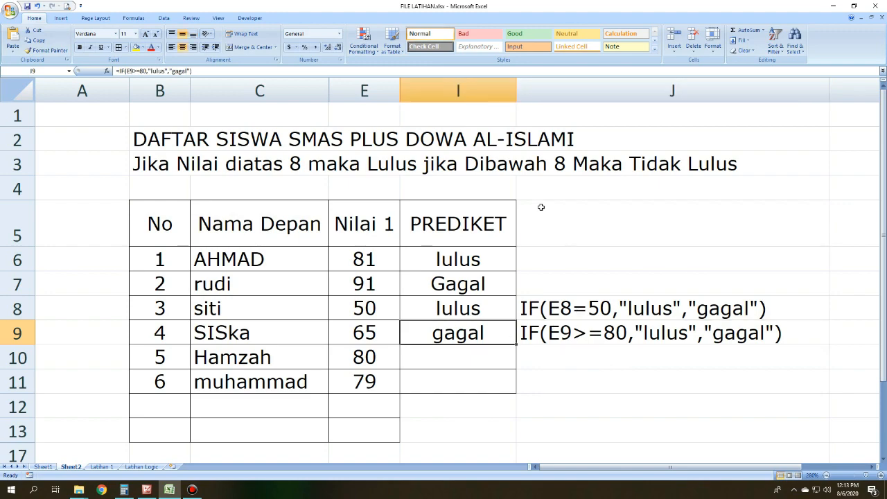
click(374, 333)
click(479, 328)
drag(359, 333, 395, 333)
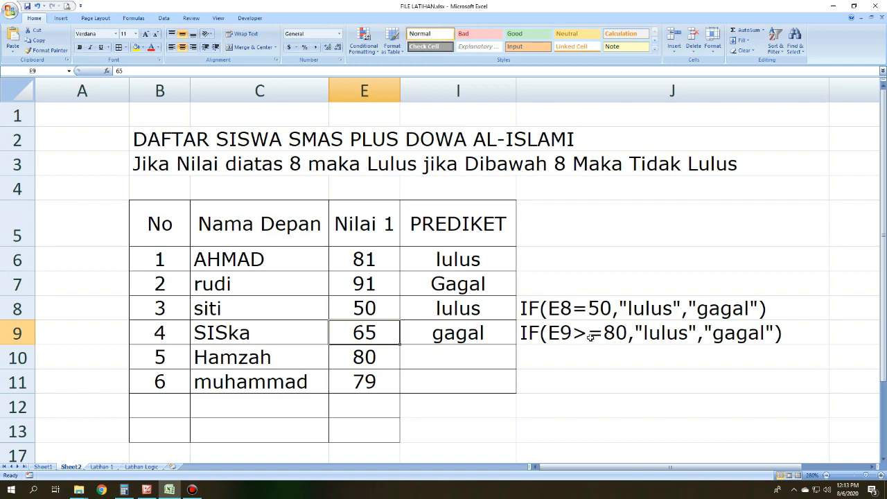
click(591, 337)
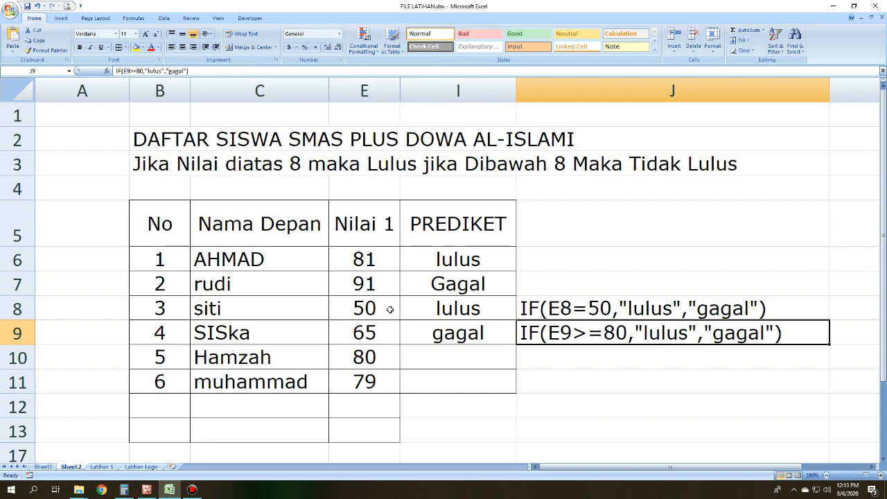
click(360, 331)
click(593, 332)
click(425, 382)
Step: Set the Nilai 1 score in E9 to 80
click(386, 341)
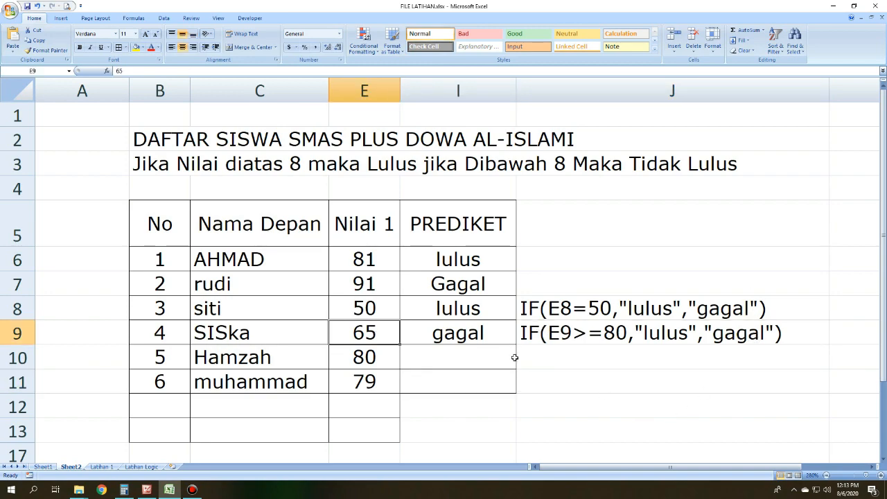
text(80)
key(Return)
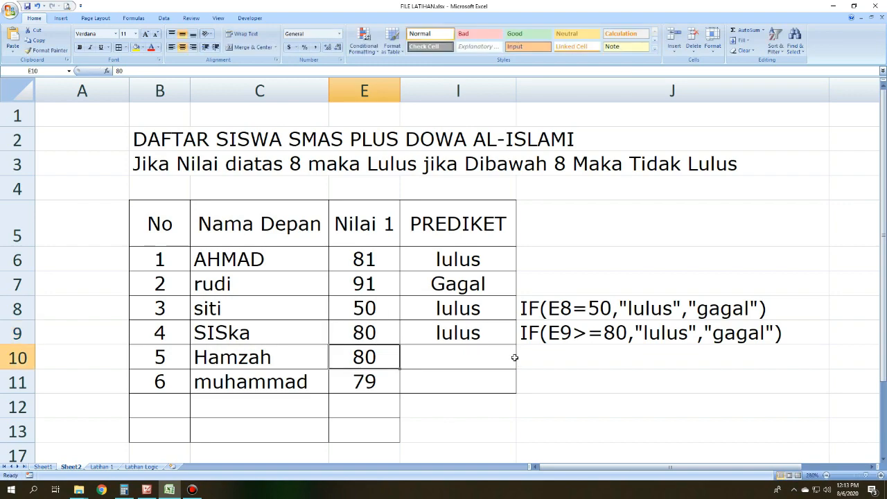
key(Up)
Step: Compare the changed E9 score with the greater-than-or-equal condition written in J9
click(550, 332)
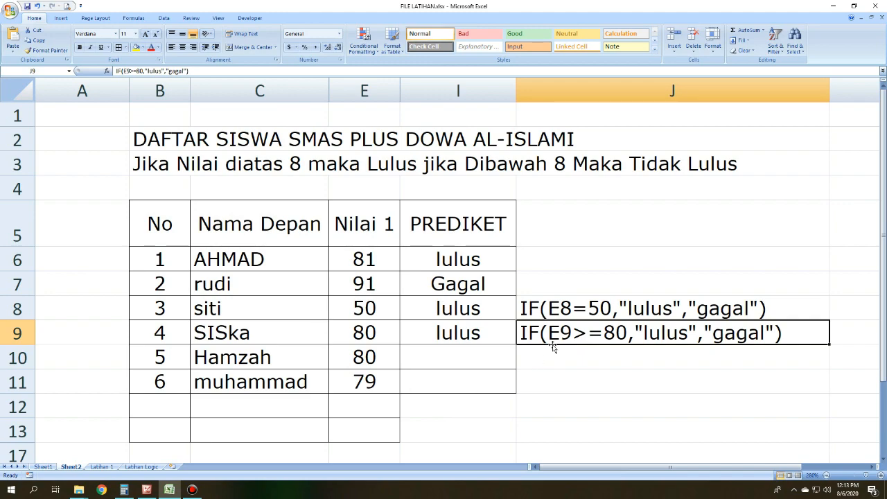
click(361, 328)
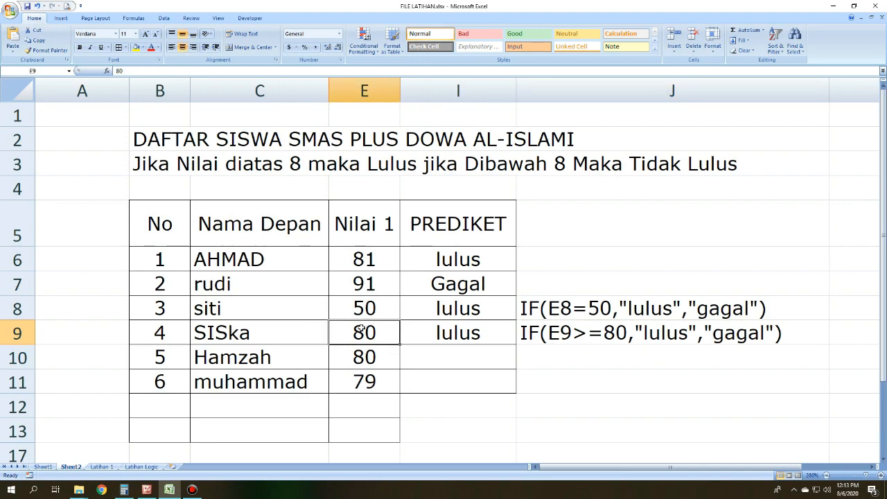
click(627, 338)
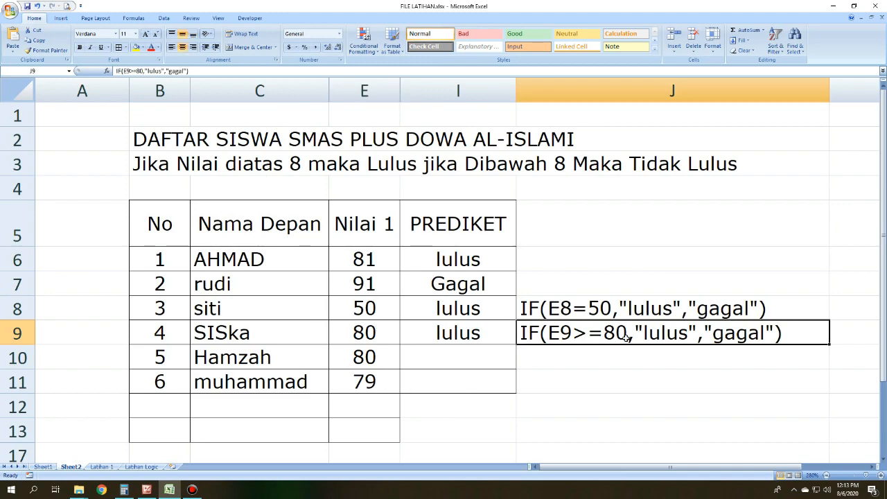
click(364, 329)
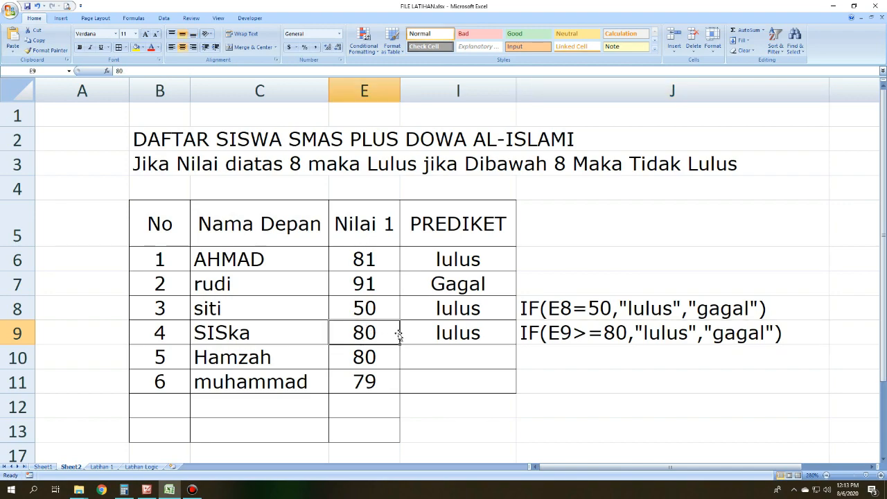
click(350, 357)
click(353, 336)
click(621, 334)
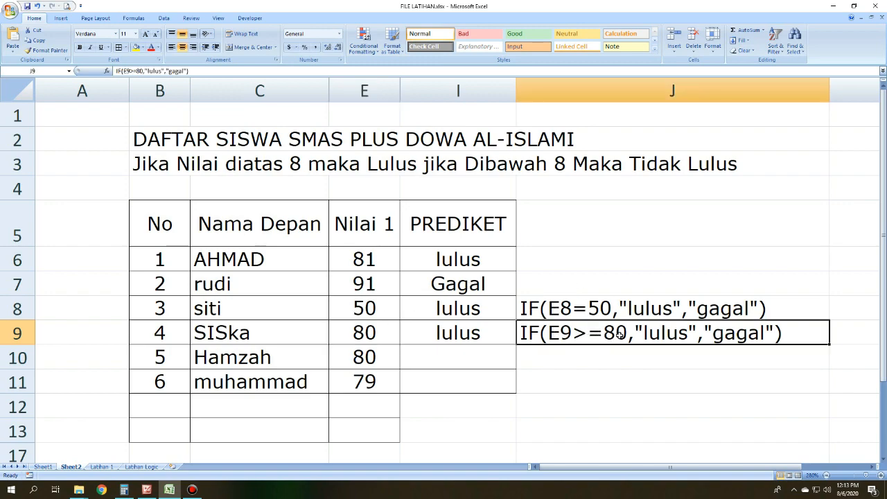
click(370, 334)
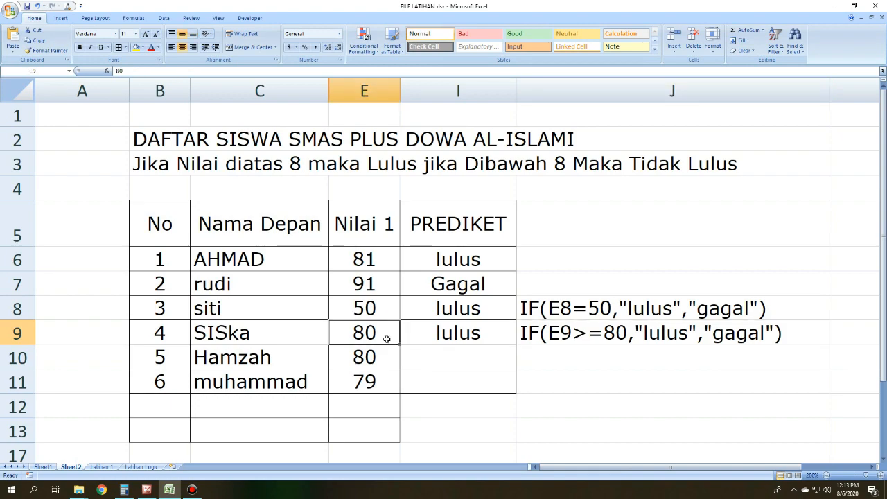
click(594, 340)
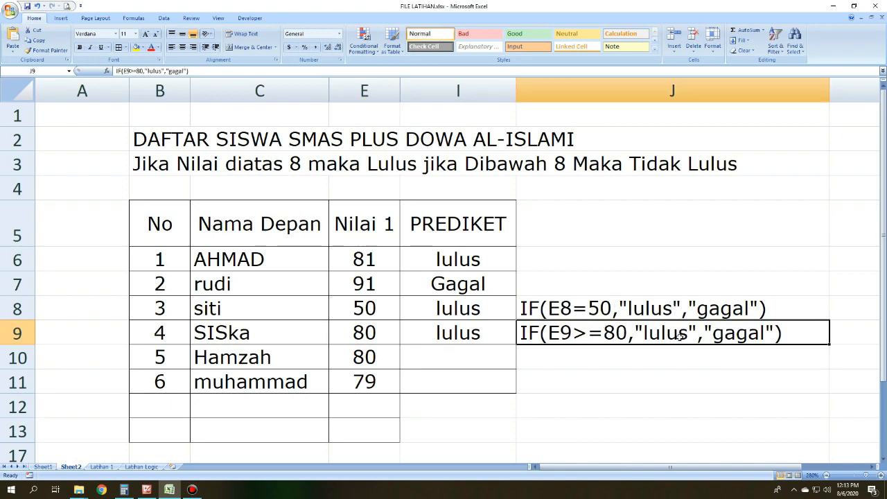
Step: Set the Nilai 1 score in E9 to 90 and check the grade in I9
click(370, 332)
text(81)
key(BackSpace)
key(BackSpace)
text(90)
key(Return)
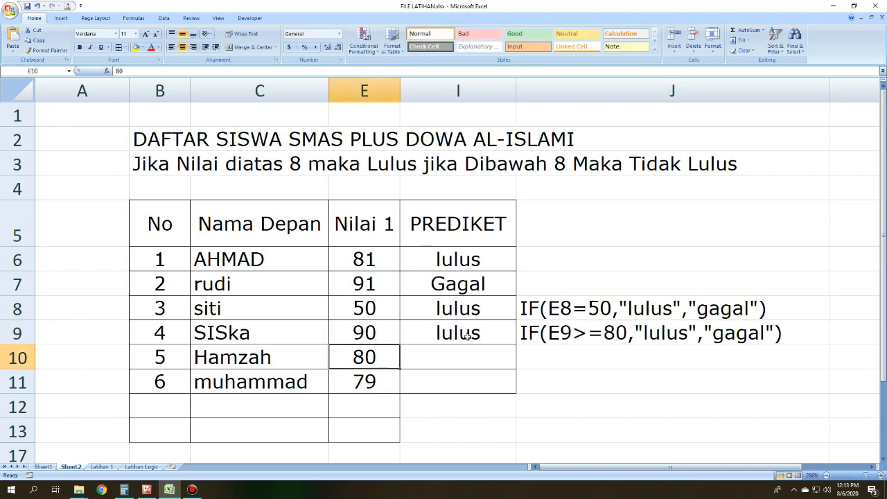
click(468, 335)
click(396, 336)
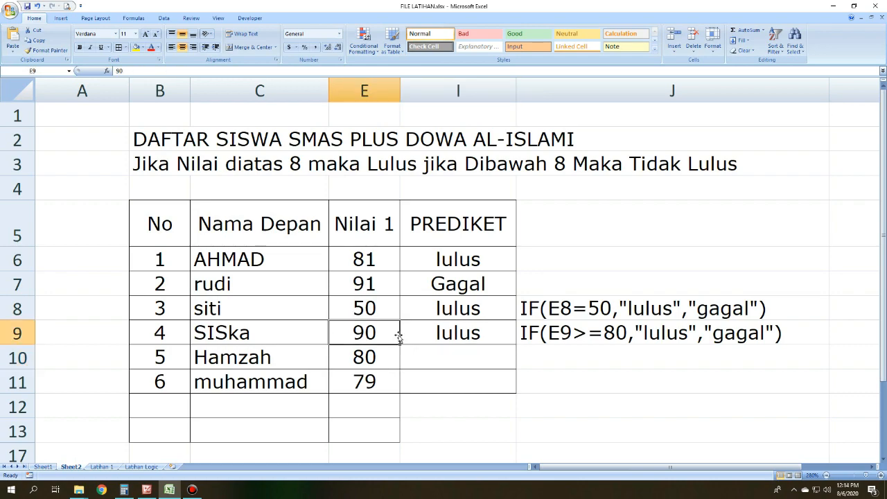
Step: Review the I9 grade and the E9 score against the E9>=80 condition written in J9
click(429, 332)
click(525, 334)
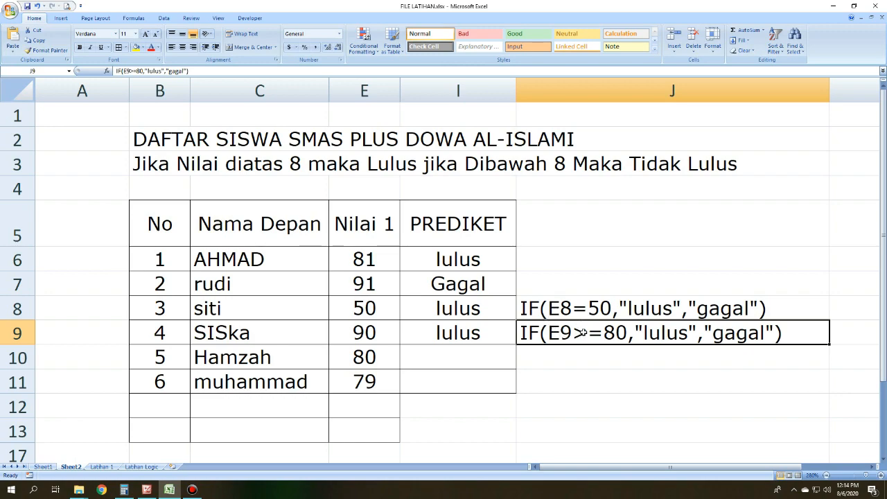
click(383, 329)
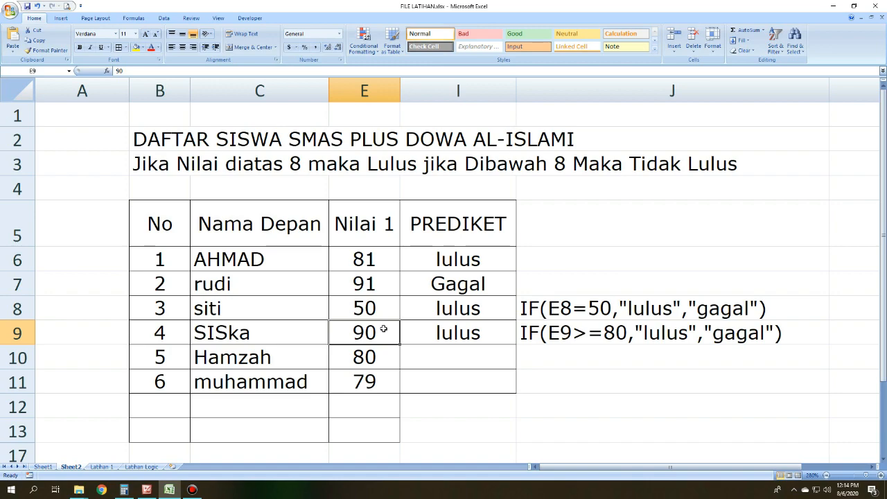
click(586, 340)
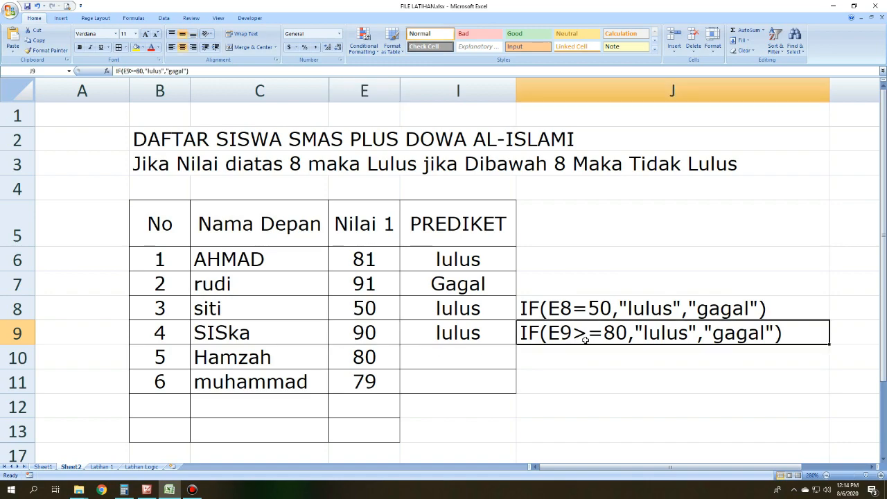
drag(690, 340, 545, 355)
click(547, 357)
Step: Return to Excel from the operator list and enter =IF(E10<=80,"lulus","tidak lulus") in PREDIKET cell I10
click(487, 366)
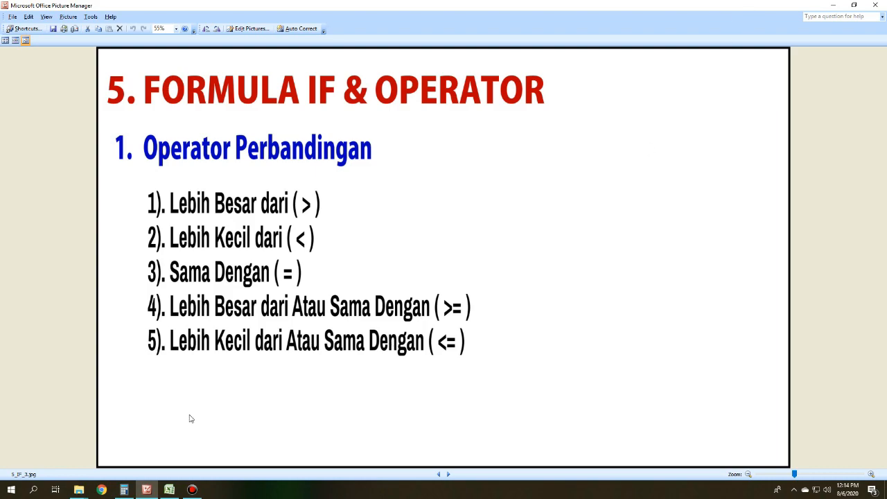
click(169, 489)
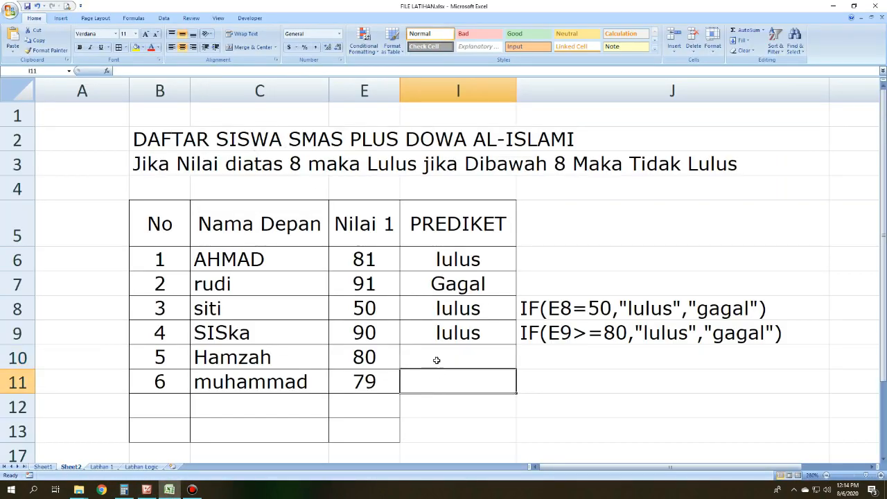
text(=if()
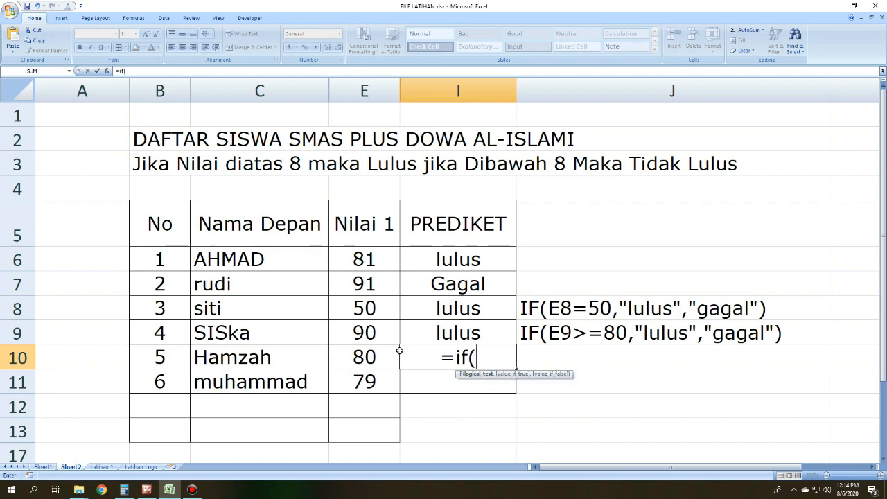
click(368, 356)
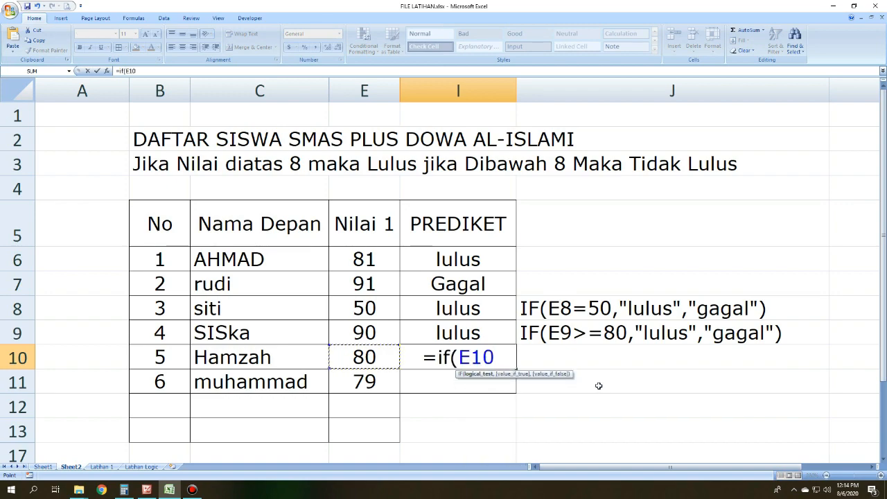
text(<)
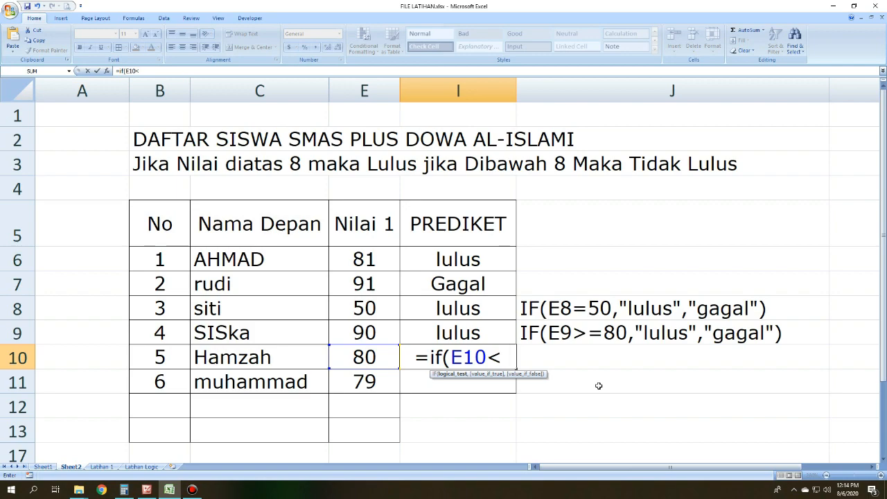
text(=)
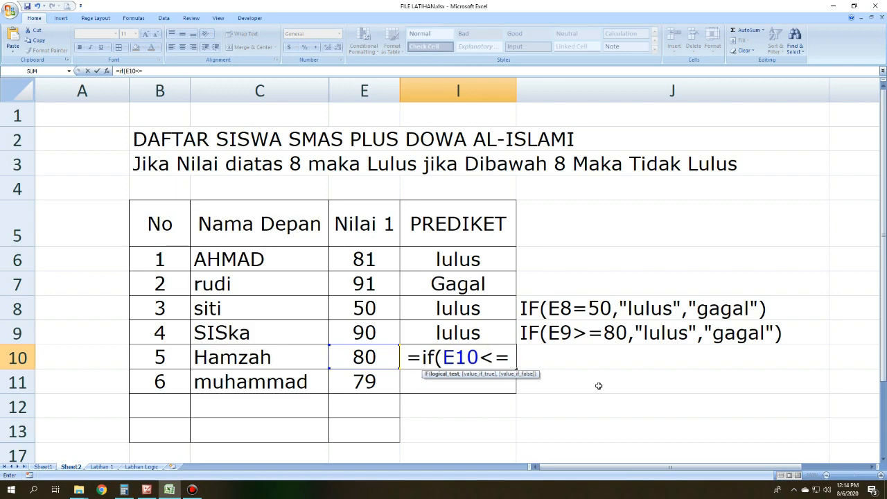
text(80,)
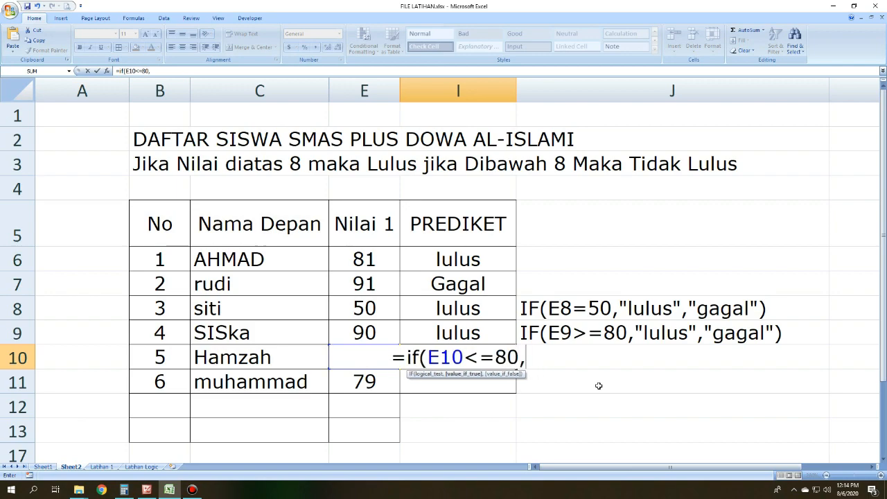
text("lulus)
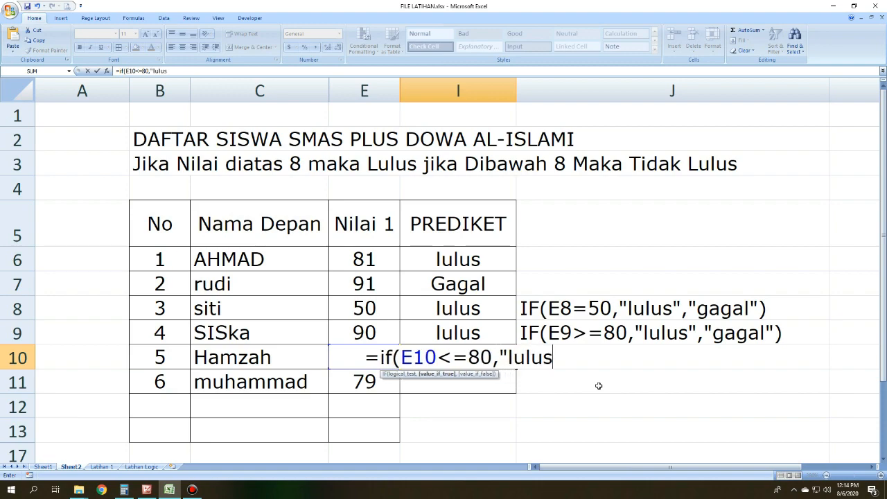
text(",)
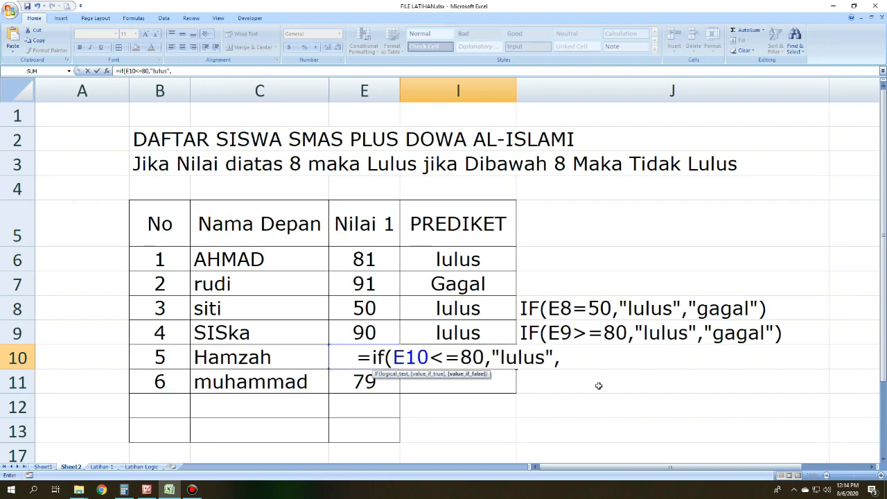
text("tidak lulus)
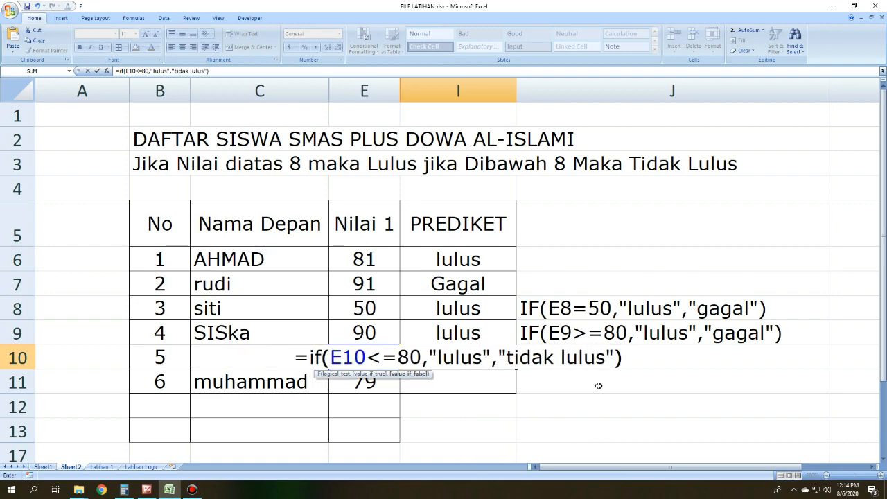
key(Return)
Step: Copy the I10 formula text without its equals sign and place it in J10 as a plain-text note
click(499, 364)
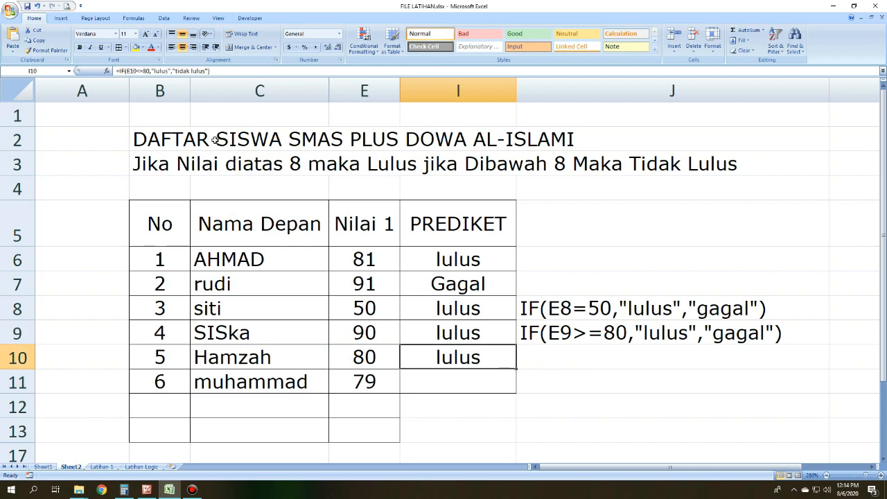
drag(214, 70, 115, 71)
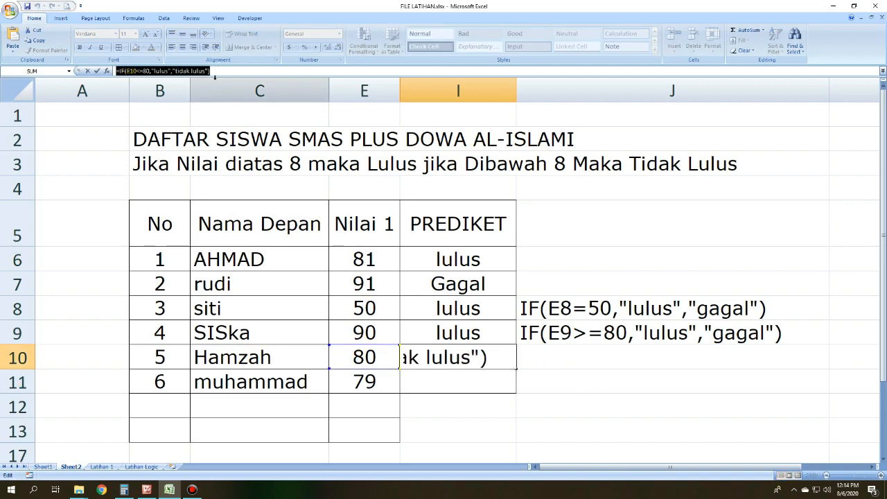
drag(210, 70, 119, 71)
key(ctrl+c)
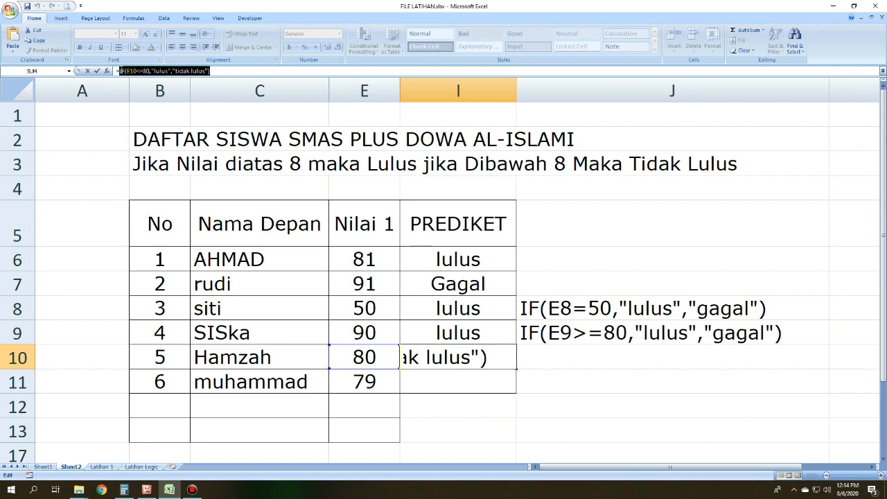
click(566, 362)
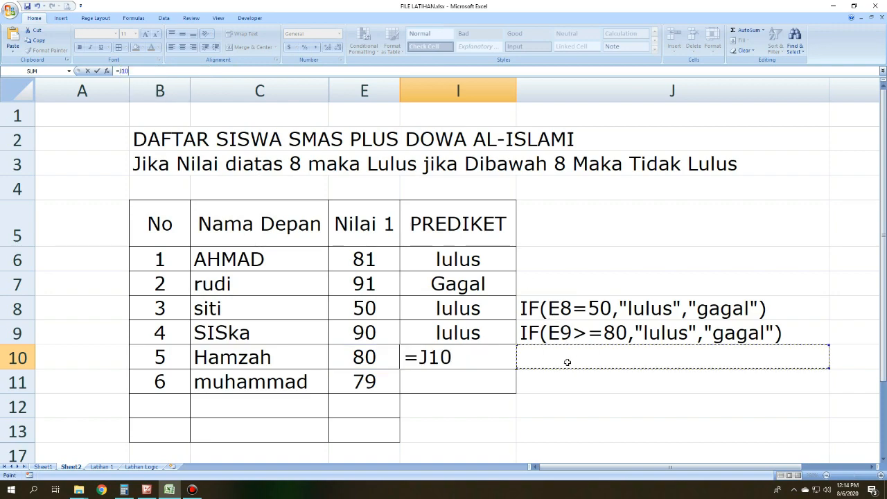
key(Return)
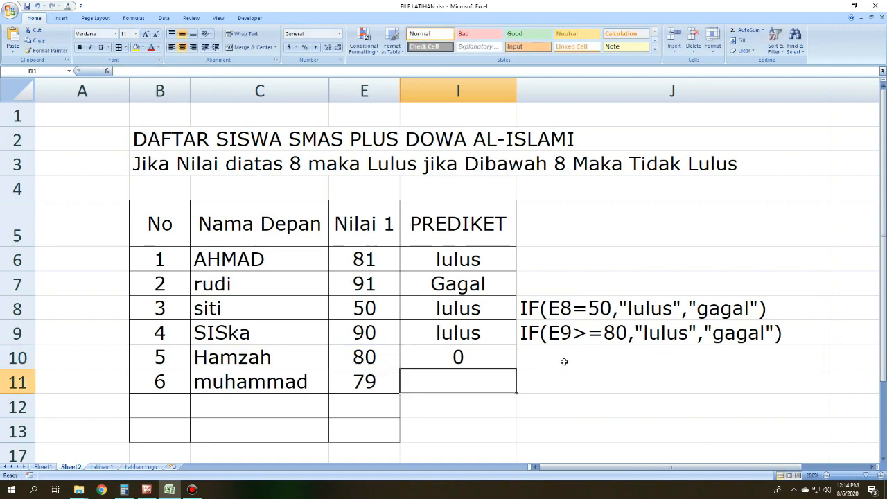
key(ctrl+z)
click(567, 361)
key(ctrl+v)
key(Return)
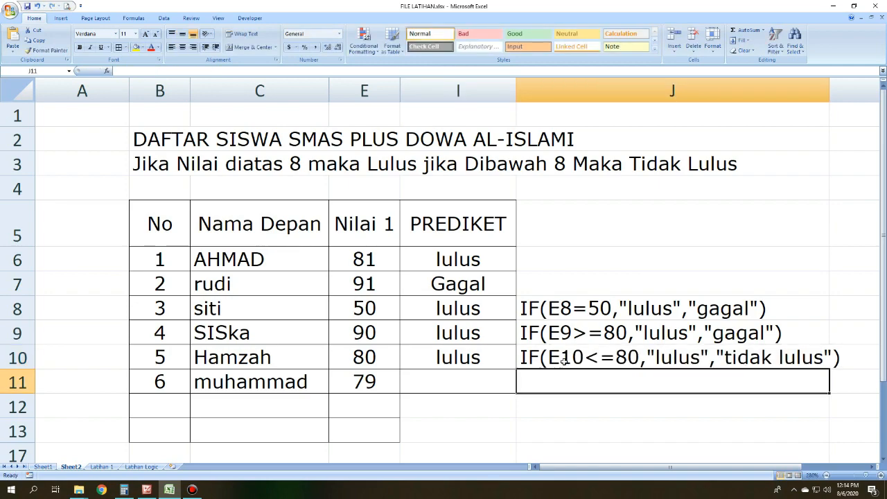
Step: Examine the I10 grade alongside the Nilai 1 score in E10 and the formula text in J10
click(562, 424)
click(365, 364)
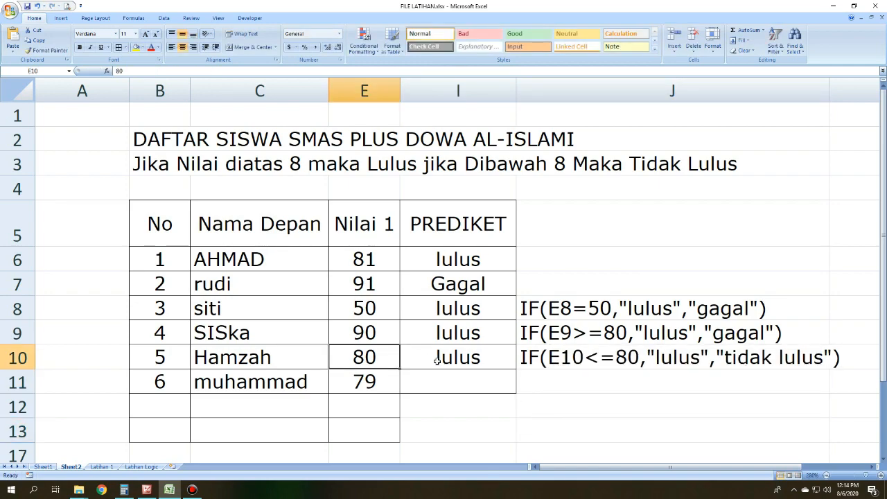
click(438, 362)
drag(273, 357, 353, 364)
click(354, 364)
click(539, 372)
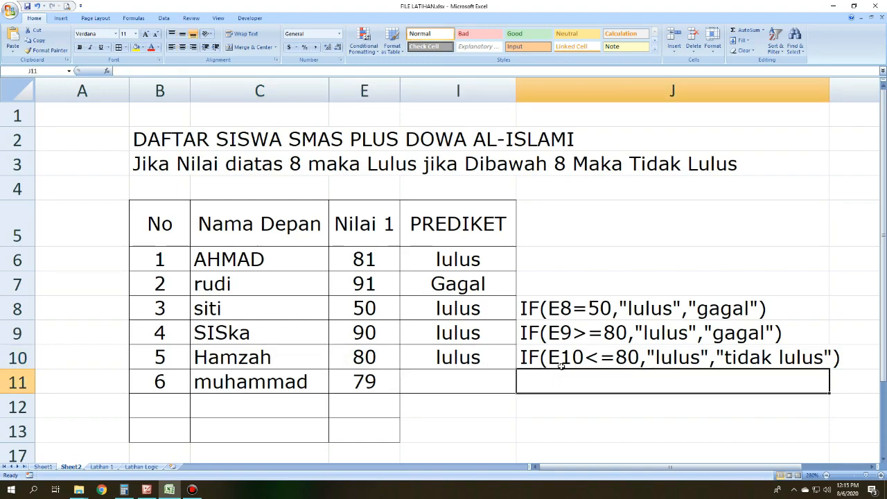
click(566, 365)
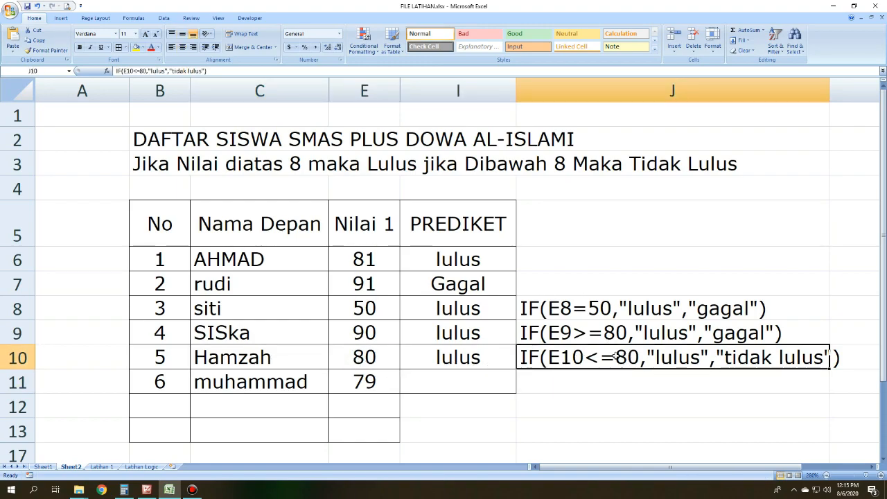
Step: Compare the E10 score with the less-than-or-equal condition E10<=80 and its two outcomes written in J10
click(364, 358)
click(533, 363)
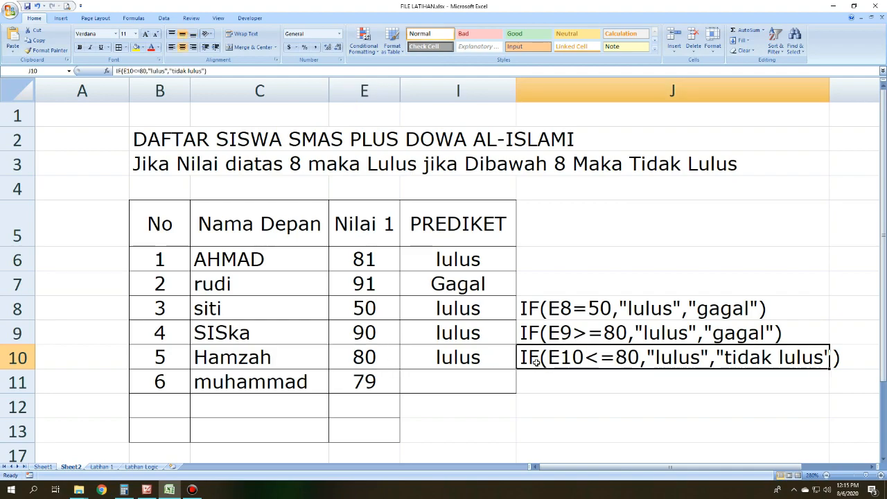
click(575, 374)
click(385, 364)
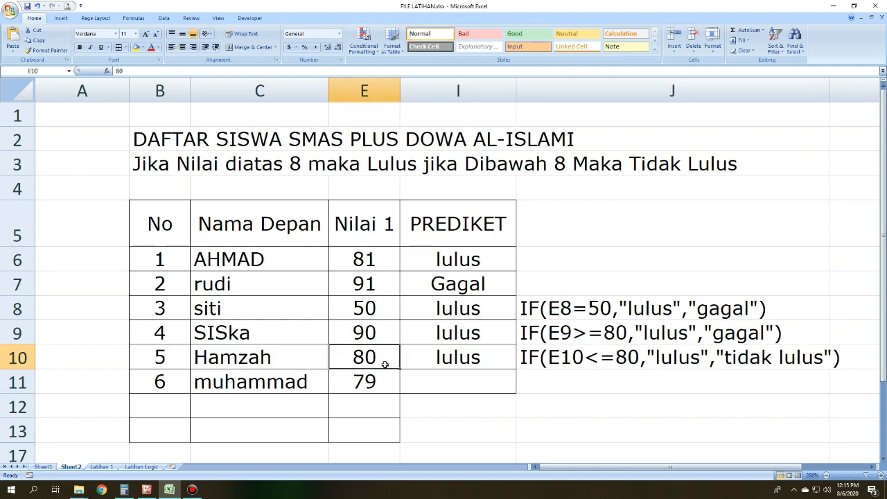
click(636, 362)
click(375, 356)
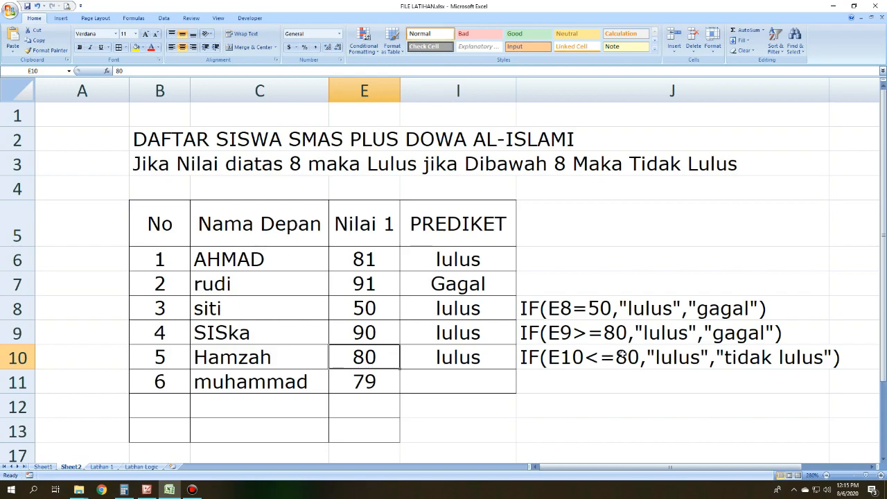
click(376, 376)
click(378, 352)
click(610, 362)
drag(610, 362, 640, 290)
click(688, 358)
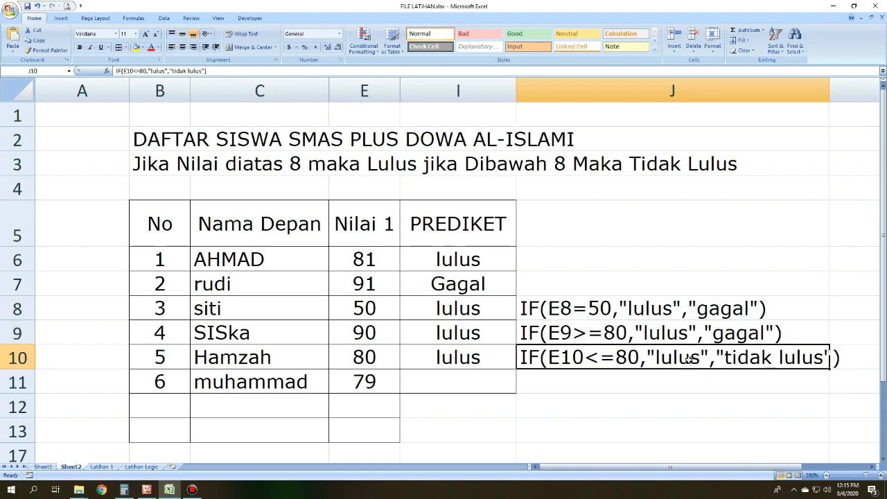
mouse_move(380, 350)
mouse_down()
mouse_move(666, 358)
mouse_move(380, 358)
mouse_up()
key(Return)
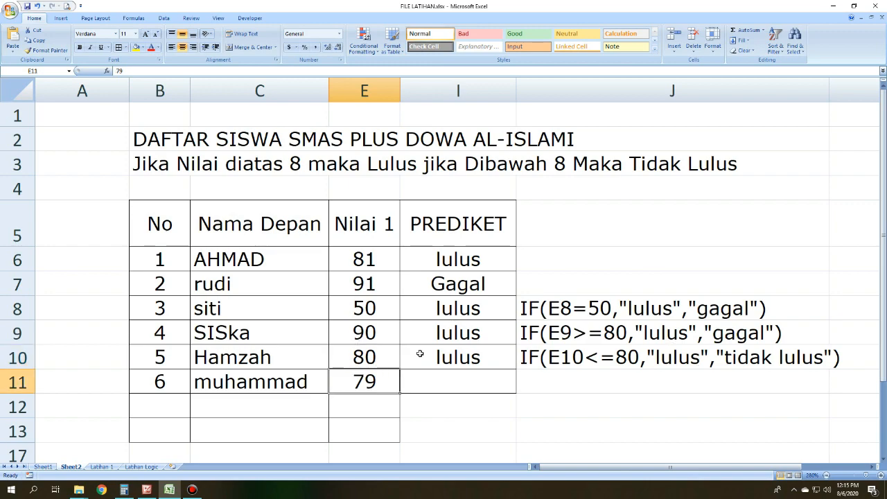
click(632, 361)
Step: Set the Nilai 1 score in E10 to 81 and check the grade in I10
click(357, 357)
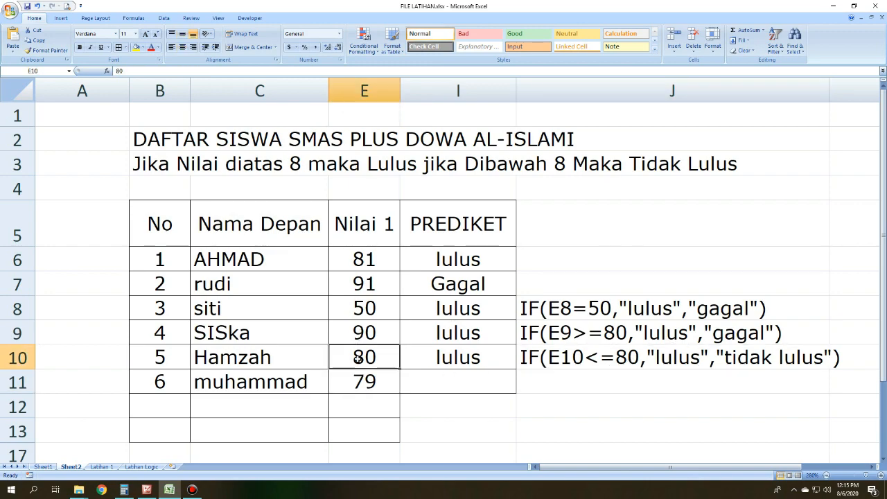
text(81)
key(Return)
click(458, 358)
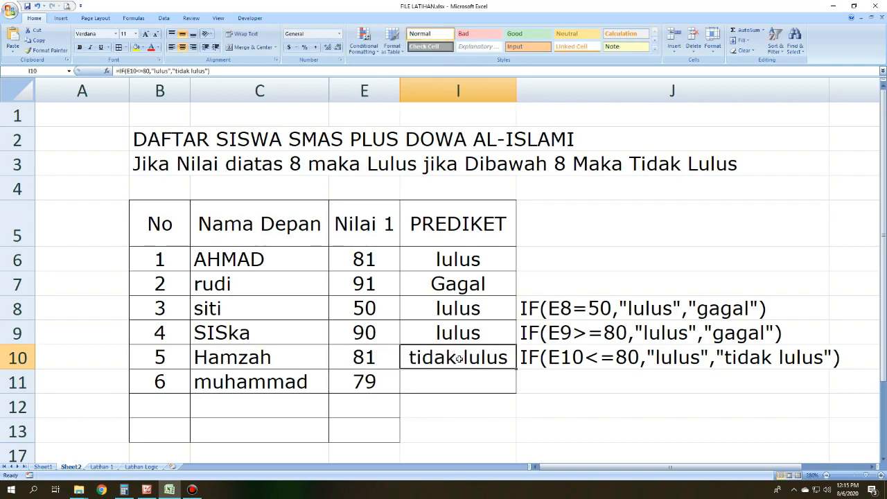
Step: Compare the changed E10 score with the less-than-or-equal condition written in J10
click(386, 352)
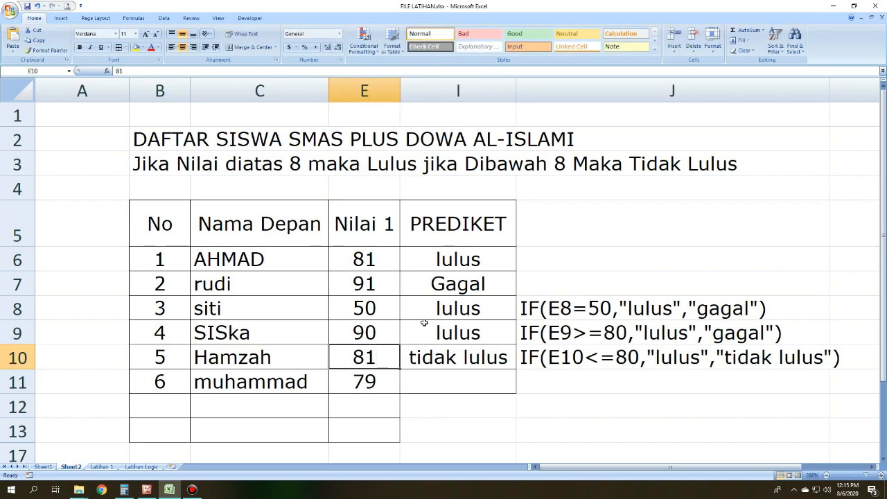
click(584, 352)
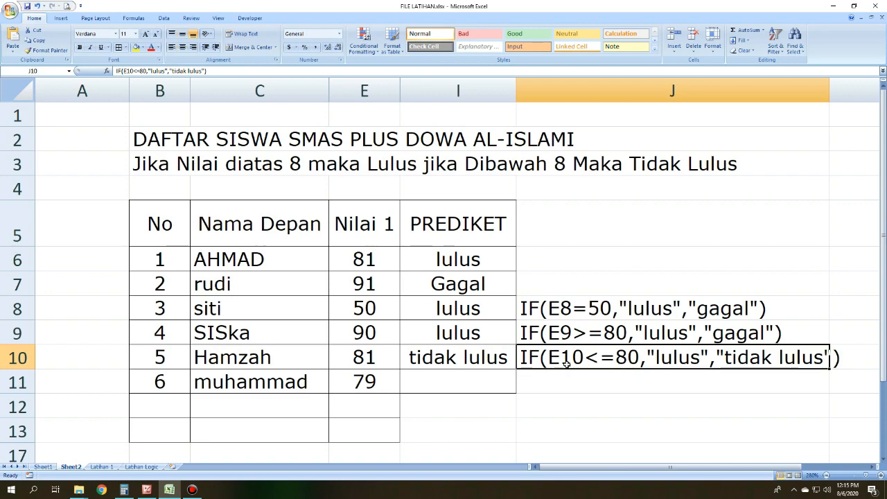
click(386, 359)
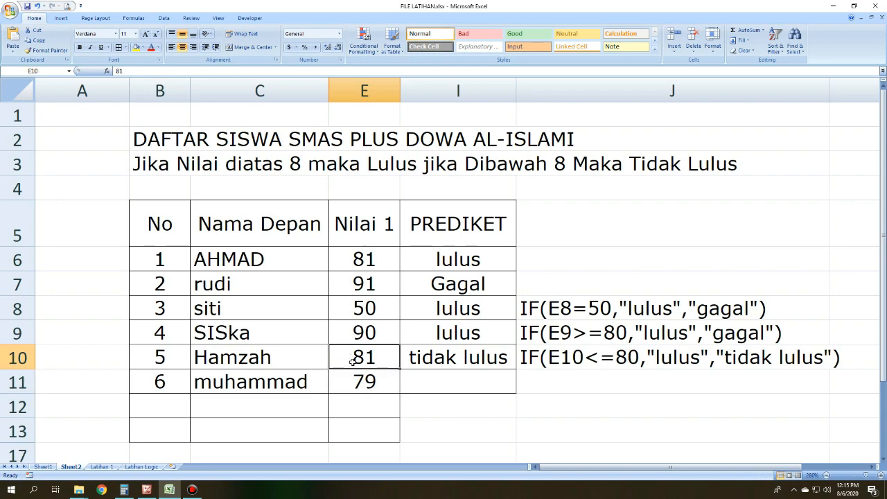
mouse_move(352, 359)
mouse_down()
mouse_move(358, 337)
mouse_move(361, 354)
mouse_up()
click(302, 352)
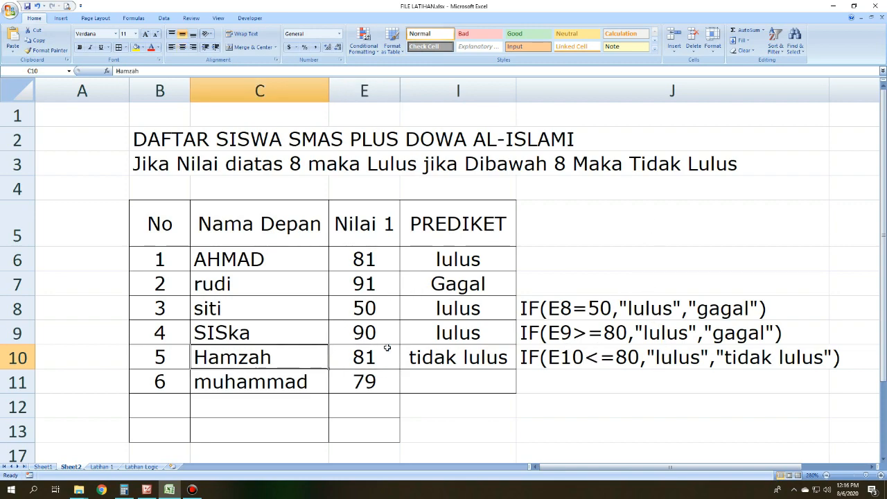
click(369, 365)
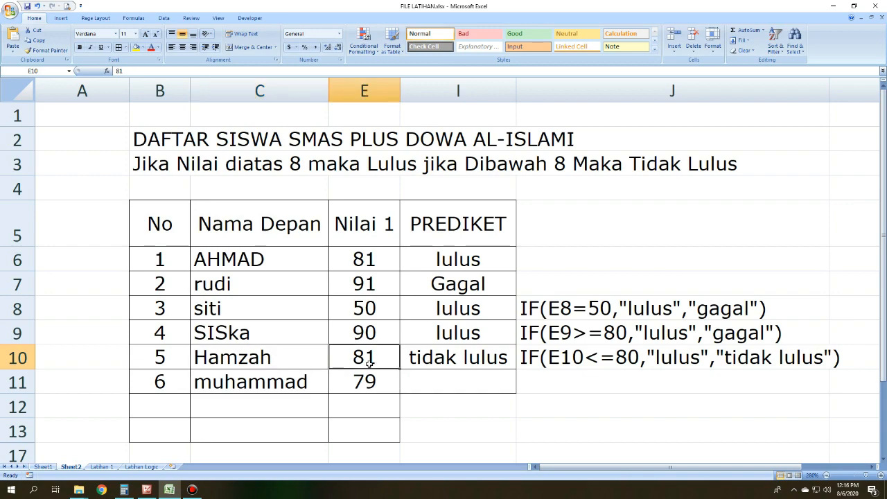
click(626, 357)
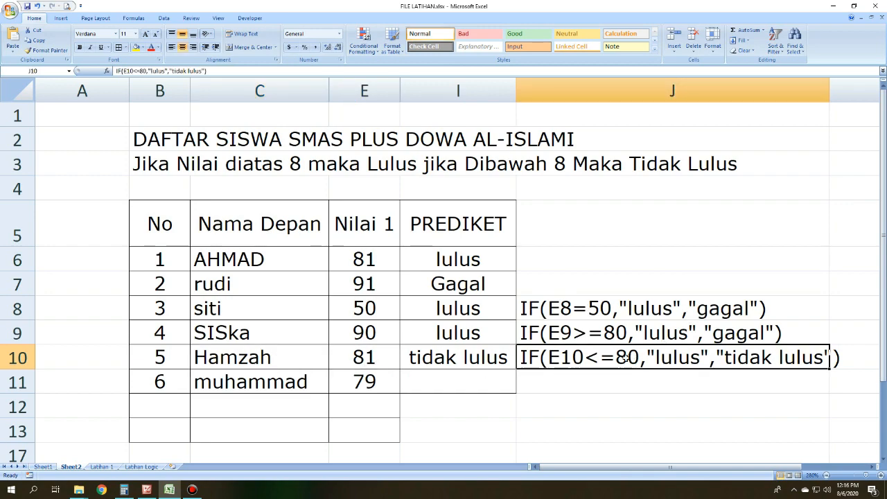
click(363, 356)
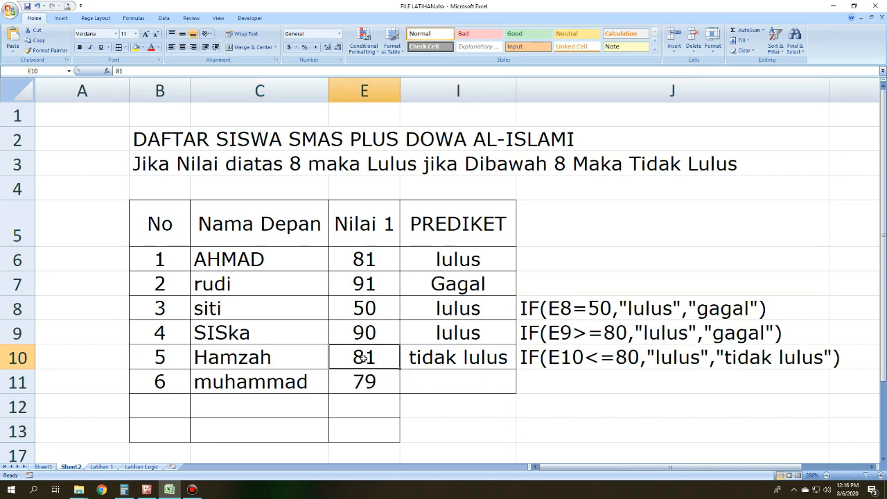
click(600, 363)
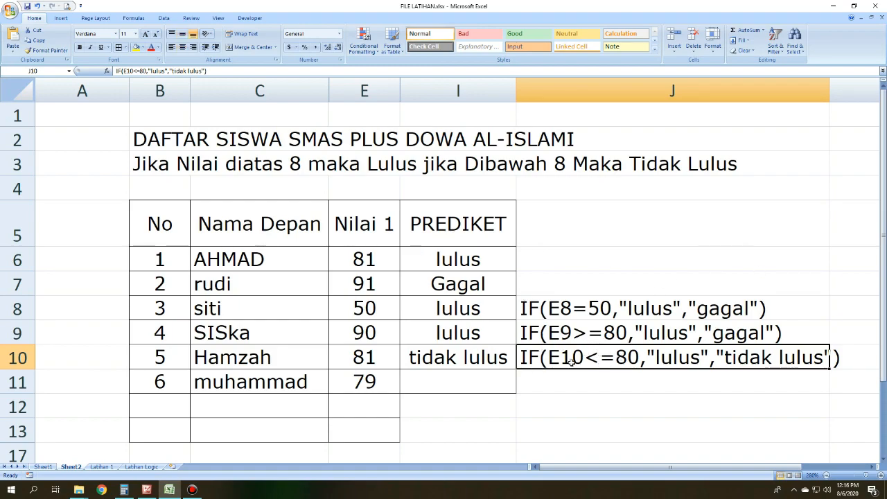
Step: Set the Nilai 1 score in E10 to 60 and check the grade in I10
click(594, 378)
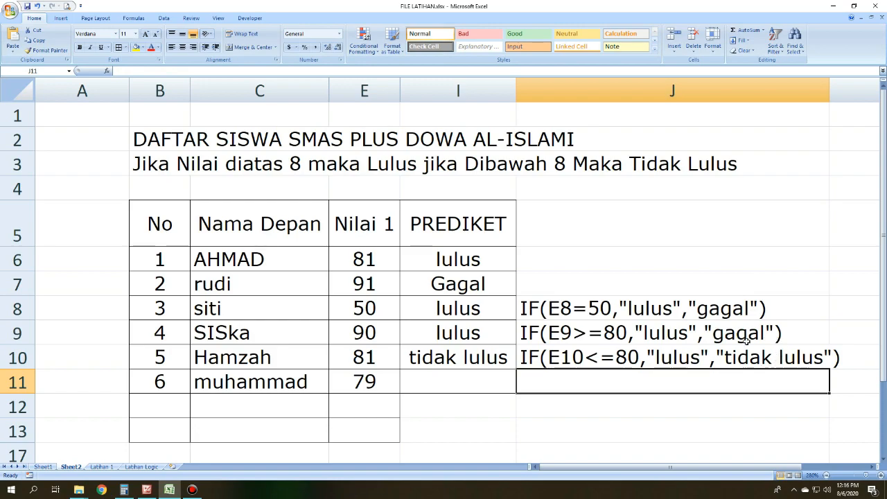
click(778, 354)
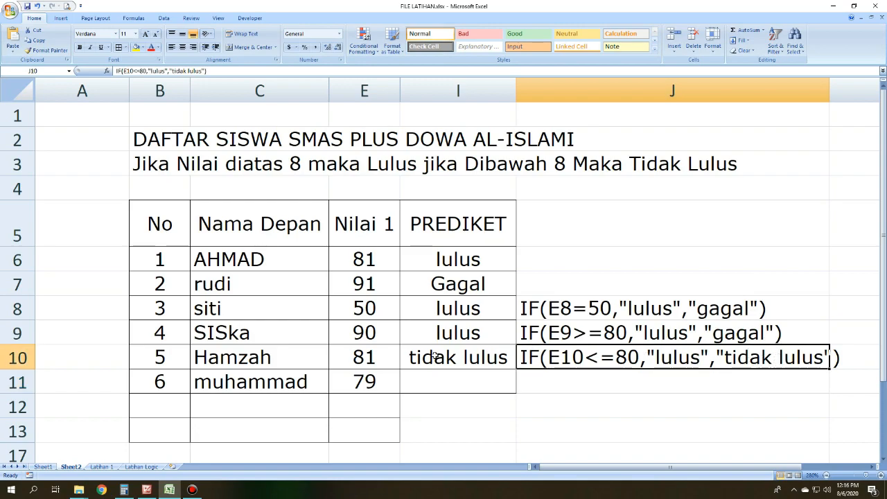
click(388, 356)
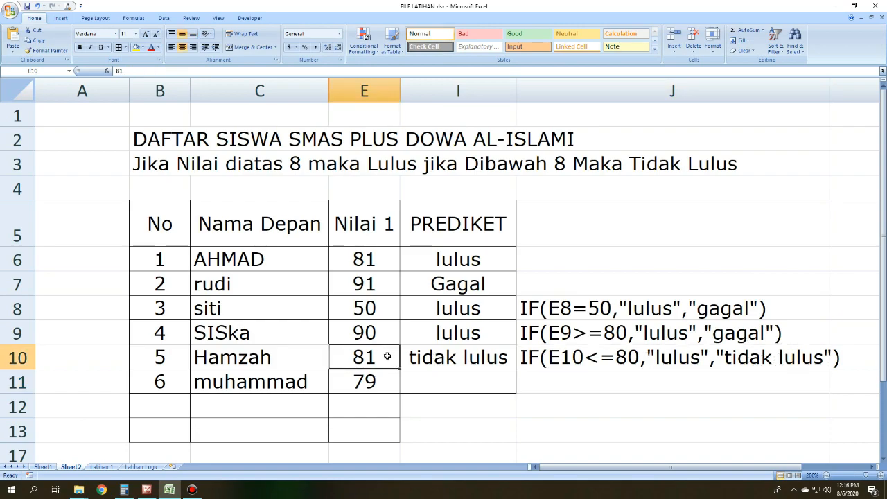
text(60)
key(Return)
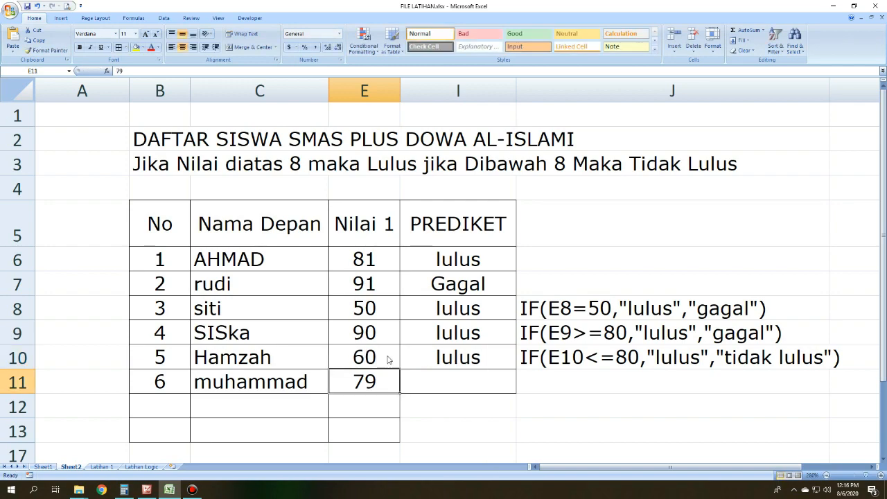
click(433, 349)
click(554, 371)
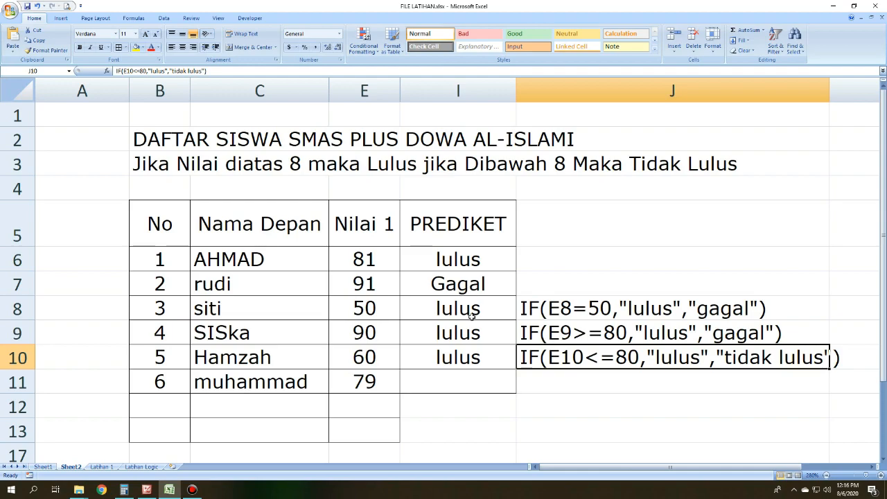
Step: Compare the E10 score and the I10 grade with the condition E10<=80 in the formula text in J10
click(365, 347)
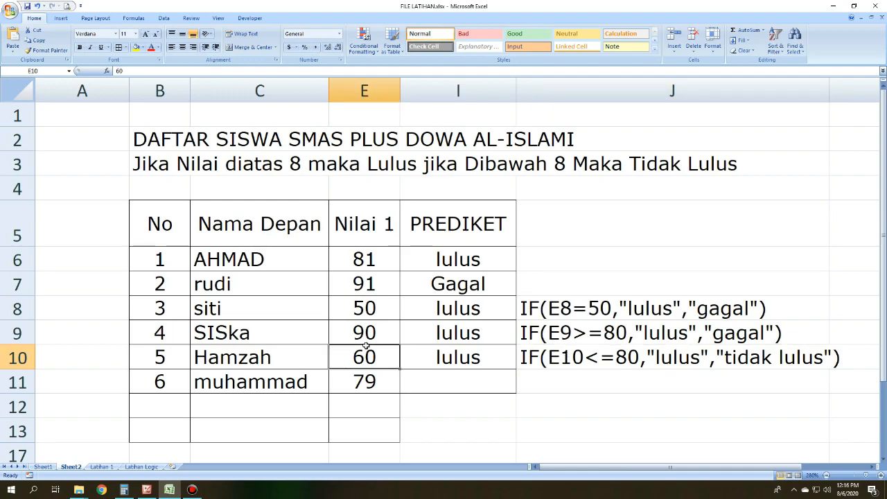
click(586, 363)
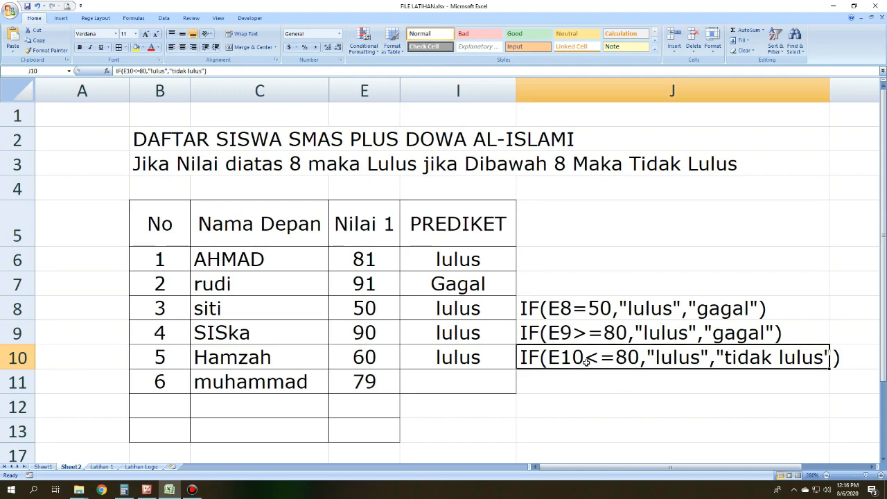
click(382, 351)
drag(384, 352, 420, 339)
click(367, 347)
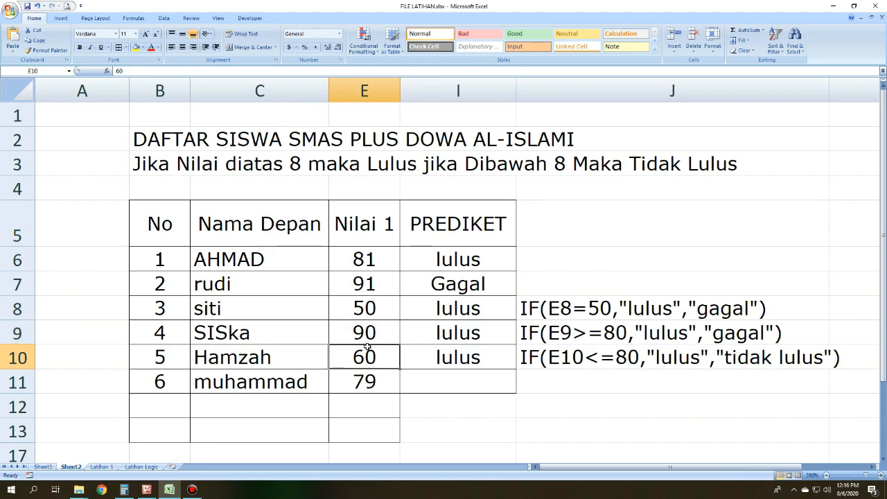
click(584, 350)
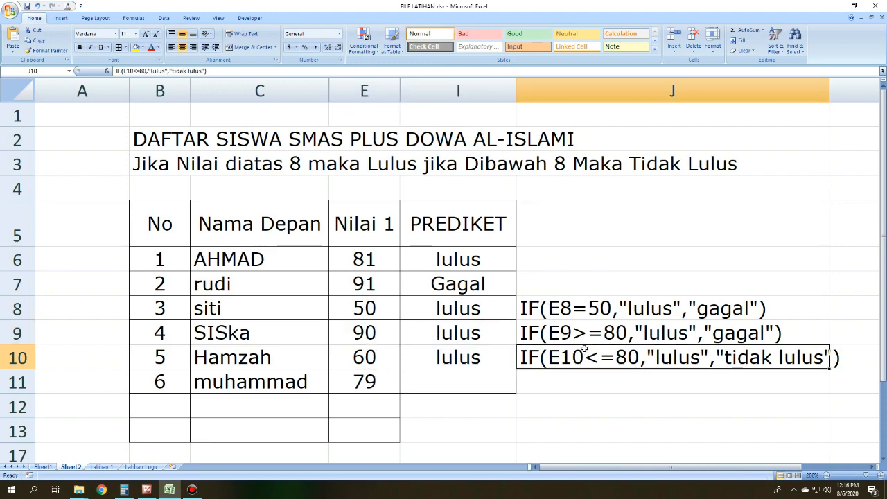
click(434, 366)
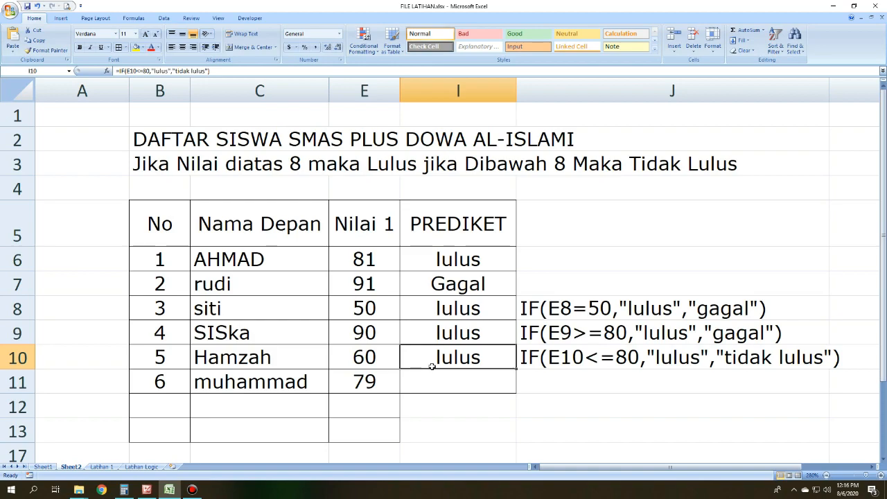
click(628, 349)
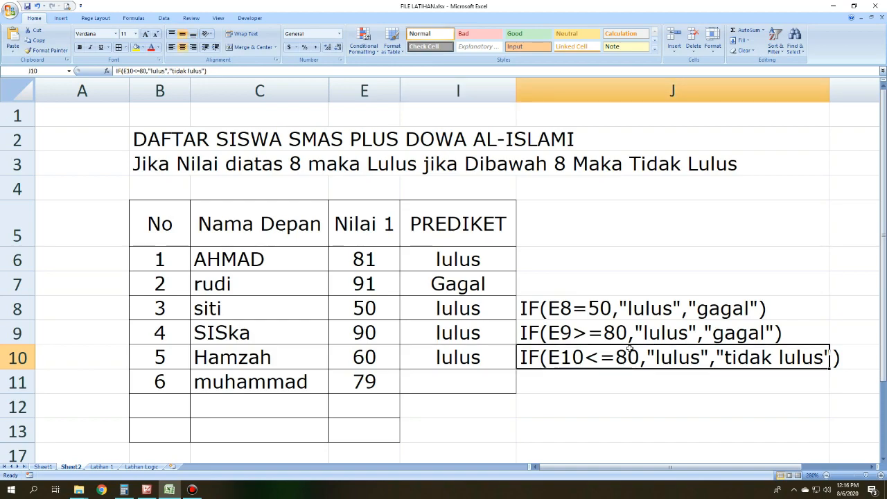
Step: Review the comparison operators slide in Picture Manager and return to the Excel student table
click(568, 409)
click(147, 490)
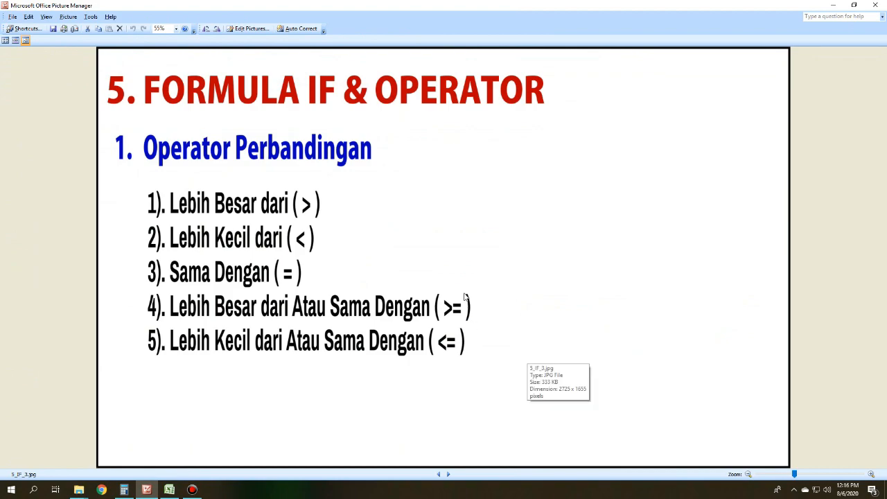
click(835, 4)
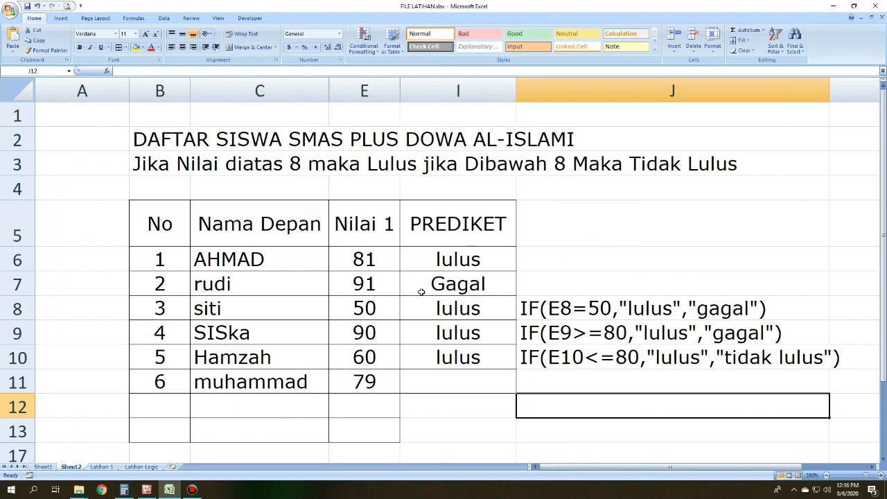
click(483, 434)
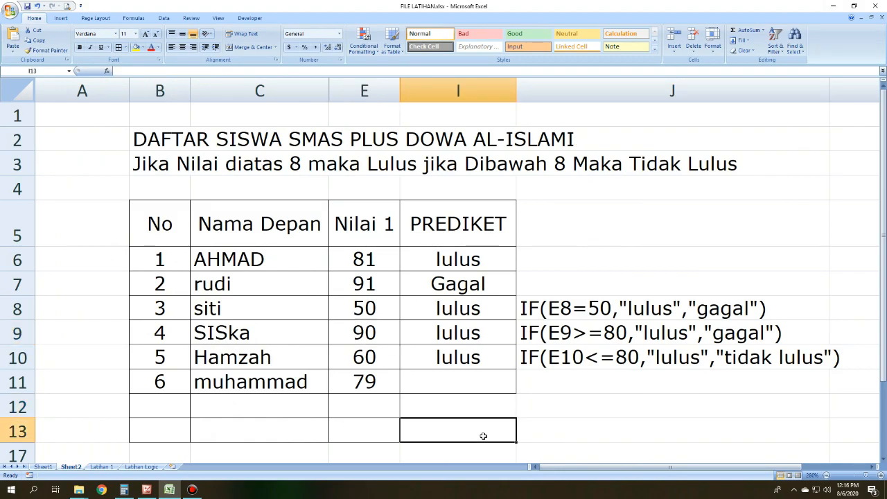
click(119, 422)
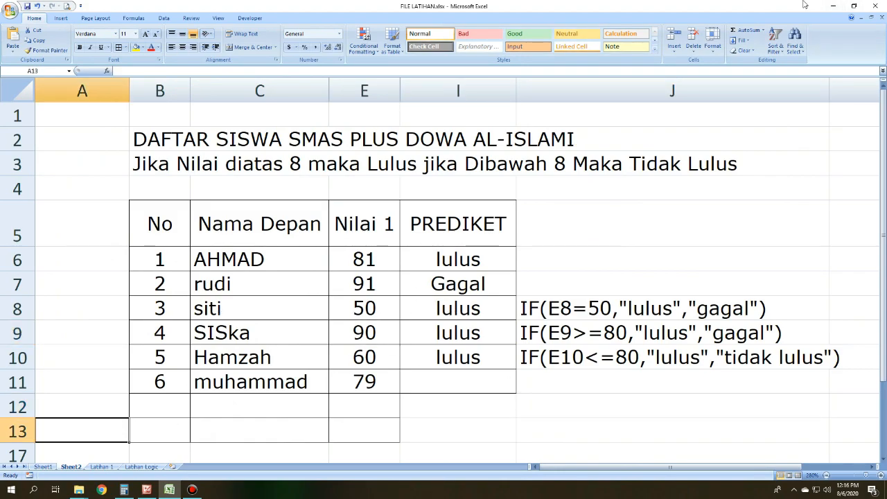
Step: On the Latihan 1 sheet, clear the function hints from I6:J9 and from the Nama Panjang cell E6
click(101, 466)
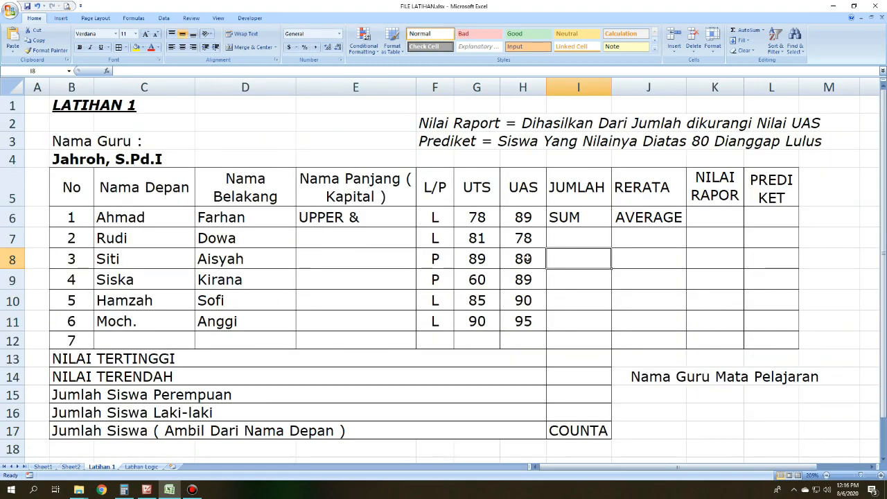
click(733, 276)
click(495, 213)
drag(579, 215, 657, 277)
key(Delete)
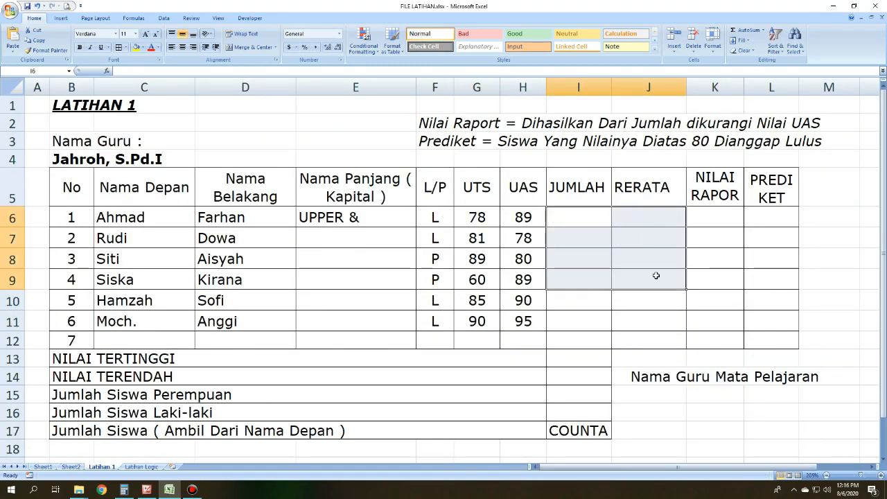
click(339, 215)
key(Delete)
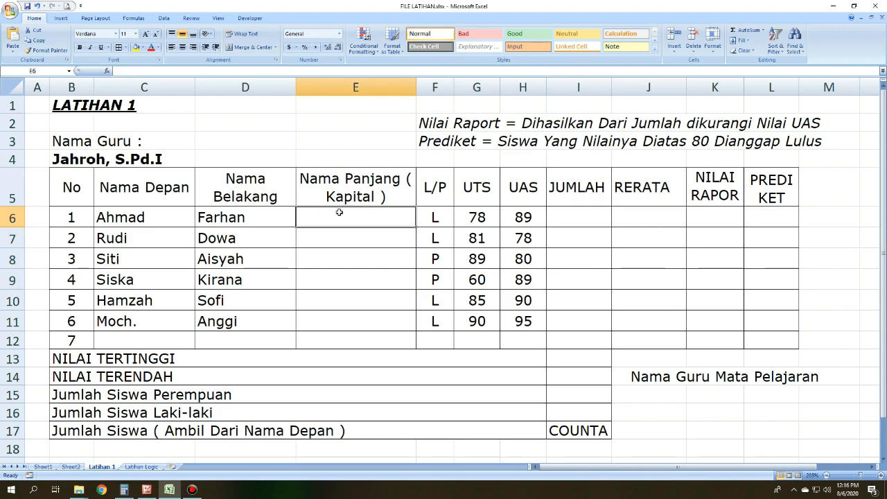
click(754, 378)
click(655, 443)
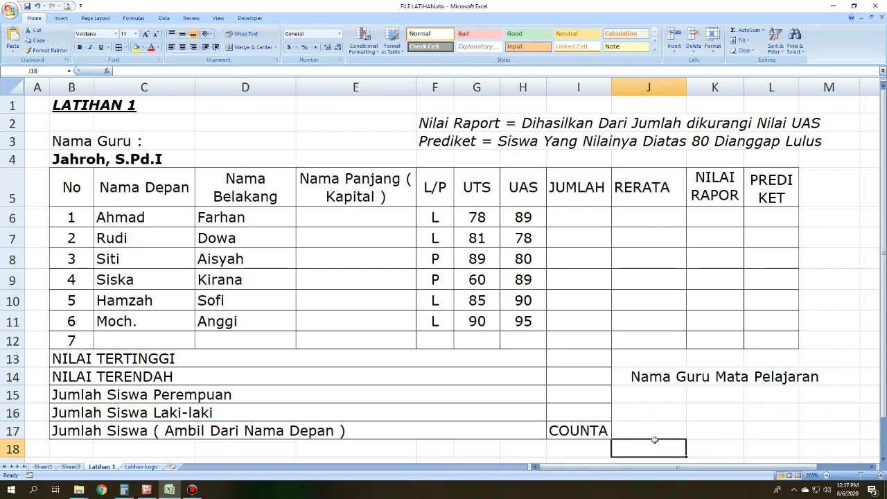
Step: Switch to Picture Manager, review the slides from the basic formula overview to the comparison operators, and return to the Latihan 1 sheet in Excel
click(252, 238)
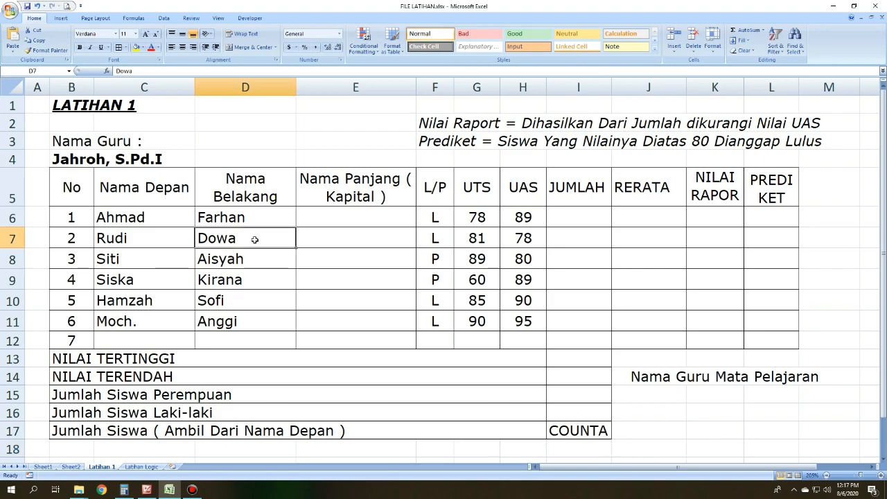
click(441, 140)
click(146, 489)
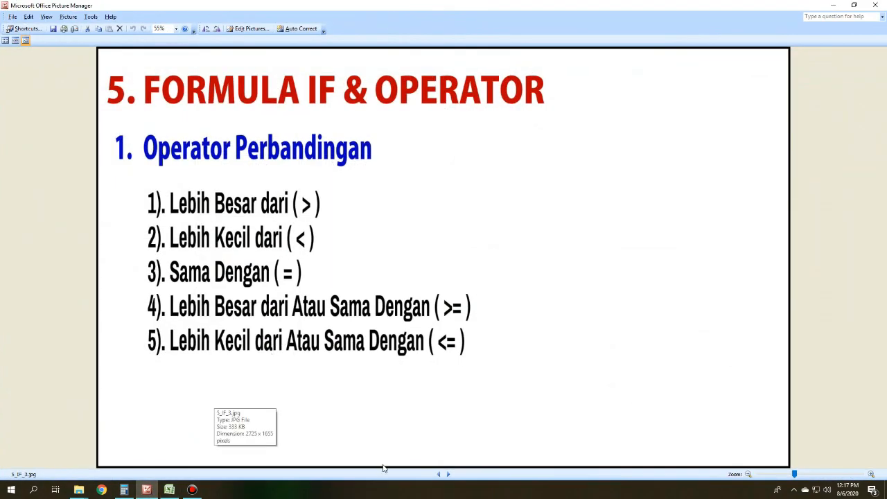
click(438, 474)
click(438, 474)
click(438, 474)
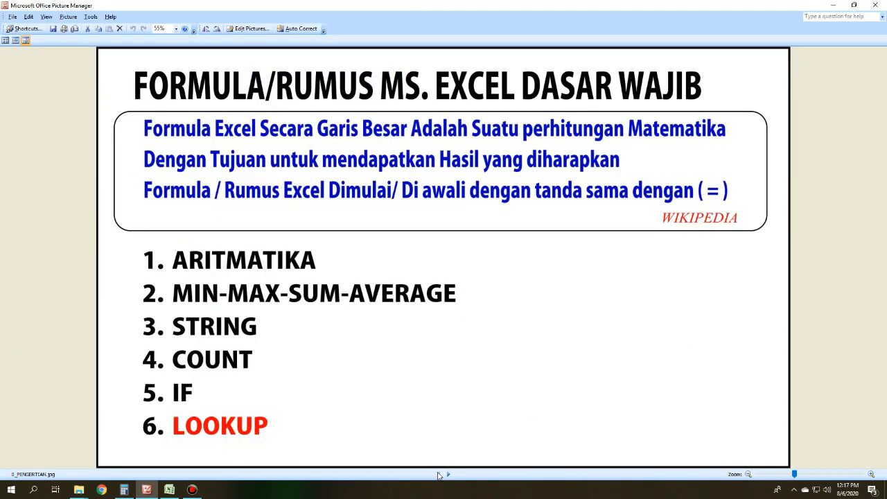
click(448, 475)
click(449, 475)
click(448, 475)
click(448, 475)
click(448, 474)
click(449, 474)
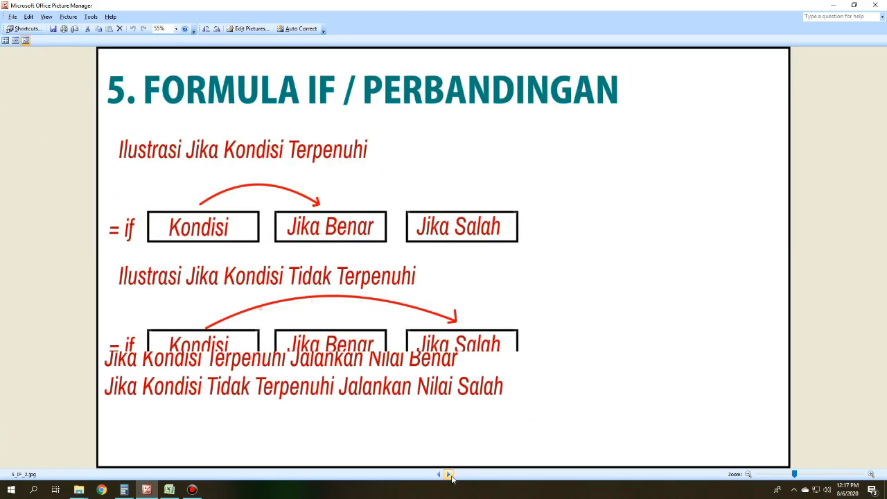
click(448, 475)
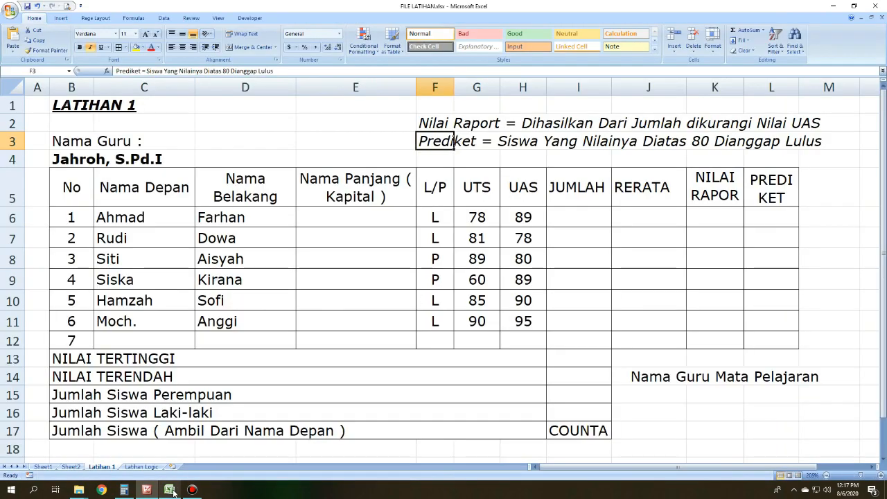
click(169, 489)
click(579, 299)
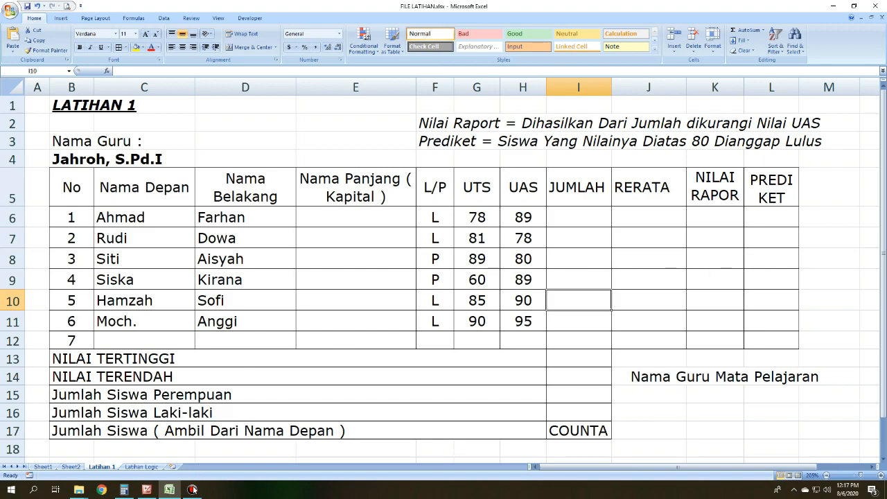
Step: Examine the first and last name cells in row 6 and the Nama Panjang ( Kapital ) heading
click(444, 321)
click(365, 228)
click(360, 216)
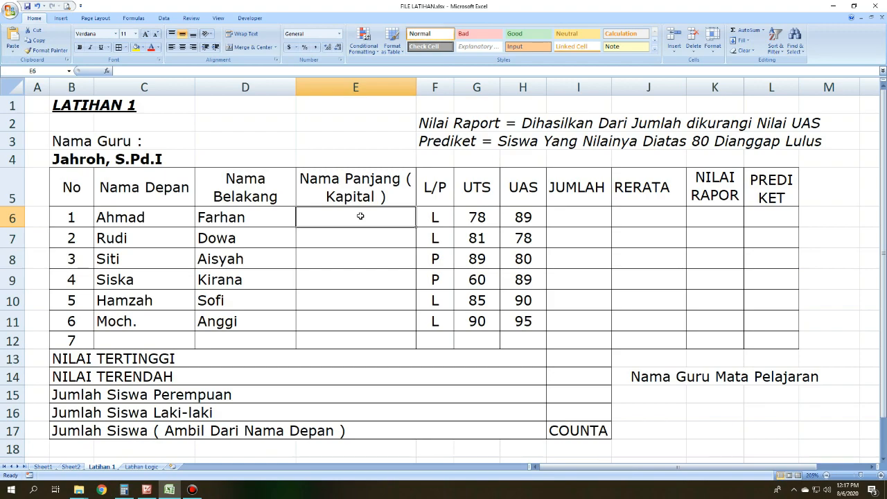
click(145, 235)
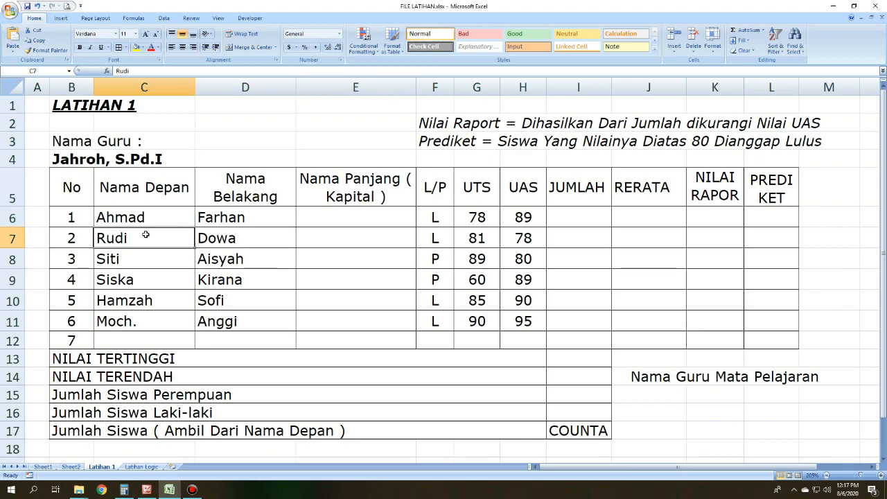
drag(146, 209, 208, 219)
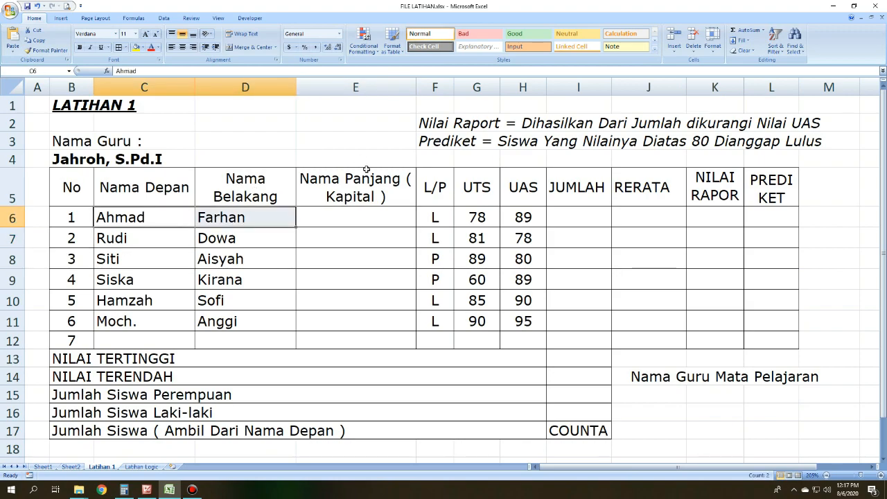
click(381, 219)
click(381, 192)
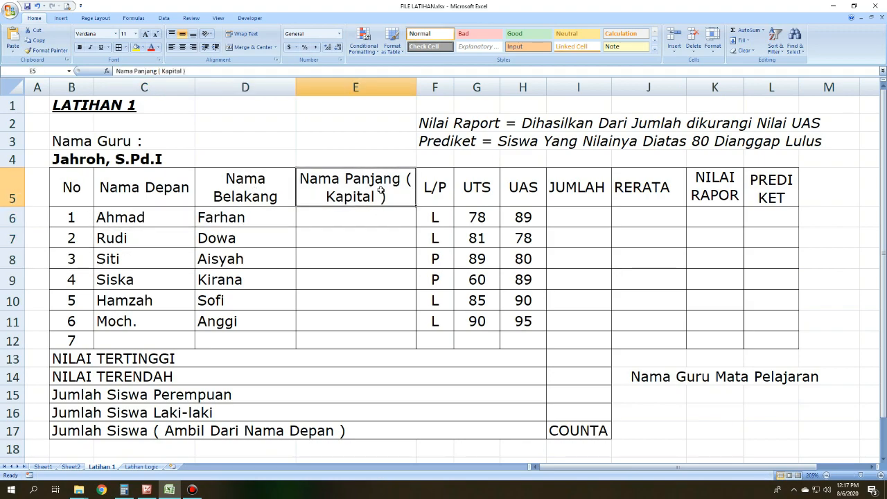
Step: Enter =UPPER(C6&" "&D6) in the Nama Panjang cell E6 and autofit column E to its contents
click(386, 225)
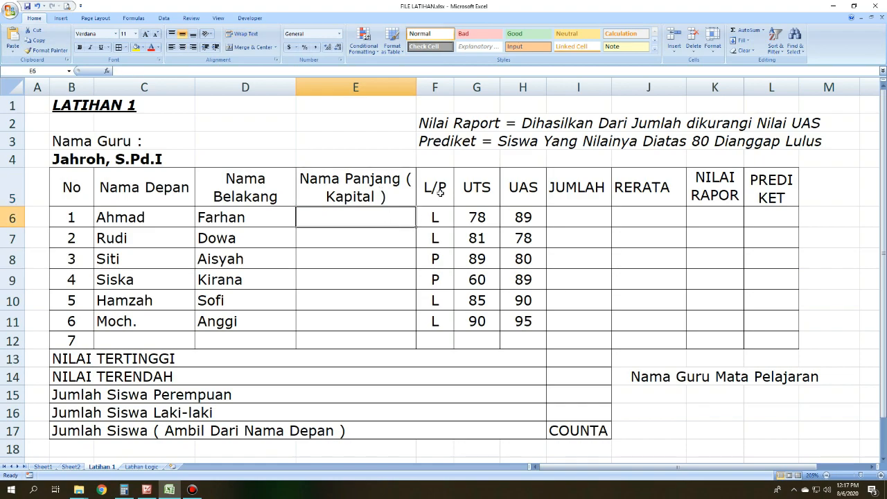
text(=)
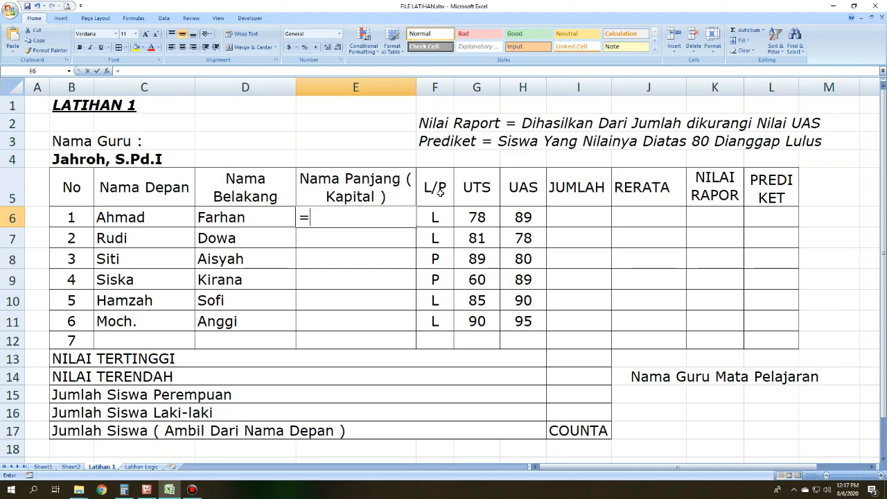
text(upper)
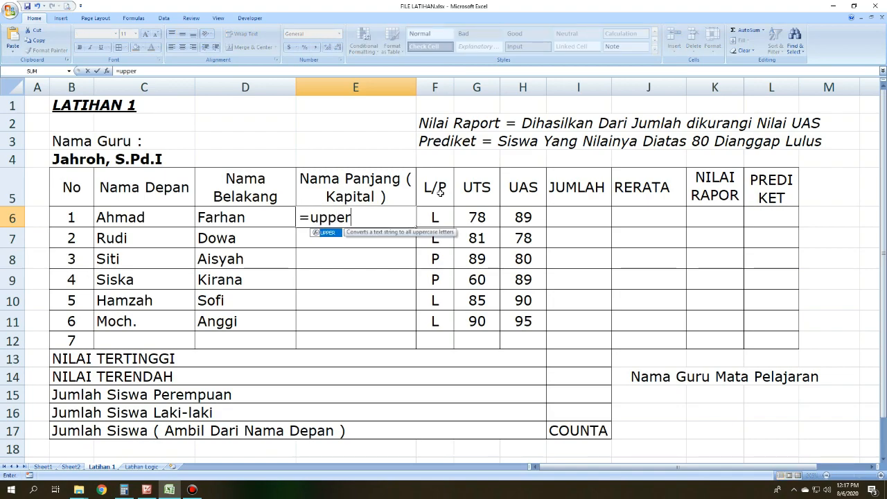
text(()
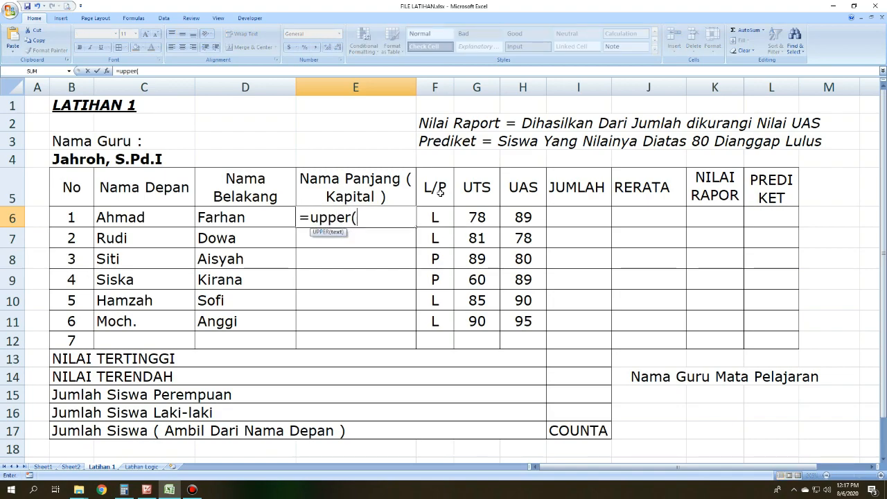
click(155, 217)
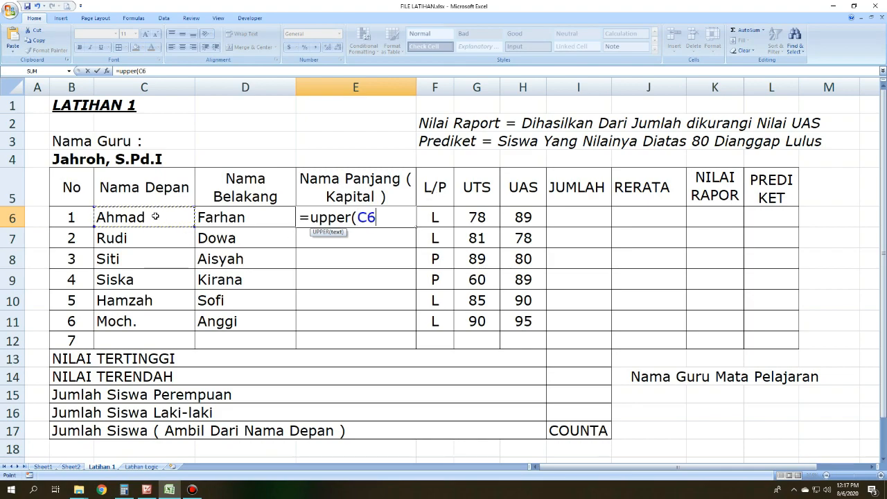
text(&)
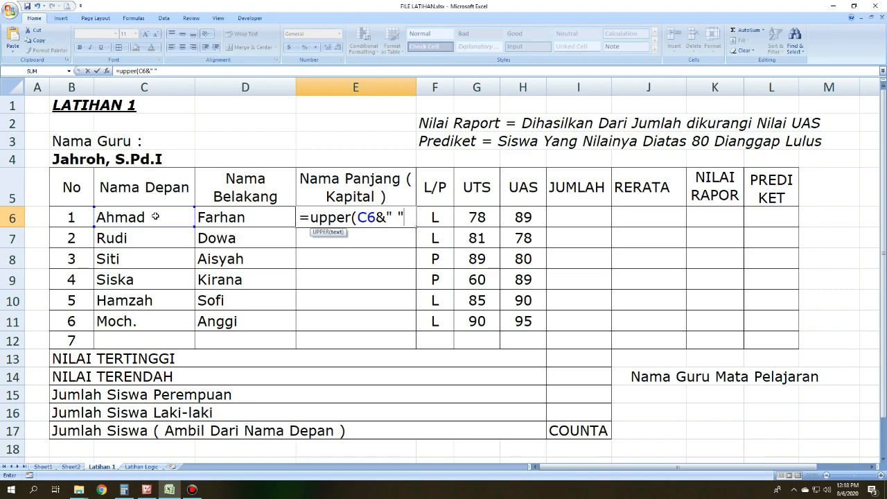
text(&)
click(212, 215)
text())
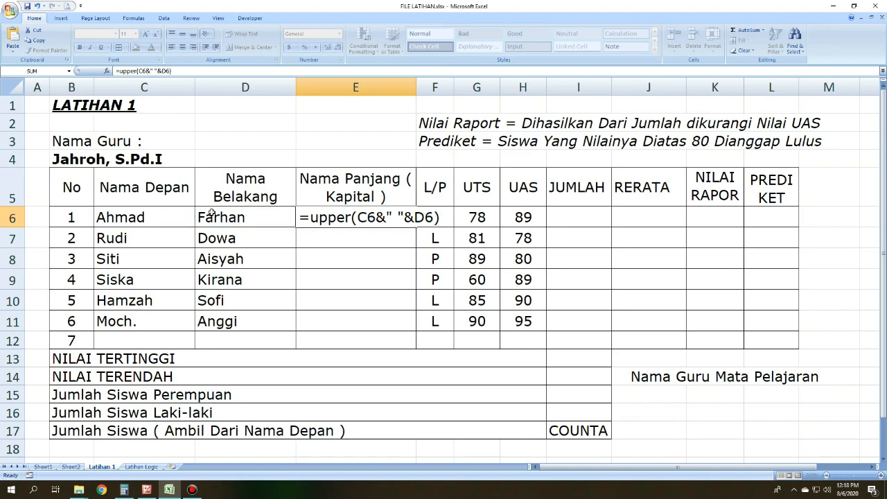
key(Return)
double_click(417, 86)
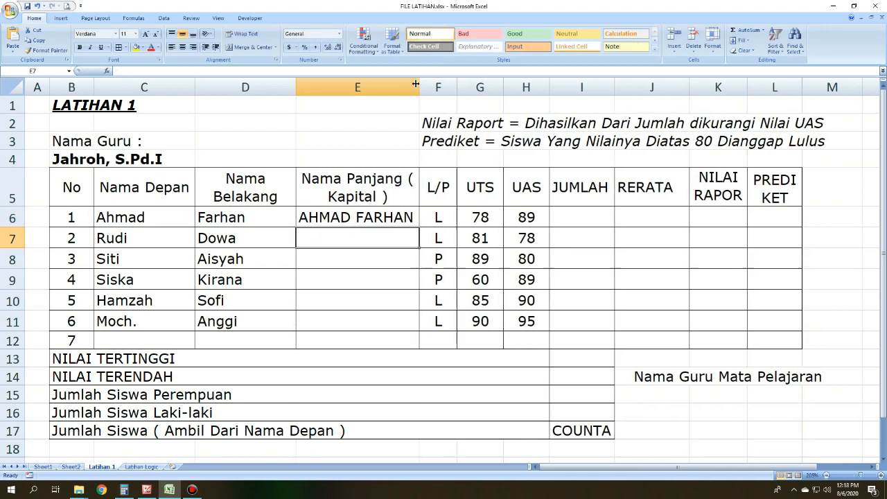
Step: Copy the uppercase full name formula from E6 to E7:E11, pasting formulas only
click(370, 214)
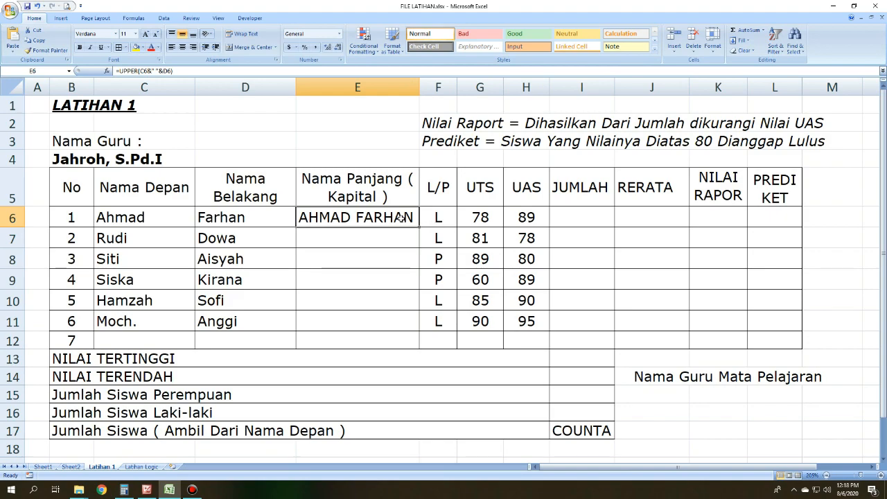
key(ctrl+c)
drag(382, 235, 393, 312)
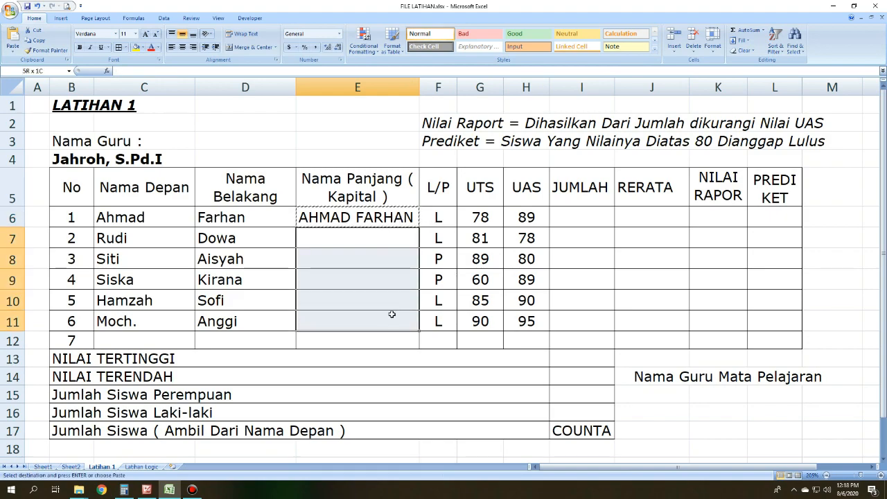
right_click(374, 237)
click(398, 273)
click(337, 239)
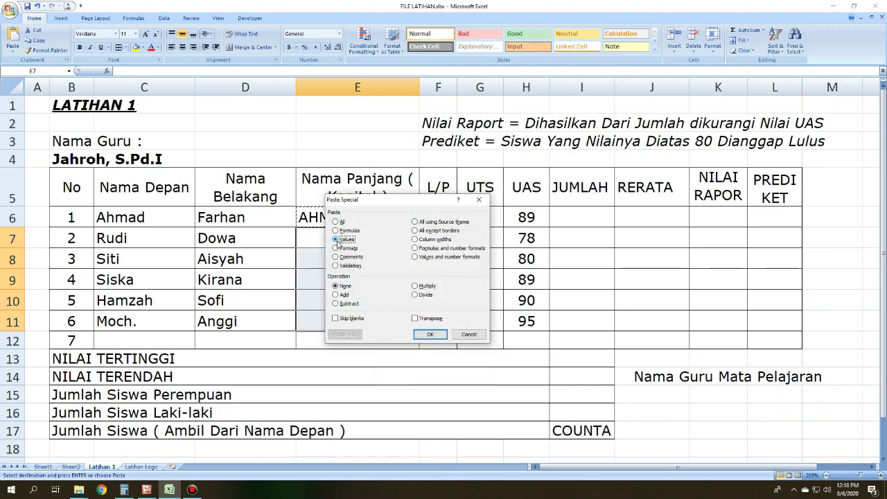
click(336, 230)
click(430, 334)
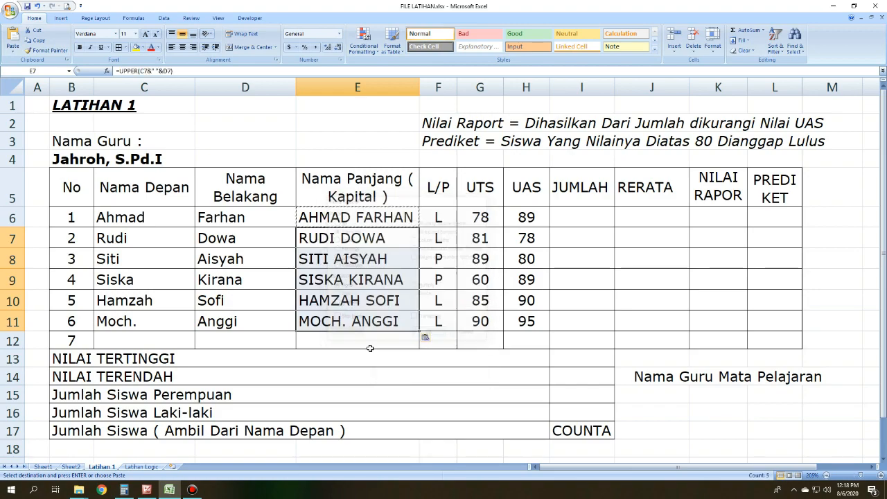
click(370, 351)
click(398, 421)
click(483, 374)
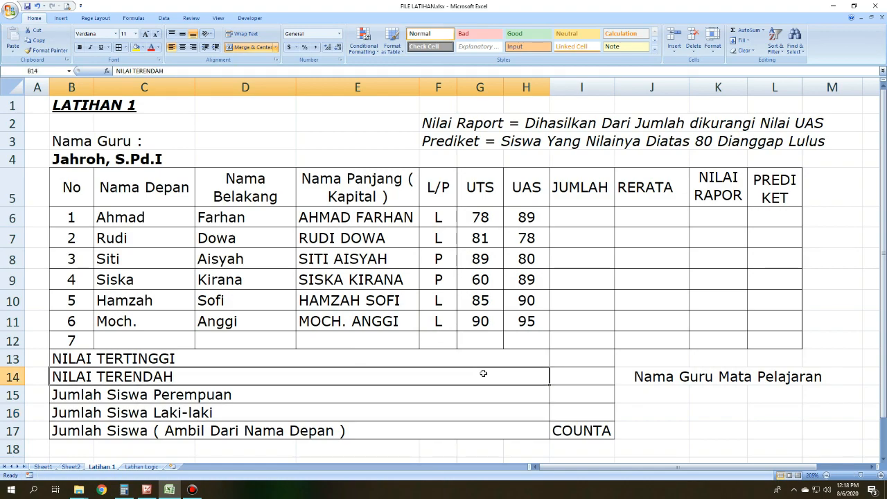
Step: Examine the JUMLAH heading, the UTS and UAS scores in row 6, and the empty result cells beside them
click(586, 230)
mouse_move(578, 191)
mouse_down()
mouse_move(575, 365)
mouse_move(578, 202)
mouse_up()
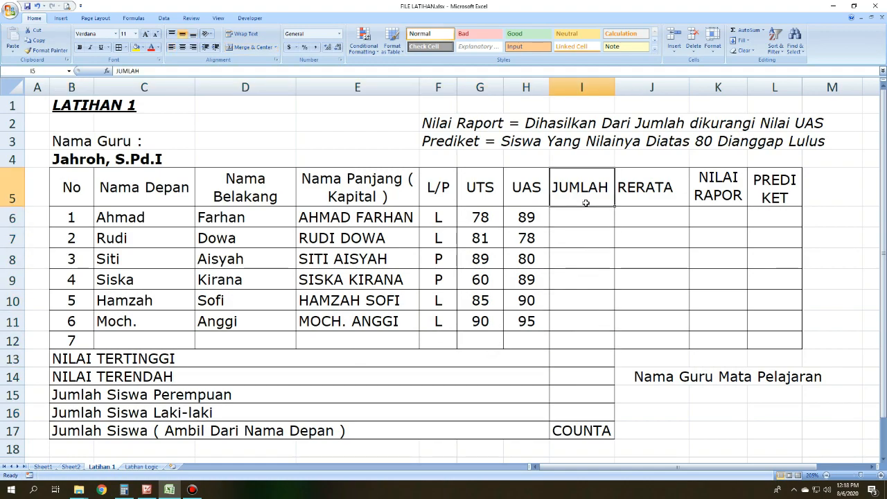
click(582, 219)
click(623, 270)
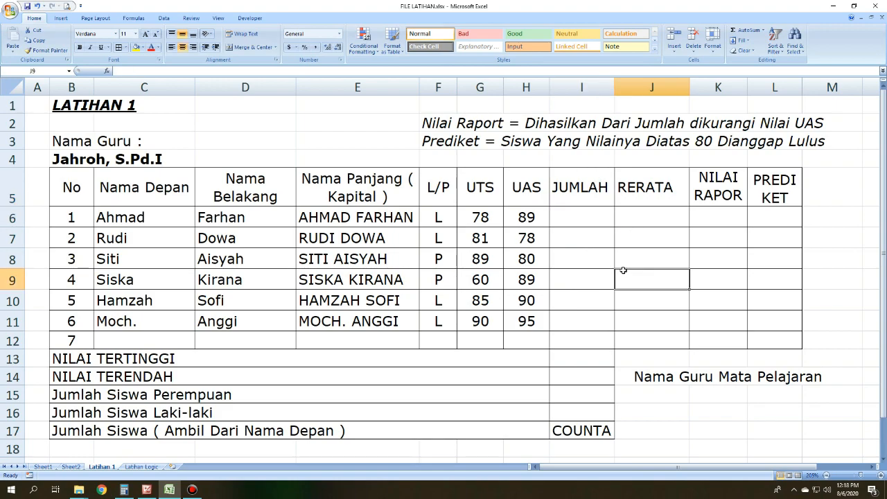
click(573, 214)
drag(478, 218, 525, 217)
click(582, 218)
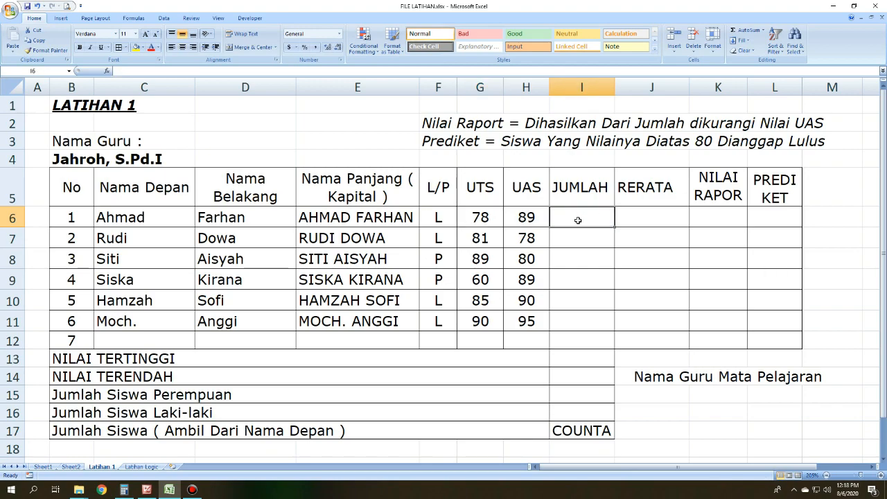
click(712, 212)
Step: Enter =SUM(G6:H6) in the JUMLAH cell I6 to total the UTS and UAS scores
click(568, 223)
text(=)
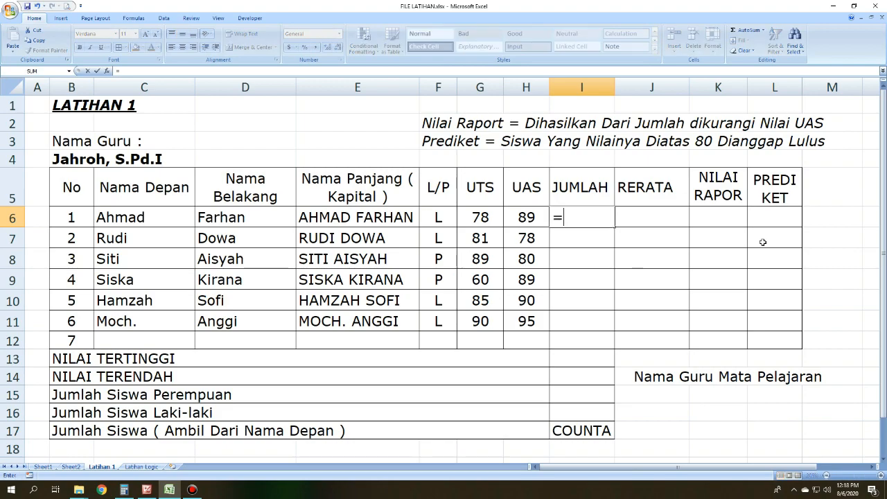
text(sum()
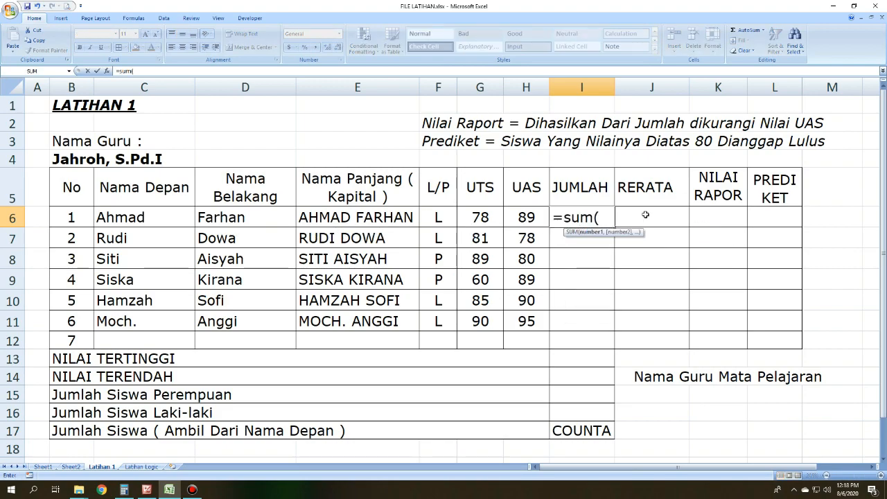
click(487, 217)
drag(497, 218, 520, 217)
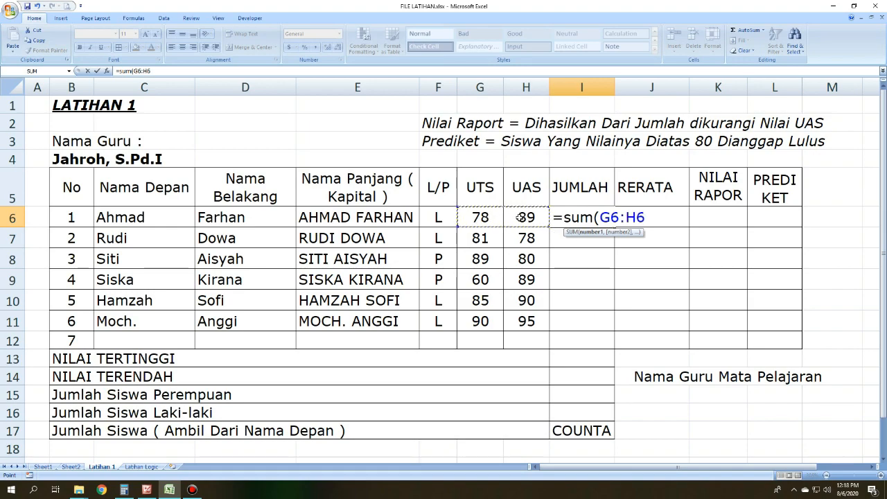
text())
key(Return)
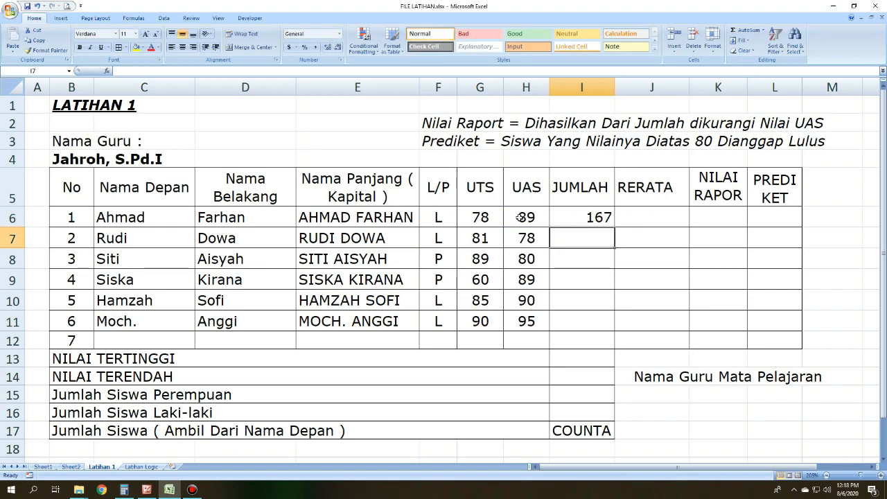
Step: Copy the JUMLAH formula from I6 to I7:I11, pasting formulas only
click(583, 215)
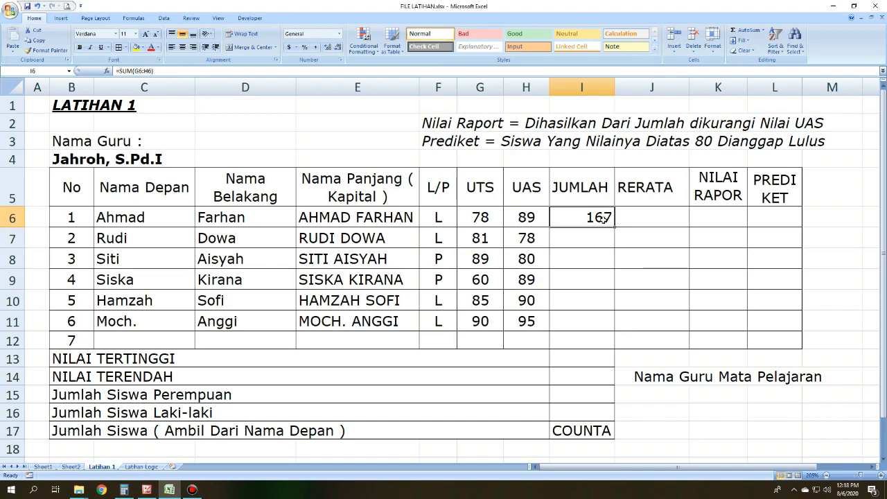
key(ctrl+c)
drag(580, 236, 592, 324)
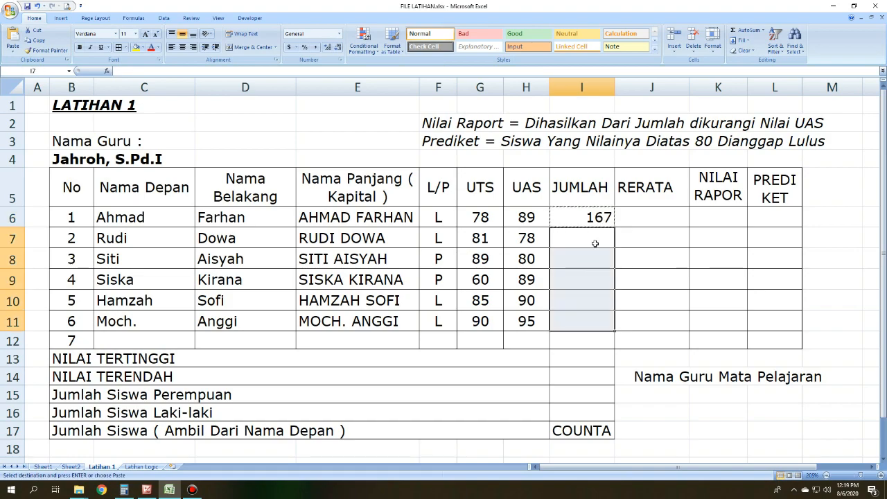
right_click(594, 240)
click(619, 281)
click(546, 236)
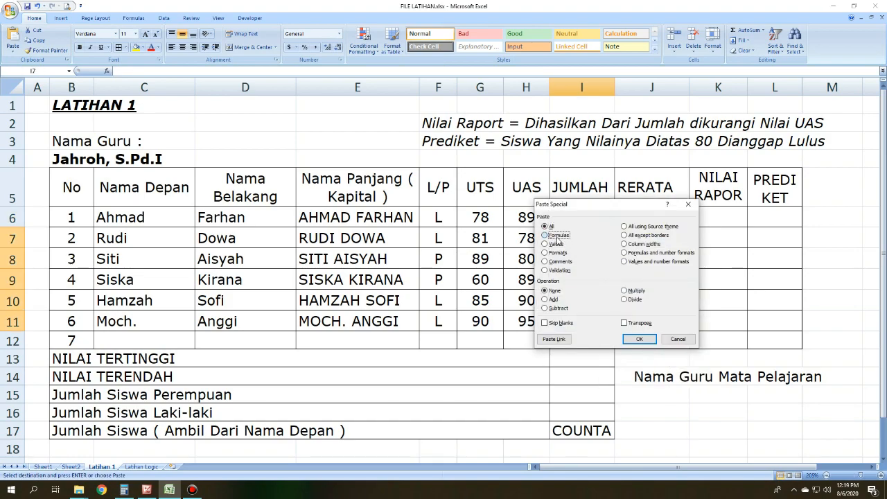
click(639, 338)
click(645, 237)
click(662, 260)
Step: Enter =AVERAGE(G6:H6) in the RERATA cell J6 to average the UTS and UAS scores
click(659, 216)
drag(650, 196, 647, 214)
click(648, 213)
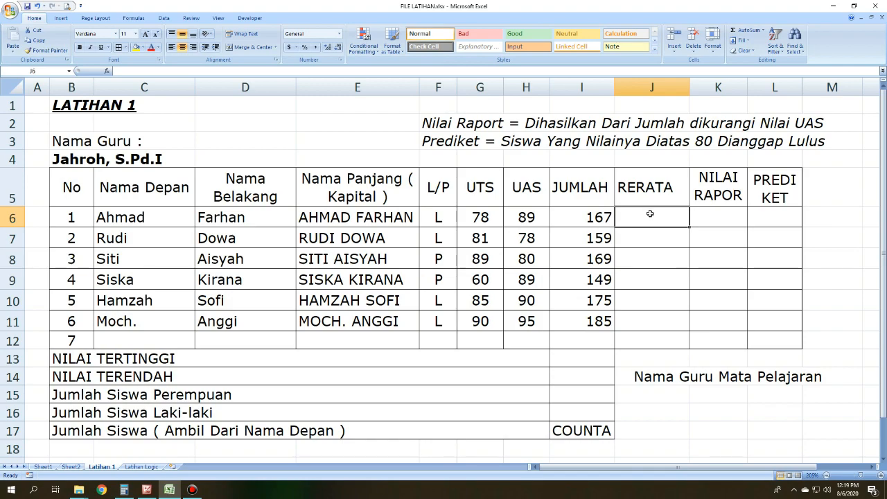
click(564, 219)
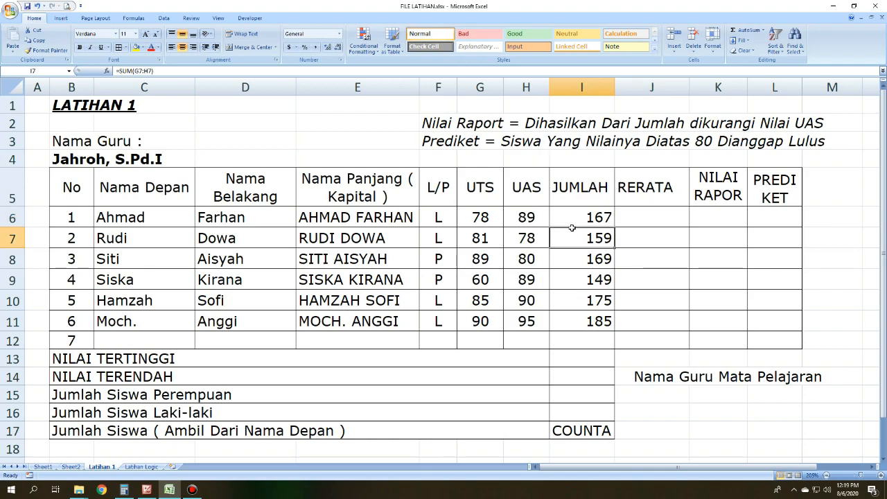
click(648, 220)
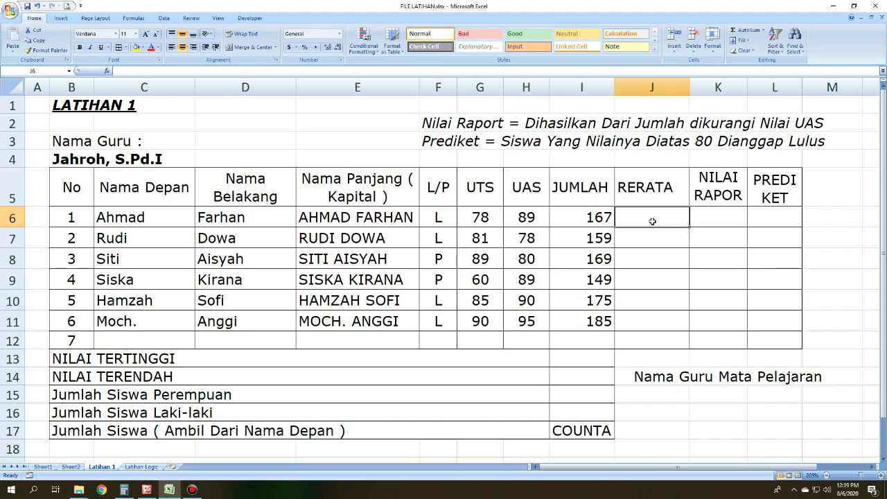
drag(483, 211, 511, 217)
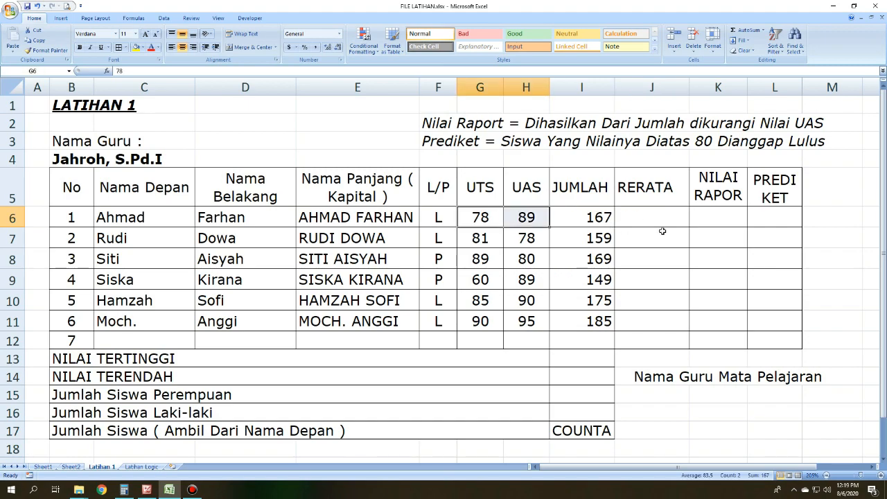
click(674, 212)
text(=a)
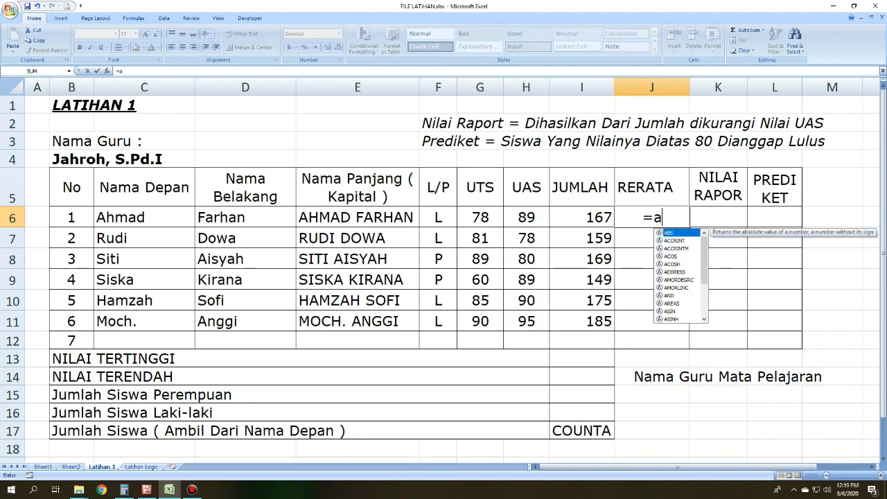
text(verage)
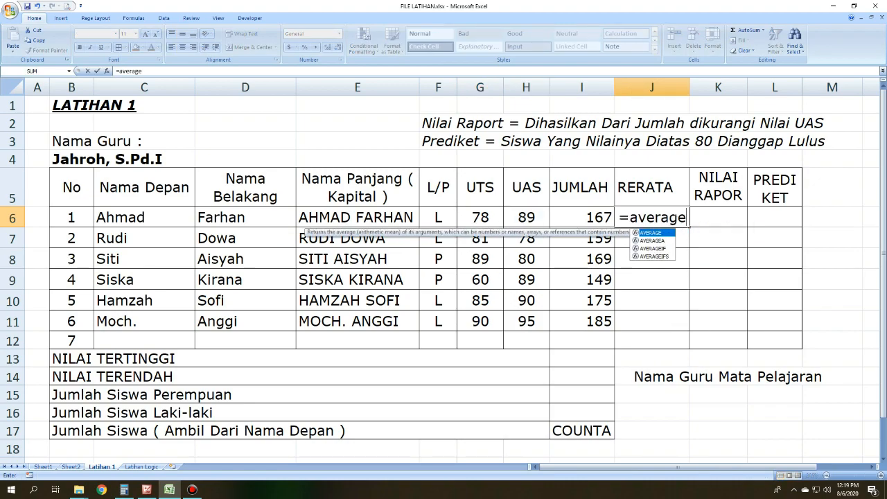
text(()
click(489, 215)
drag(489, 216, 521, 215)
text())
key(Return)
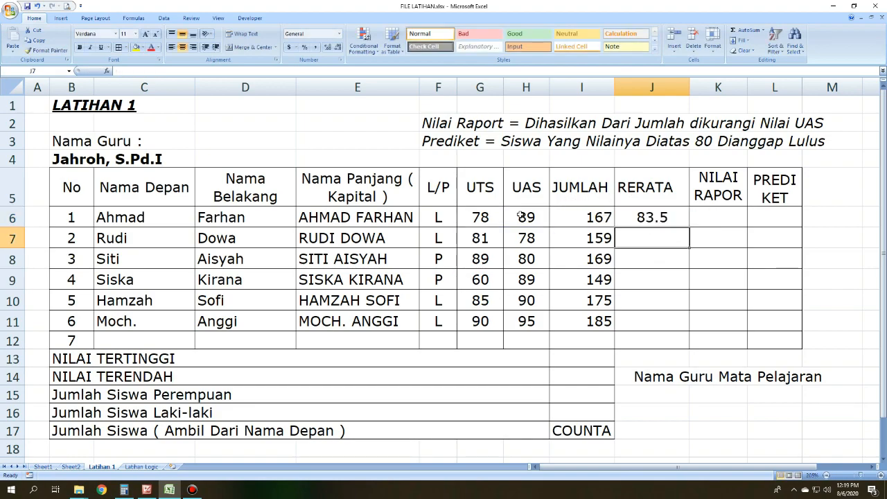
Step: Copy the RERATA formula from J6 to J7:J11, pasting formulas only
click(655, 219)
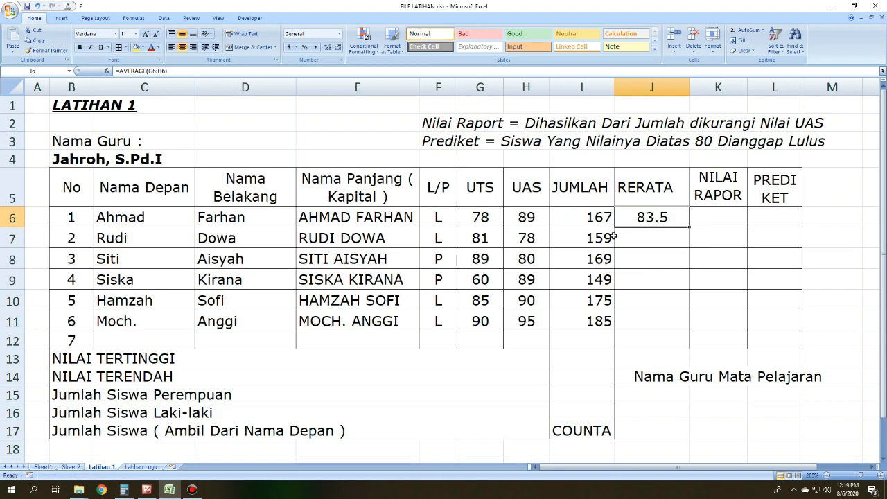
key(ctrl+c)
drag(667, 236, 667, 318)
right_click(657, 268)
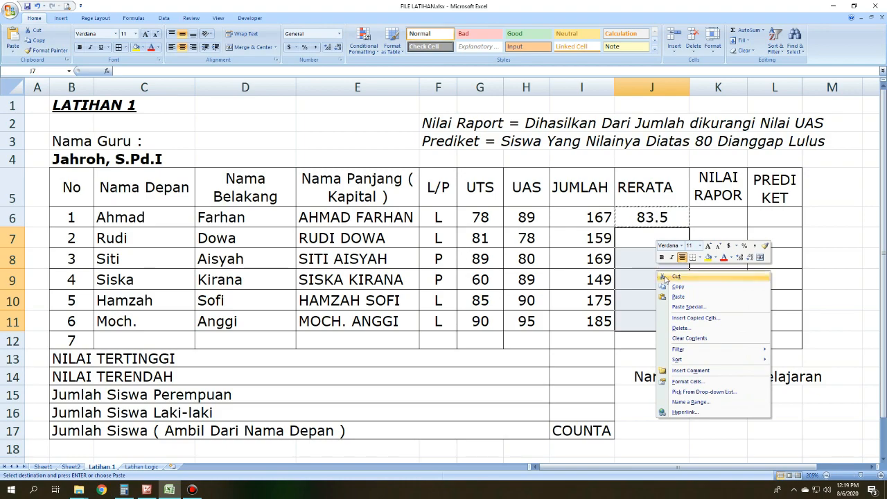
click(682, 303)
click(623, 262)
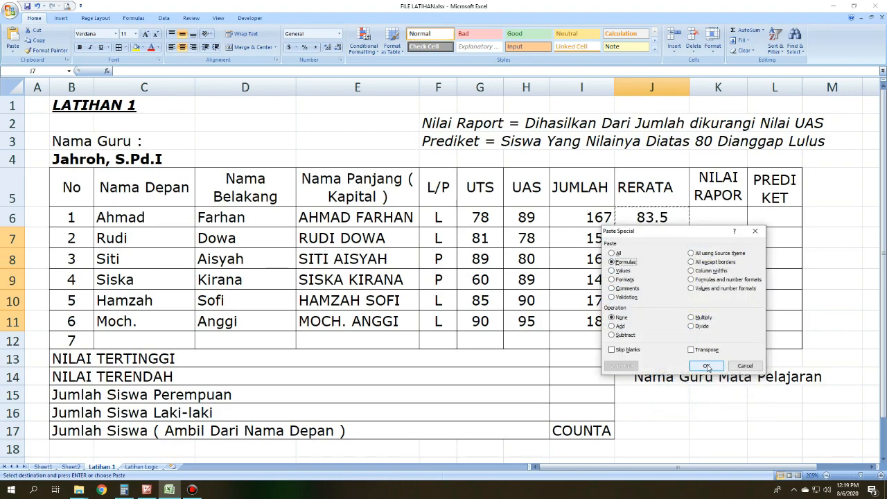
click(707, 365)
click(699, 279)
key(Escape)
click(581, 358)
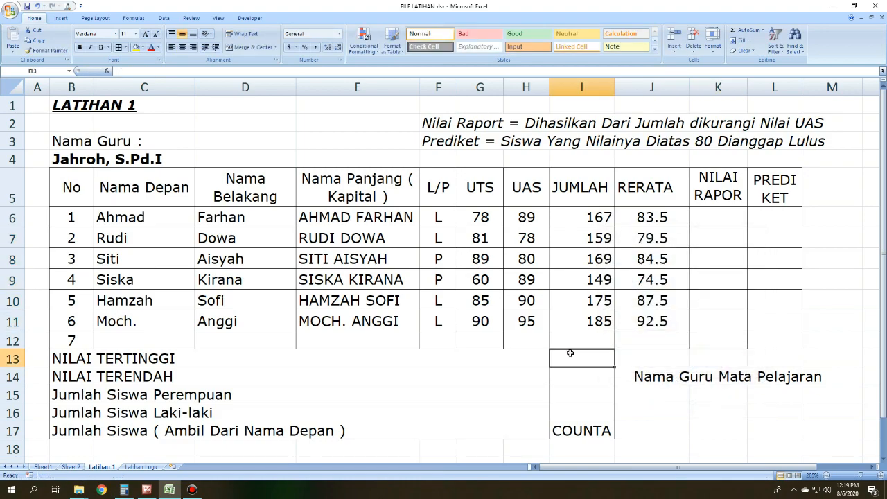
click(692, 244)
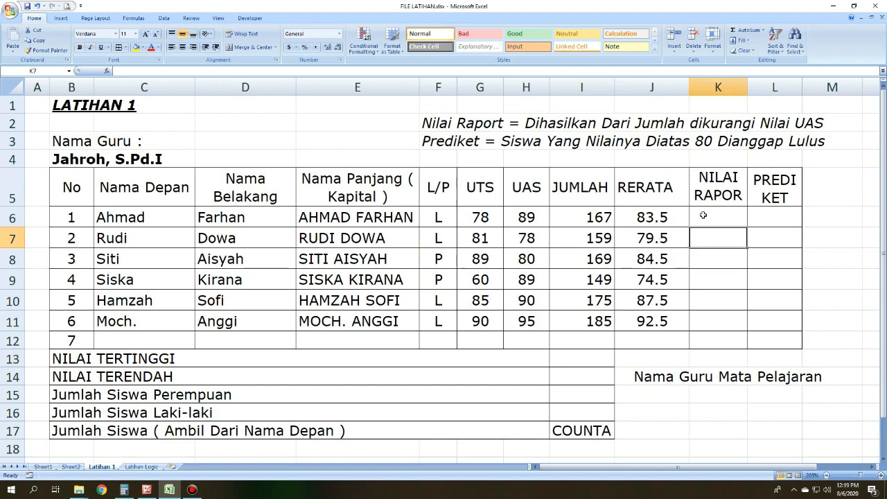
Step: Enter =I6-H6 in the NILAI RAPOR cell K6 to subtract the UAS score from the JUMLAH total
click(698, 216)
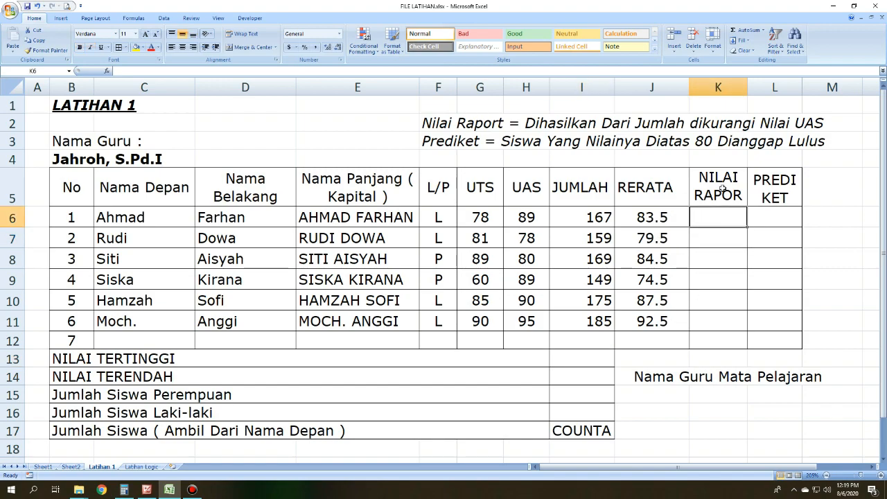
click(722, 186)
drag(430, 128, 792, 127)
click(725, 223)
click(589, 223)
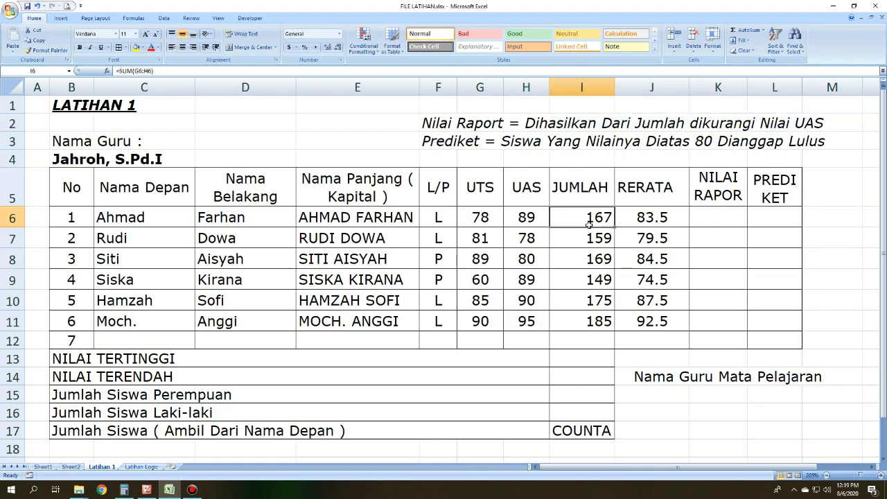
click(528, 218)
click(732, 220)
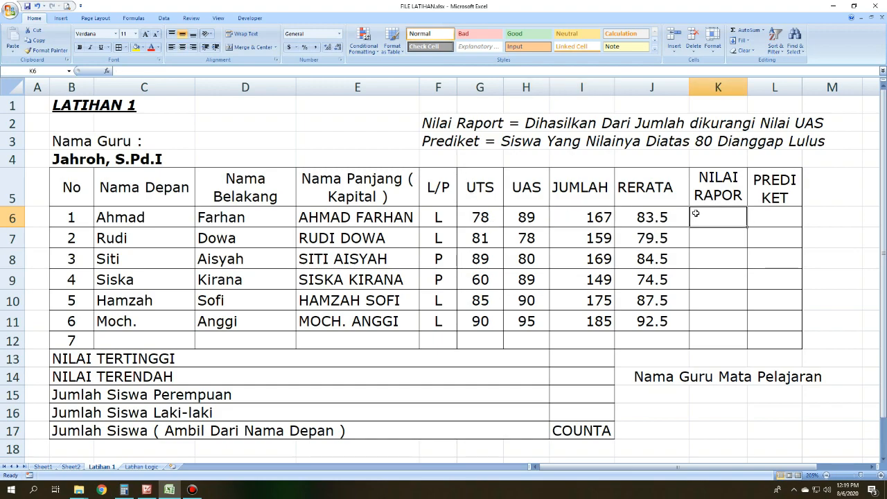
text(=)
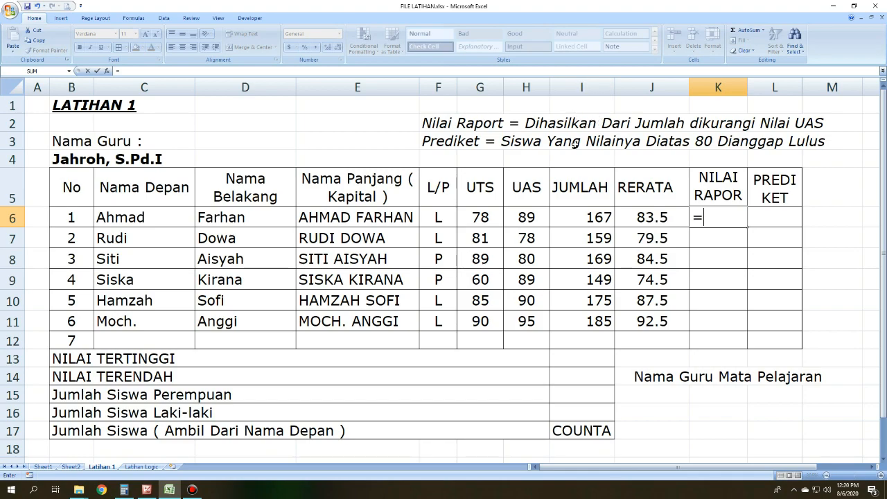
click(600, 217)
text(-)
click(514, 217)
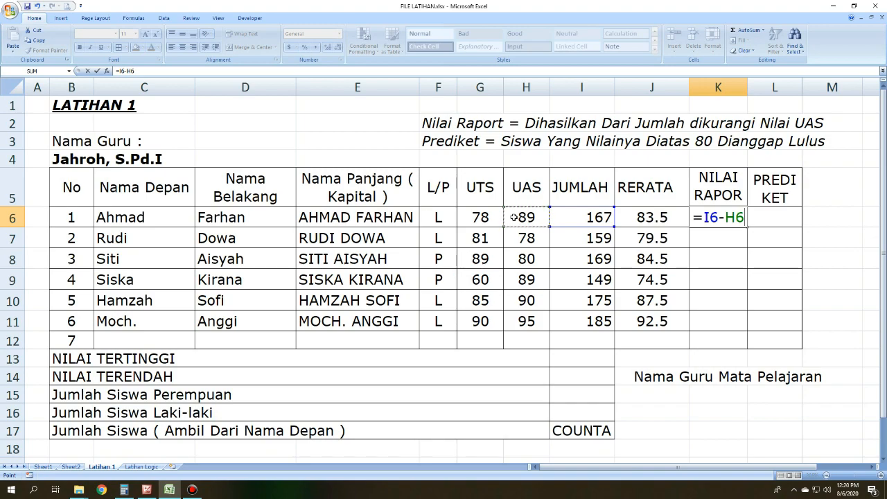
key(Return)
Step: Copy the NILAI RAPOR cell K6 to K7:K11, pasting values only
click(727, 218)
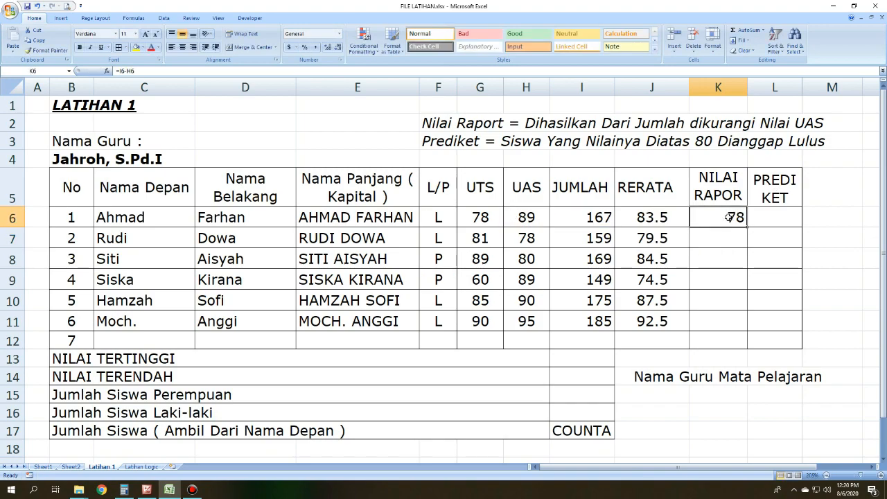
key(ctrl+c)
drag(725, 236, 721, 319)
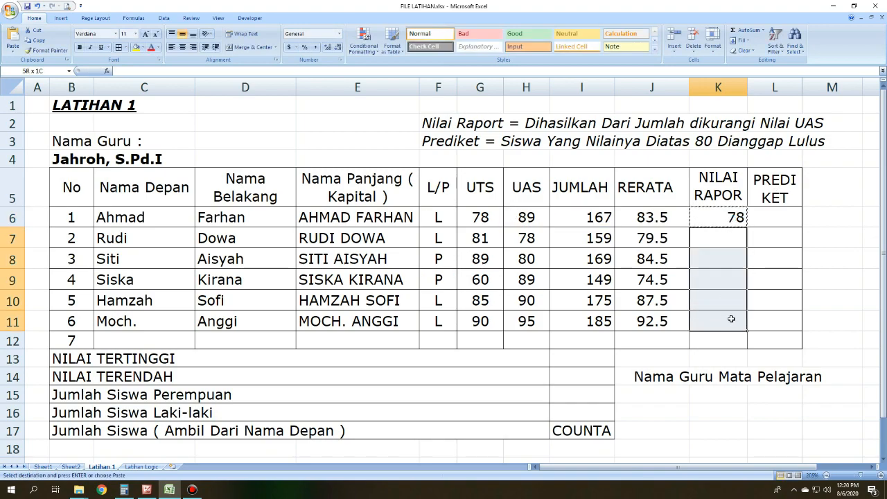
right_click(741, 239)
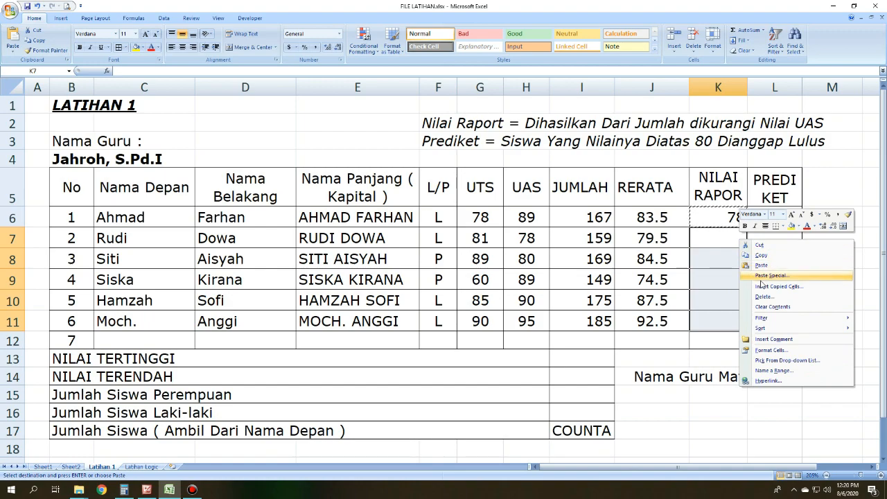
click(759, 280)
click(692, 246)
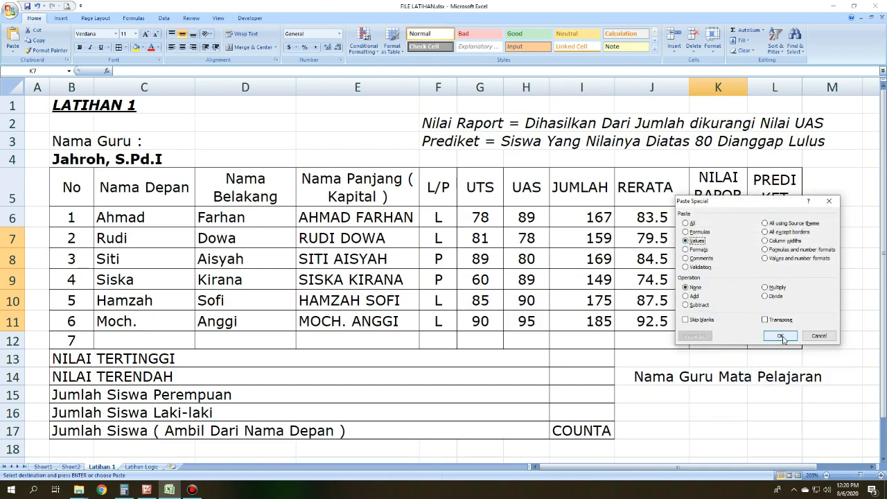
click(780, 337)
double_click(776, 237)
Step: Copy the NILAI RAPOR formula from K6 to K7:K11, pasting formulas only
click(729, 219)
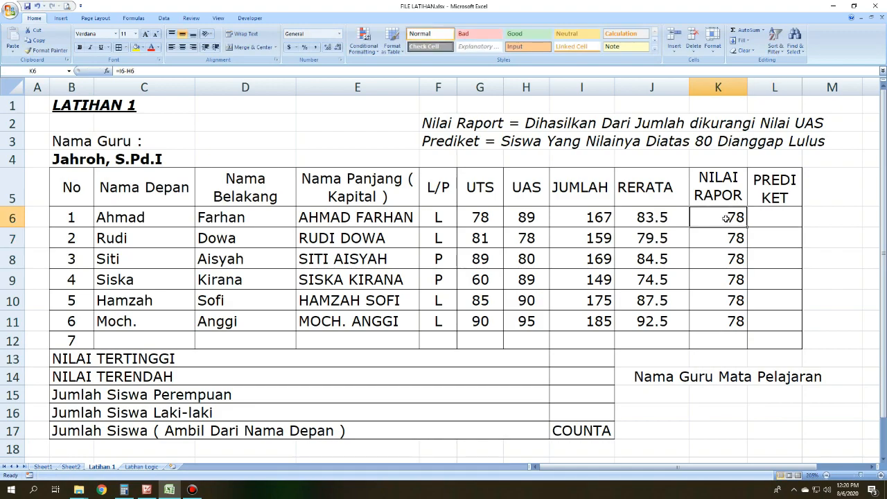
key(ctrl+c)
drag(726, 238, 732, 321)
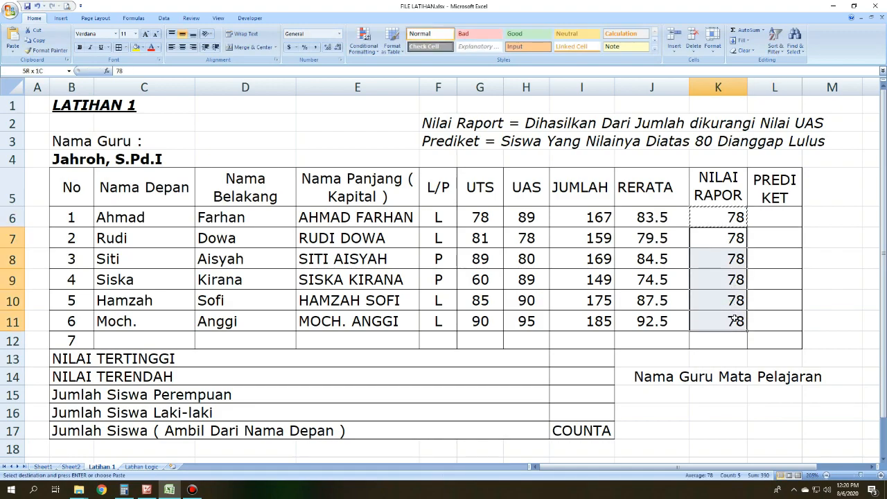
right_click(723, 244)
click(759, 279)
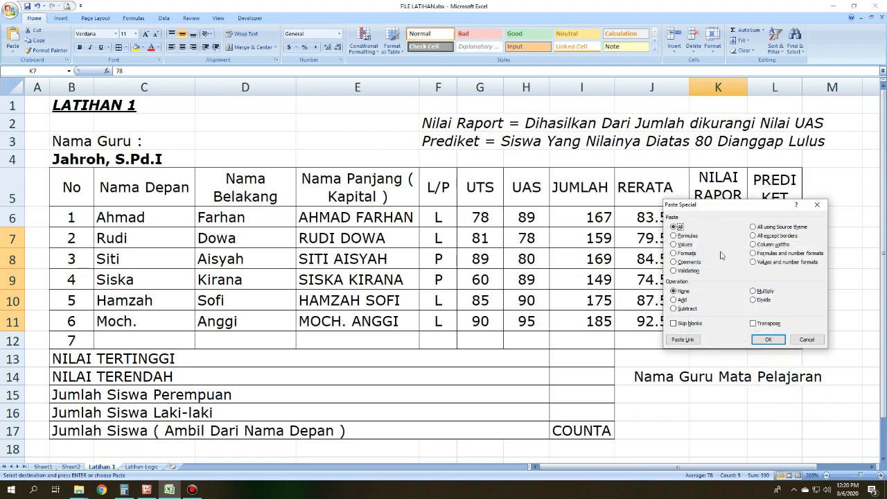
click(695, 238)
click(765, 340)
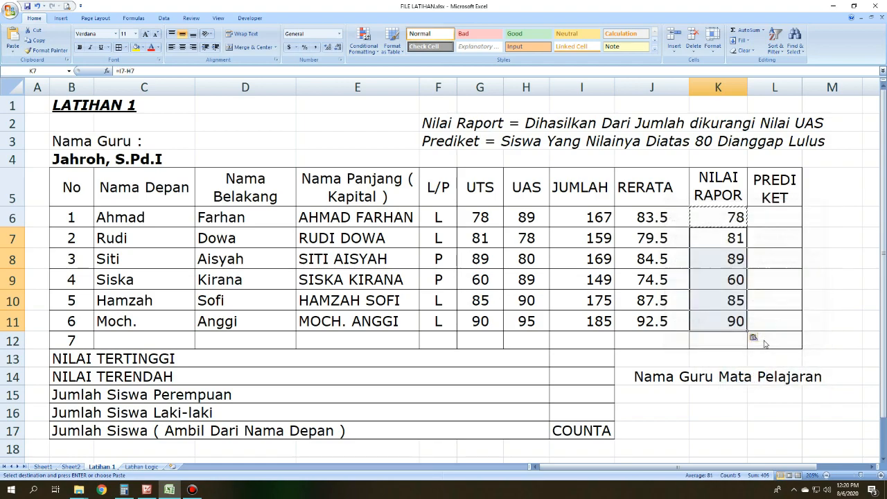
double_click(817, 238)
click(823, 214)
click(828, 188)
Step: Center the NILAI RAPOR values in K6:K11 horizontally
drag(724, 218, 735, 305)
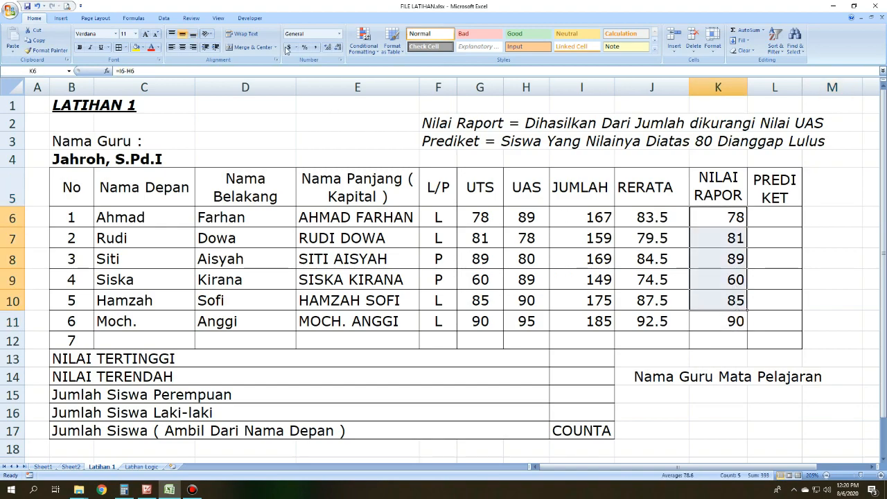
click(182, 47)
drag(714, 327, 716, 222)
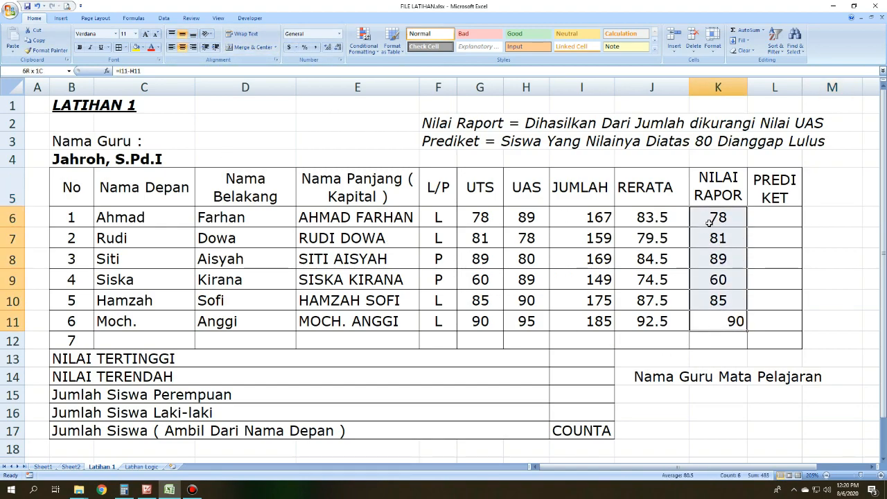
click(182, 47)
click(685, 398)
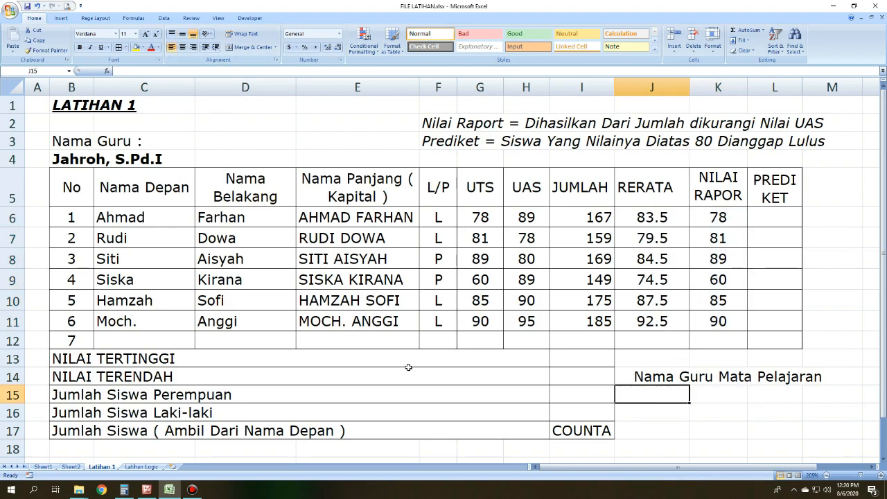
Step: Enter =MAX(I6:I11) in the NILAI TERTINGGI cell I13 to find the highest JUMLAH total
click(144, 358)
click(570, 363)
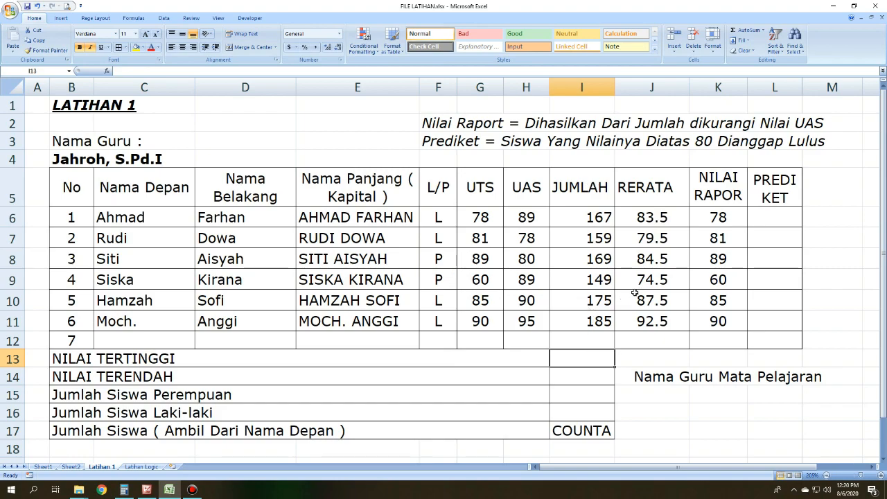
text(=)
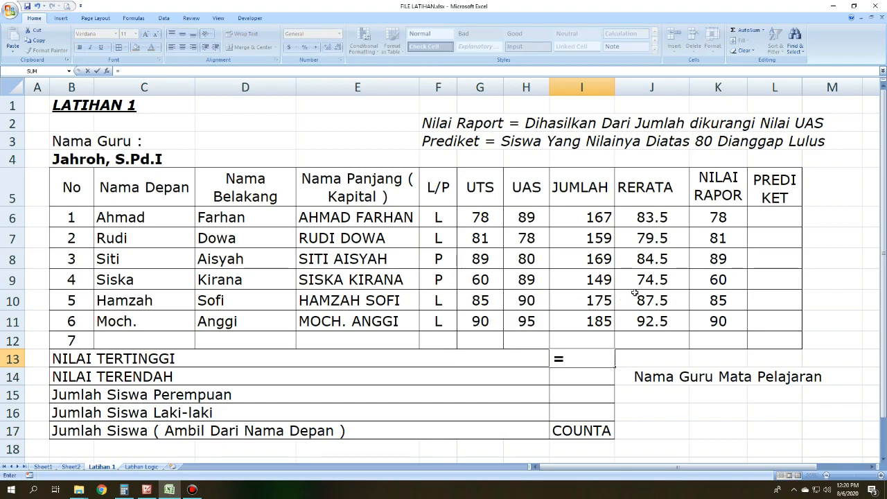
text(max()
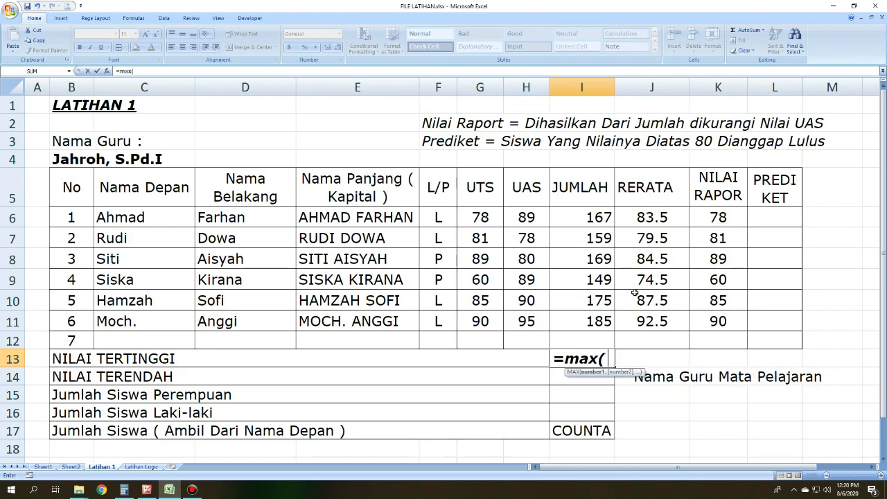
click(573, 219)
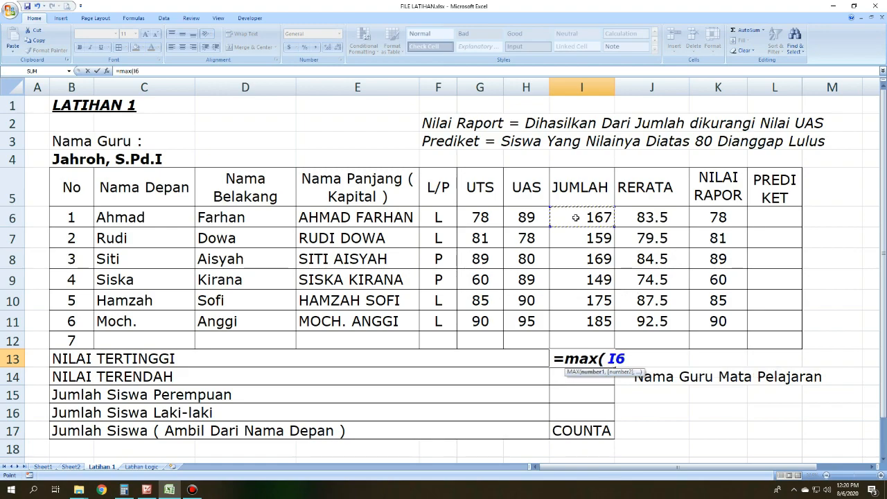
drag(576, 227, 585, 323)
text())
key(Return)
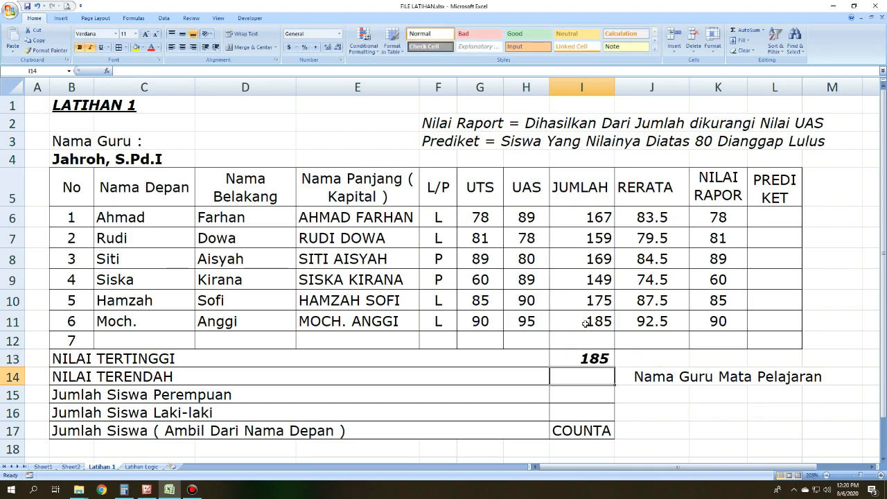
click(603, 359)
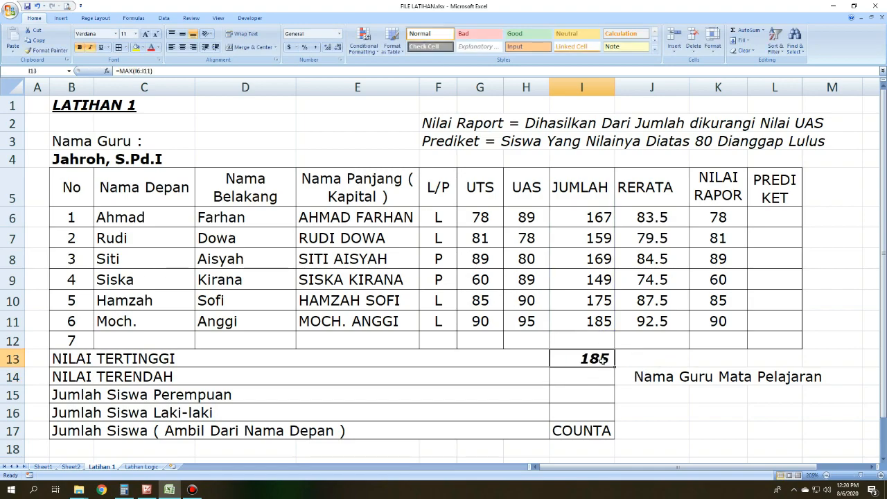
click(603, 319)
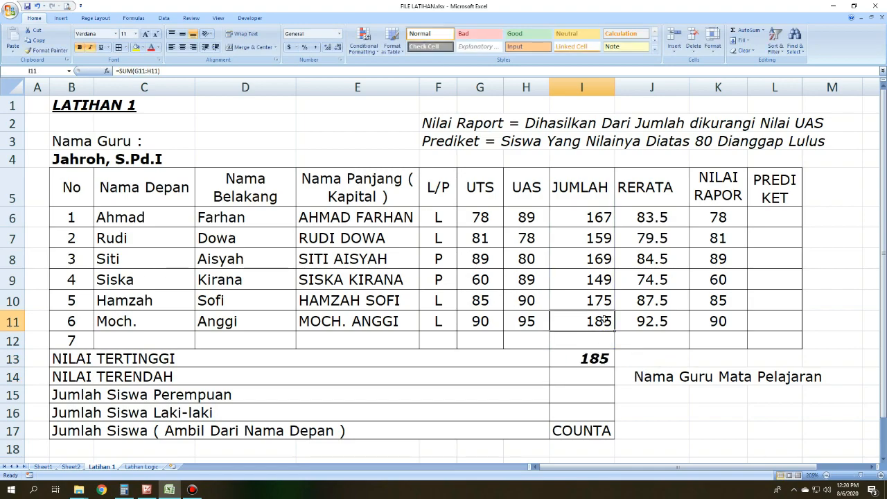
Step: Enter =MIN(I6:I11) in the NILAI TERENDAH cell I14 to find the lowest JUMLAH total
click(601, 375)
text(=)
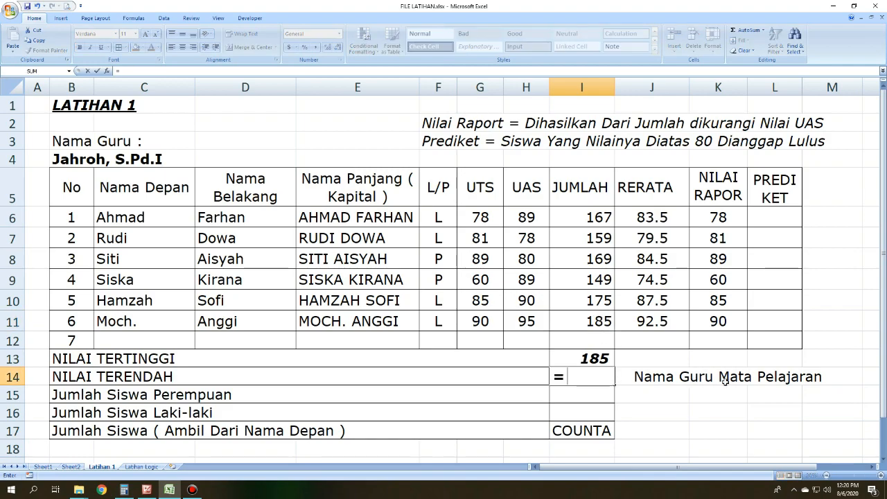
text(min)
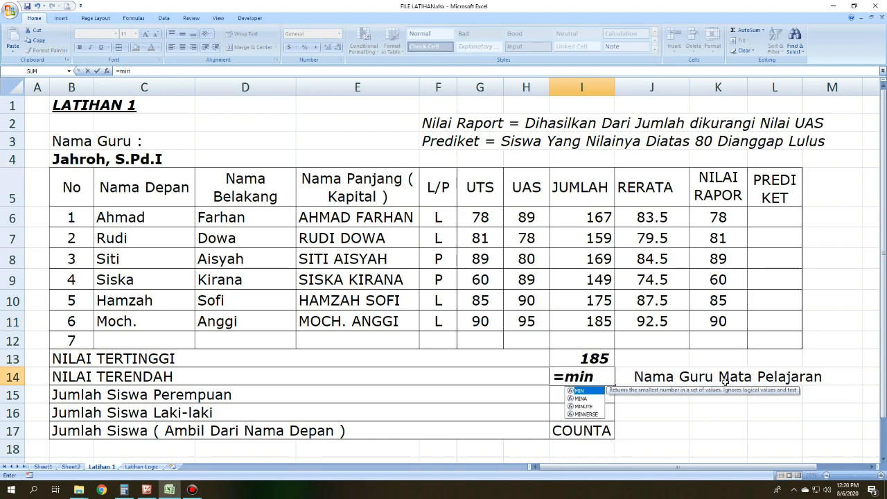
text(()
drag(595, 216, 586, 320)
text())
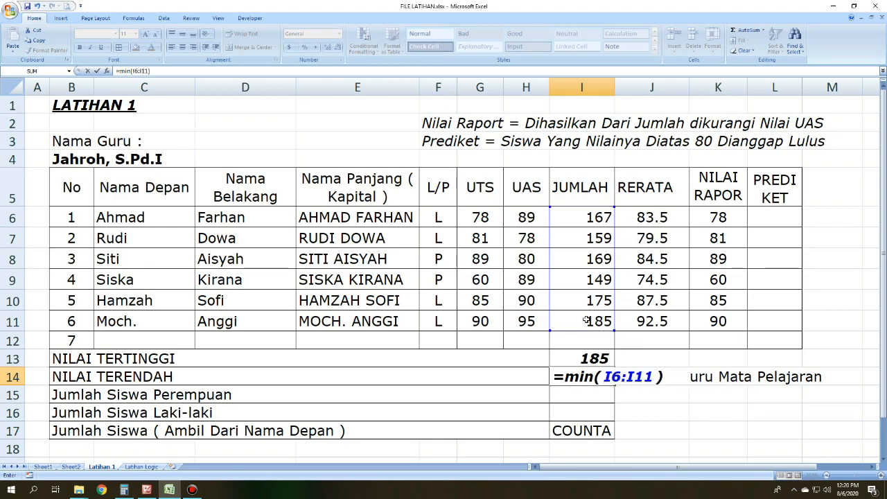
key(Return)
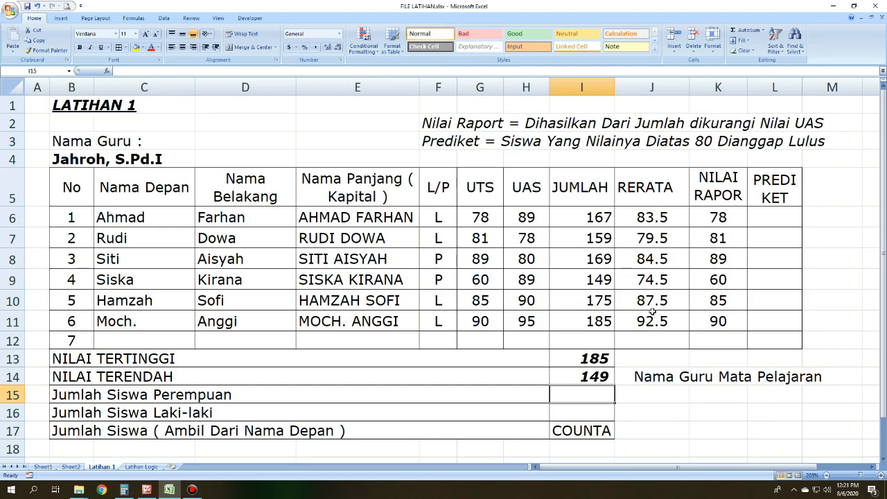
Step: Enter =COUNTIF(F6:F11,"P") in the Jumlah Siswa Perempuan cell I15 to count the female students
click(107, 400)
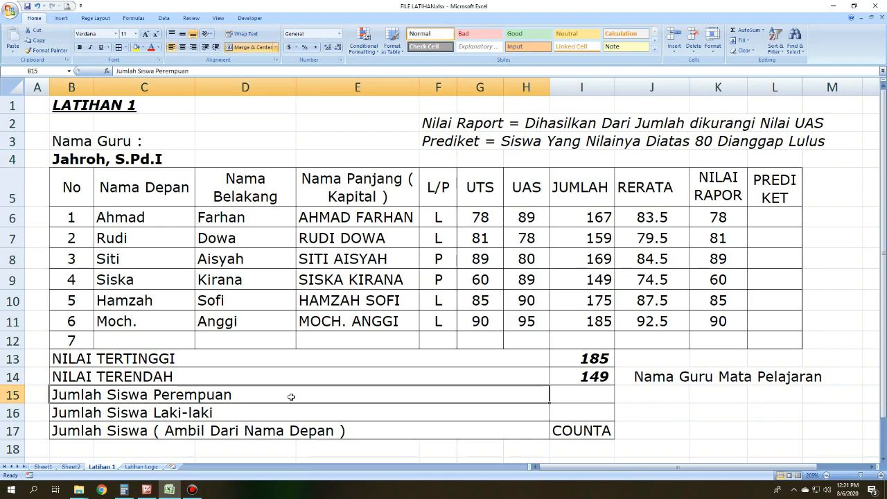
click(571, 392)
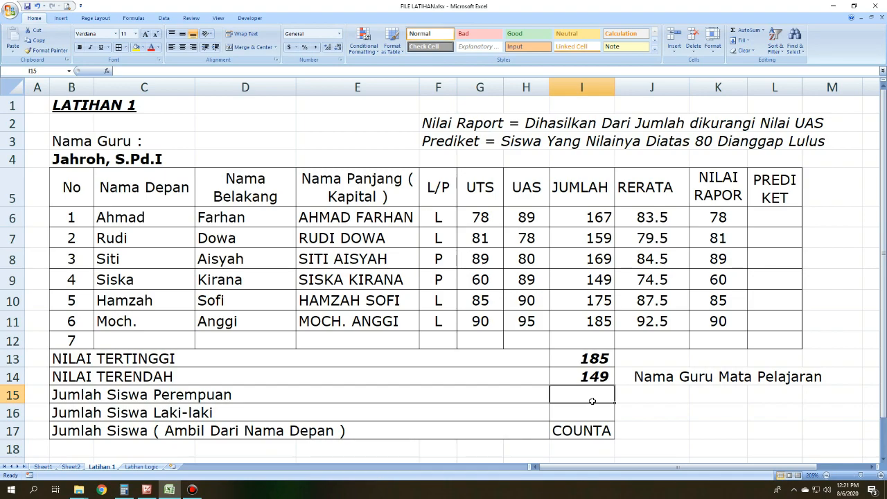
text(=counti)
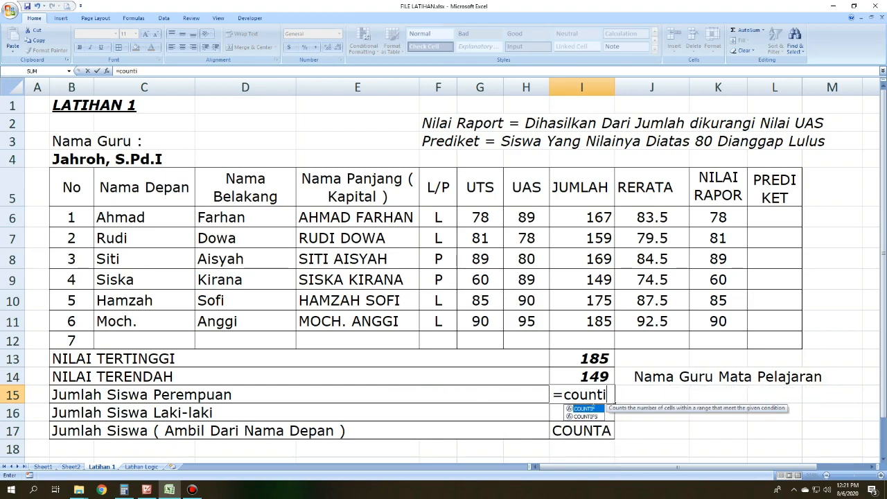
text(f()
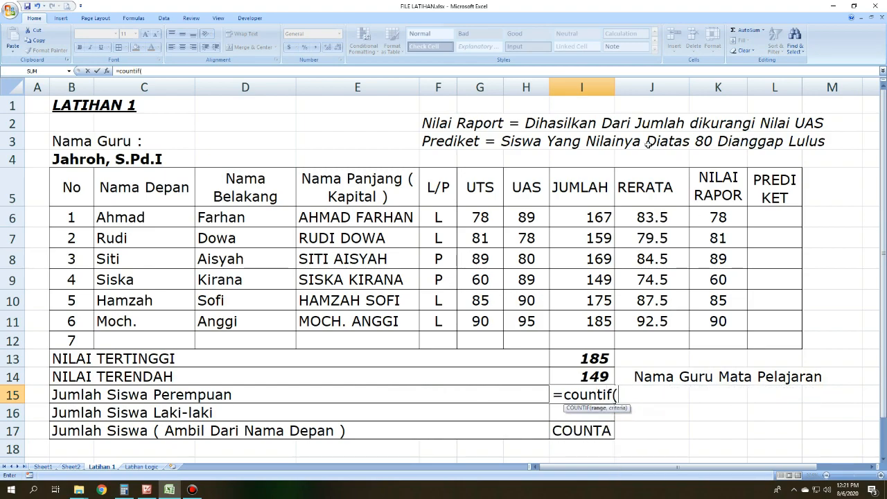
click(440, 217)
drag(441, 217, 438, 325)
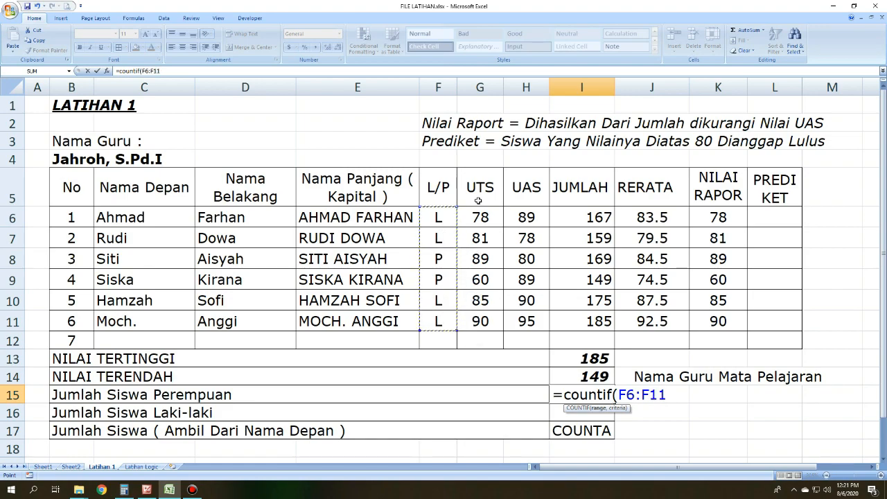
text(,"P)
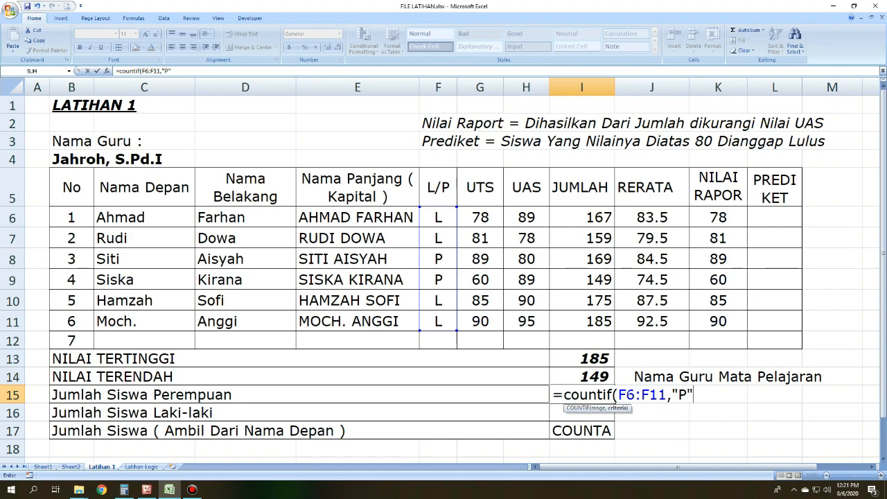
text())
key(Return)
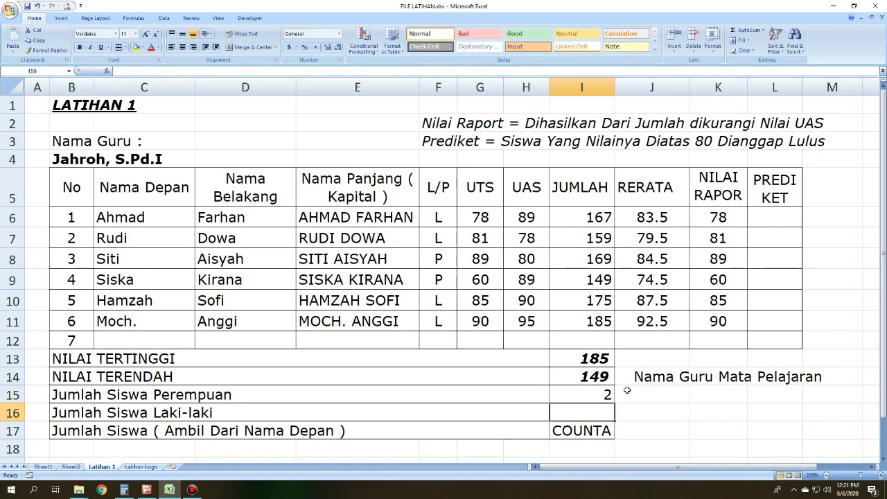
click(608, 393)
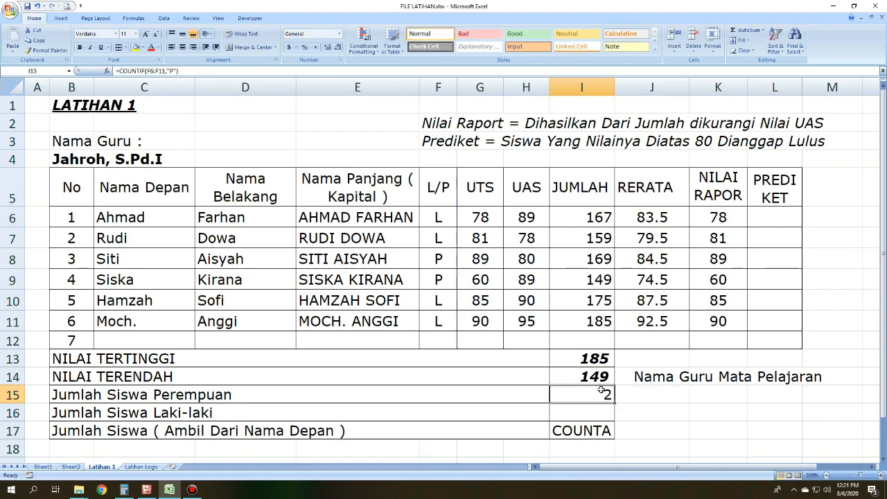
Step: Center the summary values in I13:I15 horizontally
click(182, 47)
click(594, 413)
click(592, 398)
drag(595, 359, 595, 376)
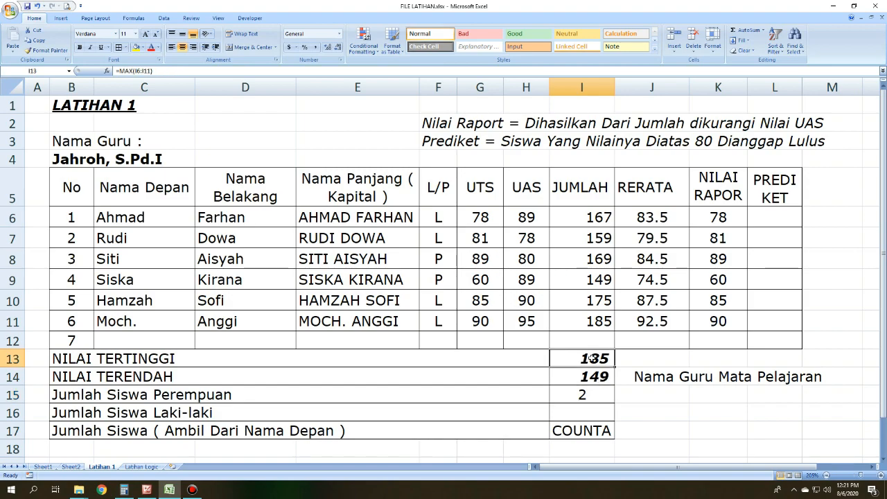
click(182, 48)
Step: Enter =COUNTIF(F6:F11,"L") in the Jumlah Siswa Laki-laki cell I16 to count the male students, and center the result
double_click(595, 413)
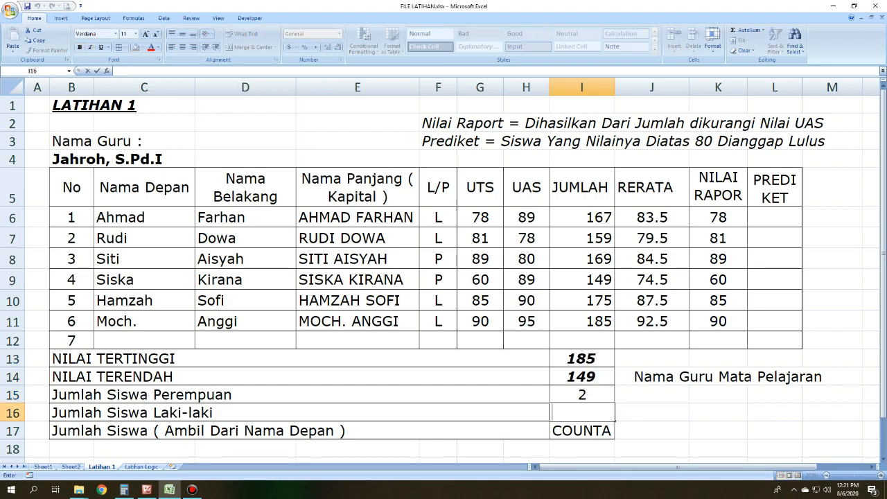
text(=count)
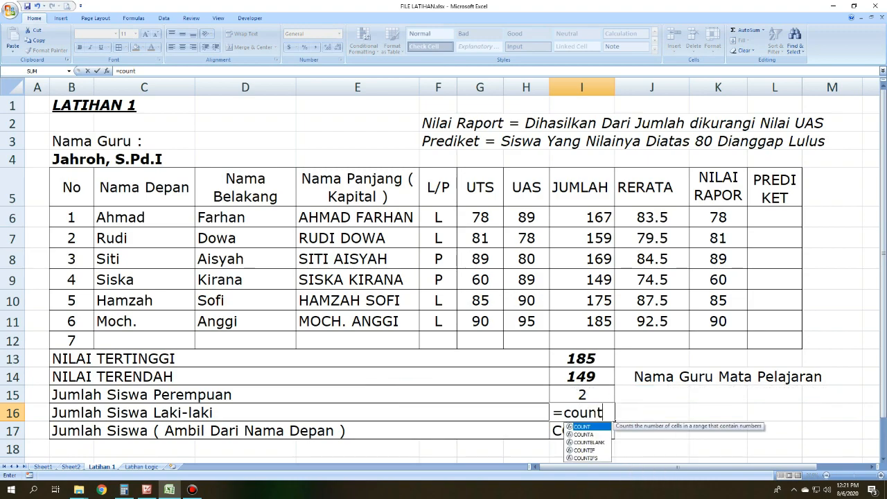
text(if()
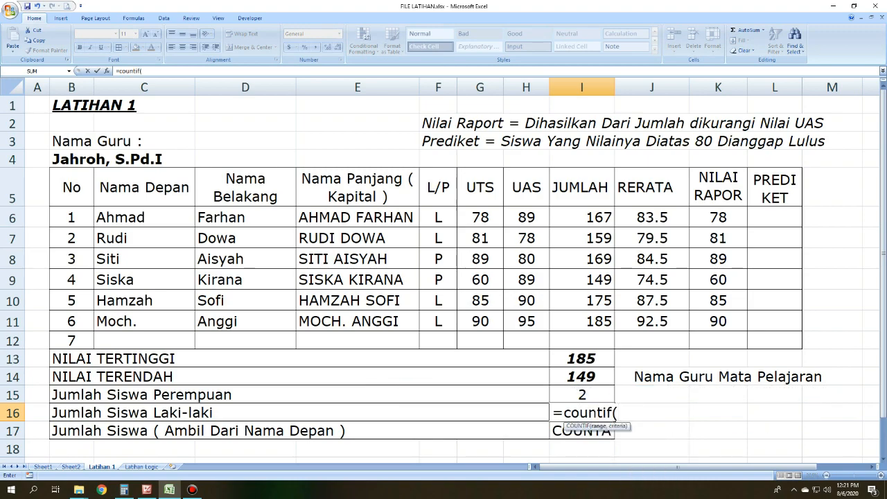
drag(446, 213, 448, 318)
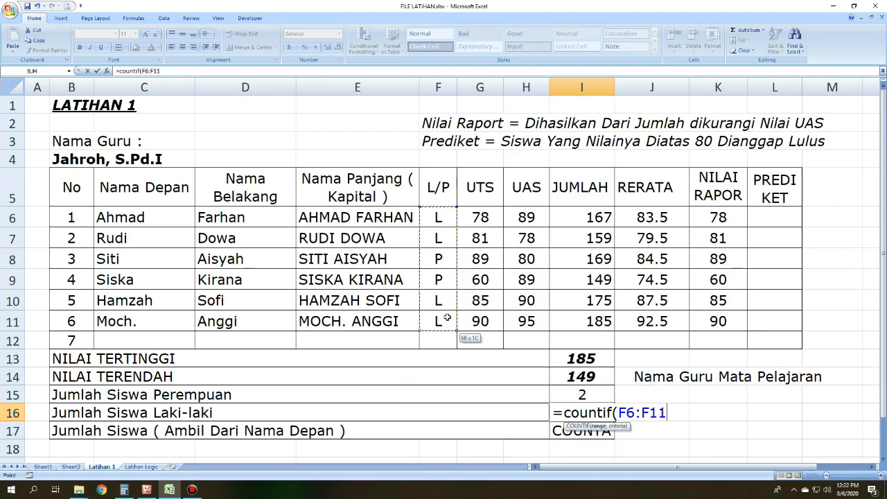
text(,")
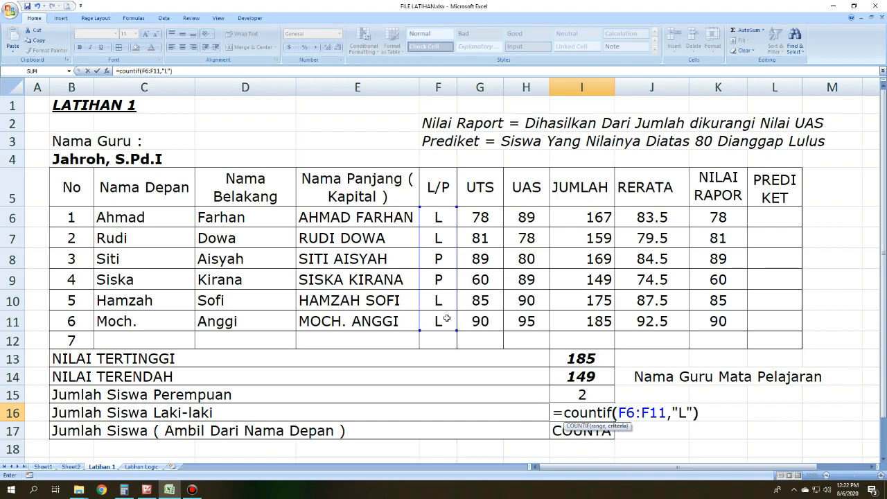
text(L"))
key(Return)
click(598, 413)
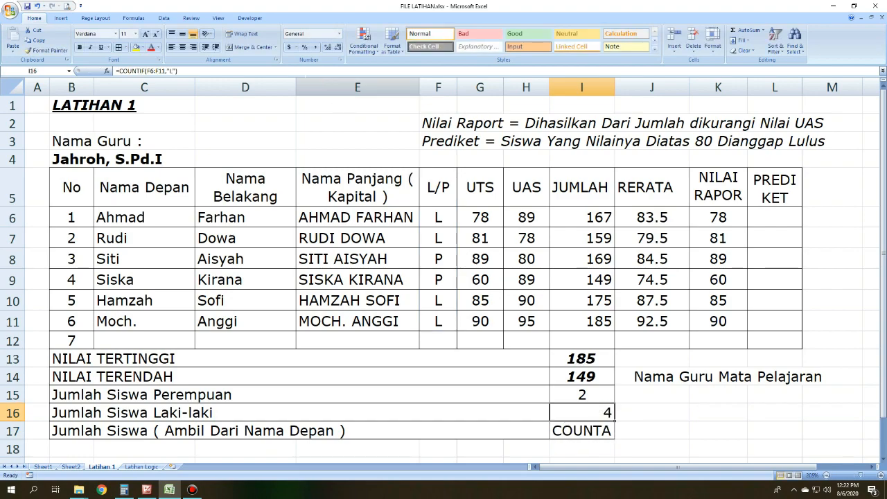
Step: Replace the placeholder in the Jumlah Siswa cell I17 with =COUNTA(C6:C12) to count the Nama Depan entries, and center the result
click(271, 431)
click(297, 458)
click(300, 430)
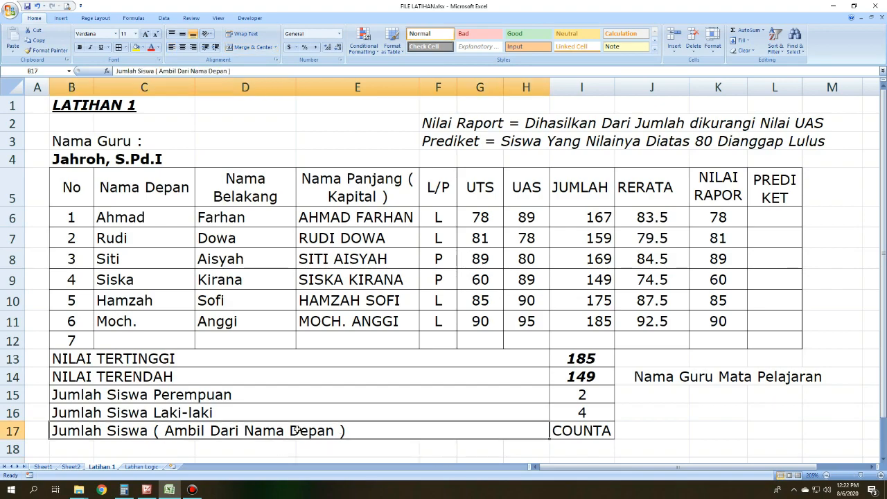
key(Right)
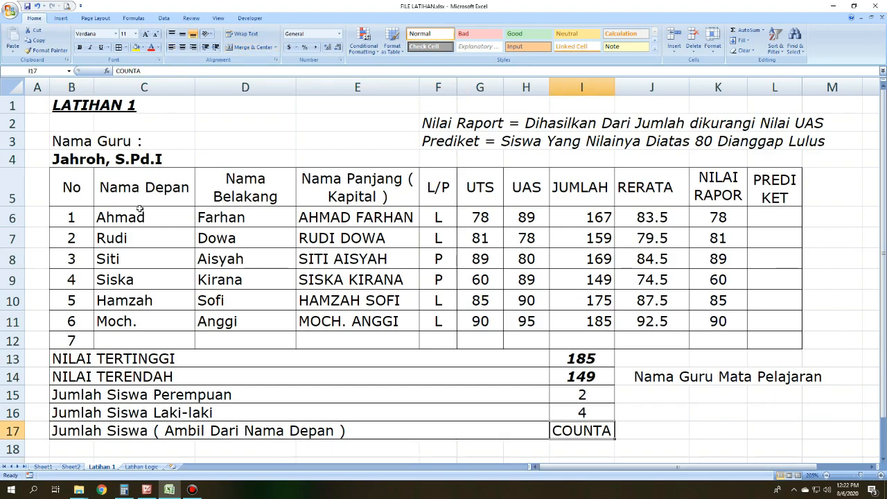
drag(151, 217, 163, 336)
click(599, 430)
text(=)
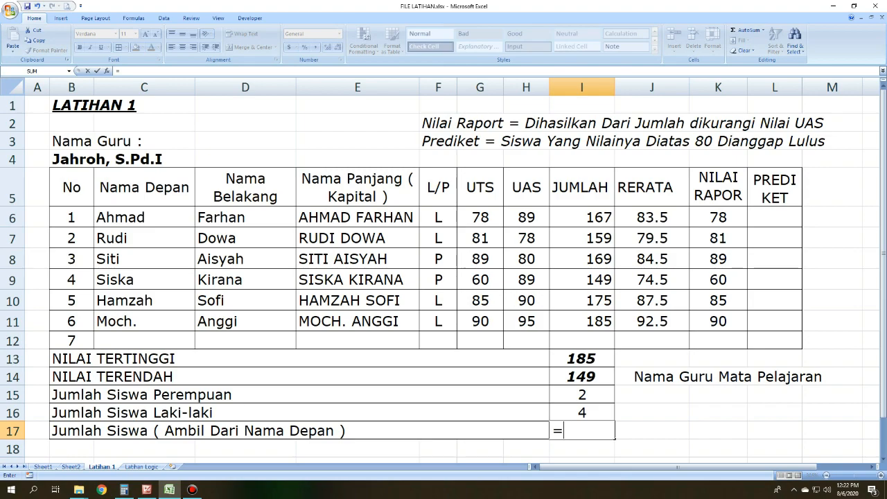
text(caounta)
key(BackSpace)
key(BackSpace)
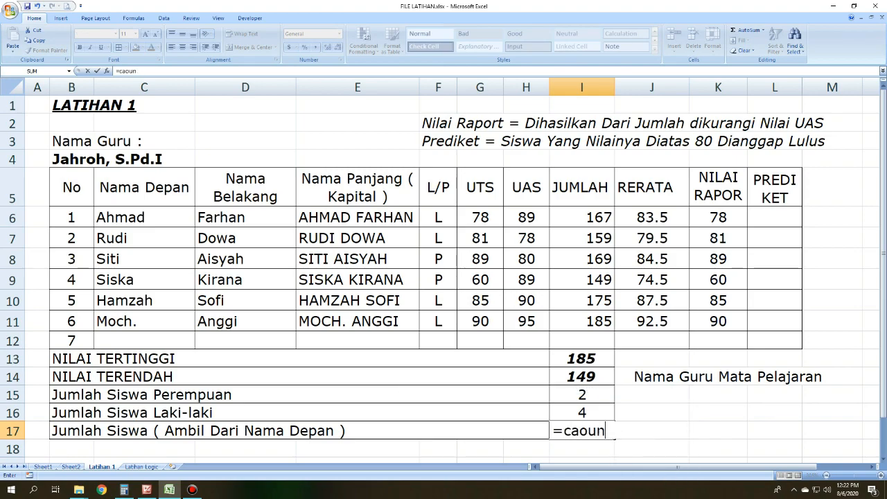
key(BackSpace)
key(BackSpace)
key(BackSpace)
key(BackSpace)
text(ounta)
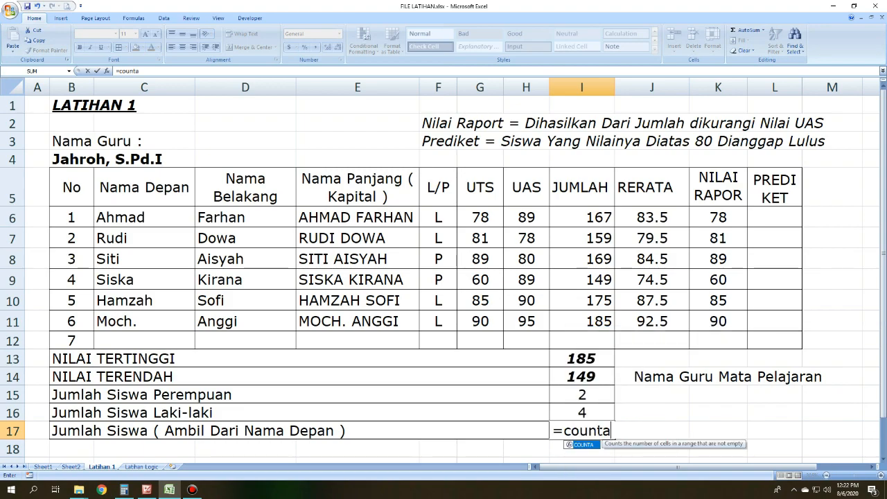
text(()
drag(169, 221, 143, 339)
text())
key(Return)
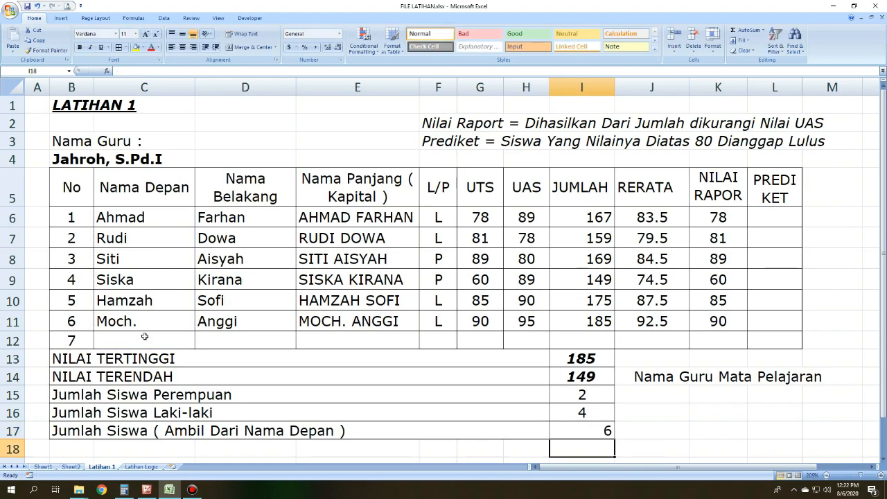
click(605, 429)
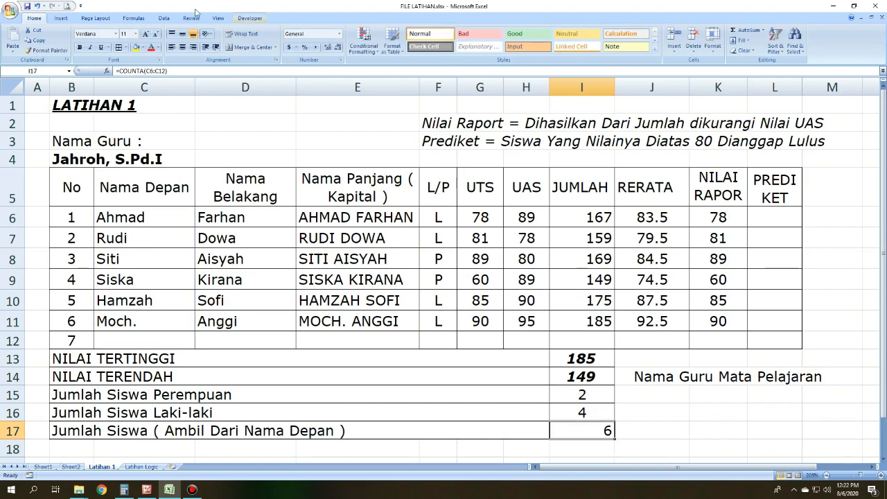
click(664, 416)
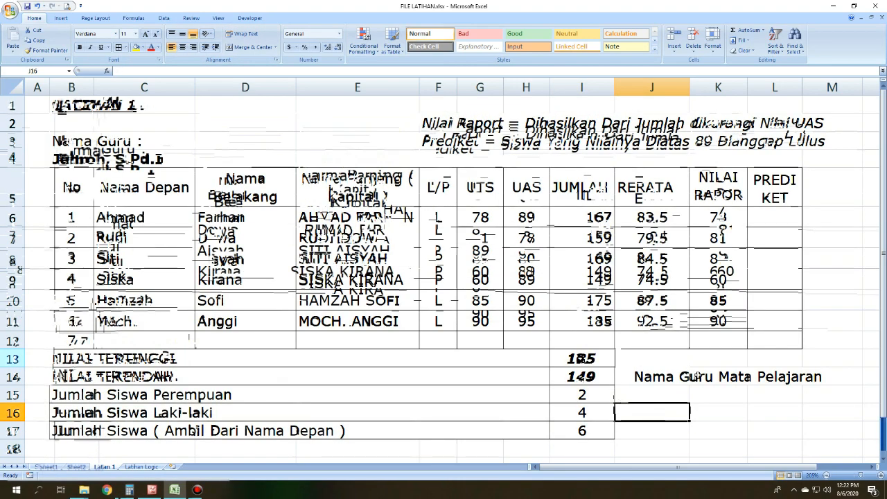
Step: Examine the empty PREDIKET column and the note in F3 that states the passing rule for it
click(696, 395)
click(761, 215)
click(767, 200)
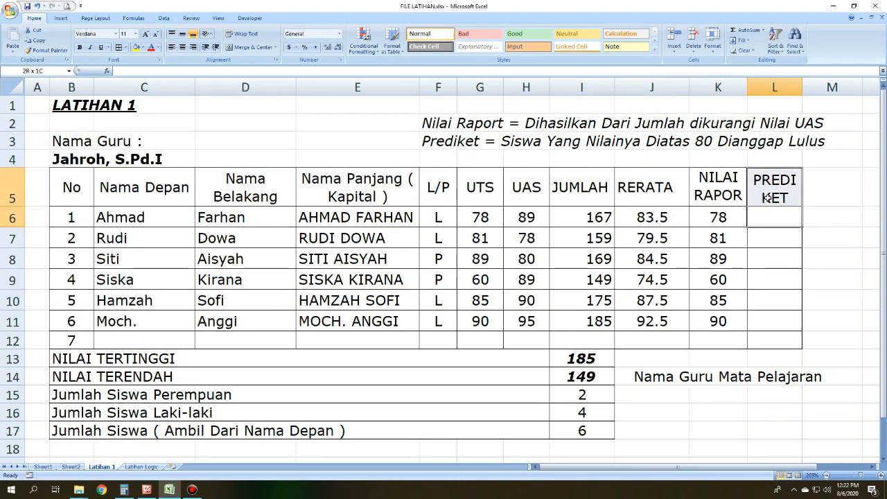
click(436, 124)
click(443, 142)
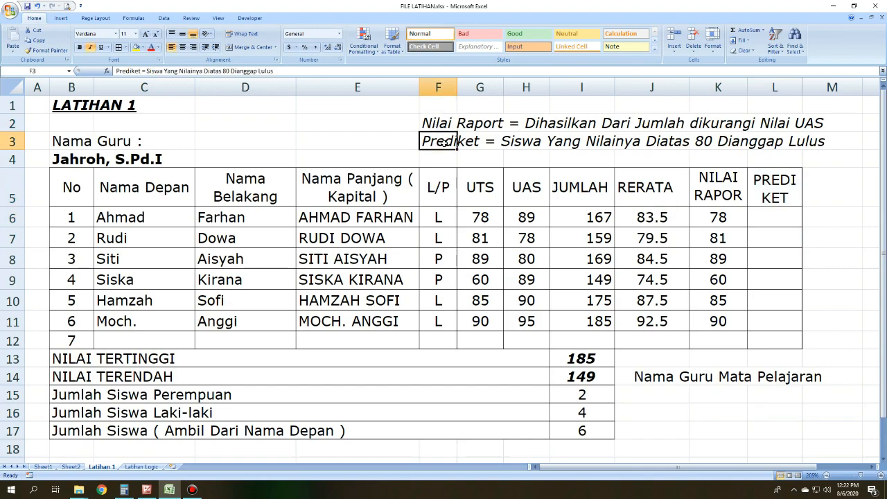
click(508, 141)
drag(526, 142, 811, 138)
click(783, 217)
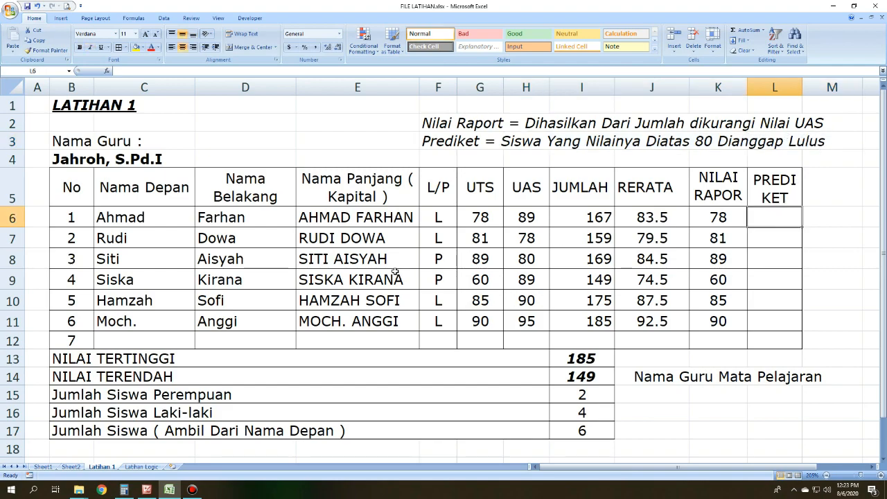
click(435, 143)
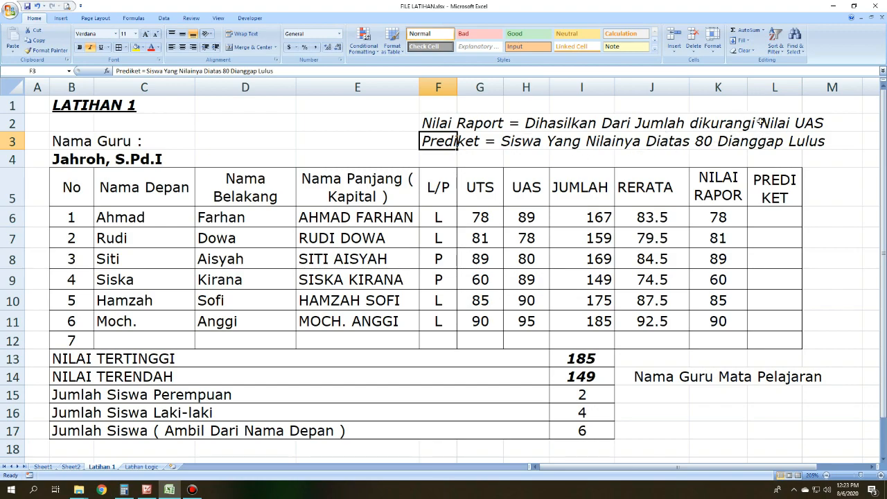
Step: Enter =IF(K6>80,"Lulus","gagal") in the PREDIKET cell L6 to grade the first student
click(790, 219)
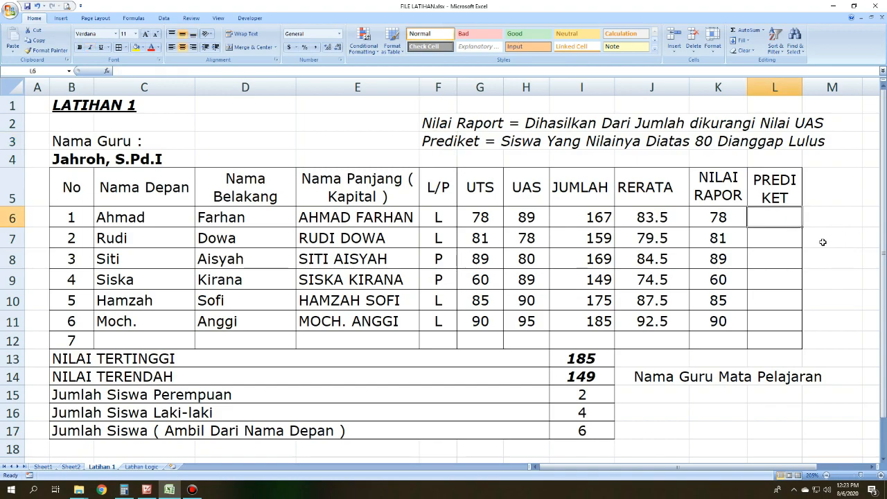
text(=if()
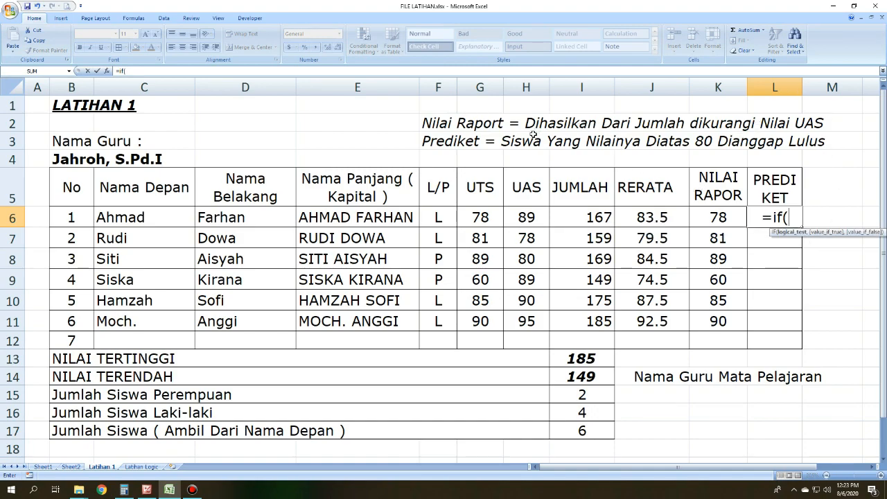
click(720, 217)
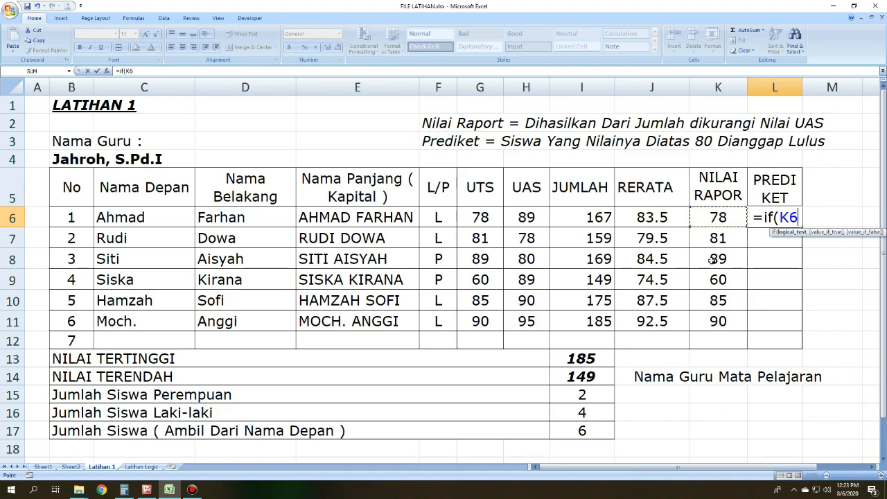
text(>)
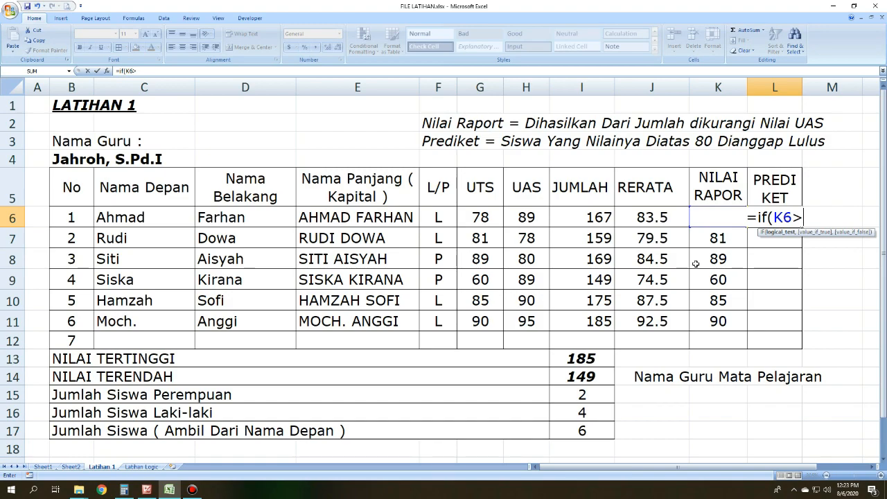
text(80-)
key(BackSpace)
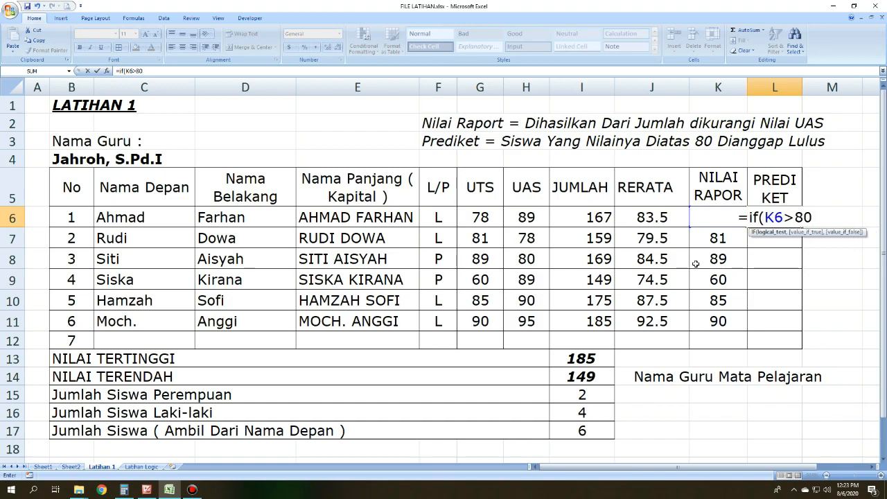
text(,"Lulus",)
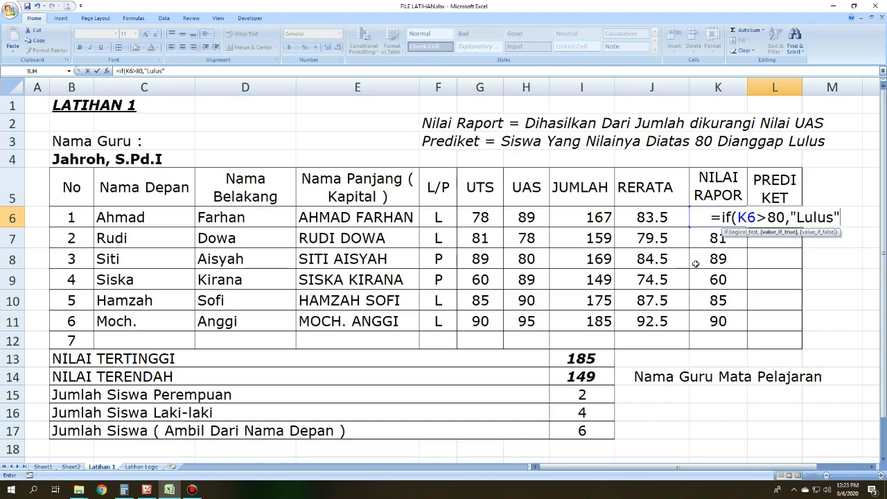
text(")
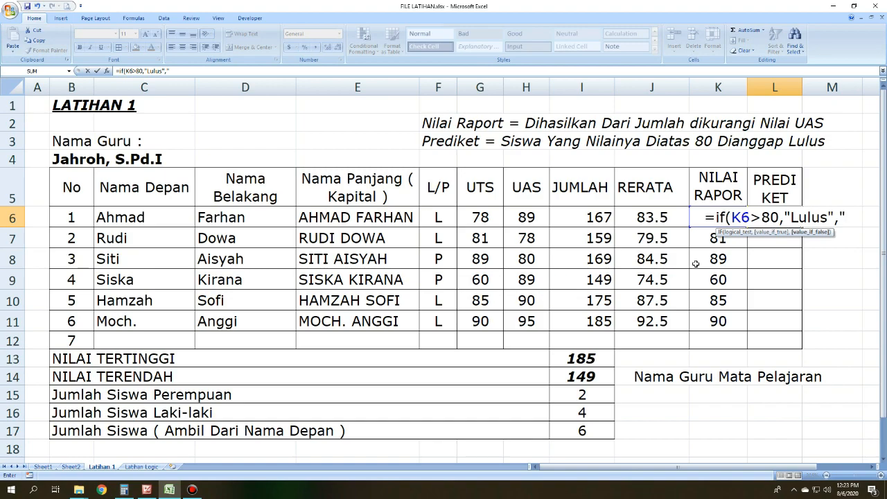
text(e)
key(BackSpace)
text(gagal"))
key(Return)
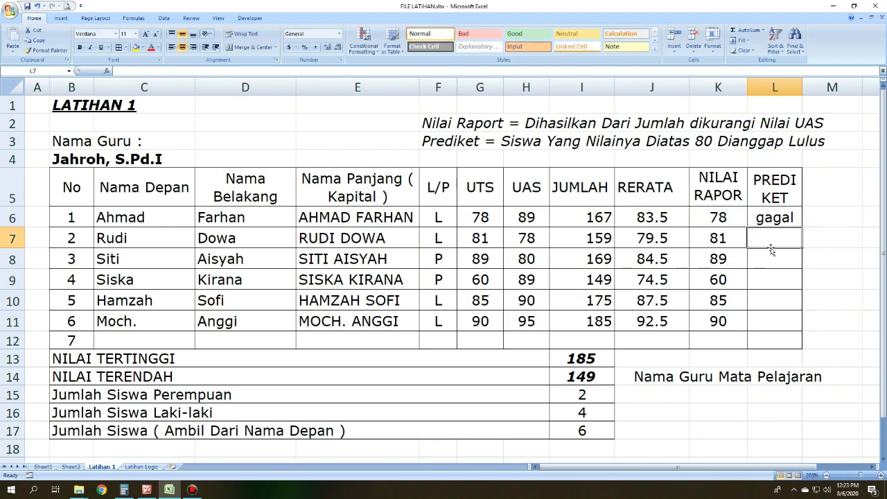
click(791, 218)
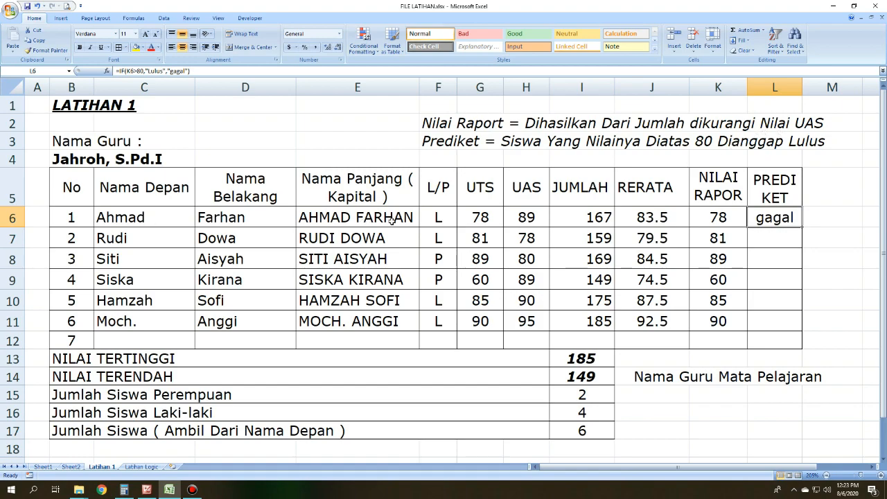
click(724, 218)
Step: Copy the PREDIKET formula from L6 and paste it into L7:L11 as formulas only
click(769, 218)
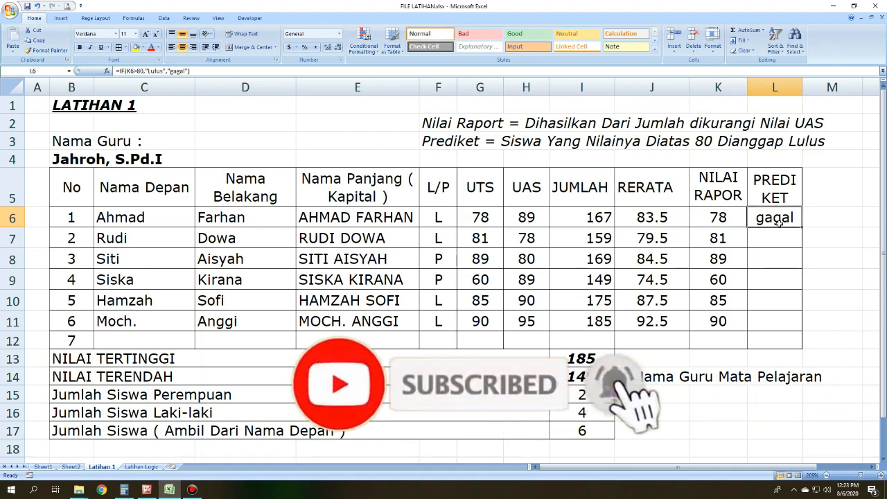
key(ctrl+c)
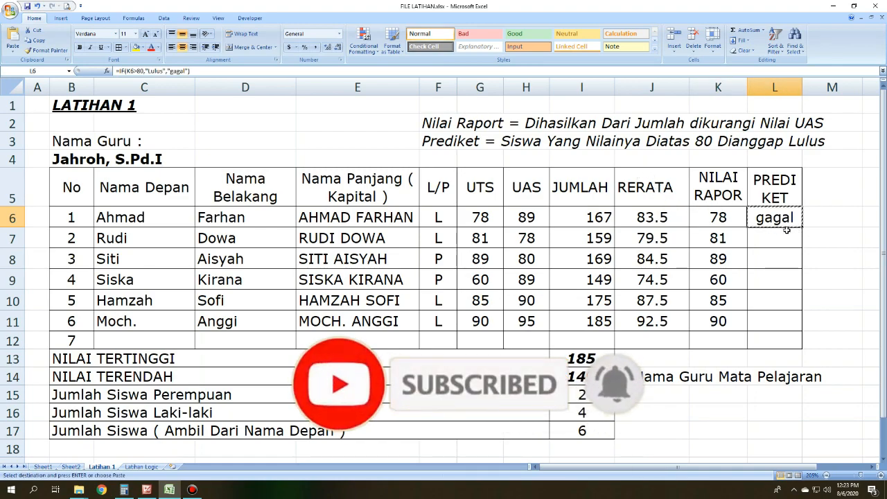
drag(792, 234, 799, 325)
right_click(778, 231)
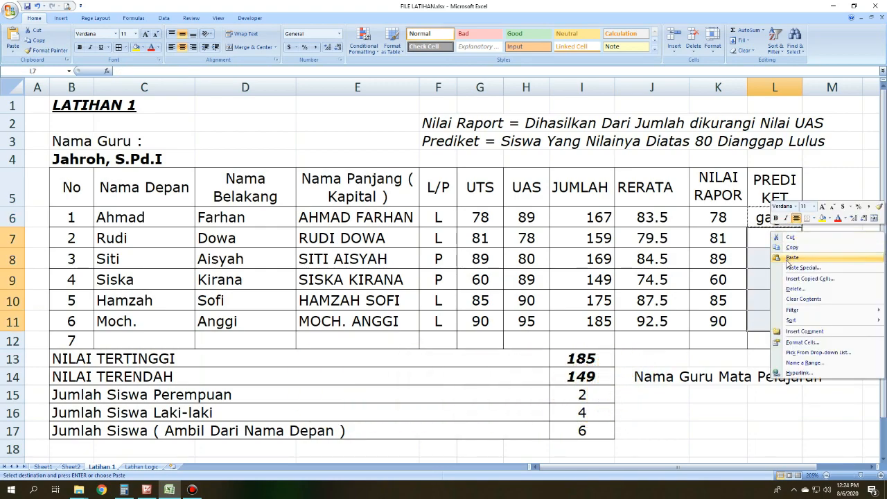
click(790, 269)
click(727, 222)
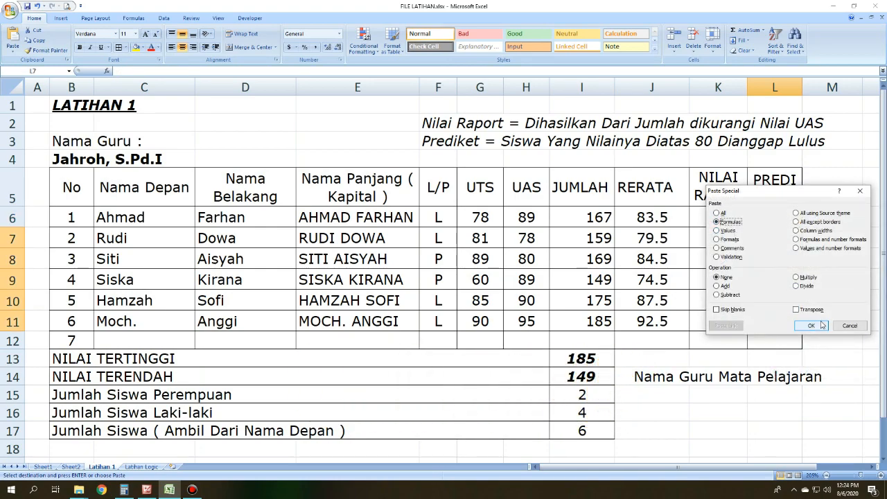
click(811, 326)
click(825, 104)
click(826, 237)
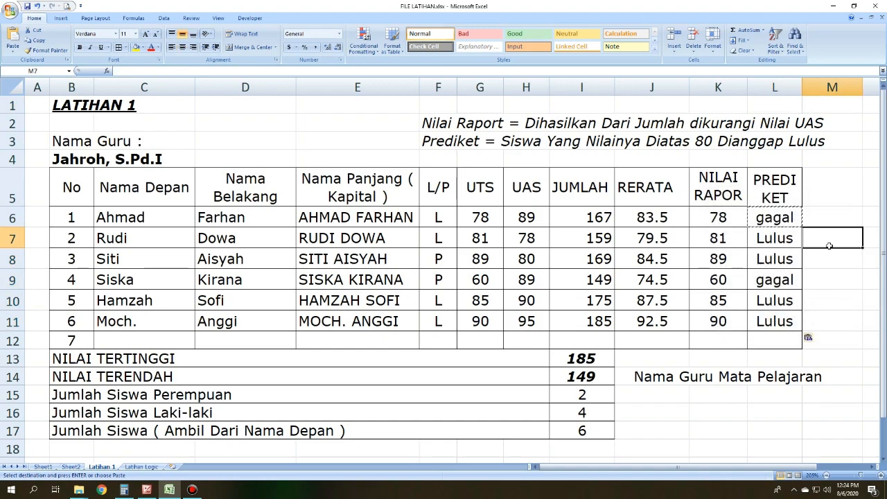
double_click(816, 198)
click(824, 214)
Step: Check the PREDIKET results against the NILAI RAPOR values and look over the completed exercise table
click(793, 243)
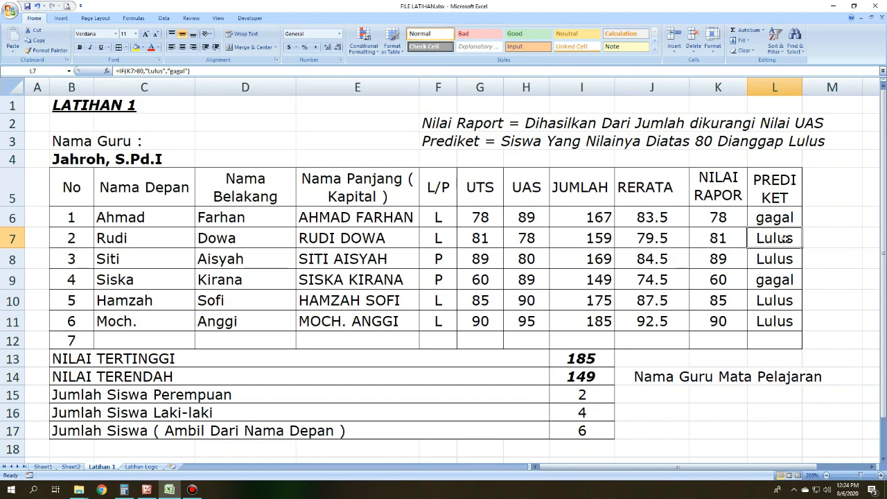
key(Right)
click(722, 243)
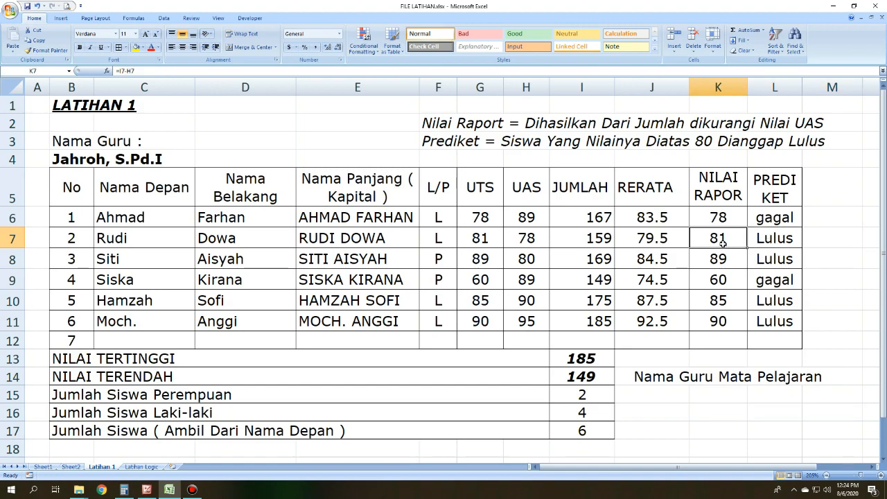
click(778, 236)
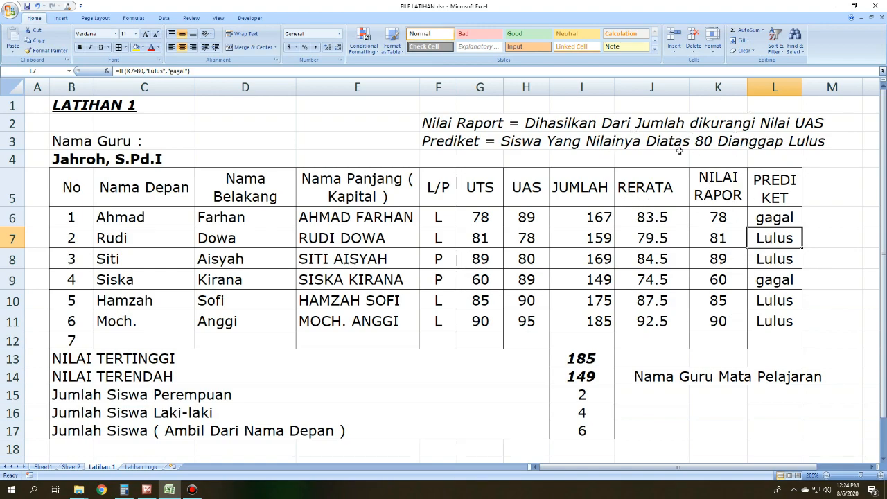
click(776, 298)
scroll(498, 267, down, 1)
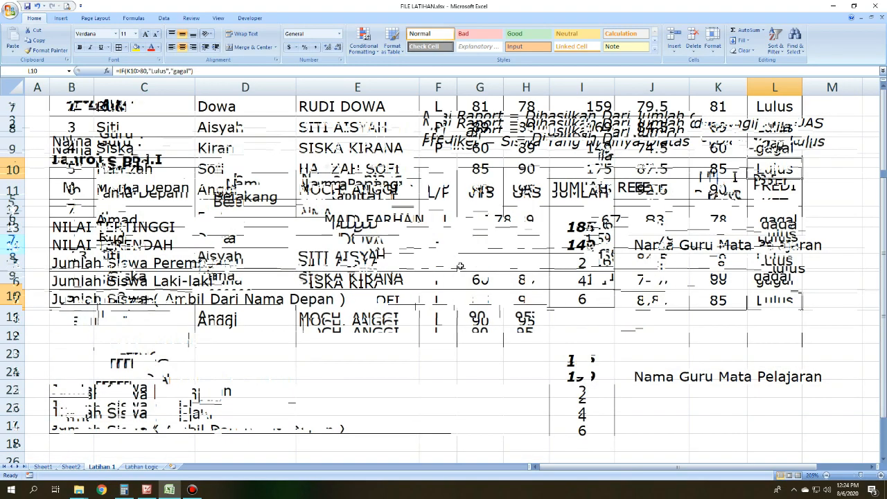
scroll(498, 267, up, 1)
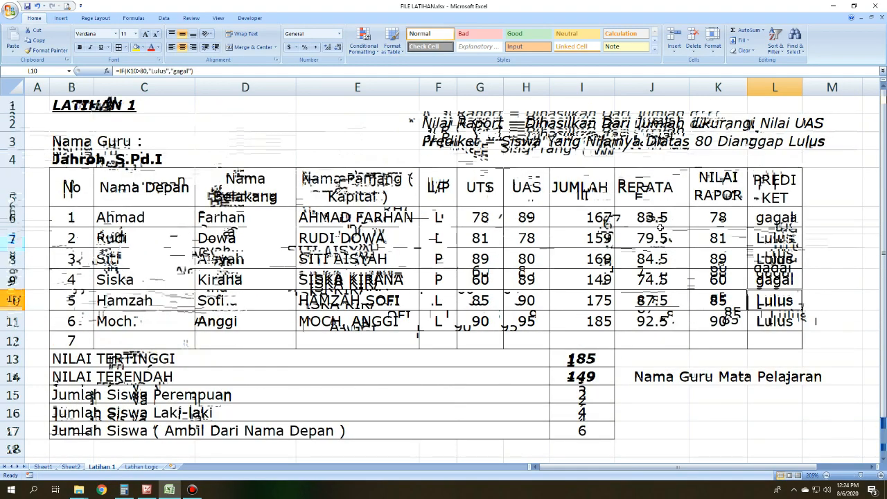
click(707, 423)
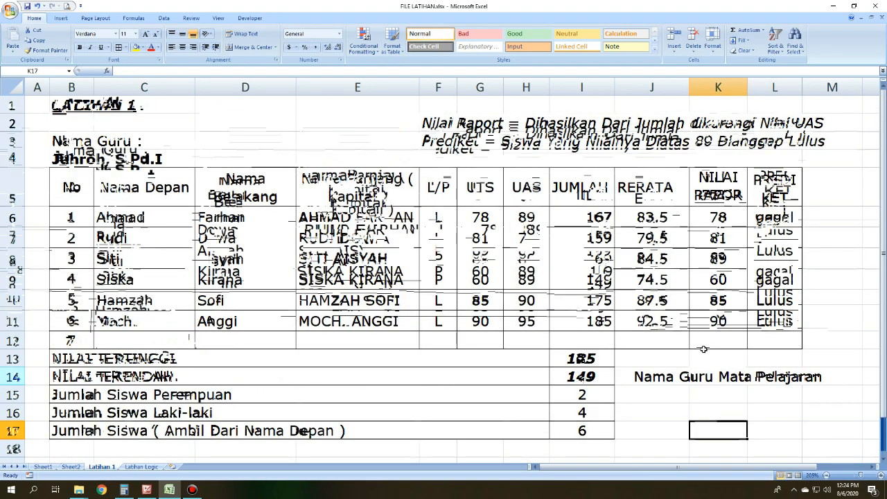
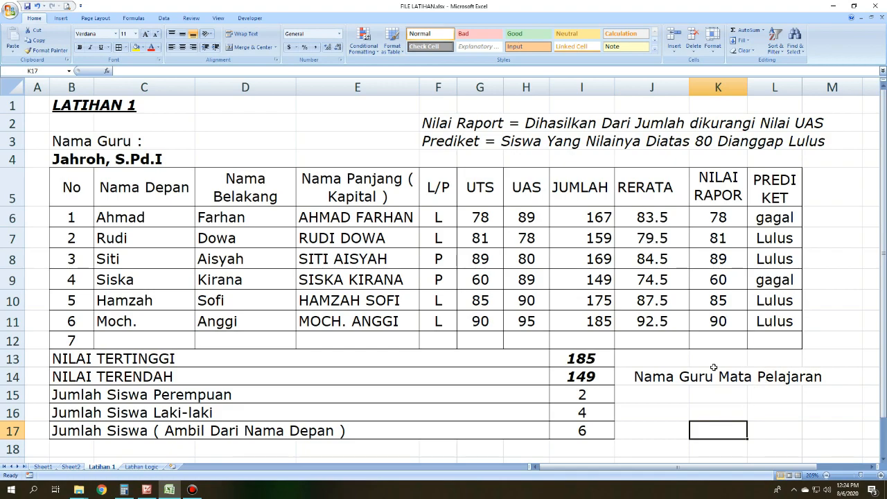
Step: Link K17, below the Nama Guru Mata Pelajaran label, to the teacher's name in B4 with the formula =B4
click(679, 378)
click(698, 375)
click(712, 431)
click(73, 162)
click(63, 147)
click(78, 159)
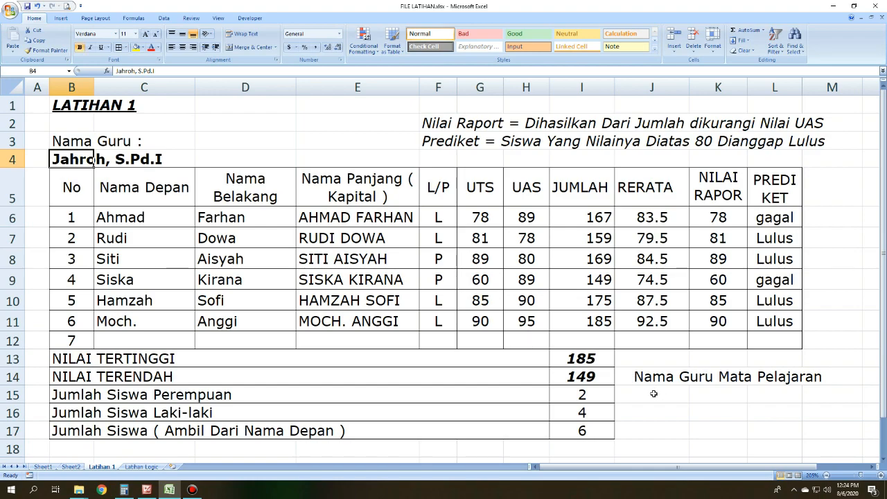
click(710, 433)
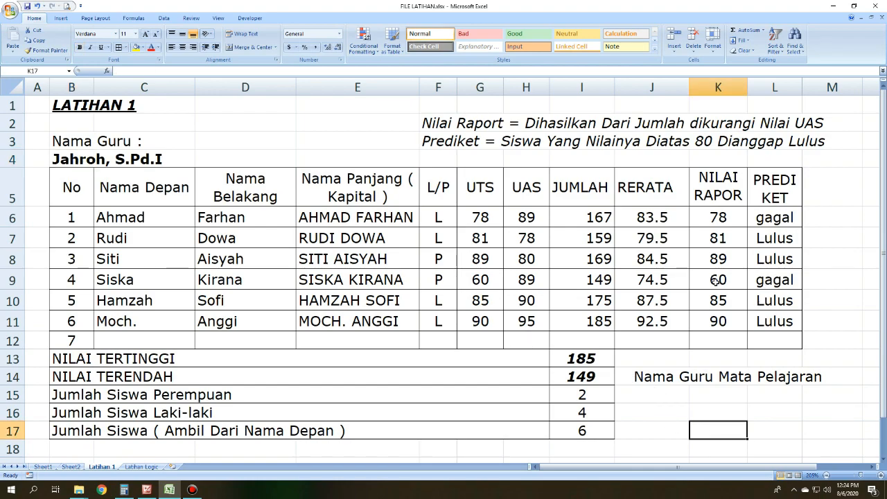
text(=)
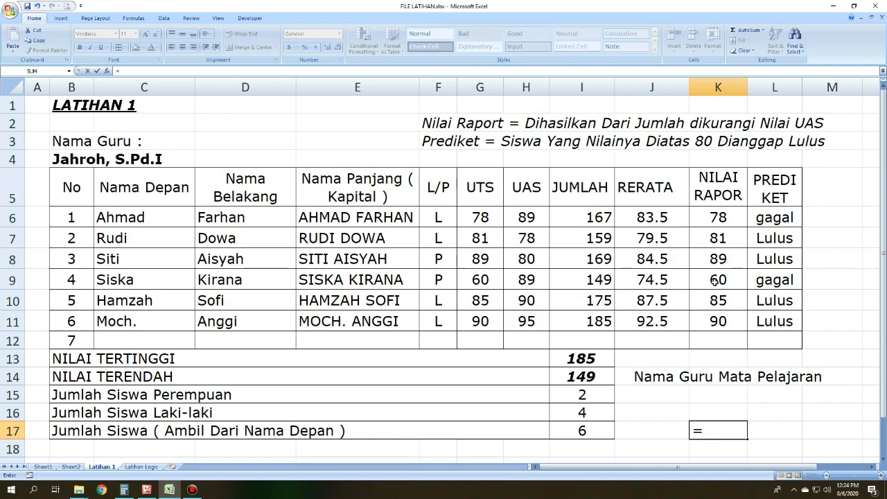
click(81, 159)
key(Return)
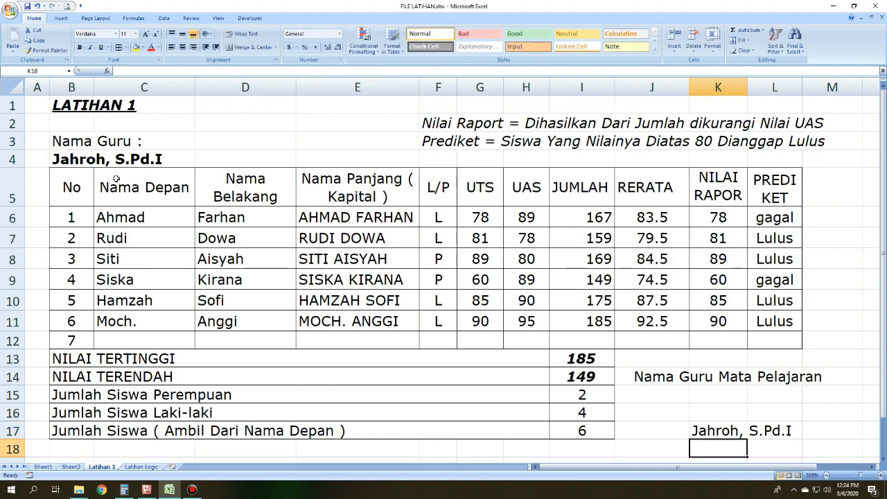
click(743, 433)
mouse_move(745, 433)
mouse_down()
mouse_move(729, 407)
mouse_move(729, 430)
mouse_up()
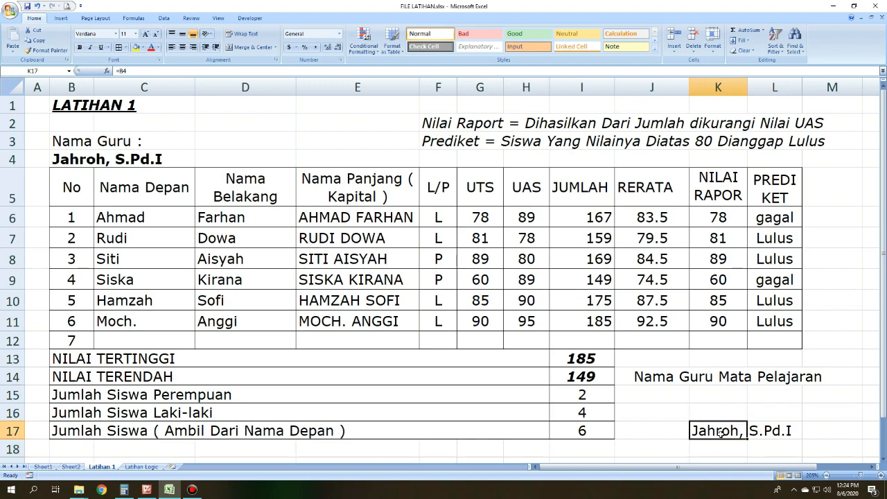
Step: Replace the teacher's name in B4 with a different name and check the linked cell K17
click(70, 159)
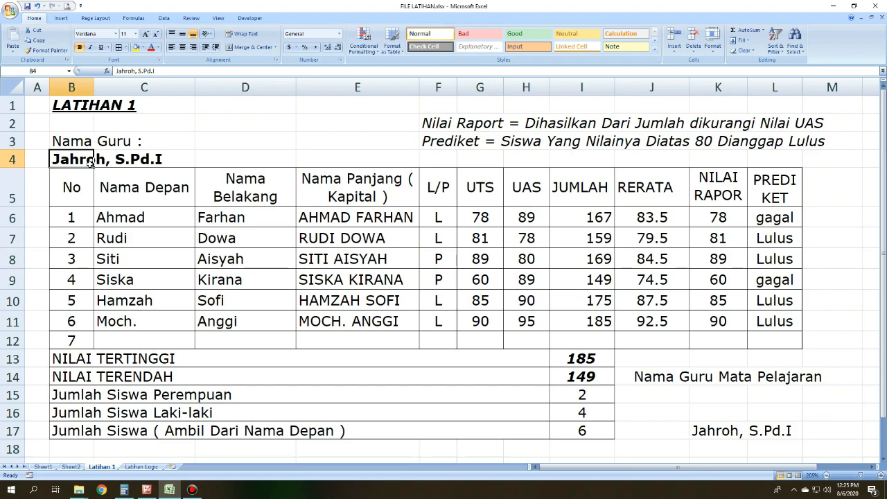
text(Kakng)
key(BackSpace)
key(BackSpace)
text(a)
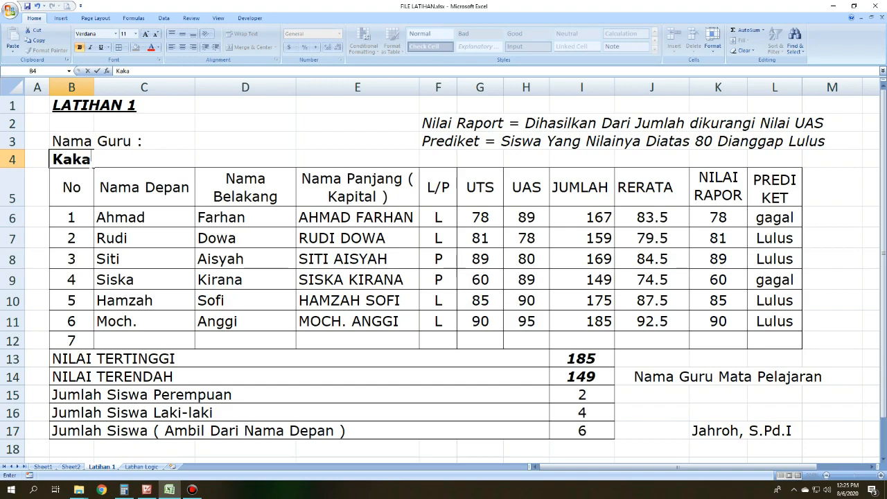
text(NG)
key(Return)
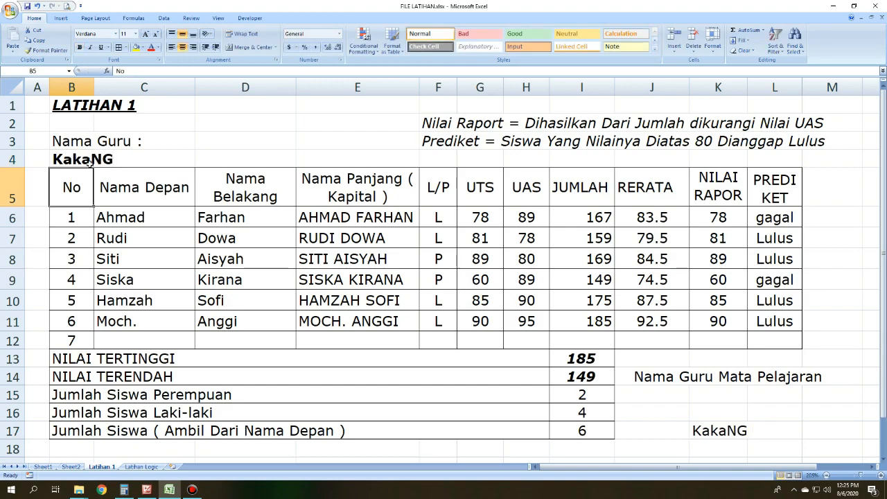
drag(733, 443, 721, 434)
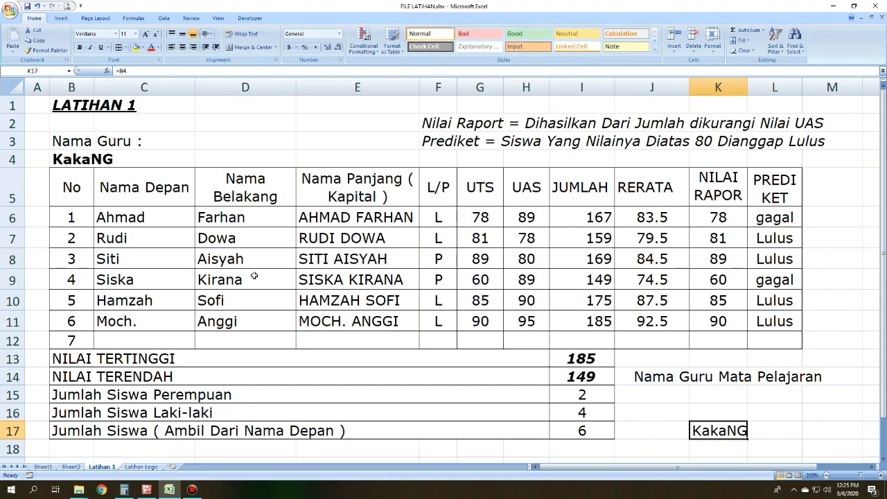
Step: Enter MAKAN in cell F10 of Sheet1 and return to the Latihan 1 sheet
click(260, 431)
click(502, 366)
click(454, 293)
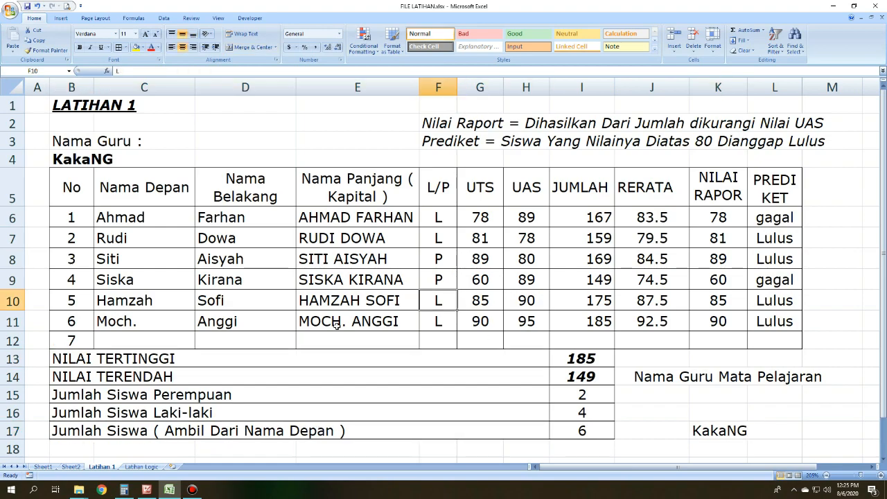
click(43, 466)
click(177, 174)
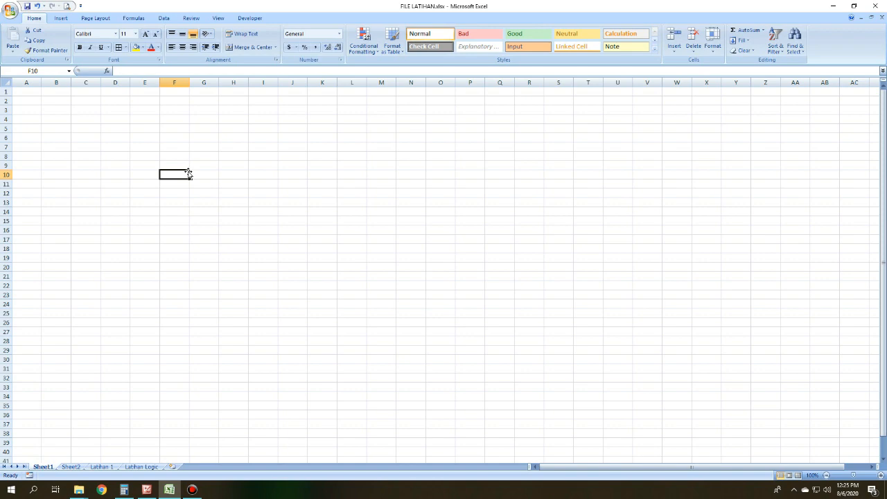
text(MAKAN)
key(Return)
click(186, 174)
click(138, 466)
click(101, 466)
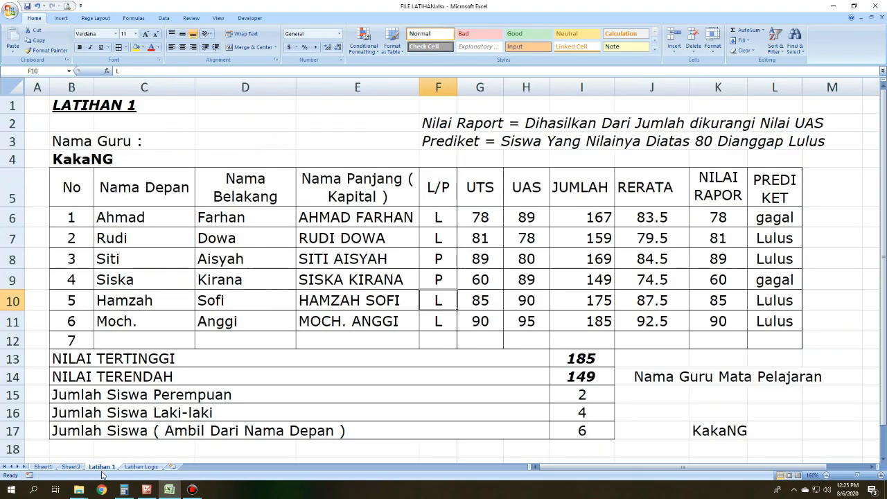
Step: Replace the formula in K17 of Latihan 1 with a cross-sheet reference, =Sheet1!F10
scroll(784, 430, down, 1)
click(705, 377)
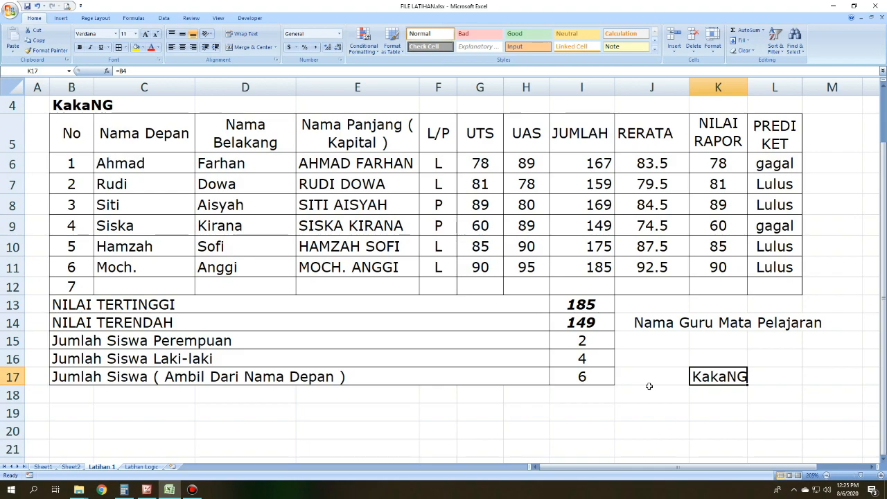
text(=)
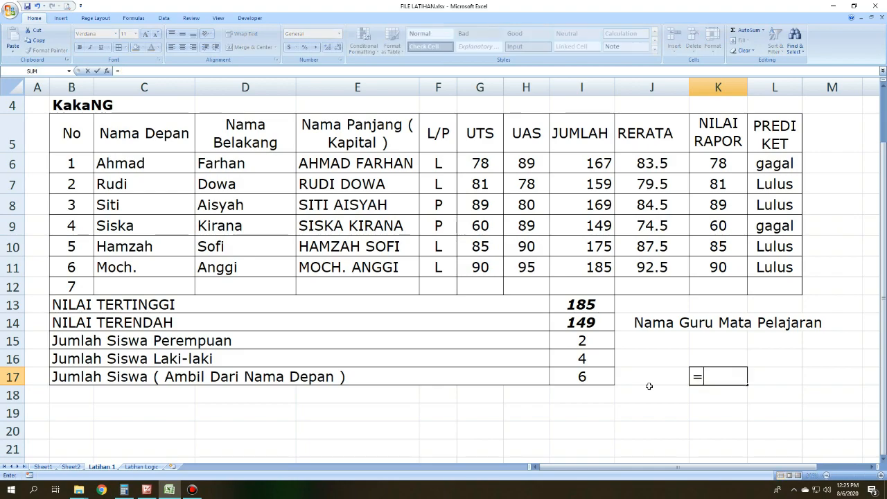
click(45, 468)
click(172, 175)
key(Return)
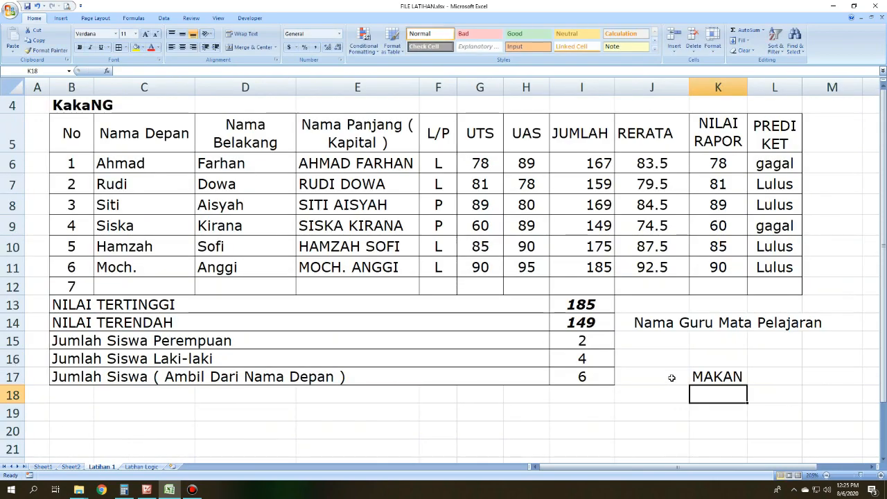
click(721, 375)
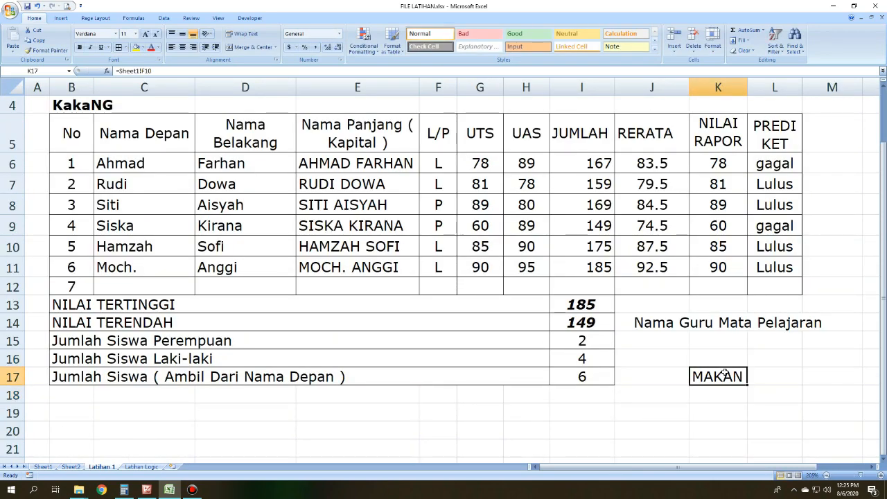
Step: Change F10 on Sheet1 to Minum and check the linked cell K17 on Latihan 1
click(43, 467)
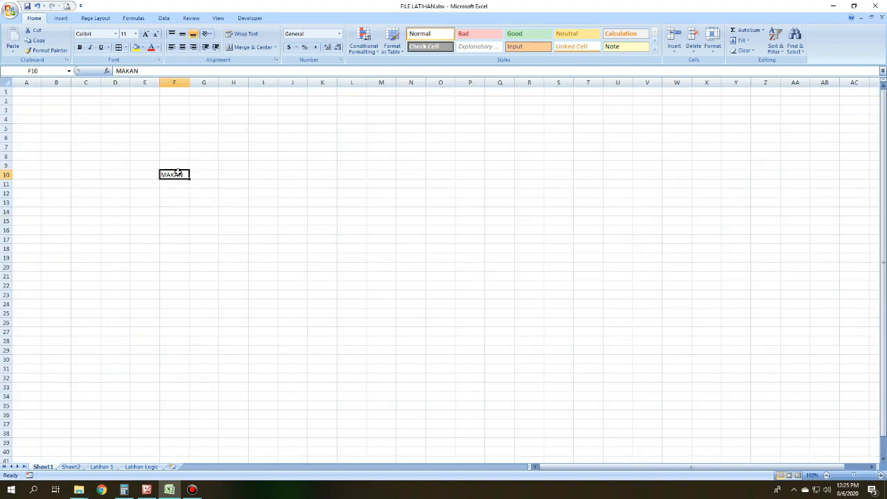
text(Minum)
key(Return)
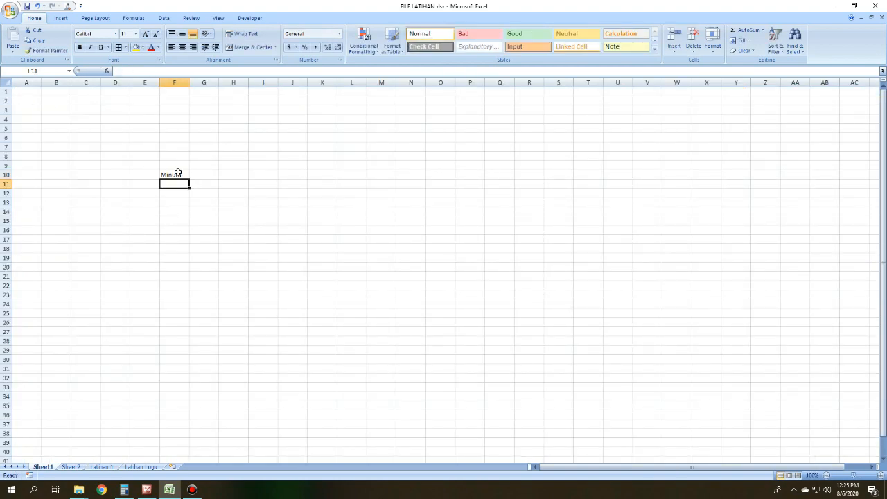
click(139, 467)
click(101, 467)
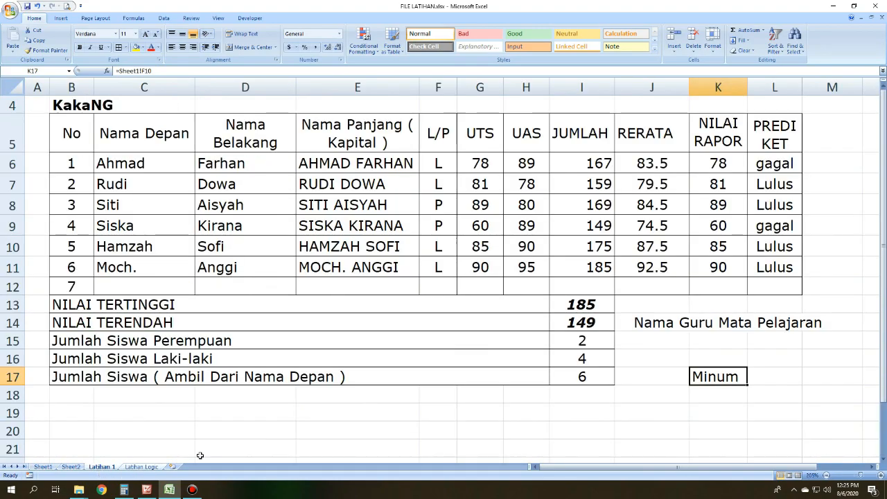
click(744, 399)
click(730, 377)
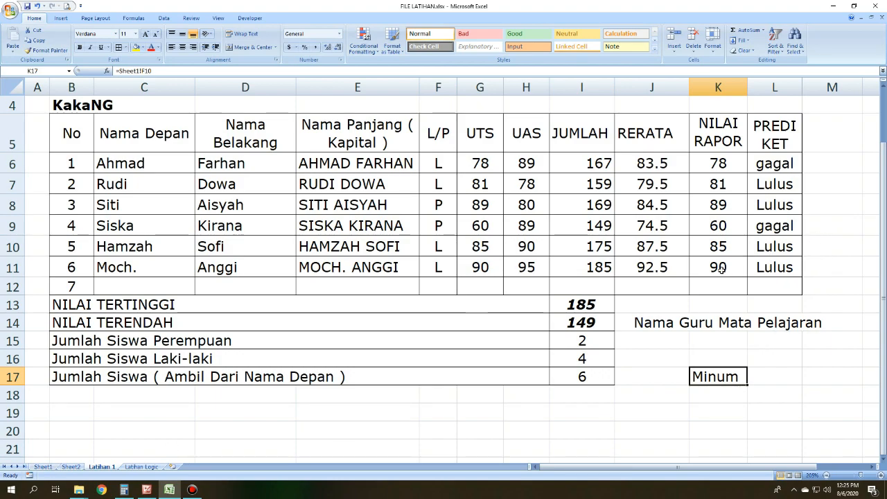
Step: Undo the trial edits to the teacher's name, the Sheet1 text and the linked cell K17
key(super)
key(super)
key(ctrl+z)
key(ctrl+z)
key(ctrl+z)
key(ctrl+z)
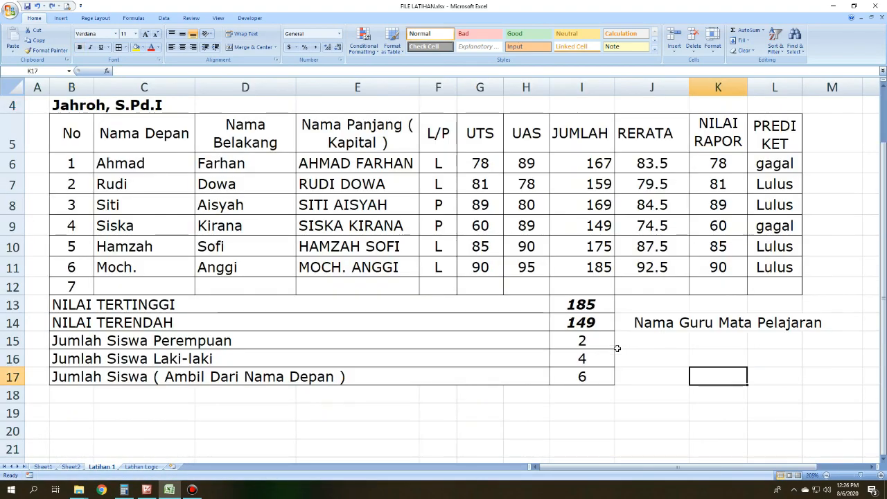
key(ctrl+z)
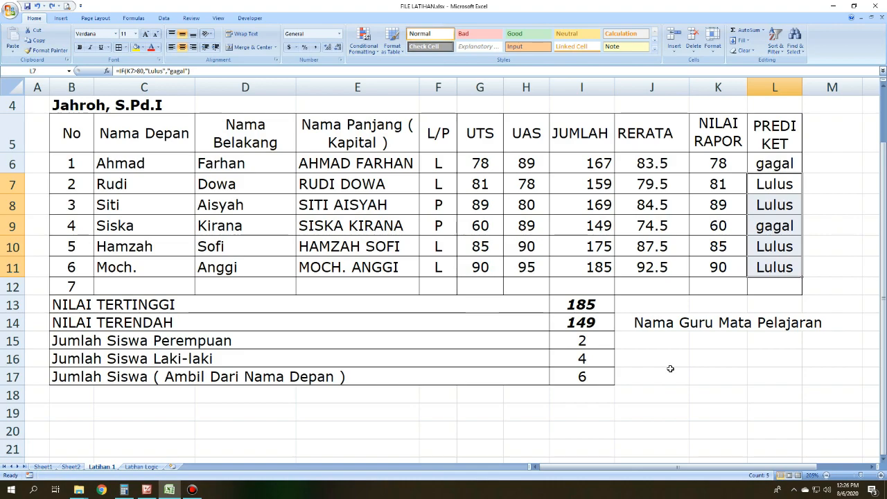
Step: Enter =B4 in K17 so the teacher's name from the sheet header is shown below Nama Guru Mata Pelajaran
click(710, 375)
text(=)
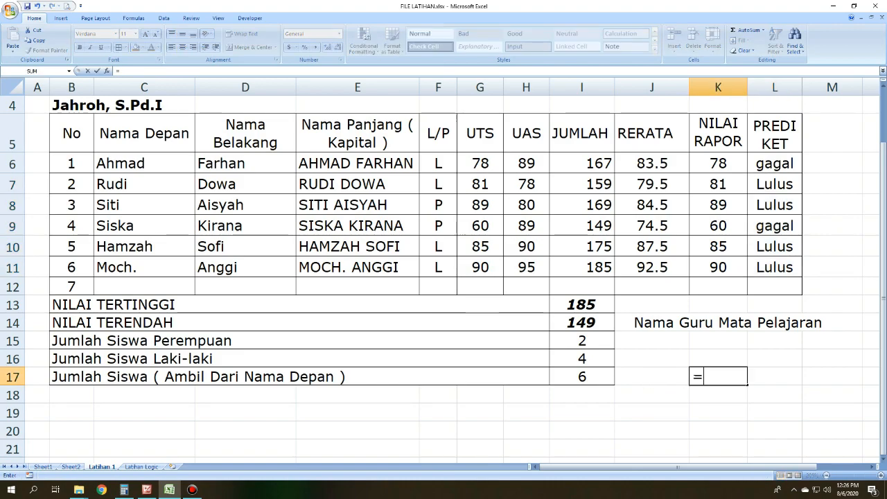
click(82, 102)
key(Return)
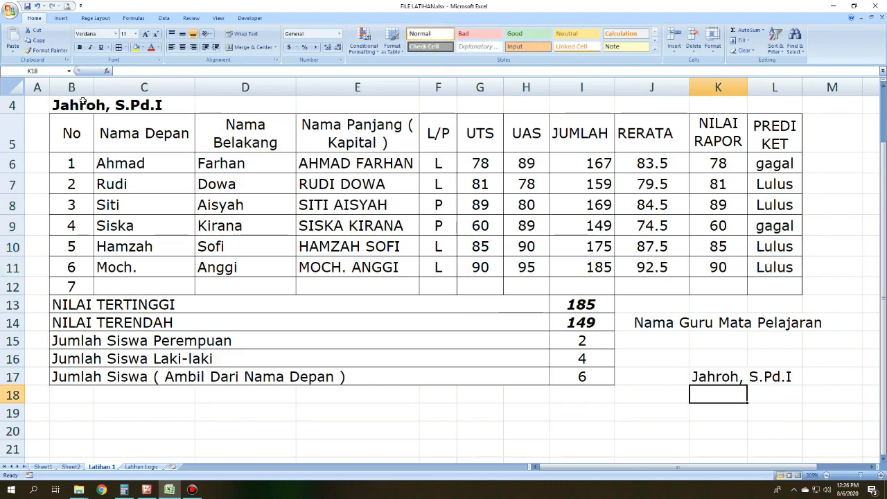
scroll(82, 102, up, 1)
click(305, 144)
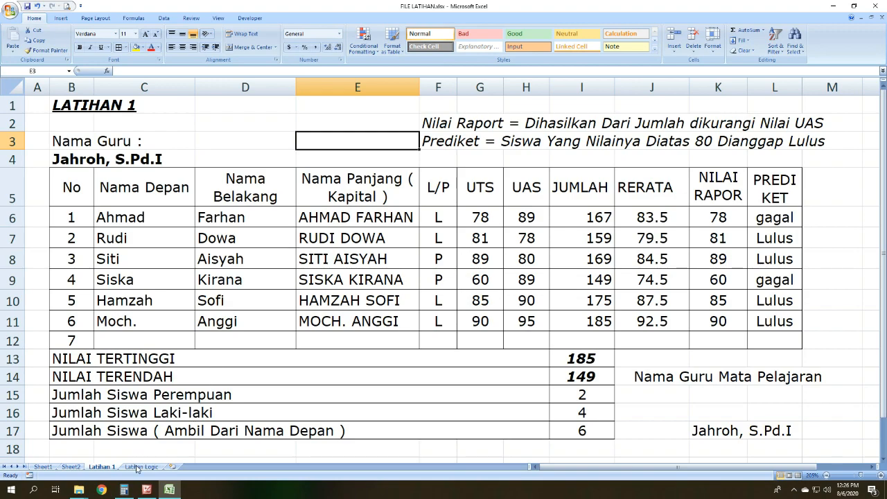
Step: Switch to Picture Manager to view the next slide, on logic operators, and return to the Excel workbook
click(147, 491)
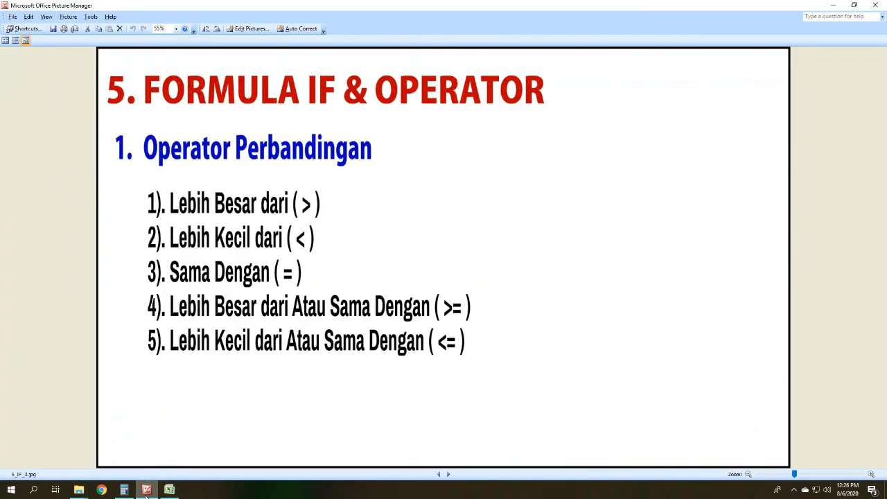
click(447, 474)
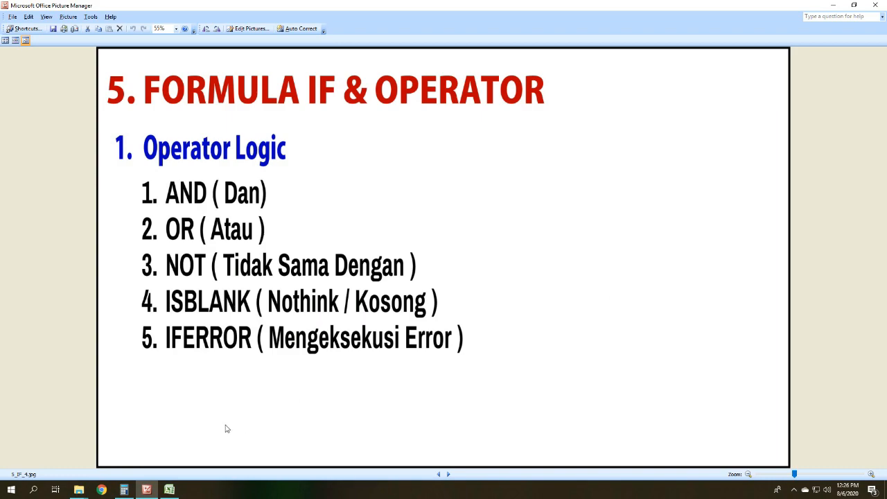
click(169, 490)
click(237, 394)
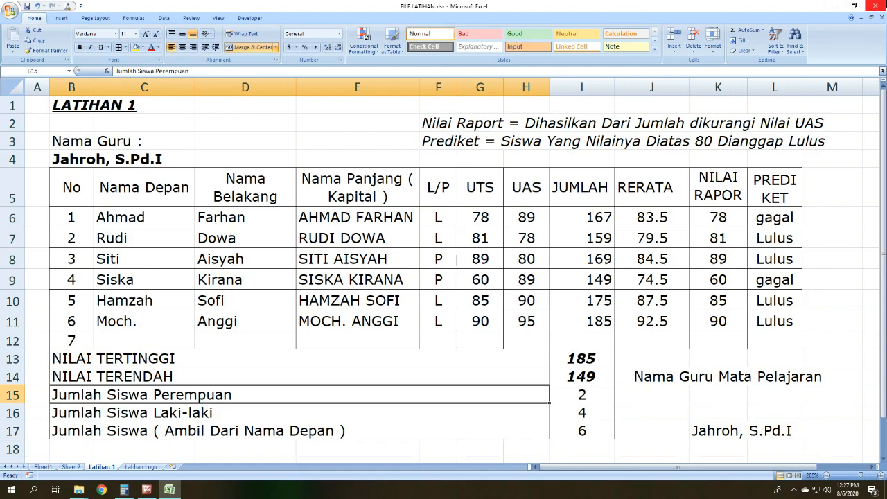
Step: Close the FILE LATIHAN.xlsx workbook and save its changes
click(873, 6)
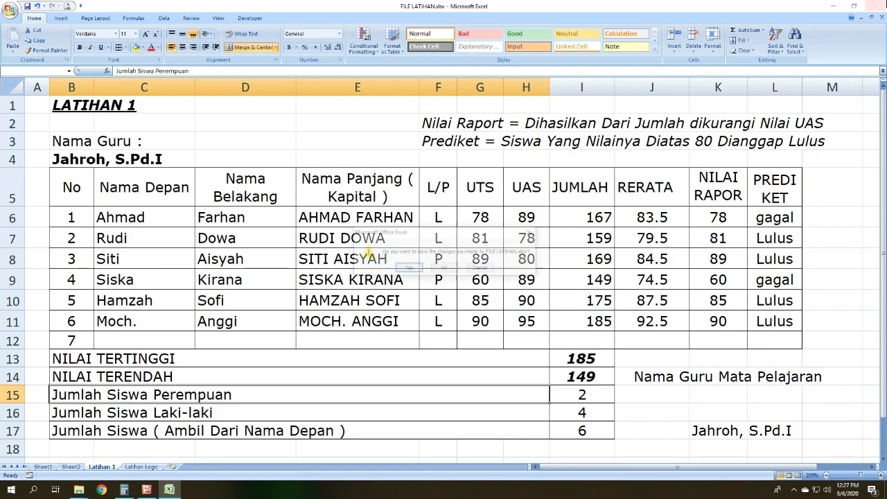
click(409, 269)
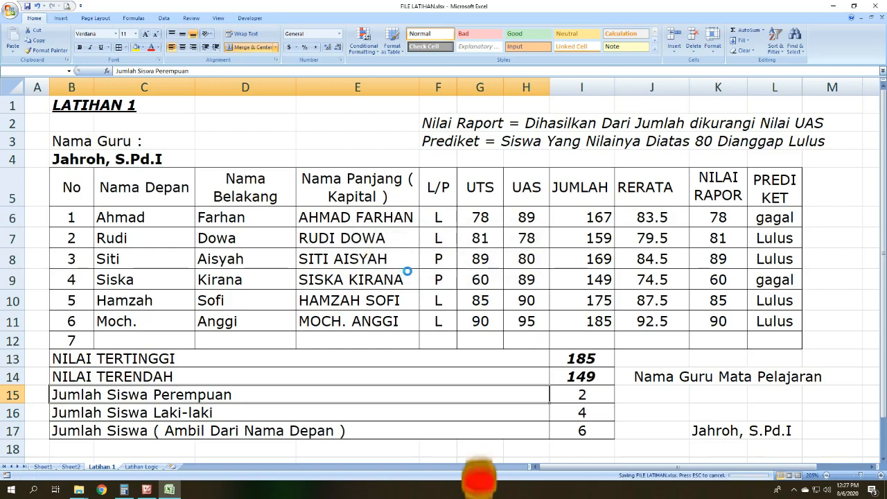